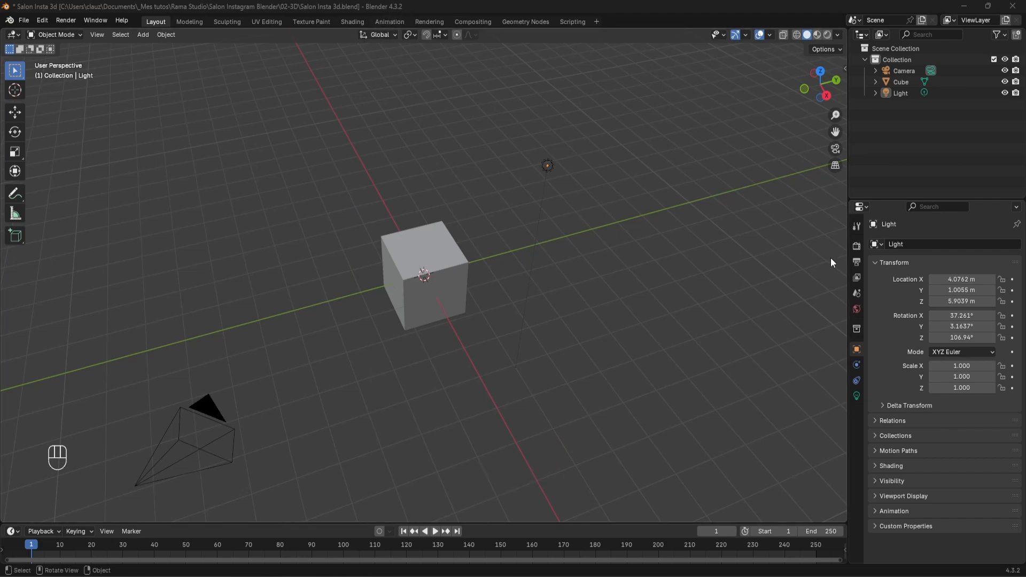
Set the scene's render engine to Cycles
left_click(856, 246)
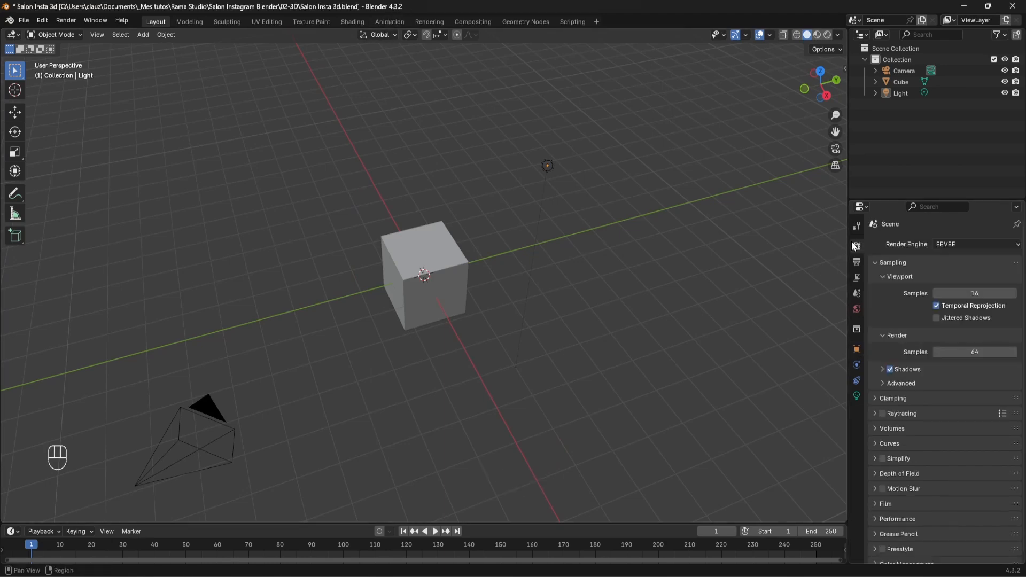
left_click(966, 242)
left_click(950, 280)
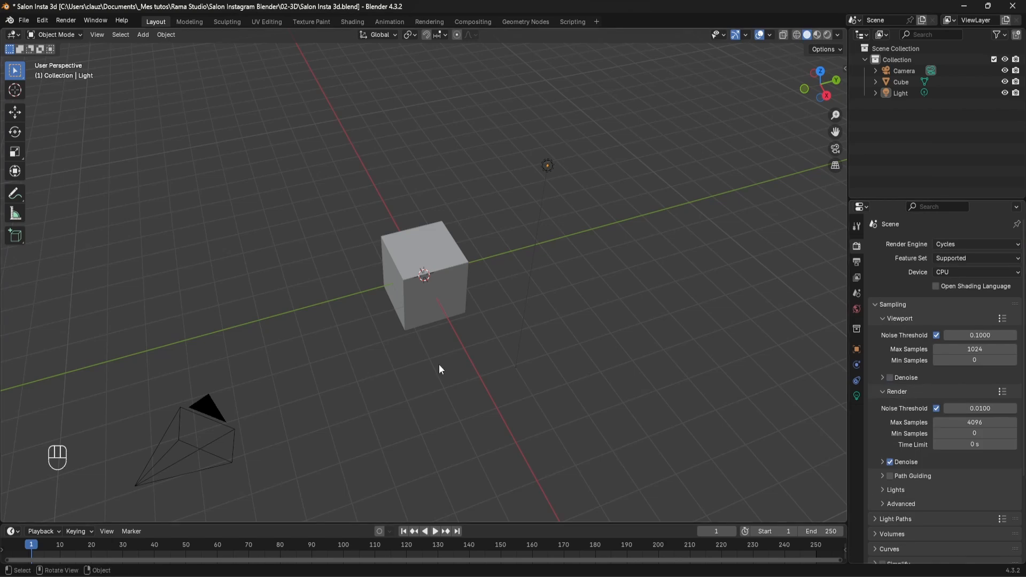
Delete every object in the default scene and add a new cube mesh
key("a")
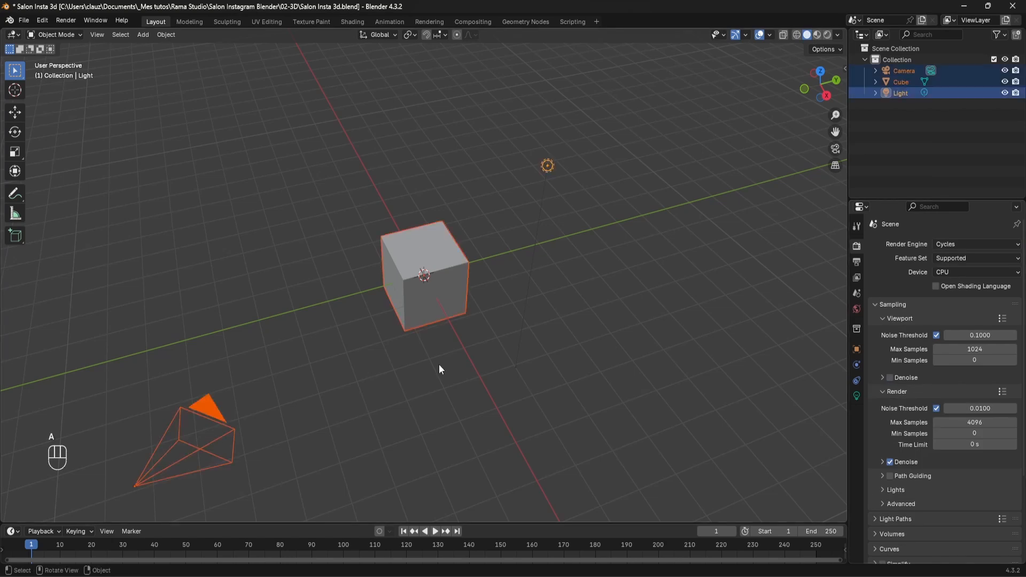
key("Delete")
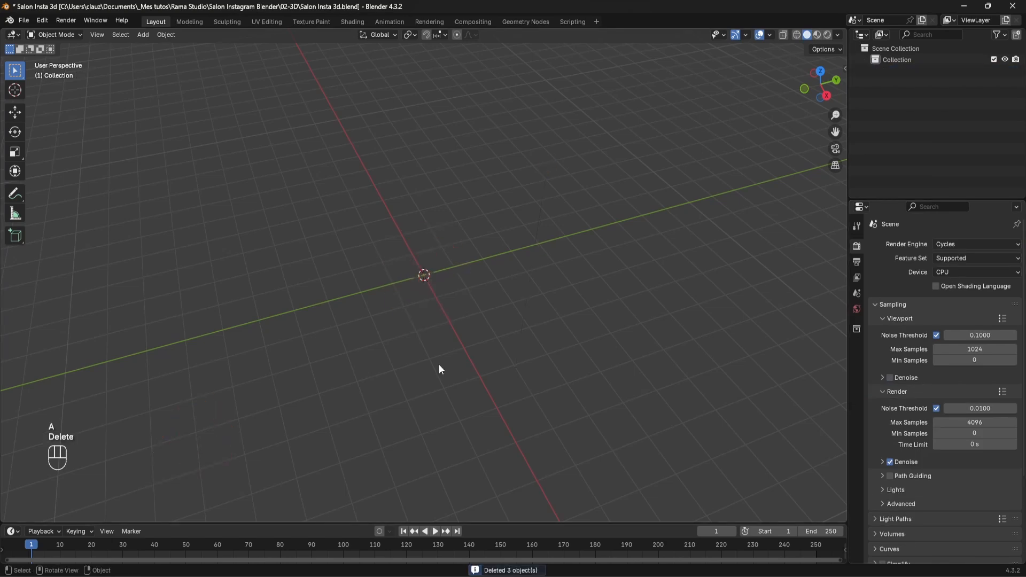
left_click(143, 35)
mouse_move(153, 51)
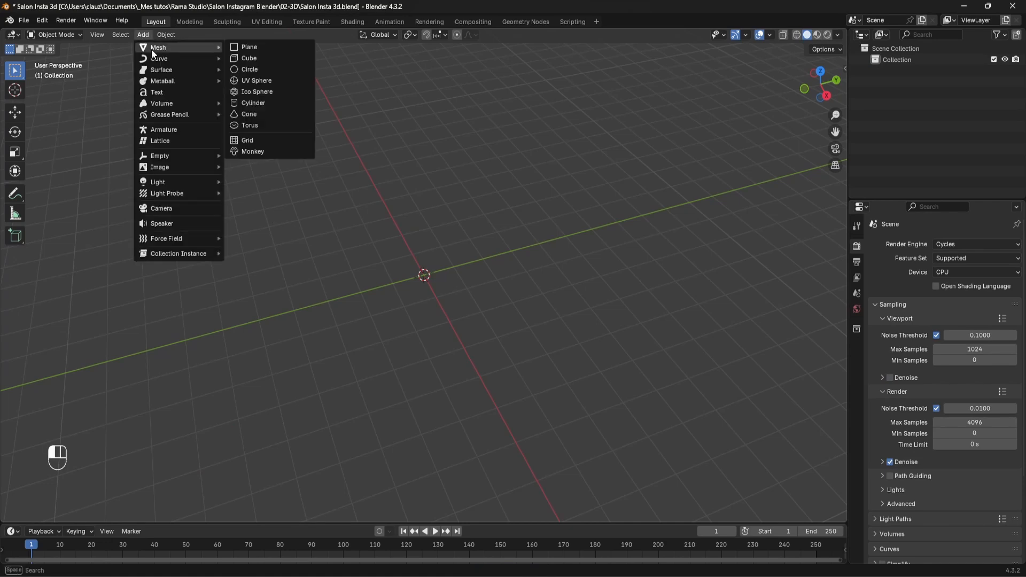
left_click(270, 58)
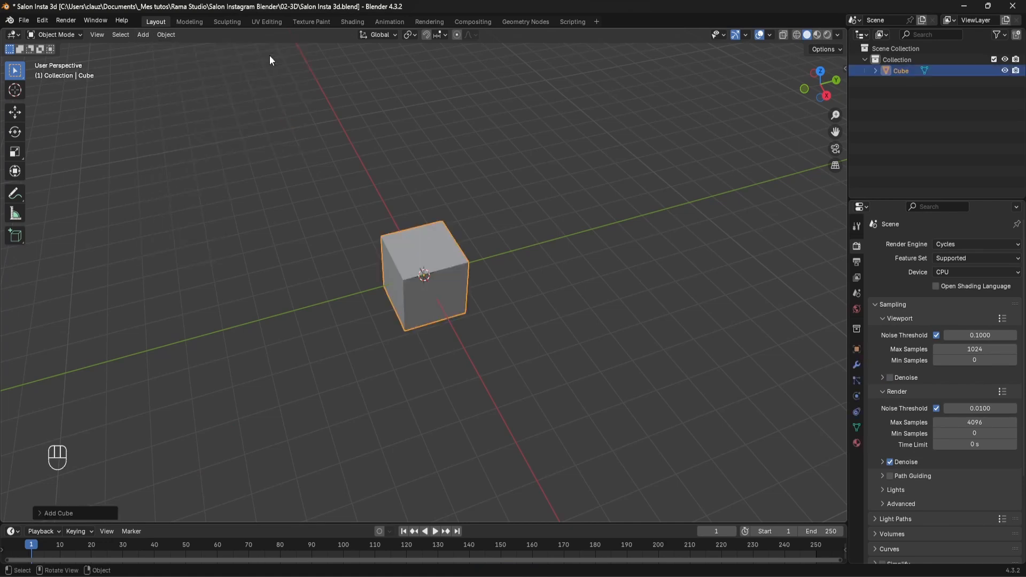
Set the cube's dimensions to 6 m in X, 6 m in Y and 2.5 m in Z
left_click(845, 68)
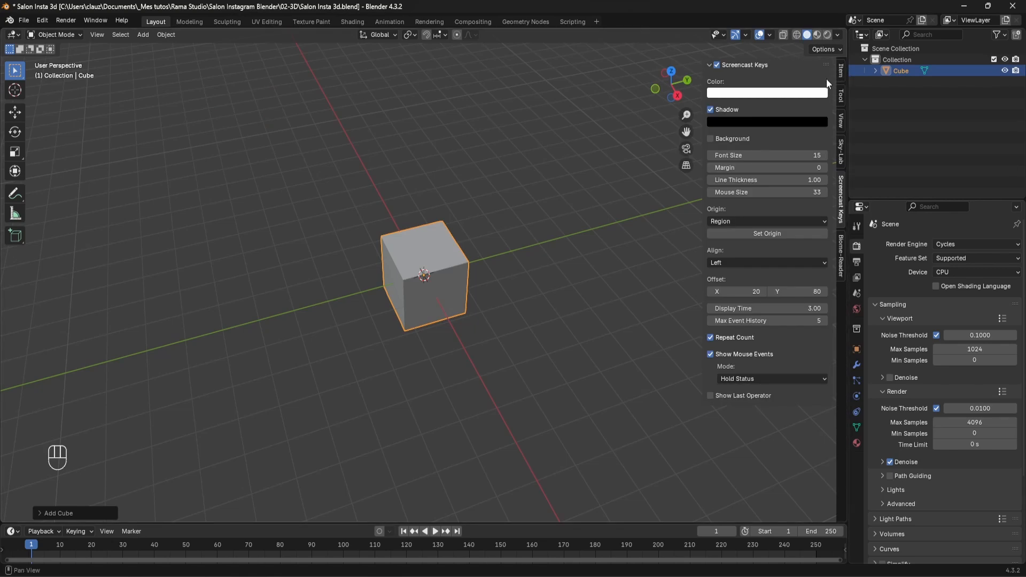
left_click(840, 76)
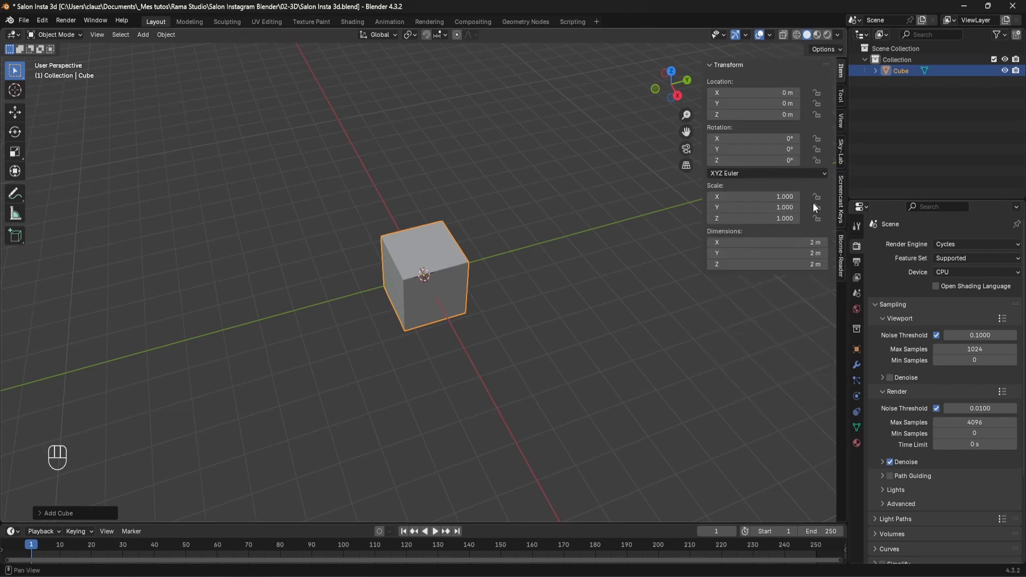
left_click(795, 263)
type("2.5")
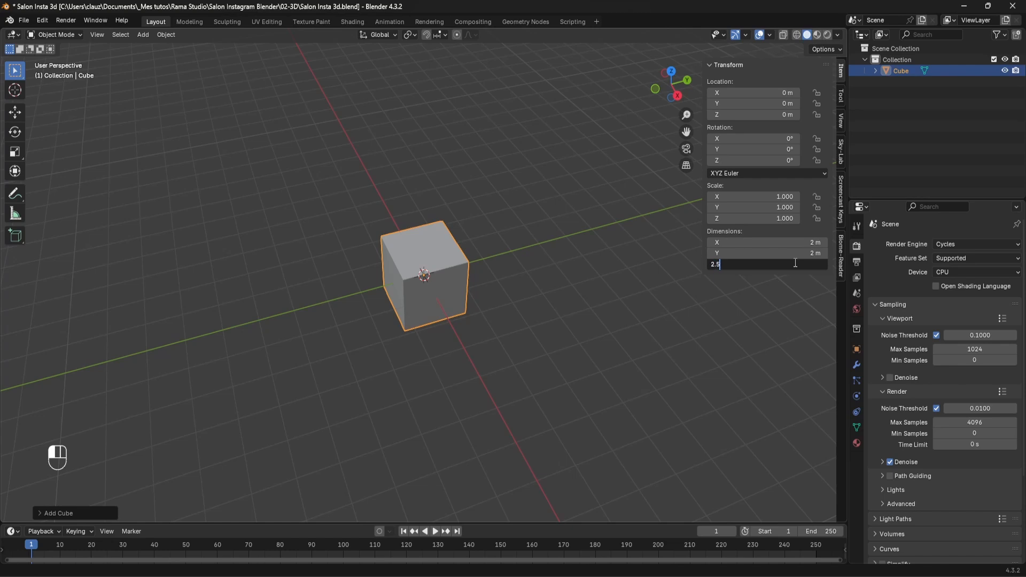
key("Return")
left_click(802, 253)
type("6")
key("Return")
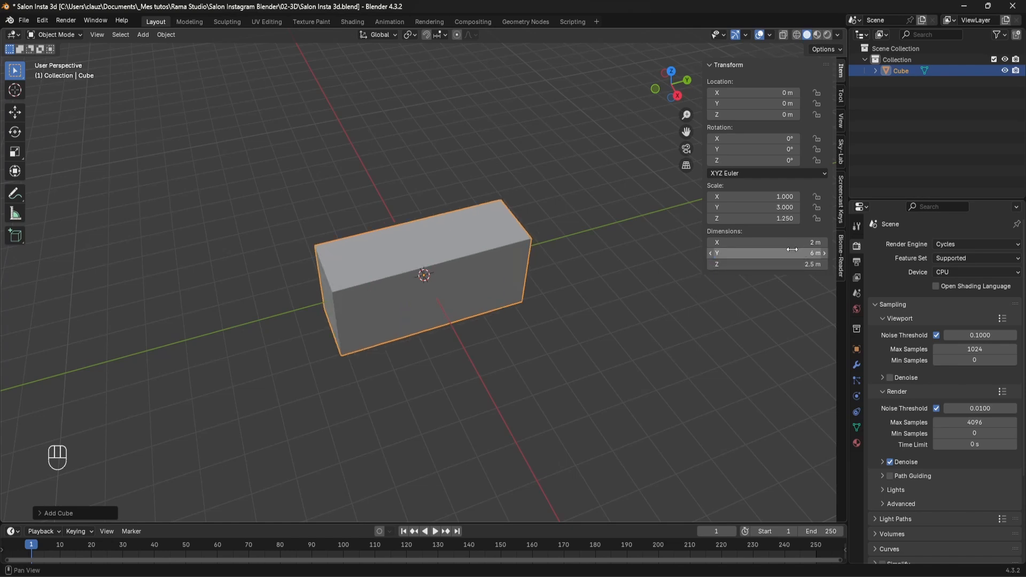
left_click(802, 243)
type("6")
key("Return")
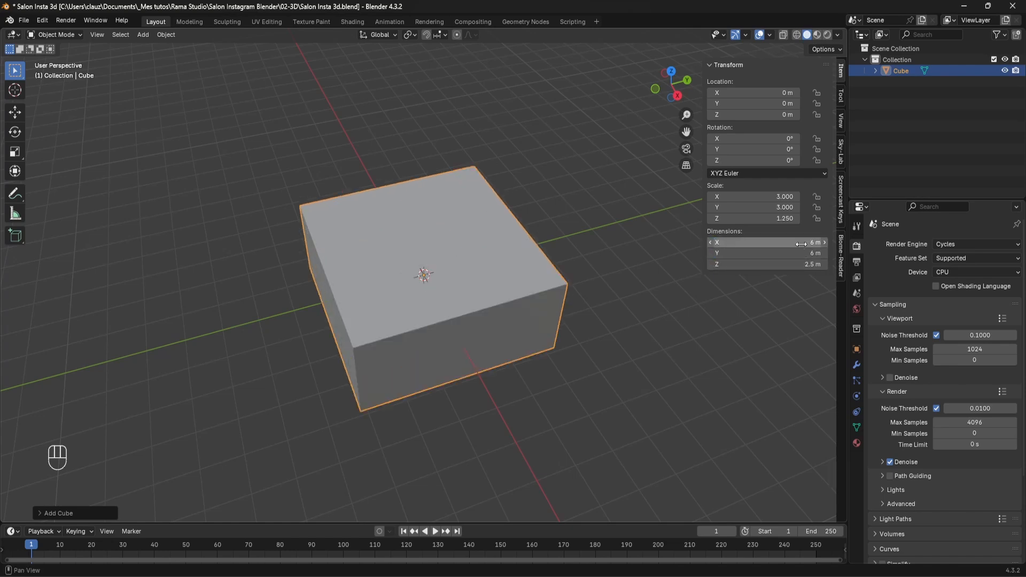
In a right-side wireframe view, raise the cube to a Z location of 1.25 m so its base rests on the ground line
key("KP_3")
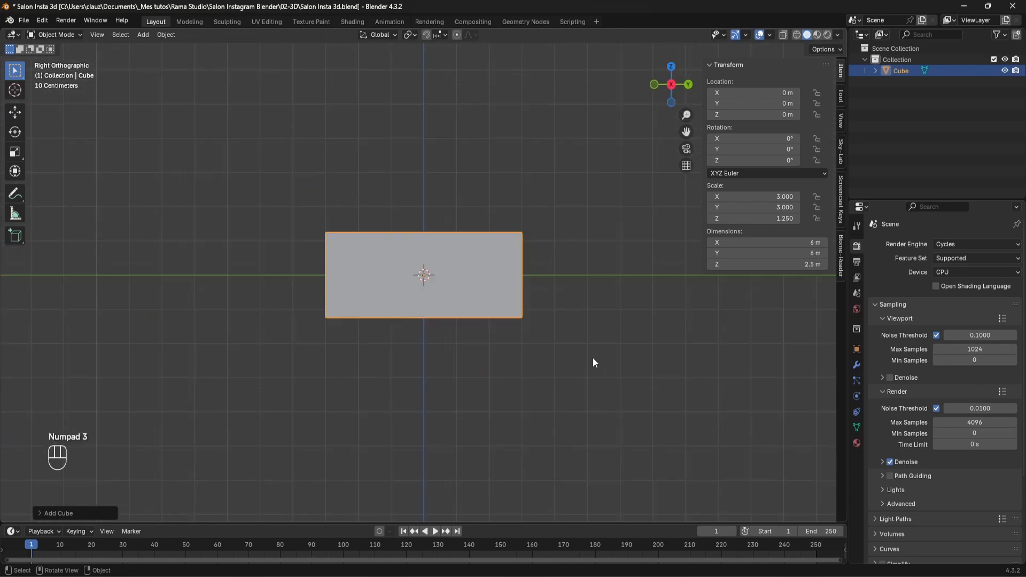
left_click(797, 35)
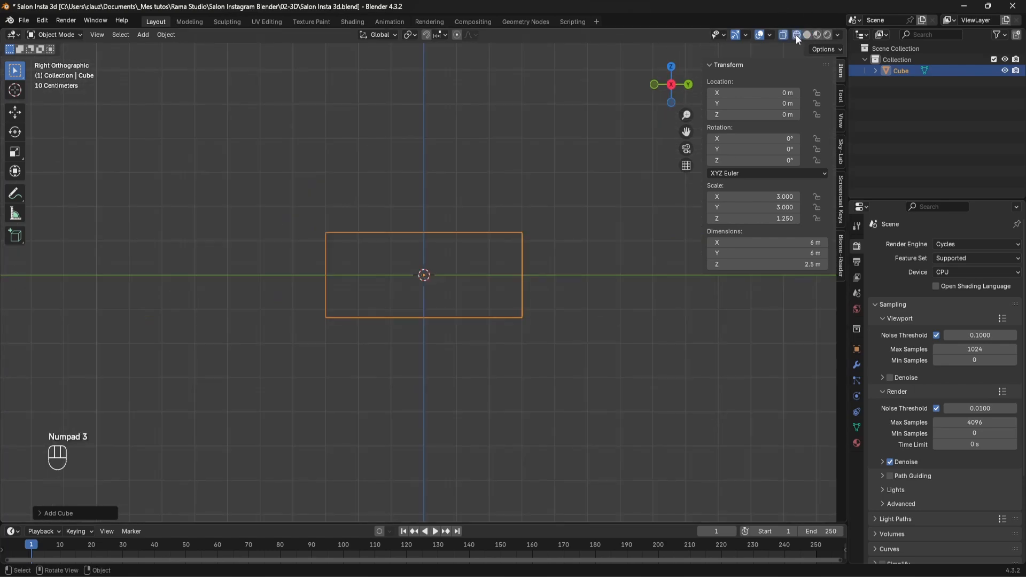
left_click(15, 111)
scroll(418, 308, "up", 4)
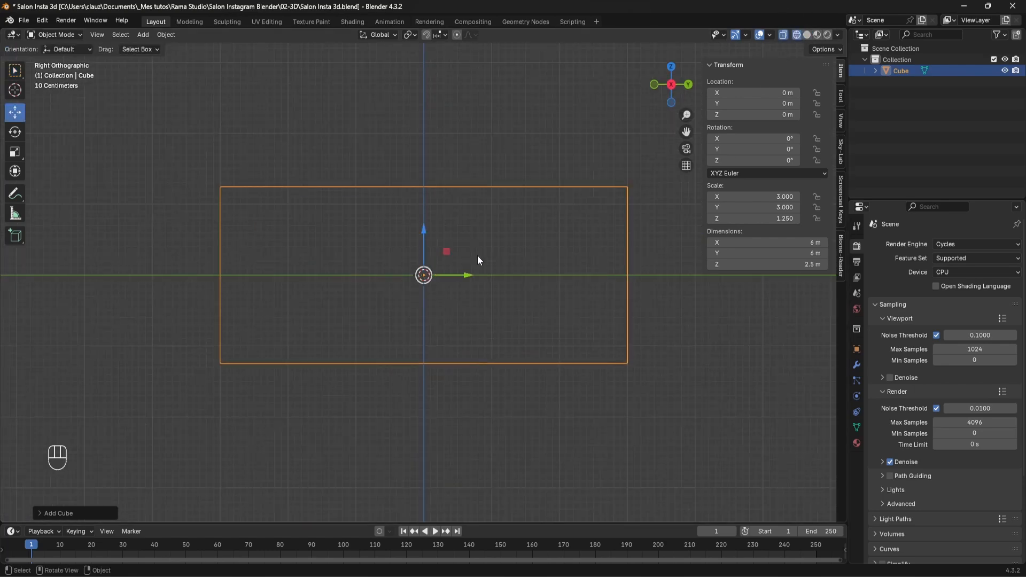
left_click_drag(422, 247, 435, 155)
left_click(768, 114)
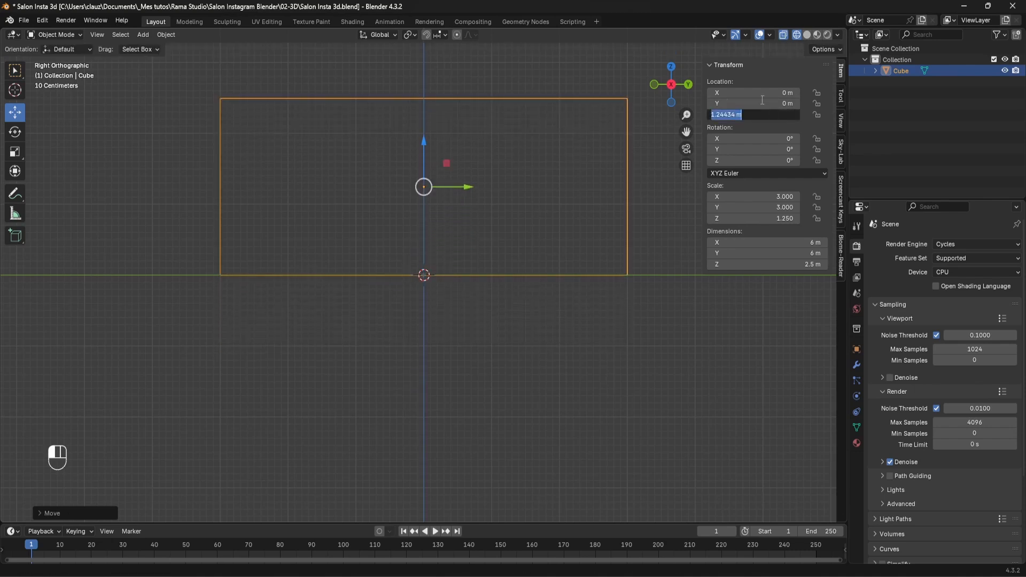
type("1.25")
key("Return")
Return to solid shading and separate the cube's top face into its own object
middle_click_drag(567, 185, 501, 267)
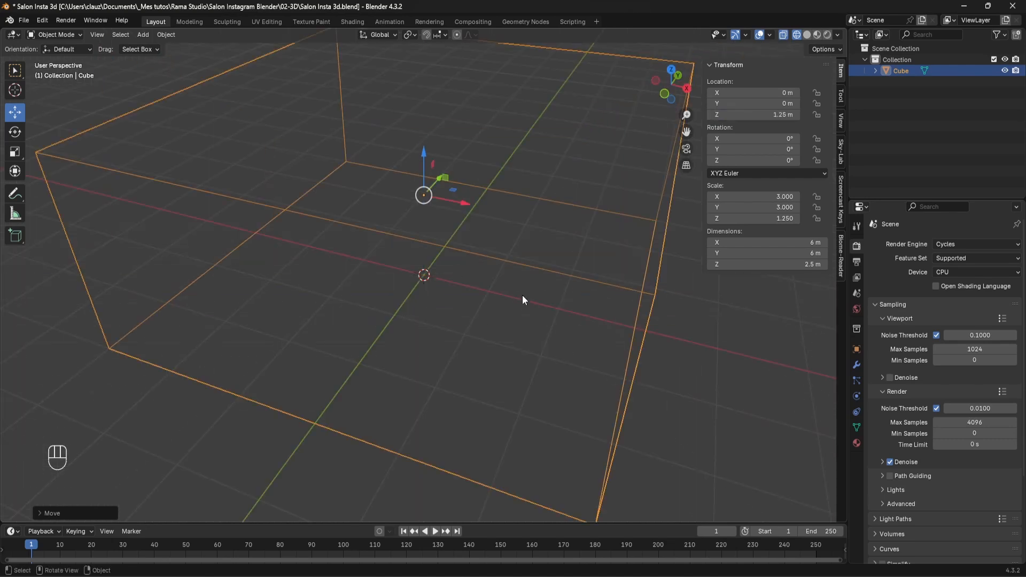
left_click(808, 34)
middle_click_drag(447, 269, 487, 222)
scroll(487, 222, "down", 3)
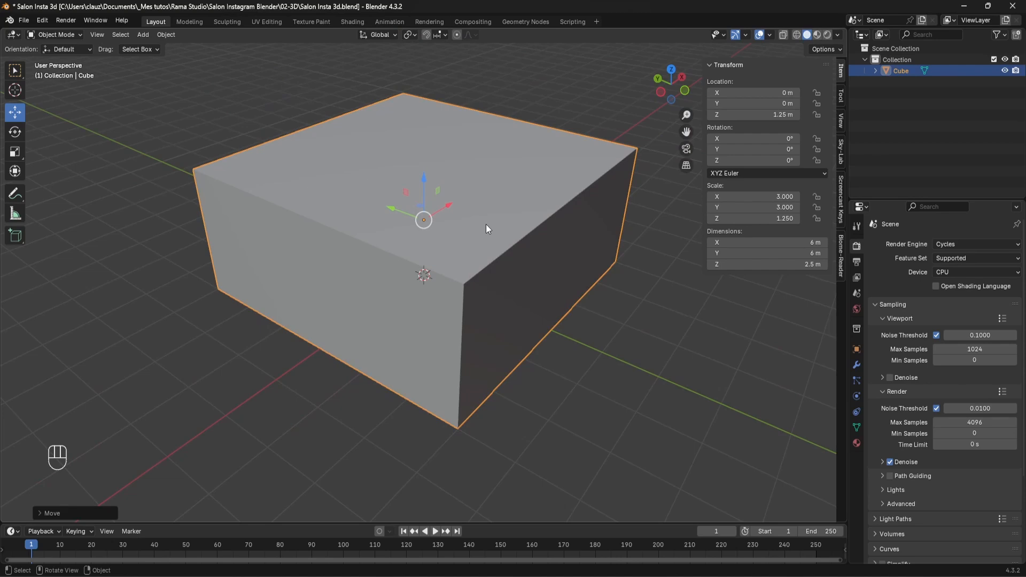
key("Tab")
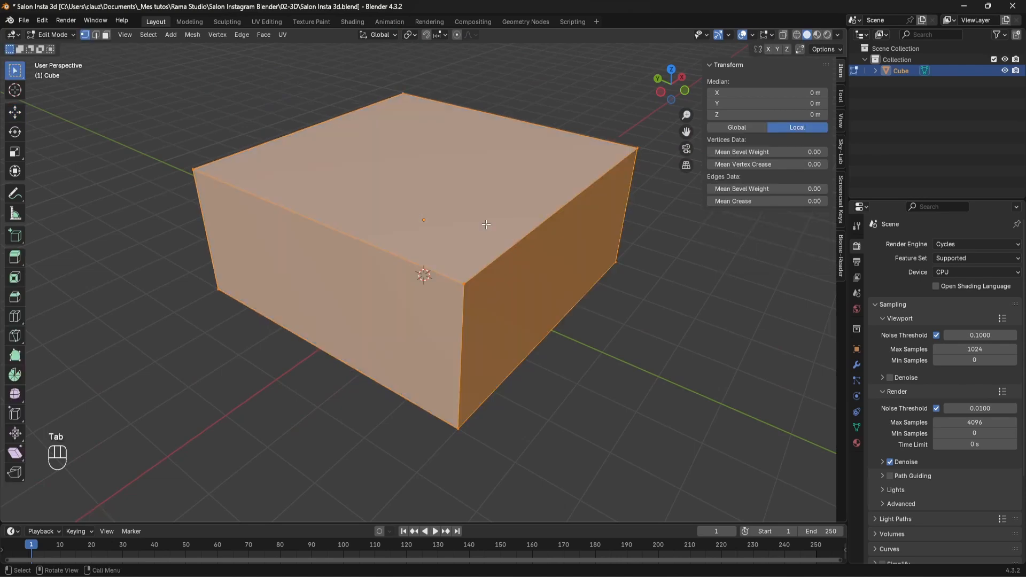
left_click(106, 35)
left_click(388, 164)
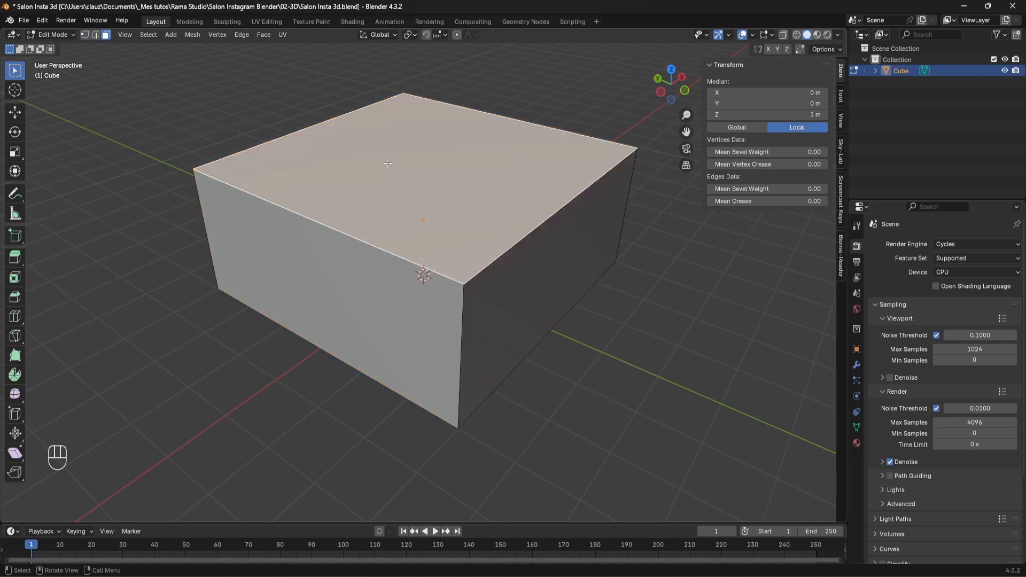
key("p")
left_click(441, 221)
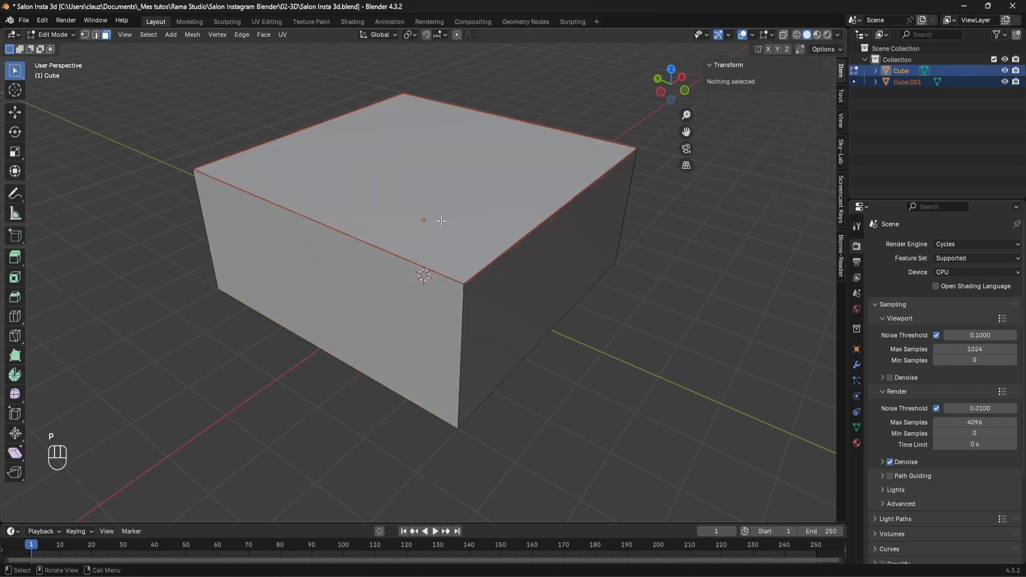
key("Tab")
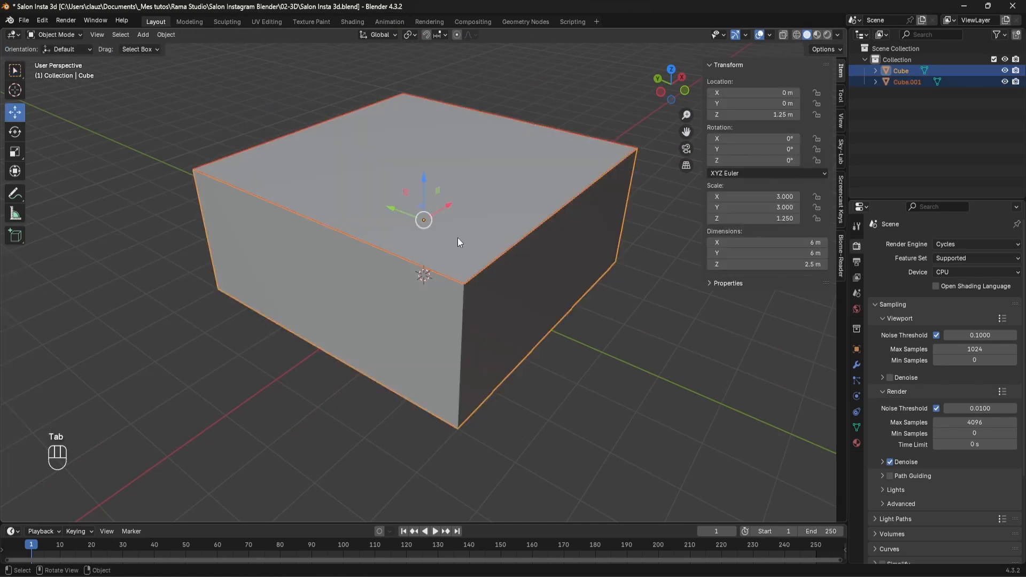
Rename the separated top face object to plafond
left_click(513, 188)
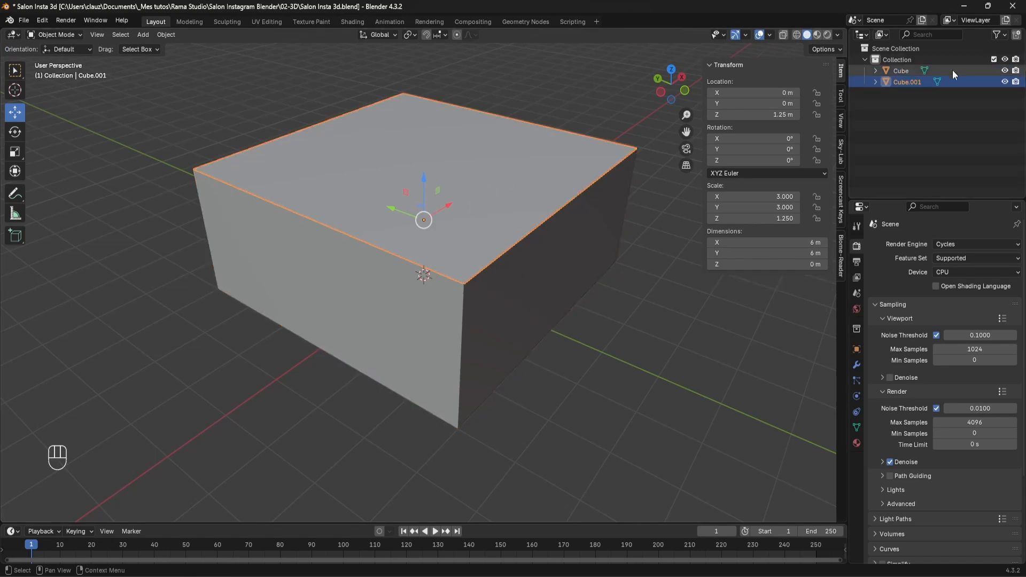
double_click(916, 79)
type("plafond")
key("Return")
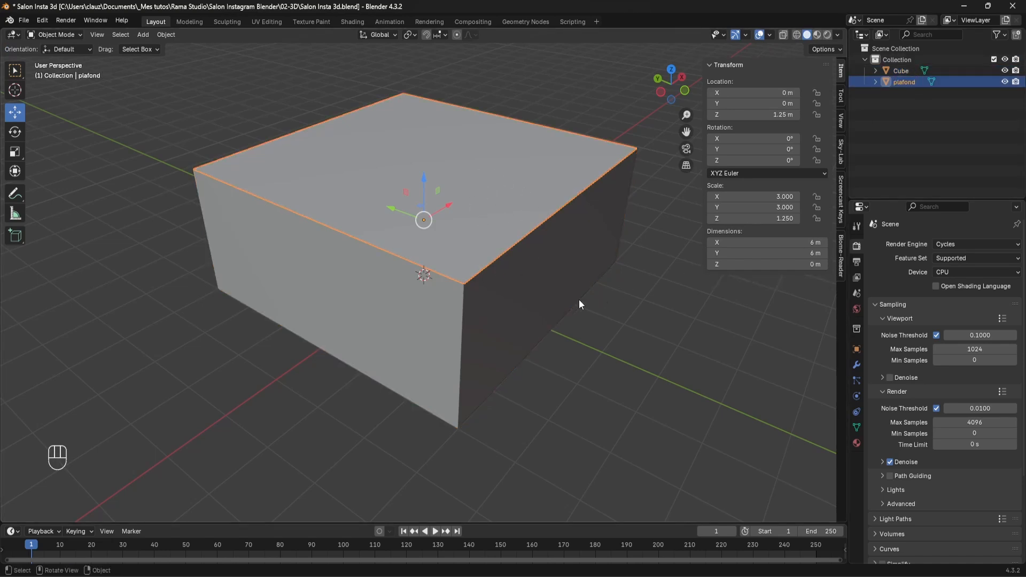
Separate the cube's bottom face into its own object
left_click(572, 299)
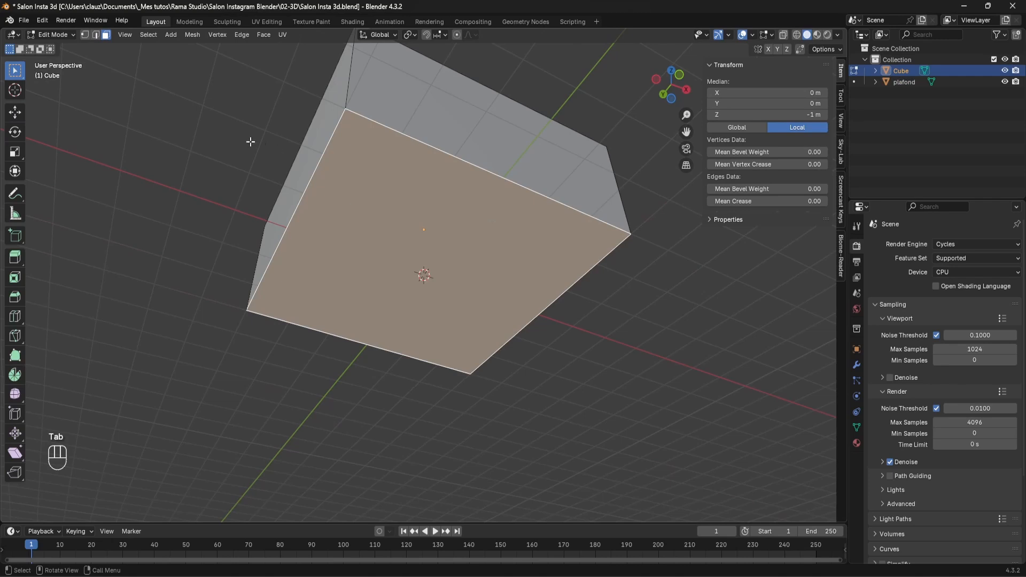
key("p")
left_click(362, 191)
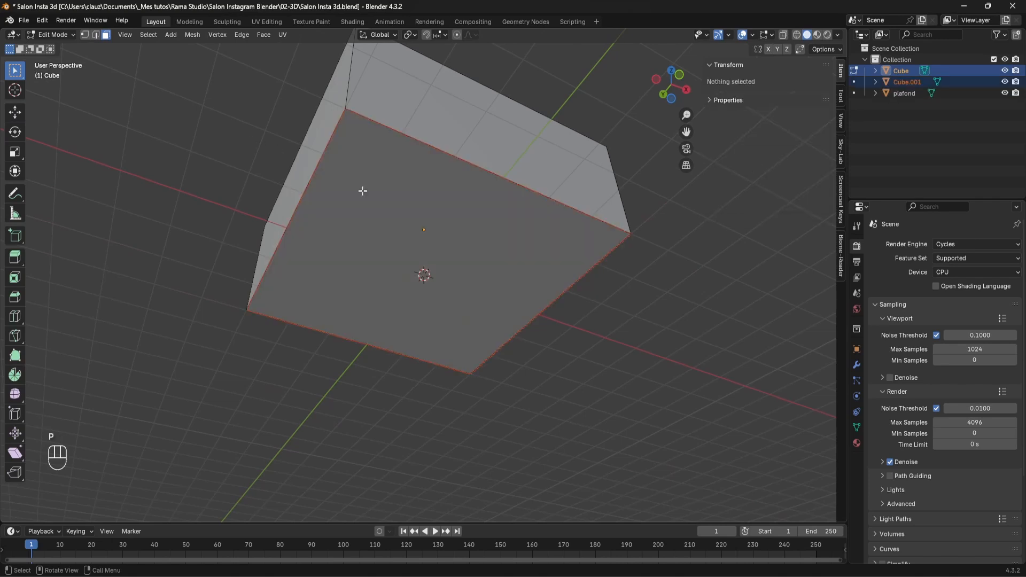
key("Tab")
Rename the separated bottom face object to sol
left_click(623, 338)
left_click(546, 244)
double_click(906, 83)
type("sol")
key("Return")
Rename the remaining cube object containing the side walls to mur
double_click(898, 71)
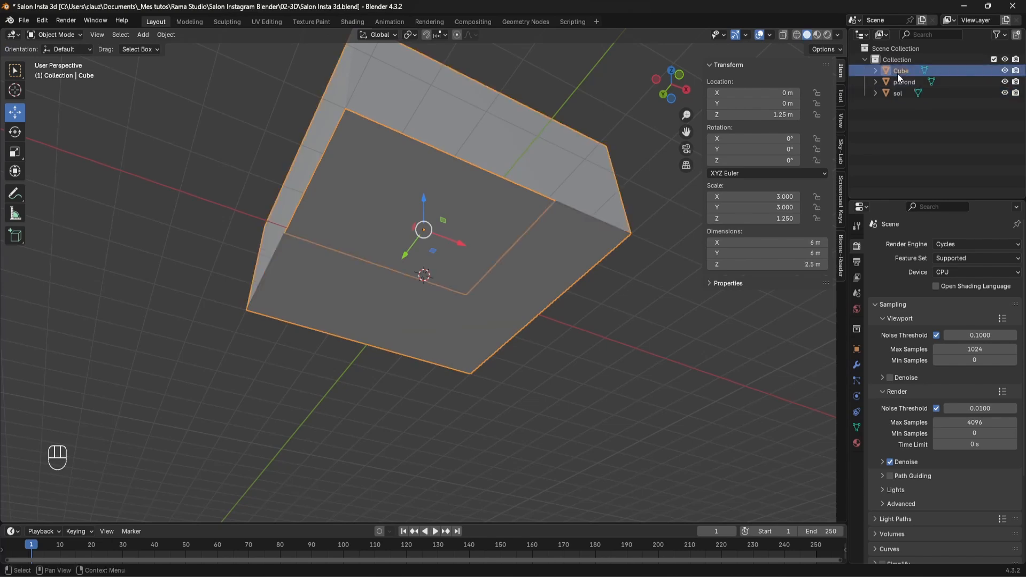
type("mu")
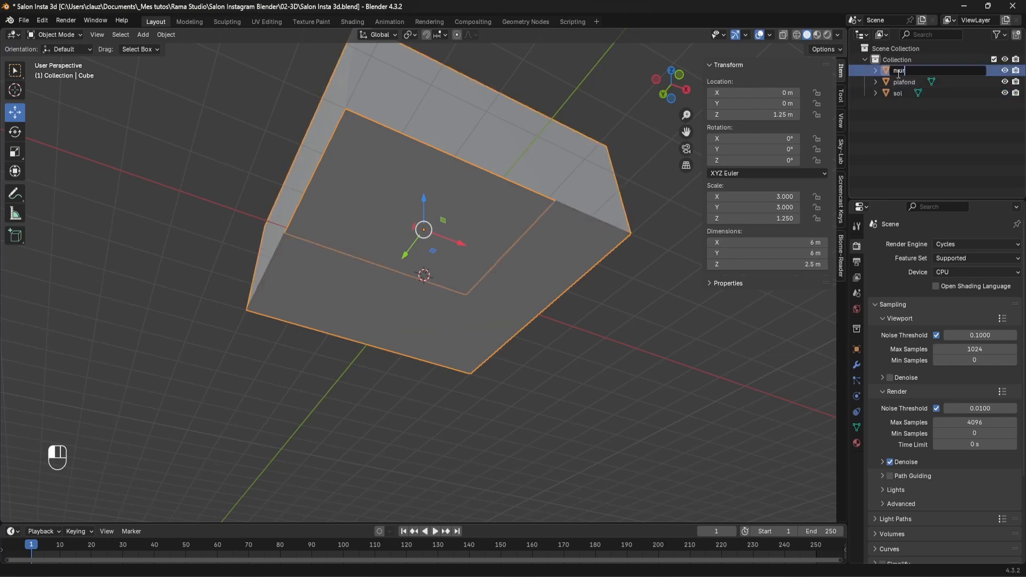
type("r")
key("Return")
Add a Solidify modifier to the sol object with a thickness of -0.3 m
mouse_move(563, 191)
middle_mouse_down()
mouse_move(589, 261)
mouse_move(557, 255)
mouse_move(566, 185)
middle_mouse_up()
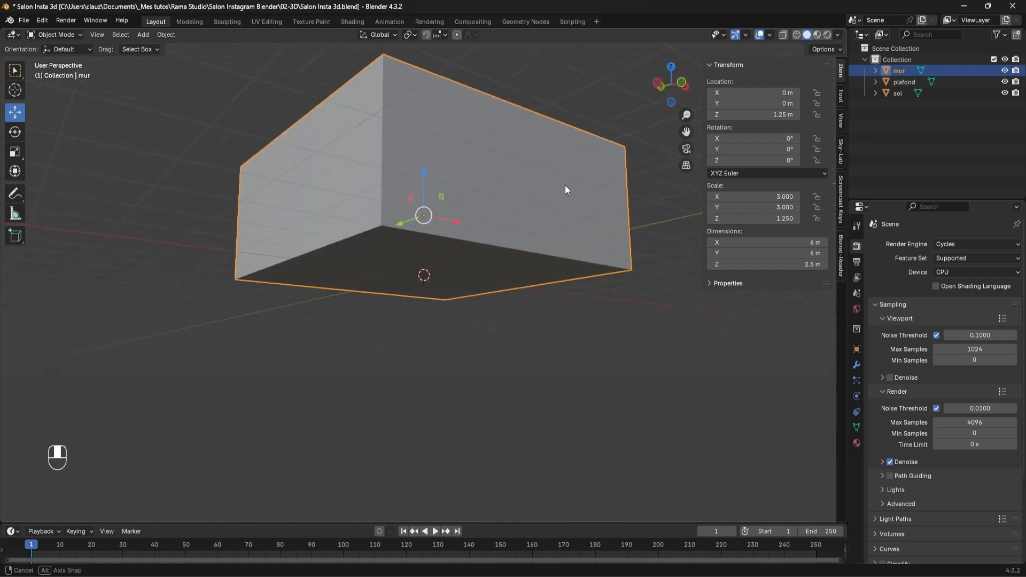
left_click(501, 261)
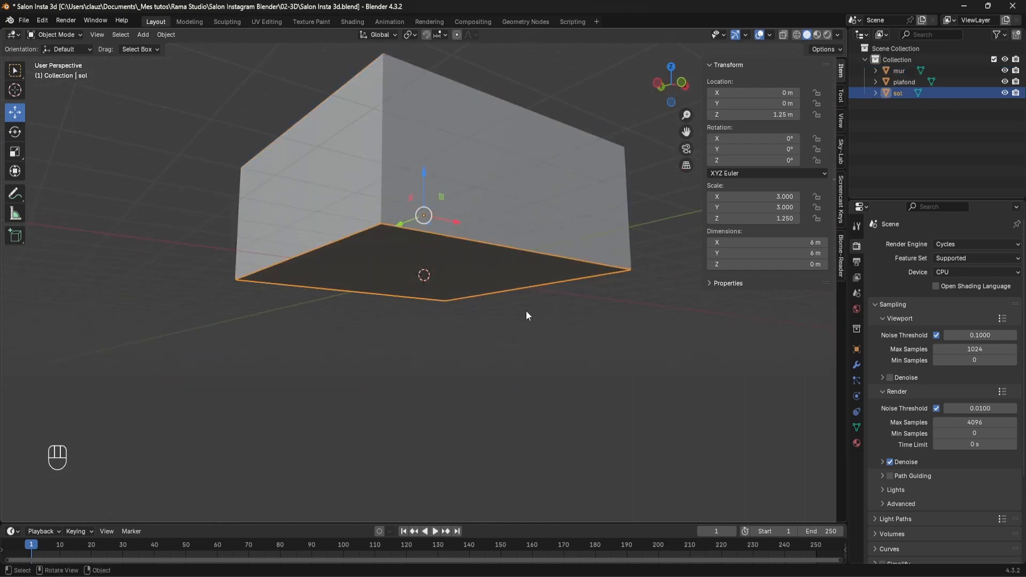
left_click(857, 365)
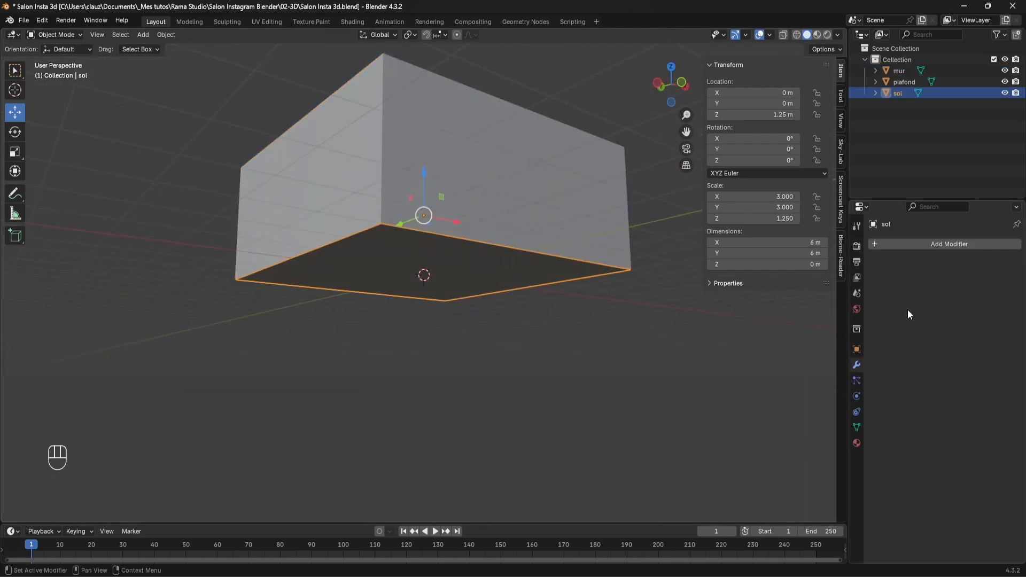
left_click(919, 245)
type("soli")
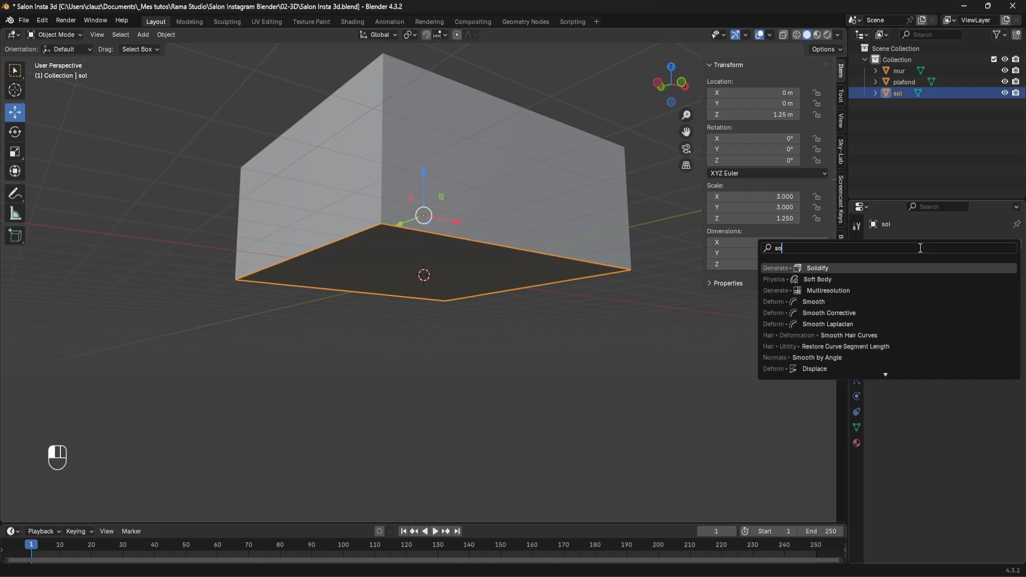
key("Return")
mouse_move(967, 293)
left_mouse_down()
mouse_move(1000, 293)
mouse_move(968, 297)
left_mouse_up()
left_click(956, 293)
type("3")
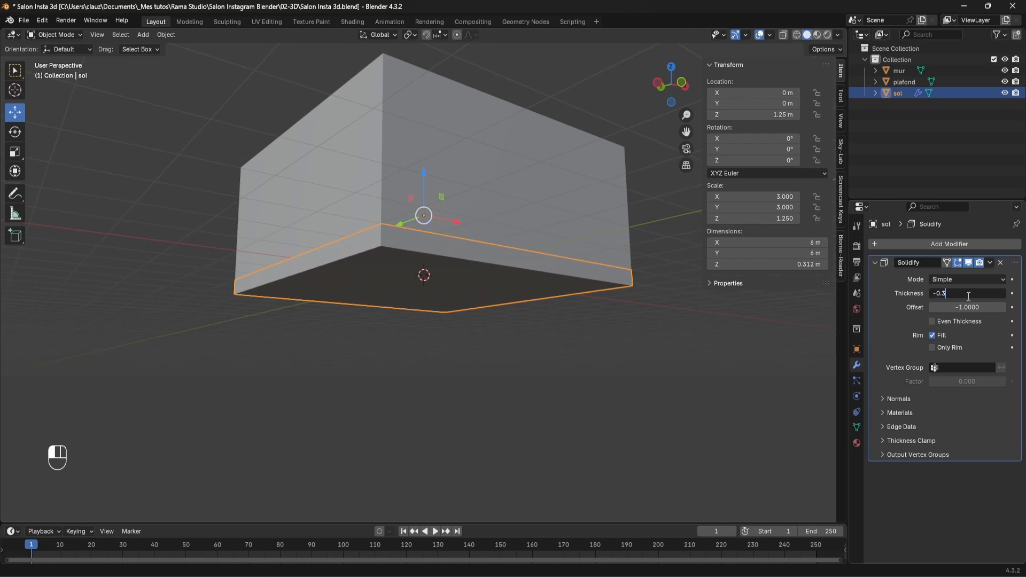
key("Return")
Apply the scale transform of the sol object
middle_click_drag(591, 261, 604, 280)
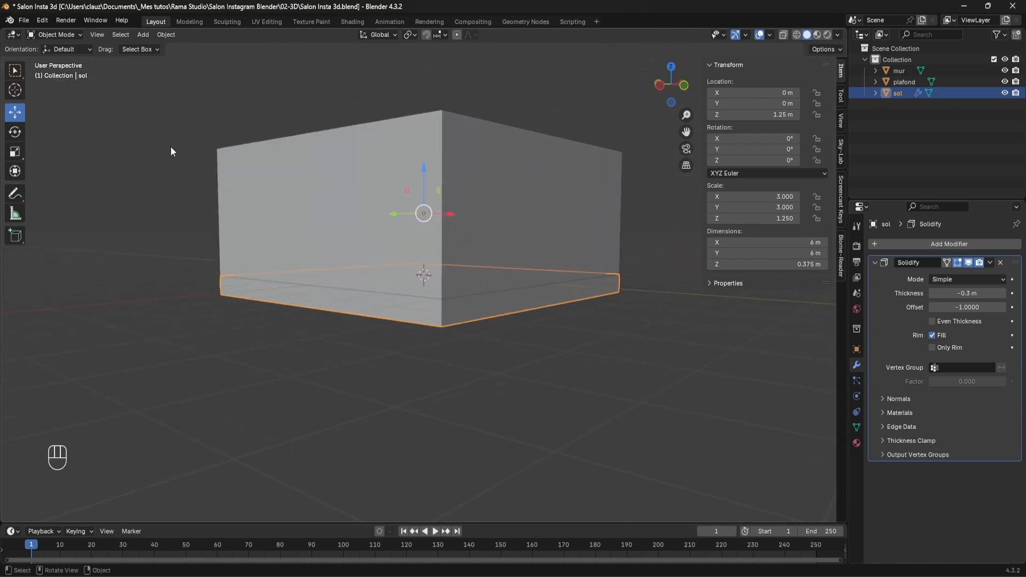
left_click(159, 35)
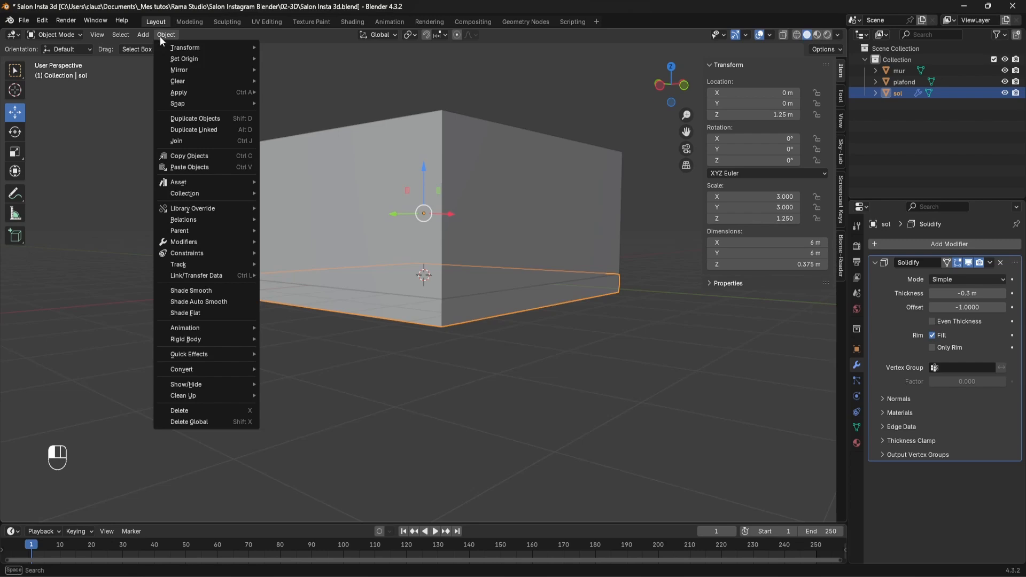
mouse_move(194, 93)
left_click(297, 114)
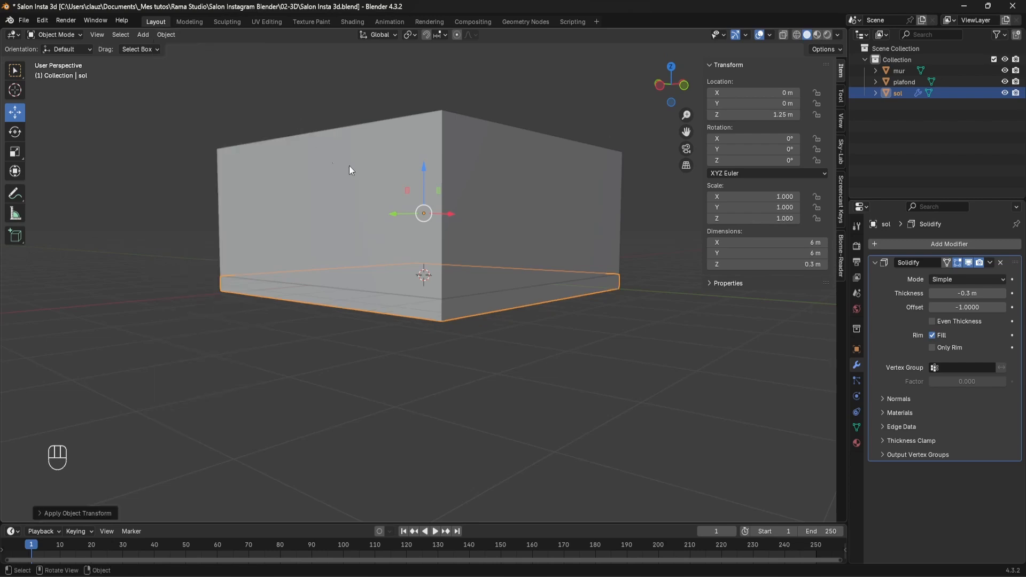
Apply the scale transform of the mur object
middle_click_drag(526, 187, 604, 239)
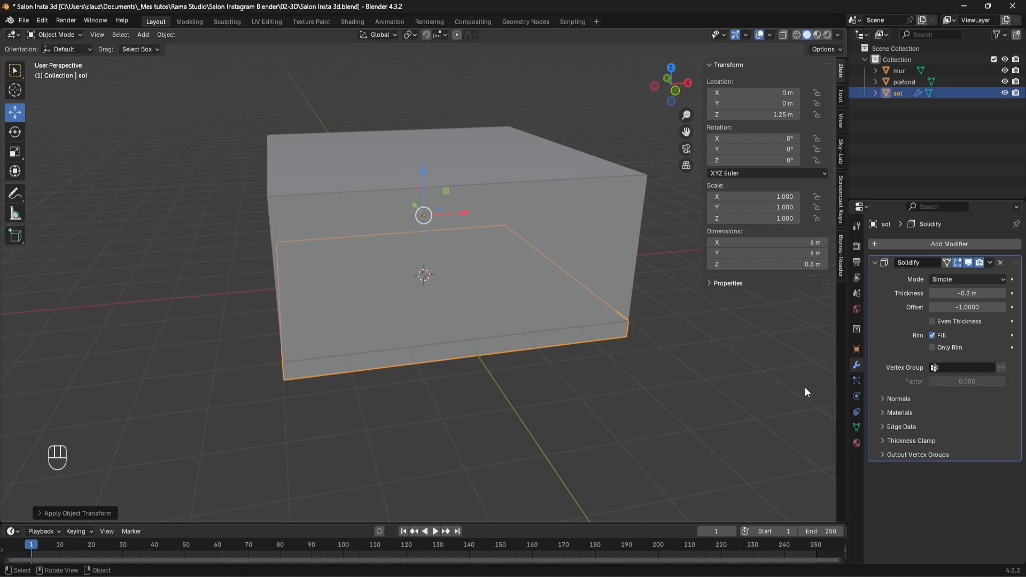
left_click(562, 291)
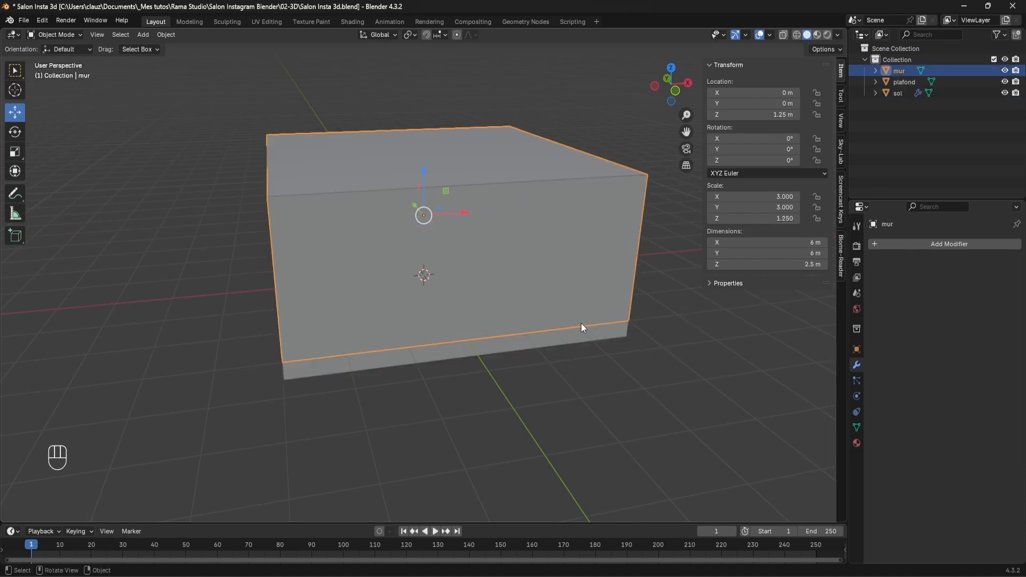
left_click(174, 34)
mouse_move(194, 93)
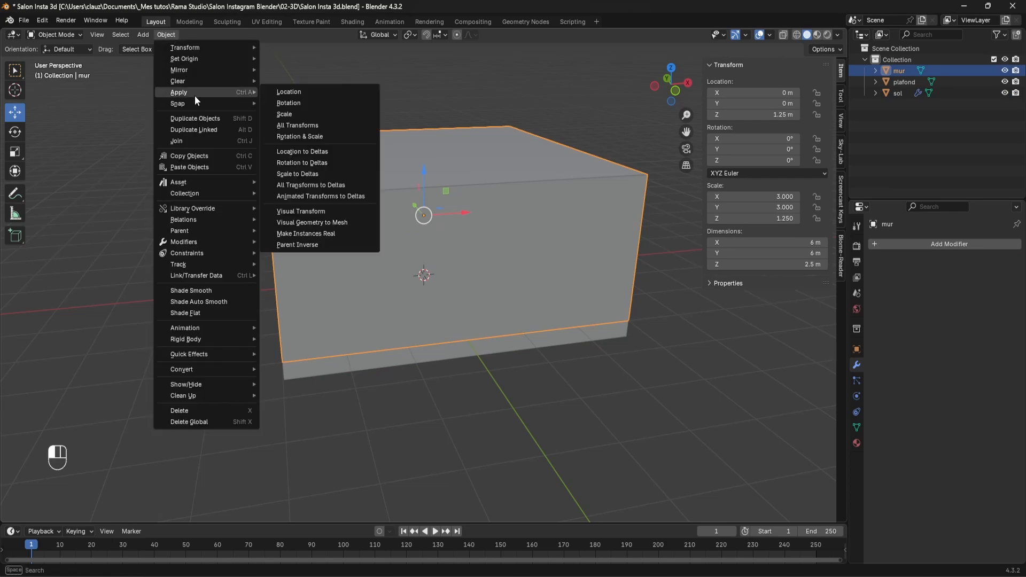
left_click(289, 114)
Apply the scale transform of the plafond object
left_click(439, 161)
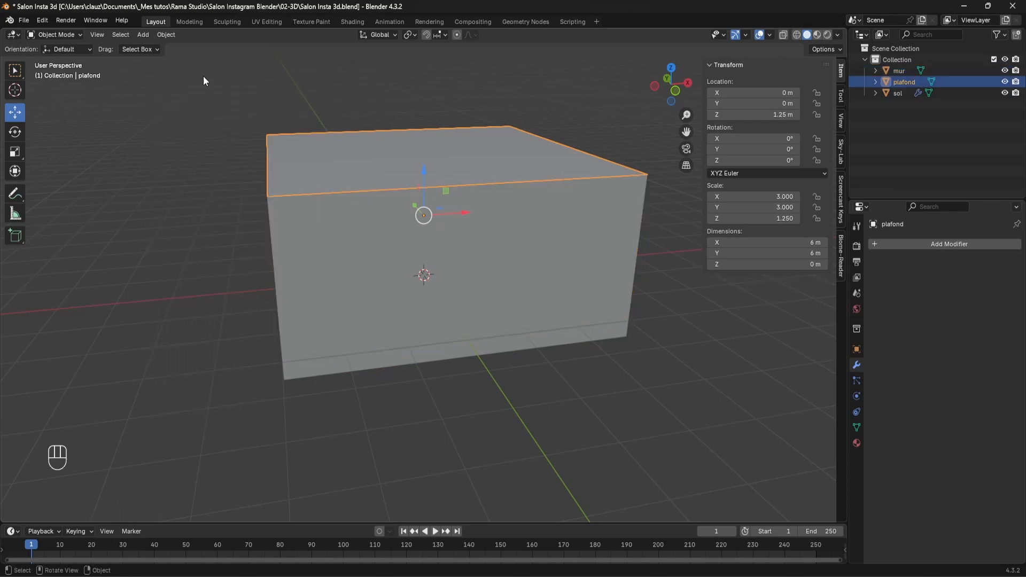
left_click(168, 35)
mouse_move(196, 91)
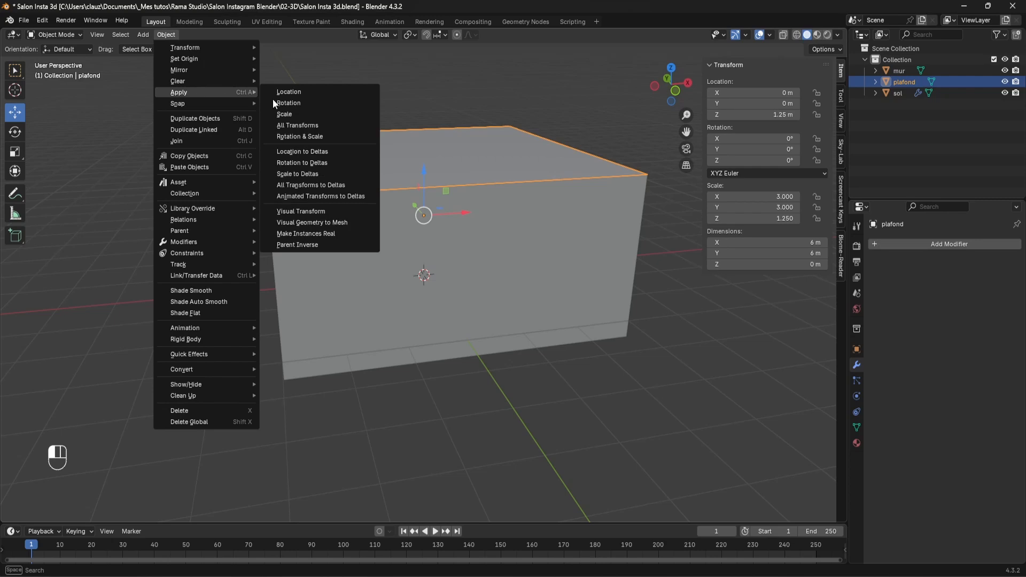
left_click(287, 115)
Add a Solidify modifier to the plafond object with a thickness of -0.3 m
middle_click_drag(332, 139, 537, 195)
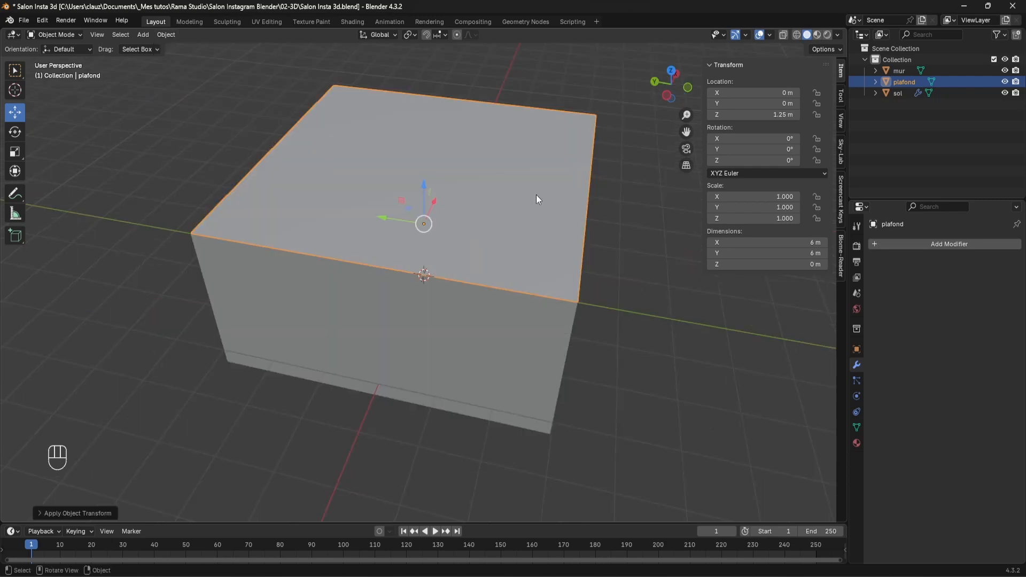
left_click(913, 245)
left_click(913, 245)
type("sol")
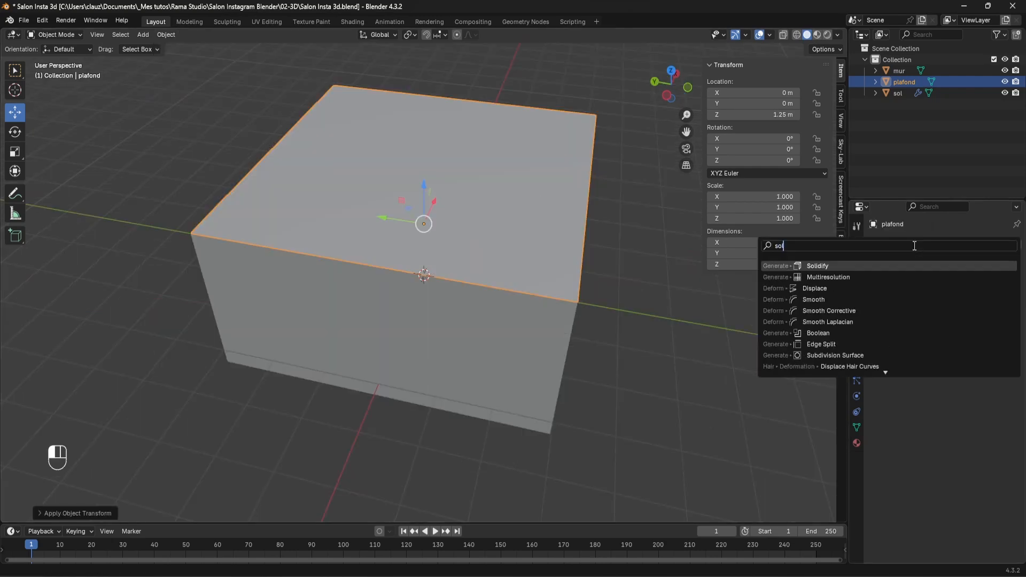
key("Return")
mouse_move(968, 293)
left_mouse_down()
mouse_move(989, 293)
mouse_move(957, 293)
mouse_move(971, 294)
left_mouse_up()
left_click(953, 293)
key("BackSpace")
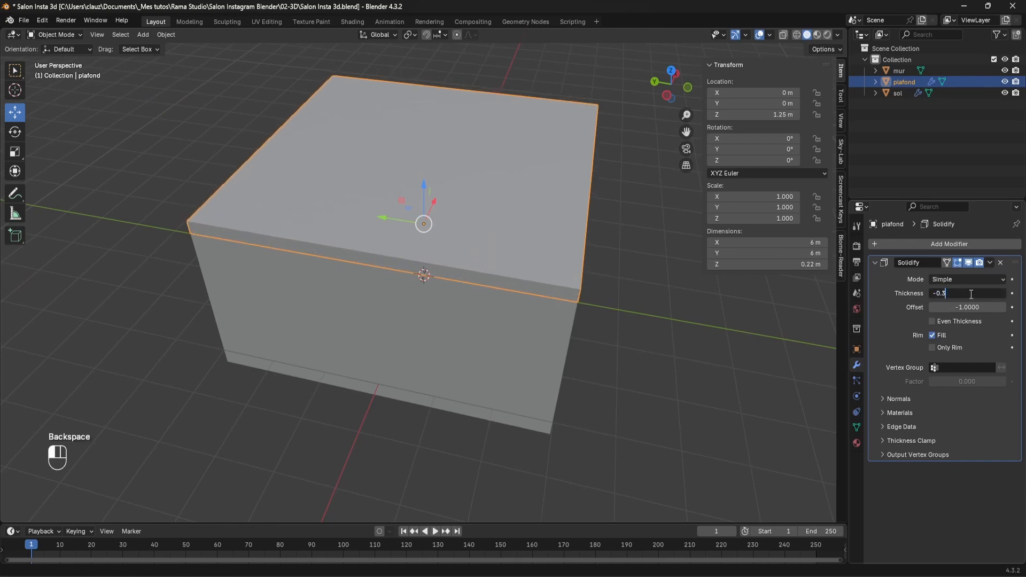
key("Return")
Hide the plafond object in the viewport to open up the room's interior, and leave the walls deselected
middle_click_drag(565, 290, 168, 36)
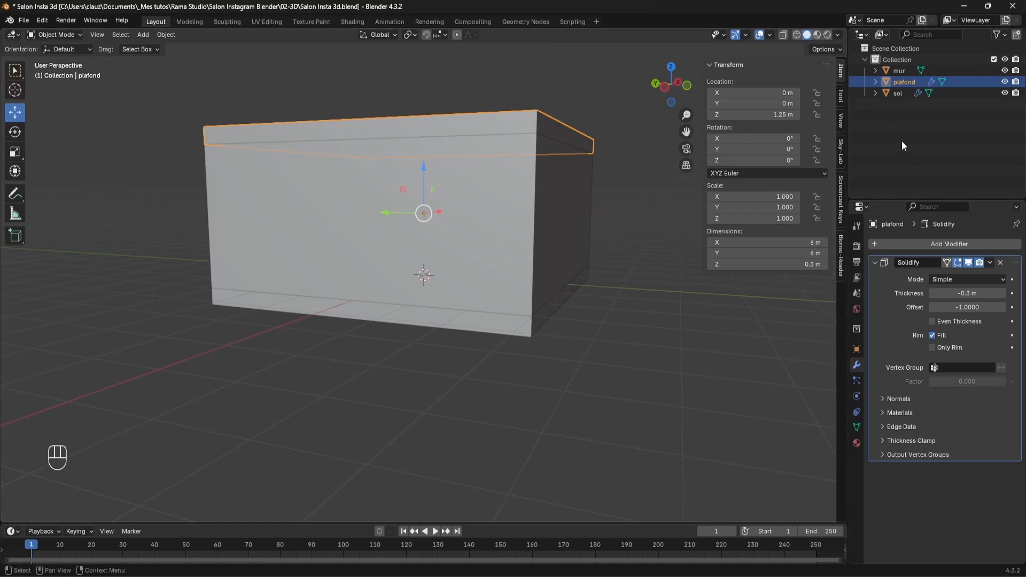
left_click(1004, 82)
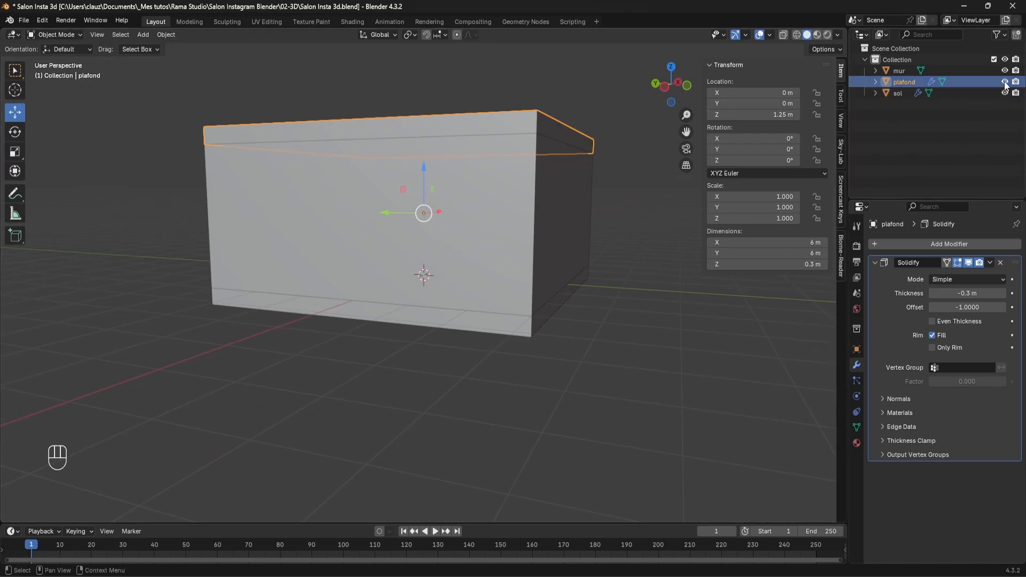
middle_click_drag(713, 174, 687, 229)
left_click(515, 200)
middle_click_drag(514, 201, 535, 148)
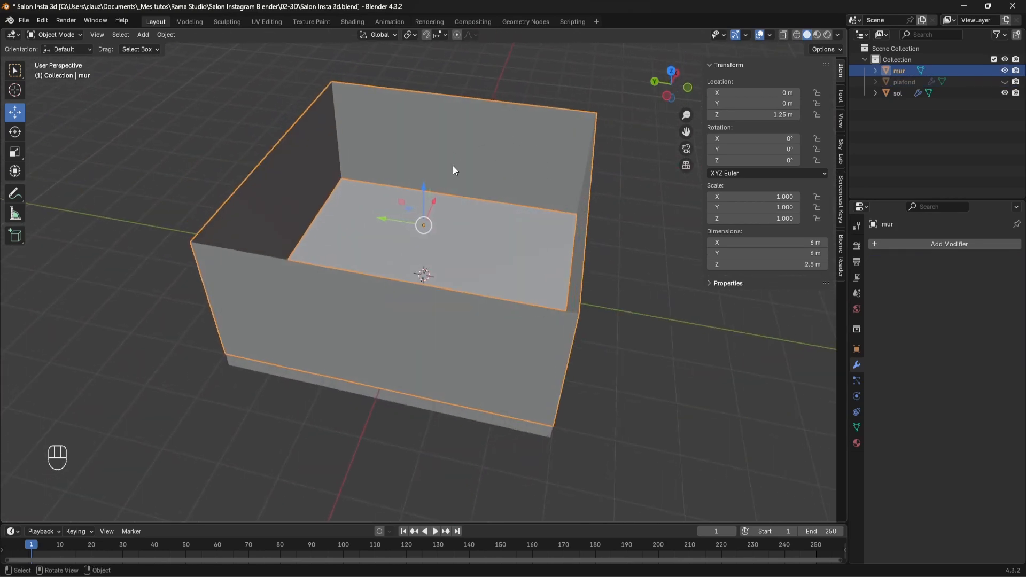
middle_click_drag(512, 187, 615, 162)
left_click(627, 134)
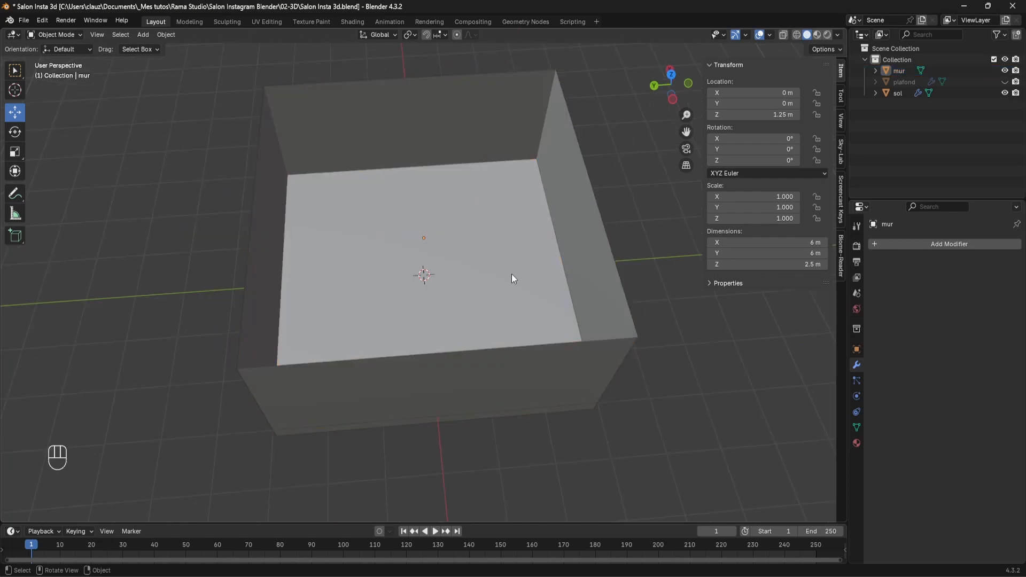
Add a cube mesh and set its dimensions to 1 m in X, 2.7 m in Y and 2.1 m in Z
left_click(142, 35)
mouse_move(150, 46)
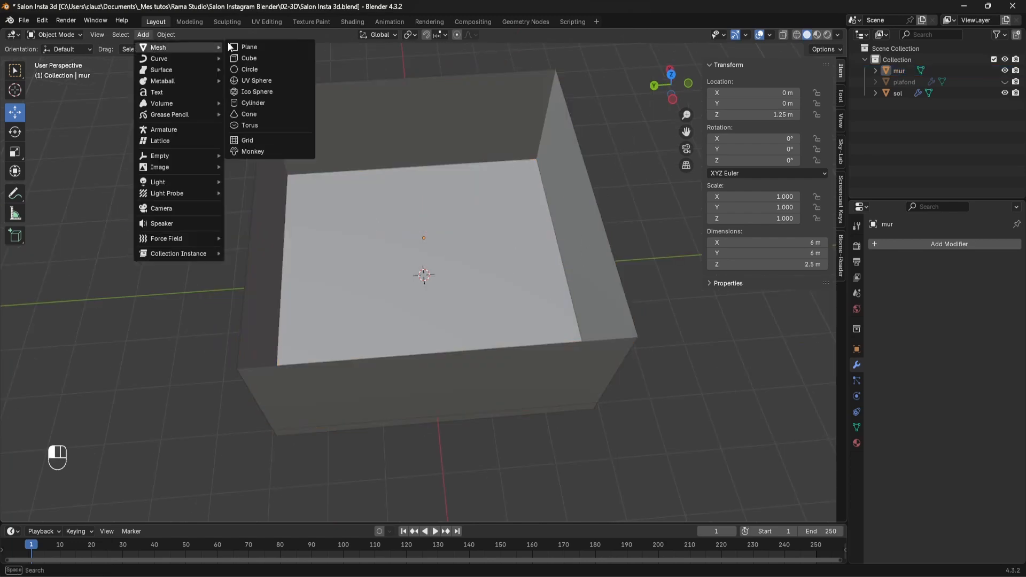
left_click(266, 59)
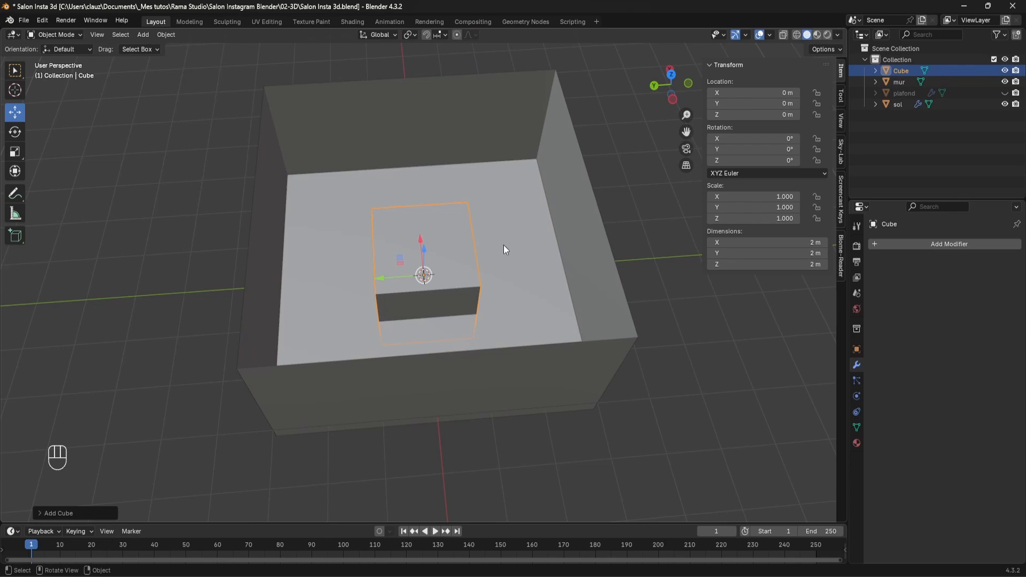
left_click(783, 265)
type("2.1")
key("Return")
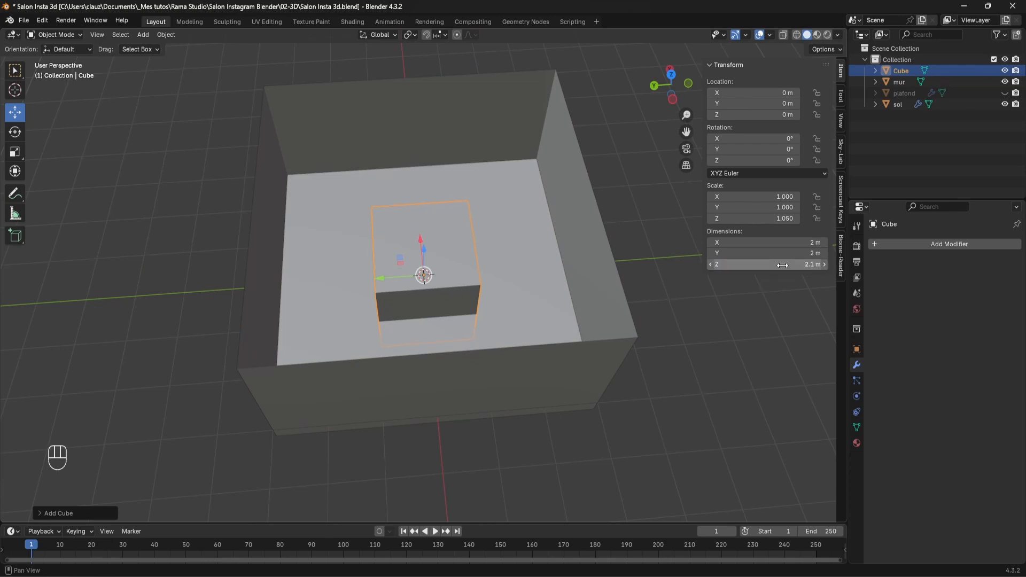
mouse_move(785, 242)
left_mouse_down()
mouse_move(823, 242)
mouse_move(765, 243)
mouse_move(789, 252)
mouse_move(778, 253)
left_mouse_up()
left_click(778, 253)
type("2.7")
key("Return")
In a wireframe right side view, raise the cube to a Z location of 1.05 m so its base sits on the floor
middle_click_drag(374, 267, 439, 229)
key("KP_3")
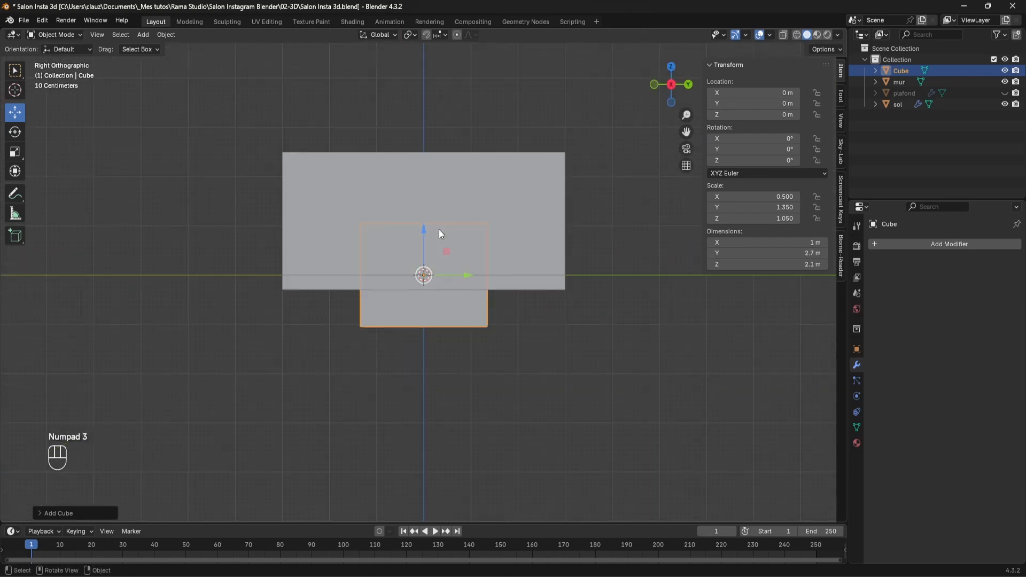
left_click(796, 35)
scroll(462, 324, "up", 4)
scroll(412, 267, "up", 2)
left_click_drag(422, 253, 442, 101)
left_click(788, 114)
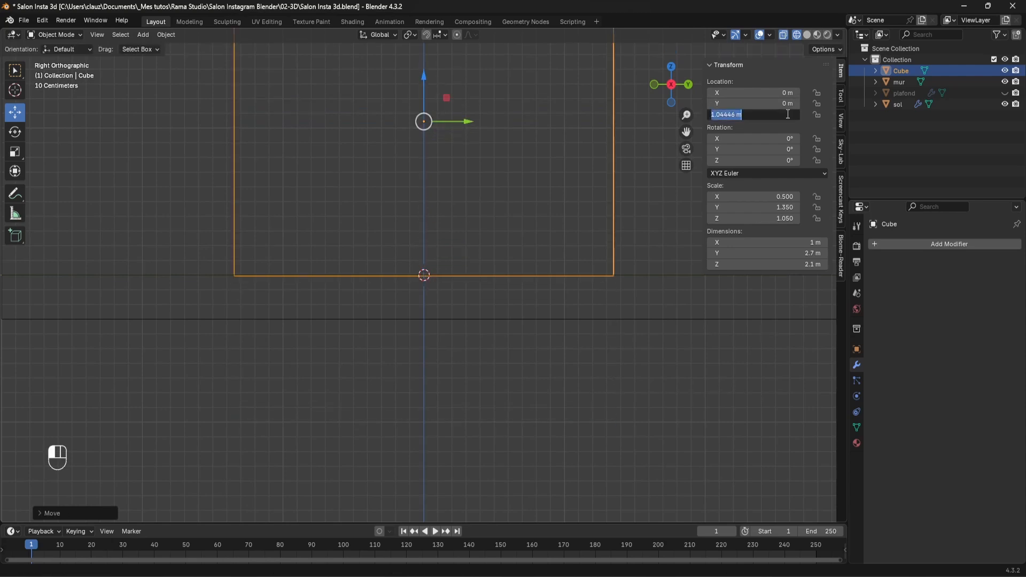
type("1.05")
key("Return")
scroll(259, 287, "up", 4)
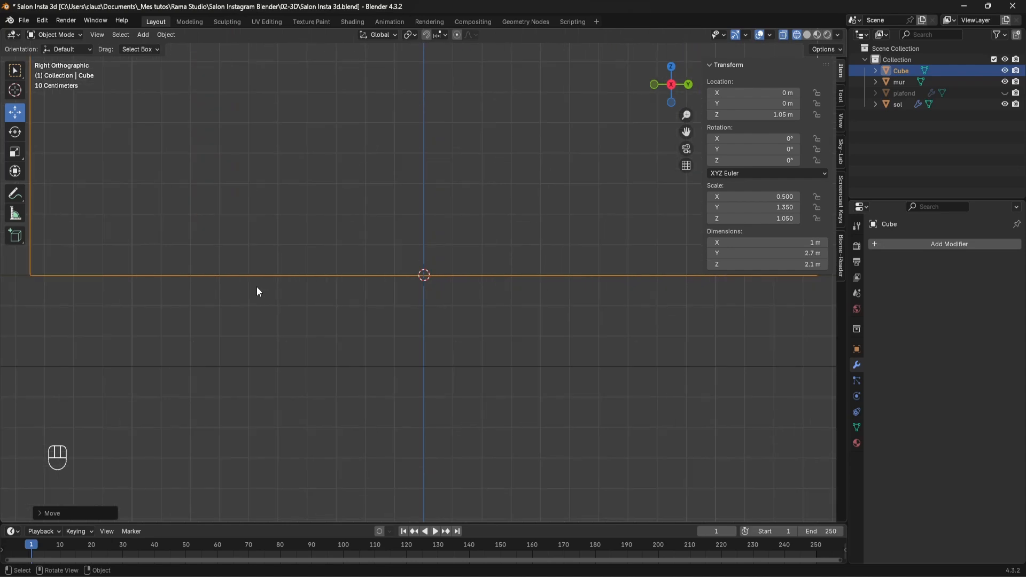
scroll(470, 269, "down", 6)
scroll(470, 270, "down", 3)
Return to solid shading and move the cube along X to about 2.8 m so that it passes through the wall
mouse_move(470, 211)
middle_mouse_down()
mouse_move(506, 271)
mouse_move(641, 161)
middle_mouse_up()
left_click(805, 35)
middle_click_drag(476, 266, 483, 203)
key("ctrl+z")
left_click_drag(452, 255, 561, 224)
middle_click_drag(589, 213, 368, 292)
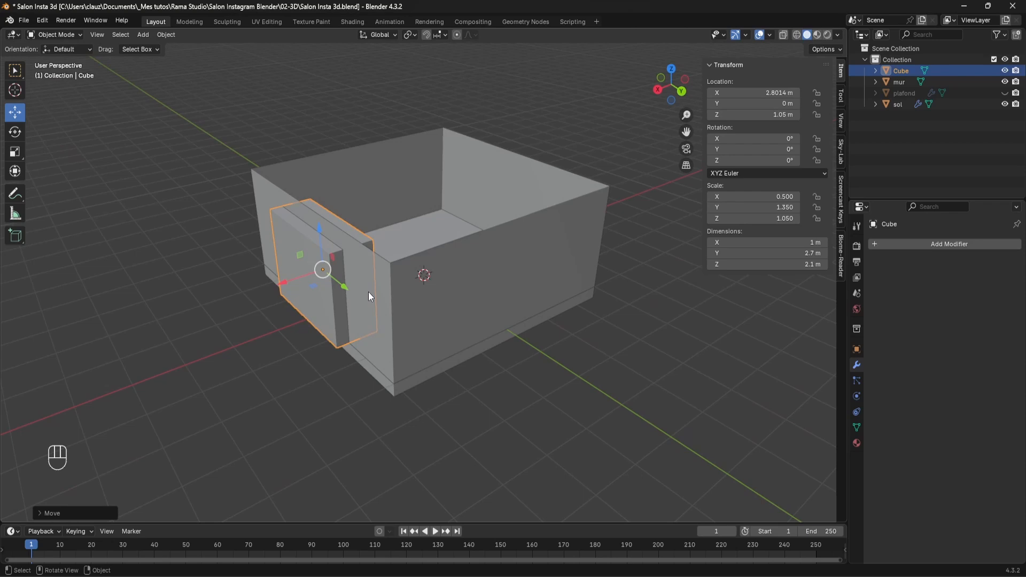
Apply the scale transform of the cube placed in the wall
left_click(166, 35)
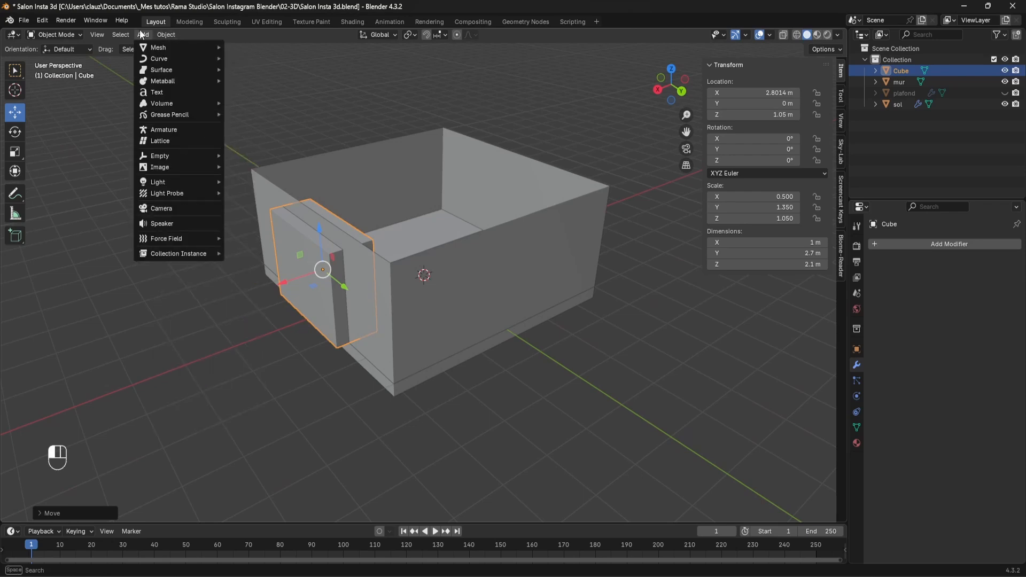
mouse_move(193, 92)
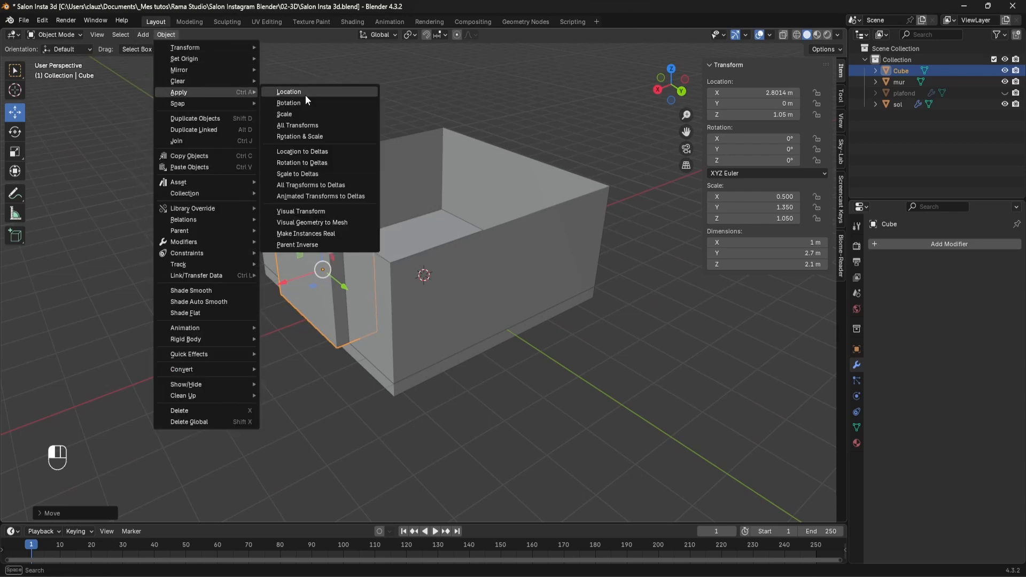
left_click(300, 111)
middle_click_drag(378, 241, 394, 248)
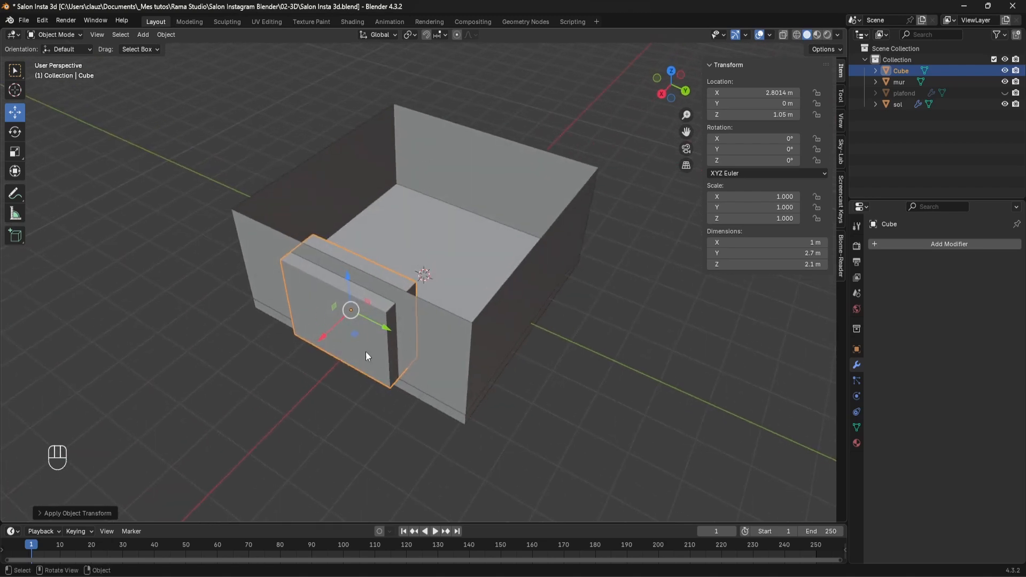
Edit the mur object in edge selection mode and add one horizontal loop cut around all the walls at mid-height
left_click(451, 337)
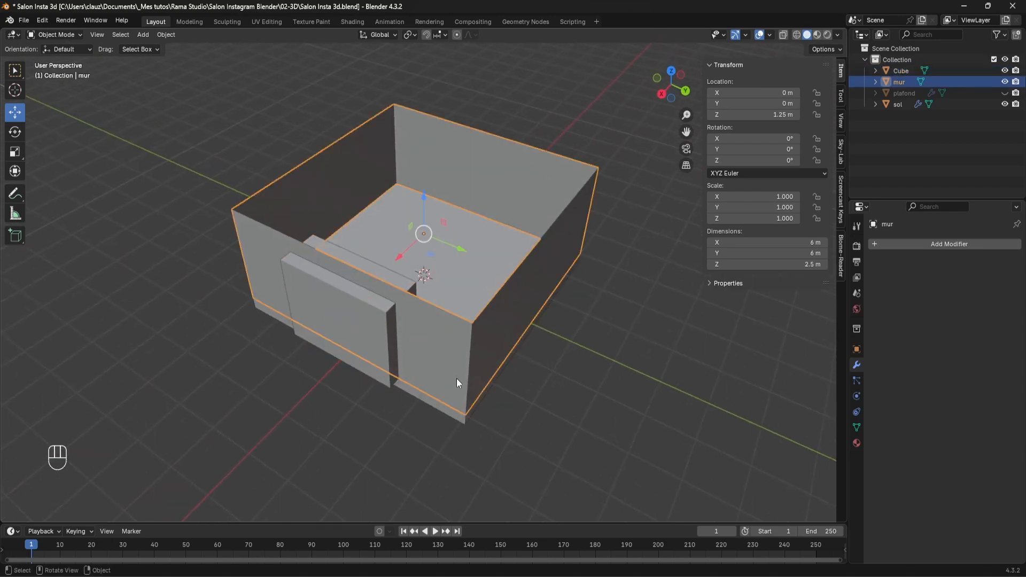
key("Tab")
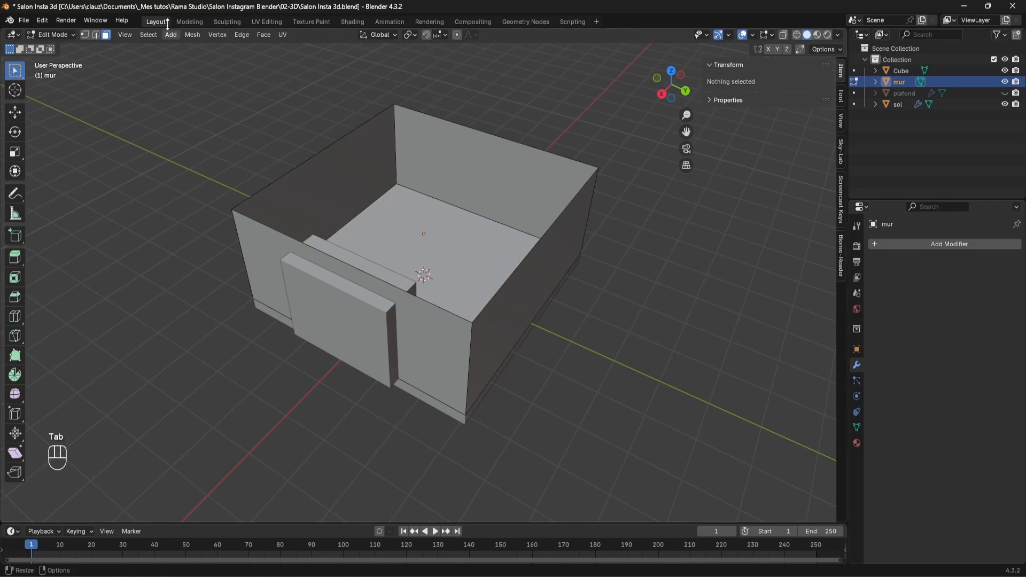
left_click(96, 35)
left_click(467, 350)
middle_click_drag(467, 351, 409, 305)
key("ctrl+r")
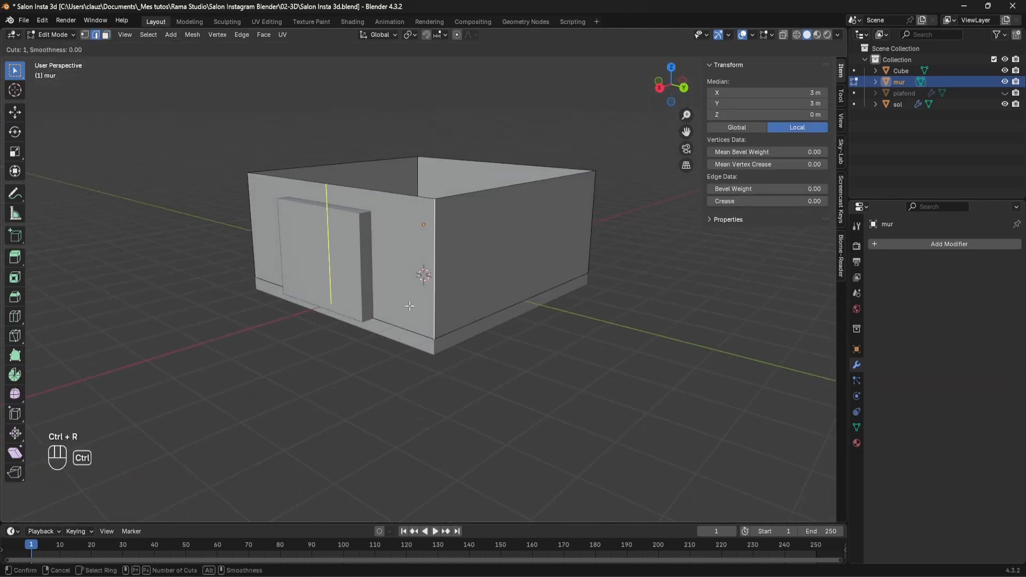
left_click(431, 273)
left_click(431, 273)
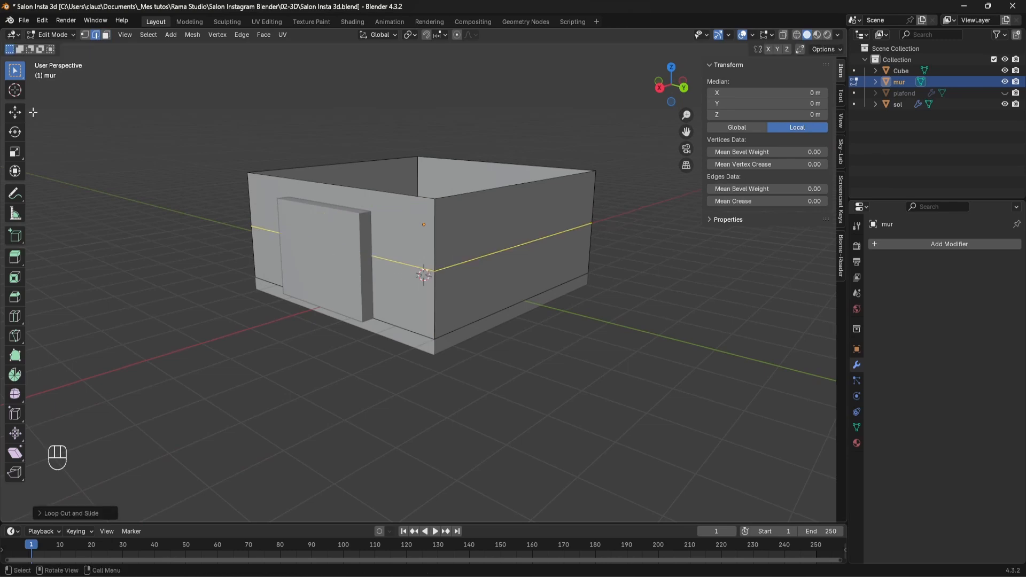
Set the snap targets to Vertex and Edge Center for moving the new edge loop
left_click(13, 114)
left_click_drag(424, 199, 366, 214)
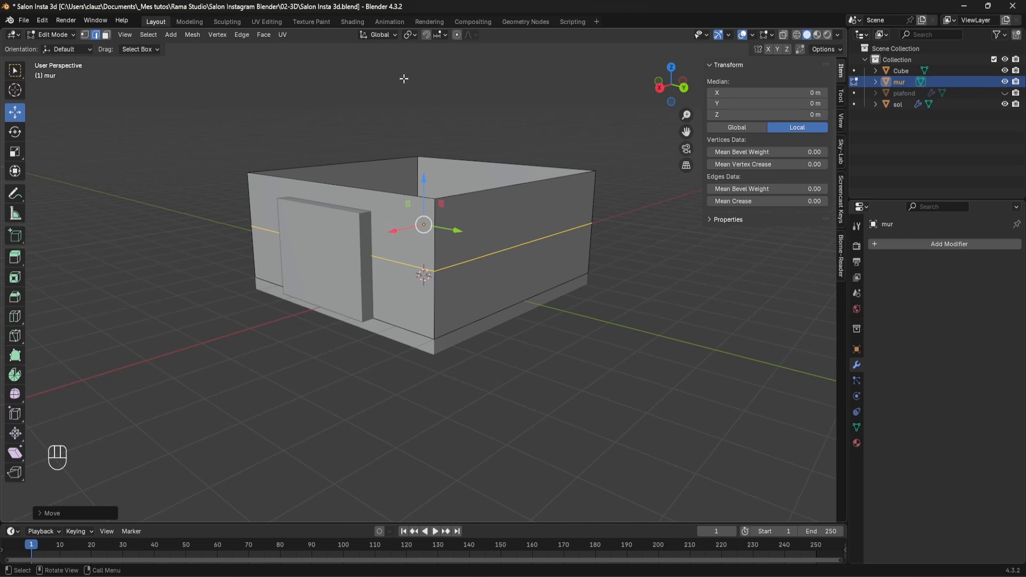
left_click(445, 35)
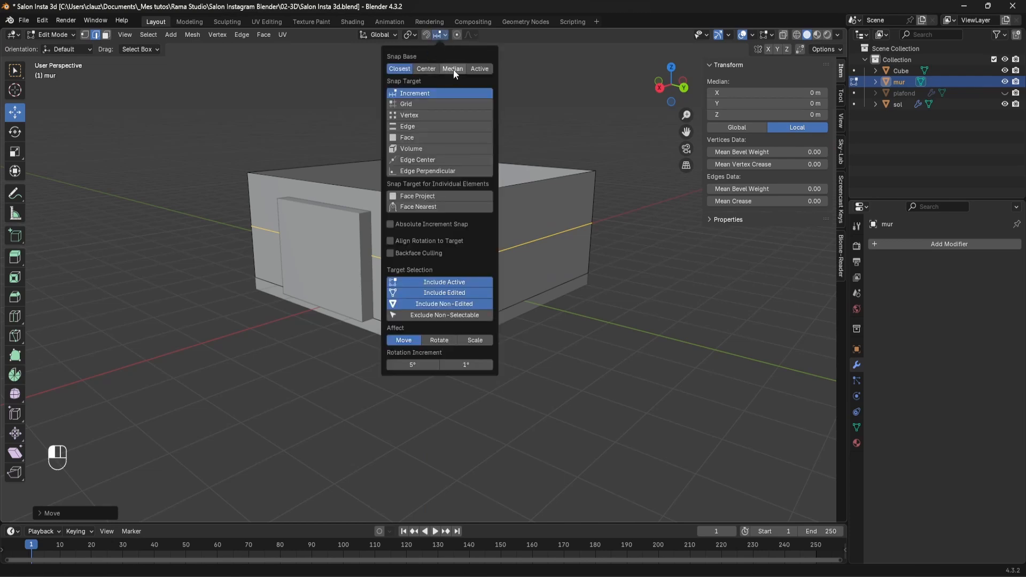
left_click(414, 115)
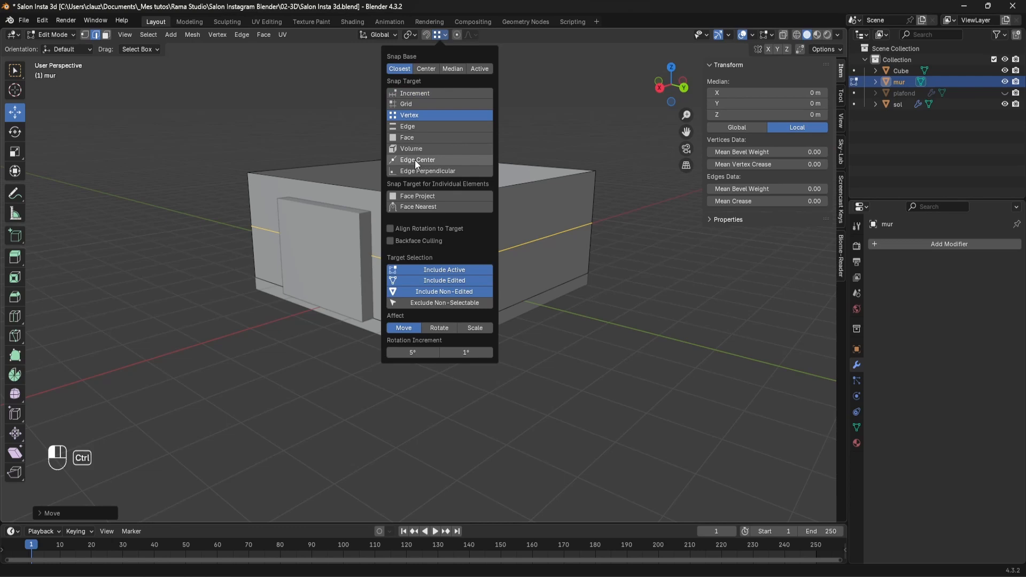
left_click(416, 160, "ctrl")
left_click(409, 116, "shift")
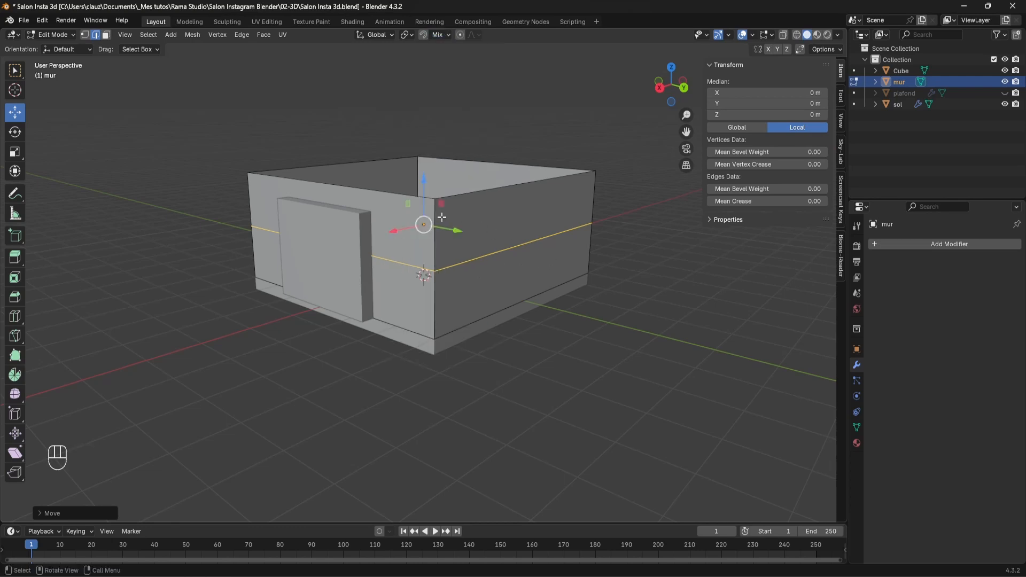
Raise the horizontal edge loop along Z to about 0.85 m local, snapping it to the top of the cube
left_click_drag(424, 194, 372, 211)
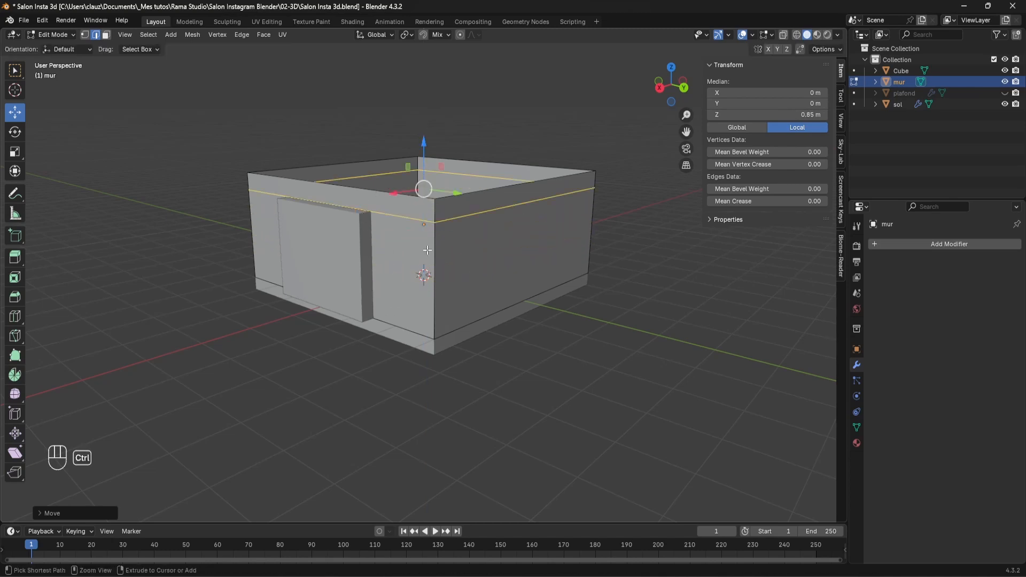
scroll(365, 230, "up", 3)
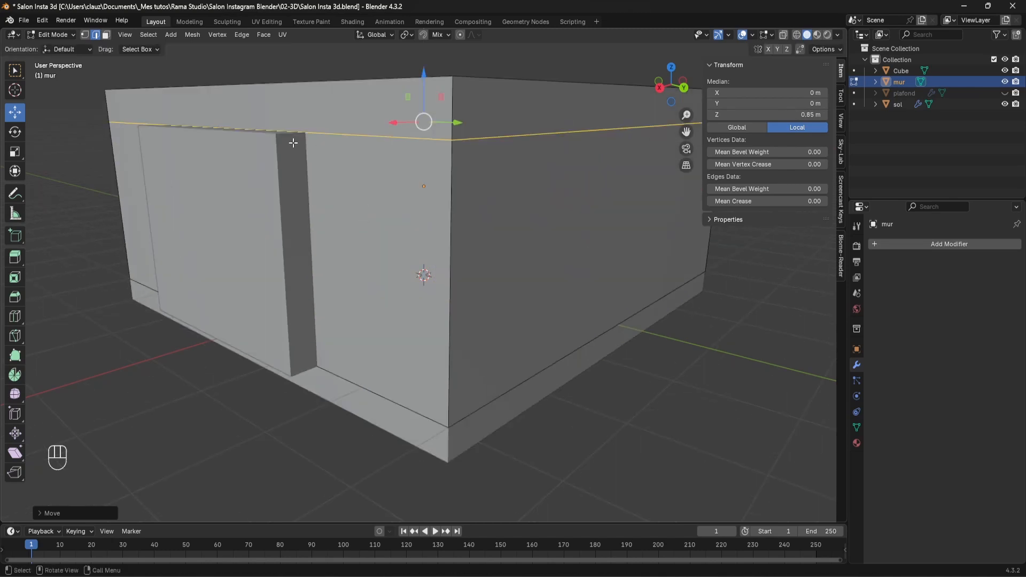
middle_click_drag(279, 126, 292, 175)
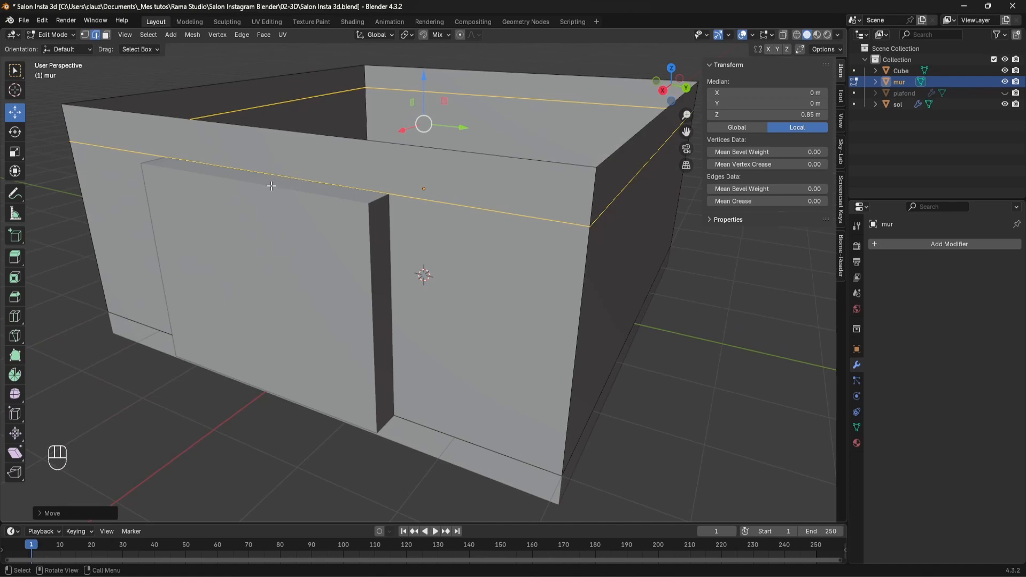
Add one vertical loop cut at the centre of the mur wall behind the cube
middle_click_drag(278, 178, 469, 248)
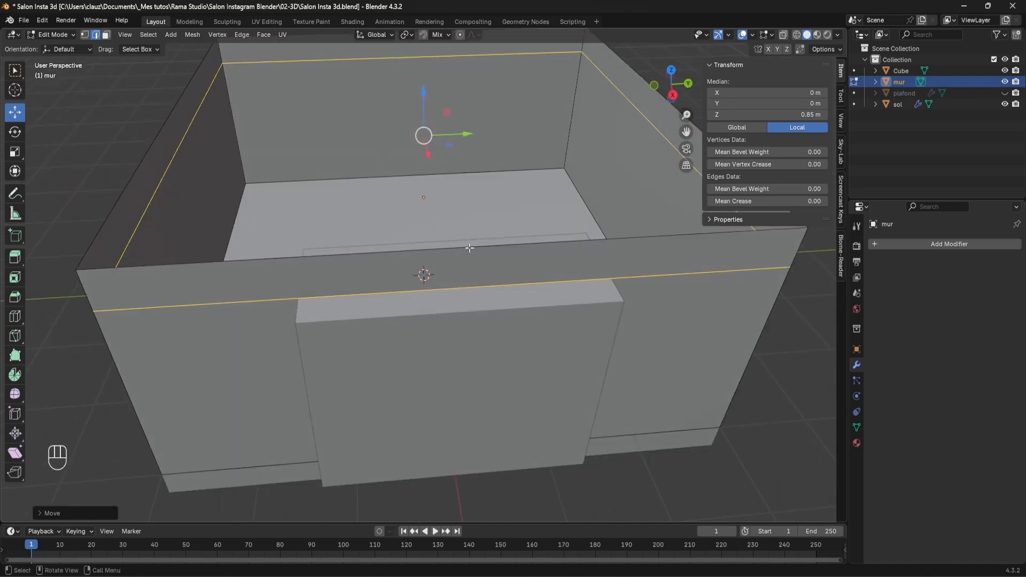
left_click(496, 268)
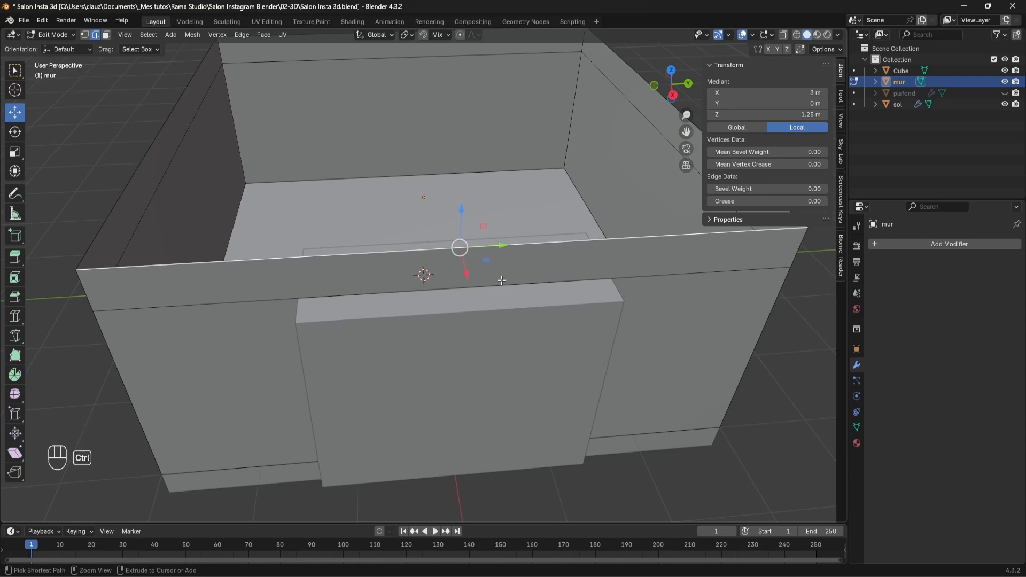
key("ctrl+r")
left_click(502, 282)
left_click(505, 287)
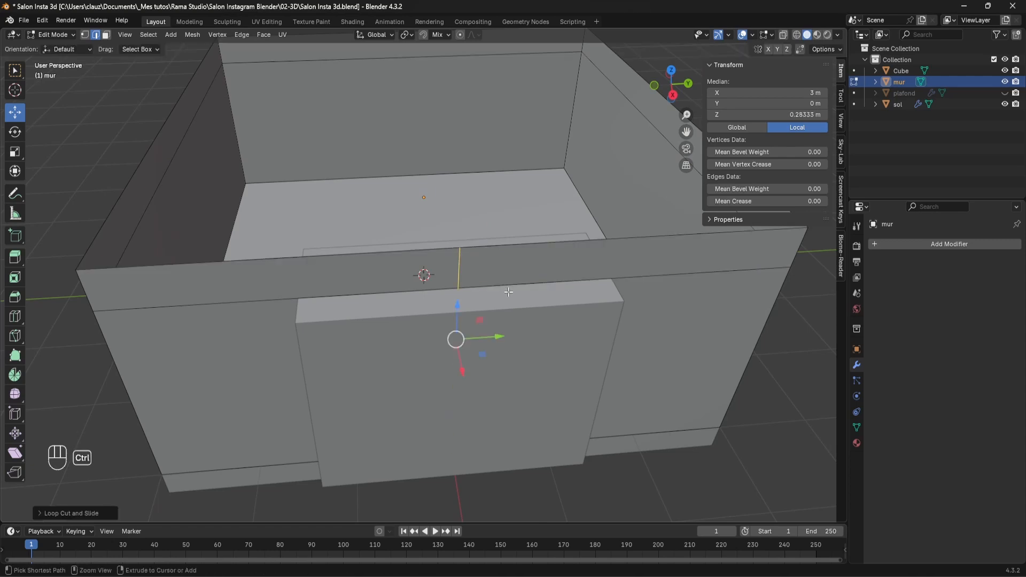
Bevel the vertical centre cut with a 1.35 m width and one segment, matching the cube's sides
key("ctrl+b")
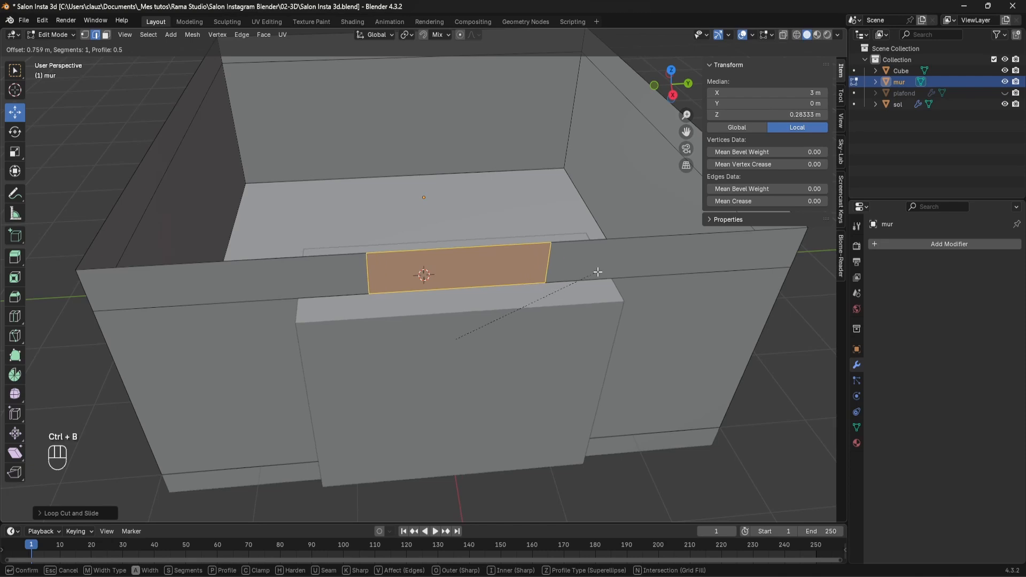
left_click(680, 262)
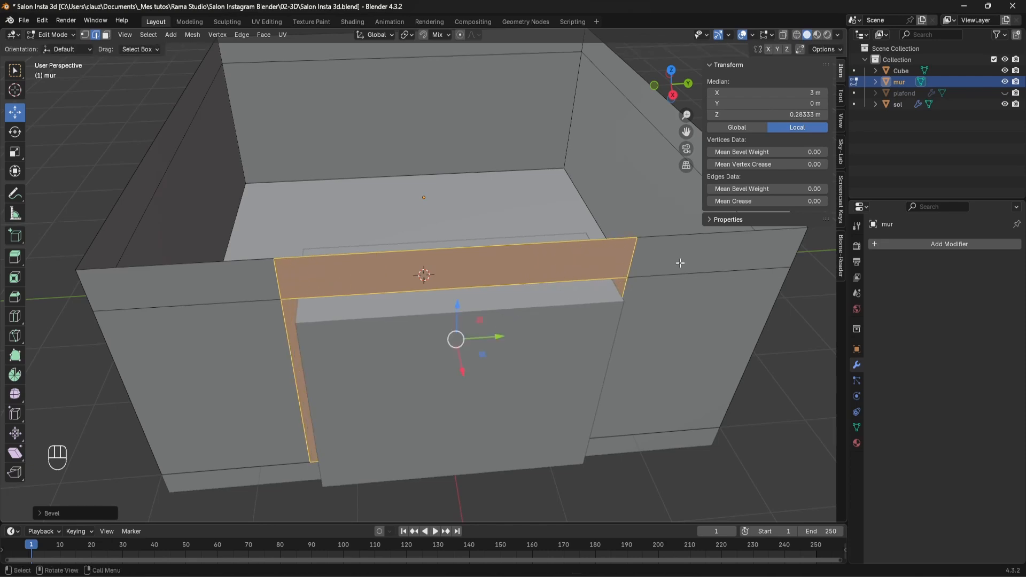
left_click(39, 514)
left_click(100, 340)
left_click(100, 340)
left_click(100, 340)
left_click(99, 341)
left_click(99, 341)
left_click(100, 340)
left_click(100, 341)
left_click(100, 341)
left_click(99, 341)
left_click(100, 340)
middle_click_drag(359, 344, 496, 271)
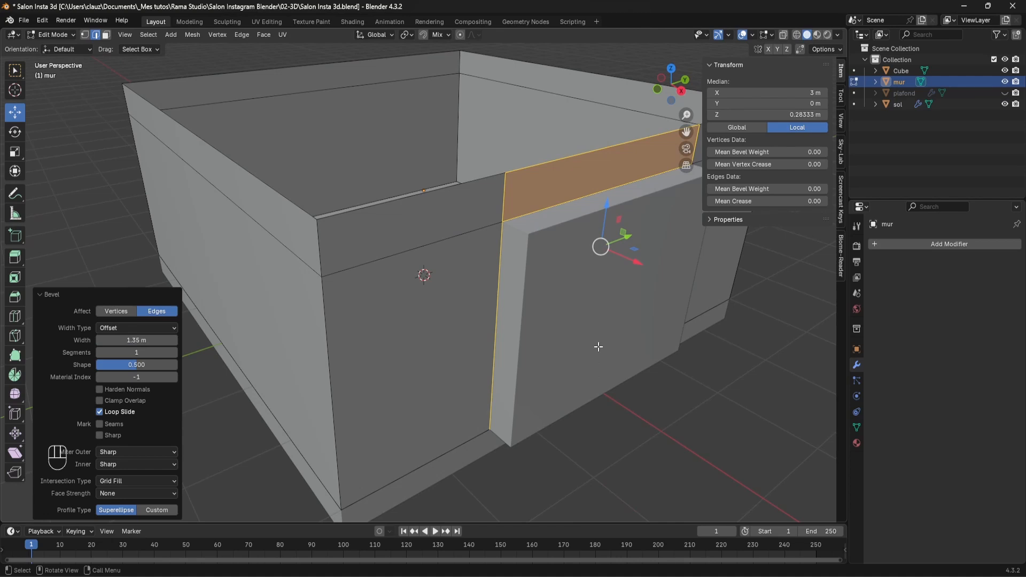
Leave mesh editing of the walls and delete the guide cube
left_click(703, 409)
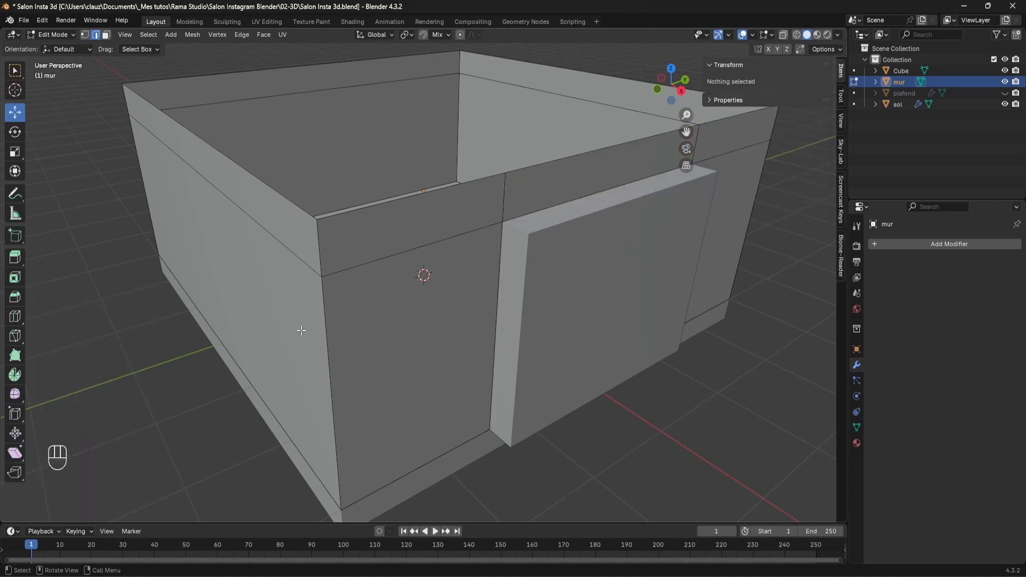
middle_click_drag(239, 327, 161, 310)
left_click(12, 75)
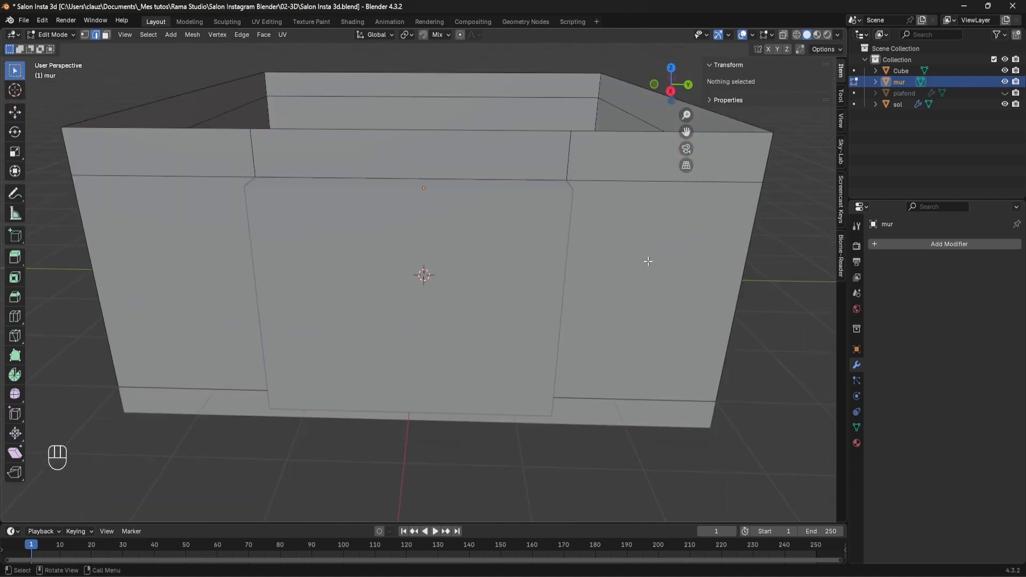
key("Tab")
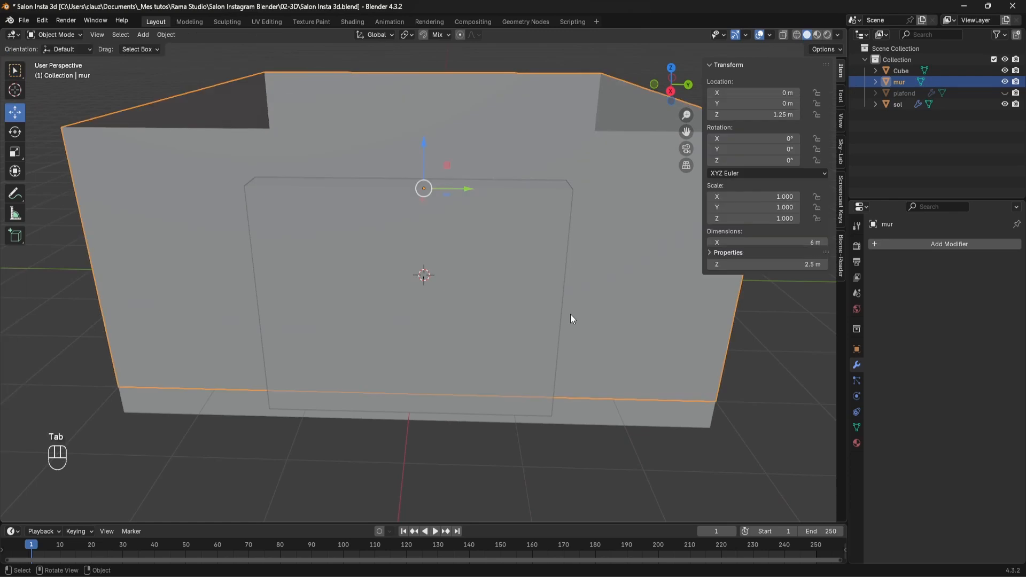
left_click(489, 211)
middle_click_drag(490, 211, 511, 248)
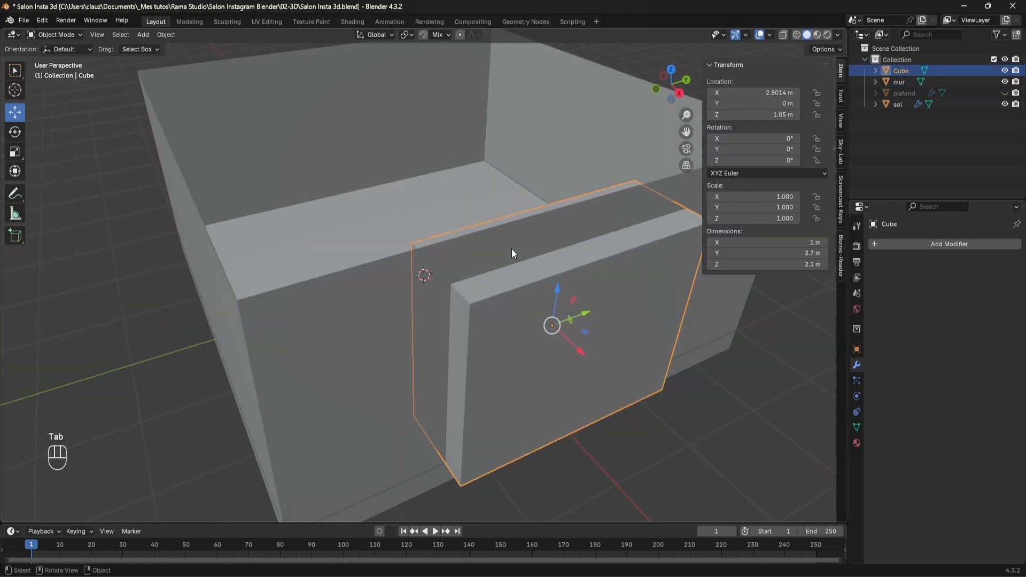
key("Delete")
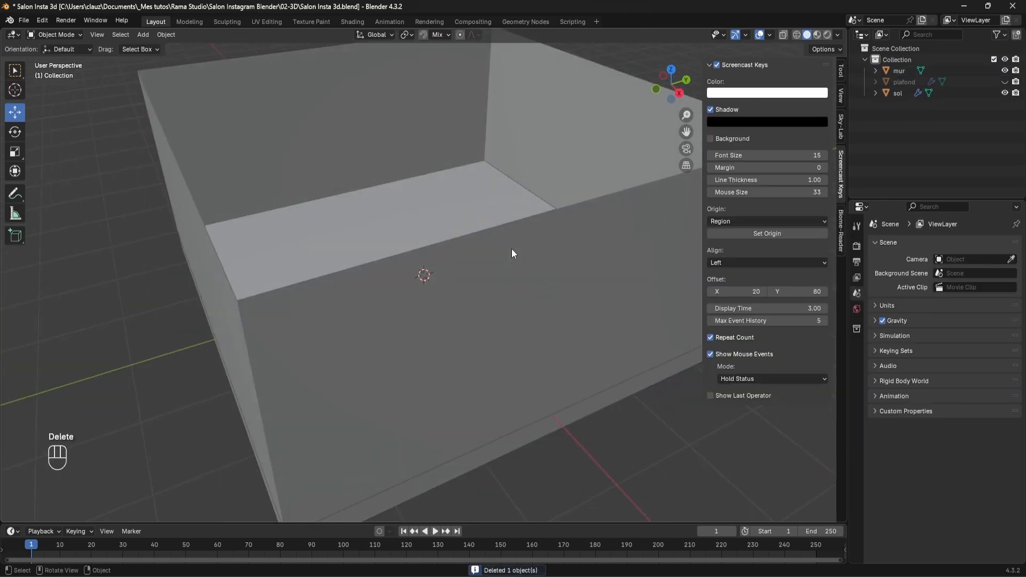
Separate the central rectangular face of the mur object into its own object, then return to Object Mode
left_click(576, 246)
key("Tab")
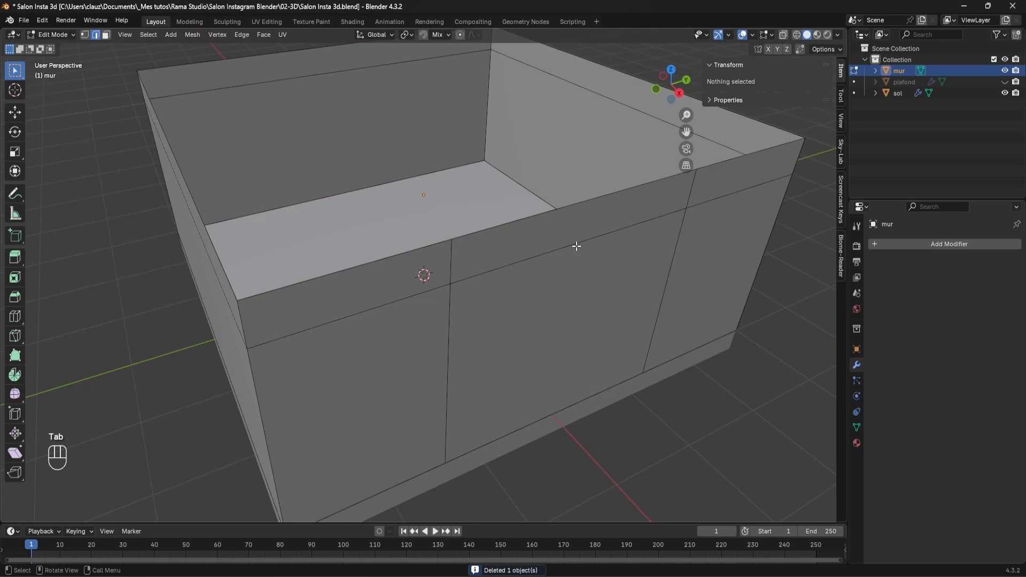
left_click(106, 35)
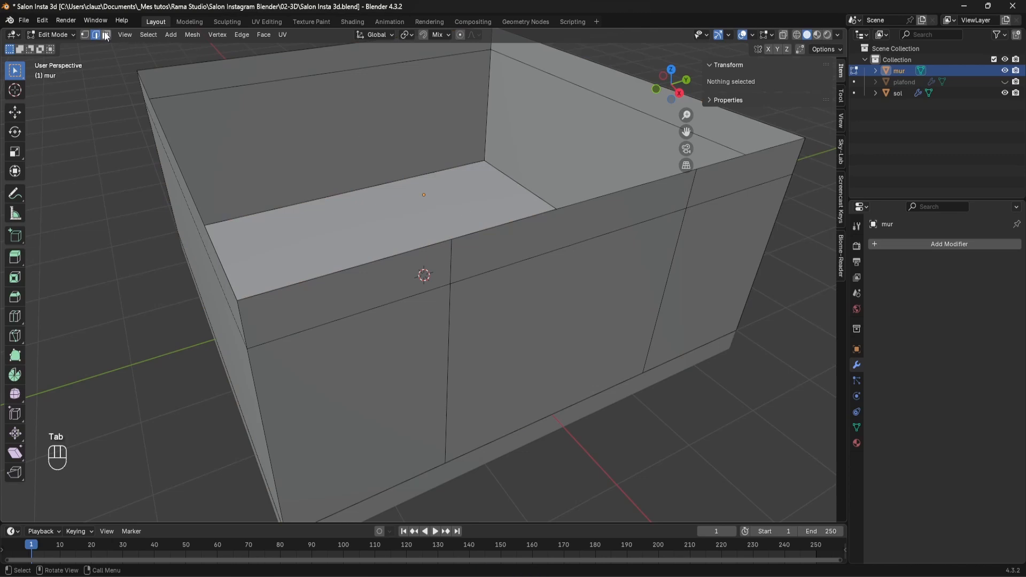
left_click(624, 293)
key("p")
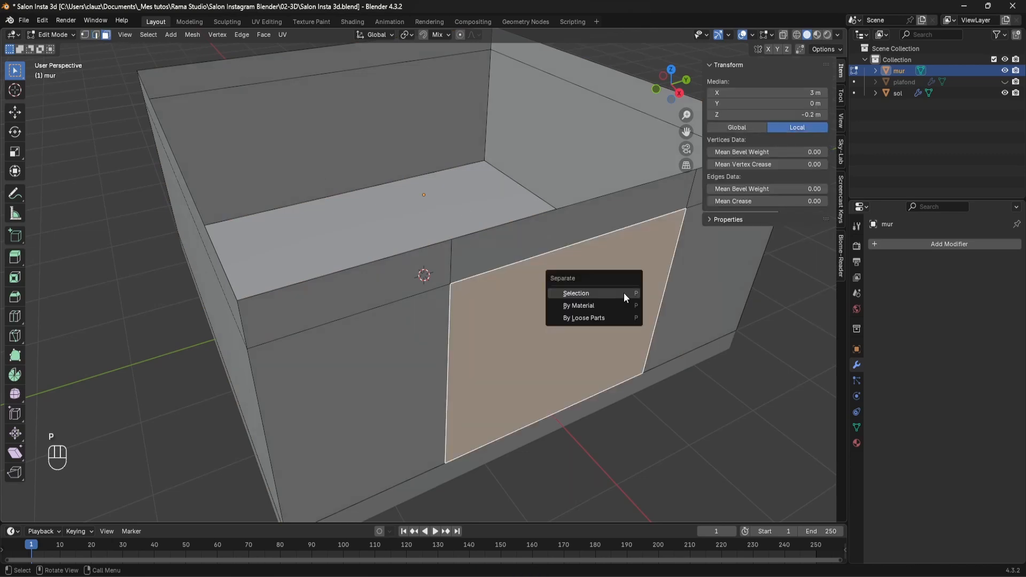
left_click(624, 293)
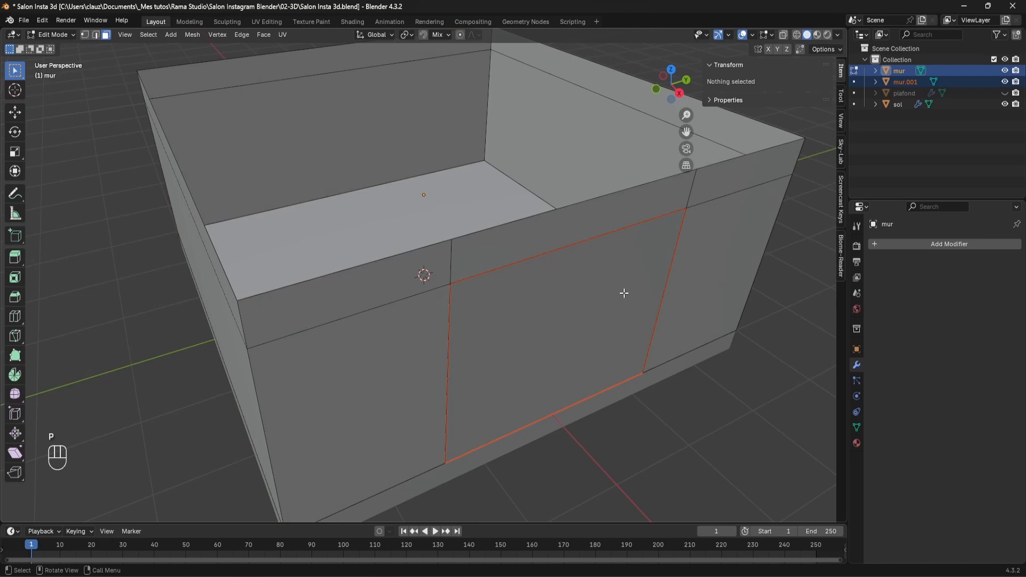
key("Tab")
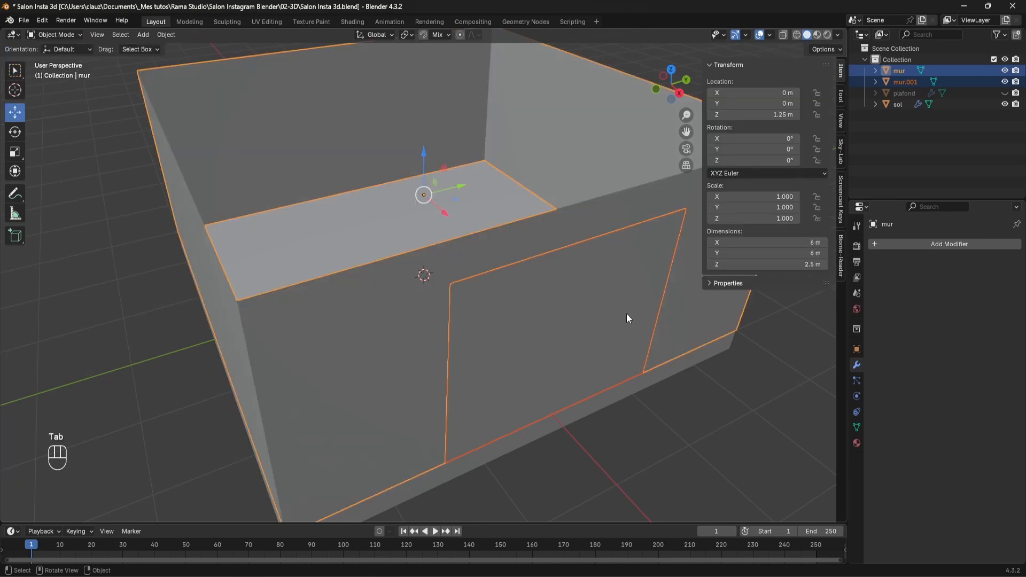
left_click(672, 402)
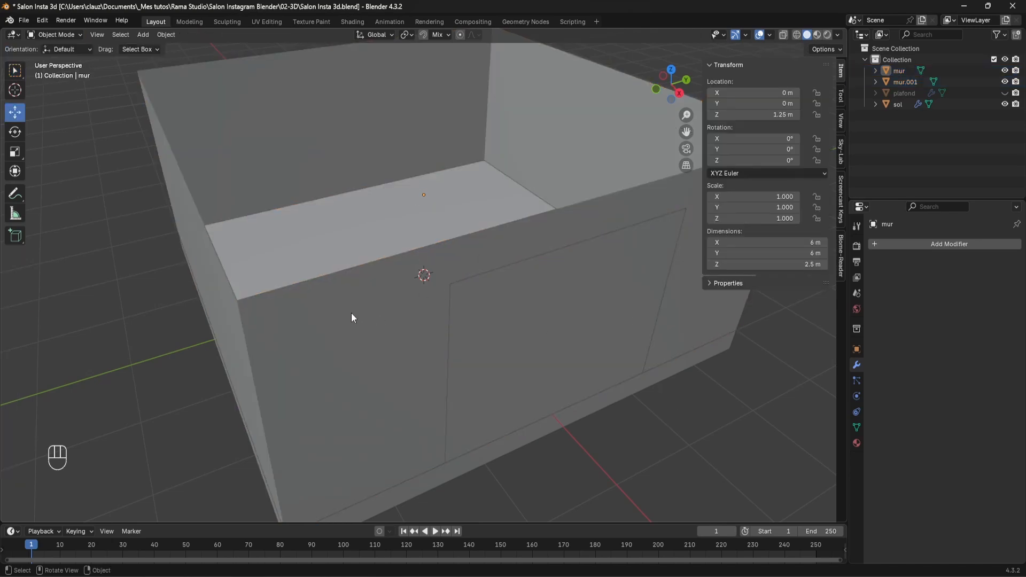
Add a Solidify modifier to the mur object and set its thickness to 0.3 m
left_click(389, 293)
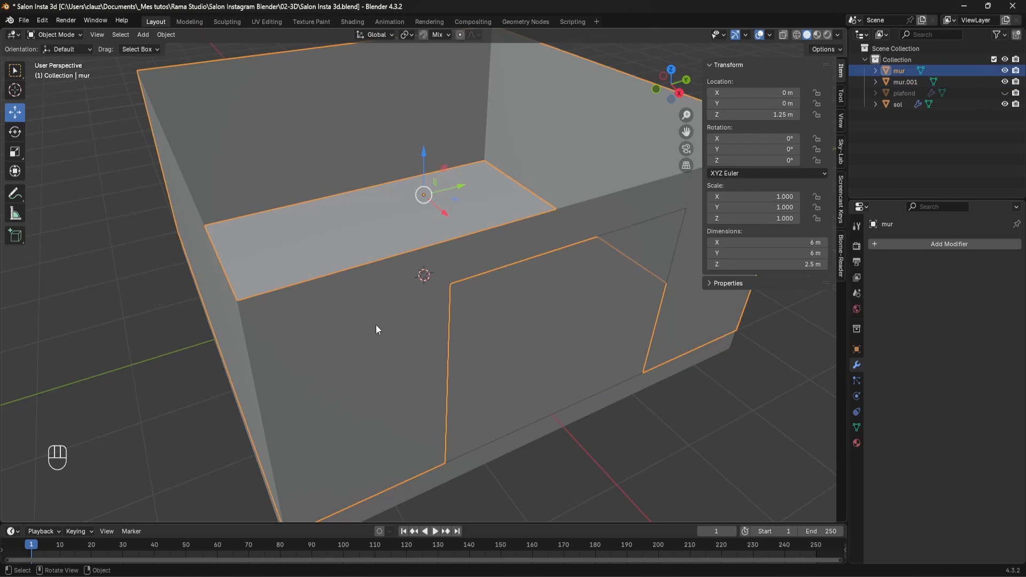
left_click(899, 241)
left_click(897, 241)
type("sol")
key("Return")
mouse_move(614, 278)
middle_mouse_down()
mouse_move(507, 239)
mouse_move(781, 313)
mouse_move(557, 299)
mouse_move(614, 289)
middle_mouse_up()
left_click_drag(933, 293, 955, 292)
left_click(966, 293)
key("BackSpace")
key("Return")
Switch the walls' Solidify modifier to Complex mode and check the corners and opening from several angles
middle_click_drag(522, 230, 554, 276)
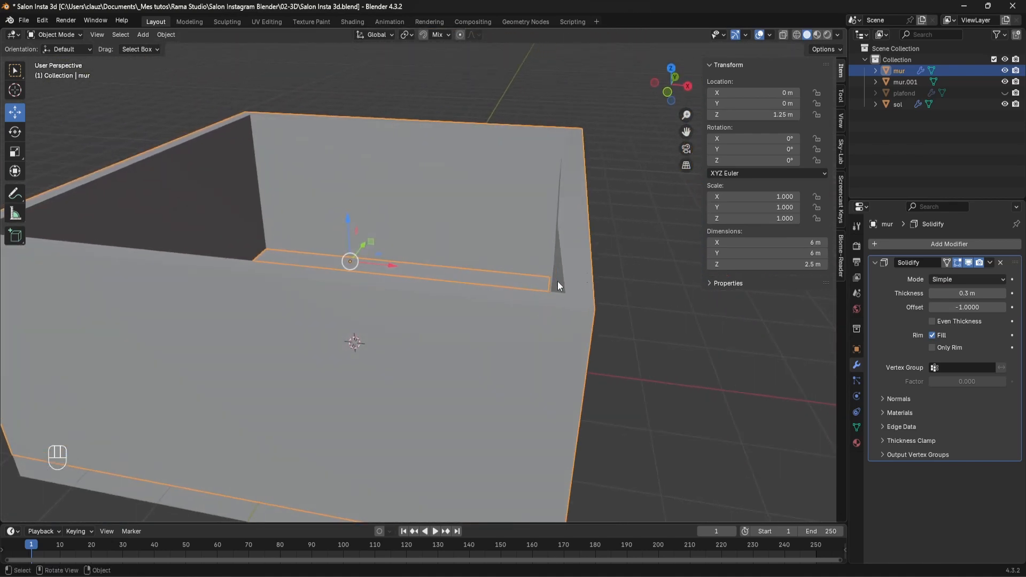
left_click(964, 278)
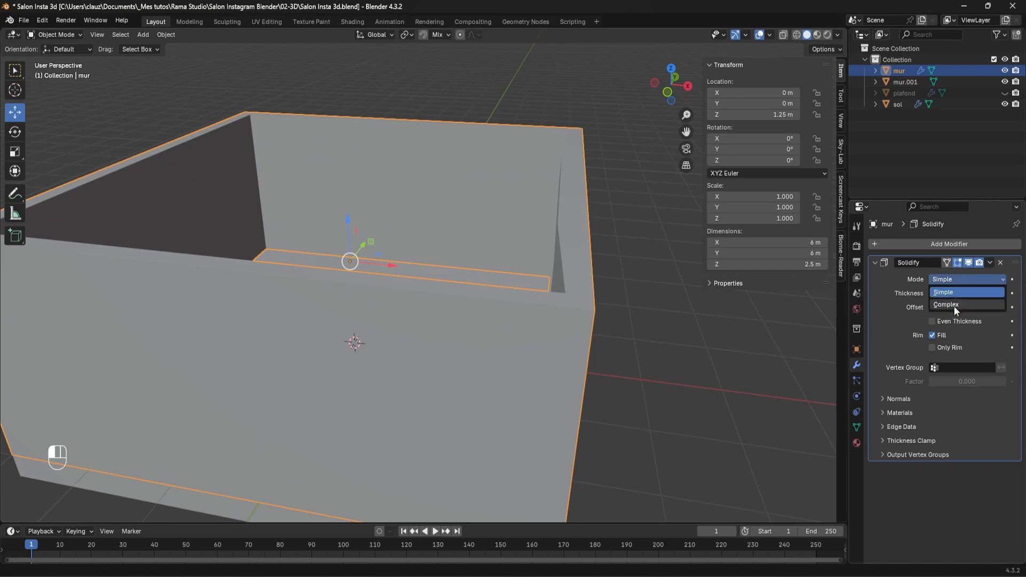
left_click(954, 304)
middle_click_drag(695, 320, 695, 240)
middle_click_drag(528, 281, 546, 220)
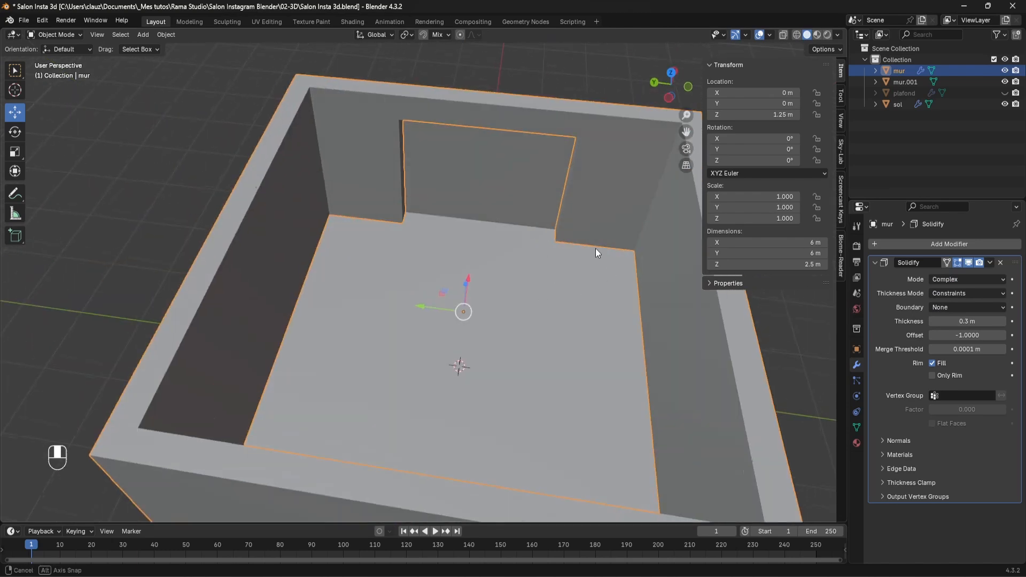
middle_click_drag(598, 249, 556, 223)
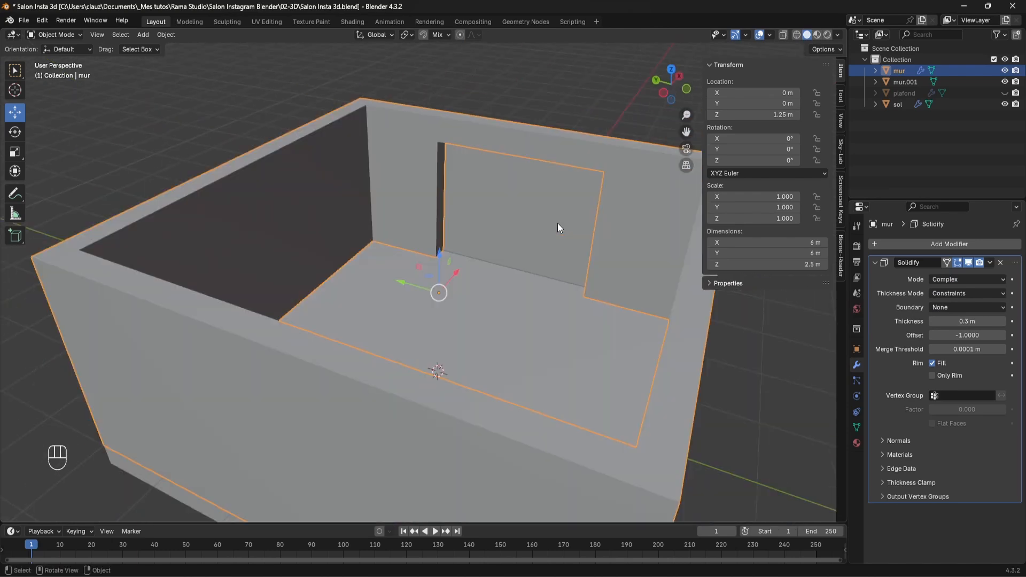
Set the origin of the separated opening panel mur.001 to its geometry
left_click(515, 213)
middle_click_drag(562, 255, 513, 251)
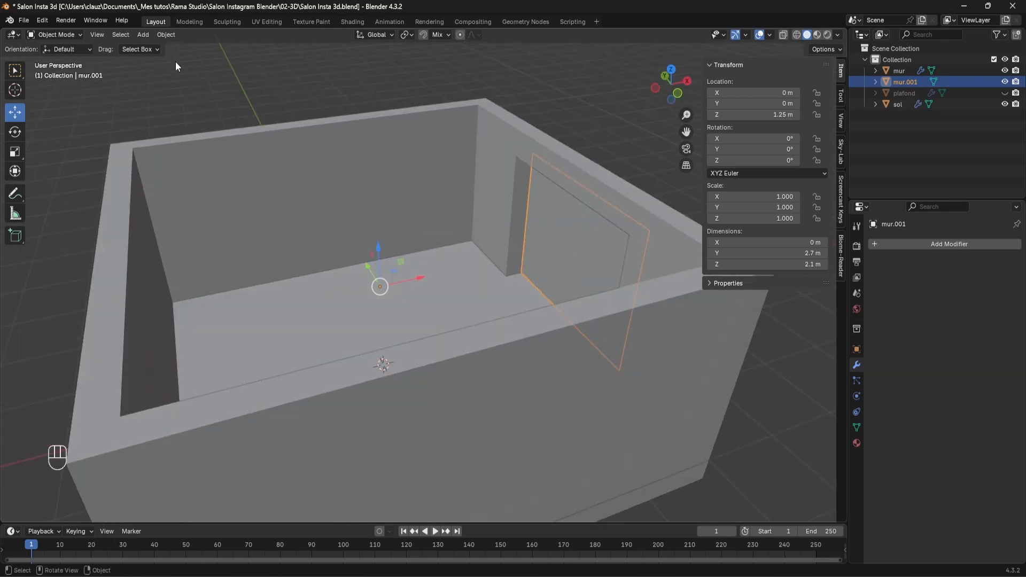
left_click(166, 35)
mouse_move(210, 61)
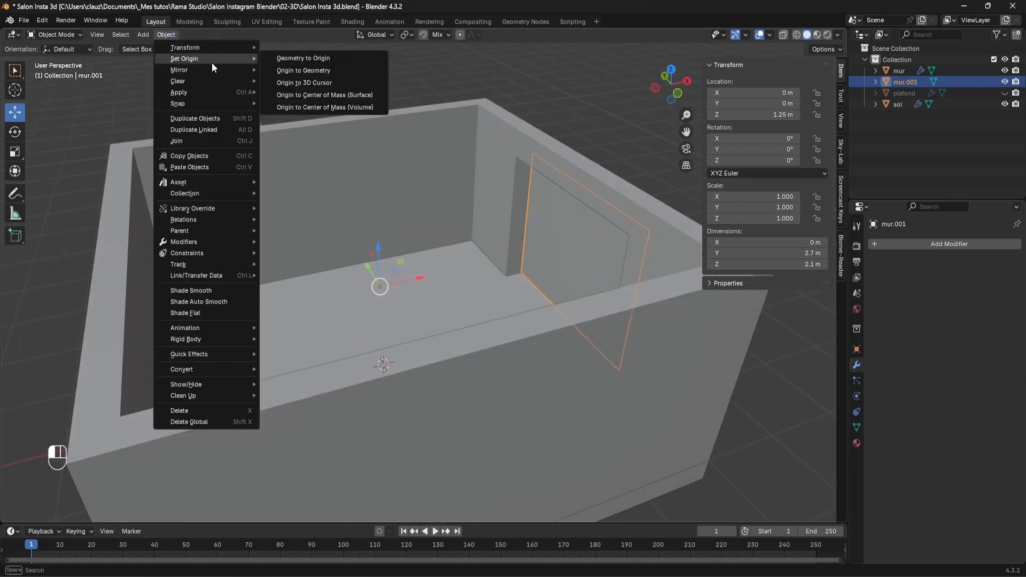
left_click(314, 71)
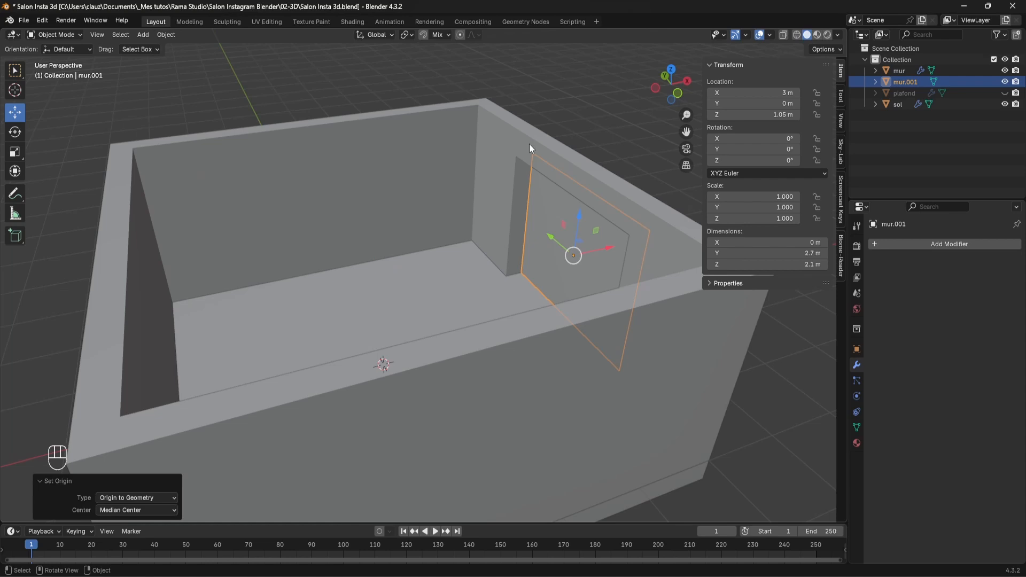
Move the opening panel along X to 2.85 m, snapping it to the middle of the wall thickness
middle_click_drag(537, 262, 559, 284)
left_click_drag(593, 218, 495, 238, "ctrl")
scroll(494, 236, "up", 4)
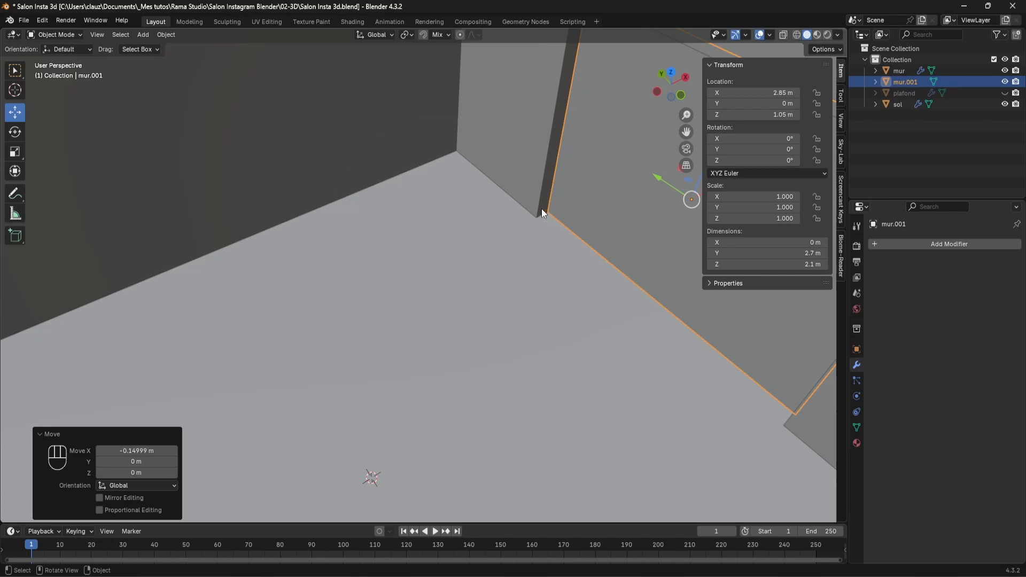
scroll(778, 420, "down", 6)
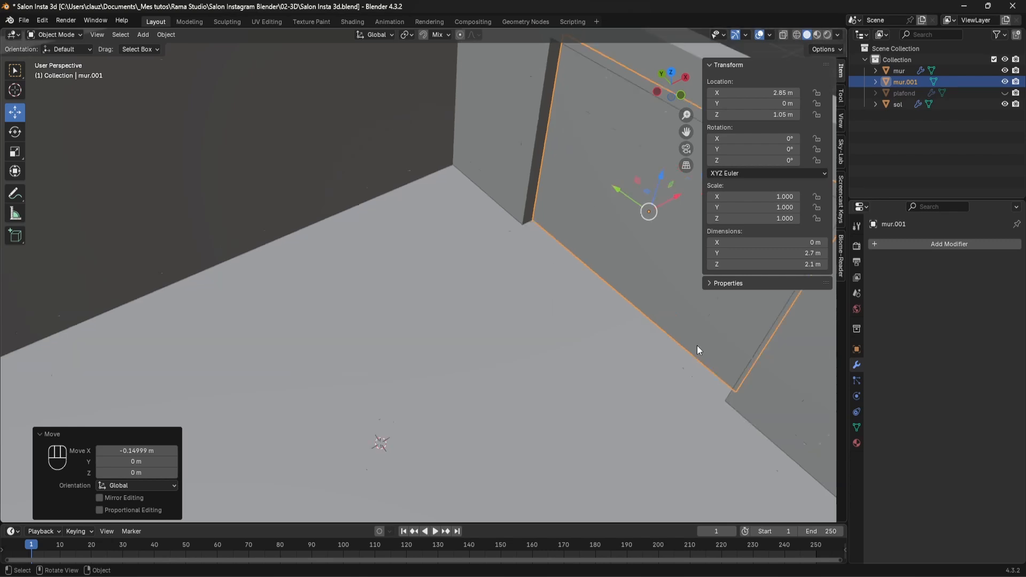
middle_click_drag(499, 325, 473, 238)
middle_click_drag(473, 309, 498, 268)
middle_click_drag(433, 276, 542, 284)
Apply the Solidify modifiers of the mur and sol objects
left_click(566, 194)
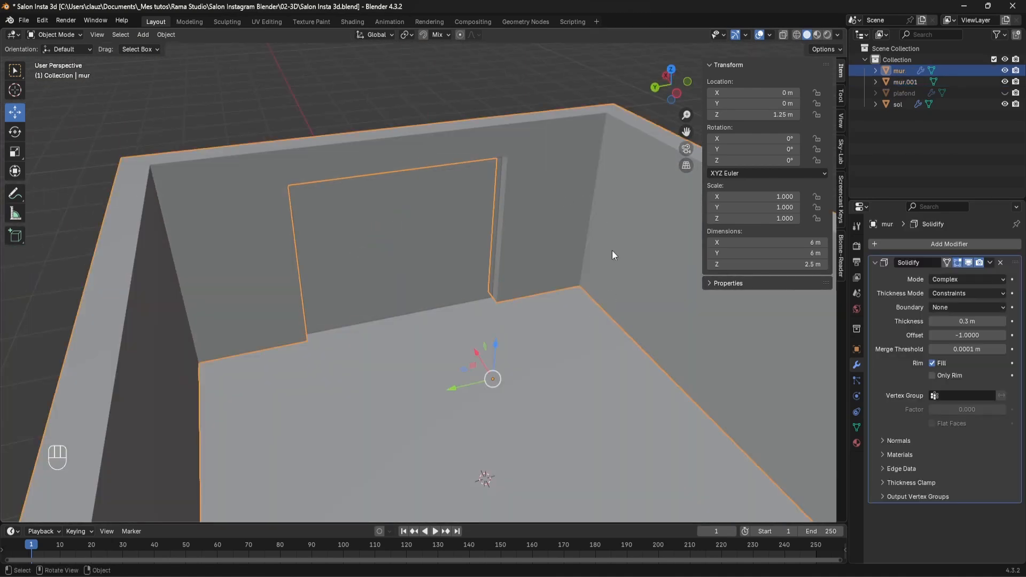
left_click(990, 262)
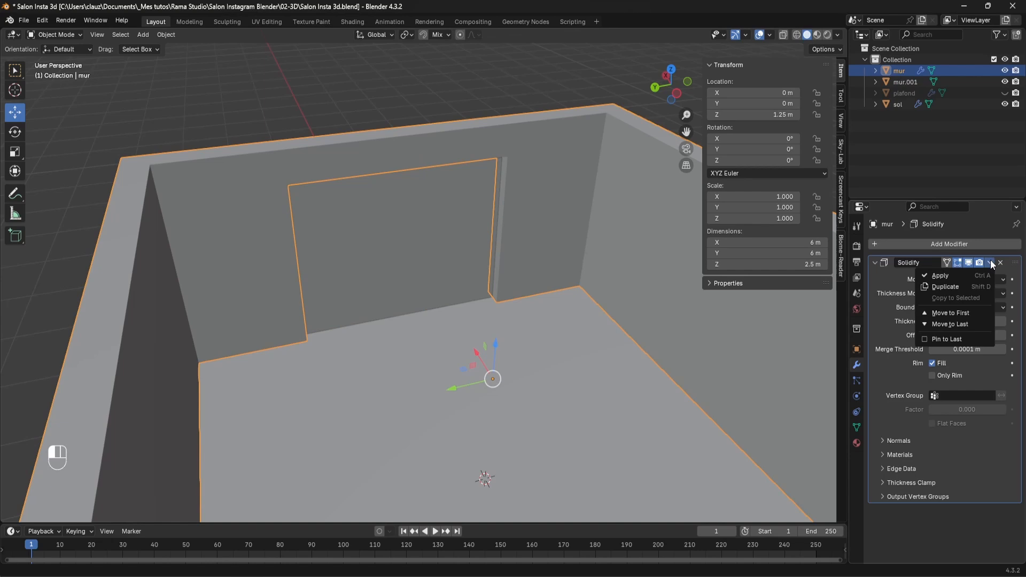
left_click(949, 276)
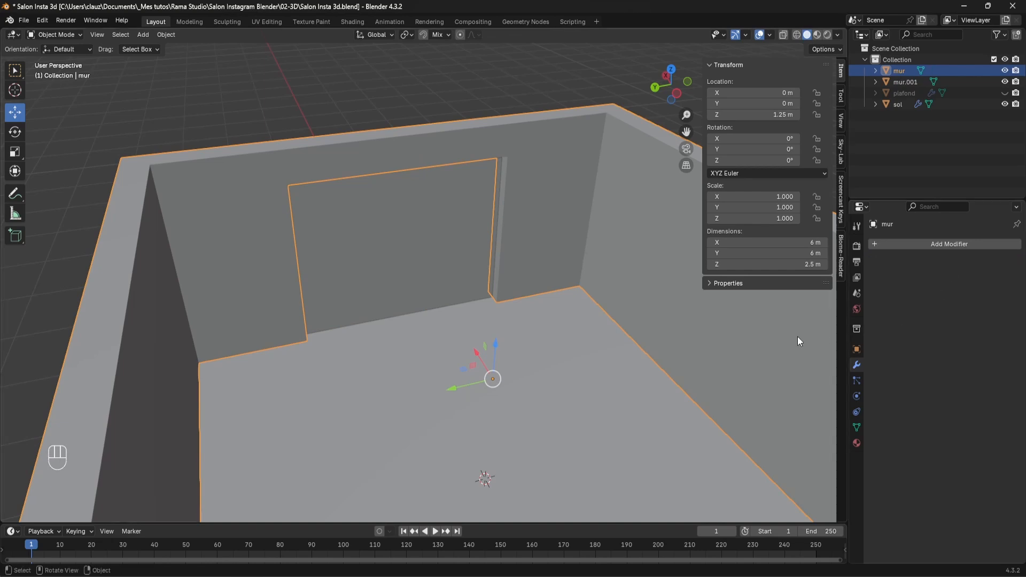
left_click(577, 319)
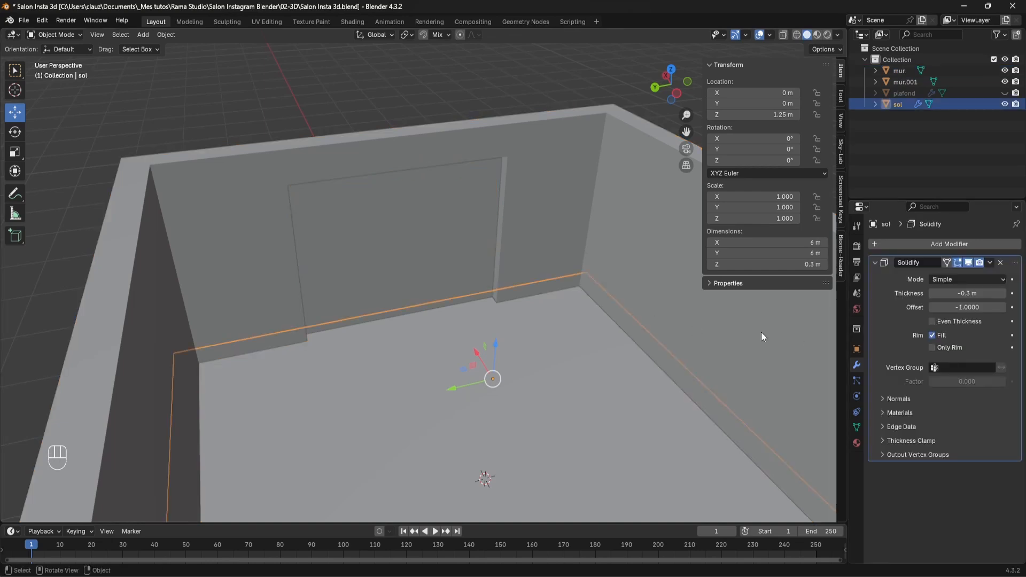
left_click(990, 263)
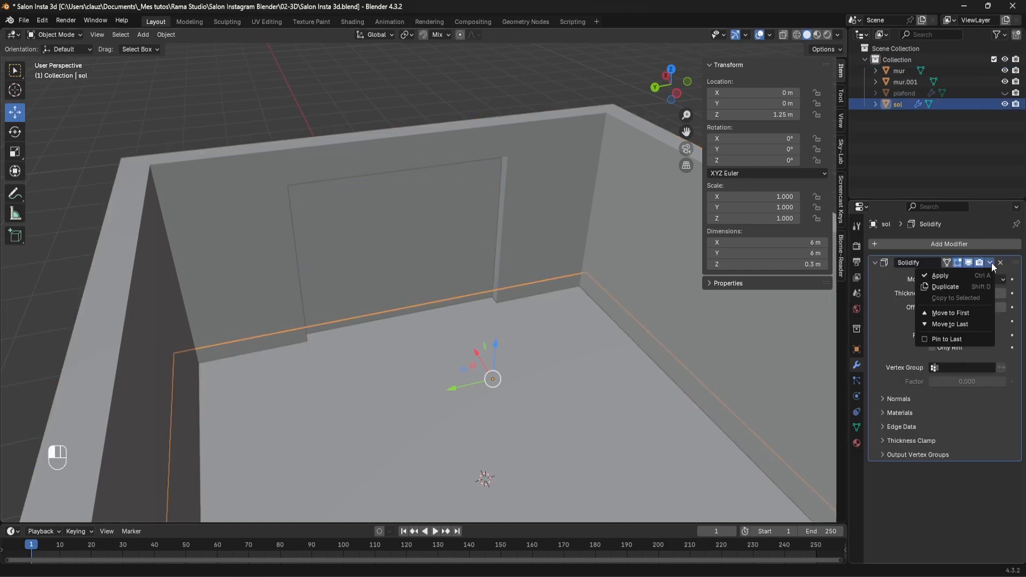
left_click(955, 280)
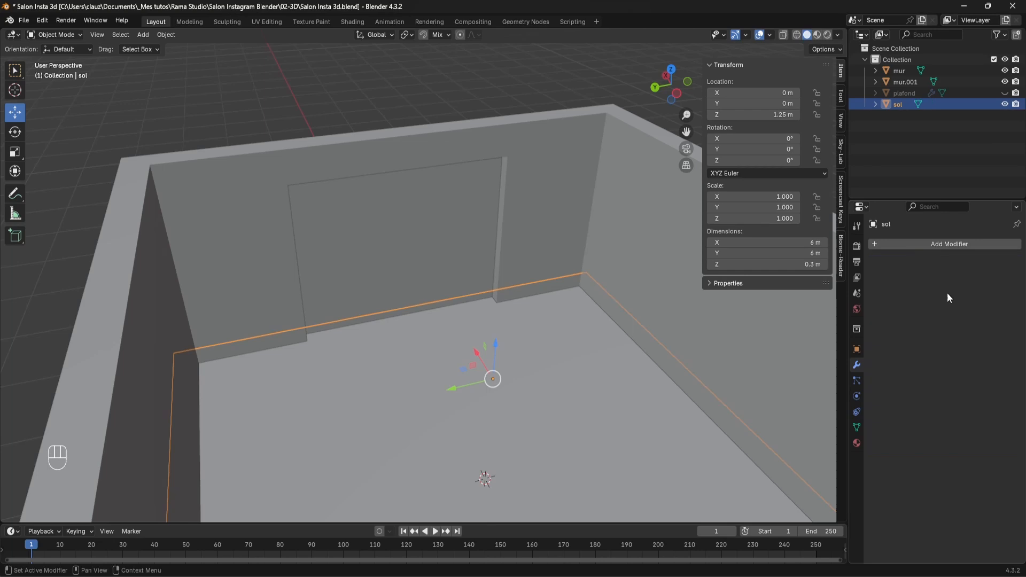
Divide the opening panel mur.001 into three equal vertical sections with two loop cuts
left_click(406, 221)
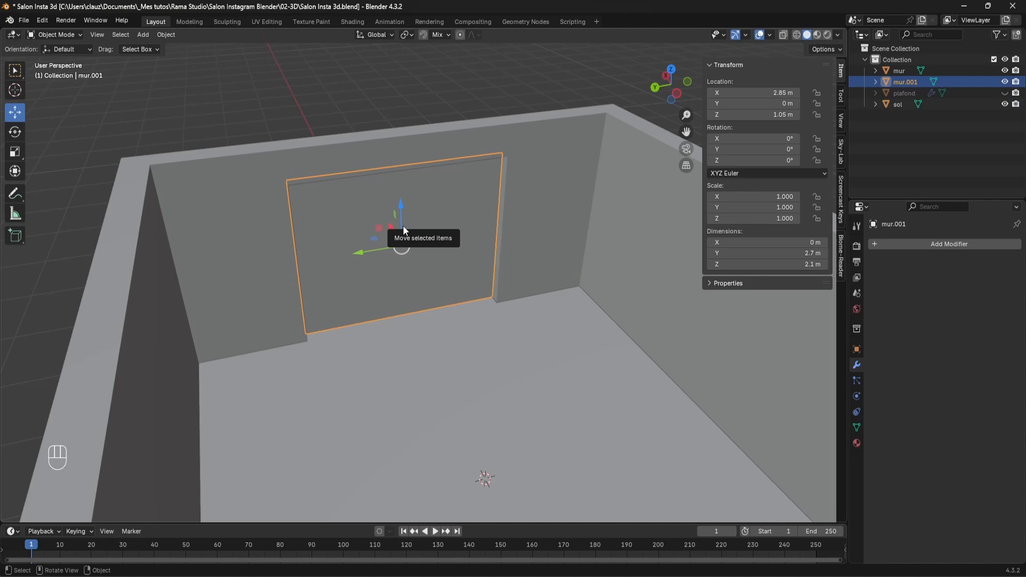
key("Tab")
left_click(425, 278)
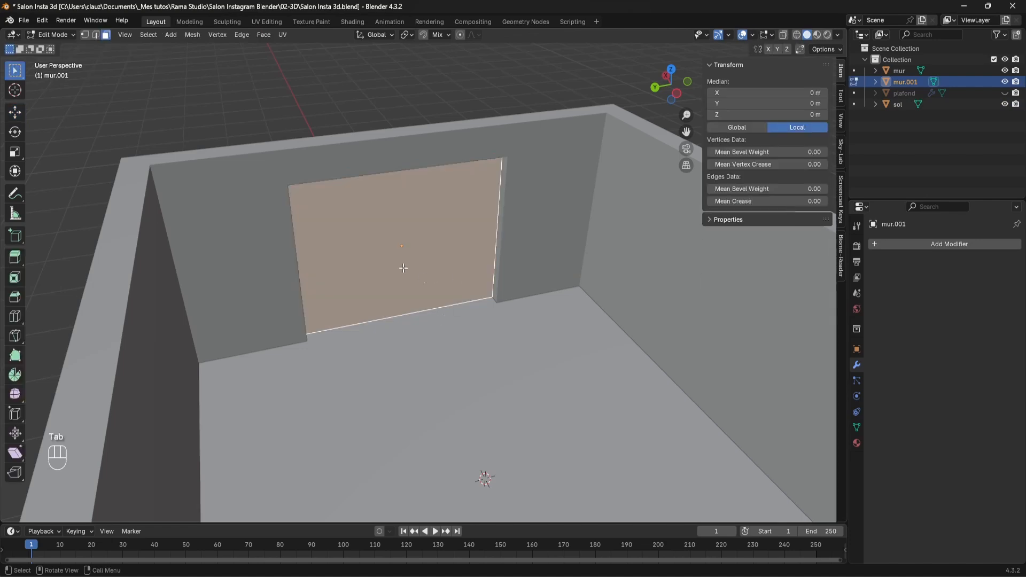
left_click(97, 35)
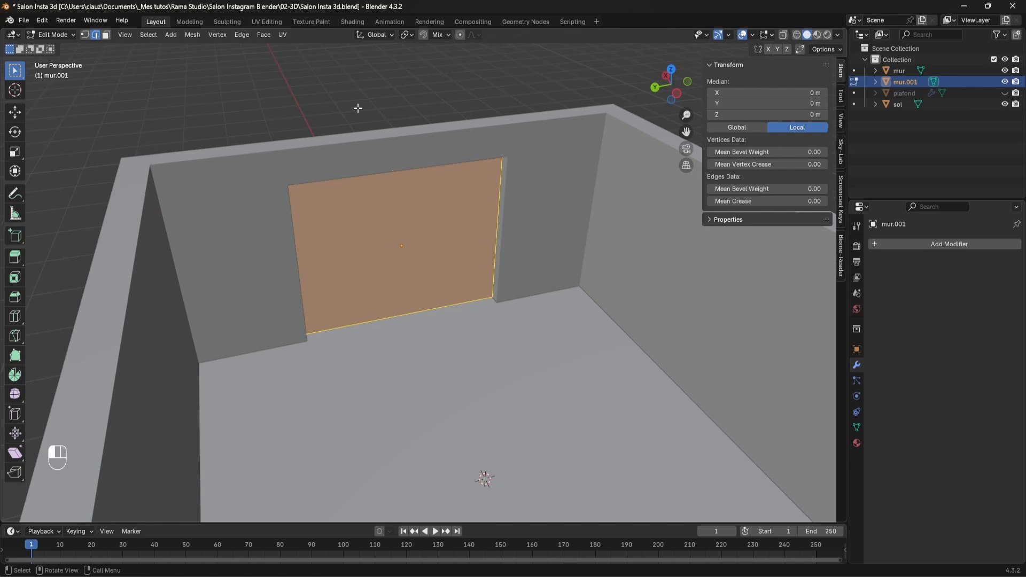
key("ctrl+r")
scroll(418, 294, "up", 1)
left_click(418, 293)
right_click(417, 294)
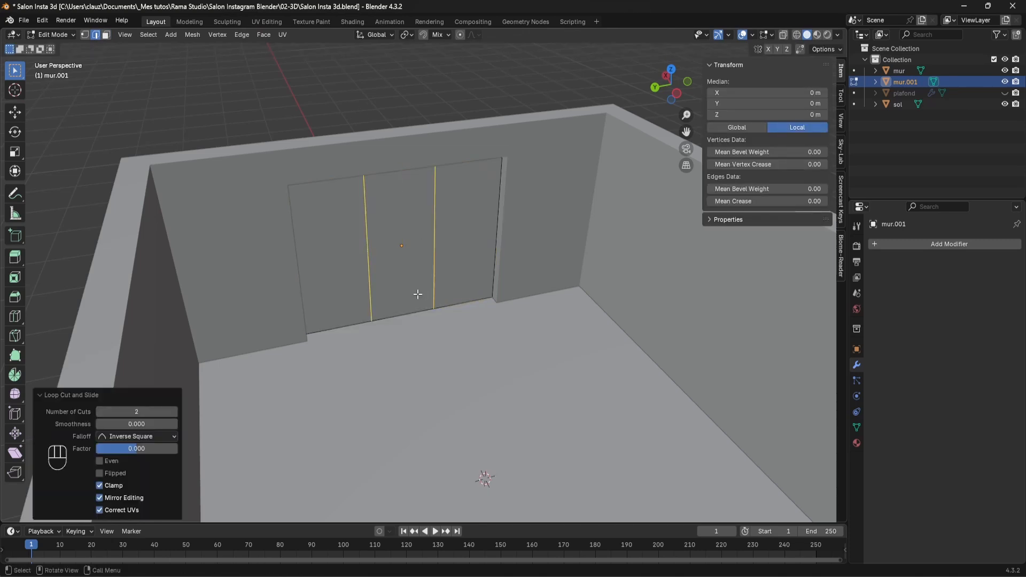
left_click(473, 361)
Inset the panel's three faces individually by about 0.067 m
middle_click_drag(474, 360, 447, 310)
left_click(106, 35)
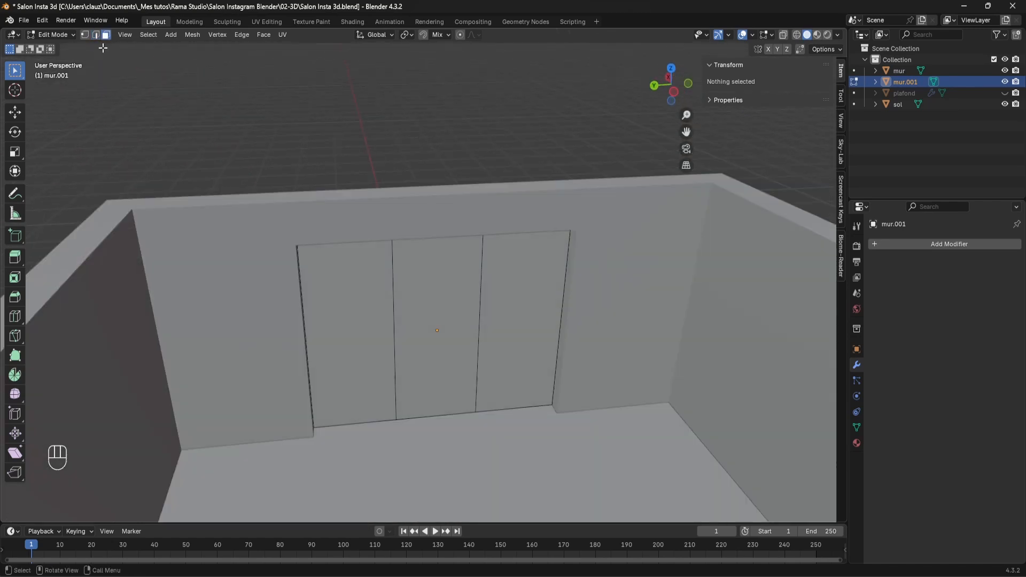
left_click(457, 314)
left_click(367, 305, "shift")
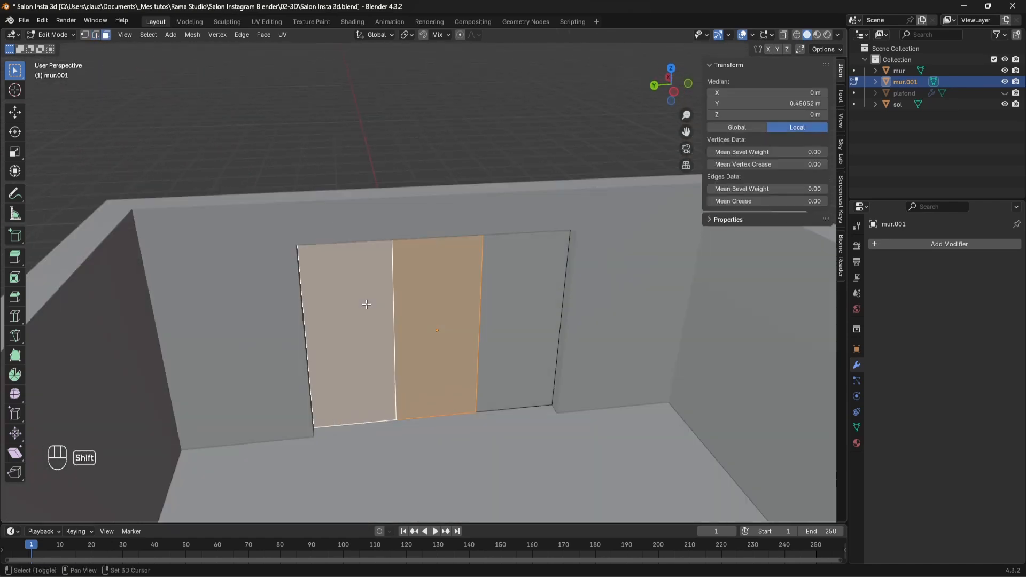
left_click(528, 313, "shift")
middle_click_drag(529, 313, 497, 252)
scroll(478, 344, "up", 4)
scroll(515, 257, "down", 2)
key("i")
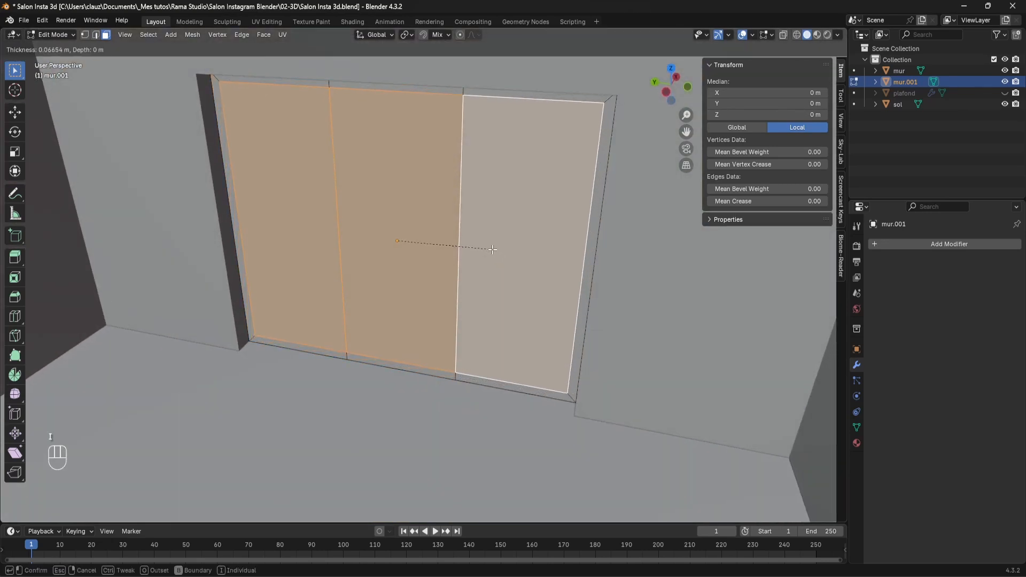
left_click(492, 249)
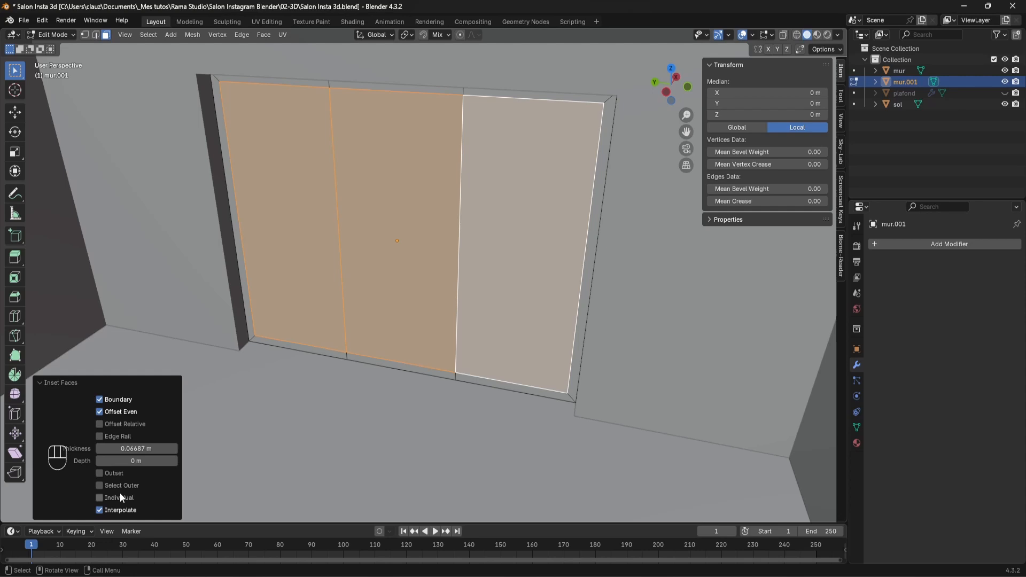
left_click(99, 498)
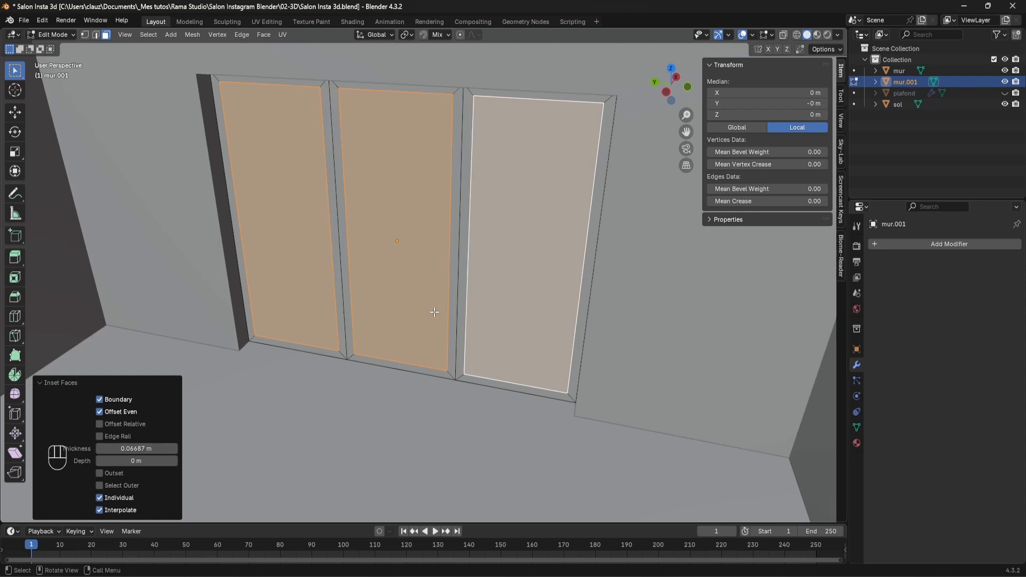
Set the inset thickness of the three panel faces to 0.06 m
left_click(133, 448)
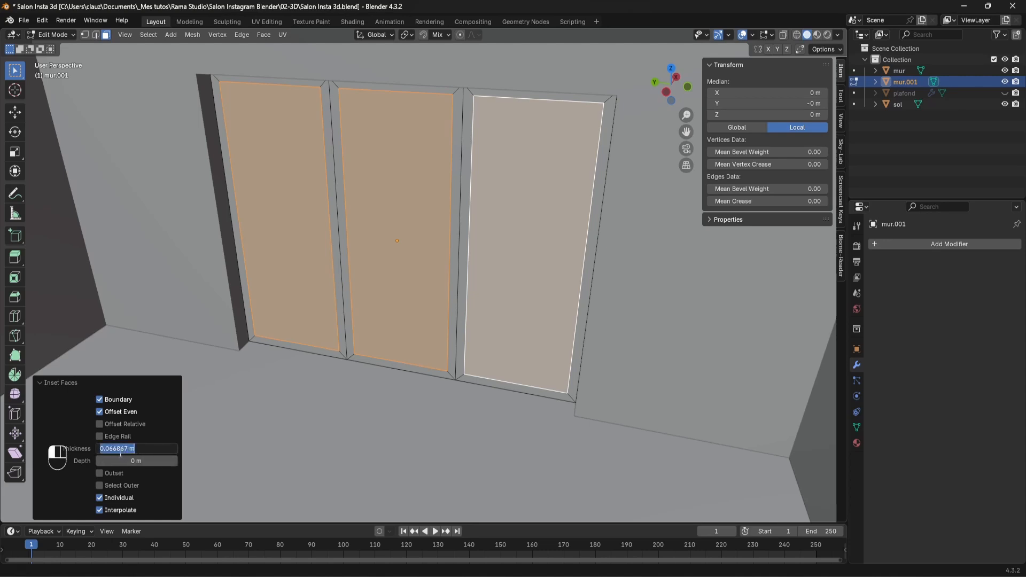
left_click_drag(113, 449, 211, 445)
key("BackSpace")
key("Return")
Separate the three inset faces into their own object and return to Object Mode
middle_click_drag(375, 241, 409, 233)
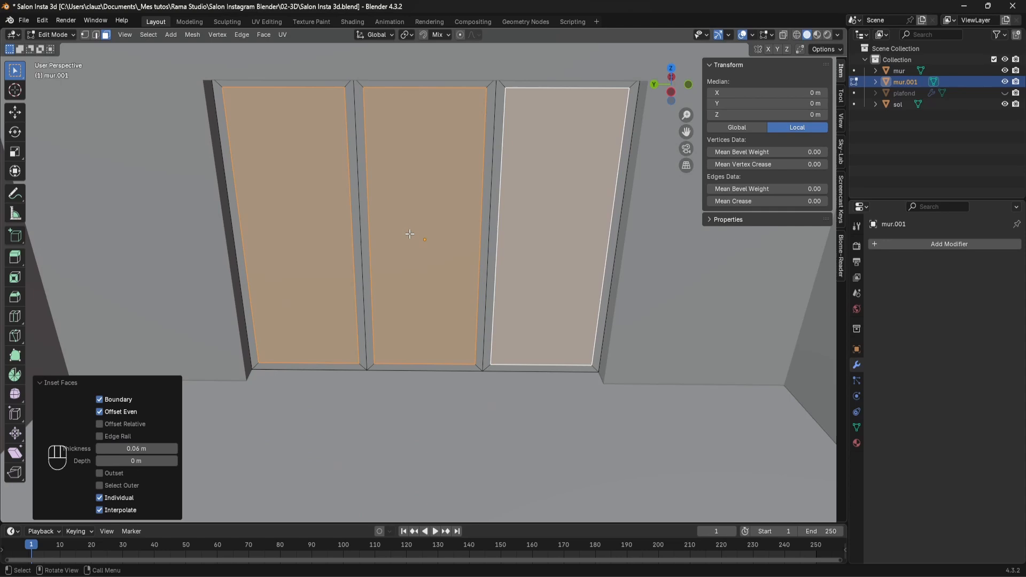
key("p")
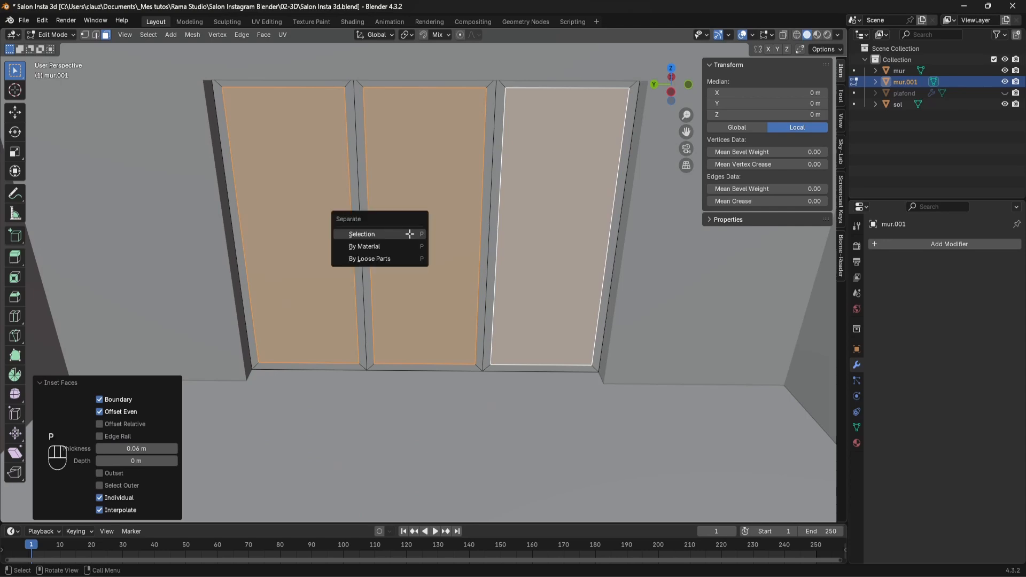
left_click(411, 235)
key("Tab")
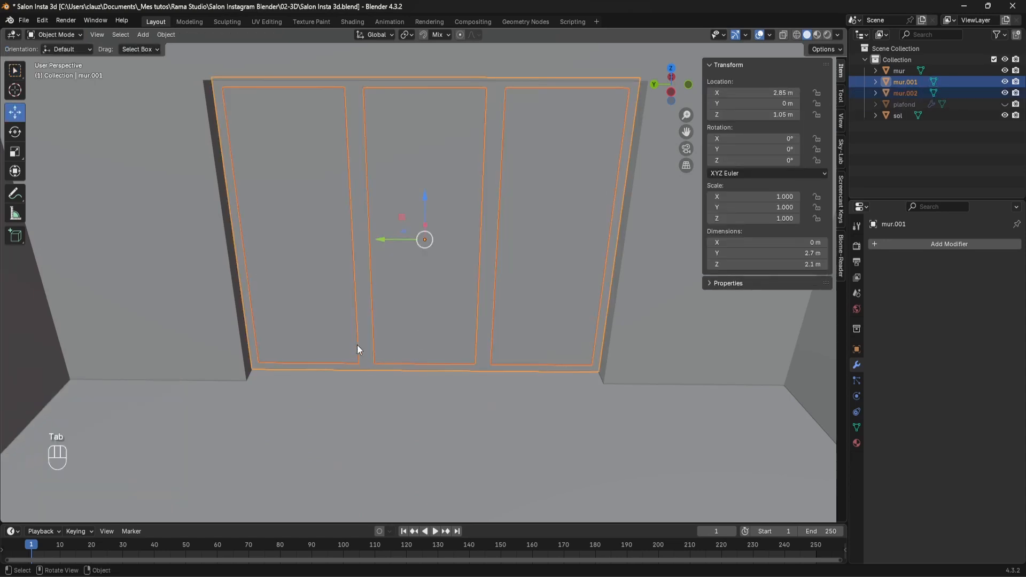
Rename the frame object mur.001 to menuiserie and the separated panes mur.002 to vitre
left_click(909, 83)
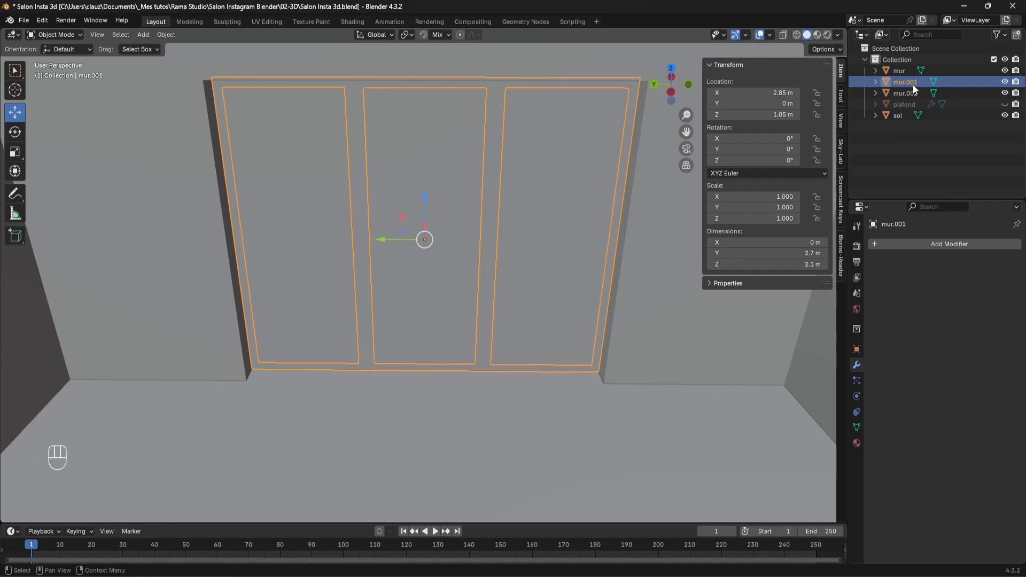
double_click(912, 84)
type("men")
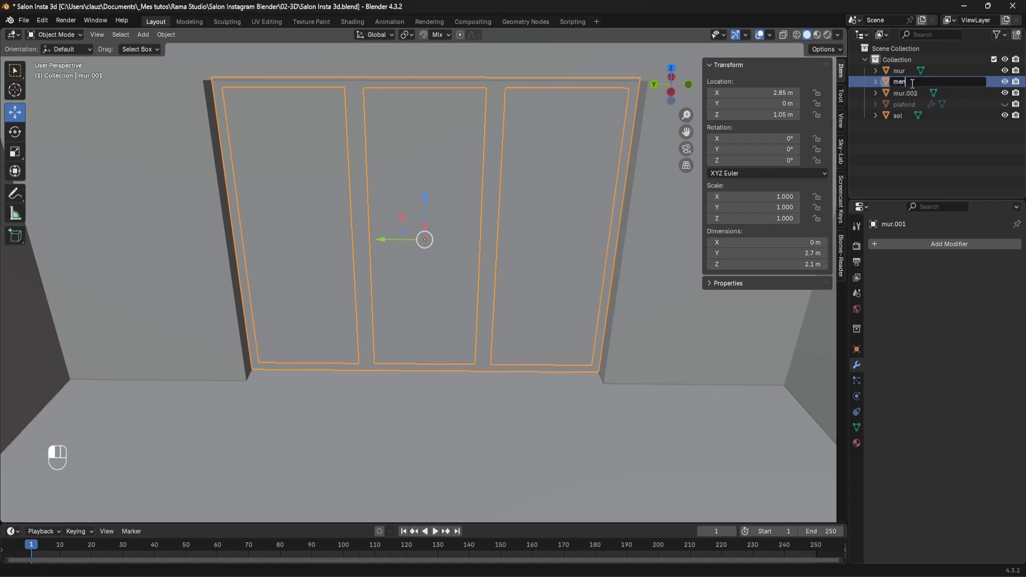
type("uiserie")
key("Return")
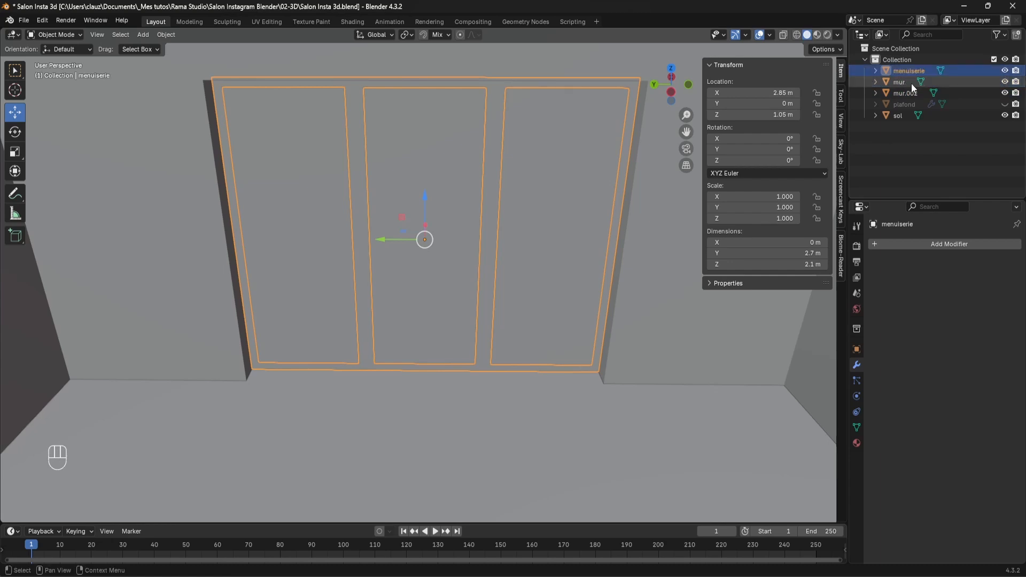
double_click(907, 93)
type("vi")
type("tre")
key("Return")
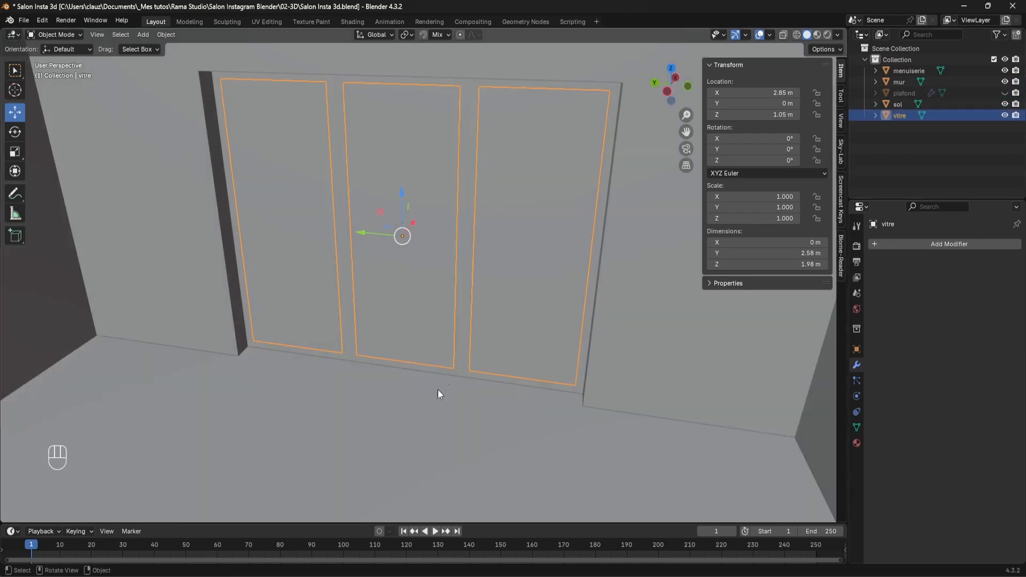
Add a Solidify modifier to the menuiserie object and display it in wireframe from the top view
left_click(927, 245)
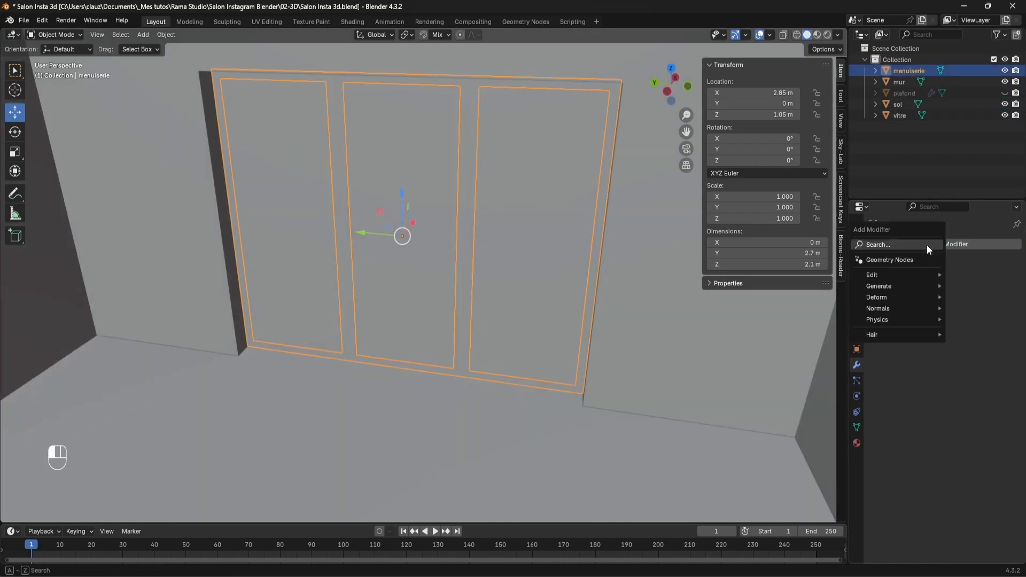
type("sol")
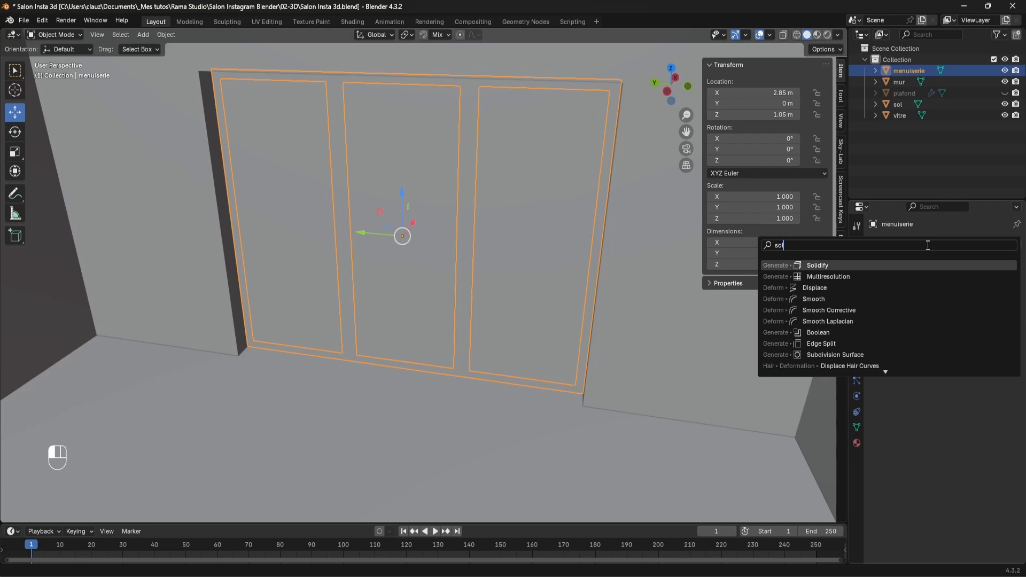
key("Return")
mouse_move(517, 253)
middle_mouse_down()
mouse_move(412, 294)
mouse_move(423, 289)
middle_mouse_up()
left_click(797, 34)
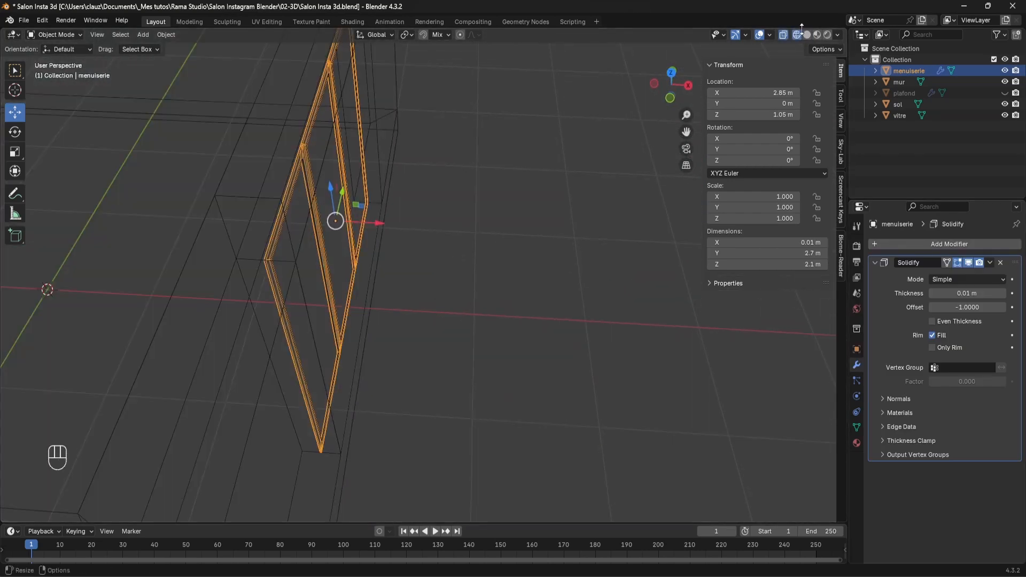
key("KP_7")
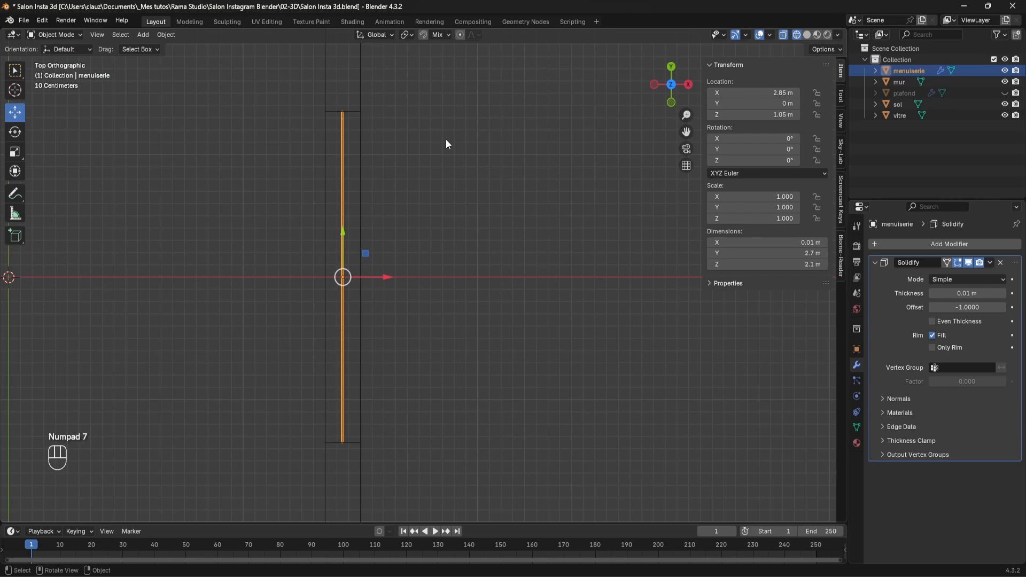
Set the Solidify thickness of the menuiserie frame to 0.06 m
mouse_move(972, 294)
left_mouse_down()
mouse_move(996, 293)
mouse_move(986, 293)
left_mouse_up()
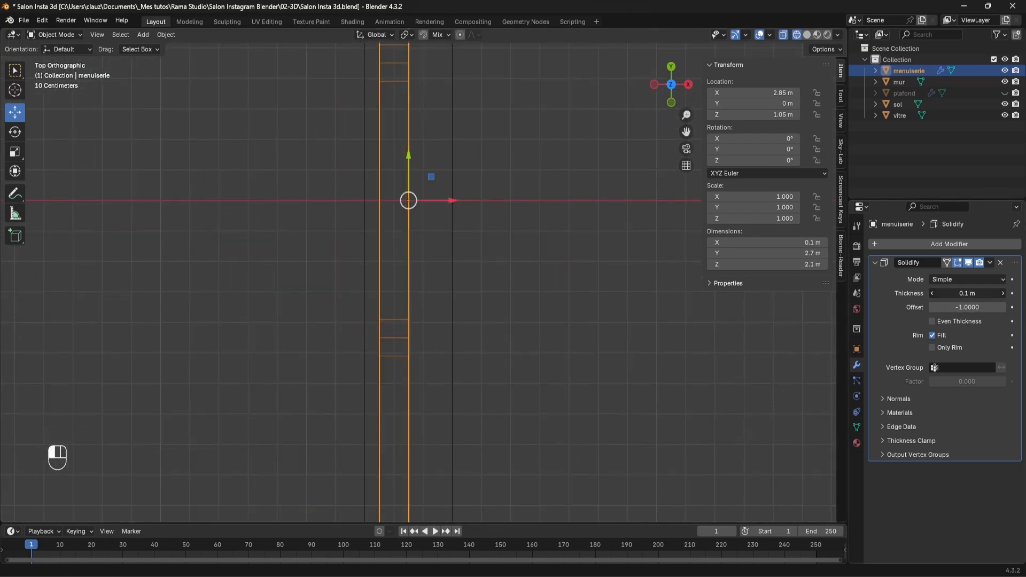
left_click(981, 292)
type("0.6")
key("Return")
left_click(981, 292)
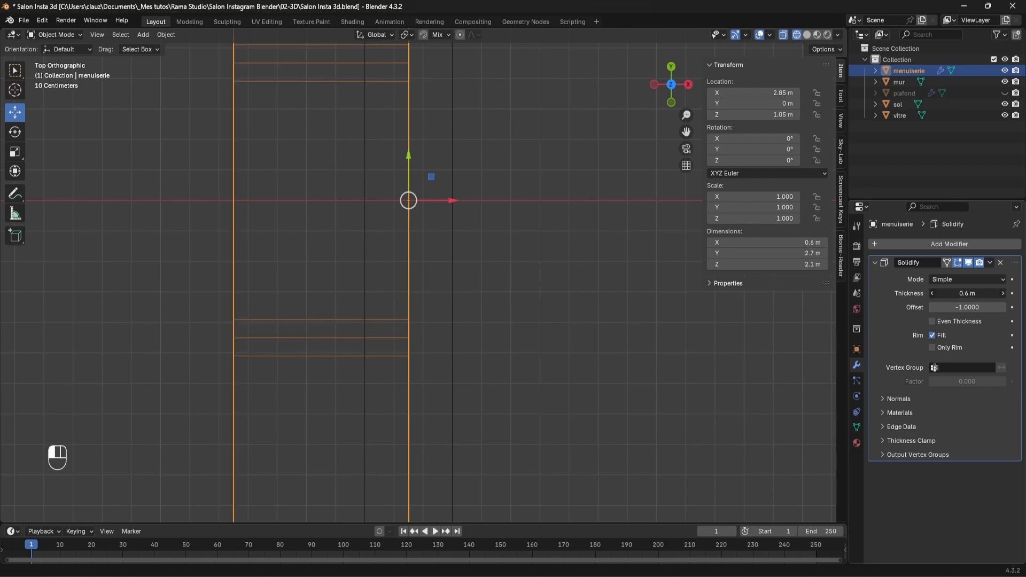
type("0.06")
key("Return")
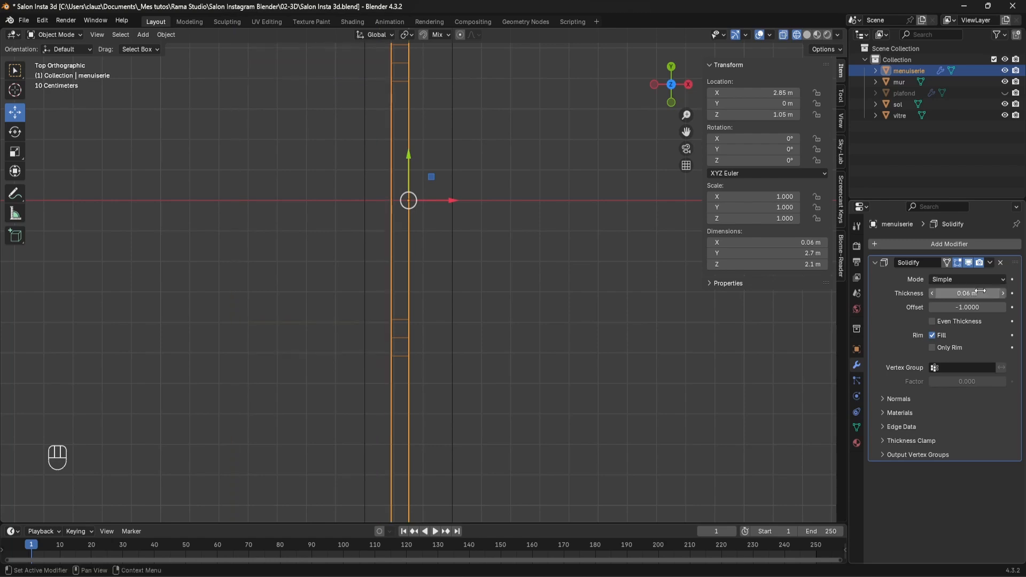
Set the Solidify offset of the menuiserie frame to 0 so its thickness is centred
mouse_move(965, 308)
left_mouse_down()
mouse_move(983, 307)
mouse_move(957, 308)
mouse_move(967, 307)
left_mouse_up()
left_click(971, 307)
type("0")
key("Return")
Return to solid shading and apply the Solidify modifier of the menuiserie frame
mouse_move(481, 278)
middle_mouse_down()
mouse_move(325, 284)
mouse_move(374, 225)
mouse_move(403, 221)
mouse_move(409, 193)
middle_mouse_up()
left_click(810, 35)
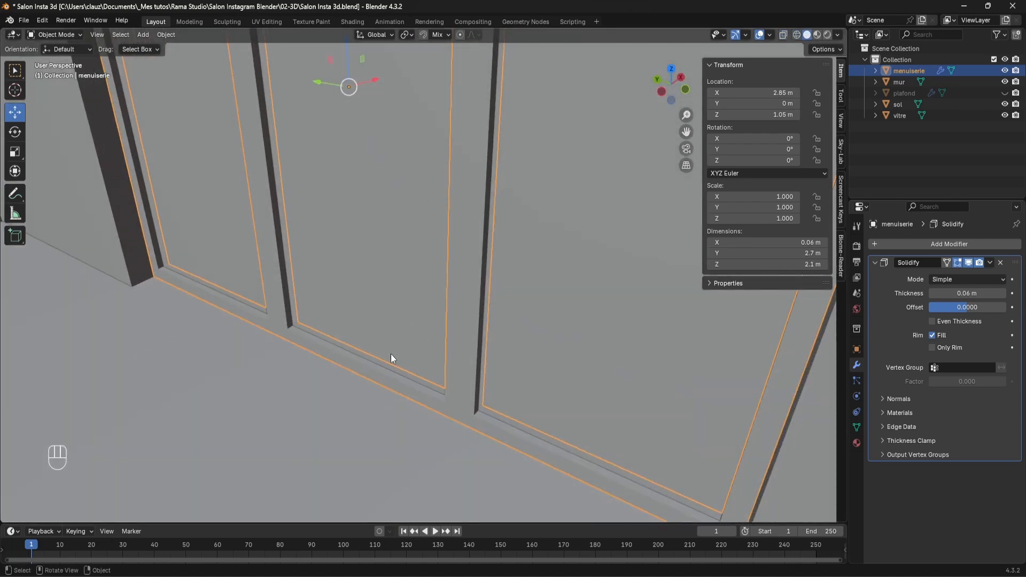
left_click(990, 263)
left_click(967, 275)
middle_click_drag(481, 267, 562, 309)
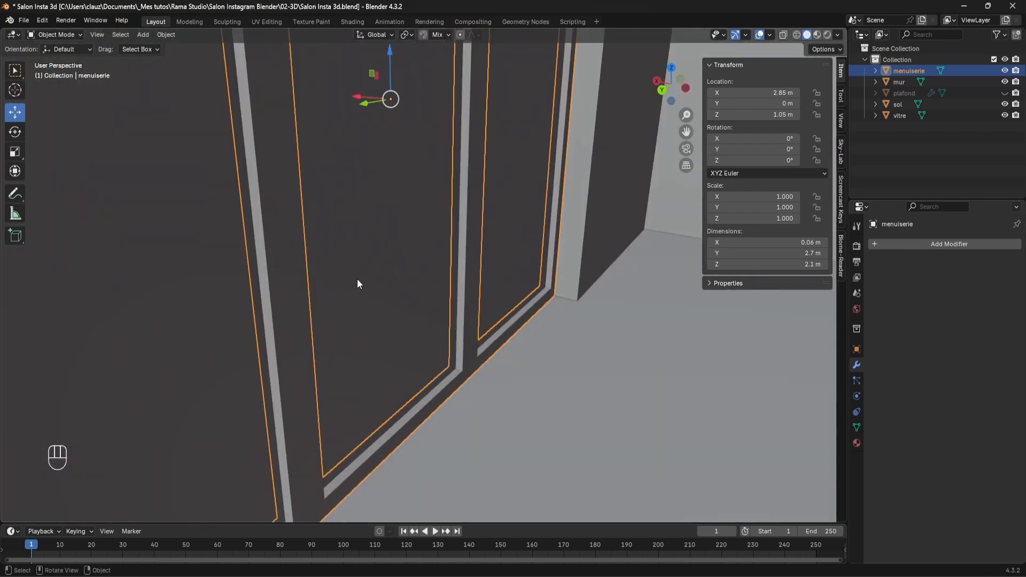
Add a Solidify modifier to the vitre object, keeping the default 0.01 m thickness
left_click(431, 279)
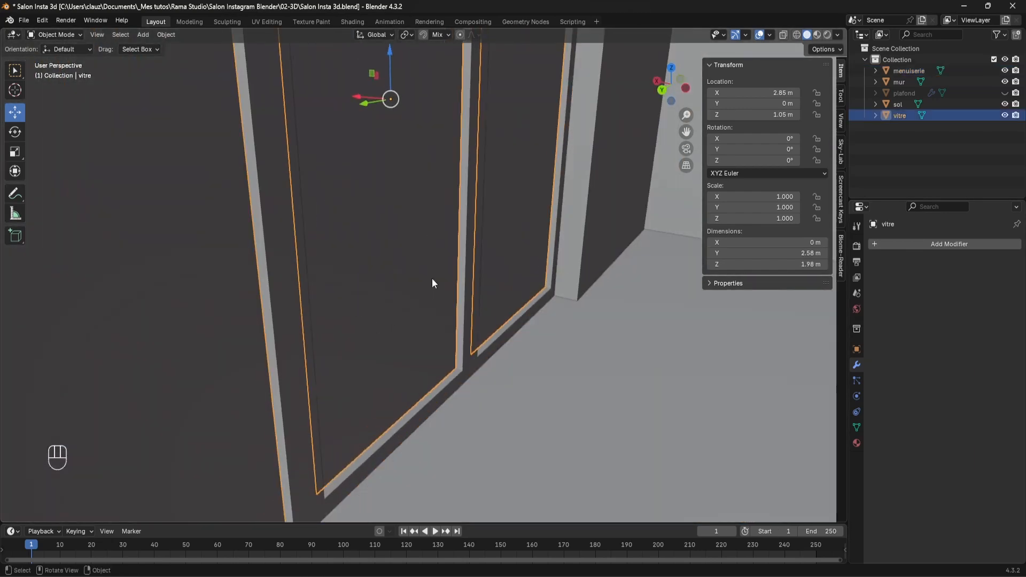
left_click(940, 245)
type("so")
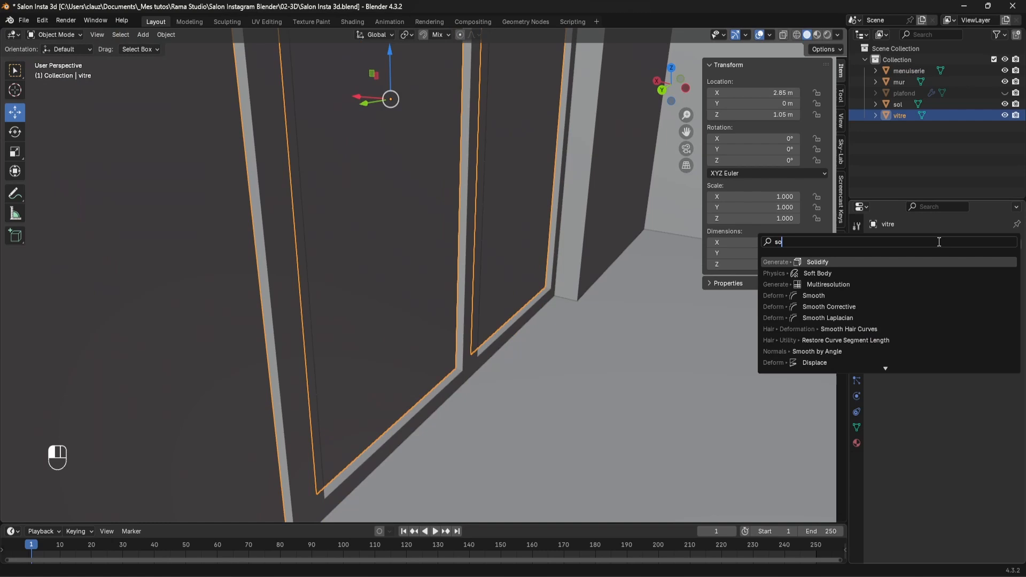
key("Return")
Set the Solidify offset of the vitre panes to 0, using a see-through top view
key("KP_7")
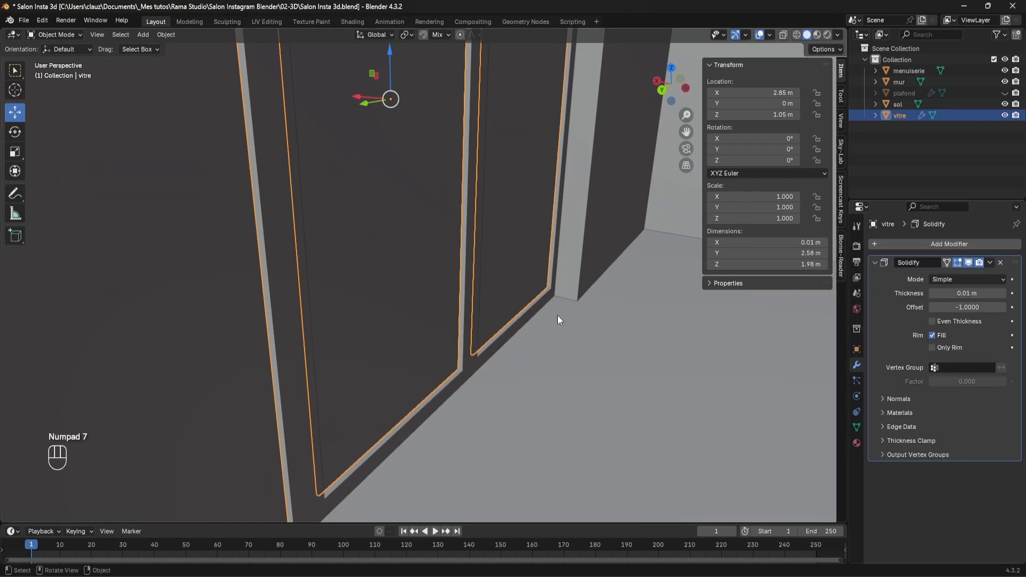
middle_click_drag(557, 315, 571, 336)
key("KP_7")
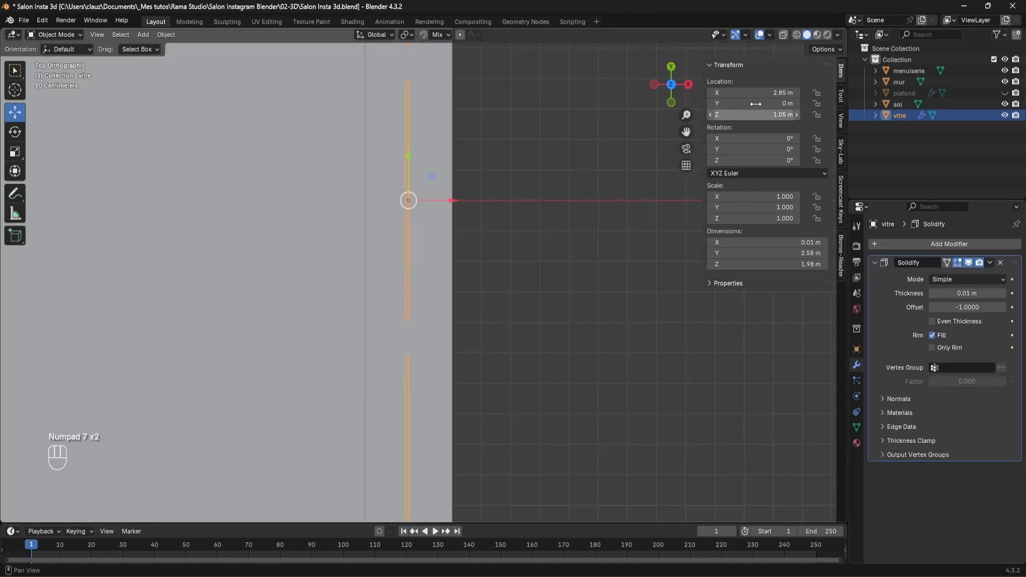
left_click(784, 34)
scroll(356, 304, "up", 3)
double_click(980, 307)
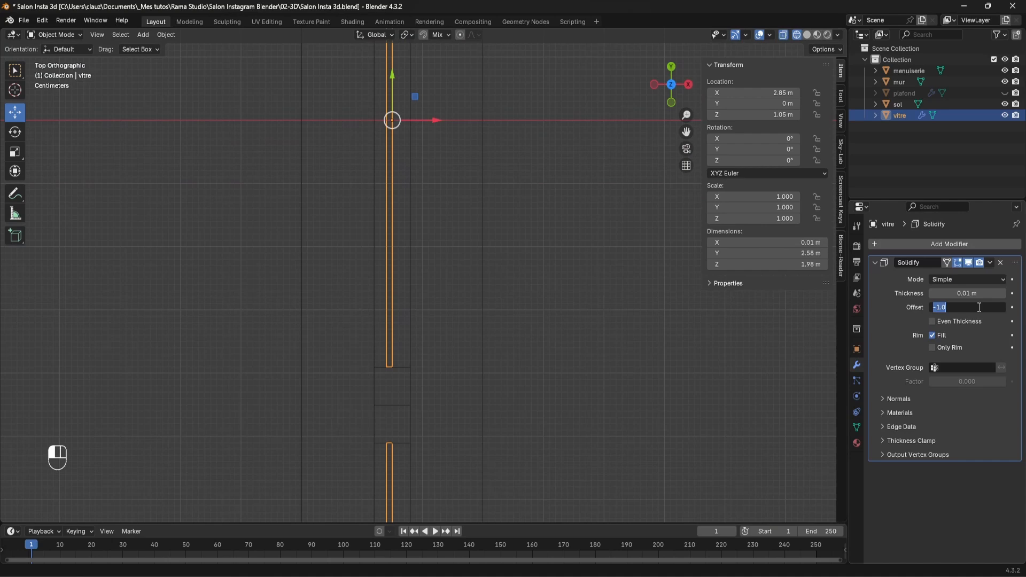
type("0")
key("Return")
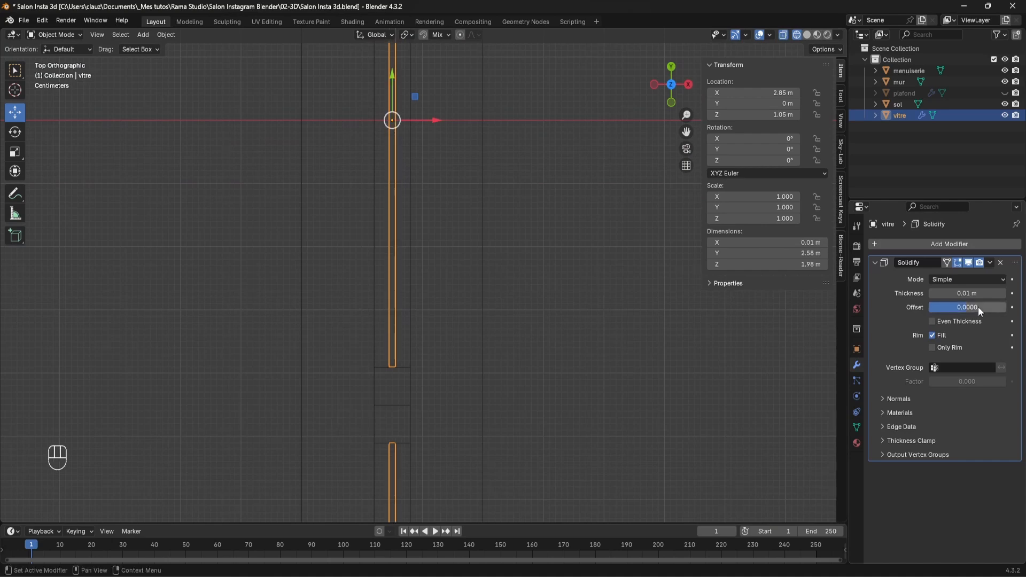
Apply the Solidify modifier of the vitre panes and switch back to solid shading
middle_click_drag(415, 361, 486, 281)
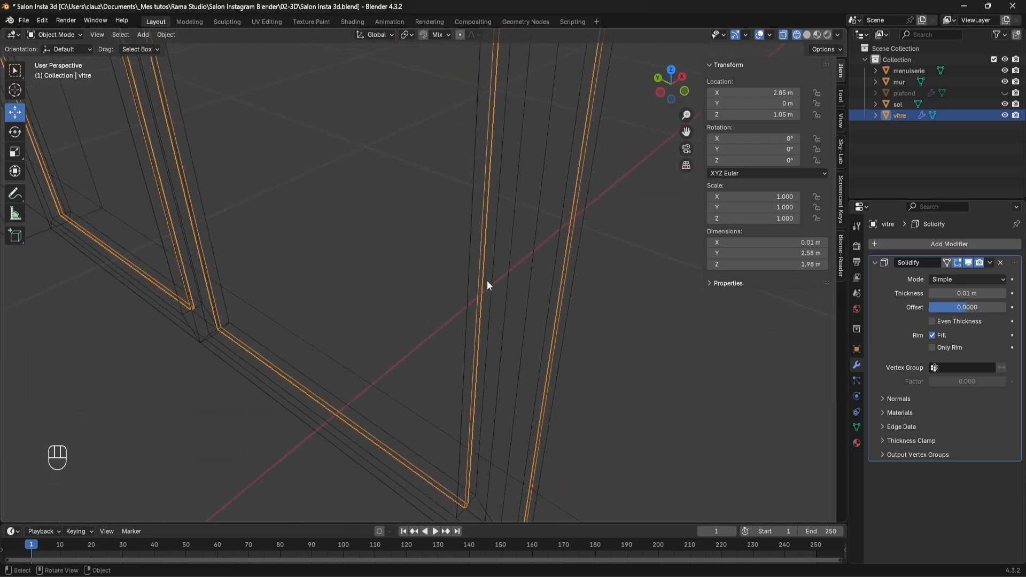
left_click(990, 263)
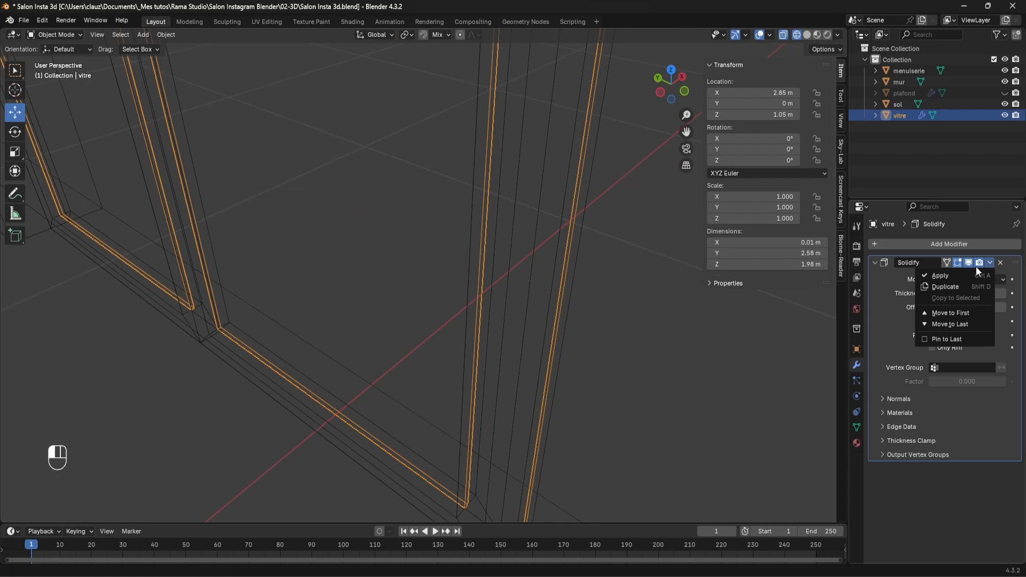
left_click(929, 274)
key("shift+z")
scroll(634, 196, "down", 3)
middle_click_drag(479, 294, 562, 285)
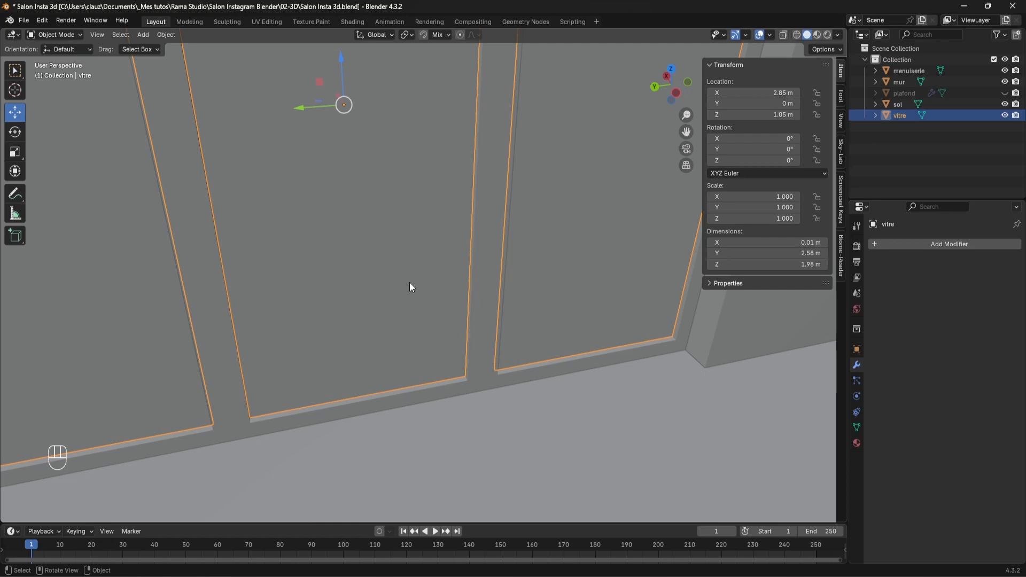
Unhide the plafond object and apply its Solidify modifier
scroll(329, 290, "down", 6)
middle_click_drag(447, 280, 357, 297)
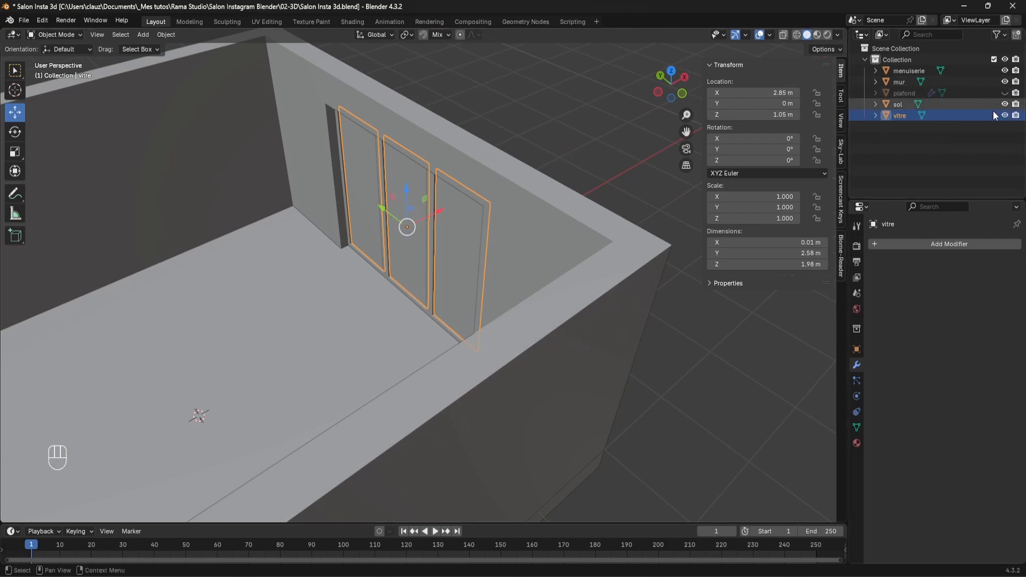
left_click(1005, 93)
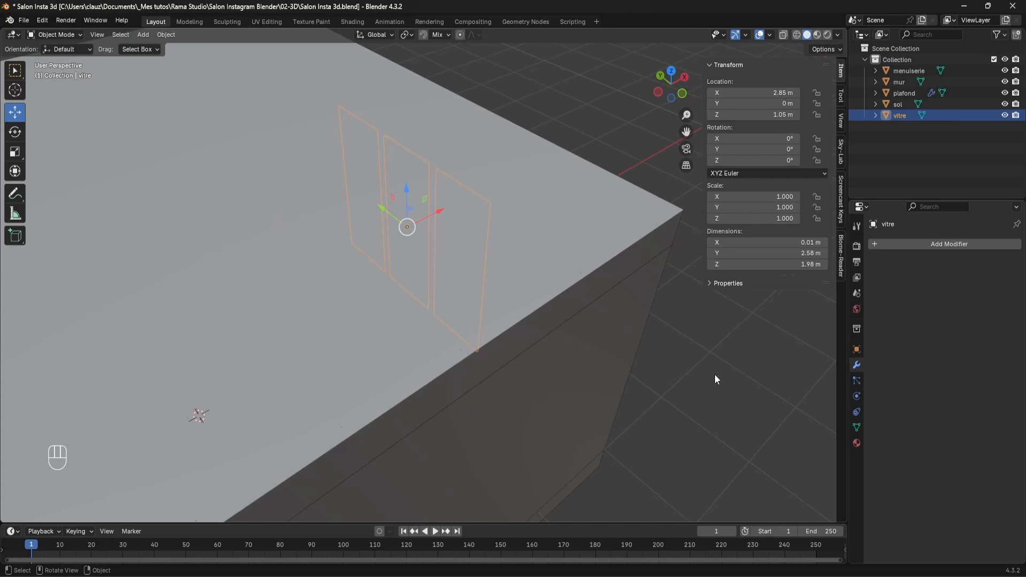
middle_click_drag(718, 375, 703, 322)
left_click(439, 144)
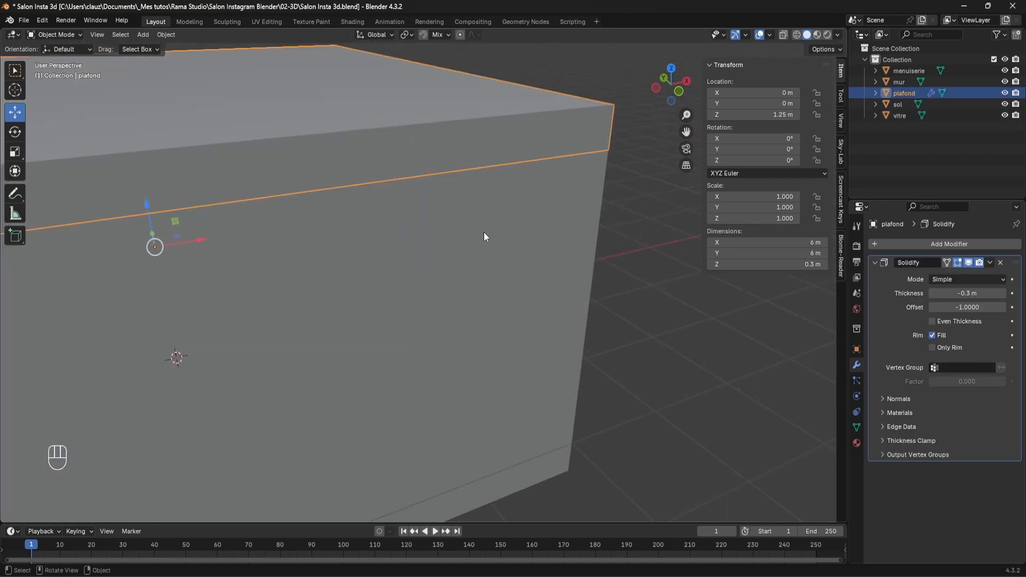
left_click(990, 262)
left_click(949, 275)
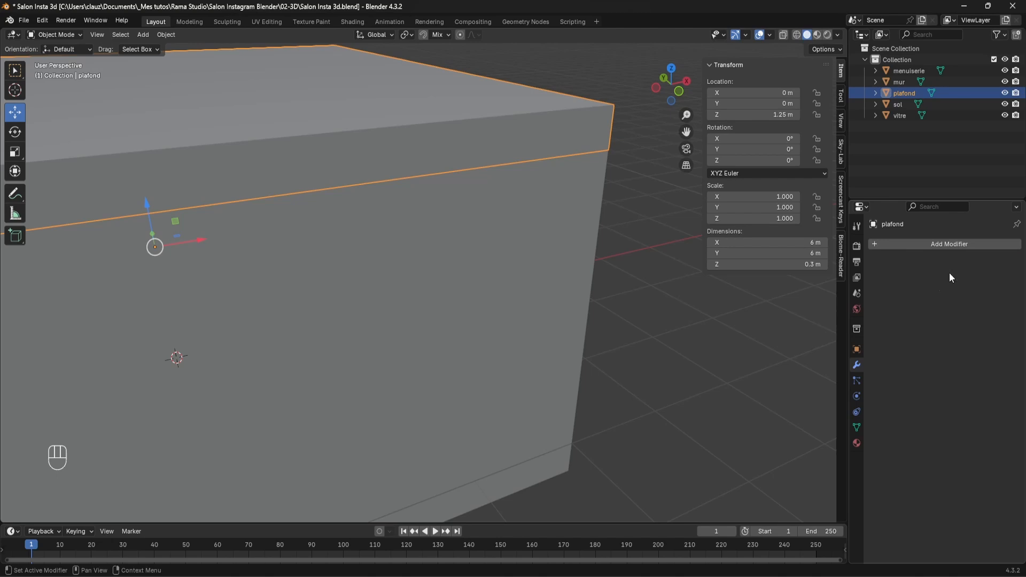
Deselect everything, create a new collection in the scene and name it Appartement
key("alt+a")
left_click(1017, 34)
double_click(898, 127)
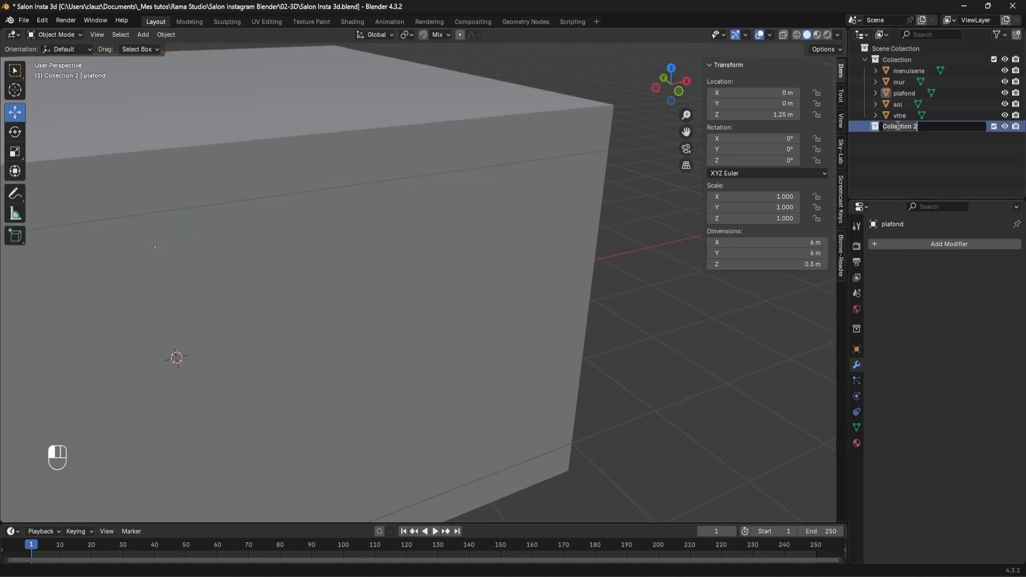
key("shift")
type("A")
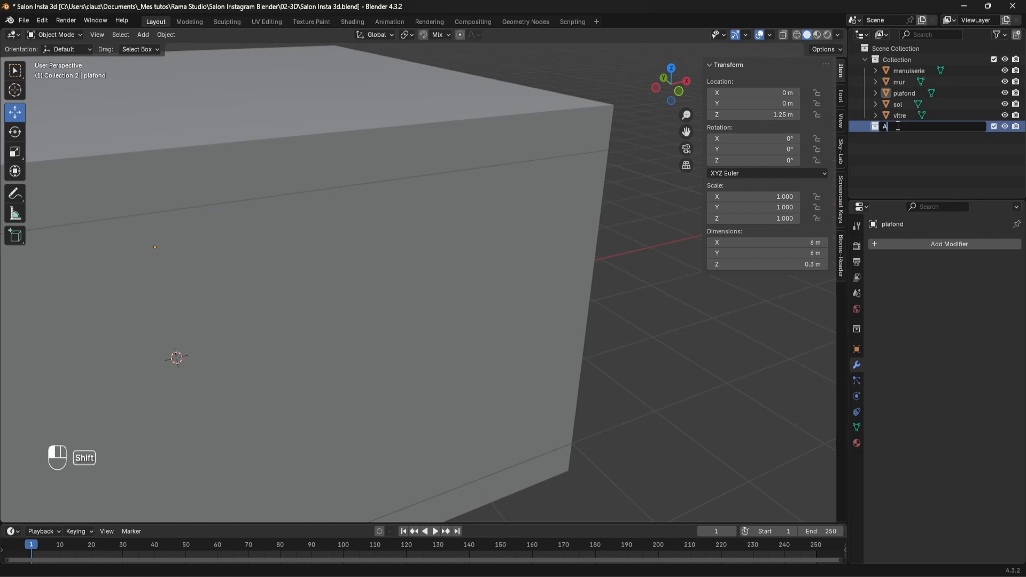
type("ppartement")
key("Return")
Move the menuiserie, mur, plafond, sol and vitre objects into the Appartement collection
left_click(908, 71)
left_click(901, 115, "shift")
left_click_drag(907, 129, 906, 127)
middle_click_drag(403, 220, 423, 223)
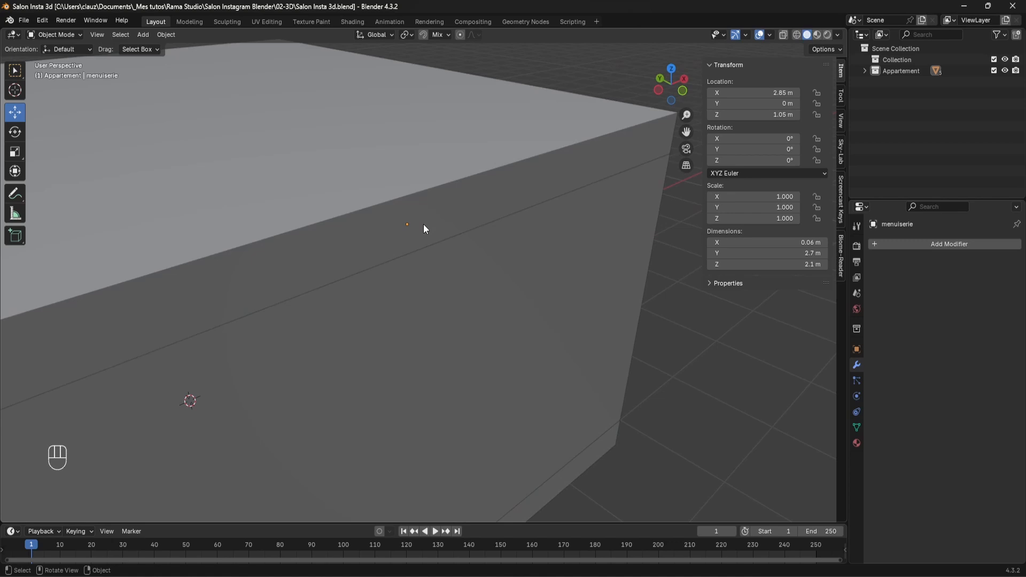
Hide the plafond object inside the Appartement collection and collapse the collection
left_click(865, 72)
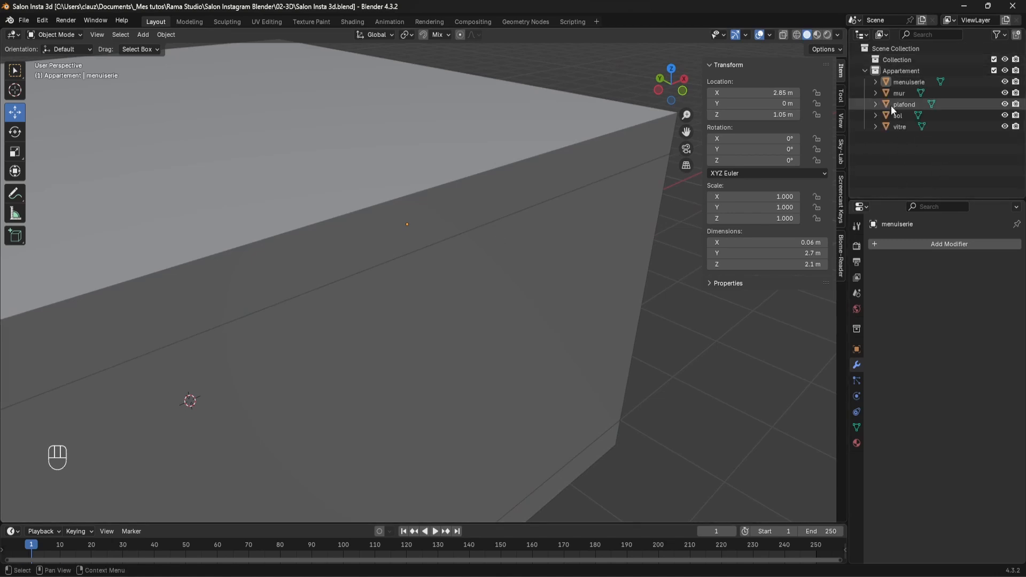
left_click(1006, 104)
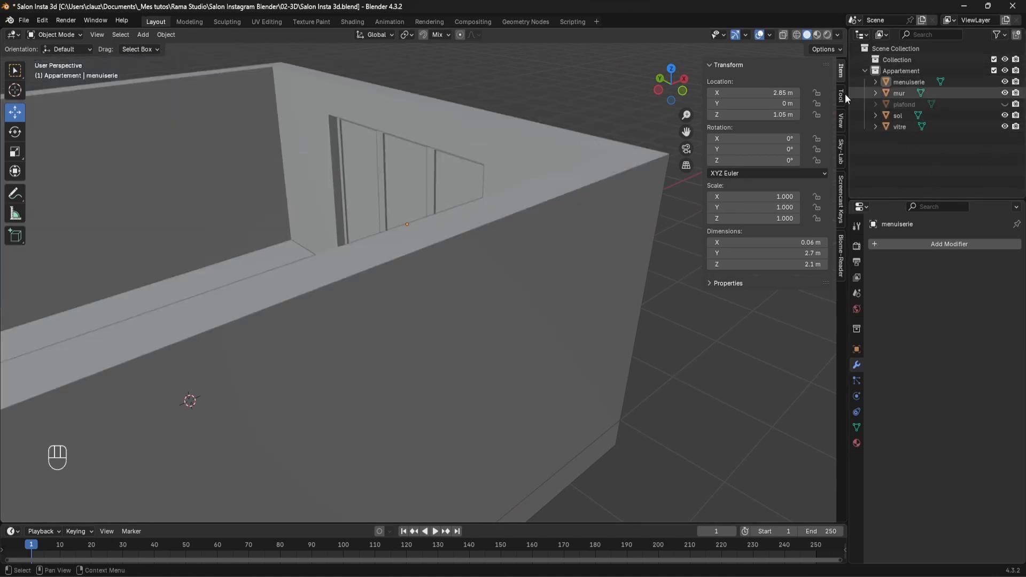
left_click(866, 71)
Display the whole room from above in wireframe shading
middle_click_drag(663, 138, 640, 159)
key("KP_7")
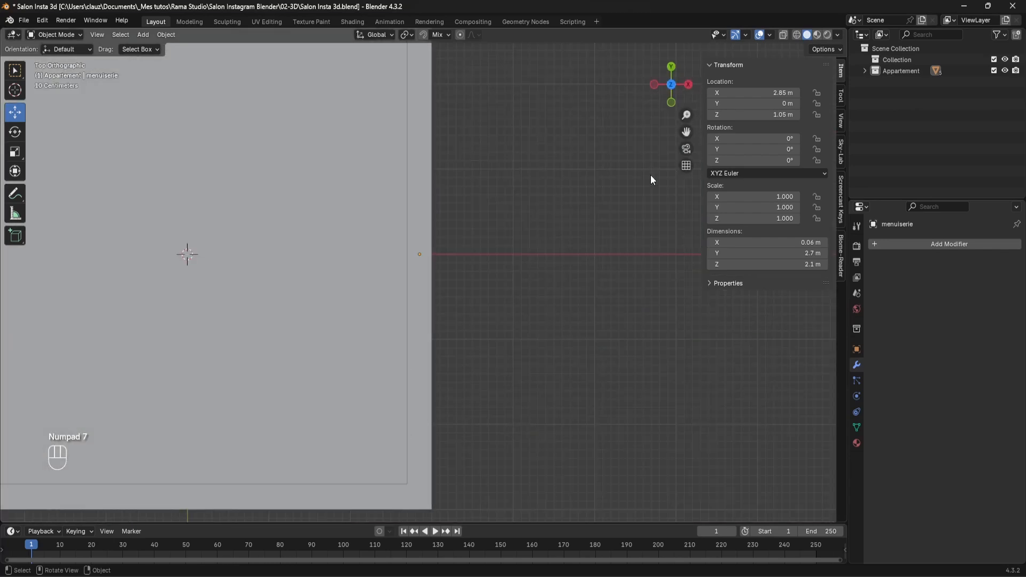
scroll(651, 178, "down", 4)
left_click(797, 34)
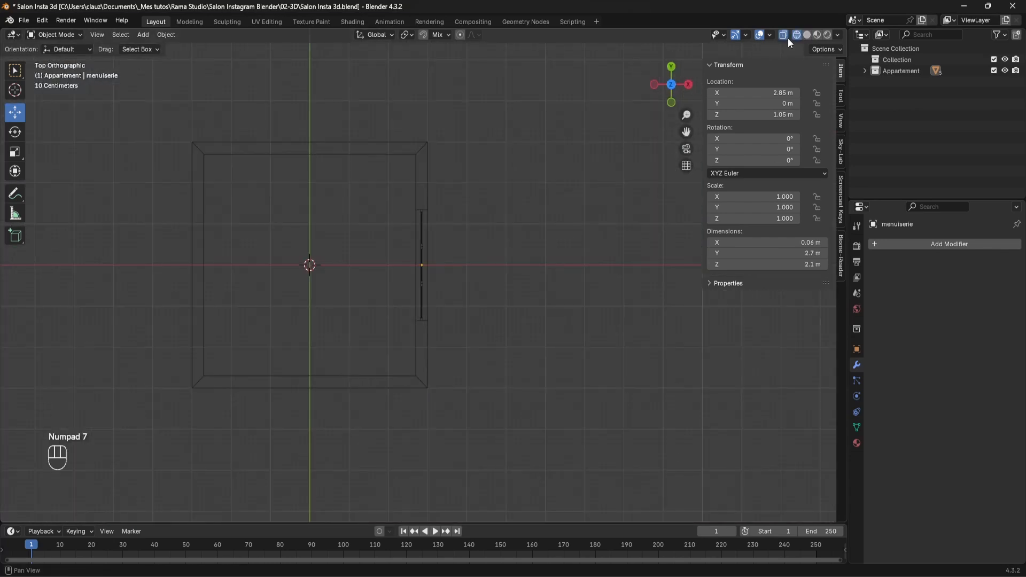
middle_click_drag(427, 297, 553, 269, "shift")
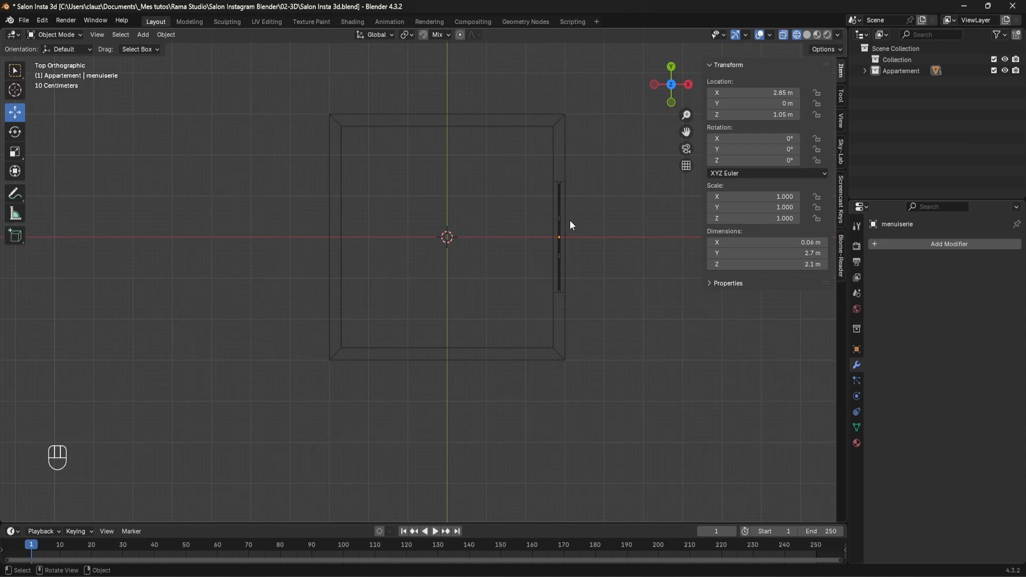
Check the reference living room image, return to Blender and add a camera at the world origin
key("alt+Tab")
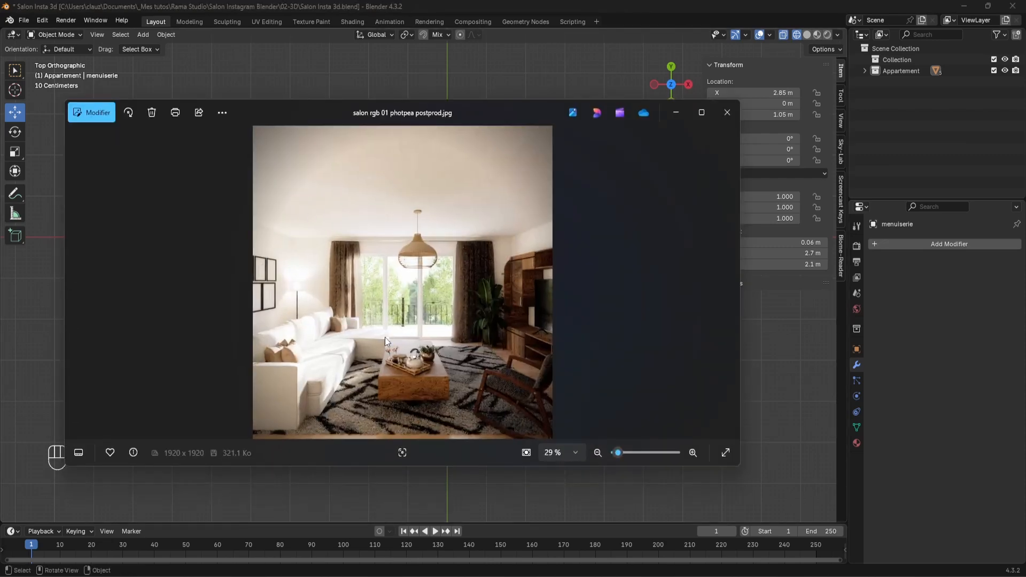
left_click(676, 112)
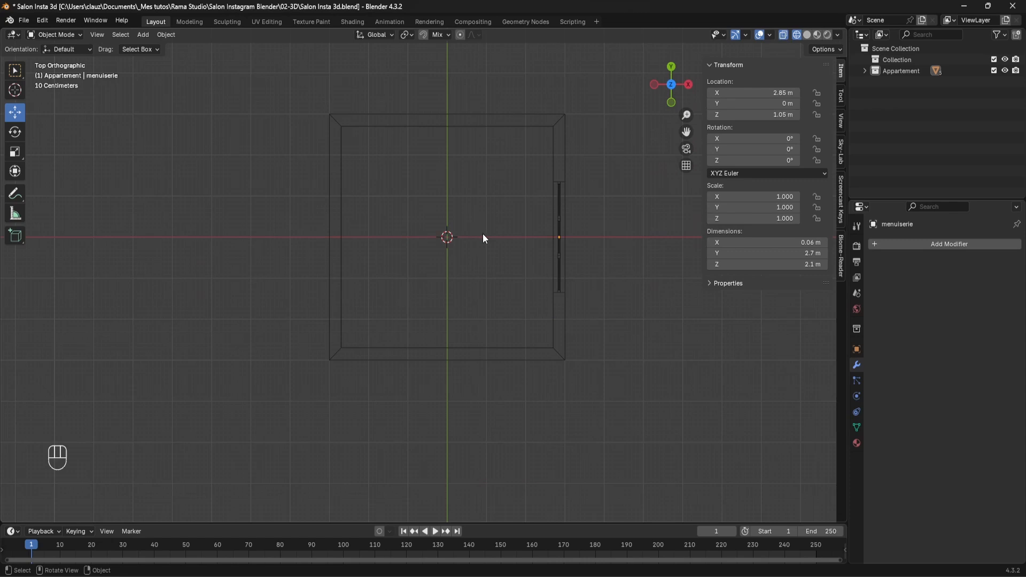
middle_click_drag(478, 216, 454, 257, "shift")
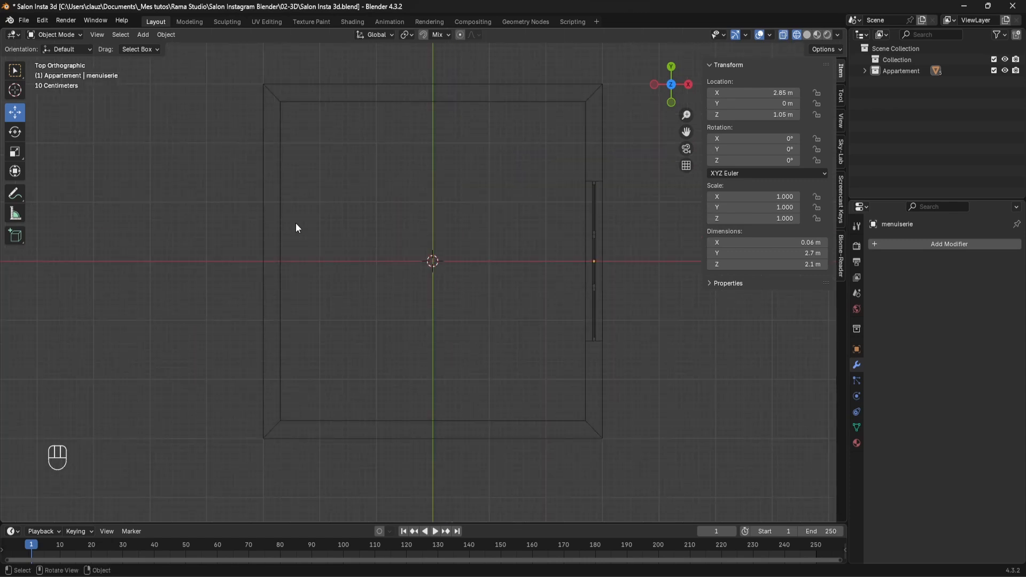
left_click(147, 35)
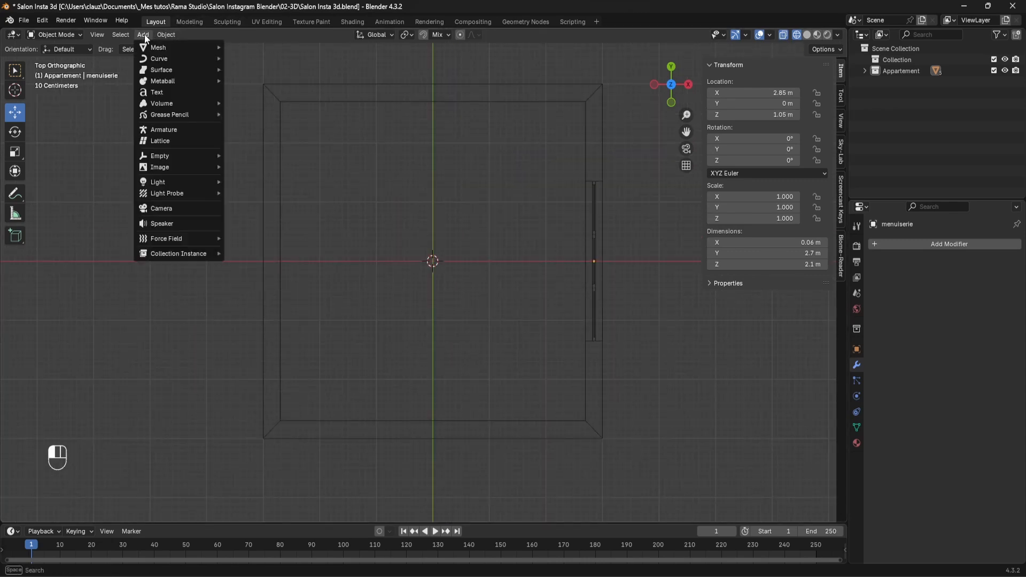
left_click(165, 208)
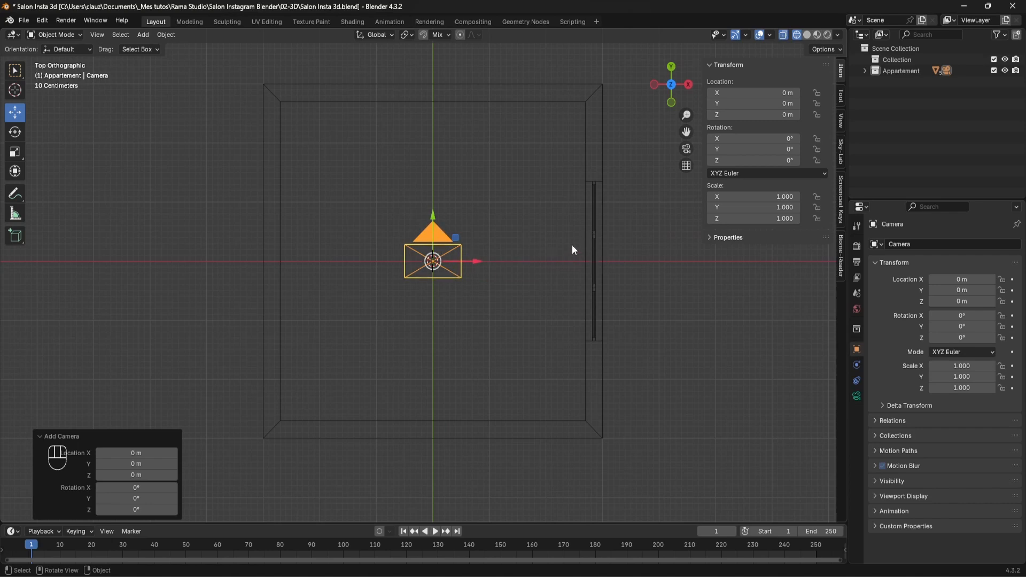
Rotate the camera to -90° about Z so it faces the window, and move it along X to about -2.12 m
key("r")
key("ctrl")
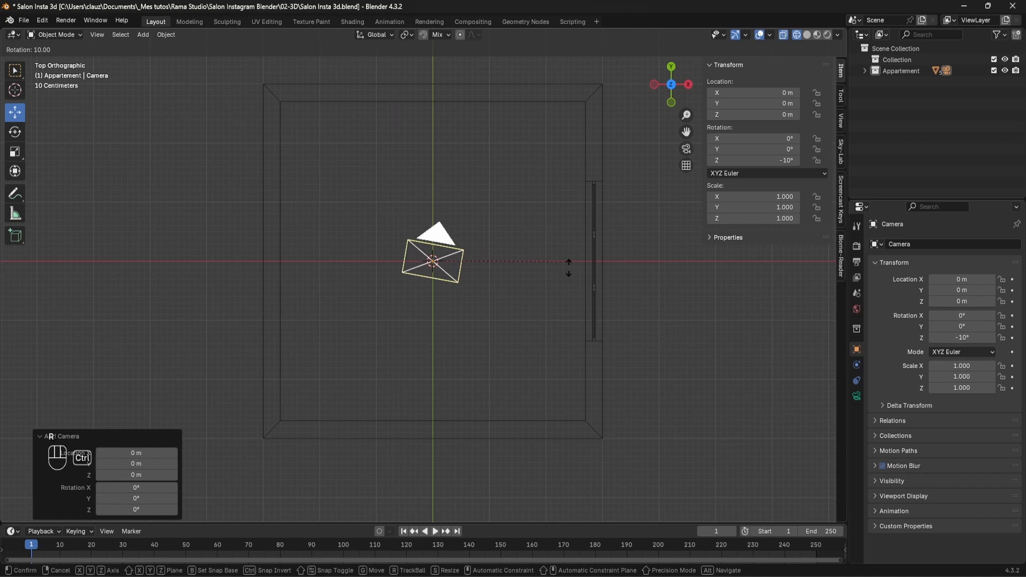
left_click(439, 325)
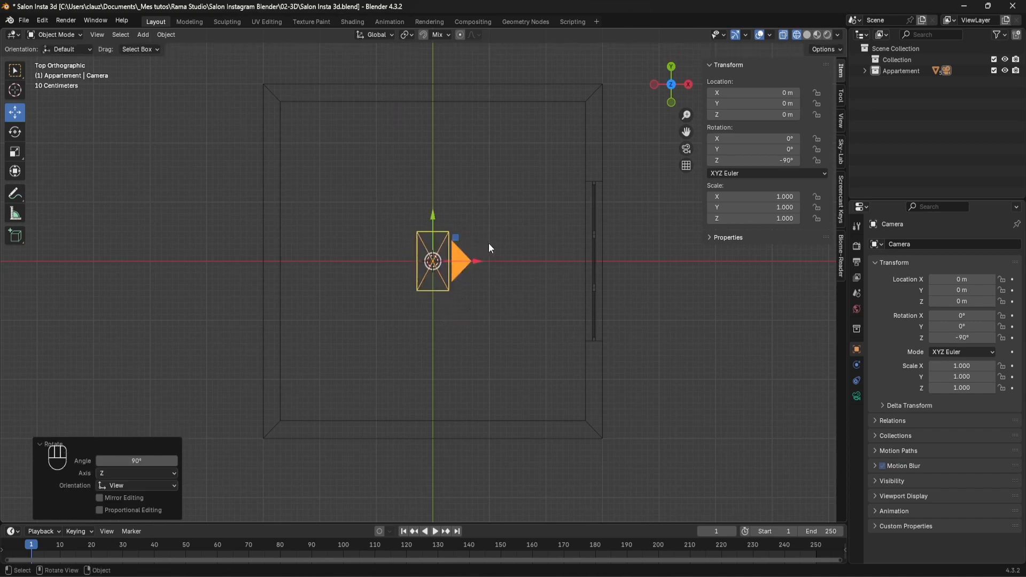
left_click_drag(470, 261, 347, 253)
Tilt the camera about the global Y axis to aim it horizontally, setting its X rotation to exactly 90°
middle_click_drag(390, 319, 402, 210)
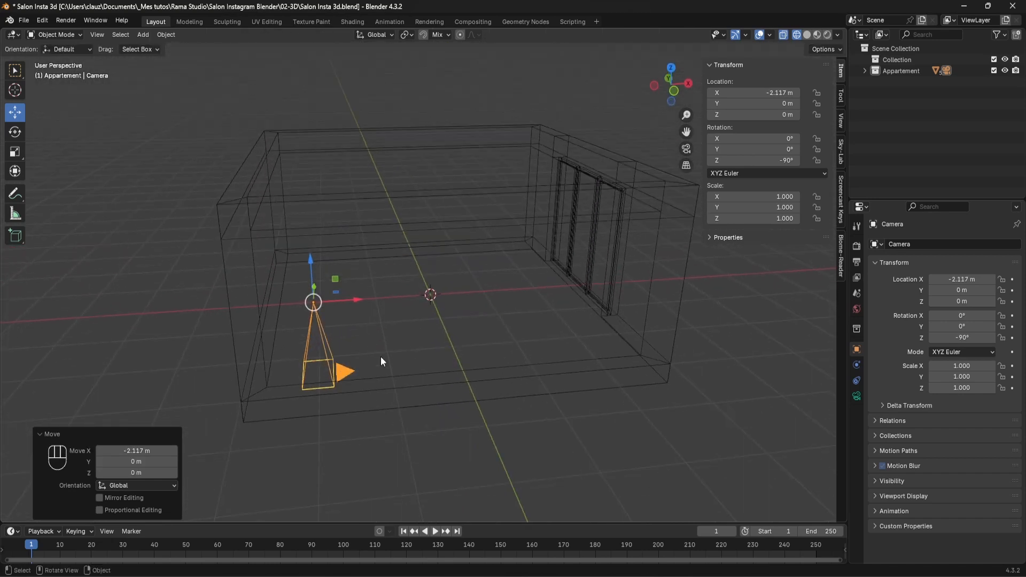
middle_click_drag(381, 361, 435, 322)
key("r")
key("y")
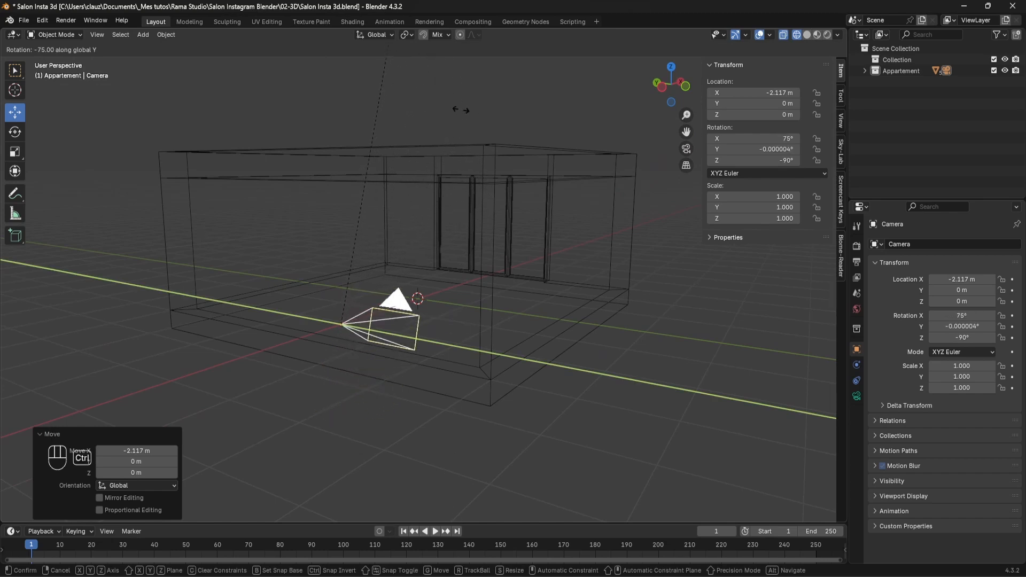
left_click(460, 110)
left_click(773, 138)
type("90")
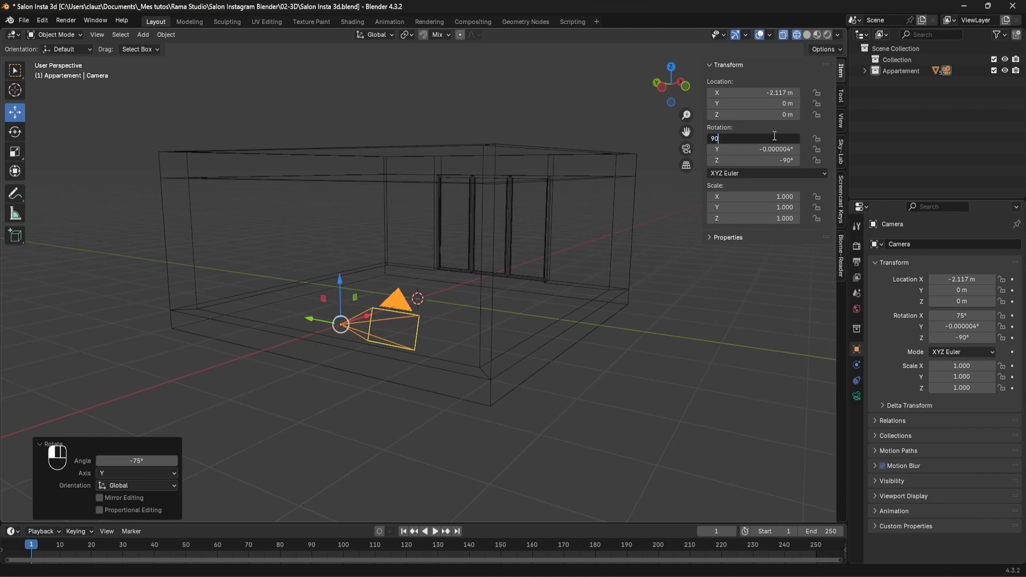
key("Return")
Raise the camera by setting its Z location to 1.5 m
middle_click_drag(454, 290, 502, 296)
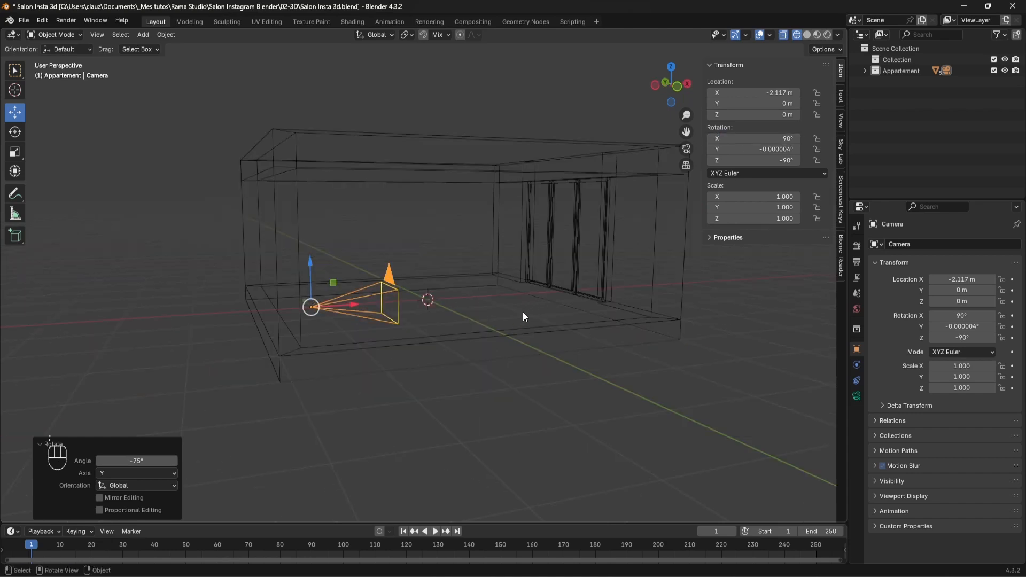
left_click(764, 114)
type("1")
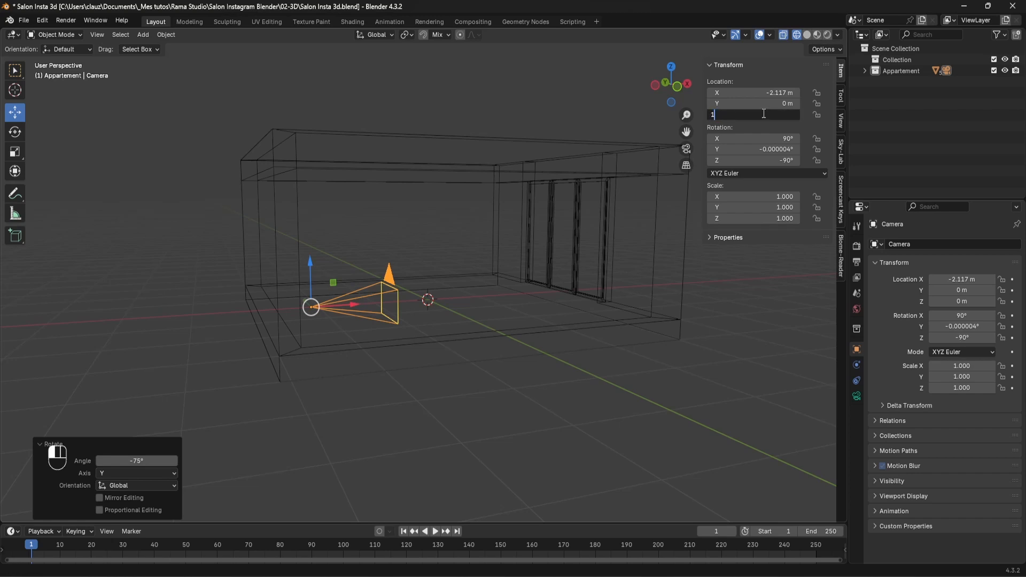
type(".5")
key("Return")
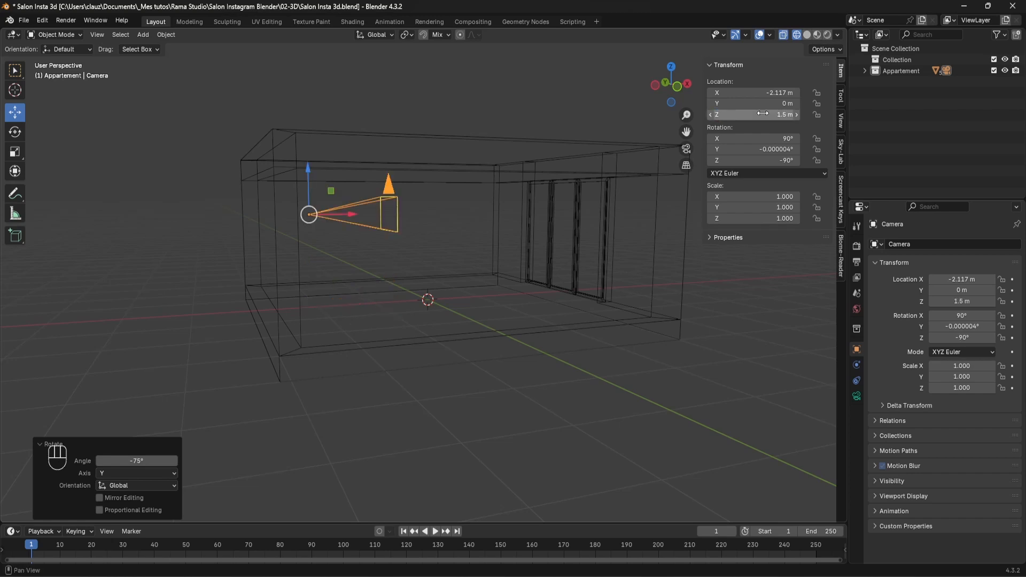
In top view, move the camera back towards the wall opposite the window, to about -2.65 m in X
middle_click_drag(338, 319, 371, 298)
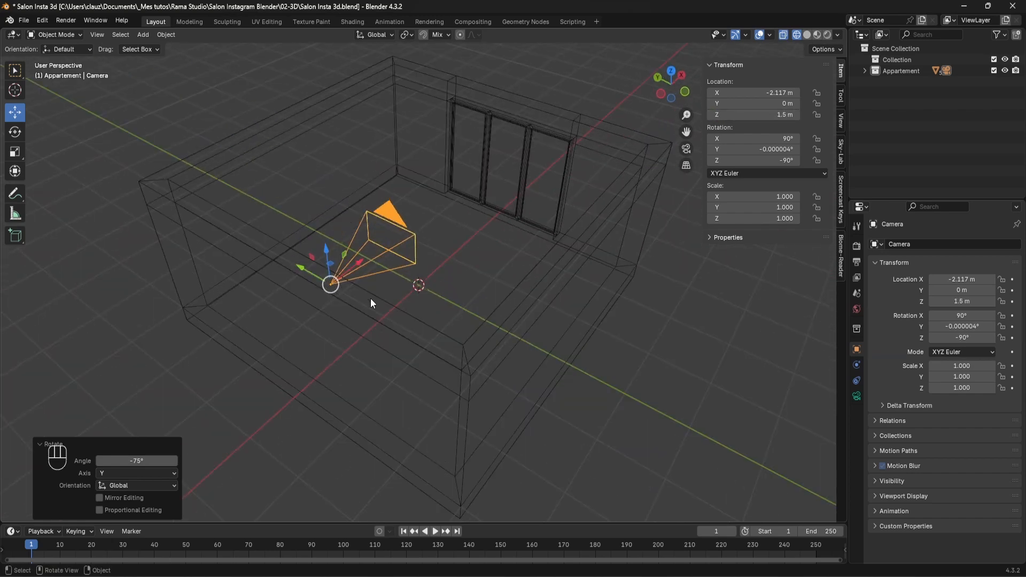
key("KP_7")
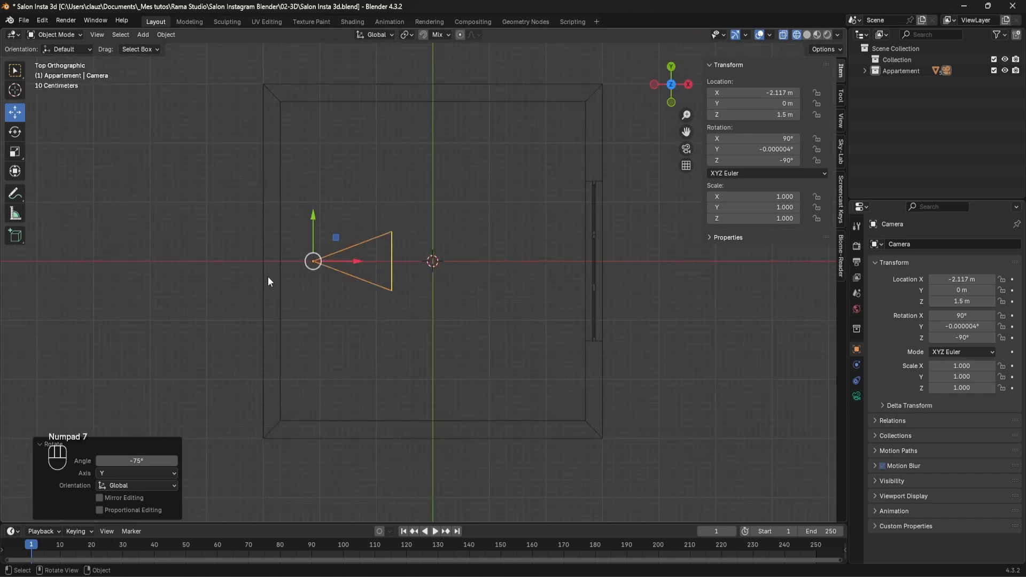
left_click_drag(266, 249, 210, 217)
Look through the camera in solid shading and set its focal length to 35 mm
key("KP_0")
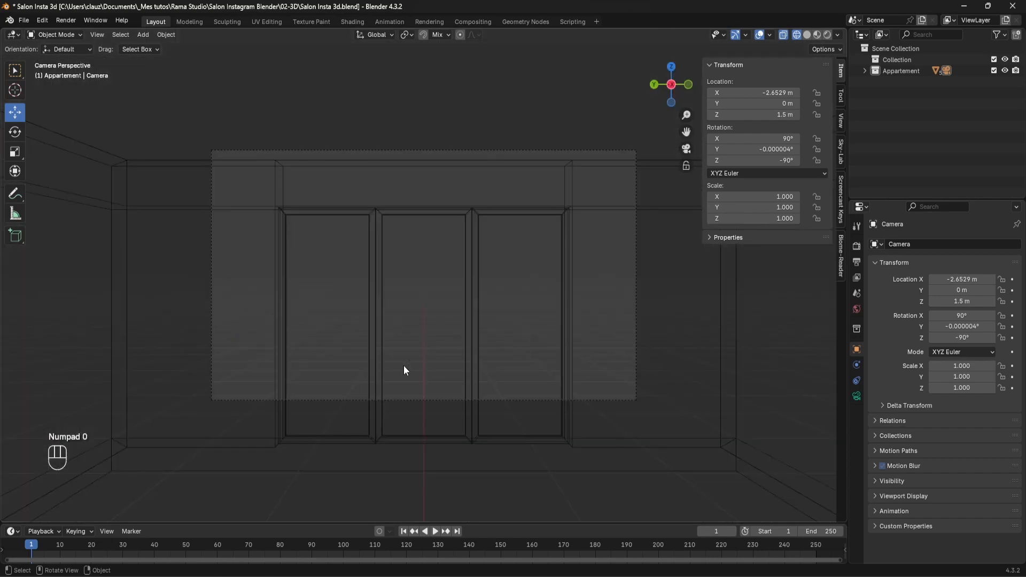
left_click(803, 35)
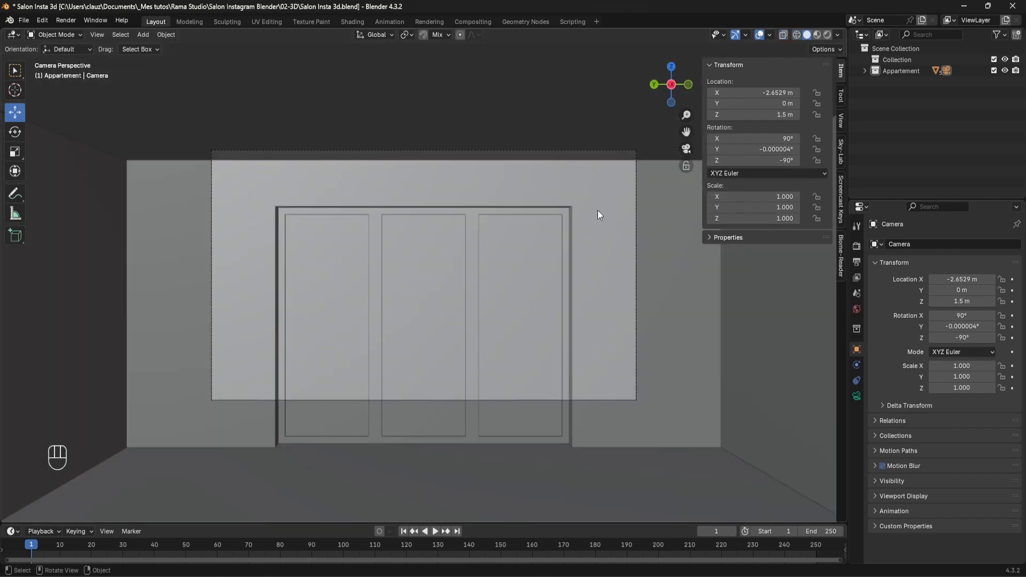
left_click(857, 396)
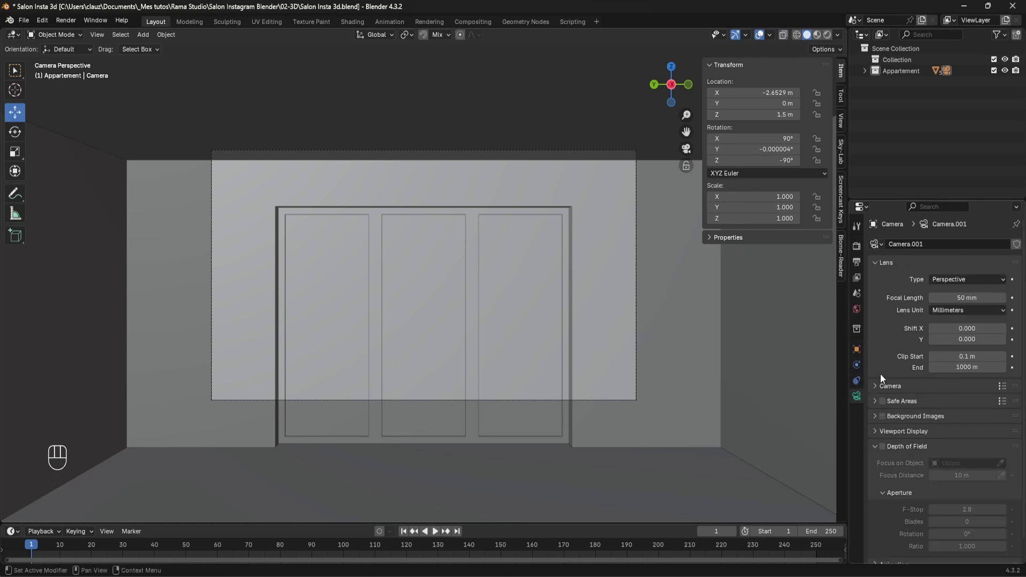
left_click(961, 298)
type("35")
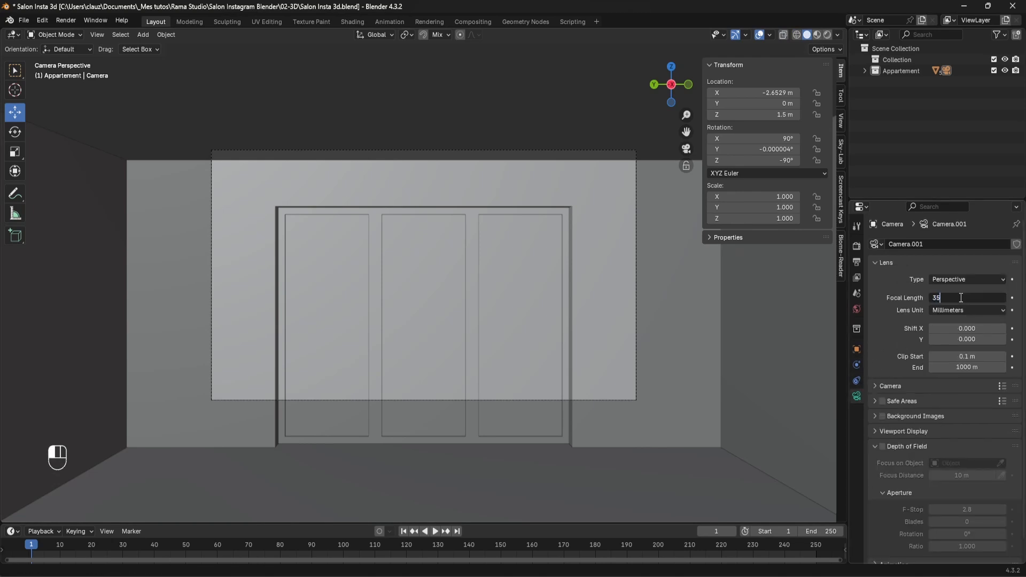
key("Return")
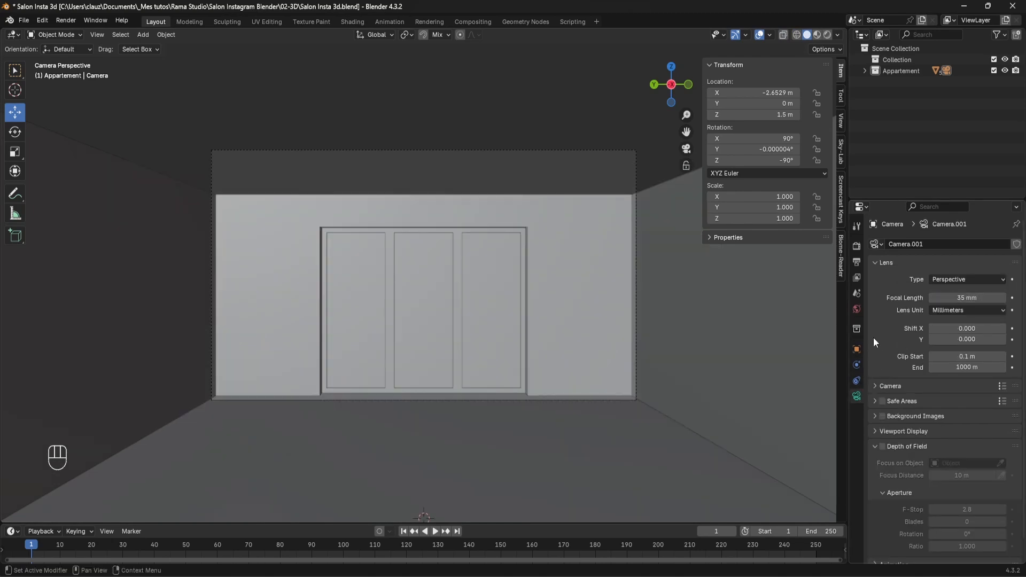
Set the camera's passepartout opacity to 1 in its viewport display settings
scroll(909, 522, "down", 2)
left_click(893, 362)
left_click(907, 414)
left_click(974, 473)
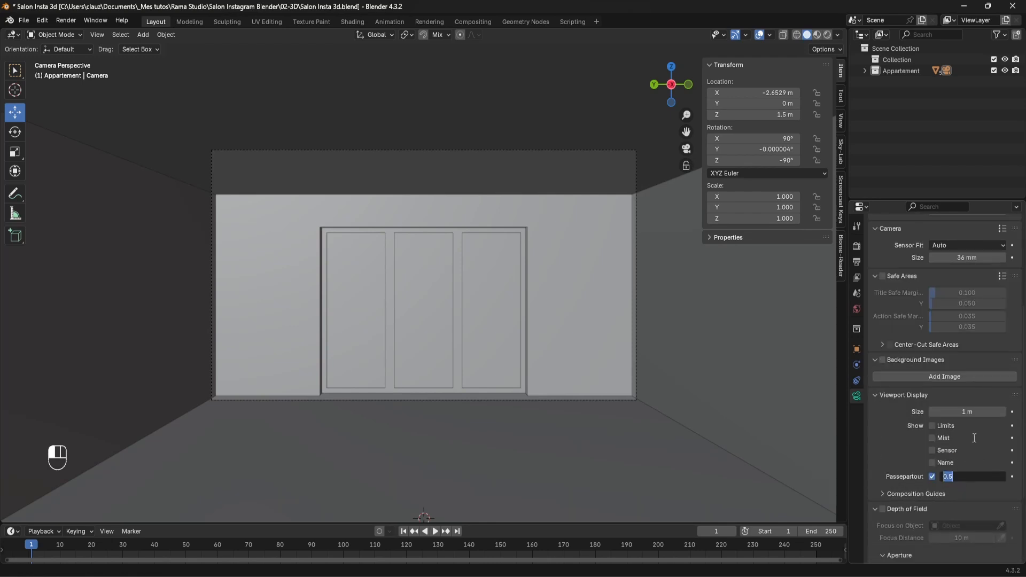
type("1")
key("Return")
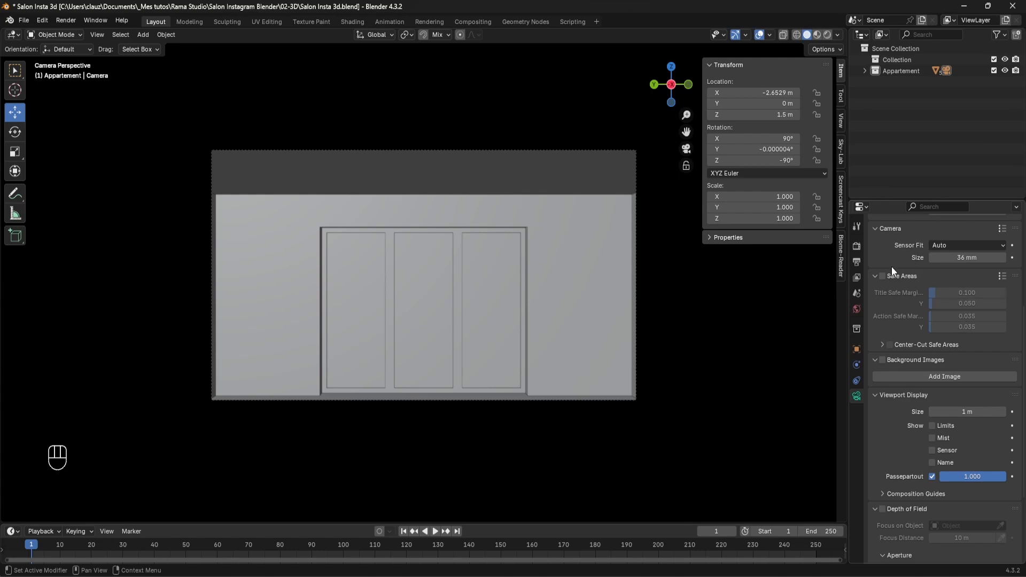
Widen the camera's view by trying a 25 mm focal length and settling on 24 mm
scroll(892, 267, "up", 6)
left_click(950, 296)
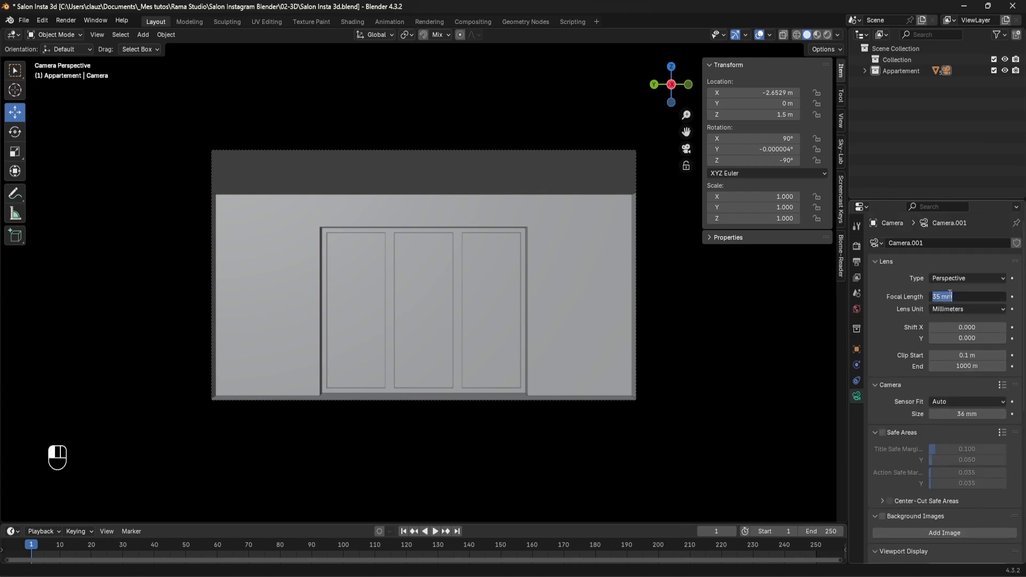
type("25")
key("Return")
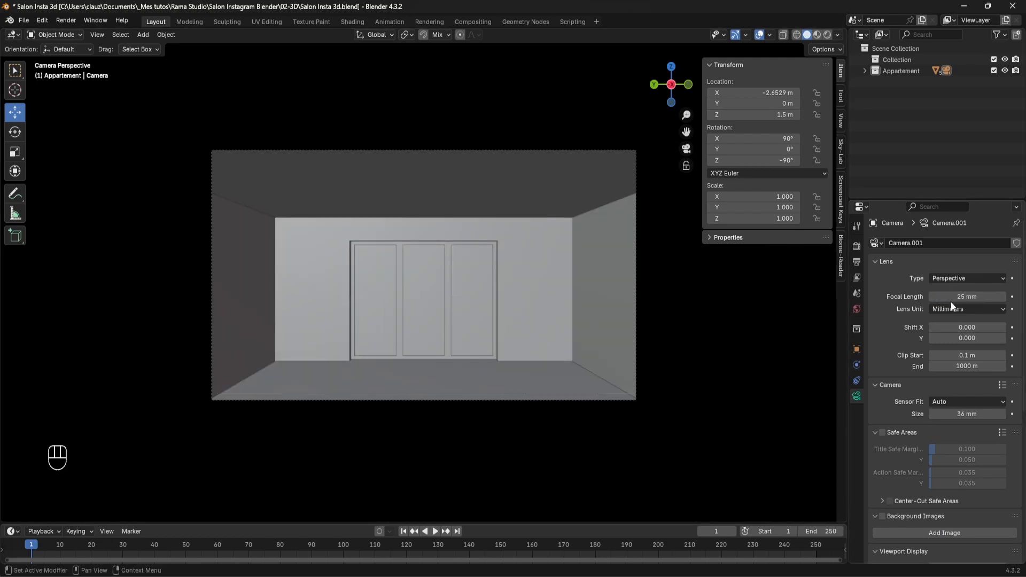
left_click(961, 296)
type("24")
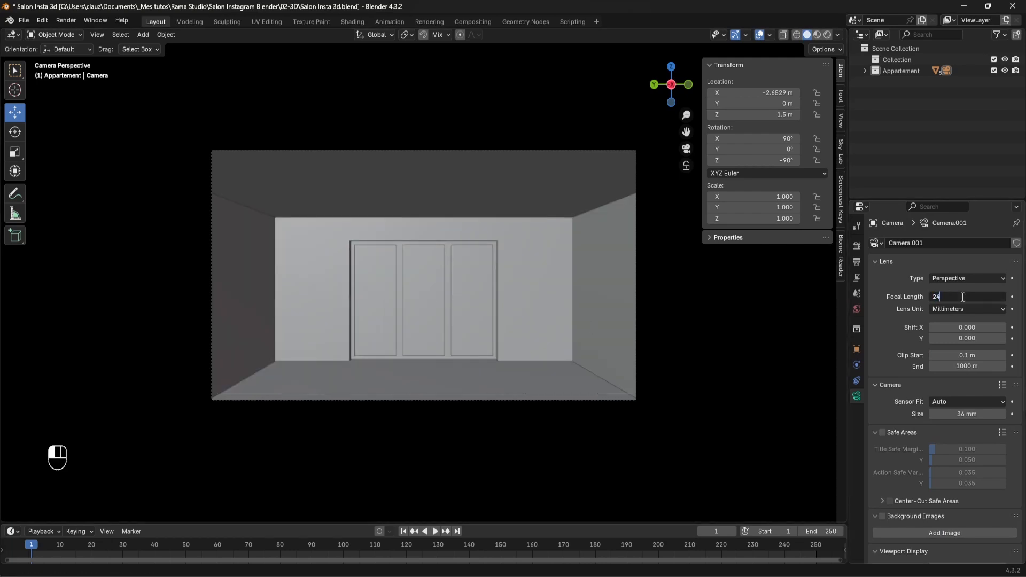
key("Return")
In the Appartement collection, unhide the plafond object, hide the vitre object, and save the file
left_click(865, 70)
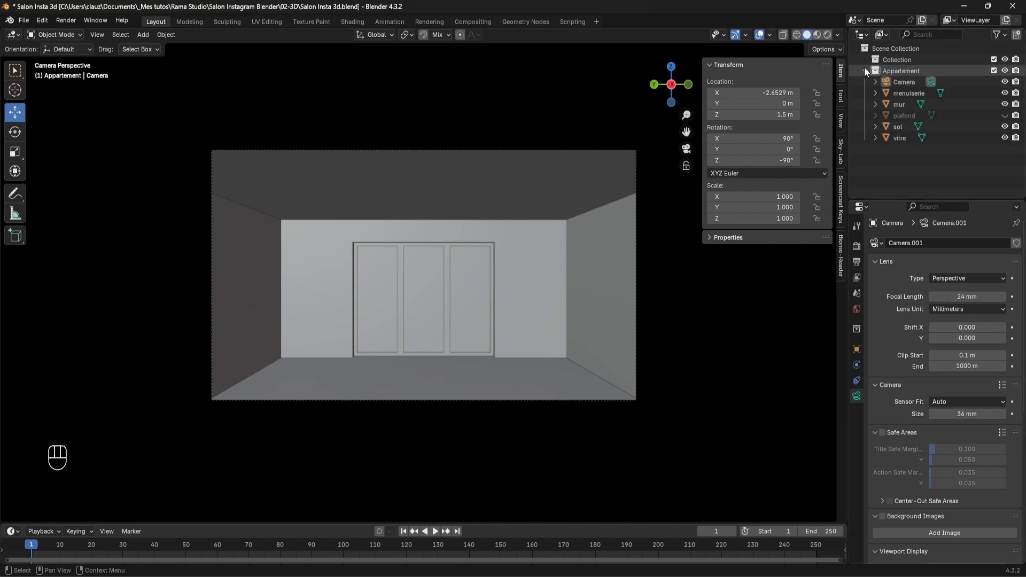
left_click(1006, 115)
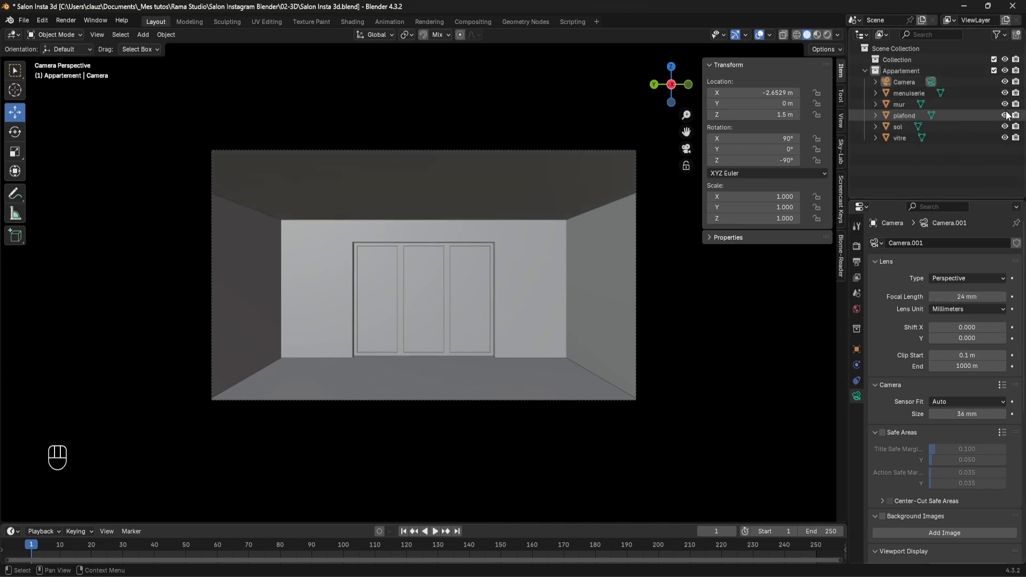
left_click(1005, 138)
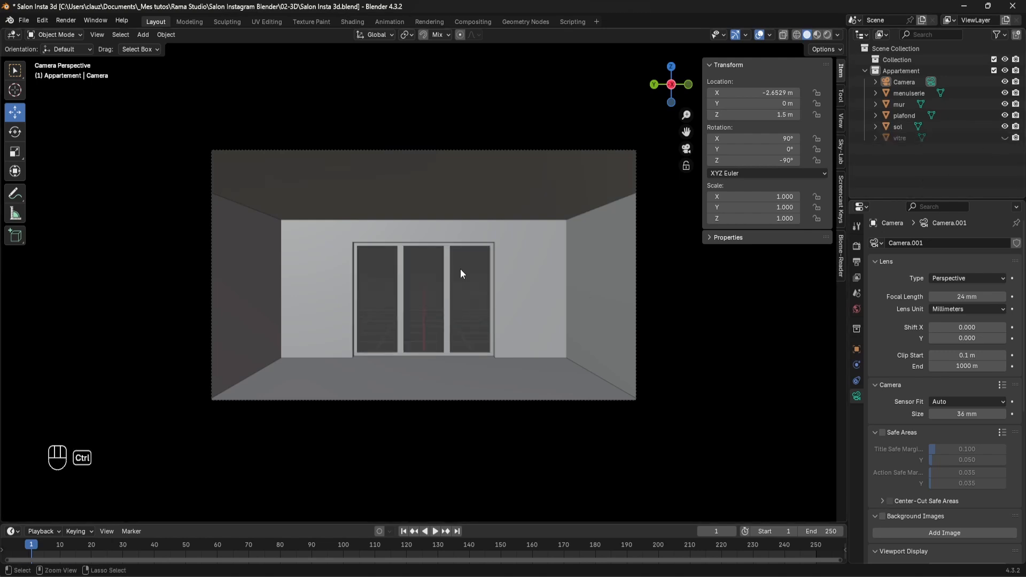
key("ctrl+s")
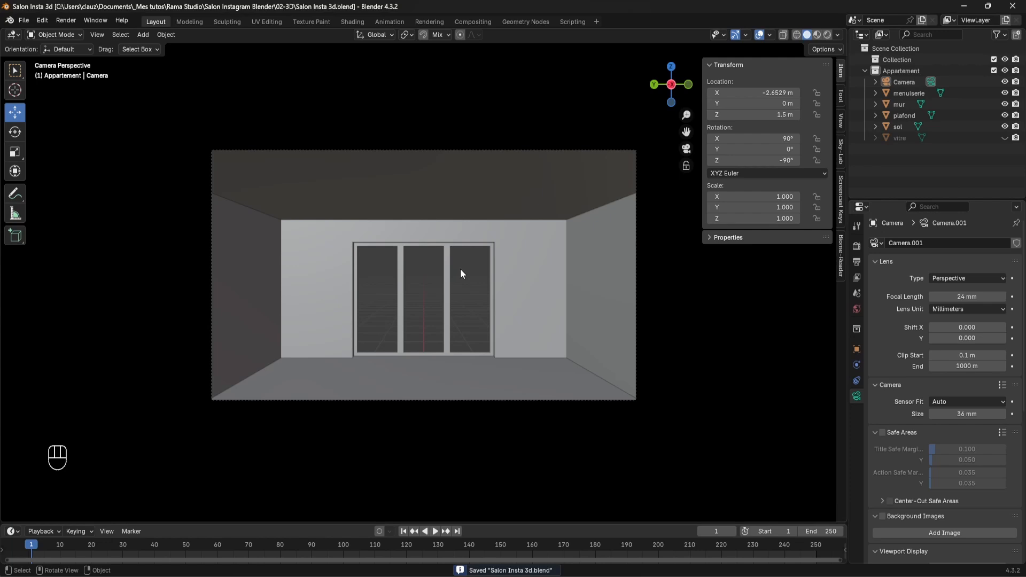
Enlarge the timeline area below the viewport and turn it into a Shader Editor
left_click_drag(559, 517, 579, 337)
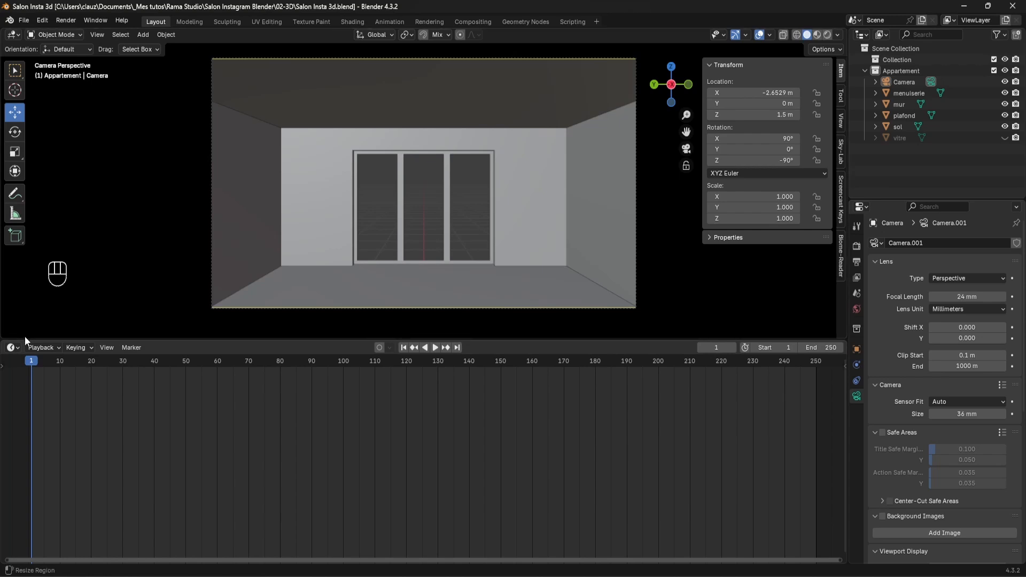
left_click(16, 349)
left_click(57, 451)
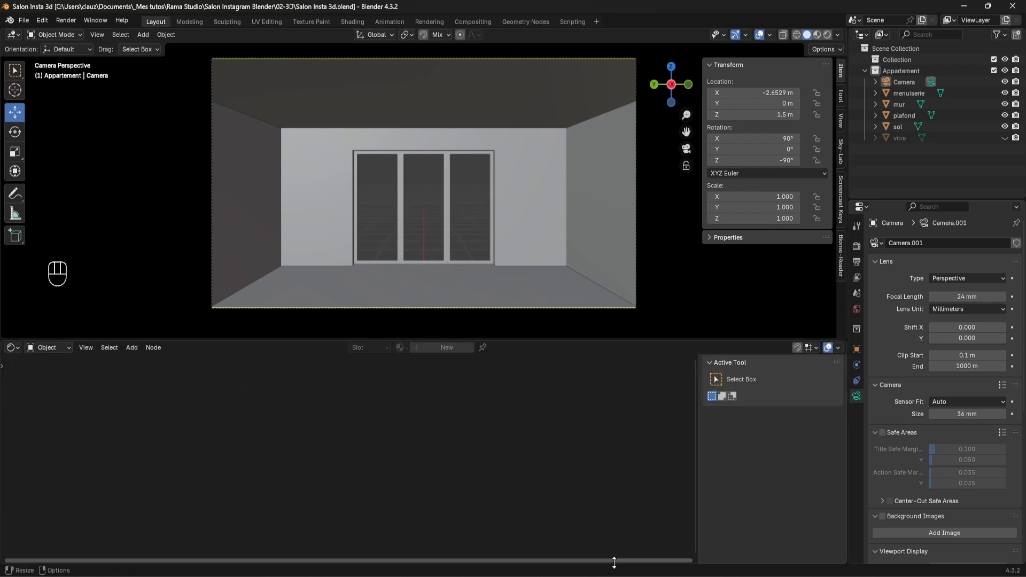
Use a Sky Texture as the color of the world's background surface
left_click(857, 309)
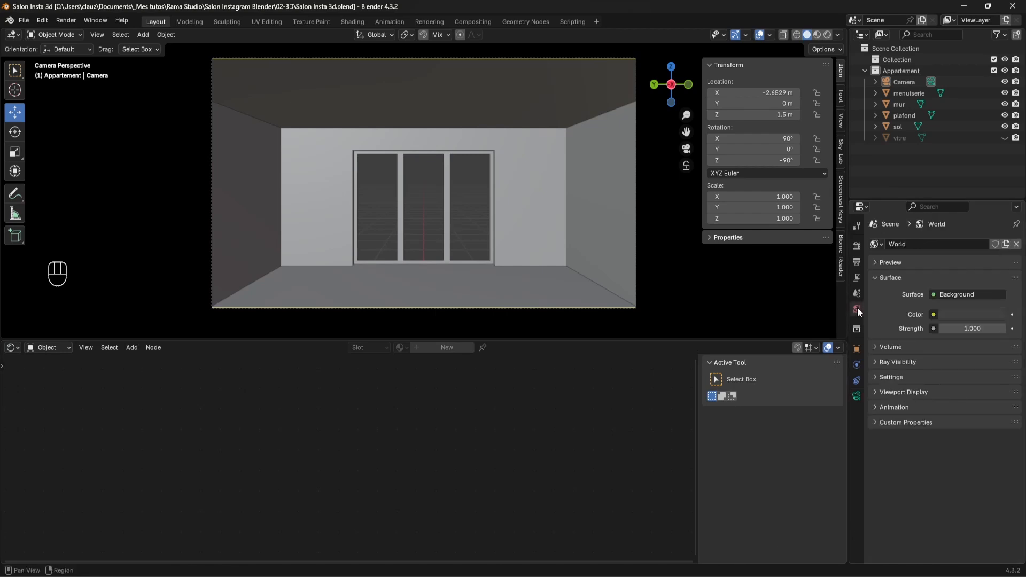
left_click(934, 314)
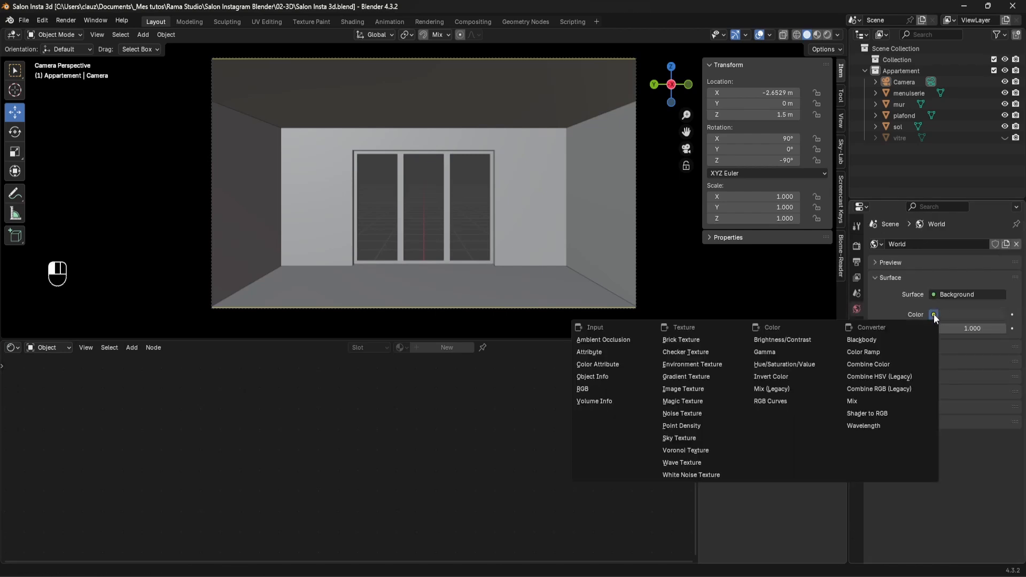
left_click(681, 436)
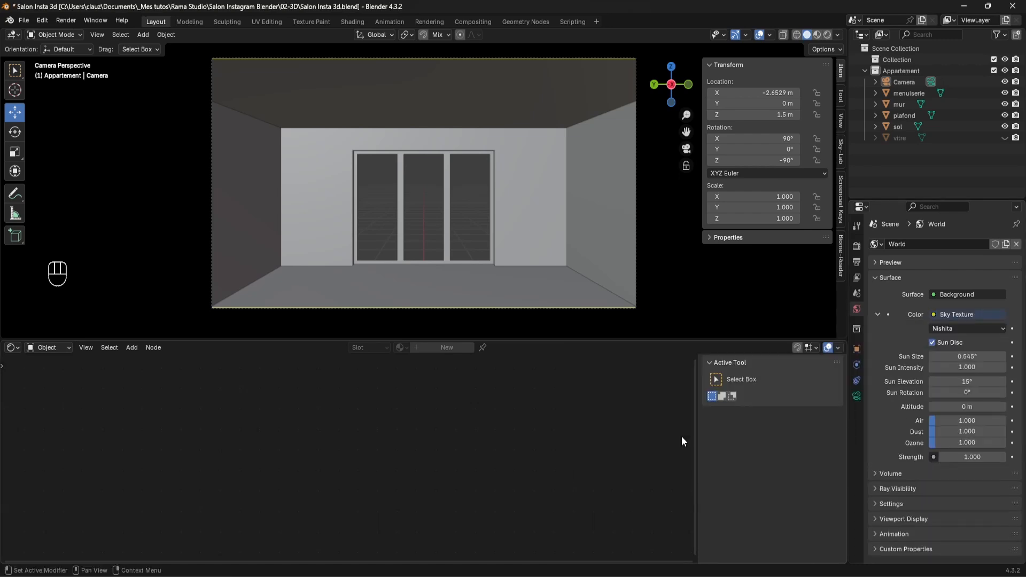
Show the World shader nodes in the Shader Editor, framed for editing
left_click(67, 348)
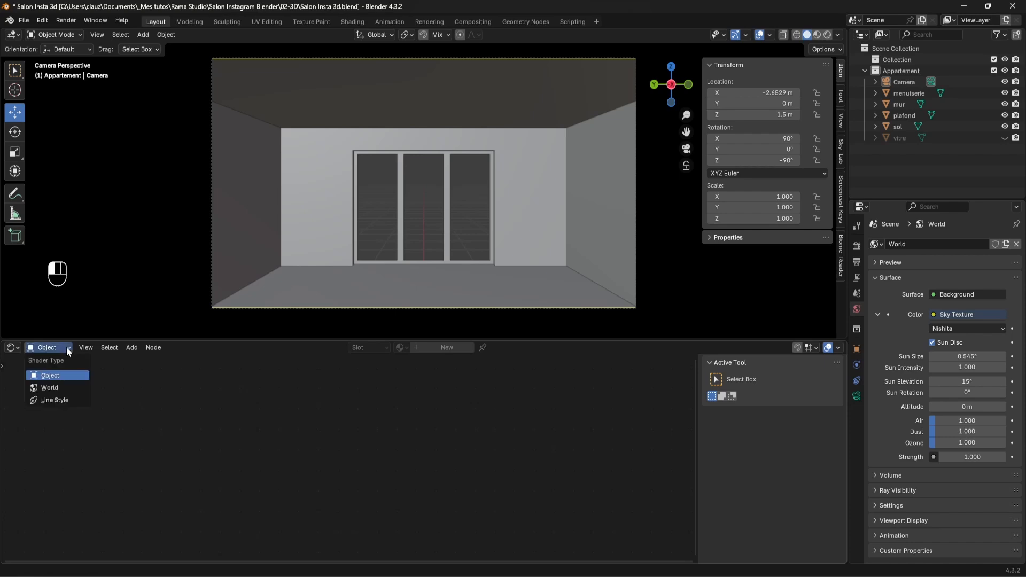
left_click(50, 386)
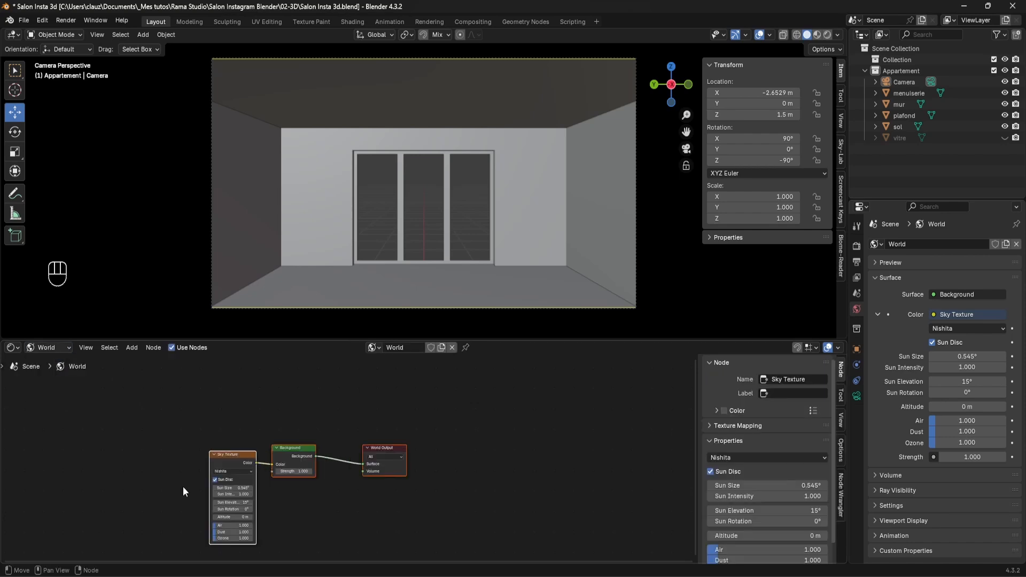
scroll(183, 491, "up", 3)
middle_click_drag(181, 479, 288, 432)
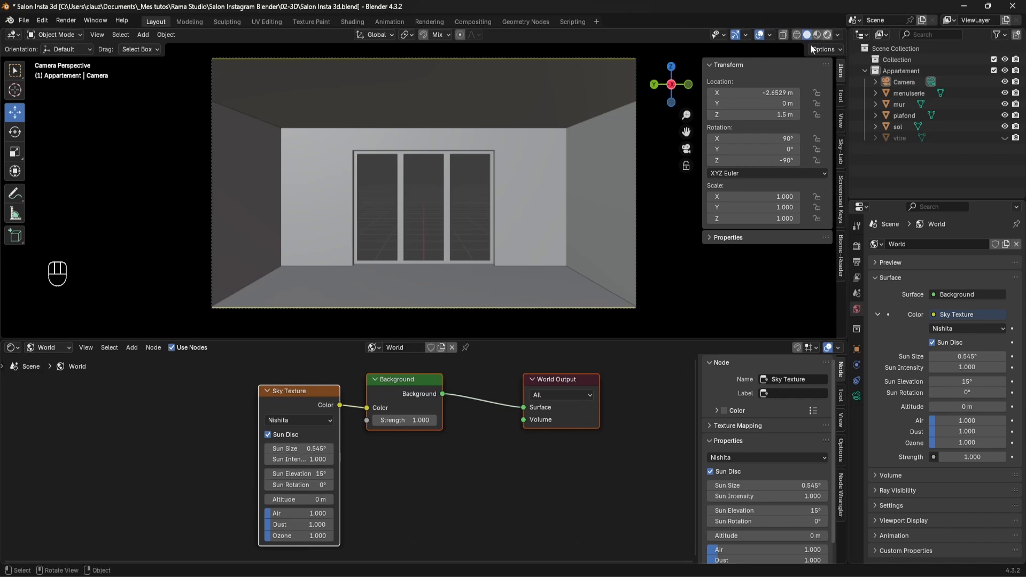
Preview the scene in rendered shading with viewport denoising enabled and viewport max samples set to 128
left_click(827, 34)
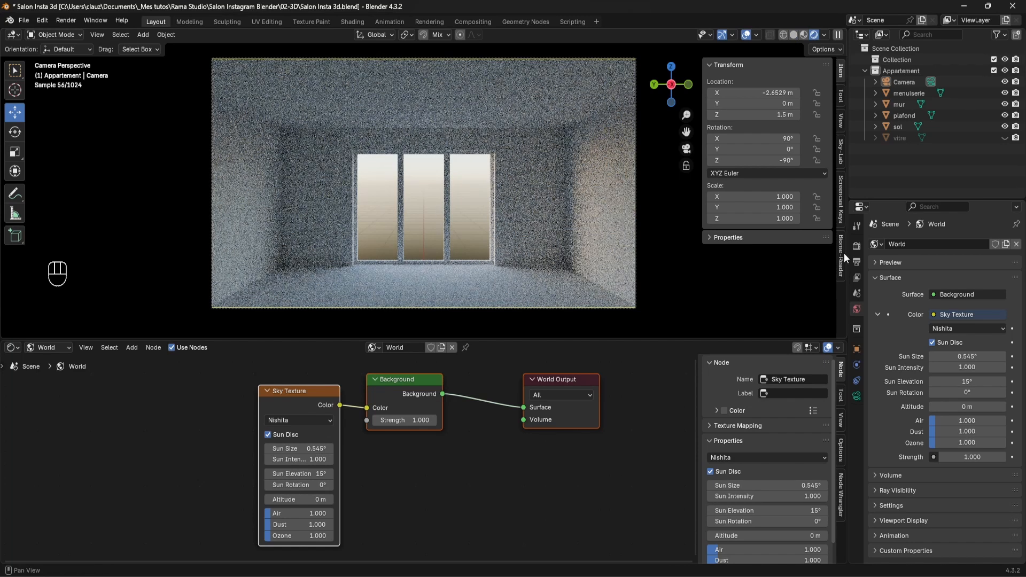
left_click(856, 247)
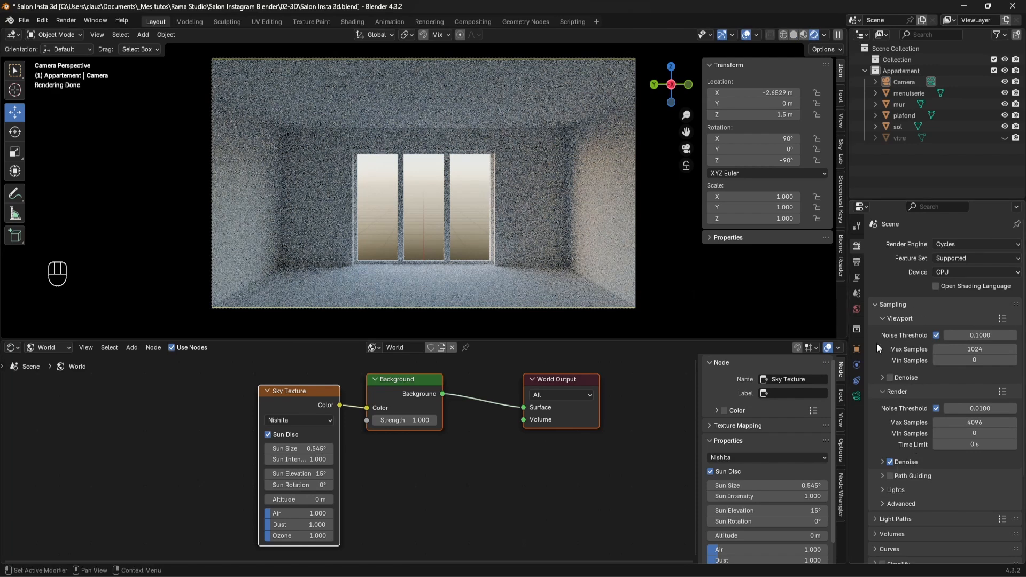
left_click(892, 377)
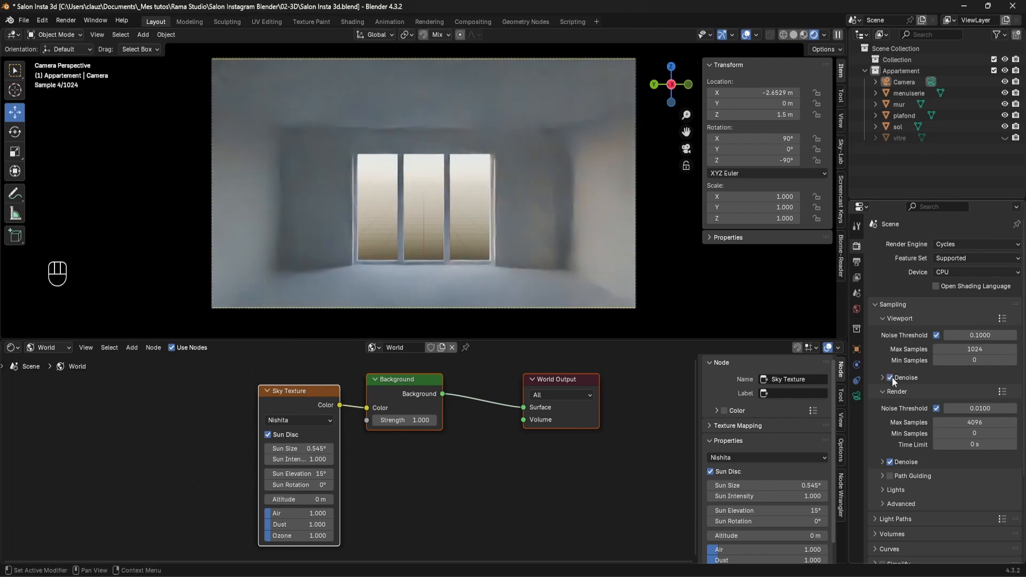
left_click(971, 347)
type("128")
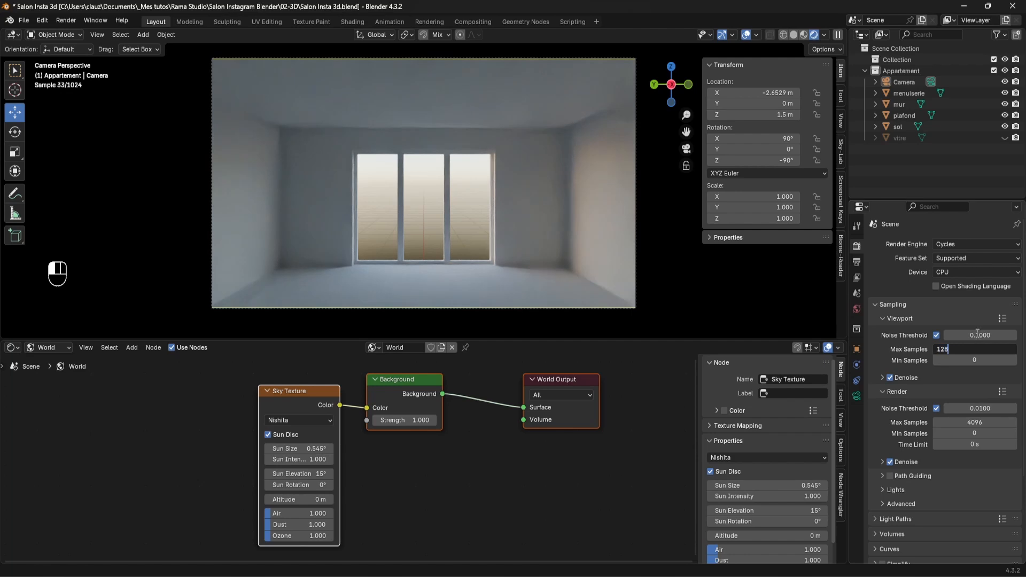
key("Return")
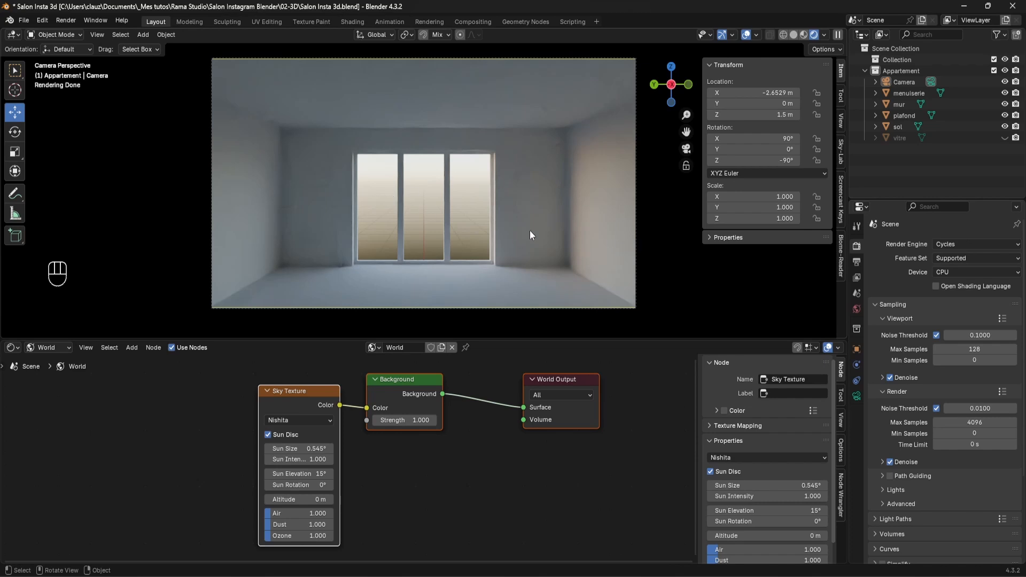
Compare the lighting with the finished living room reference image, and examine the room from outside on the window side
left_click(428, 576)
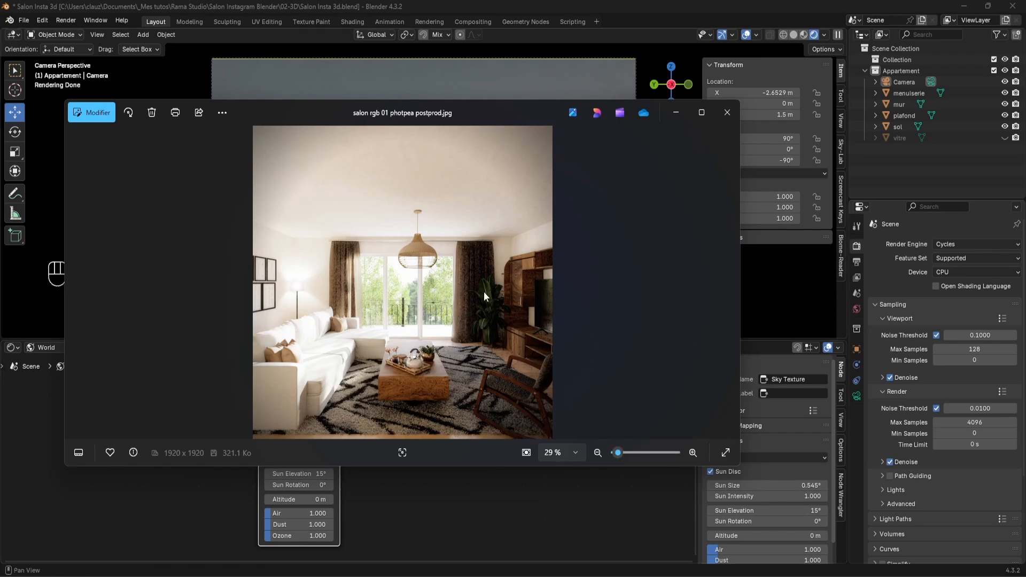
left_click(678, 113)
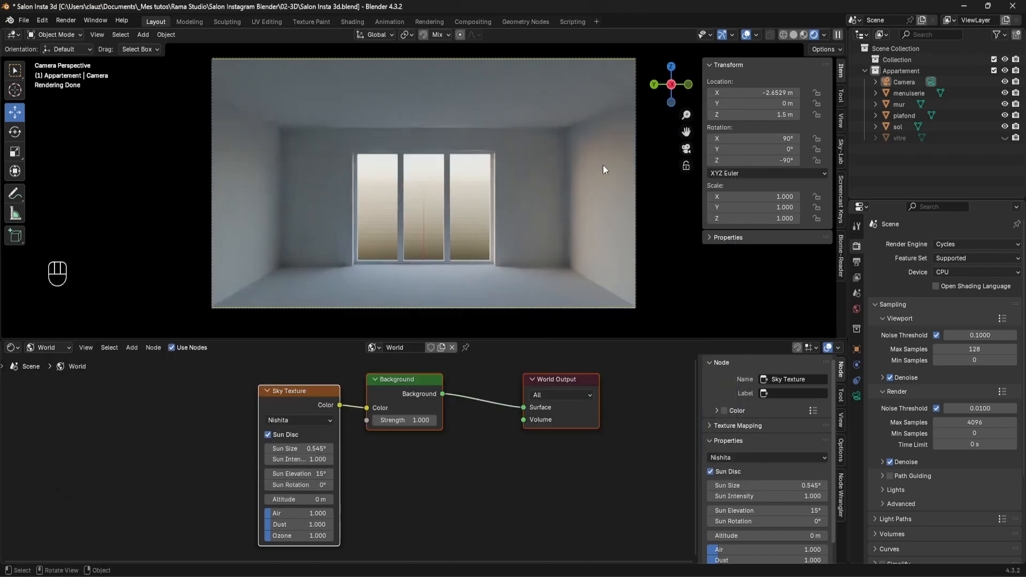
middle_click_drag(473, 194, 470, 225)
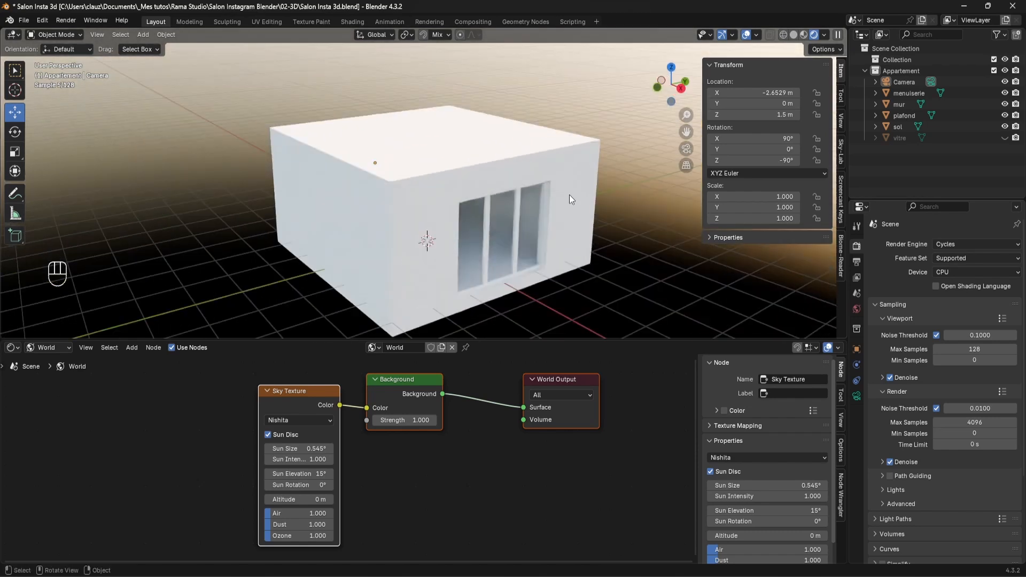
Rotate the Sky Texture's sun to about 131° so sunlight enters through the window, and return to the camera view
left_click(856, 310)
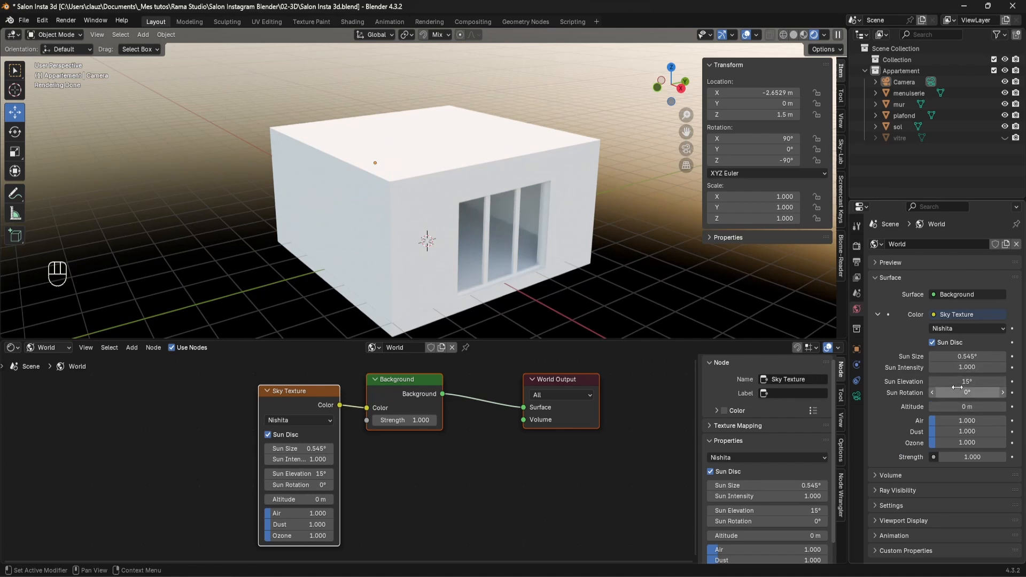
left_click_drag(955, 393, 1003, 393)
mouse_move(535, 289)
middle_mouse_down()
mouse_move(510, 249)
mouse_move(532, 275)
middle_mouse_up()
scroll(510, 249, "up", 2)
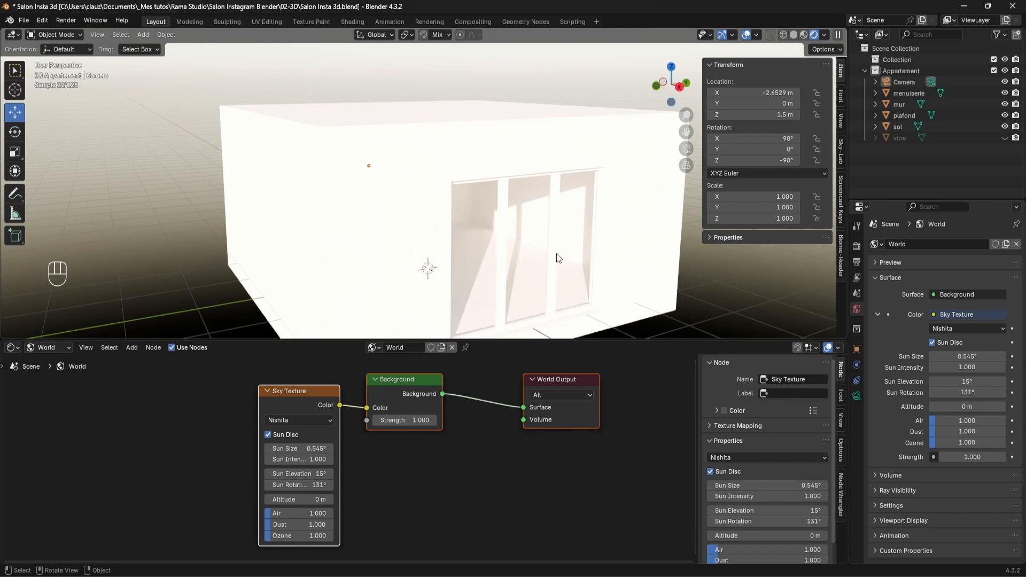
key("KP_0")
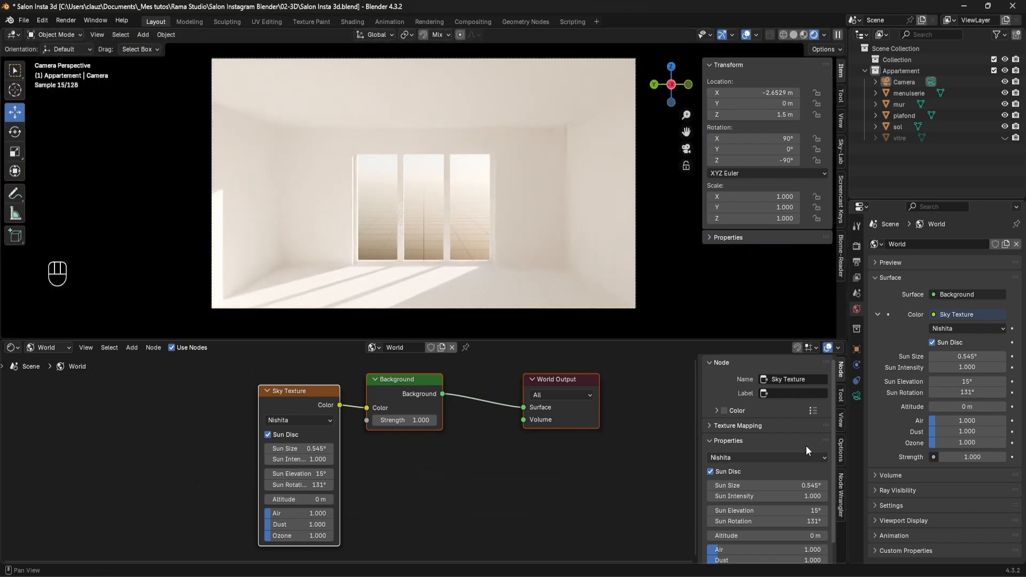
Set the Sky Texture's sun rotation to 130° and its sun elevation to 20°
left_click(968, 393)
type("13")
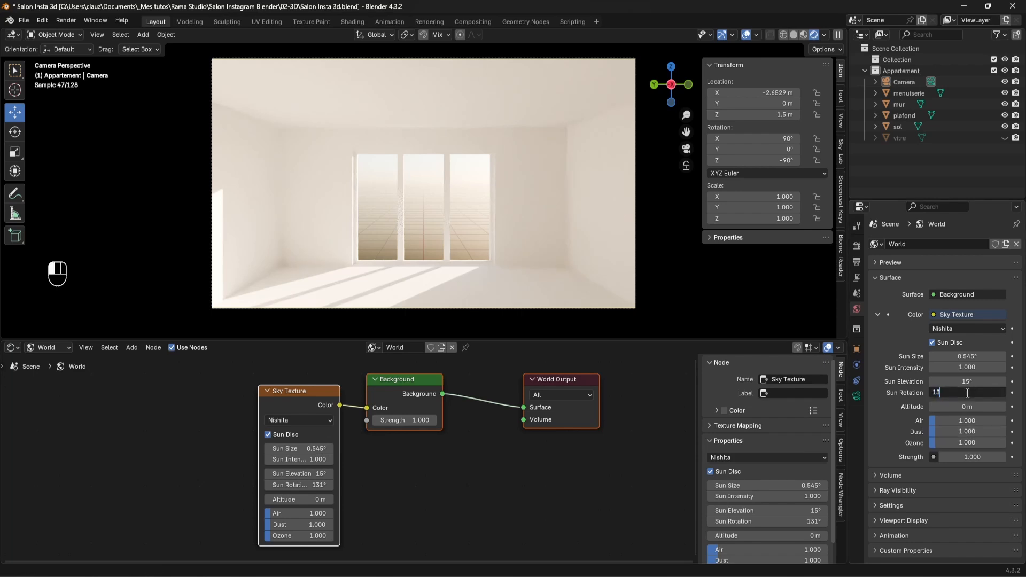
type("0")
key("Return")
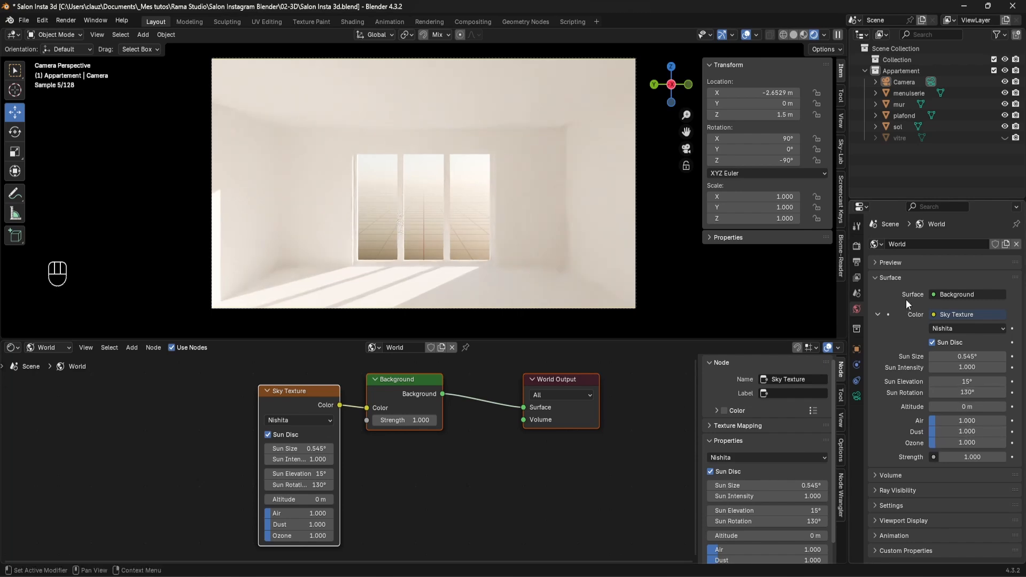
left_click(973, 382)
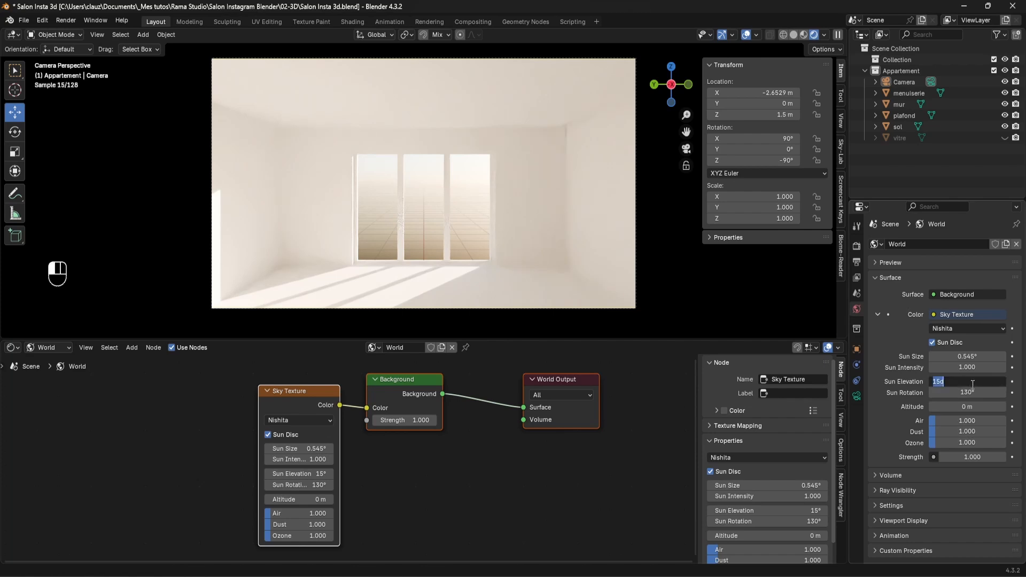
type("20")
key("Return")
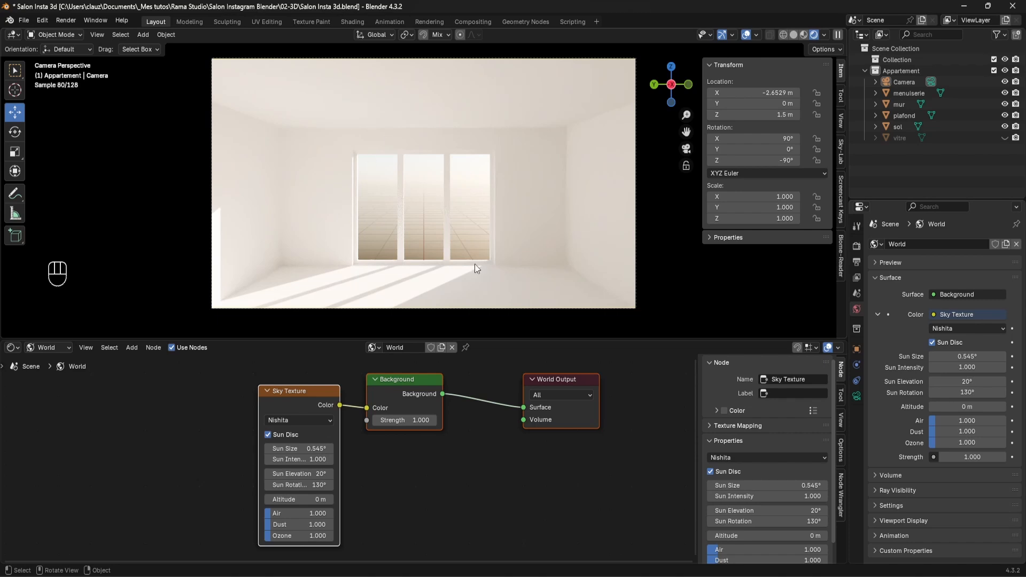
Unhide the vitre panes, switch the Shader Editor to object shaders, and select the panes in solid shading
left_click(1005, 138)
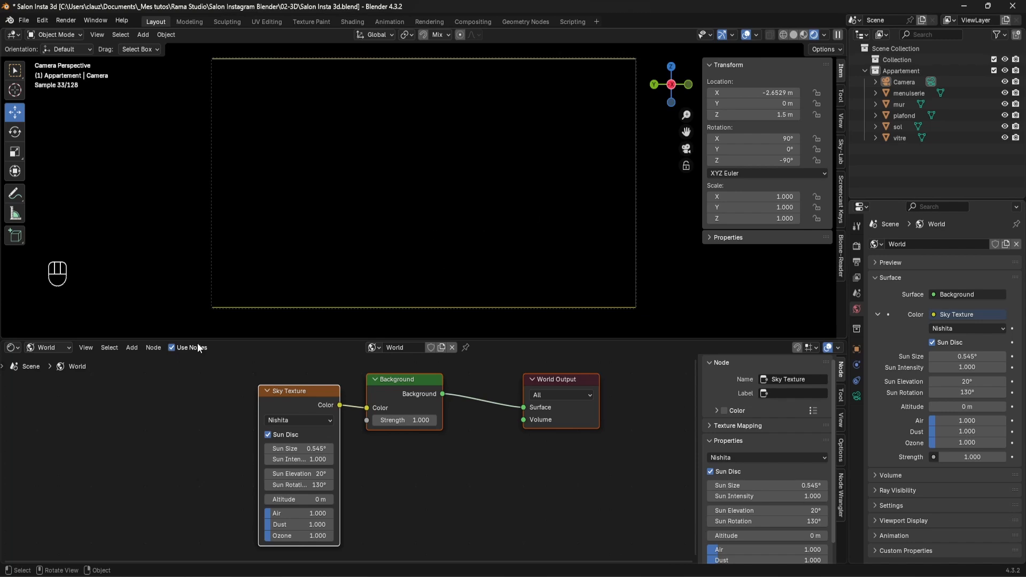
left_click(65, 347)
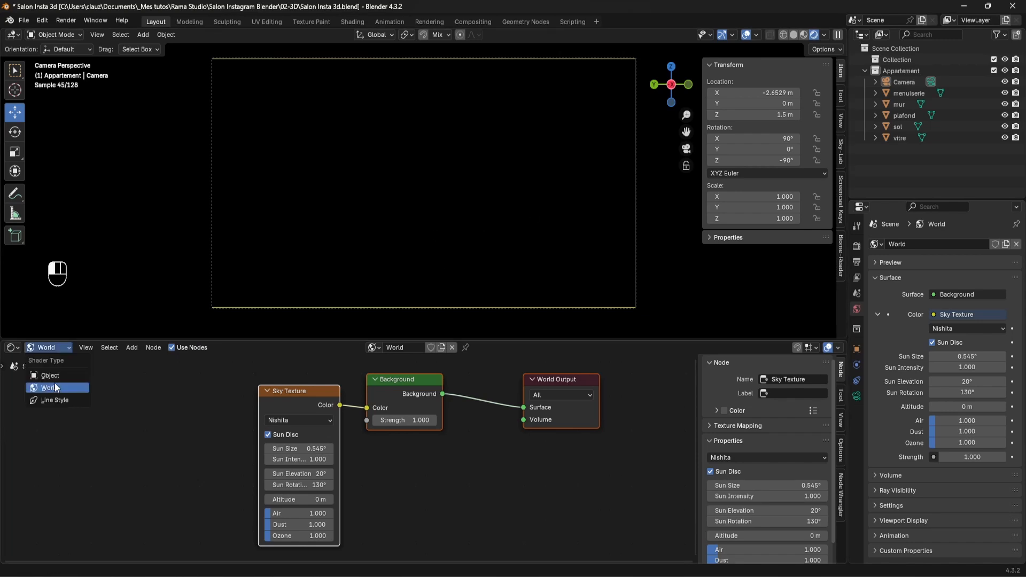
left_click(50, 375)
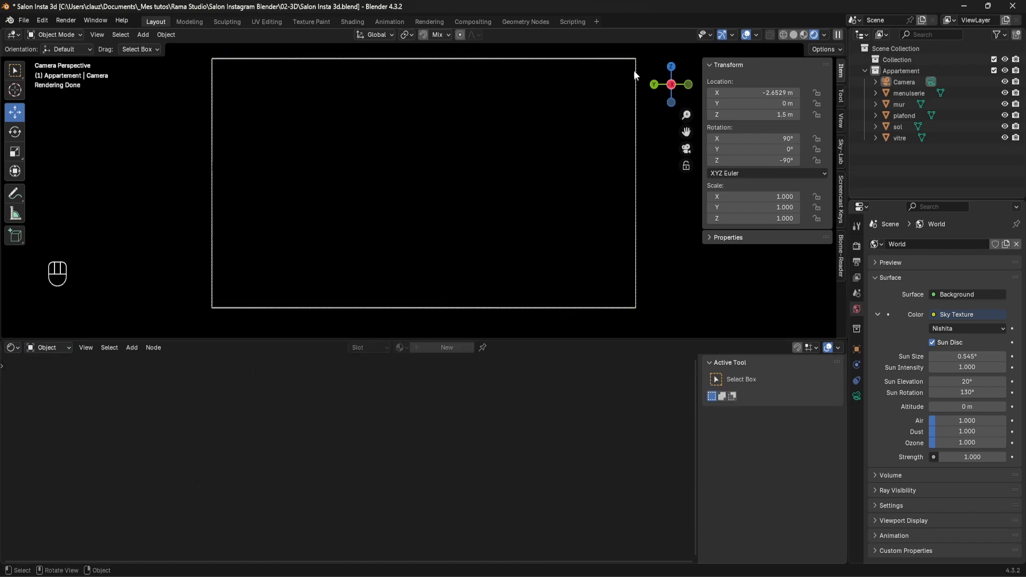
left_click(793, 36)
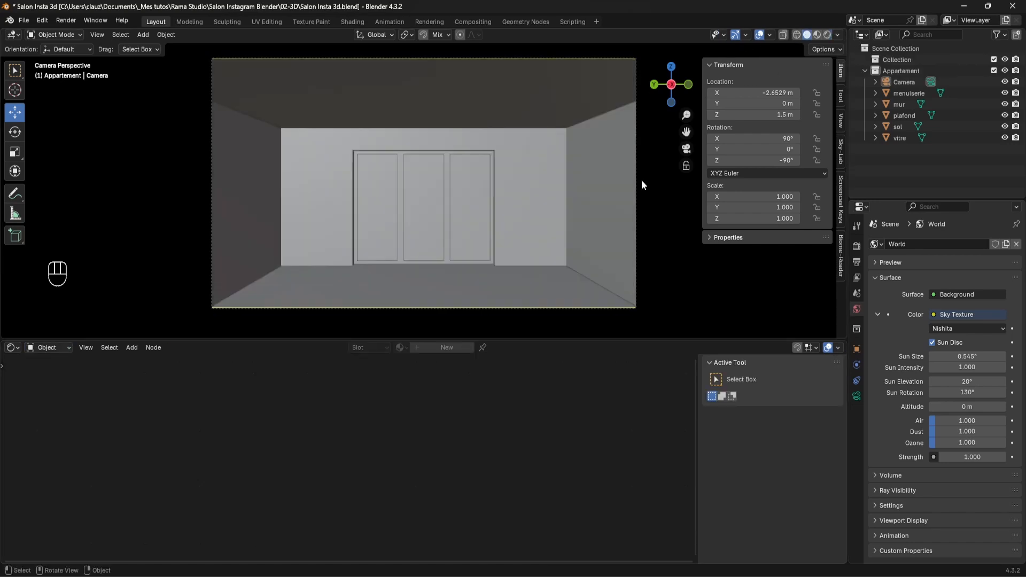
left_click(422, 181)
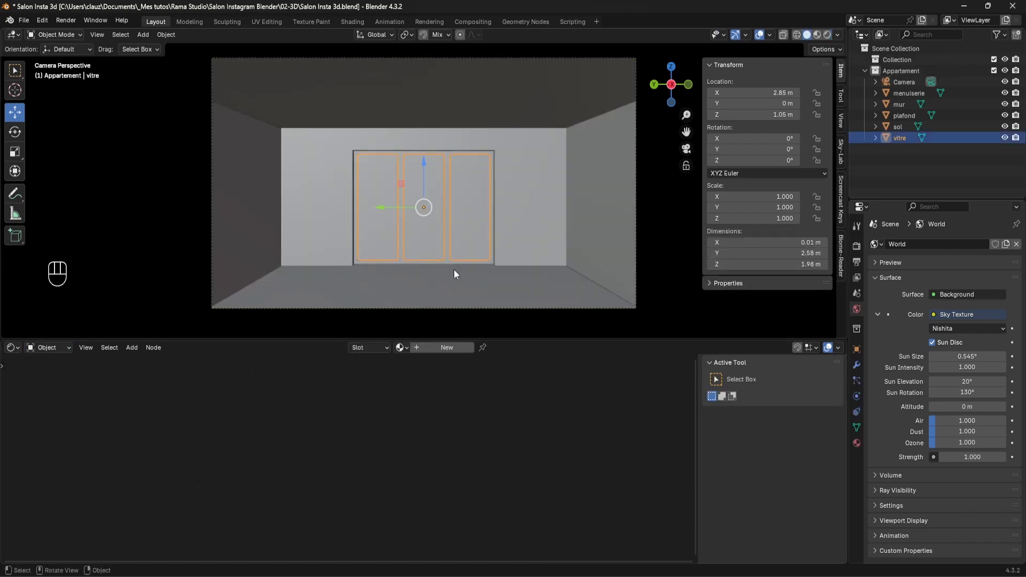
Create a new material on the vitre panes and name it MAT_glass
left_click(857, 442)
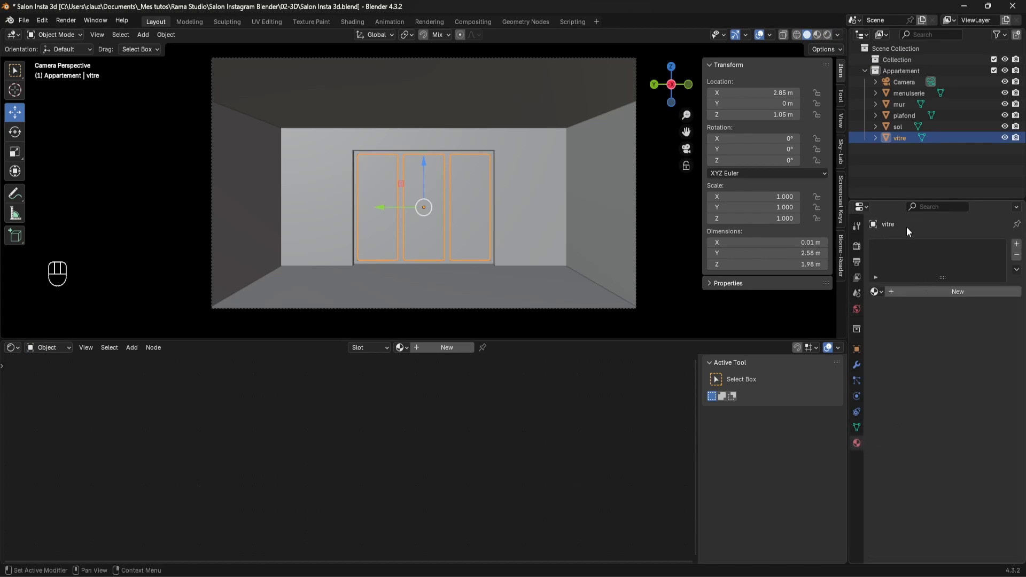
left_click(950, 294)
double_click(942, 289)
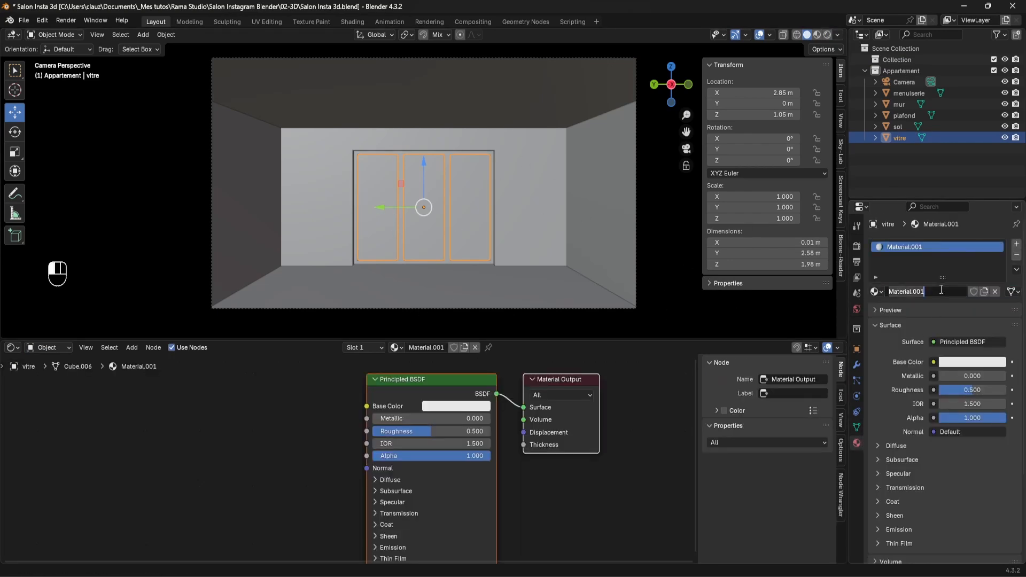
type("MAT_glass")
key("Return")
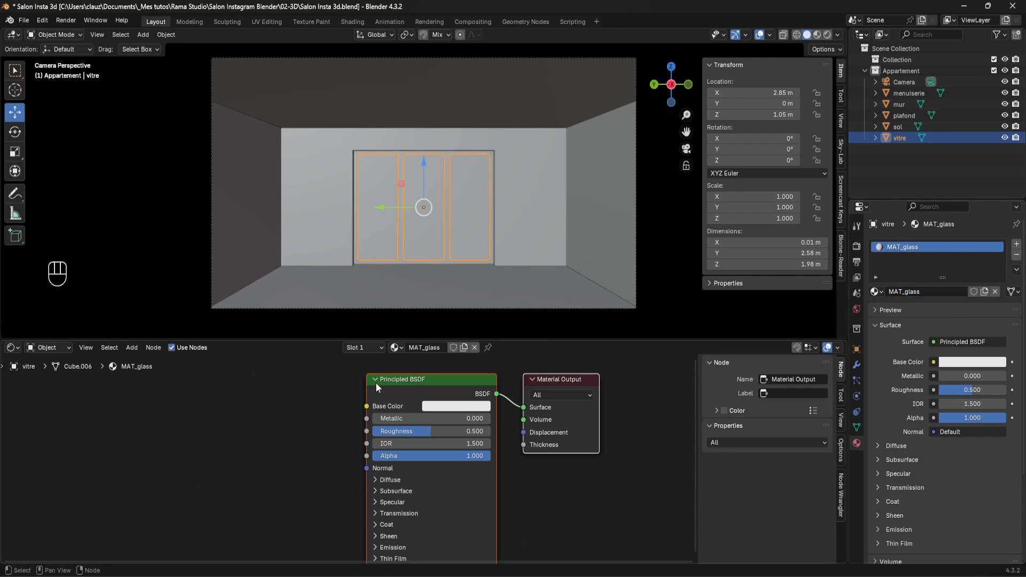
Delete MAT_glass's Principled BSDF and feed the Material Output's surface from a new Mix Shader node
left_click_drag(229, 434, 314, 441)
scroll(307, 436, "down", 2)
left_click_drag(294, 378, 404, 450)
key("Delete")
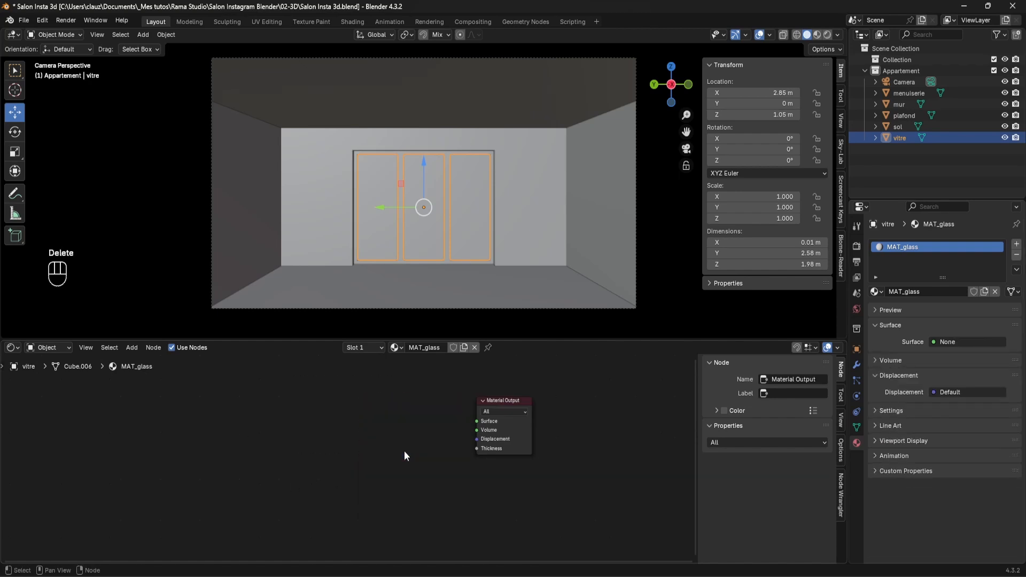
left_click_drag(479, 421, 416, 411)
type("mix shader")
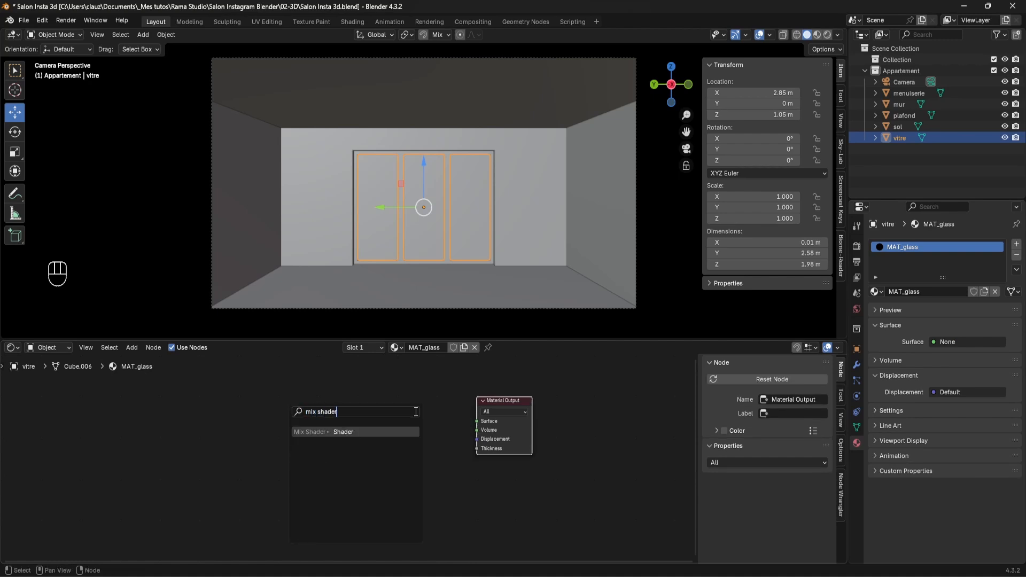
key("Return")
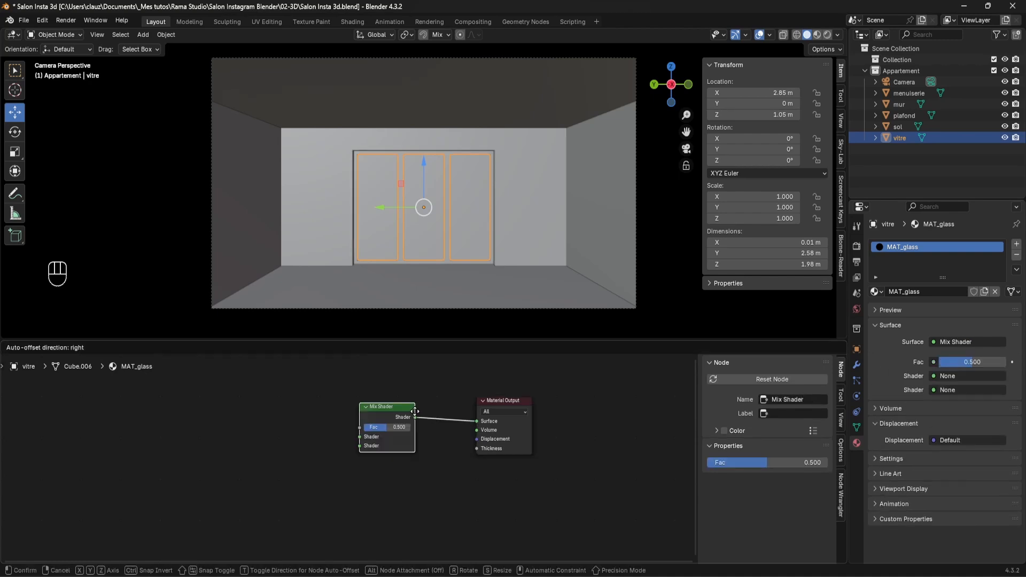
left_click(433, 410)
Add a Glass BSDF node connected to the Mix Shader's first shader input
scroll(344, 445, "up", 7)
middle_click_drag(344, 444, 483, 444)
left_click_drag(541, 421, 407, 416)
type("glass")
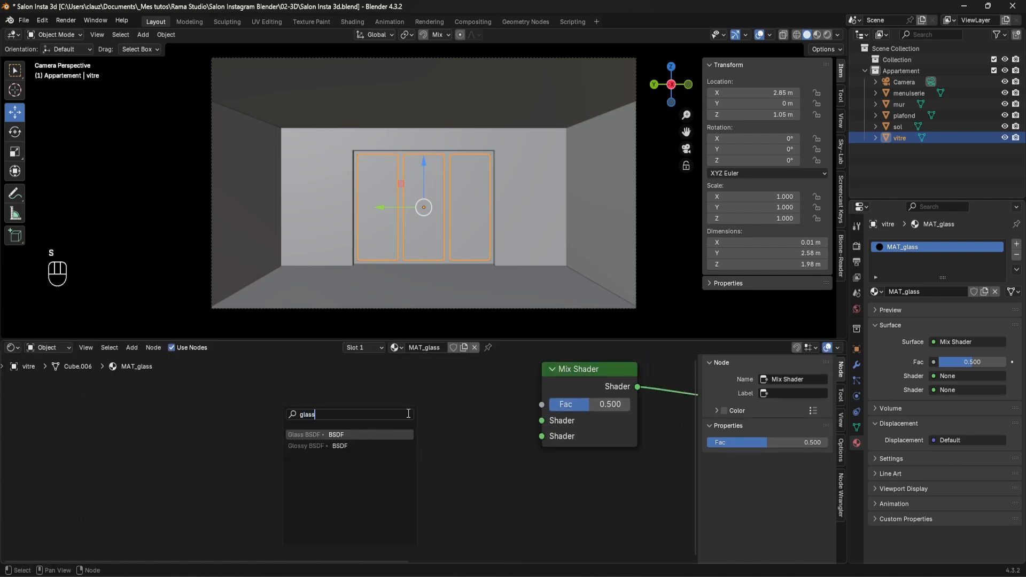
left_click(340, 436)
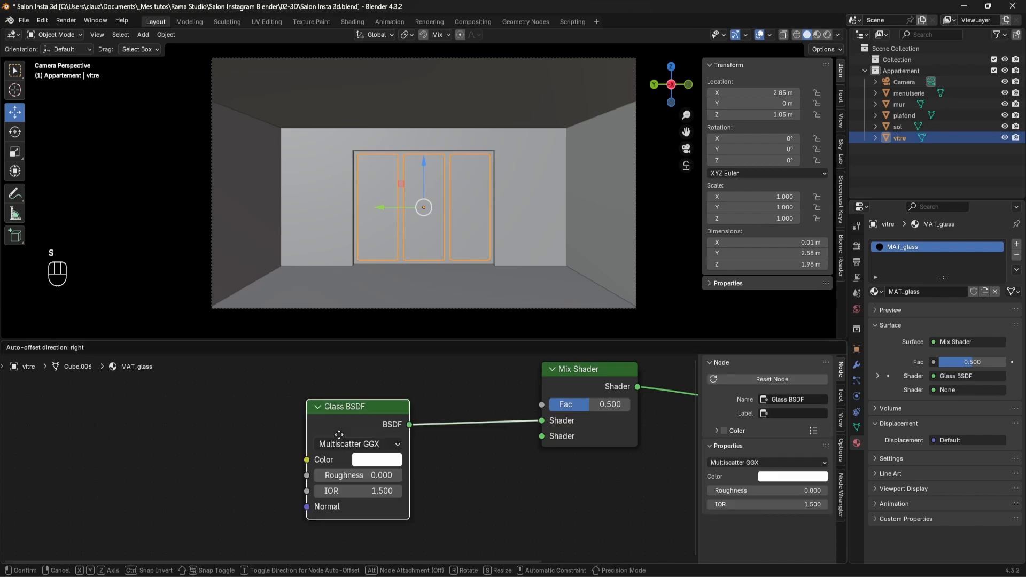
left_click(484, 481)
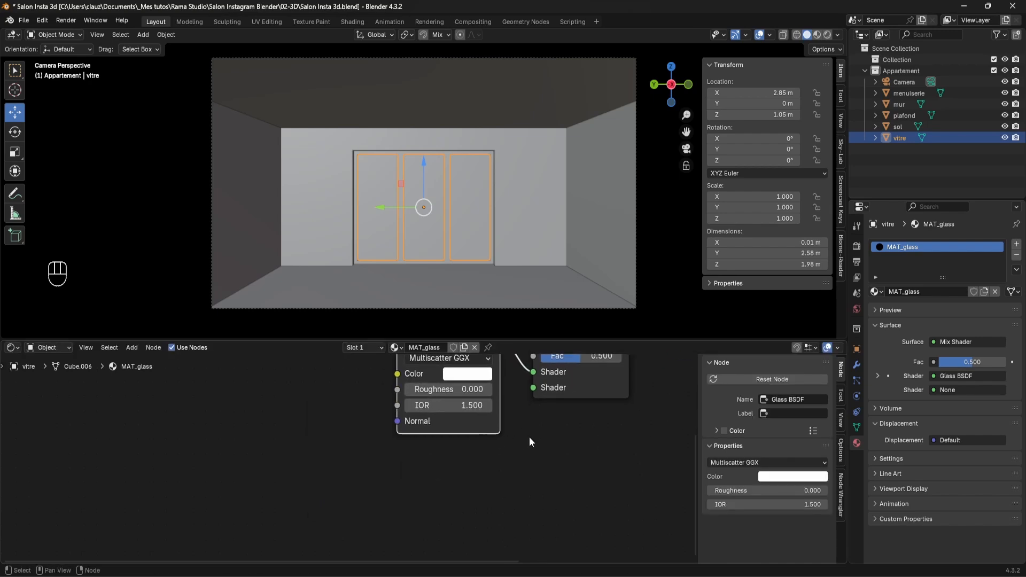
Add a Transparent BSDF node connected to the Mix Shader's second shader input
left_click_drag(534, 388, 452, 478)
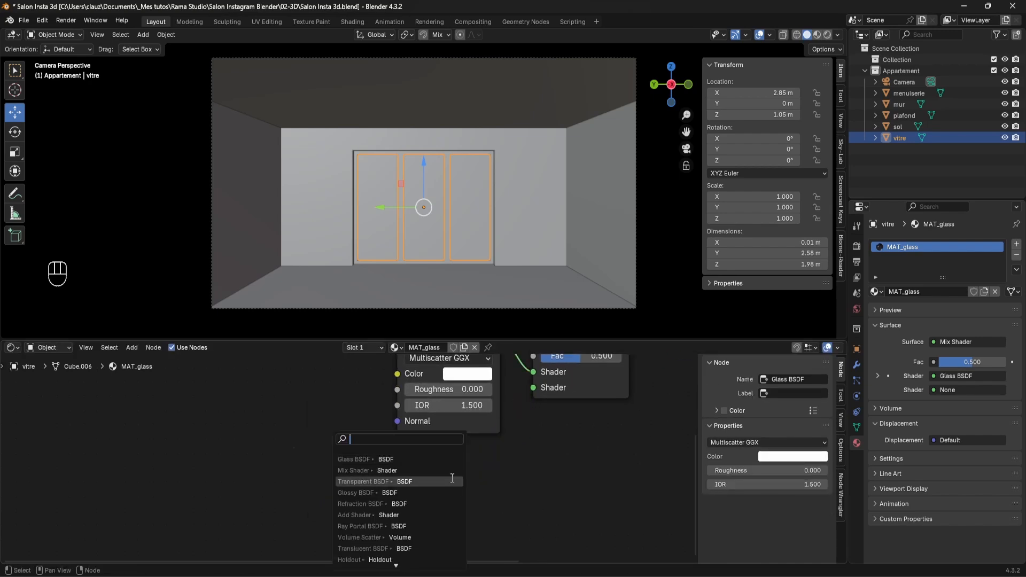
type("transparent")
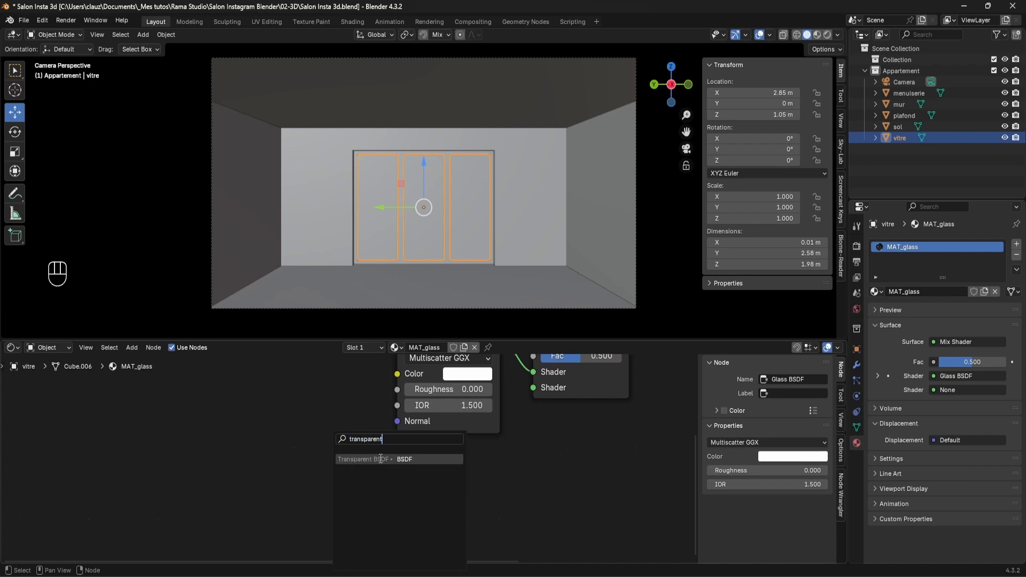
left_click(380, 460)
left_click(410, 432)
Add a Math node set to Add, connected to the Mix Shader's Fac input, and place it above the Glass BSDF
middle_click_drag(410, 432, 441, 563)
left_click_drag(565, 486, 488, 387)
type("add")
left_click(437, 407)
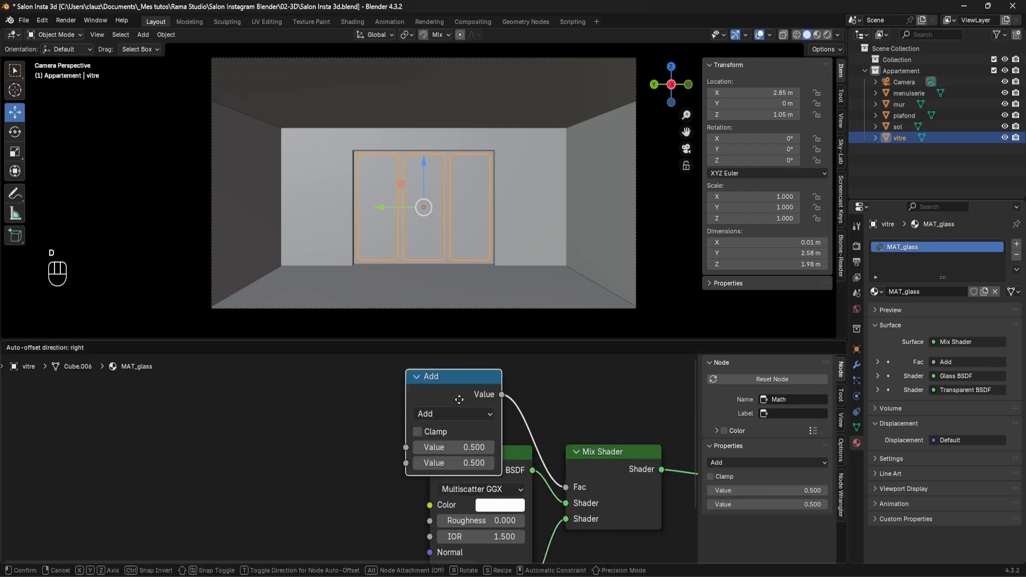
left_click(482, 406)
Add a Light Path node and connect Is Shadow Ray and Is Diffuse Ray to the Add node's two value inputs
middle_click_drag(522, 510, 505, 441)
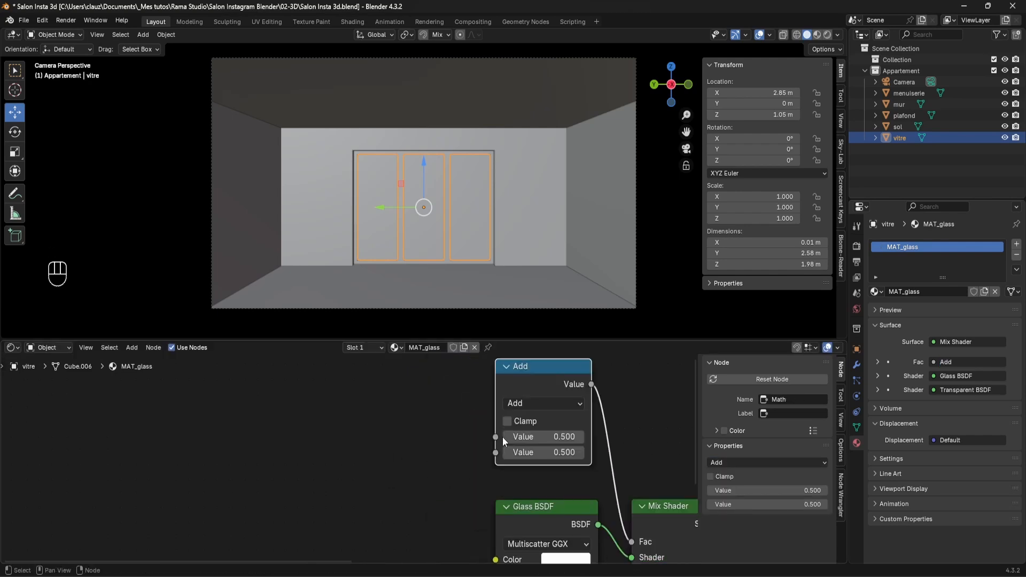
left_click_drag(496, 437, 429, 397)
type("light path")
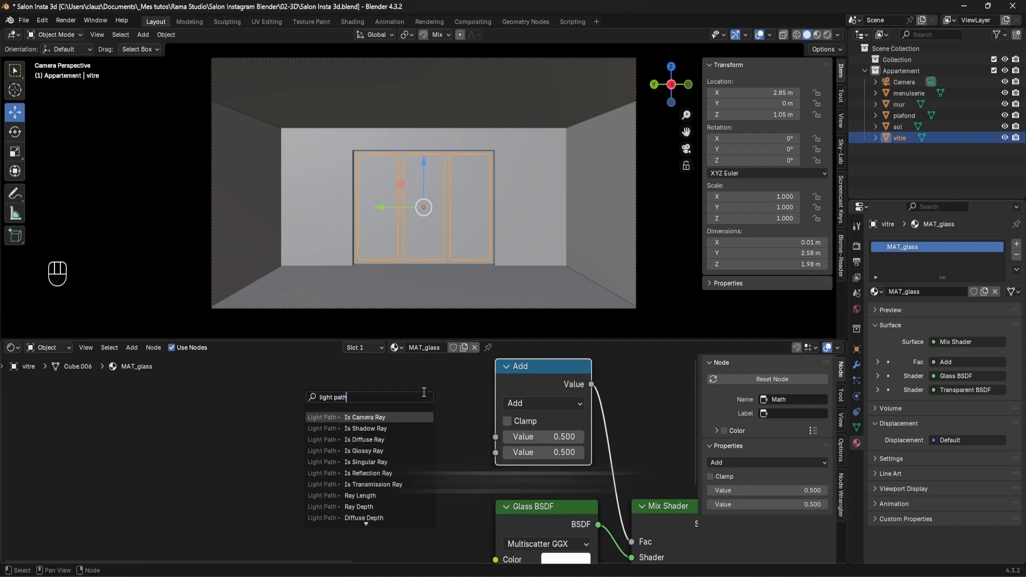
left_click(379, 428)
left_click(378, 430)
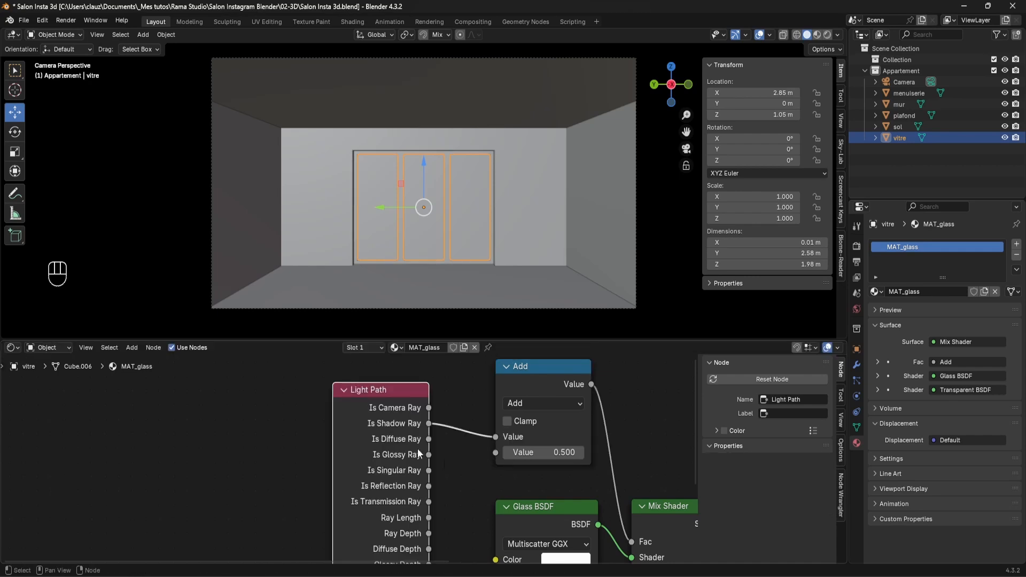
left_click_drag(432, 445, 495, 453)
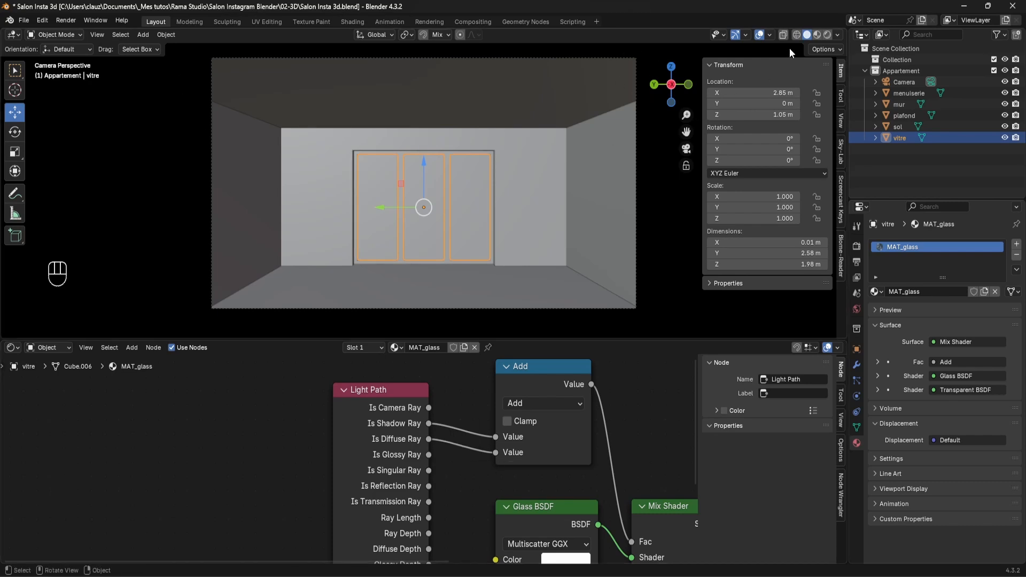
Check the glass panes in rendered shading, and return to solid shading with the mur walls selected
left_click(827, 35)
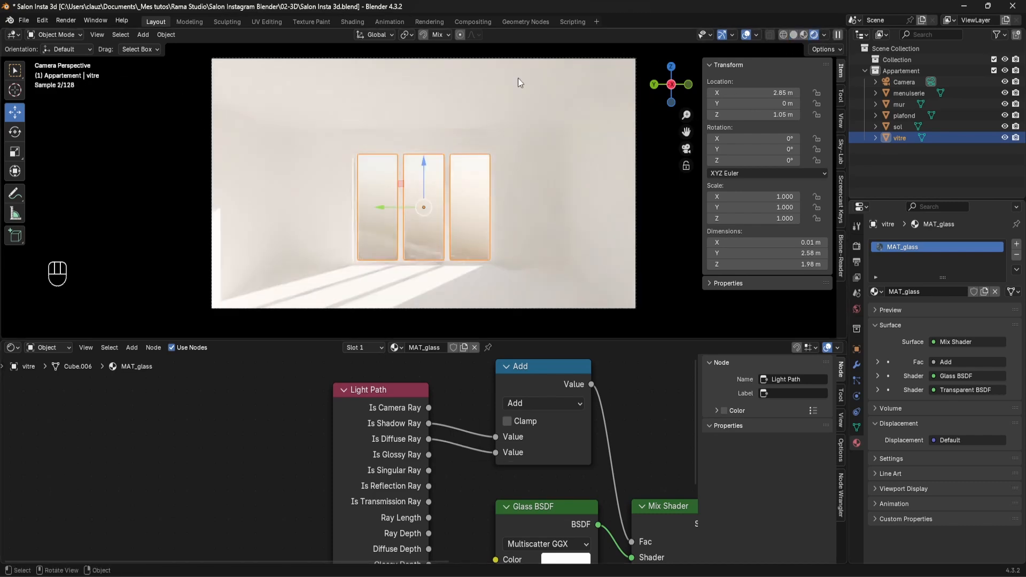
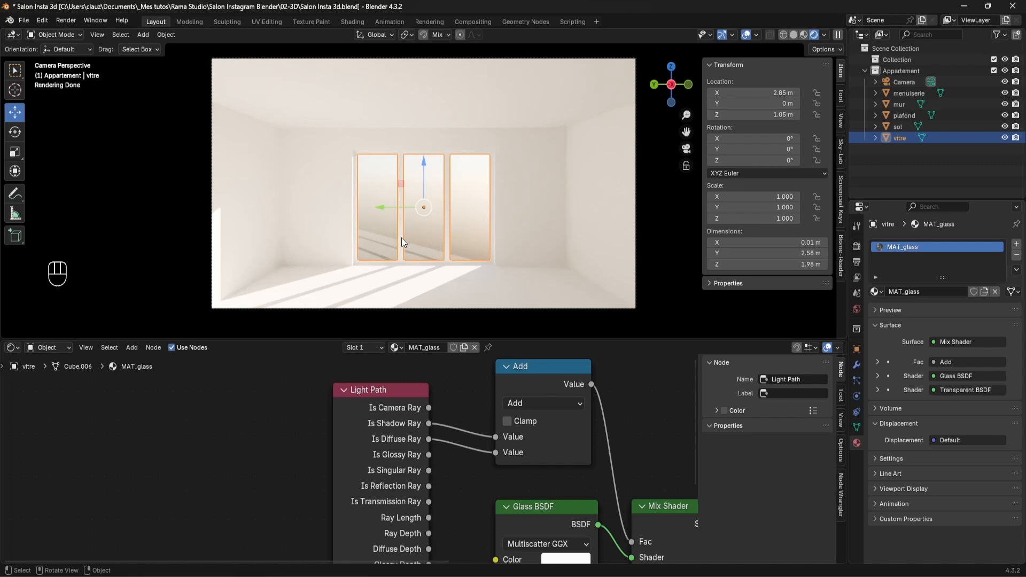
left_click(795, 37)
left_click(565, 148)
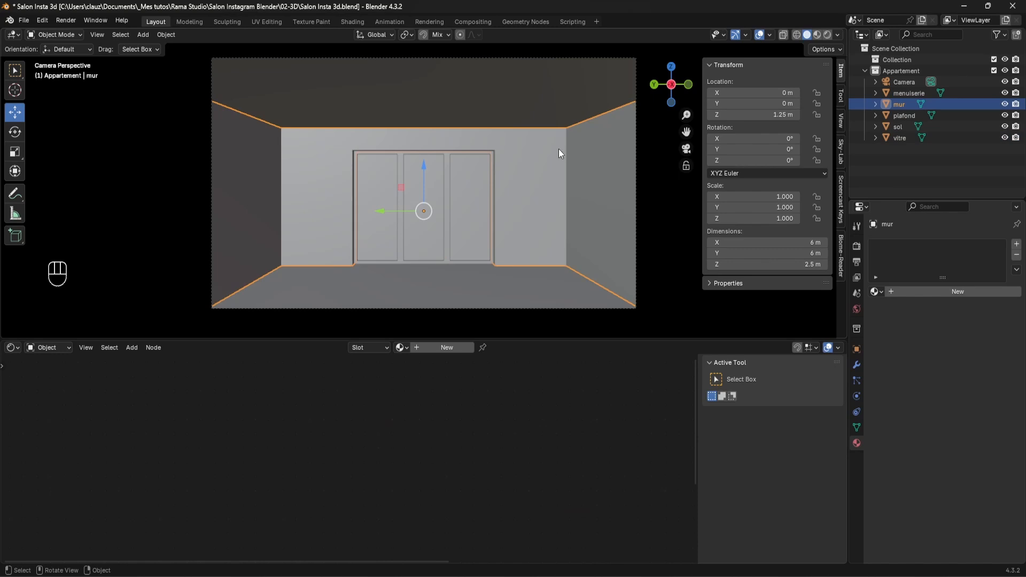
Switch to Firefox and search the web for "cc0 texture"
left_click(218, 573)
left_click(276, 26)
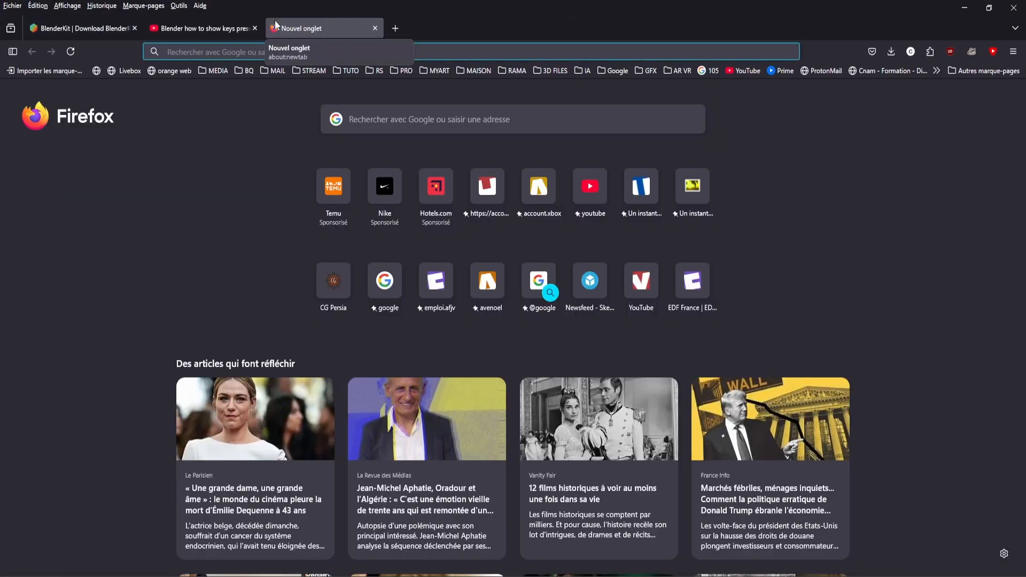
type("cc0")
key("Return")
left_click(168, 105)
type("texture")
key("Return")
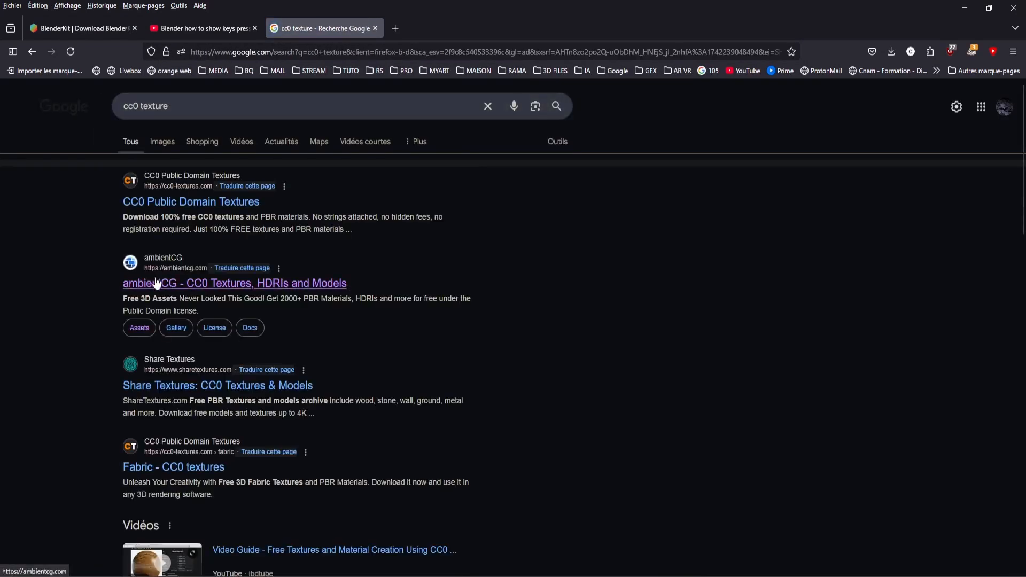
Search ambientCG for wood and download the Wood Floor 051 material as a 2K-JPG zip
left_click(157, 283)
left_click(323, 376)
type("wood")
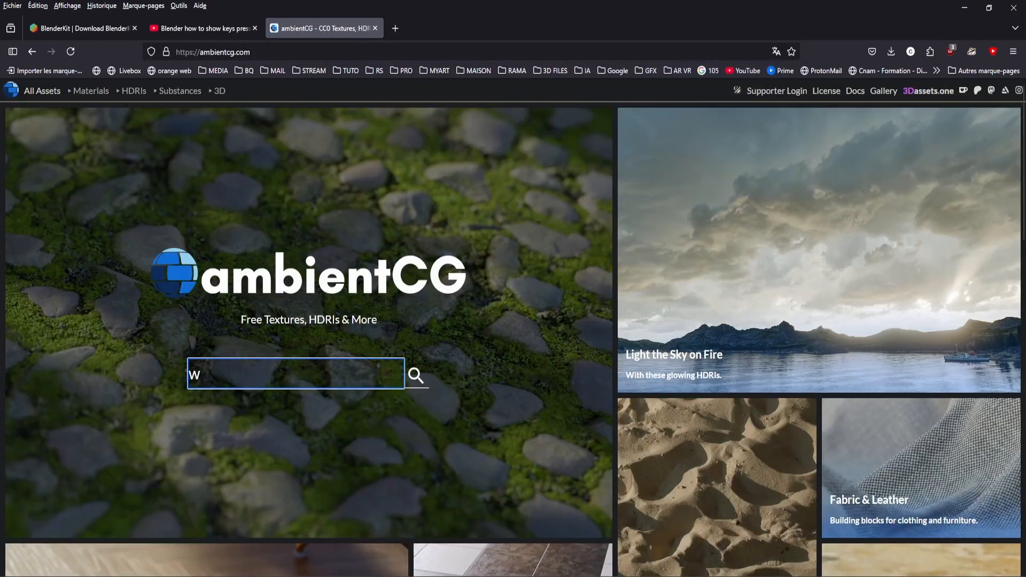
key("Return")
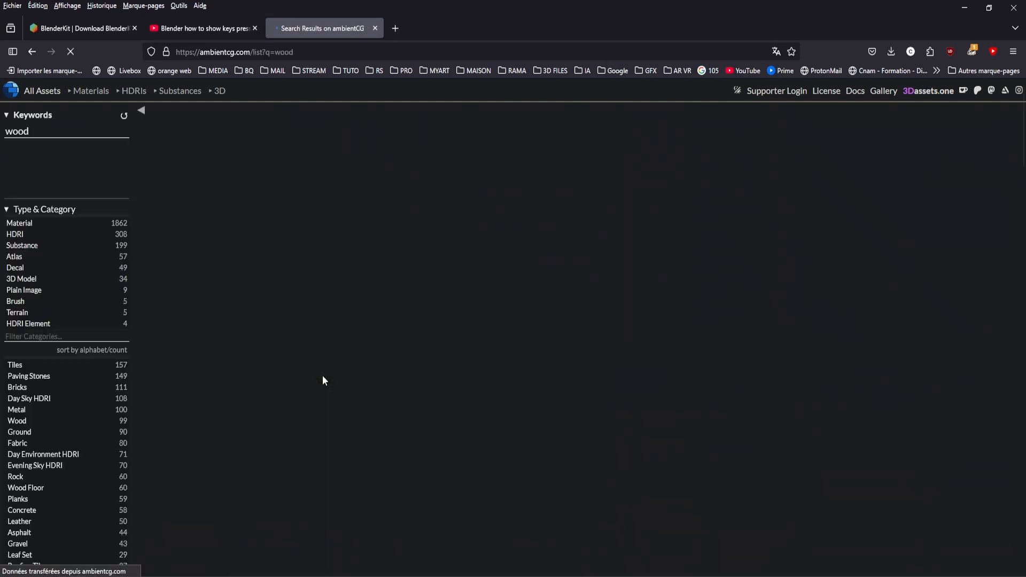
left_click(338, 258)
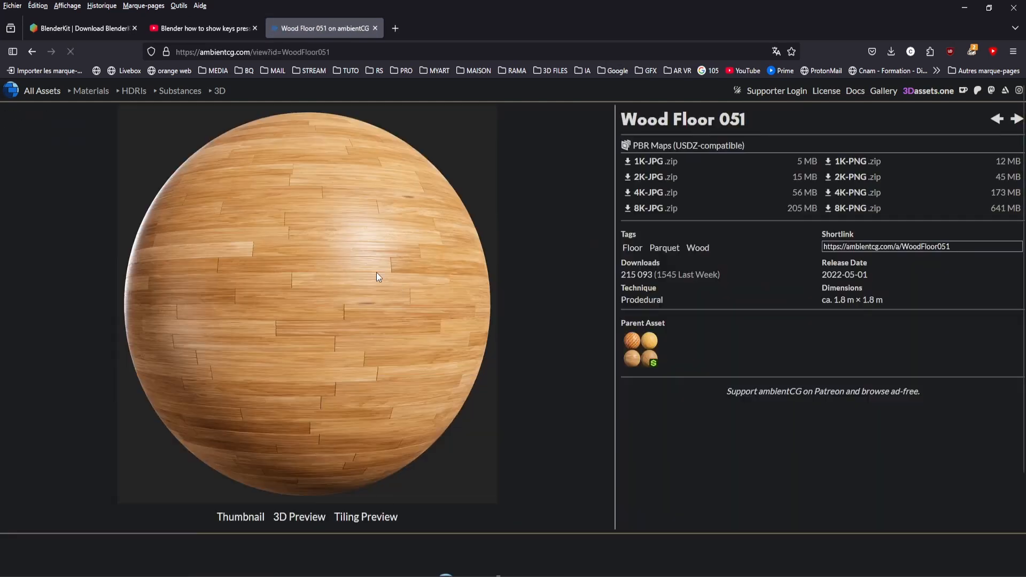
left_click(652, 181)
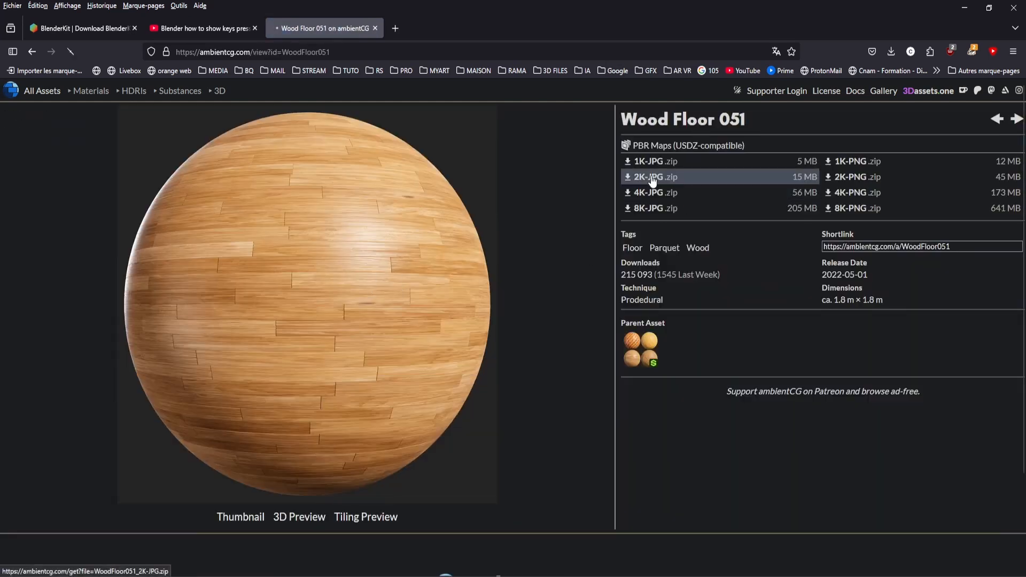
key("Return")
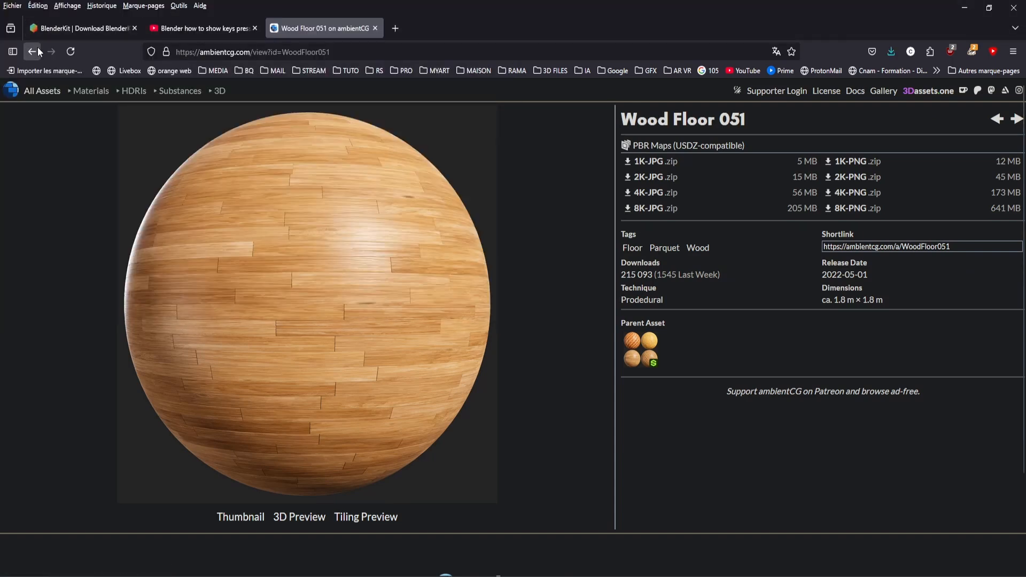
Search ambientCG for wall and download the Wallpaper 002 A material as a 2K-JPG zip
left_click(34, 50)
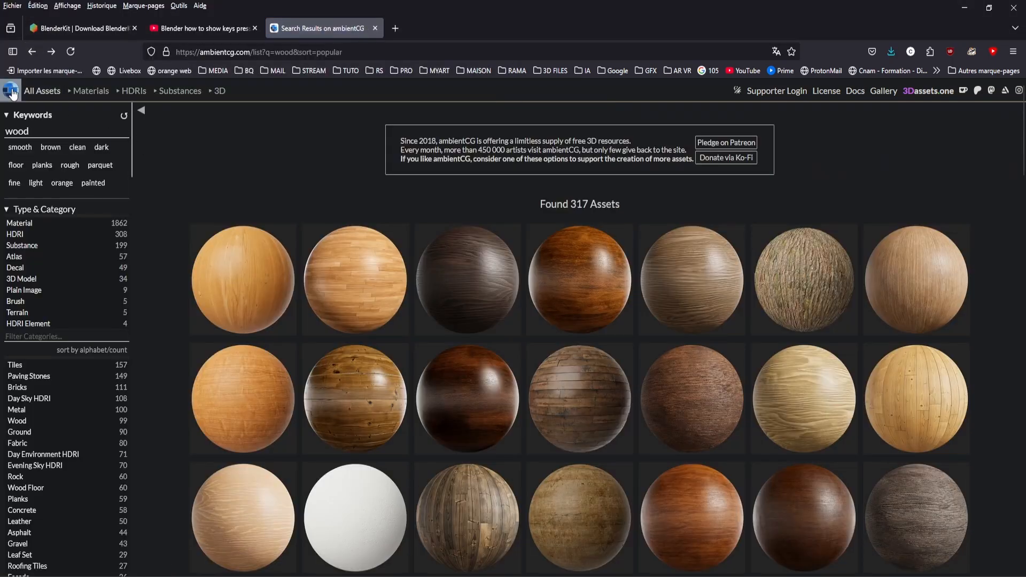
left_click(42, 91)
left_click(251, 370)
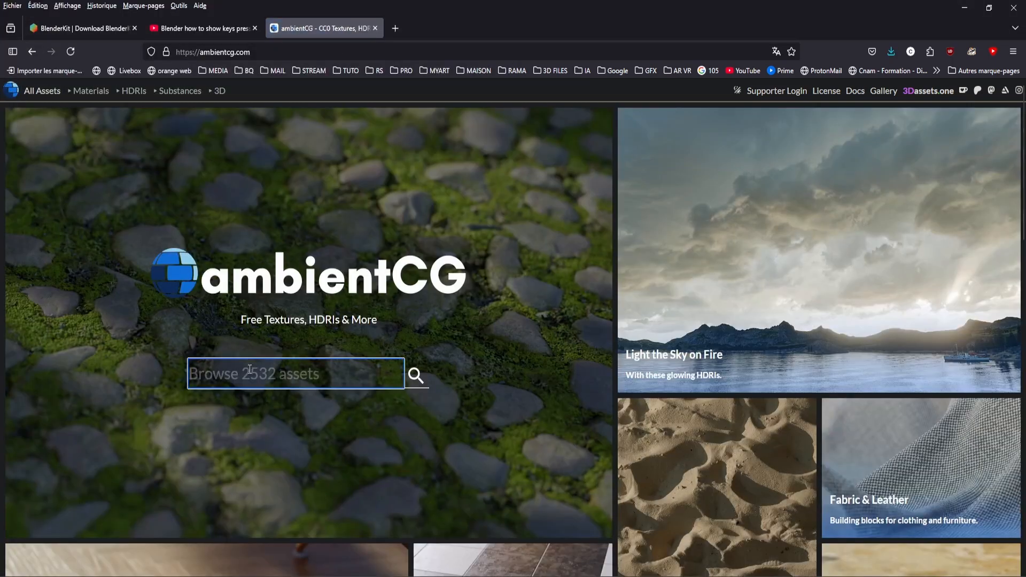
type("wall")
key("Return")
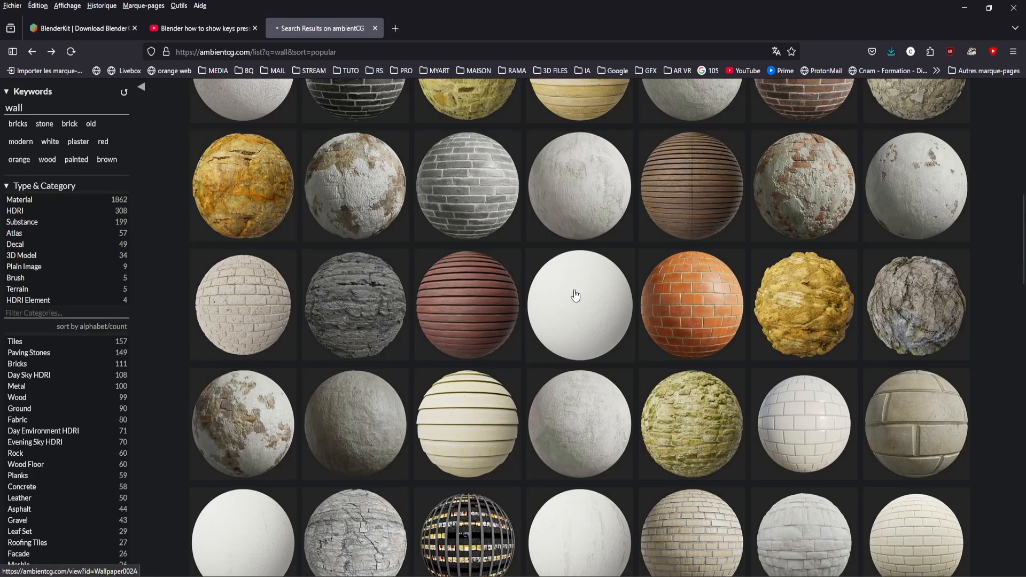
left_click(575, 295)
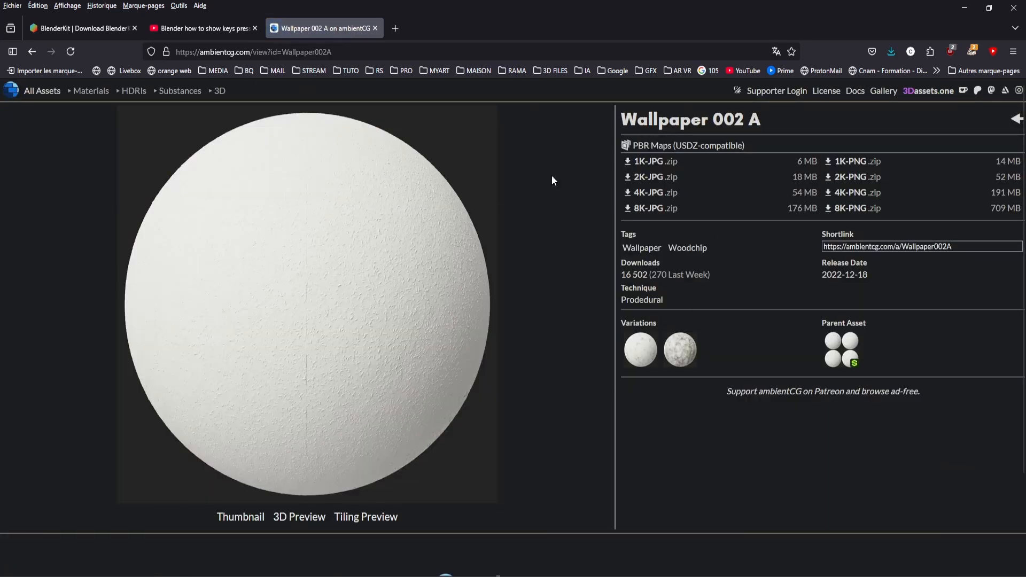
left_click(655, 177)
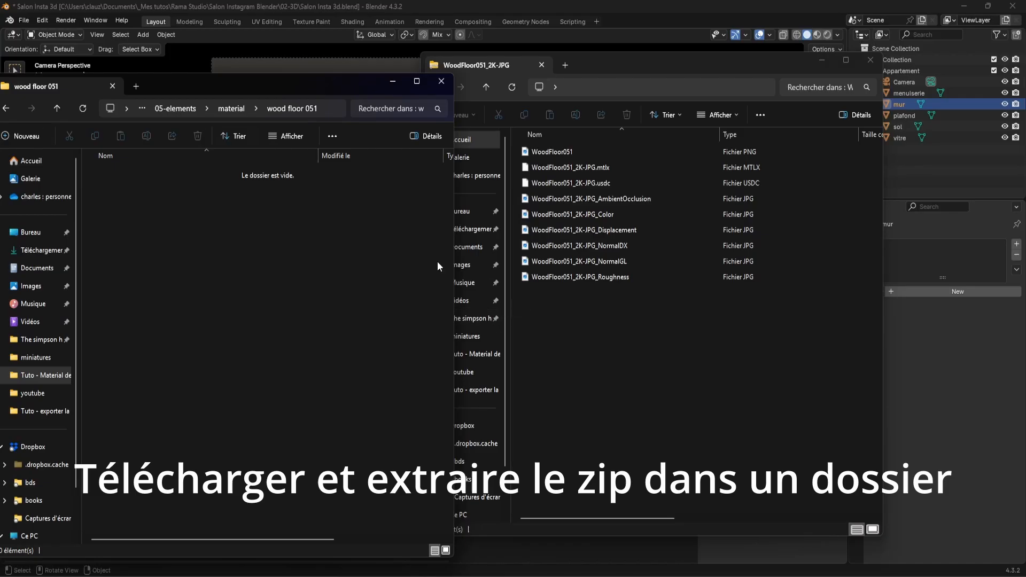
In File Explorer, select the extracted WoodFloor051 2K-JPG files for transfer into the empty wood floor 051 material folder
left_click_drag(600, 319, 533, 167)
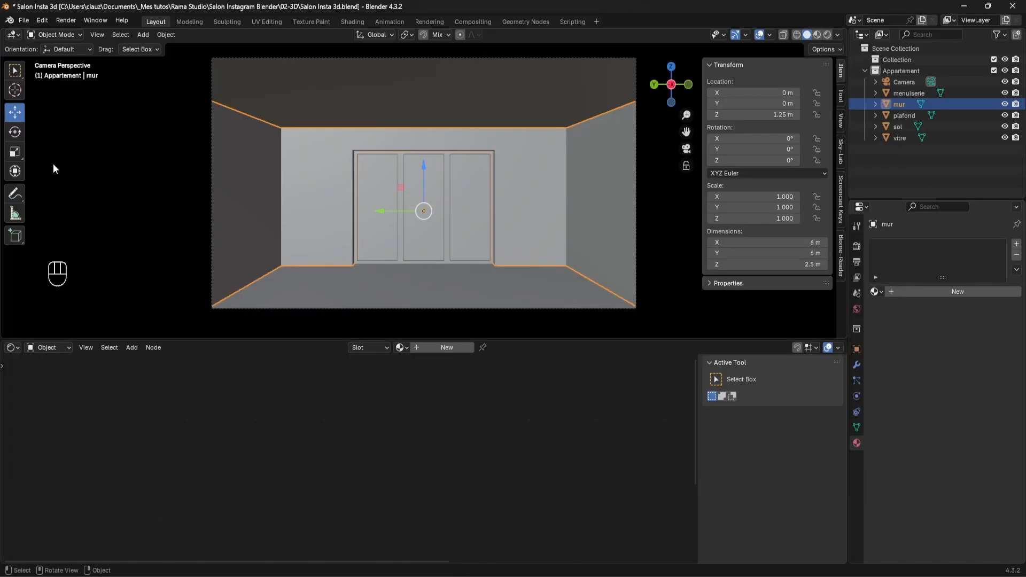
Switch back to Blender and check the Node Wrangler add-on's status in the preferences
left_click(41, 20)
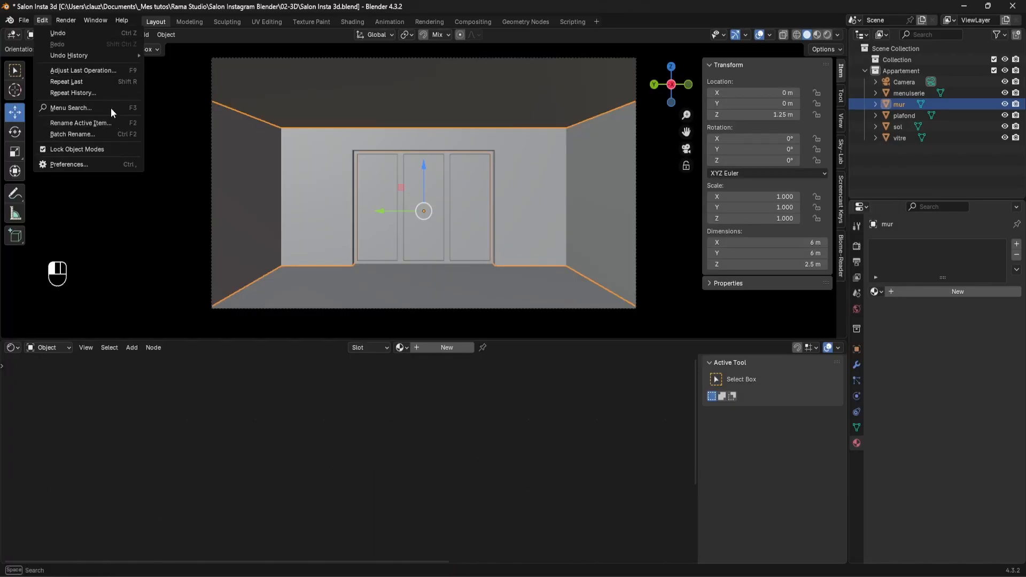
left_click(81, 162)
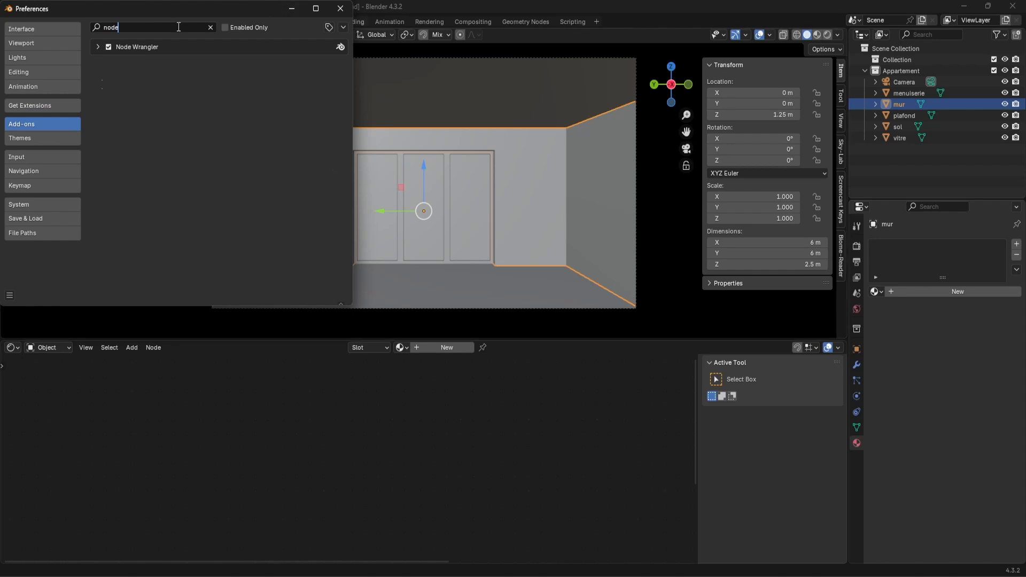
left_click(340, 9)
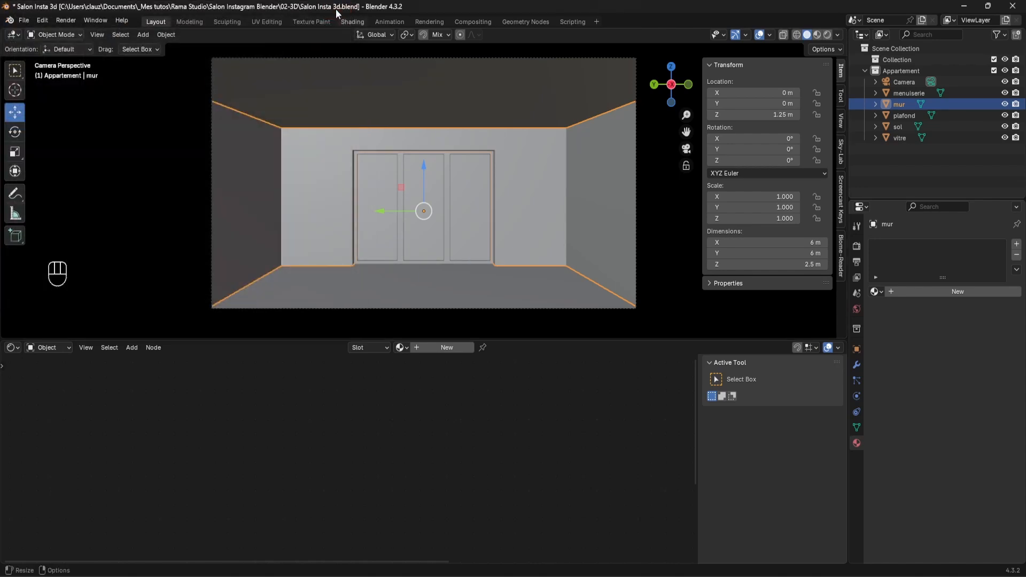
Create a new material on the floor object sol and name it MAT_woodplanks
left_click(490, 274)
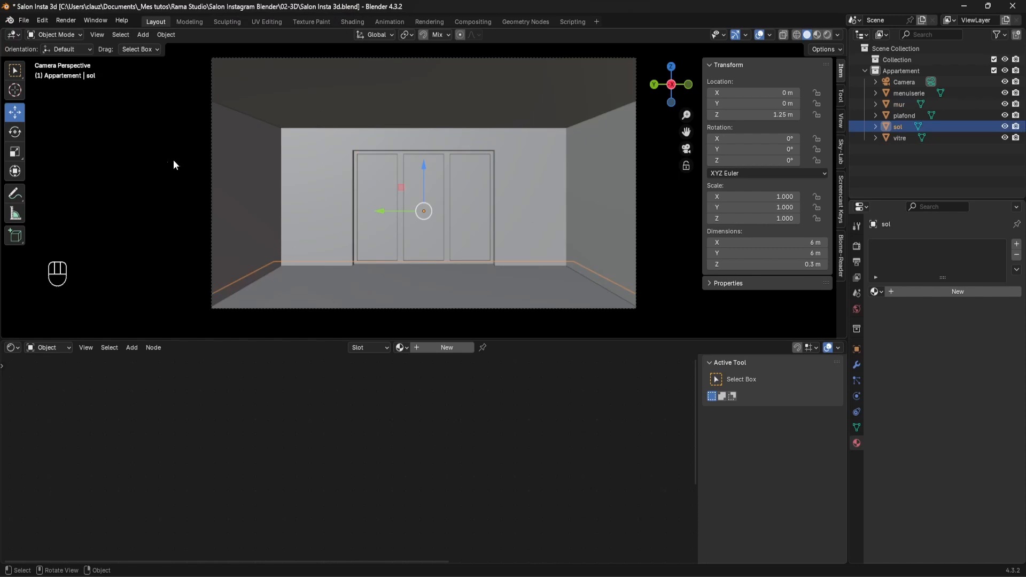
left_click(957, 293)
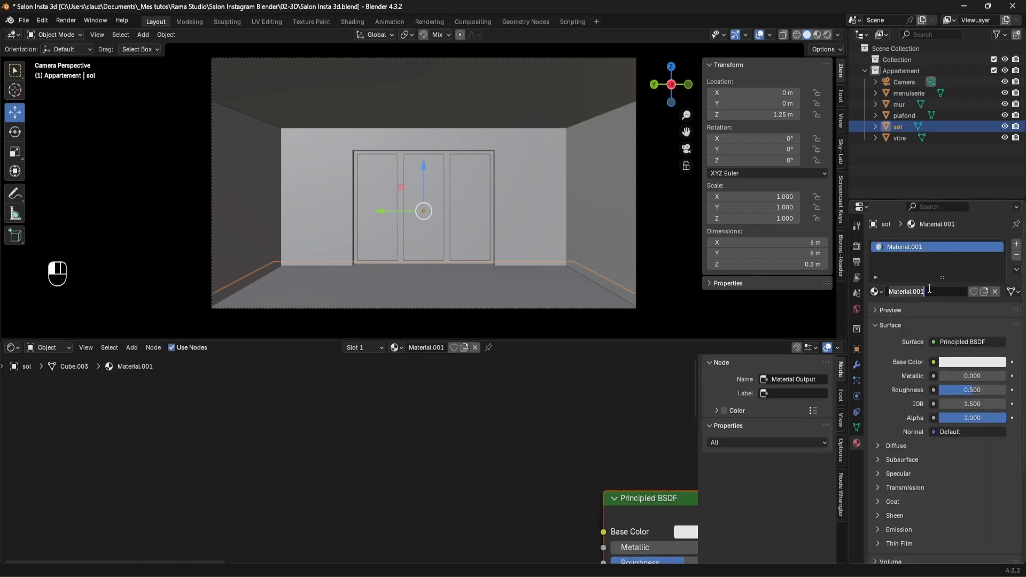
key("ctrl+a")
key("BackSpace")
type("MAT_woodplanks")
key("Return")
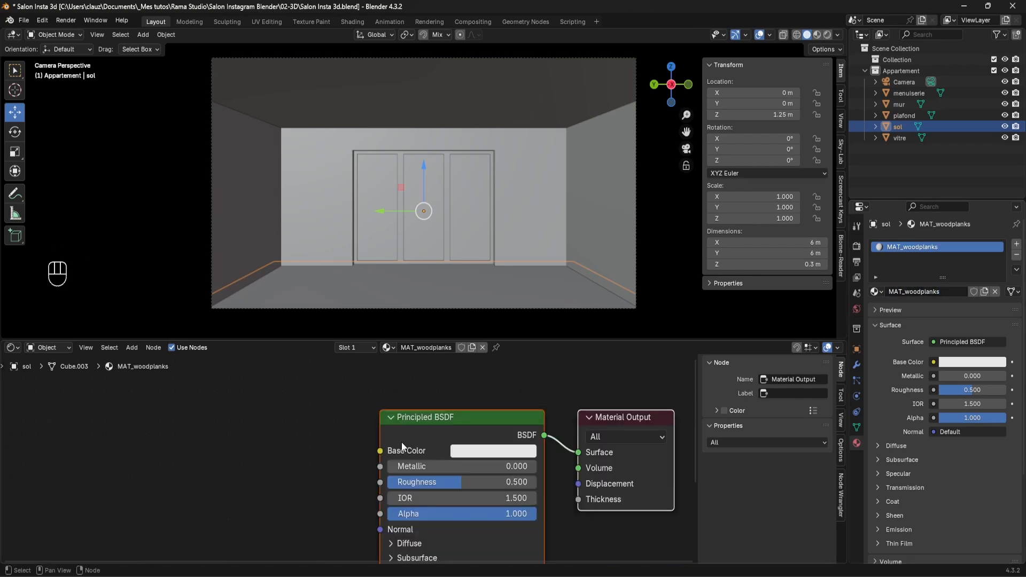
Use Principled Texture Setup on the floor's shader with the WoodFloor051 AmbientOcclusion, Roughness, NormalGL, Displacement and Color maps from the wood floor 051 folder
left_click(451, 422)
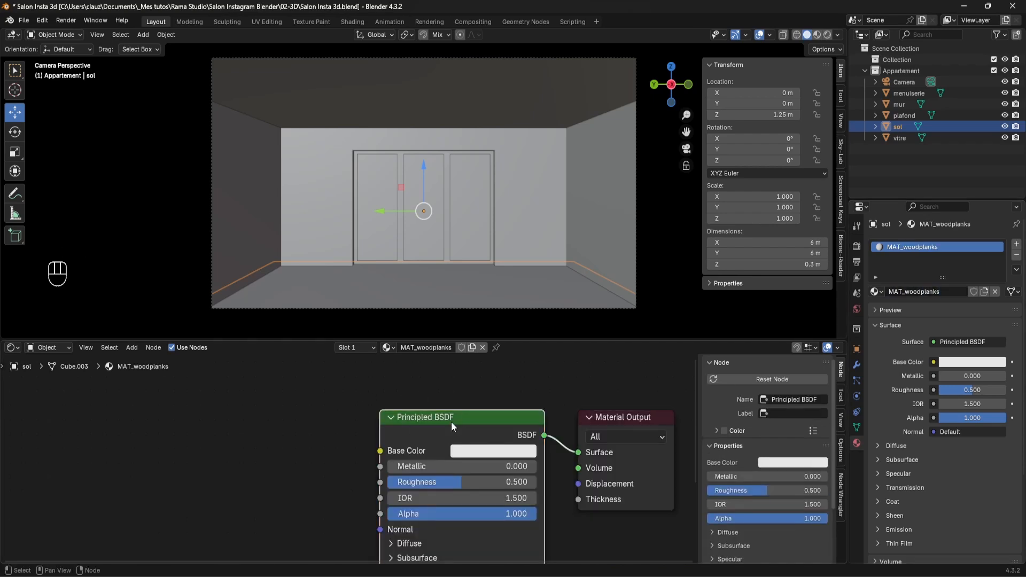
key("ctrl+shift+t")
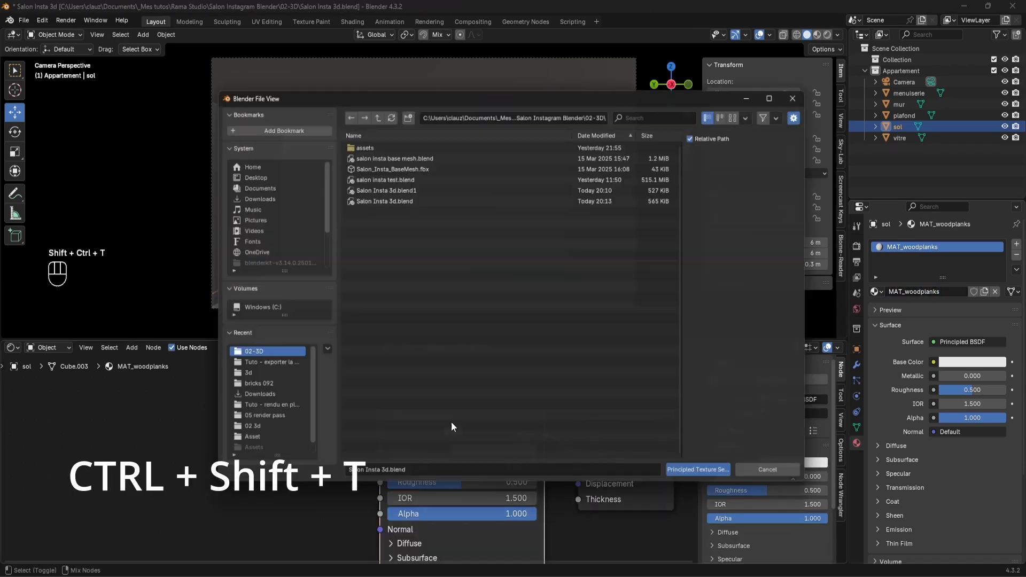
left_click(374, 110)
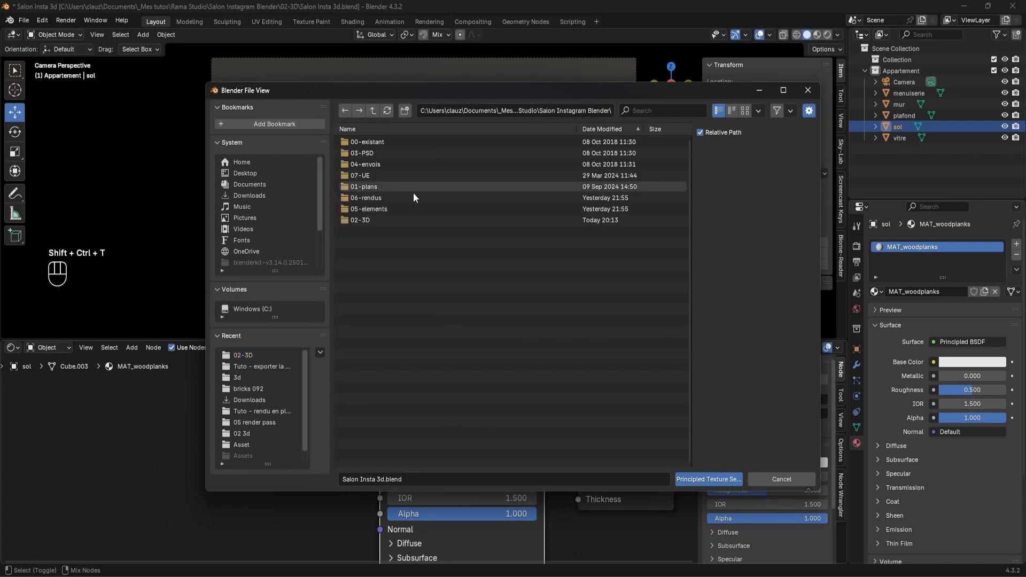
double_click(388, 208)
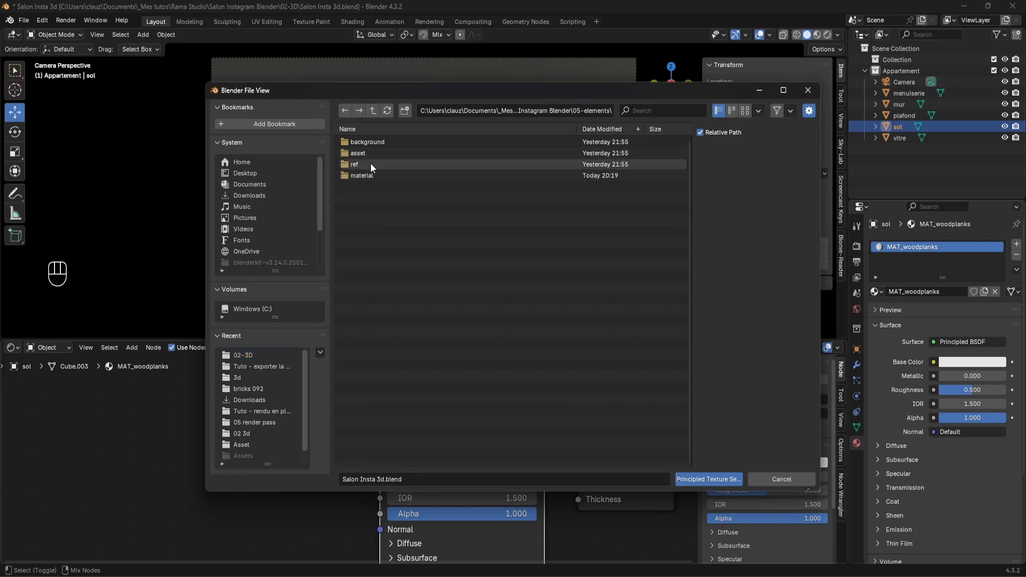
double_click(364, 176)
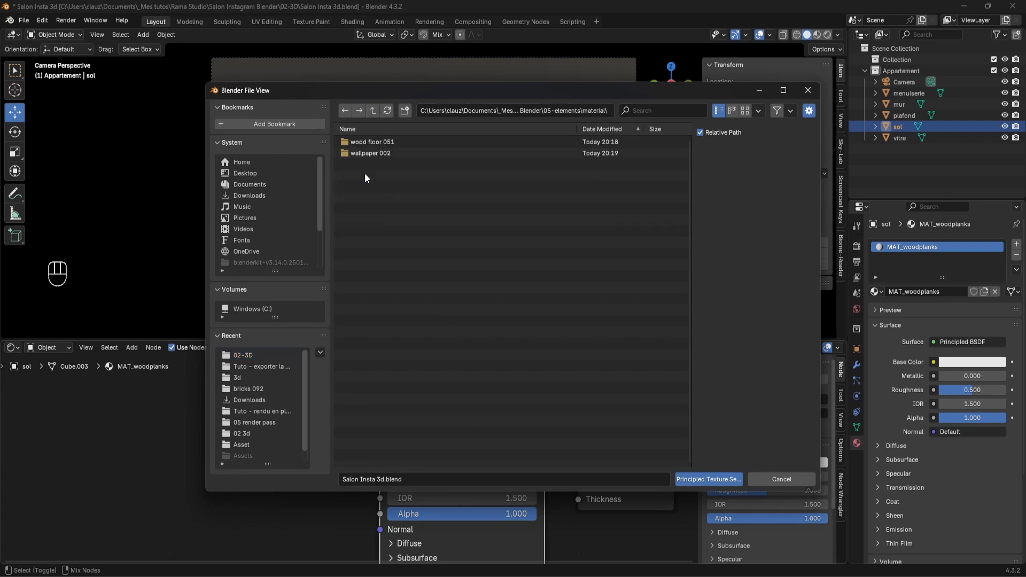
double_click(384, 140)
left_click(463, 141)
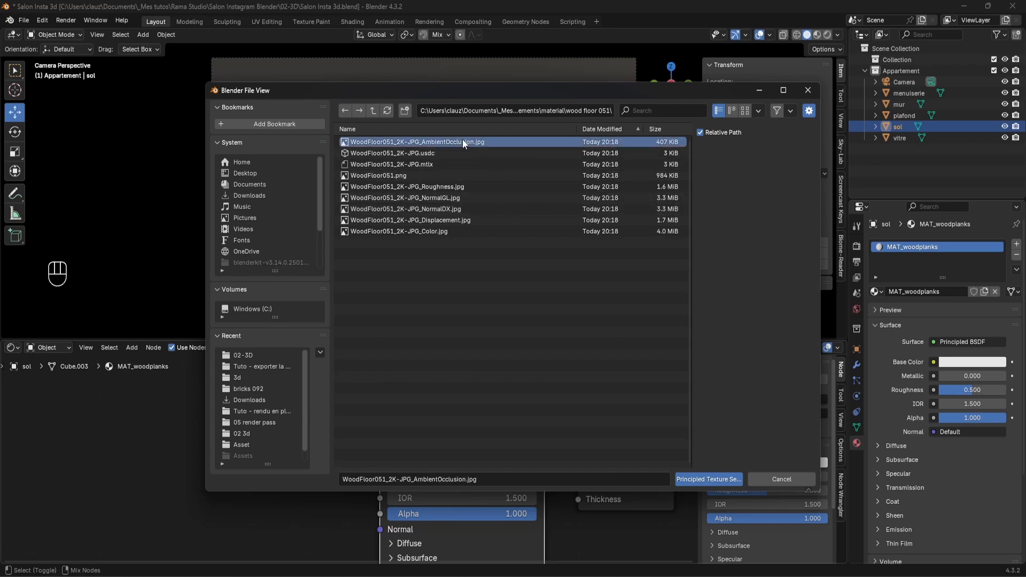
left_click(448, 187, "ctrl")
left_click(455, 199, "ctrl")
left_click(454, 220, "ctrl")
left_click(433, 232, "ctrl")
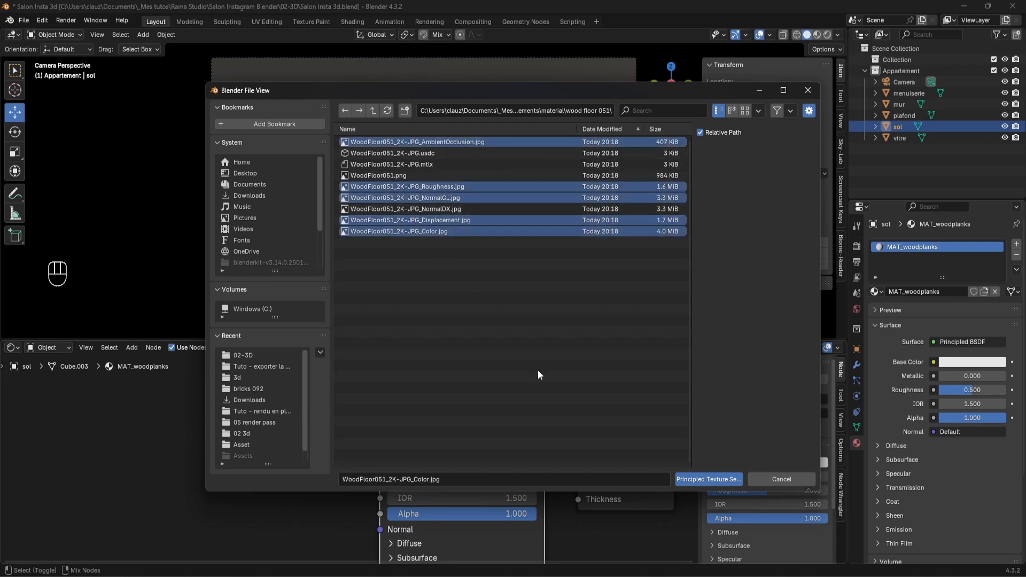
left_click(706, 477)
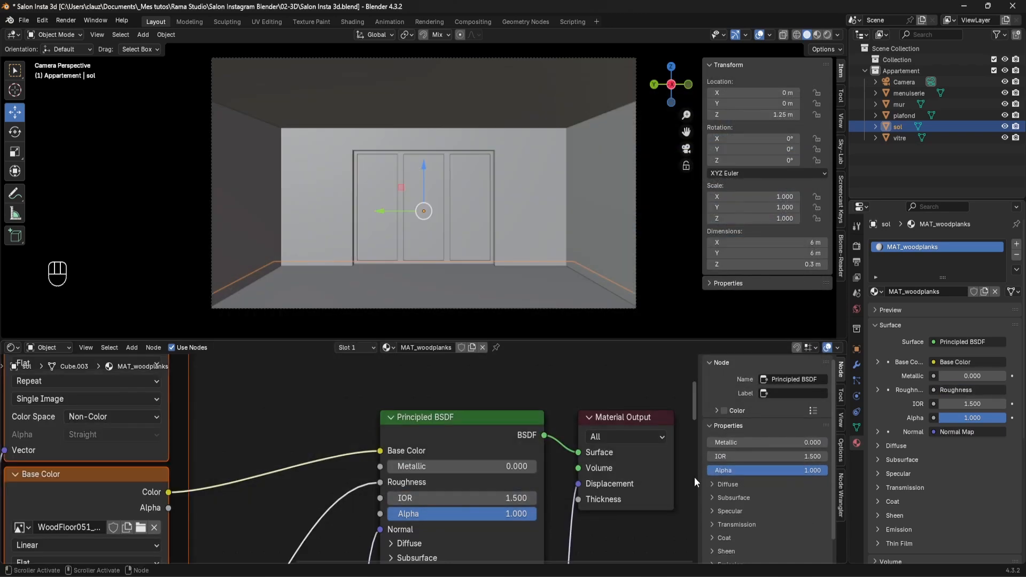
Show the room in Material Preview shading and cut the link into the floor material's Displacement output
left_click(817, 36)
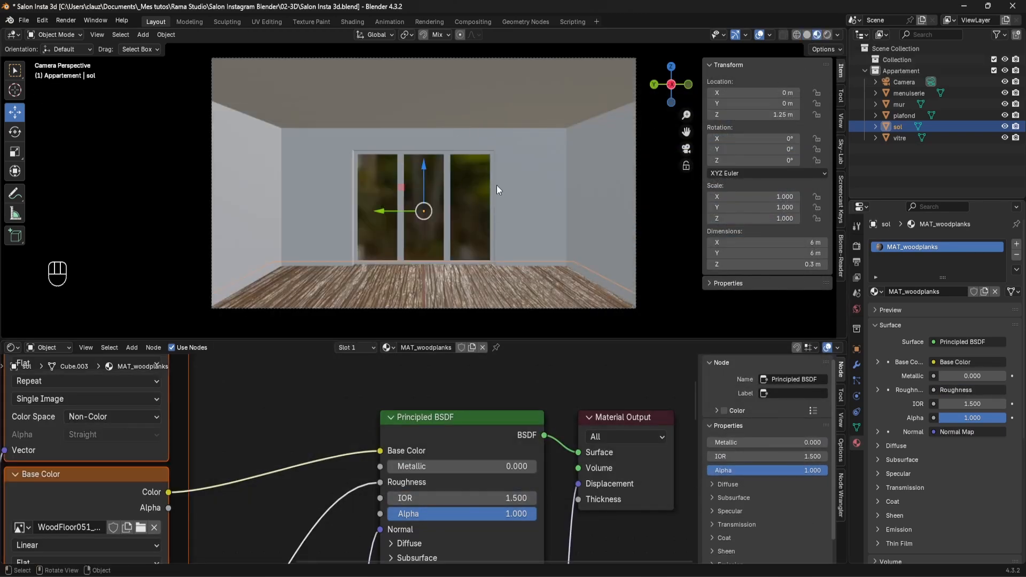
scroll(464, 406, "down", 5)
middle_click_drag(529, 490, 523, 373)
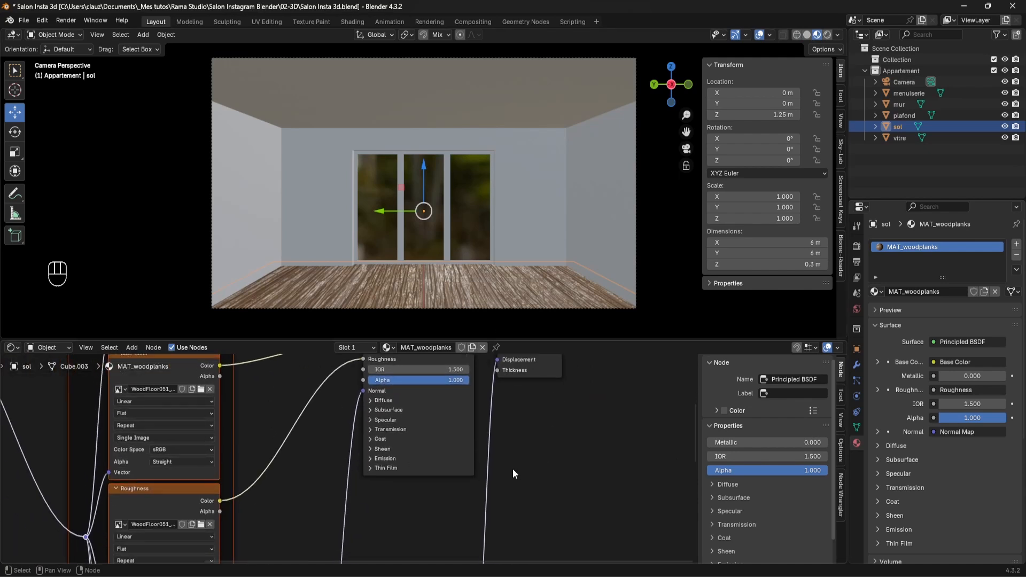
key("ctrl")
right_click_drag(465, 492, 524, 511, "ctrl")
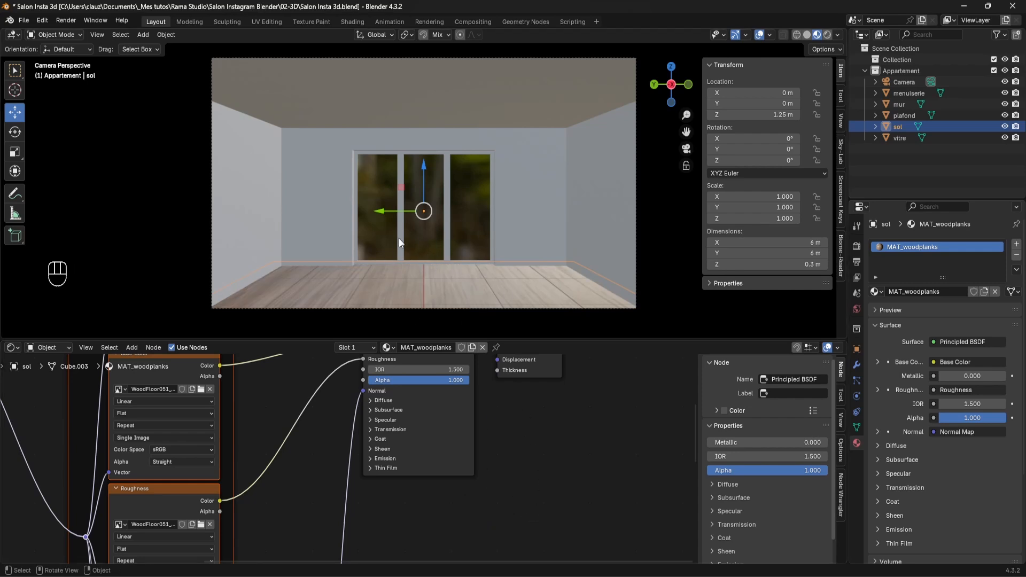
Hide the ceiling object plafond to inspect the wood floor from above
middle_click_drag(445, 245, 541, 246)
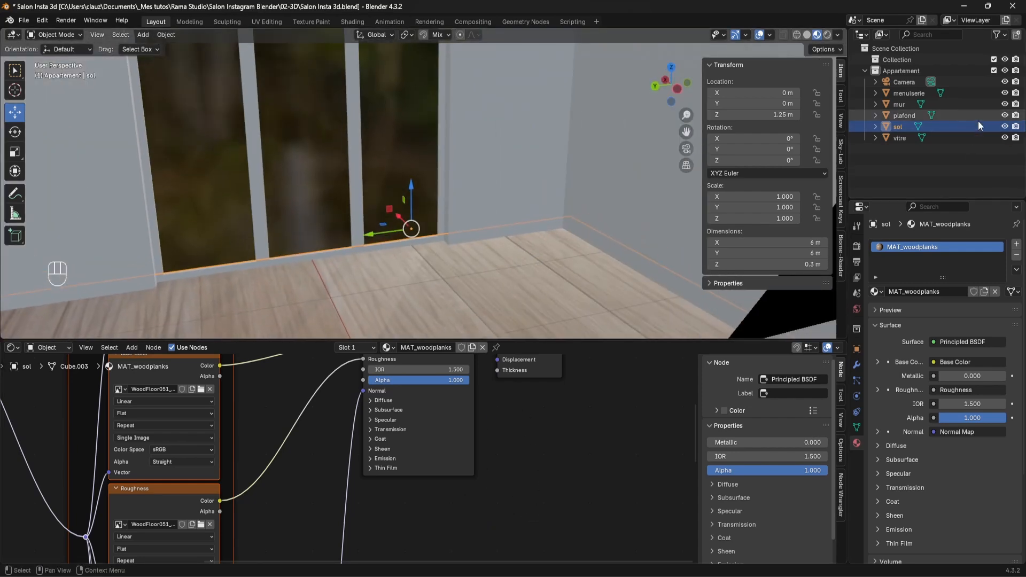
left_click(1005, 115)
middle_click_drag(514, 202, 509, 240)
scroll(511, 240, "down", 5)
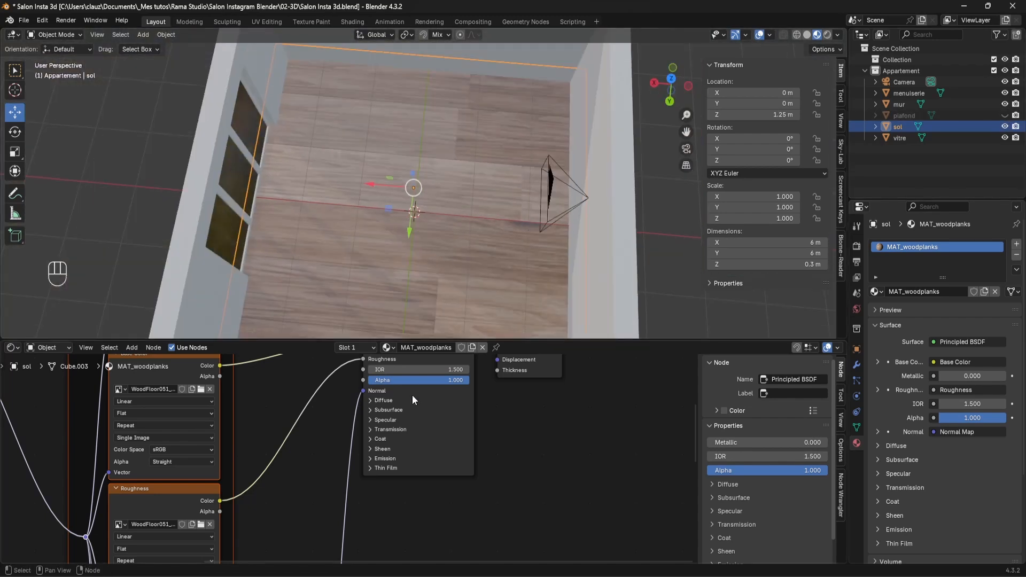
scroll(472, 238, "down", 4)
middle_click_drag(449, 215, 314, 172)
Add a Value node to the floor material and connect it to the Mapping node's Scale input
middle_click_drag(272, 453, 484, 453)
scroll(484, 454, "down", 2)
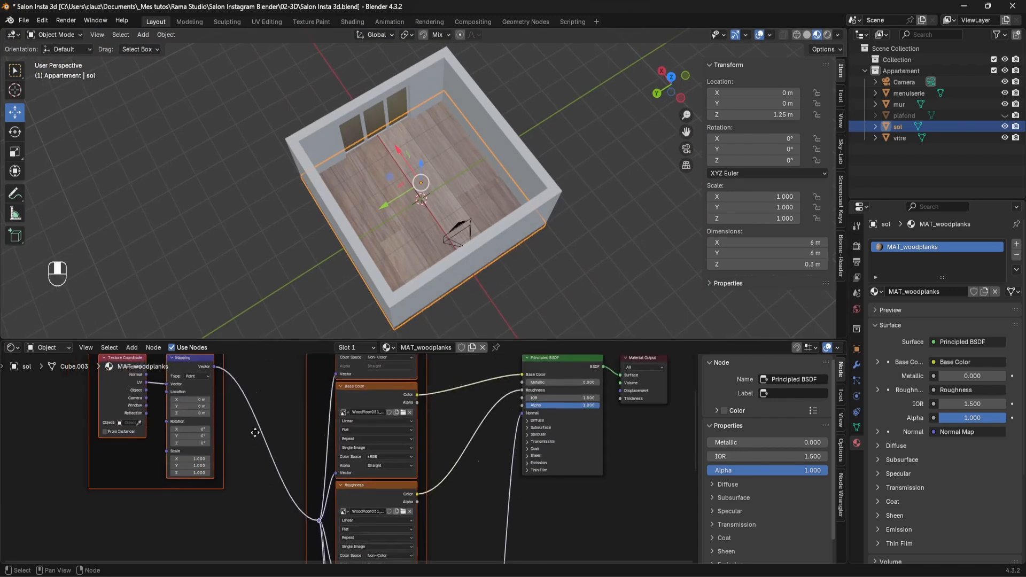
middle_click_drag(254, 432, 427, 433)
scroll(364, 454, "up", 4)
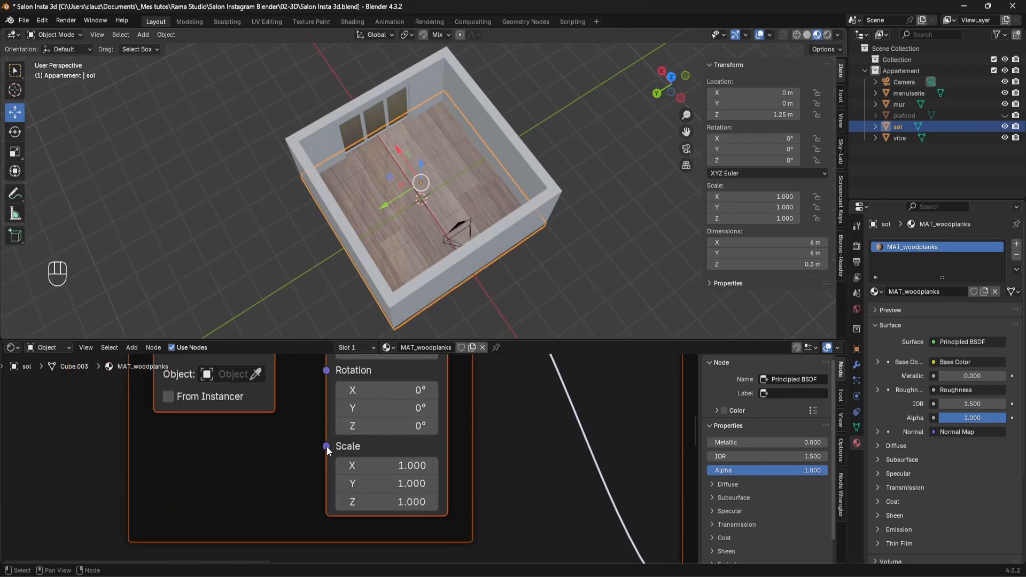
middle_click_drag(326, 447, 313, 454)
left_click_drag(312, 454, 258, 460)
type("value")
key("Return")
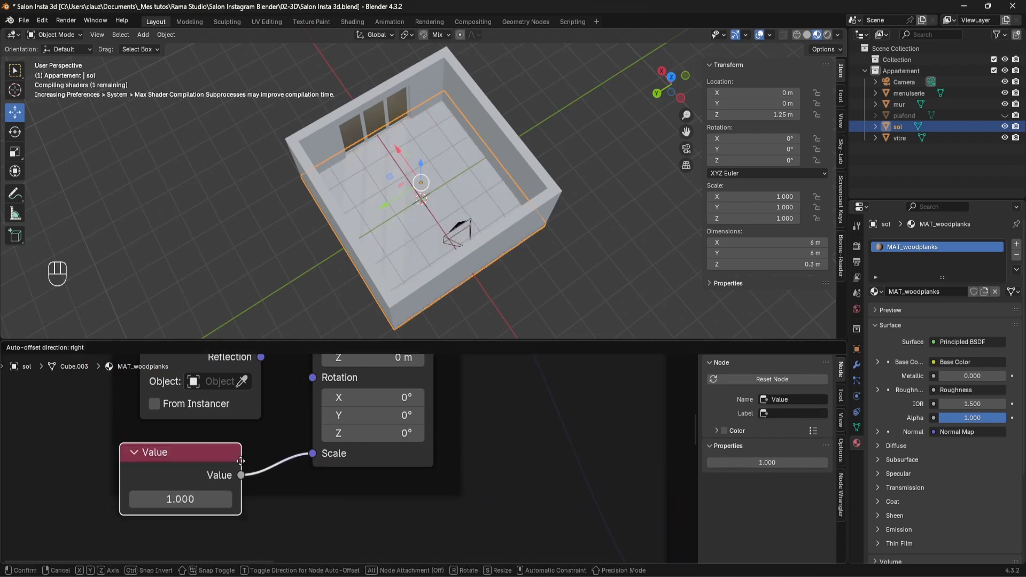
left_click(267, 445)
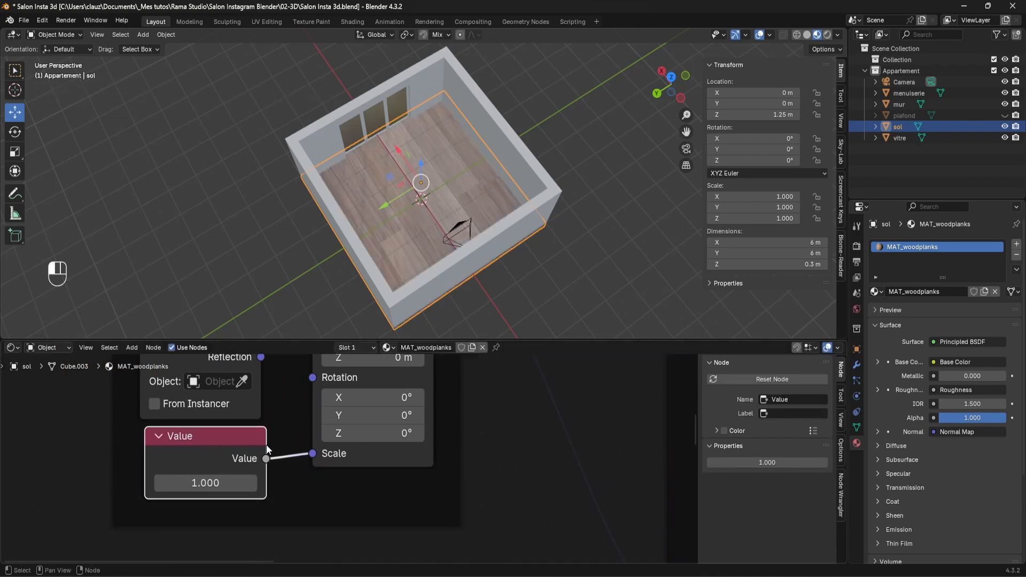
Try 2 in the Value node controlling the floor texture's scale, settle on 10 and inspect the planks
scroll(346, 274, "up", 5)
left_click(210, 483)
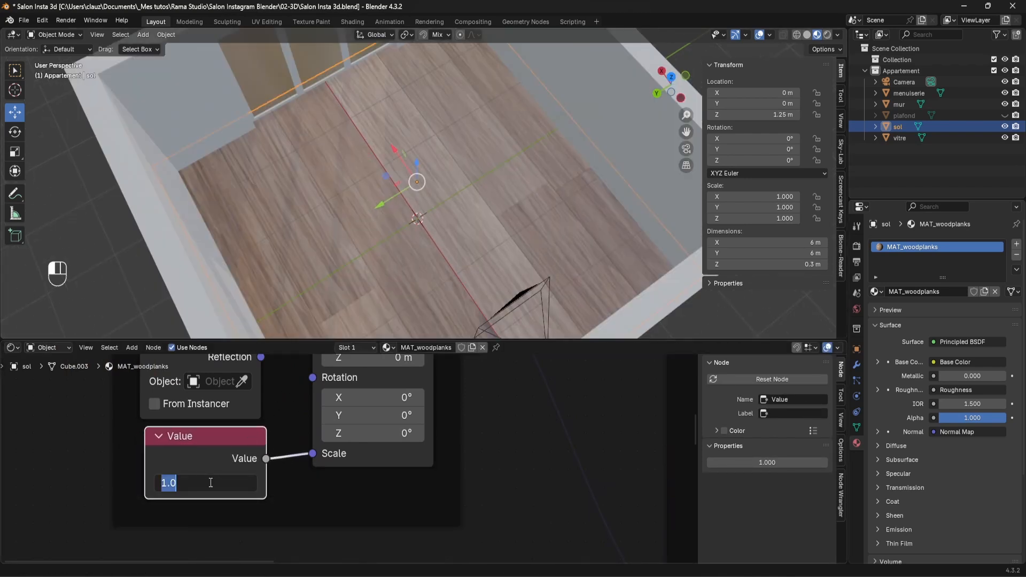
type("2")
key("Return")
left_click(209, 483)
type("10")
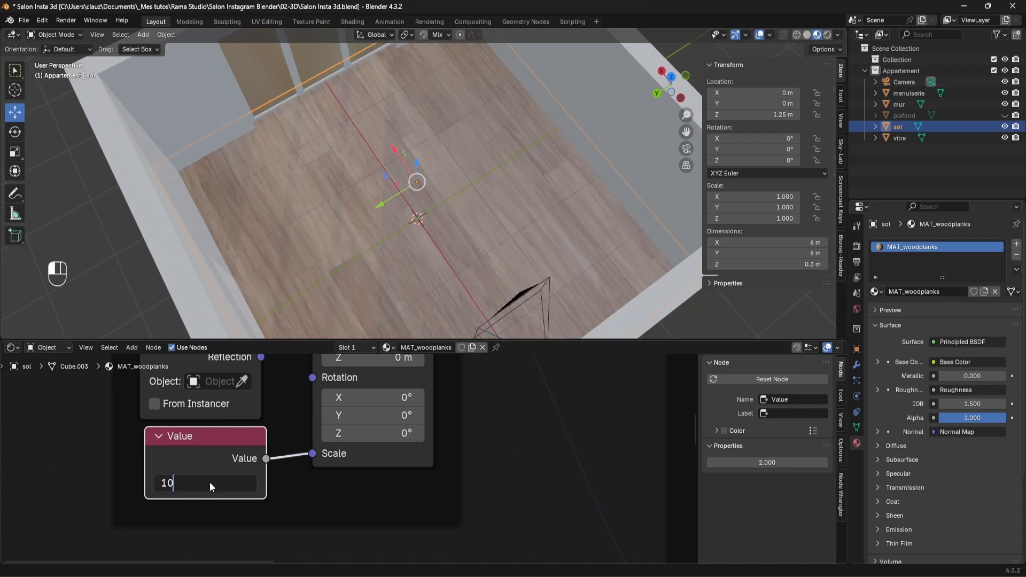
key("Return")
scroll(376, 245, "up", 2)
middle_click_drag(372, 249, 413, 206)
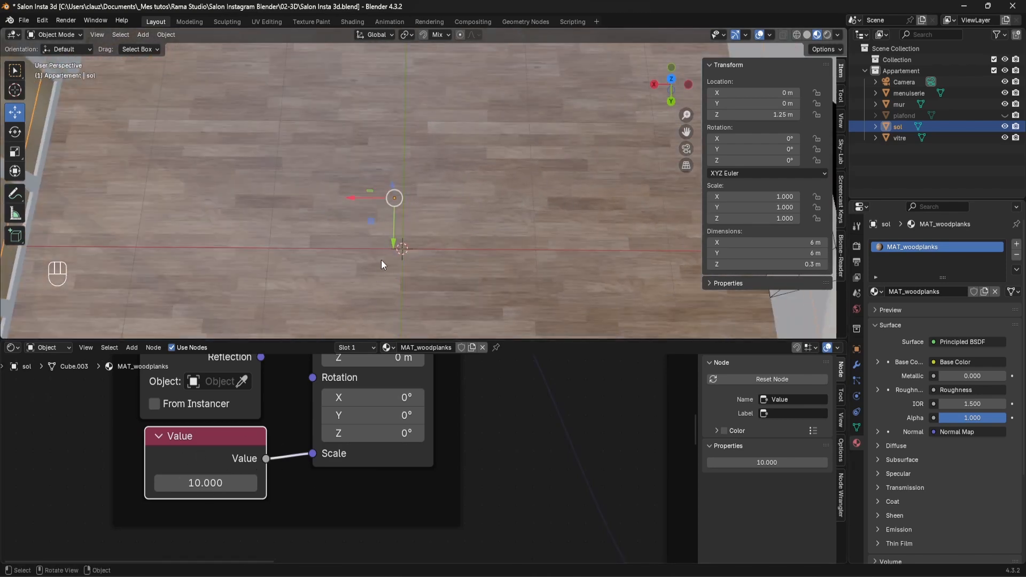
scroll(414, 245, "down", 6)
middle_click_drag(412, 222, 405, 138)
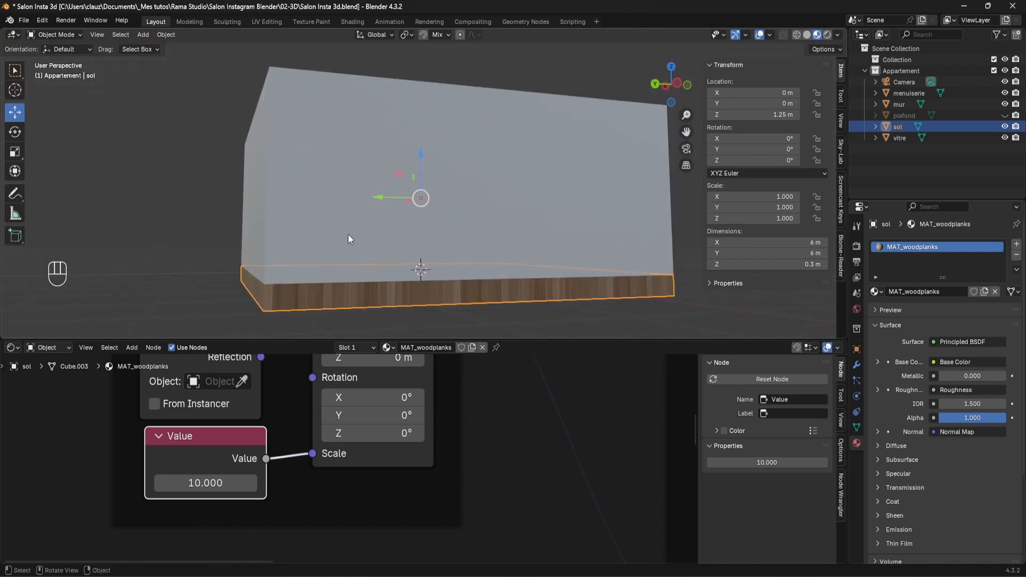
middle_click_drag(345, 200, 407, 220)
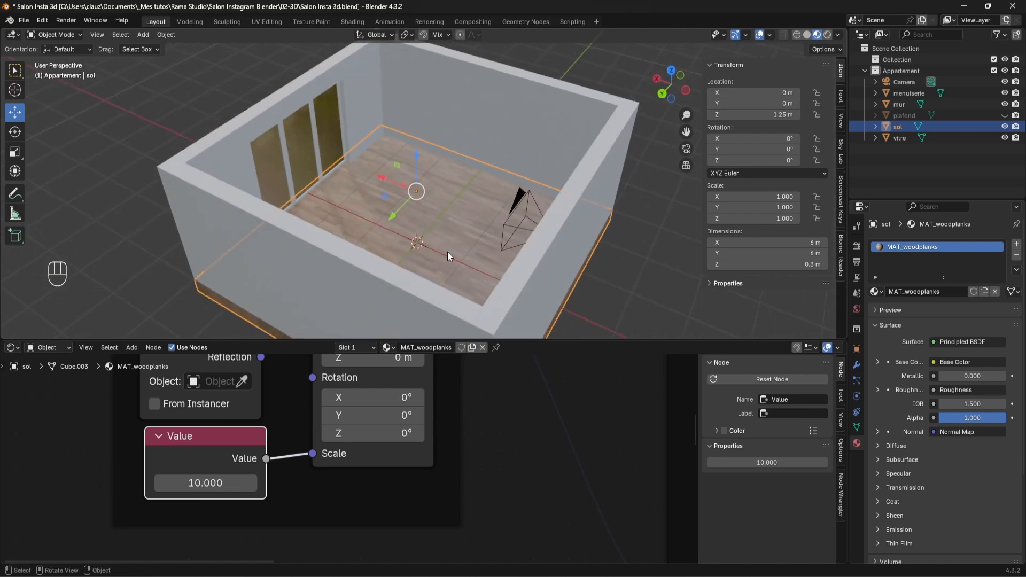
Unhide the ceiling object plafond and assign the existing MAT_woodplanks material to it
left_click(1005, 116)
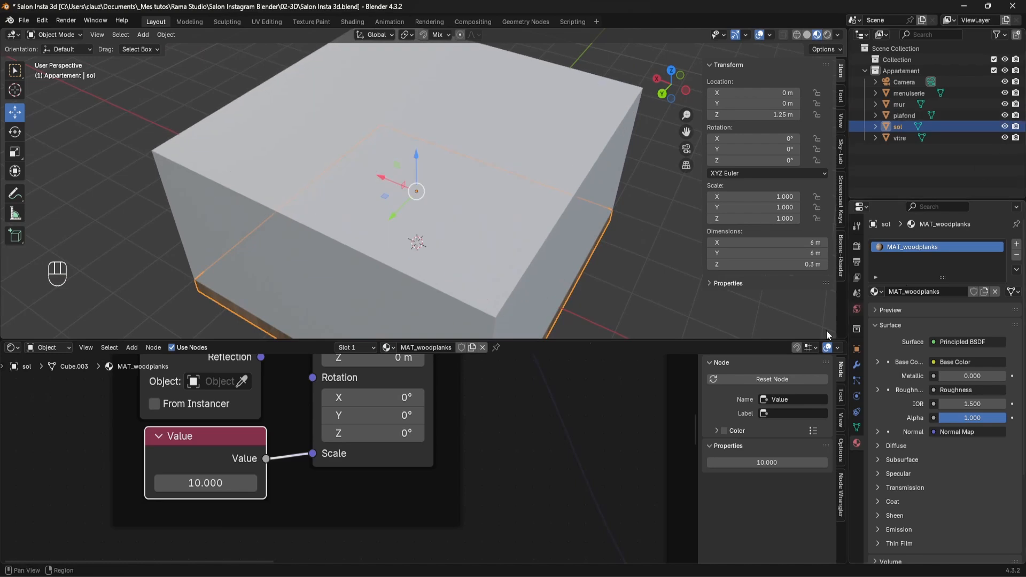
left_click(447, 194)
left_click(957, 292)
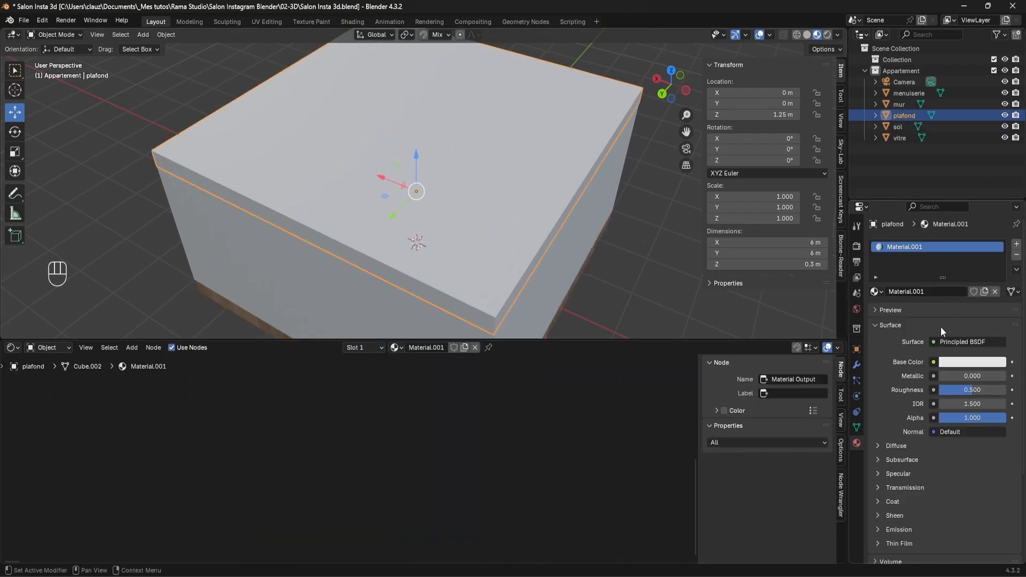
left_click(877, 292)
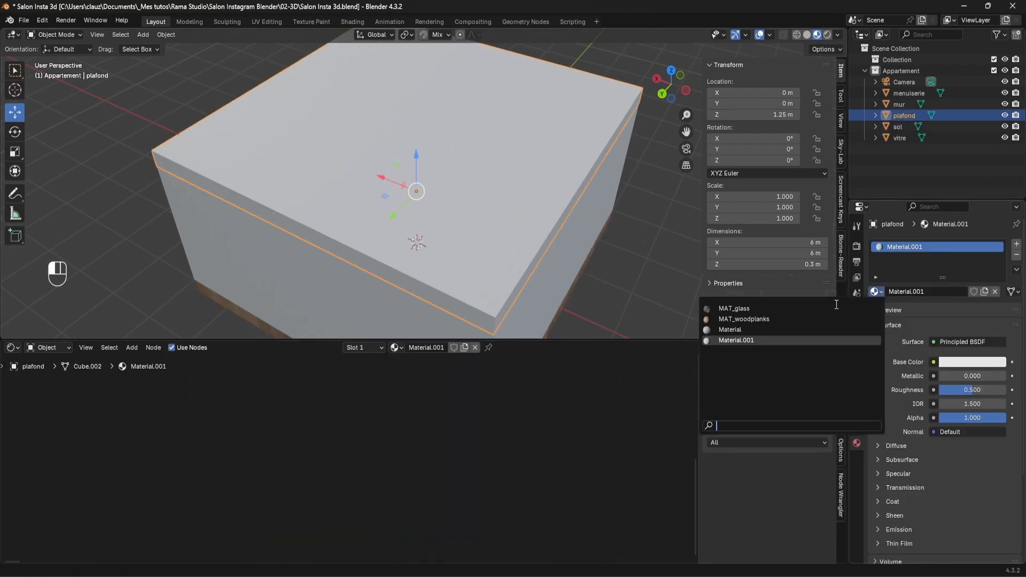
left_click(746, 319)
middle_click_drag(745, 319, 432, 185)
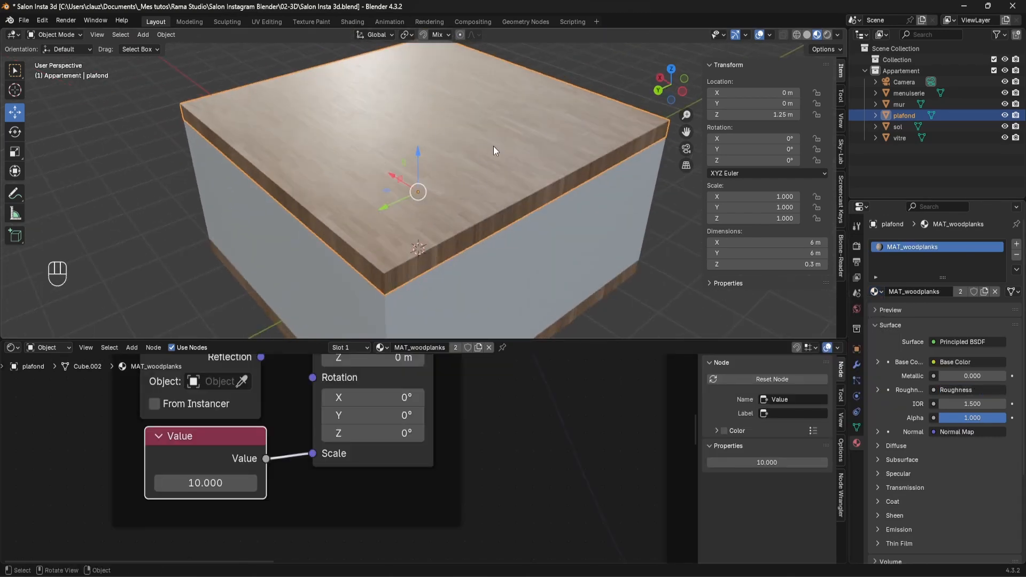
Hide the ceiling object again and save the file
left_click(1005, 115)
key("ctrl+s")
Create a new material on the wall object mur and name it MAT_walls
left_click(596, 198)
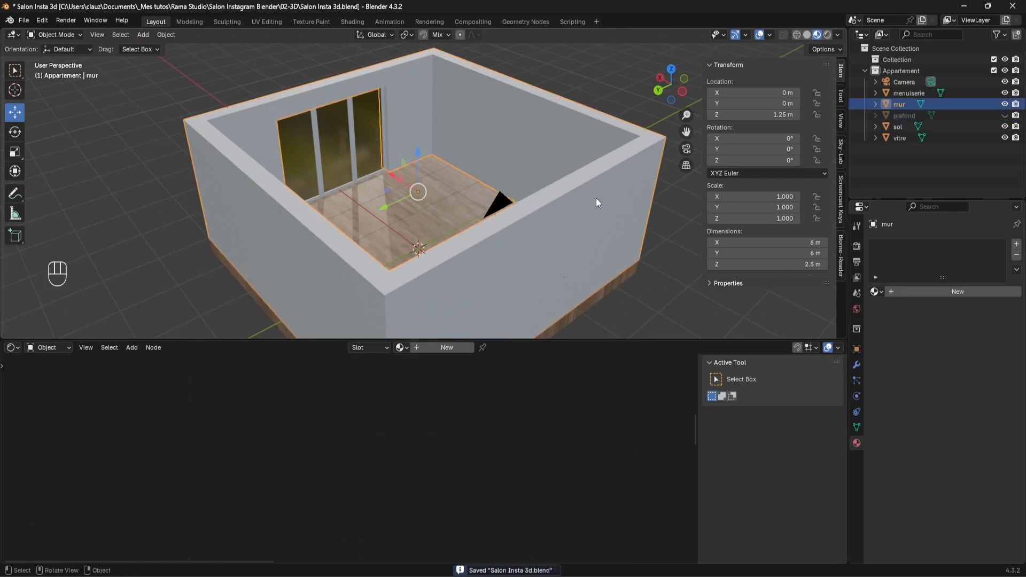
left_click(931, 293)
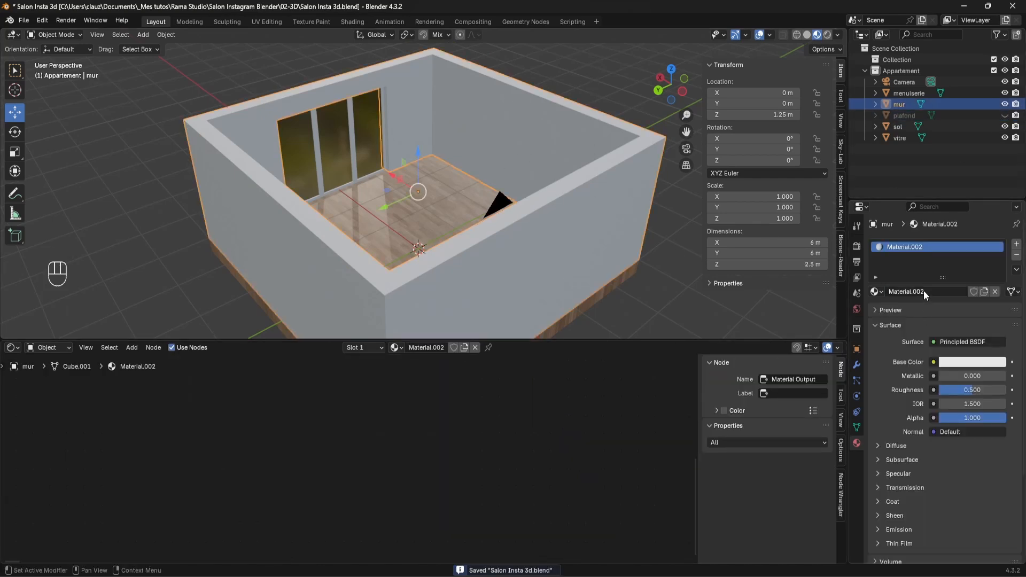
left_click(924, 291)
type("MAT_w")
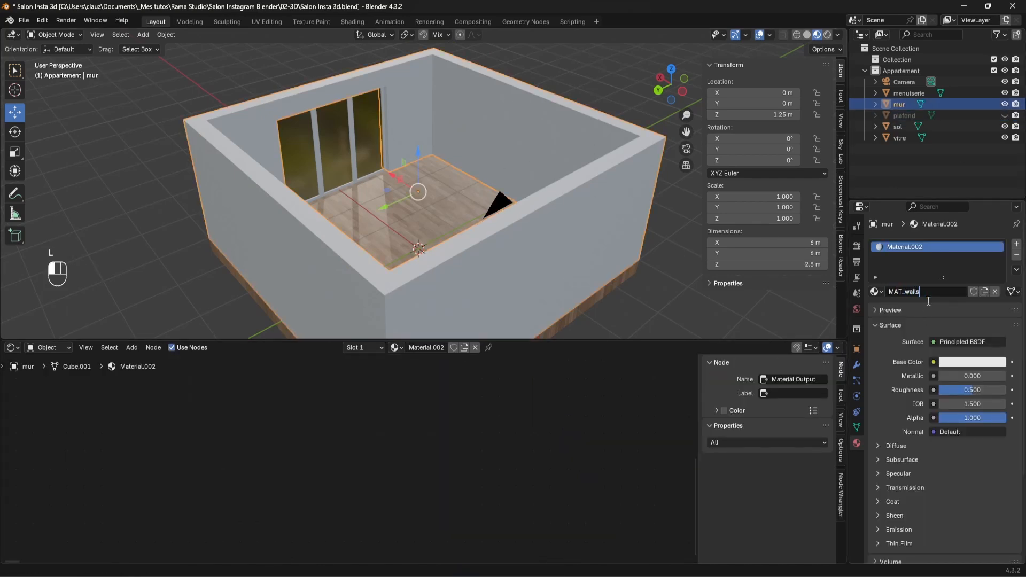
type("alls")
key("Return")
key("Home")
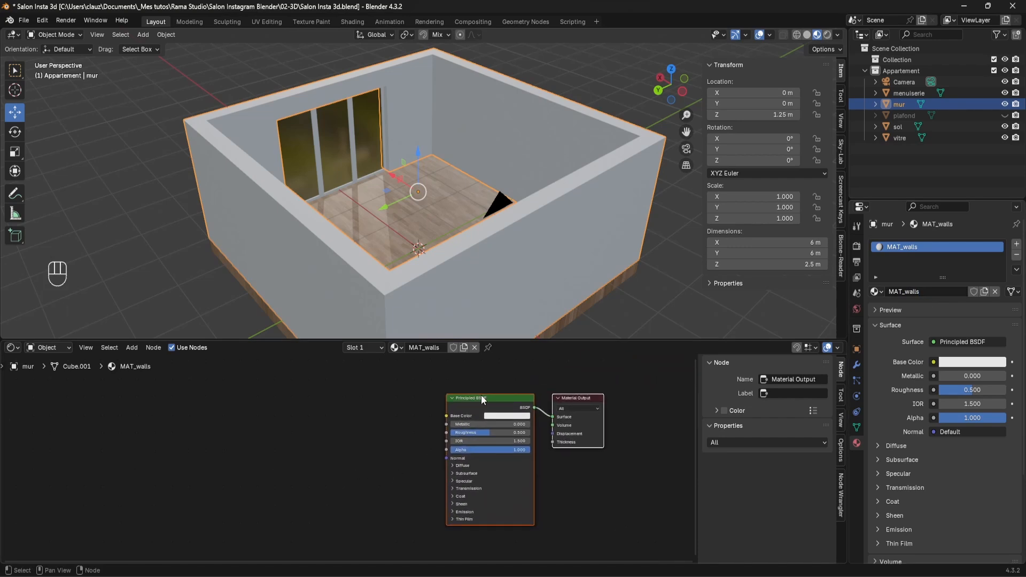
Use Principled Texture Setup on the wall's shader with the Wallpaper002A Roughness, NormalGL, Displacement and Color maps from the wallpaper 002 folder
left_click(482, 397)
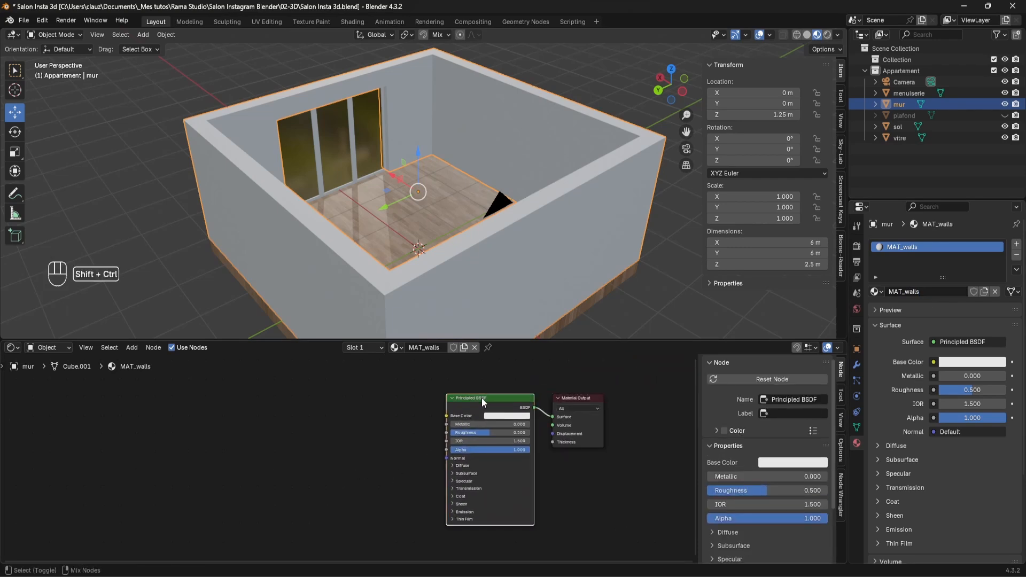
key("ctrl+shift+t")
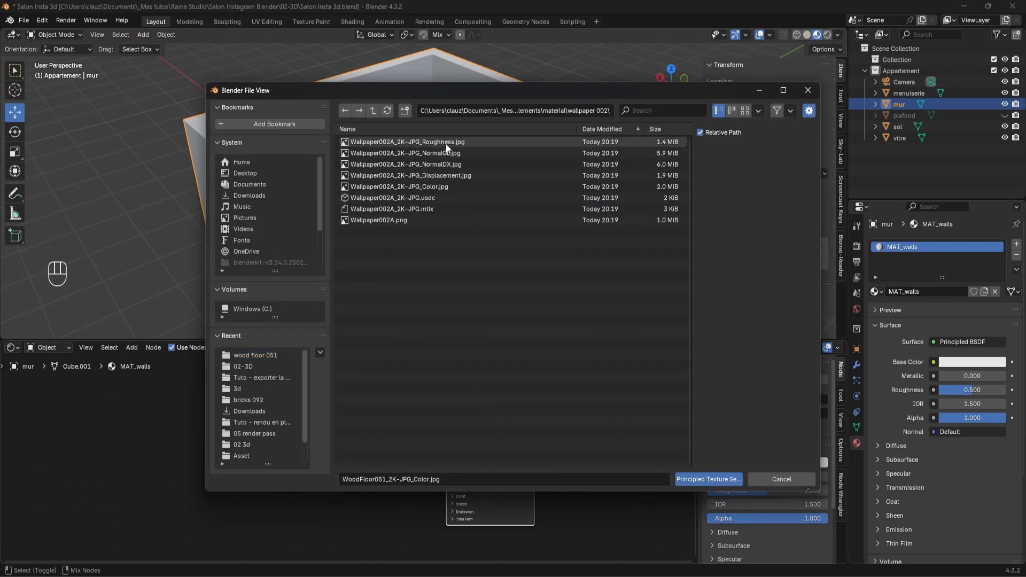
left_click(446, 144)
left_click(456, 156, "ctrl")
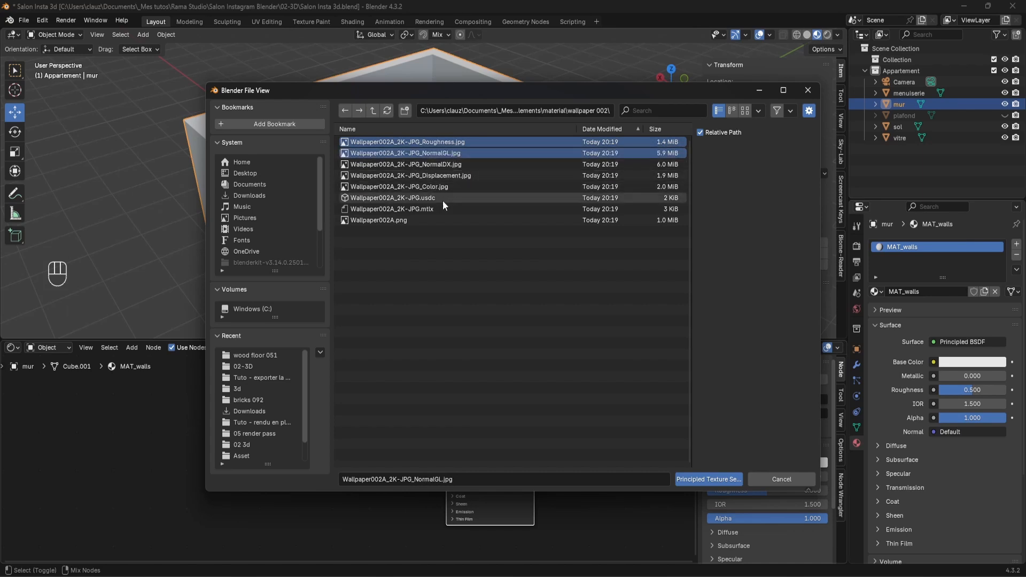
double_click(444, 176, "ctrl")
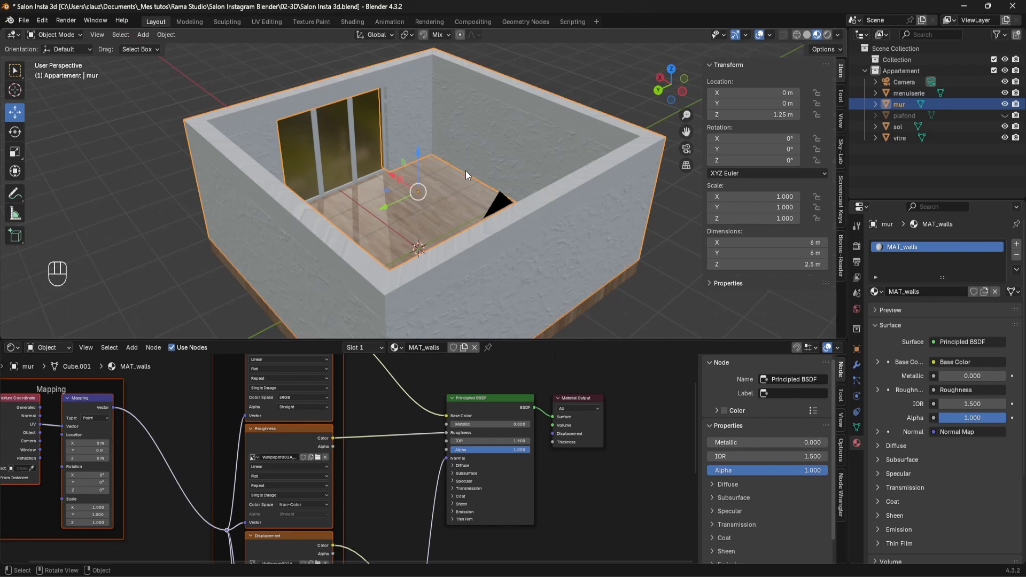
Unwrap all faces of the mur mesh with Cube Projection, using a cube size of 2
scroll(466, 171, "up", 2)
middle_click_drag(486, 195, 396, 178)
scroll(399, 181, "up", 3)
key("Tab")
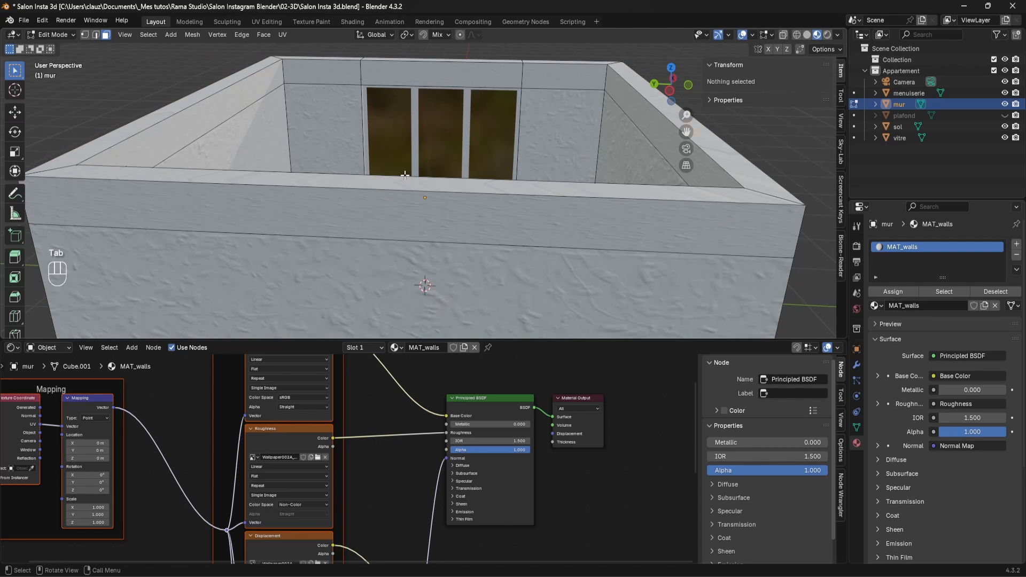
key("a")
key("u")
mouse_move(405, 174)
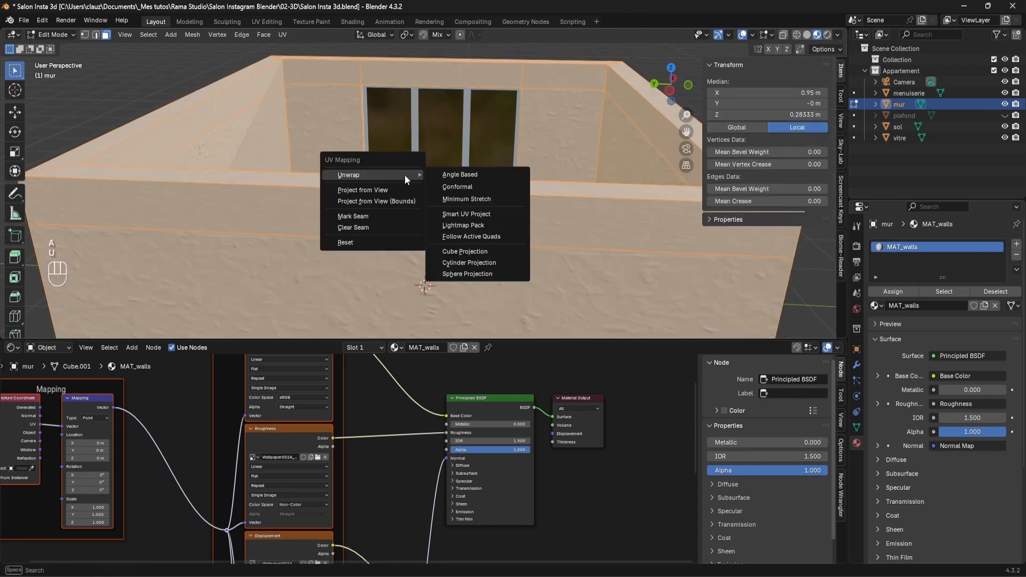
left_click(470, 251)
middle_click_drag(428, 217, 439, 153)
left_click(143, 289)
type("2")
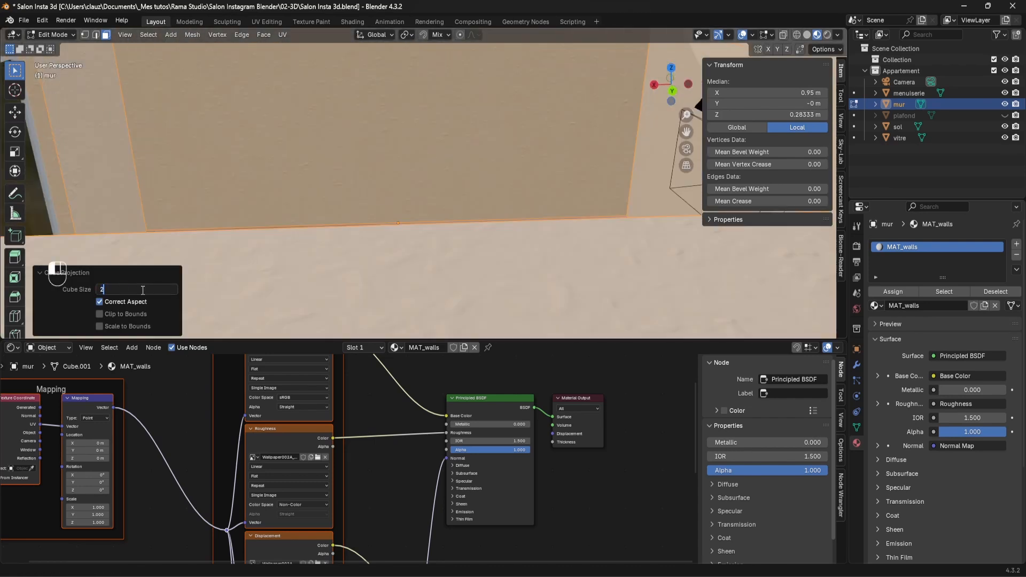
key("Return")
middle_click_drag(460, 117, 460, 179)
key("Tab")
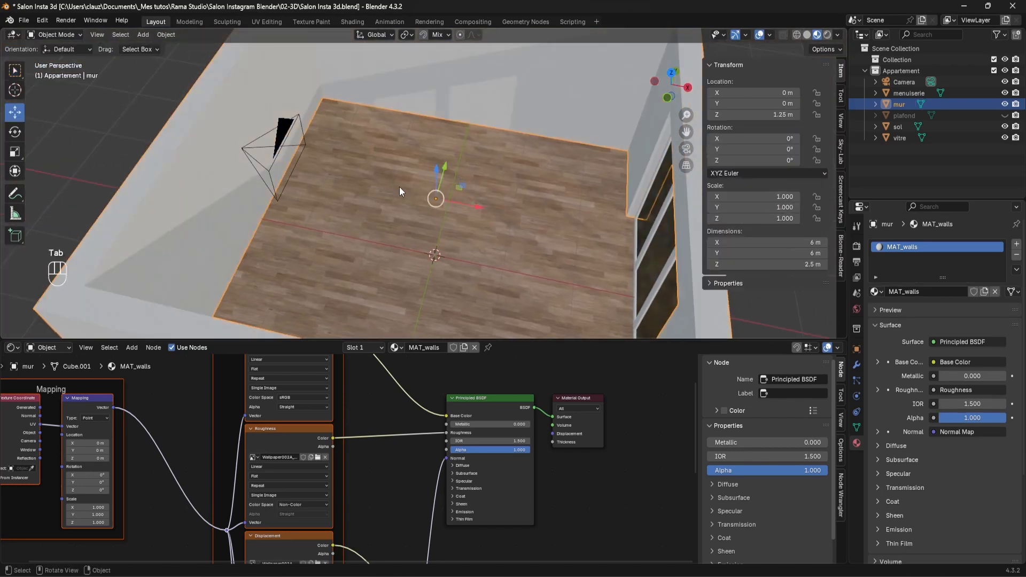
Unhide the plafond object, view the room through the camera and save the file
middle_click_drag(399, 187, 479, 161)
key("KP_0")
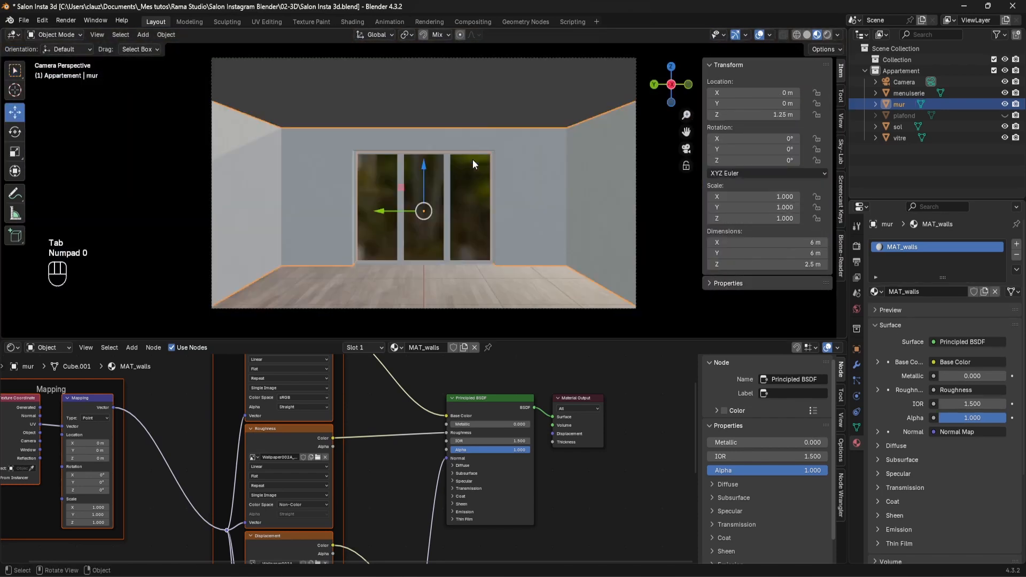
left_click(1005, 116)
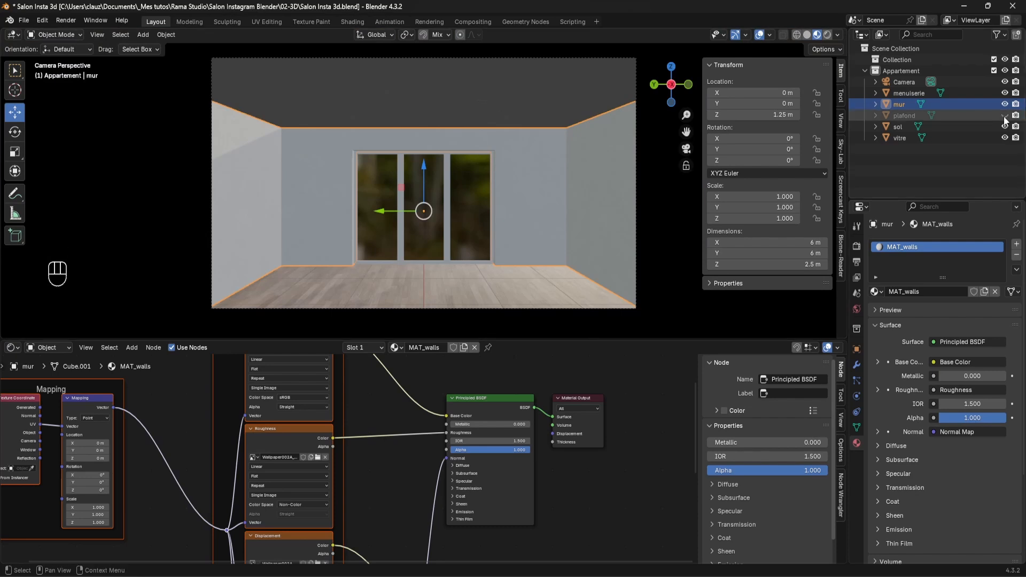
key("ctrl+s")
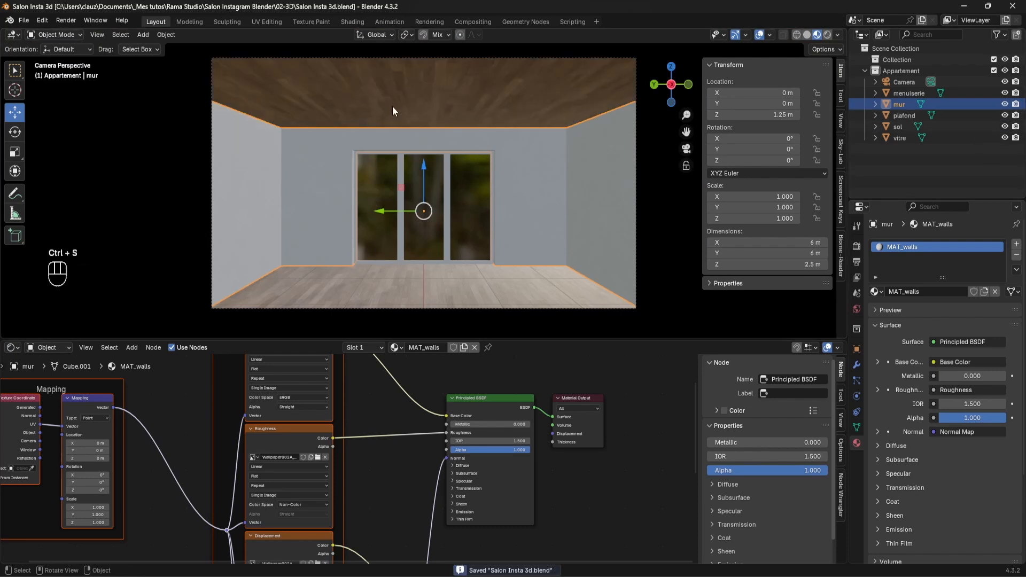
Preview the room in rendered shading, and return the viewport to solid shading
left_click(827, 34)
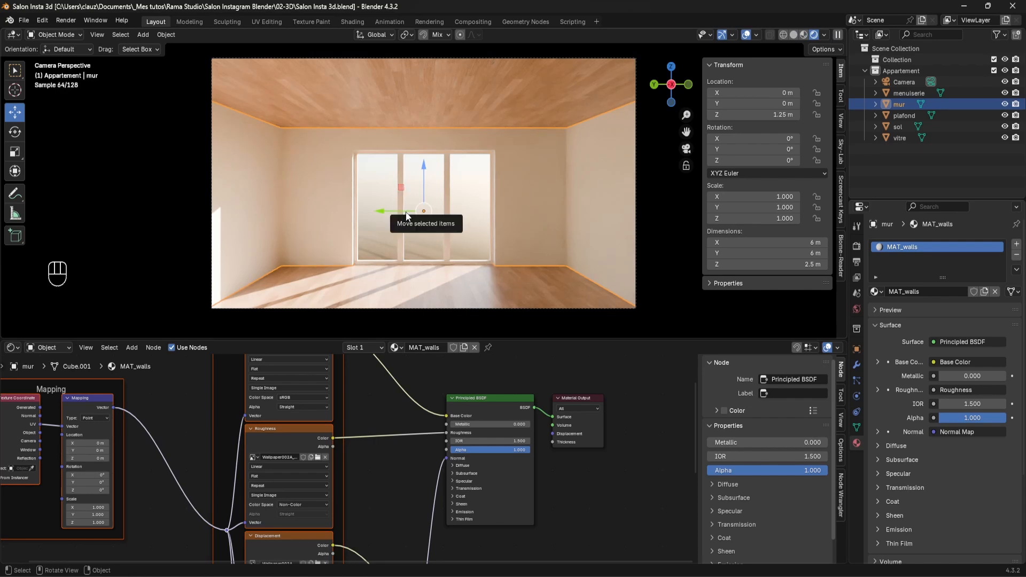
left_click(793, 35)
Show the apartment from the top in wireframe and add a 2 m mesh cube at the origin
middle_click_drag(469, 204, 590, 242)
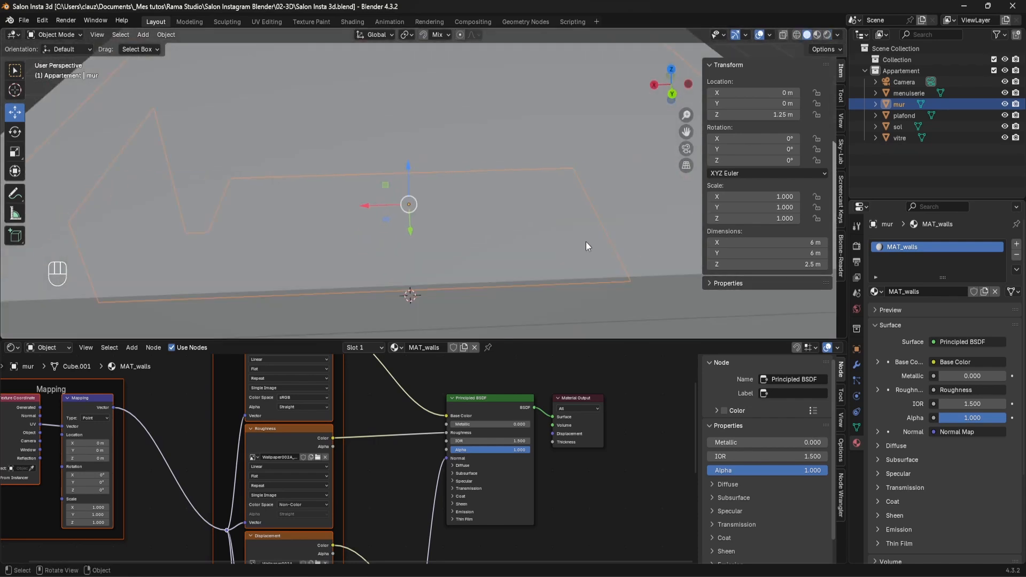
scroll(590, 241, "down", 8)
middle_click_drag(513, 224, 630, 258)
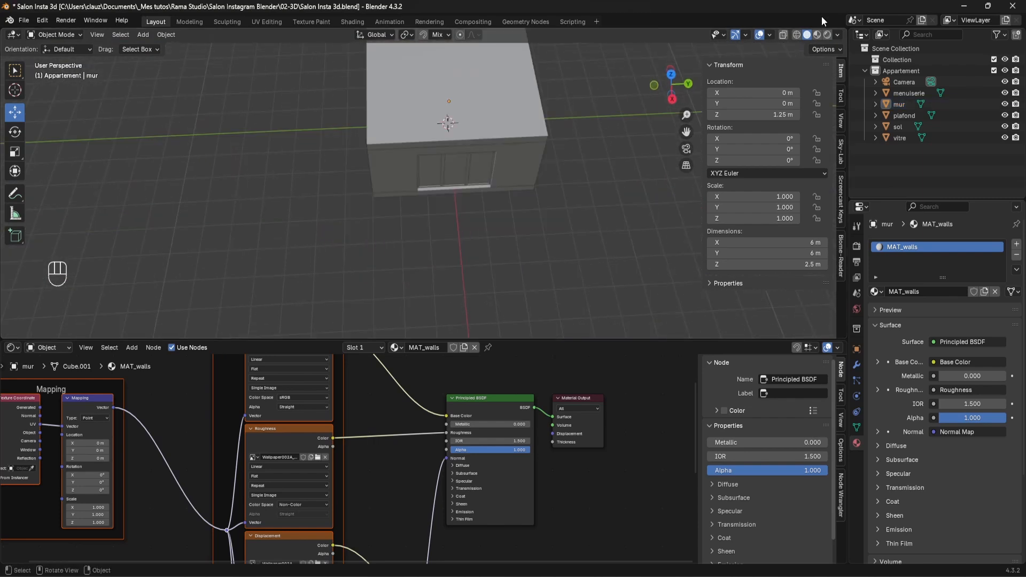
left_click(795, 37)
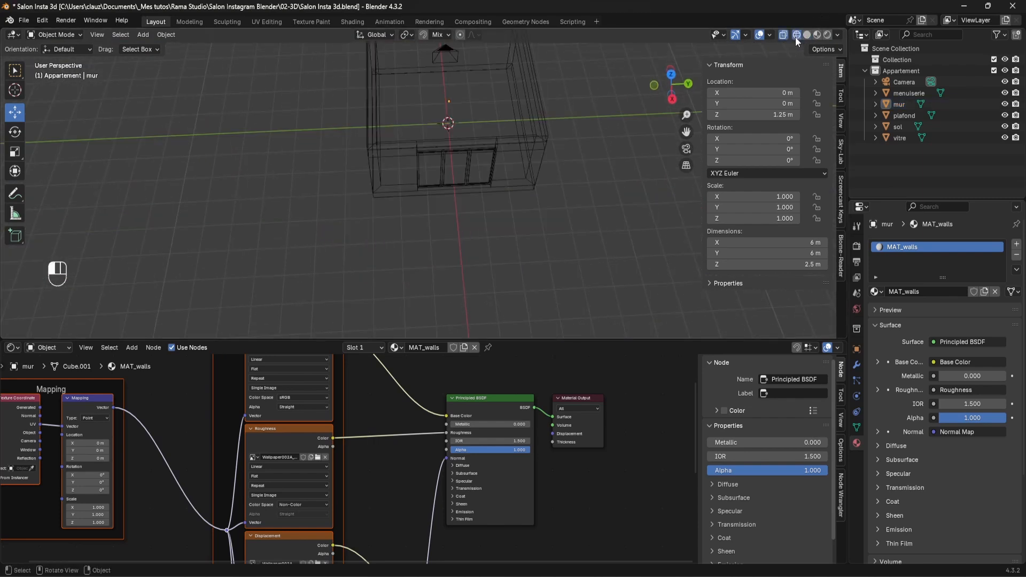
key("KP_7")
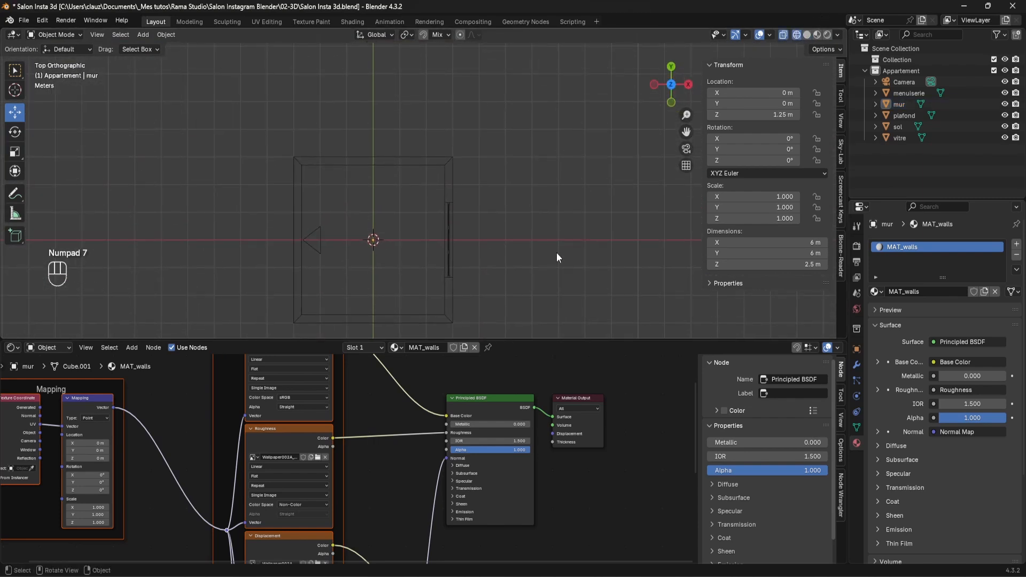
left_click(152, 34)
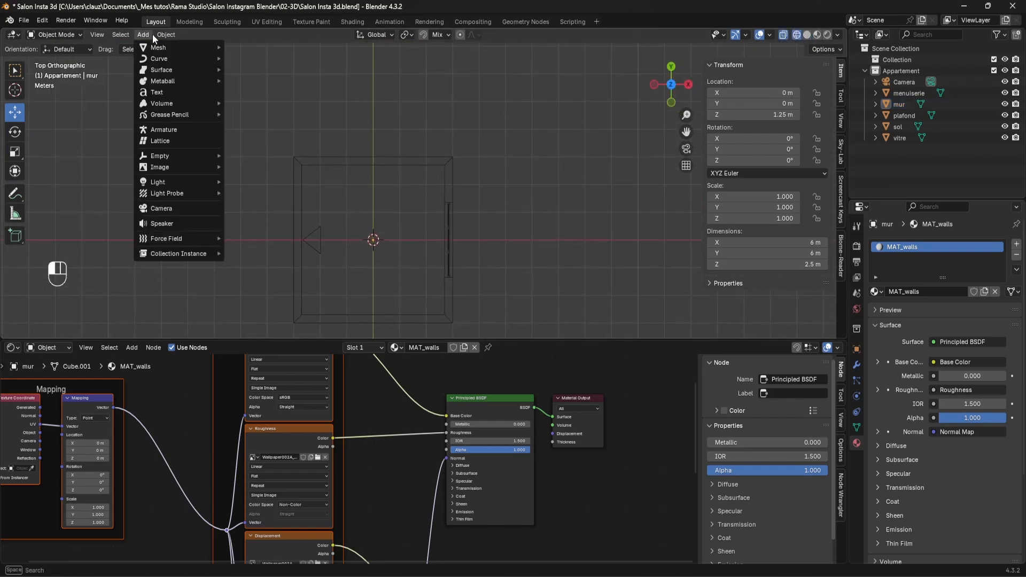
mouse_move(142, 34)
left_click(267, 57)
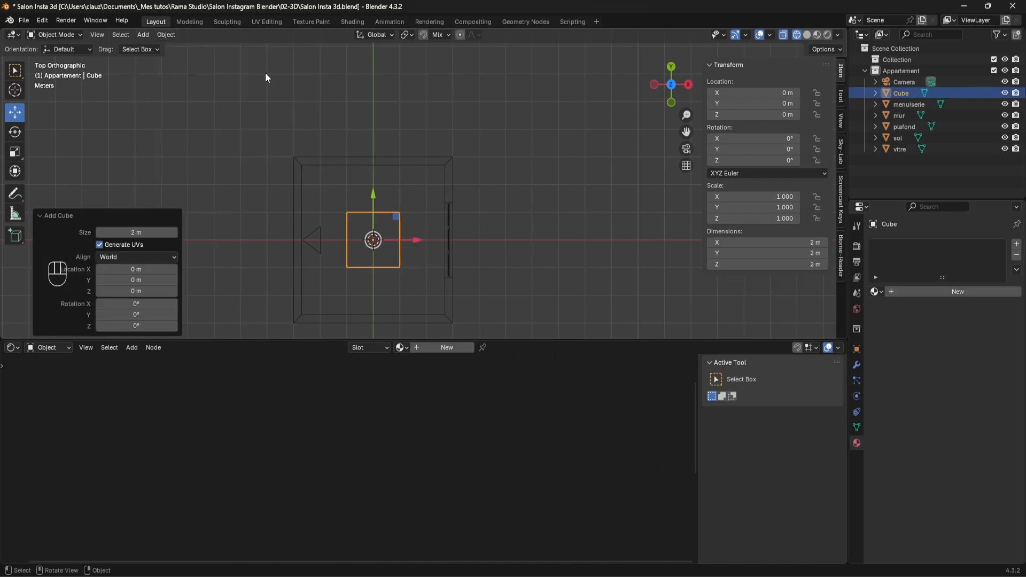
Move the cube along X to about 4.06 m, outside the window wall, and show the scene in solid perspective
left_click_drag(393, 239, 502, 228)
left_click(807, 34)
key("KP_5")
middle_click_drag(607, 244, 722, 214)
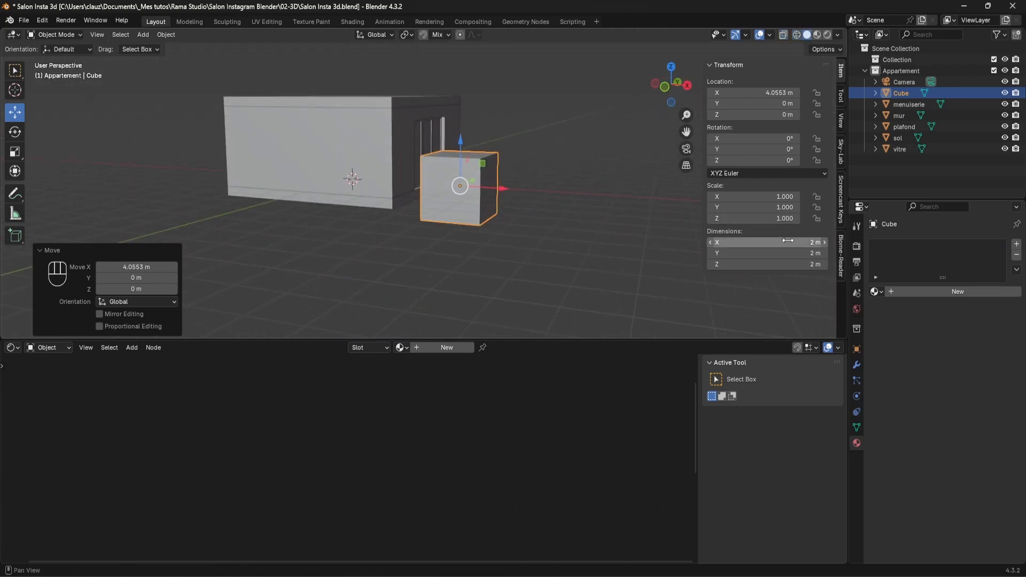
Flatten the cube into a terrace slab by setting its Z dimension to 0.3 m and Y dimension to 6 m
left_click(786, 264)
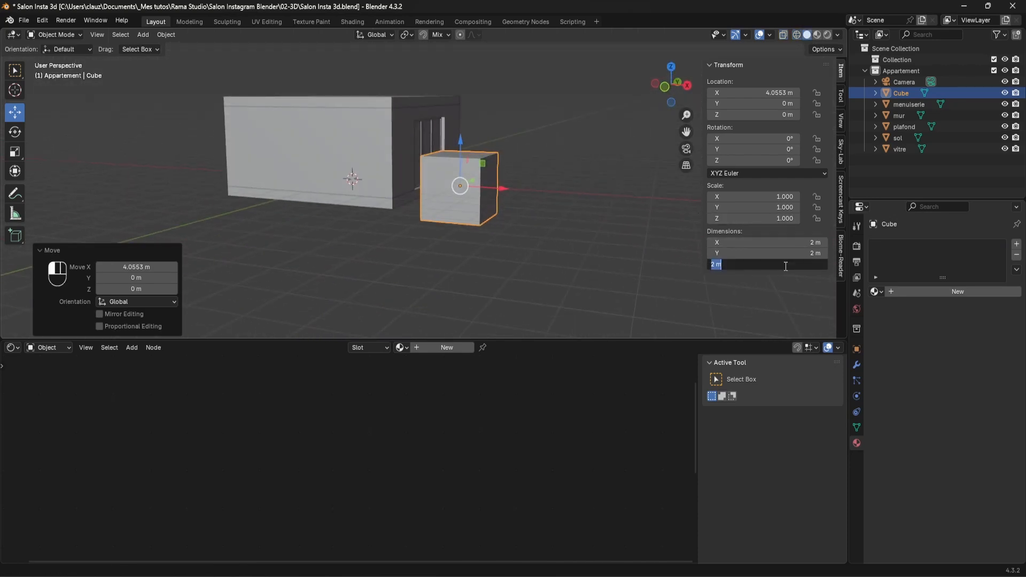
type("0.3")
key("Return")
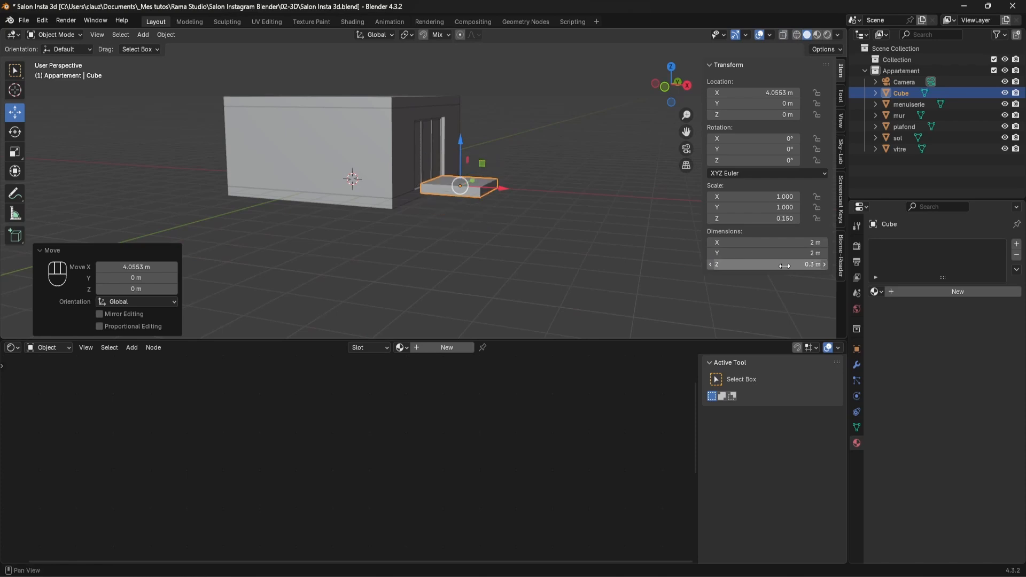
scroll(445, 185, "up", 3)
scroll(449, 188, "up", 4)
middle_click_drag(462, 199, 453, 200)
left_click_drag(812, 241, 866, 253)
key("ctrl+z")
middle_click_drag(601, 163, 549, 206)
scroll(548, 206, "down", 5)
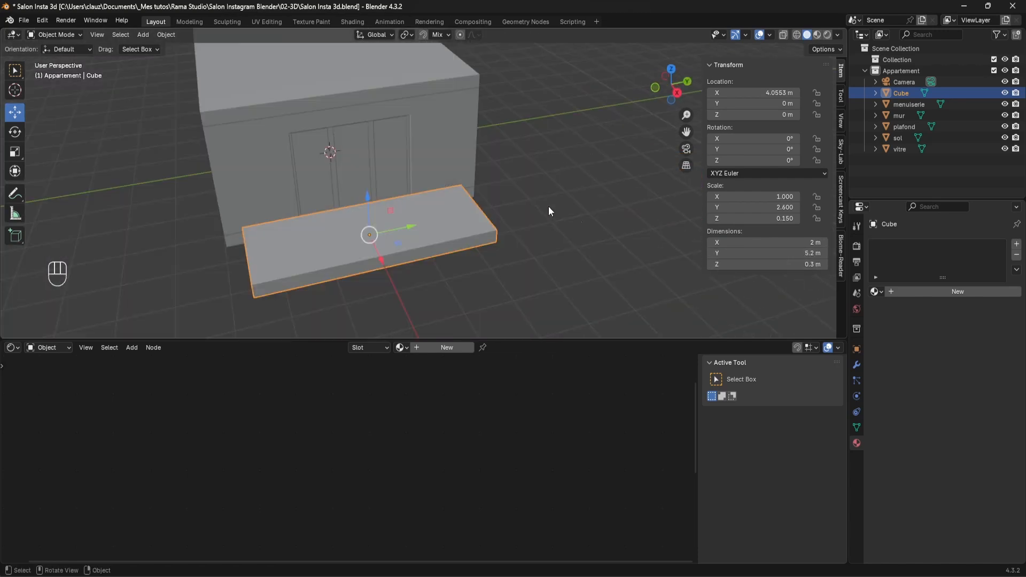
left_click(815, 252)
type("6")
key("Return")
Lower the slab 0.15 m along Z by snapping its top corner to the wall's floor line, and slide it to about 3.99 m in X
middle_click_drag(534, 225, 426, 220)
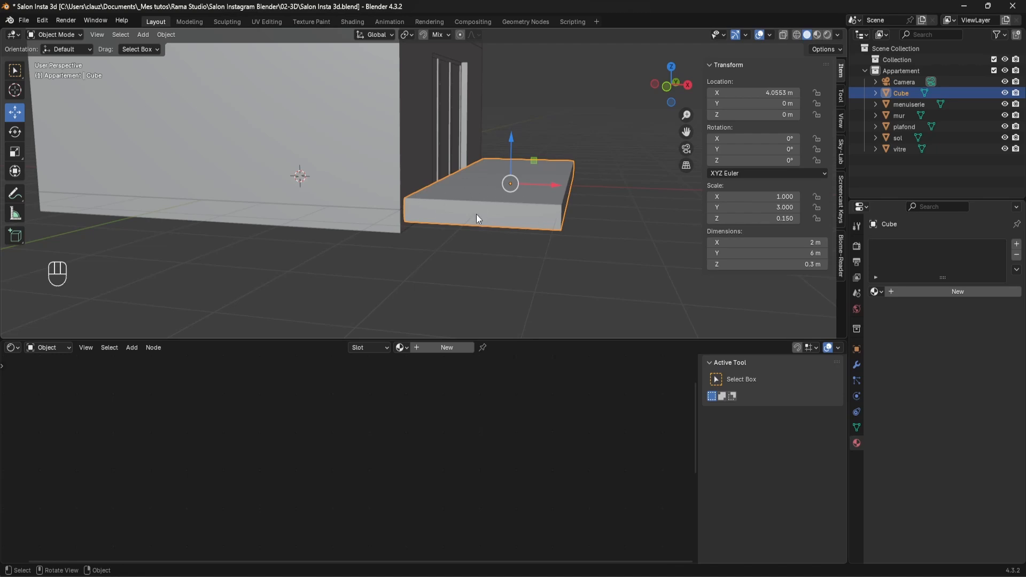
scroll(481, 214, "up", 5)
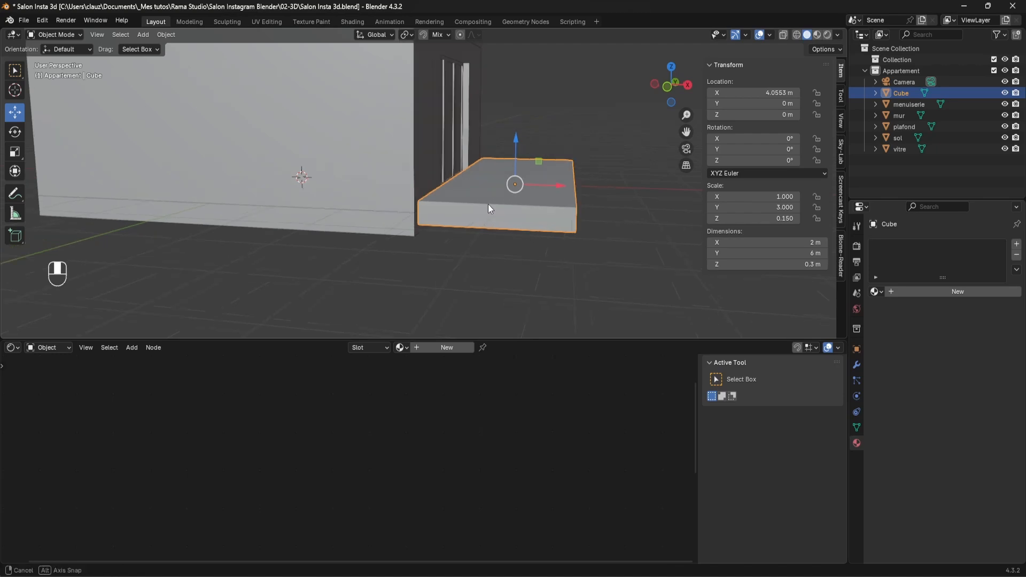
middle_click_drag(590, 216, 562, 224)
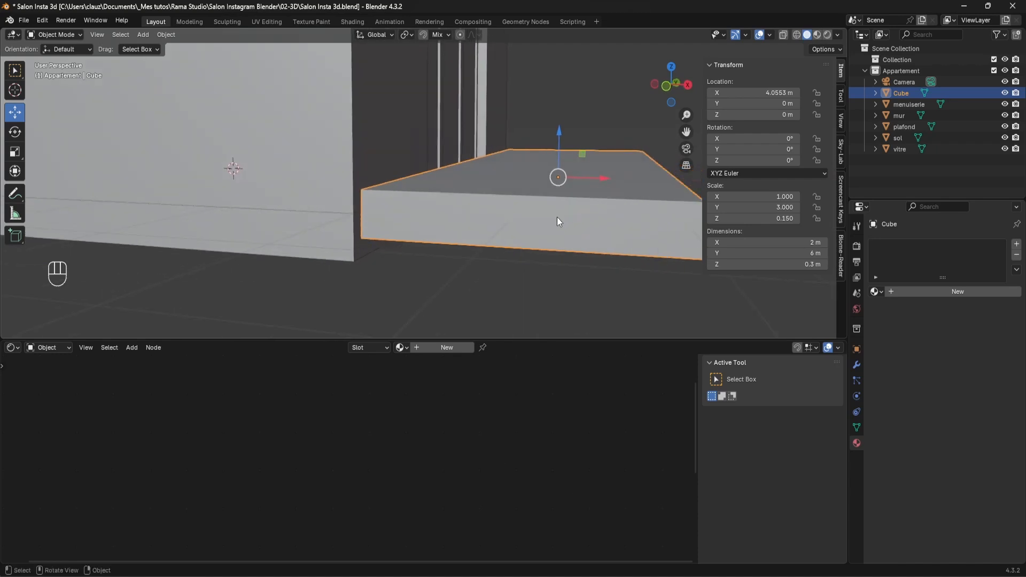
key("g")
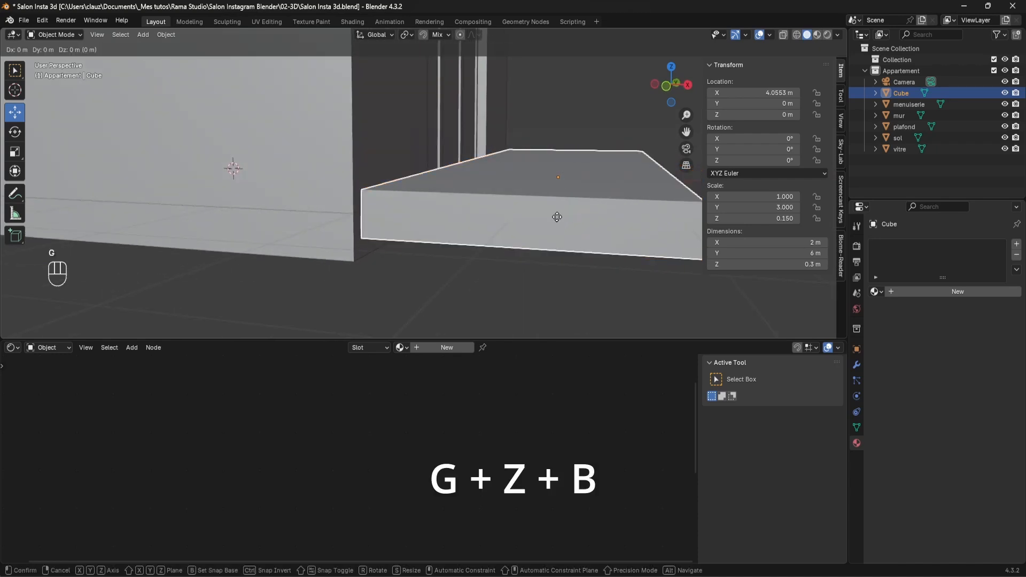
key("z")
key("b")
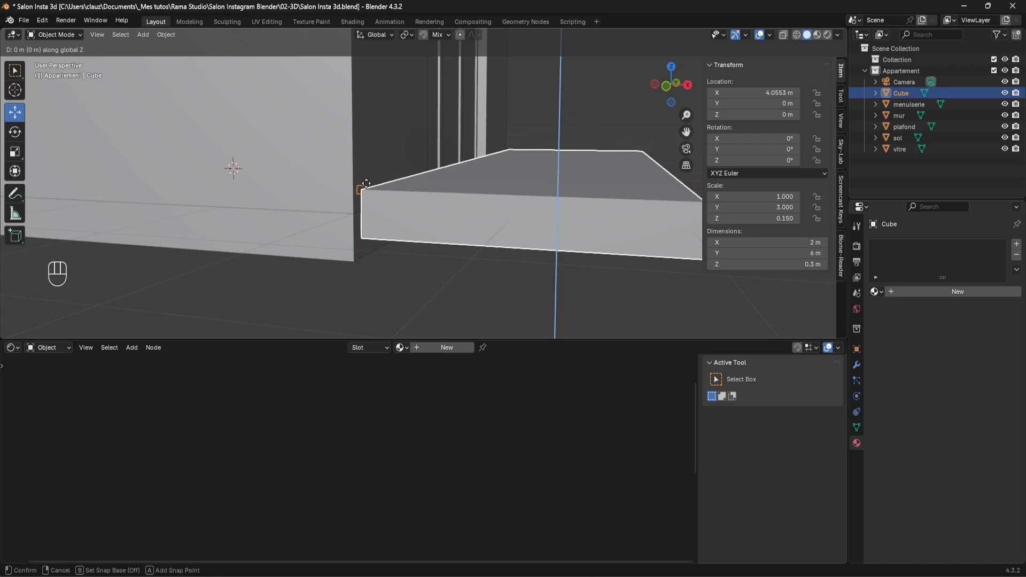
left_click(366, 183)
left_click(355, 209)
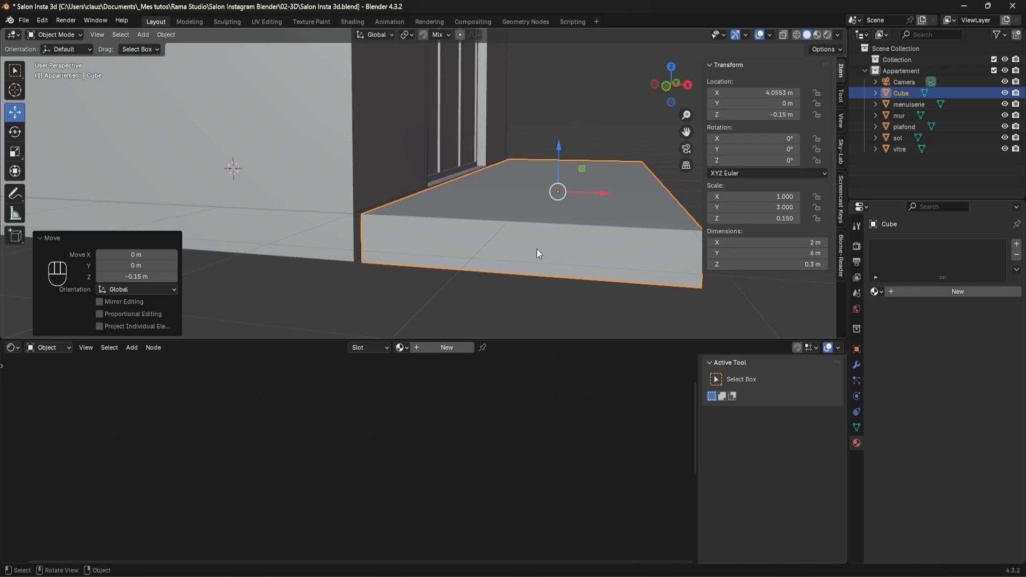
left_click_drag(587, 191, 582, 196)
middle_click_drag(583, 197, 544, 232)
Preview the slab outside the window in rendered camera view, return to solid shading and save the file
key("KP_0")
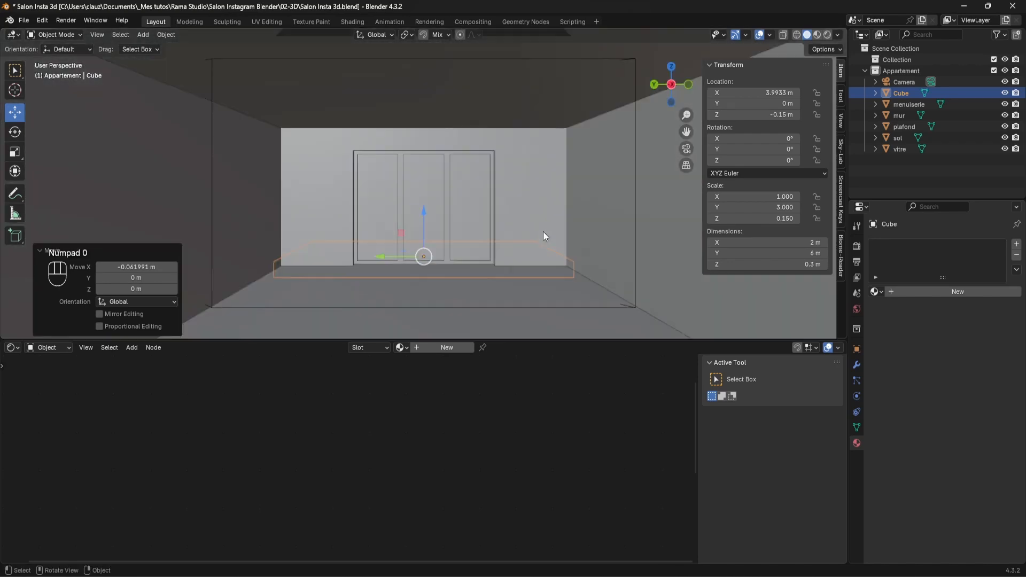
left_click(827, 35)
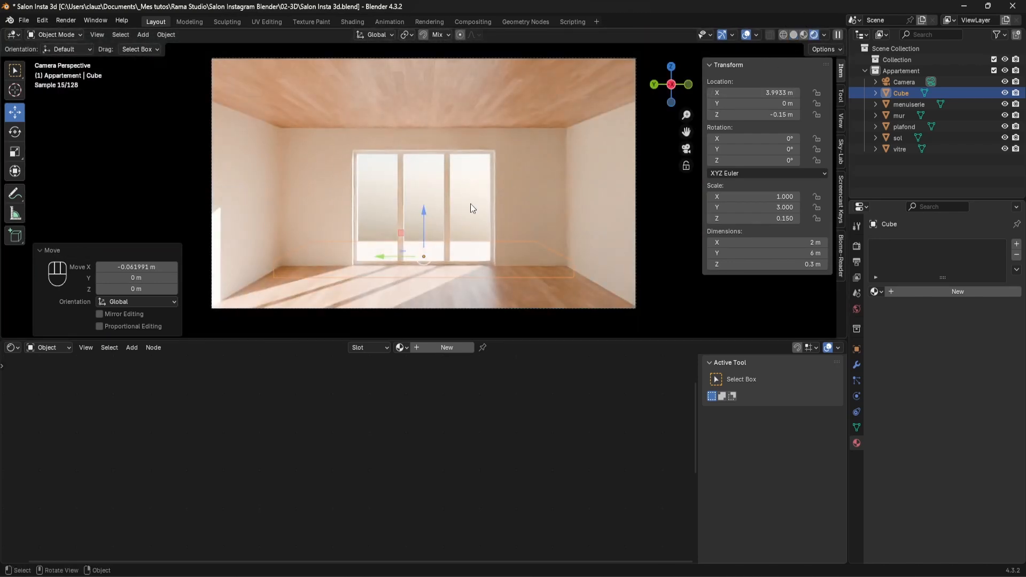
left_click(794, 35)
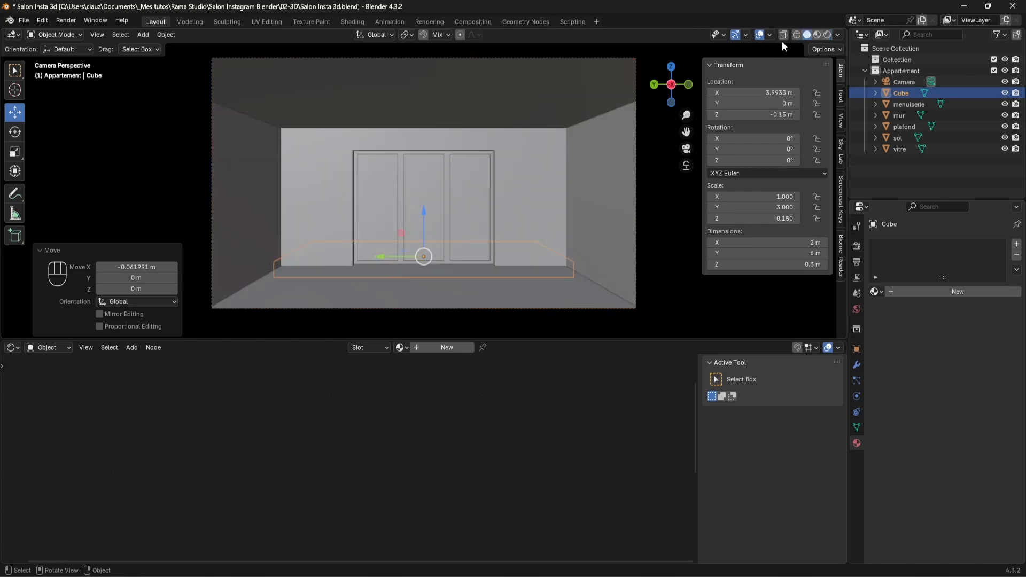
left_click(24, 21)
left_click(37, 92)
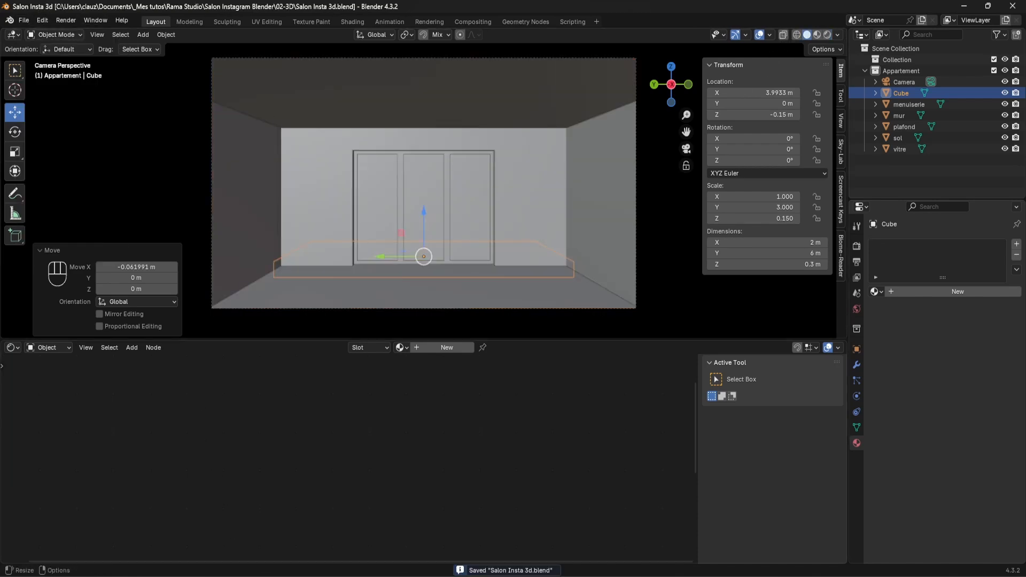
Switch to the browser to look at the BlenderKit download page, and return to Blender
key("alt+Tab")
left_click(68, 26)
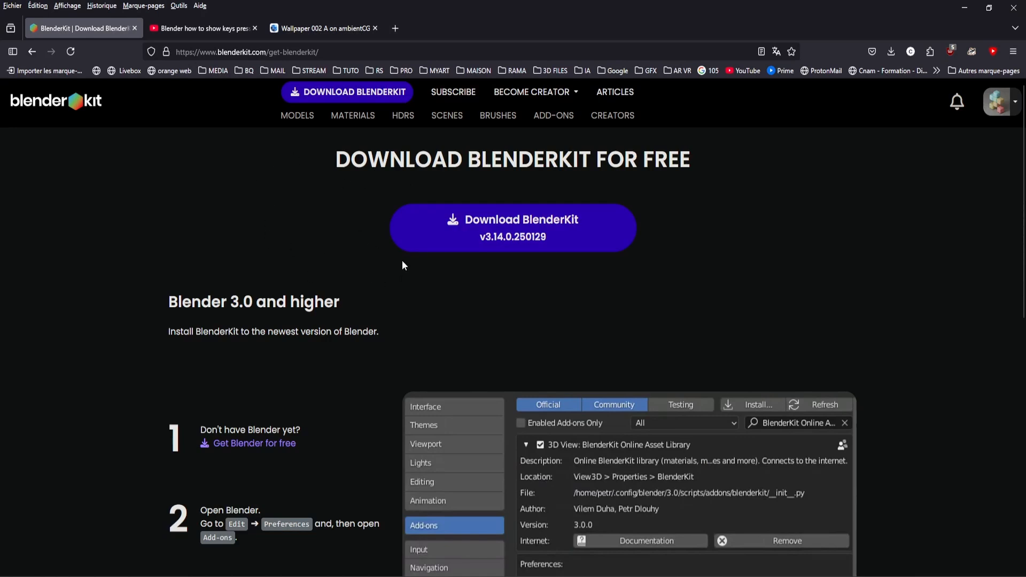
left_click(965, 8)
Open the add-ons preferences and clear the add-on search filter
left_click(42, 20)
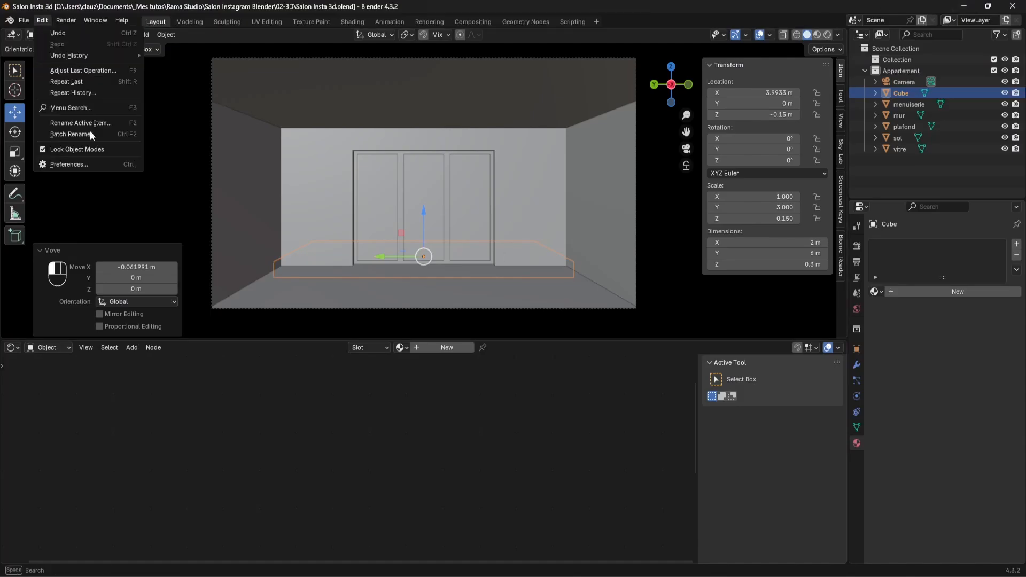
left_click(69, 161)
left_click(126, 27)
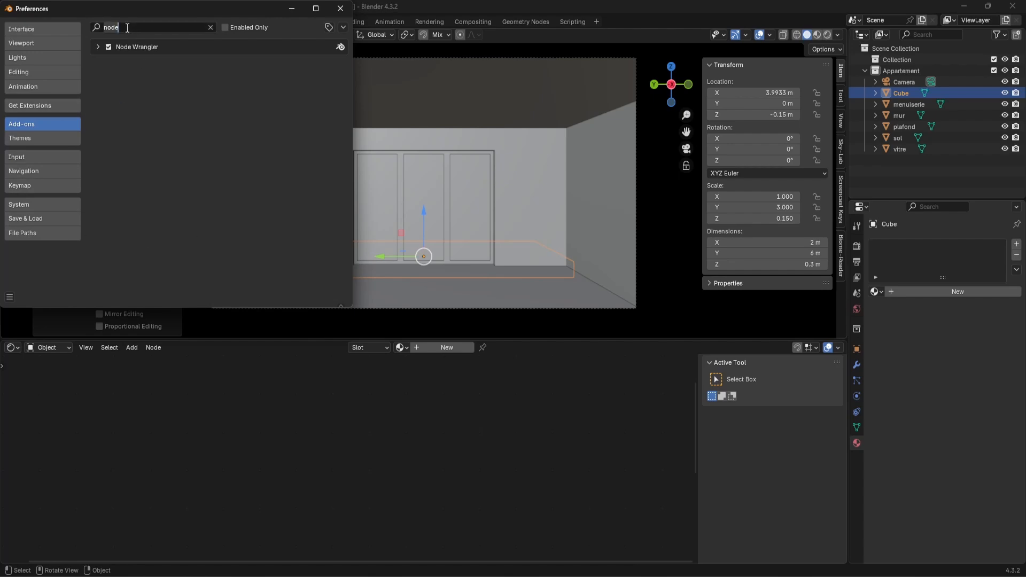
key("BackSpace")
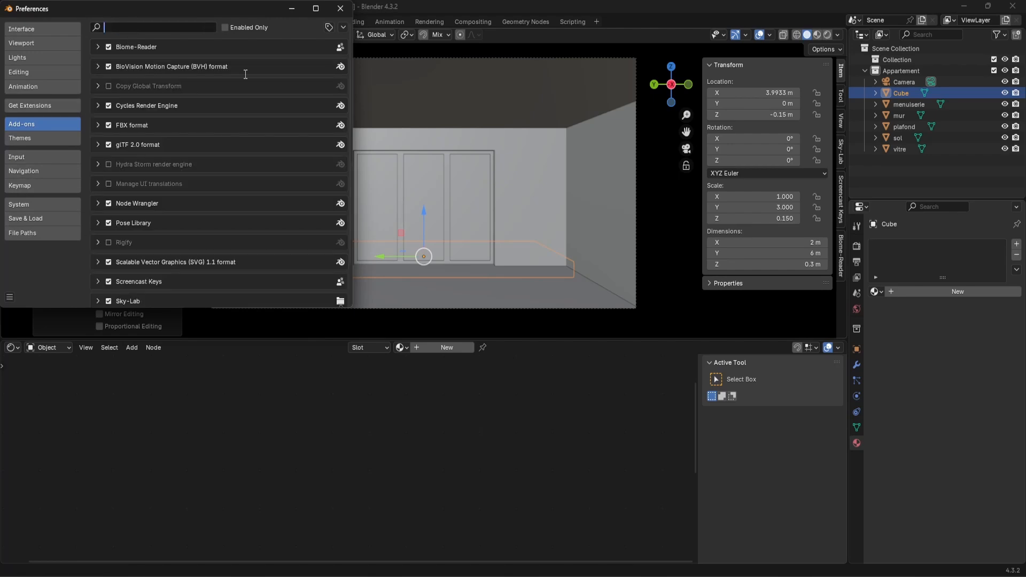
Install the BlenderKit add-on from blenderkit-v3.14.0.250129.zip in the Downloads folder and close the preferences
left_click(329, 29)
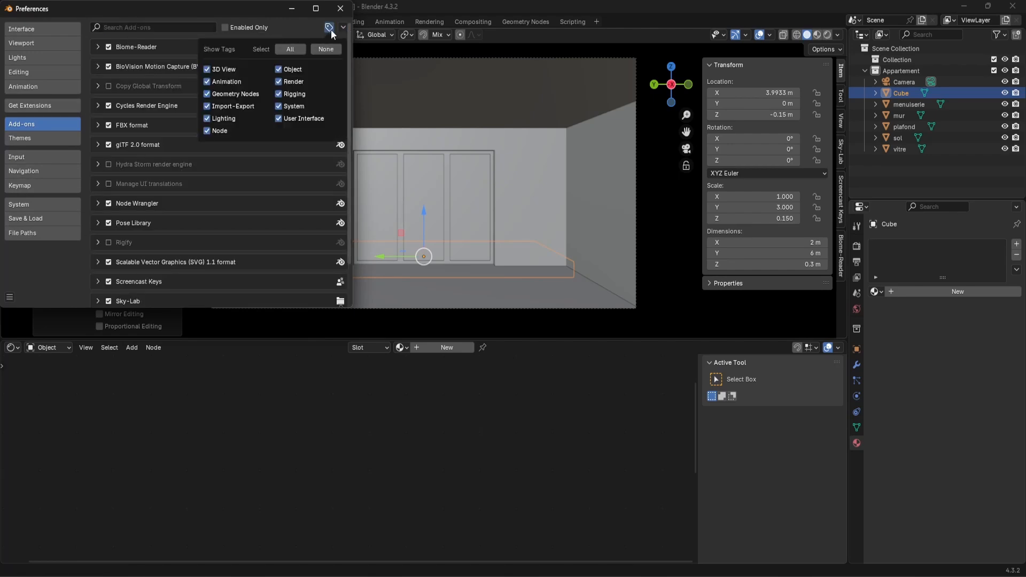
mouse_move(342, 27)
left_click(302, 55)
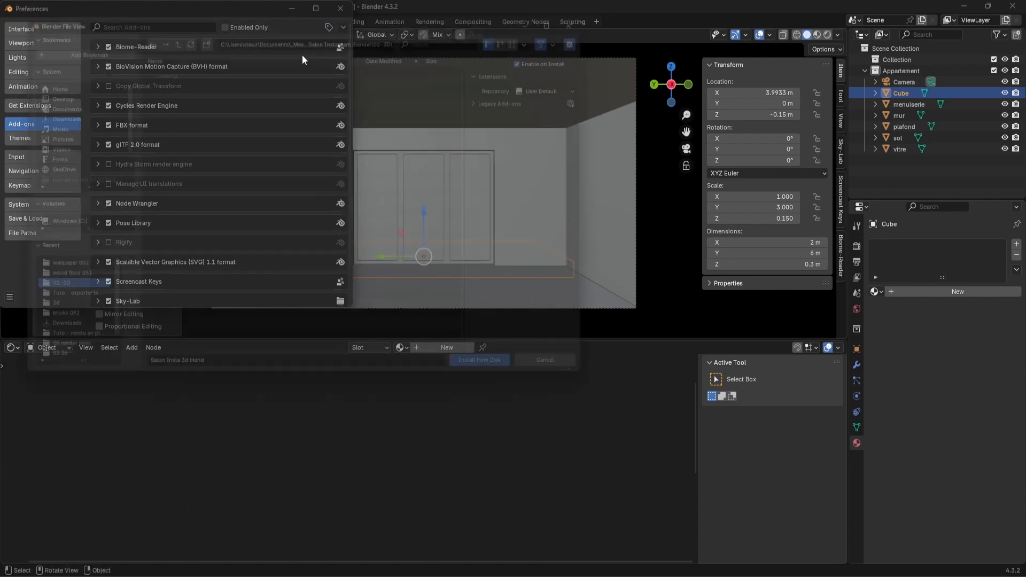
left_click(59, 112)
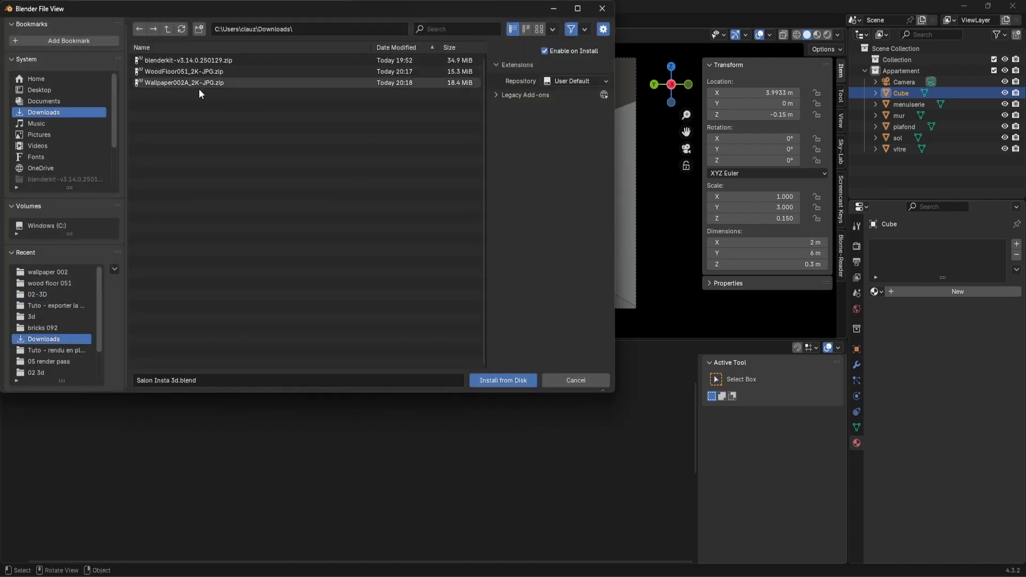
left_click(163, 60)
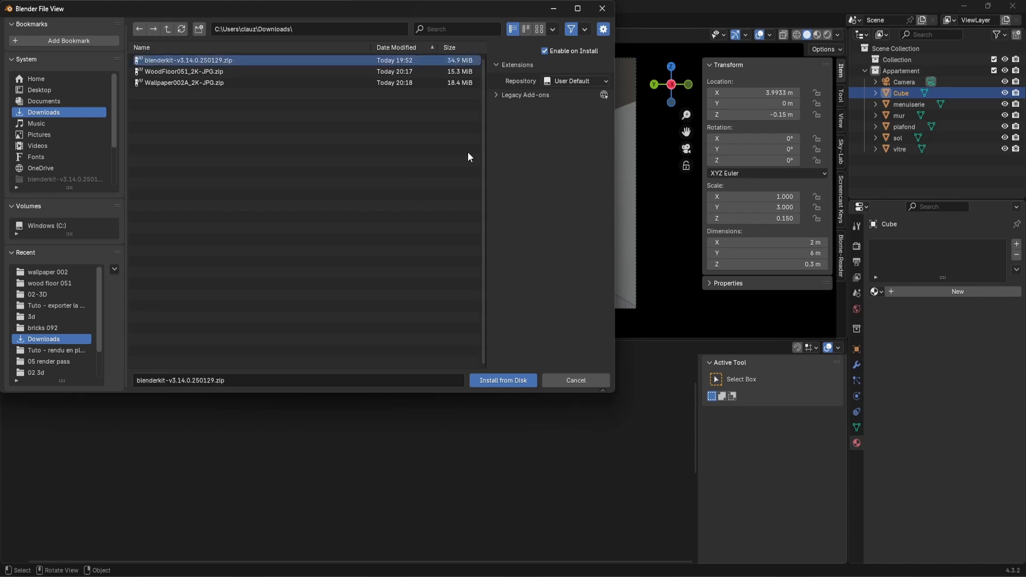
left_click(502, 380)
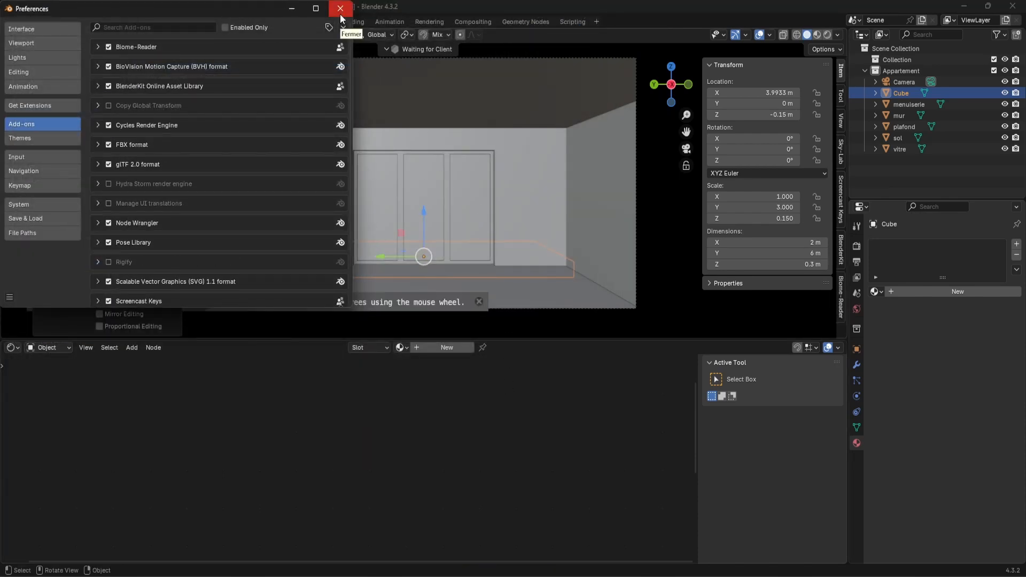
left_click(340, 12)
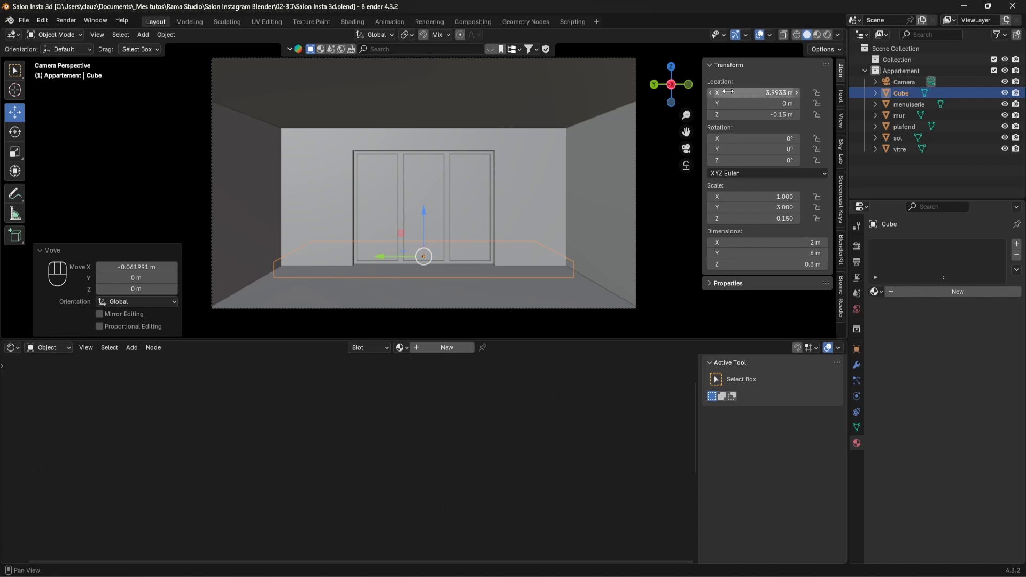
Hide the plafond ceiling object, switch to the top view of the room and deselect the slab
left_click(1005, 127)
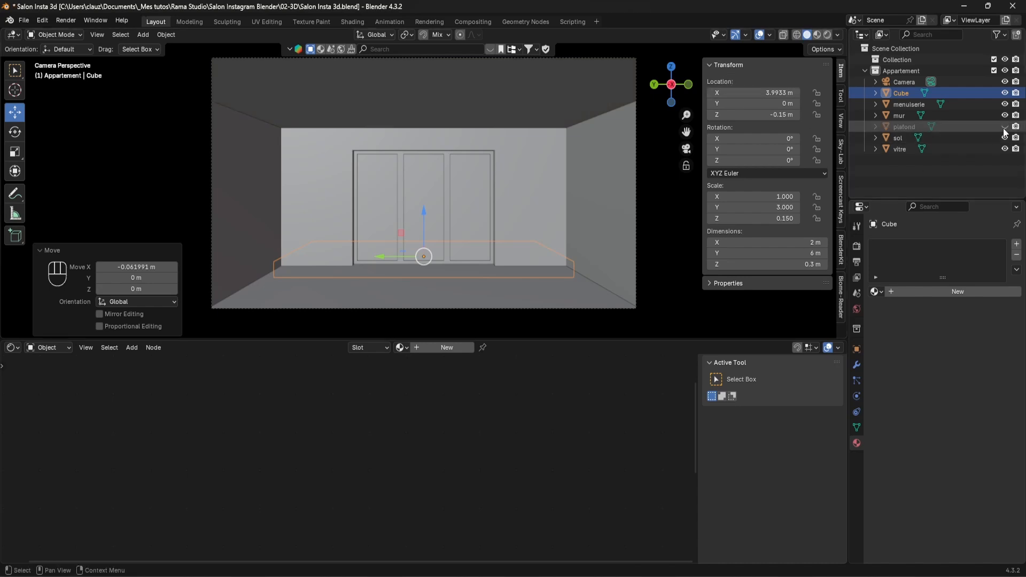
key("KP_7")
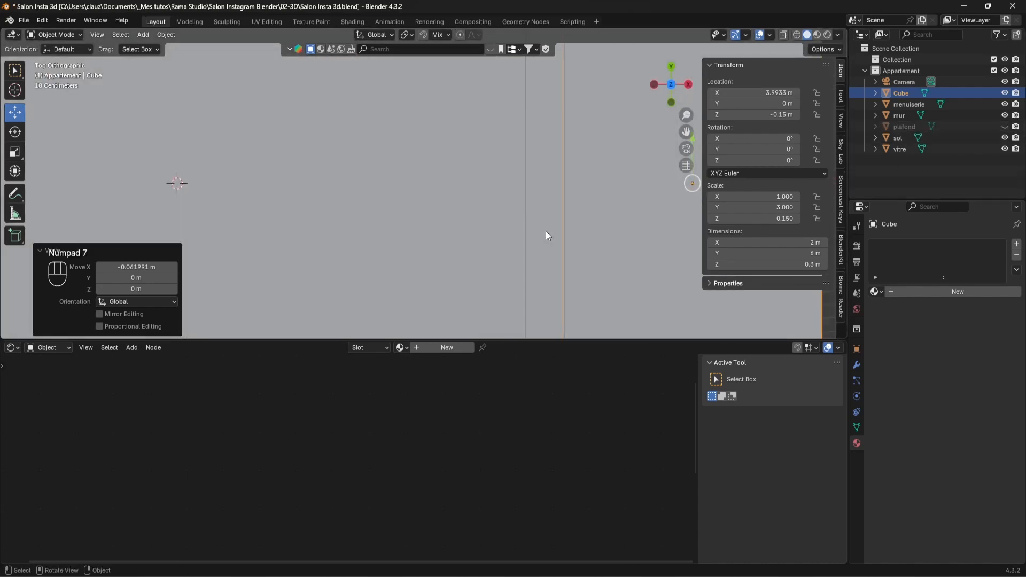
scroll(546, 231, "down", 6)
left_click(631, 166)
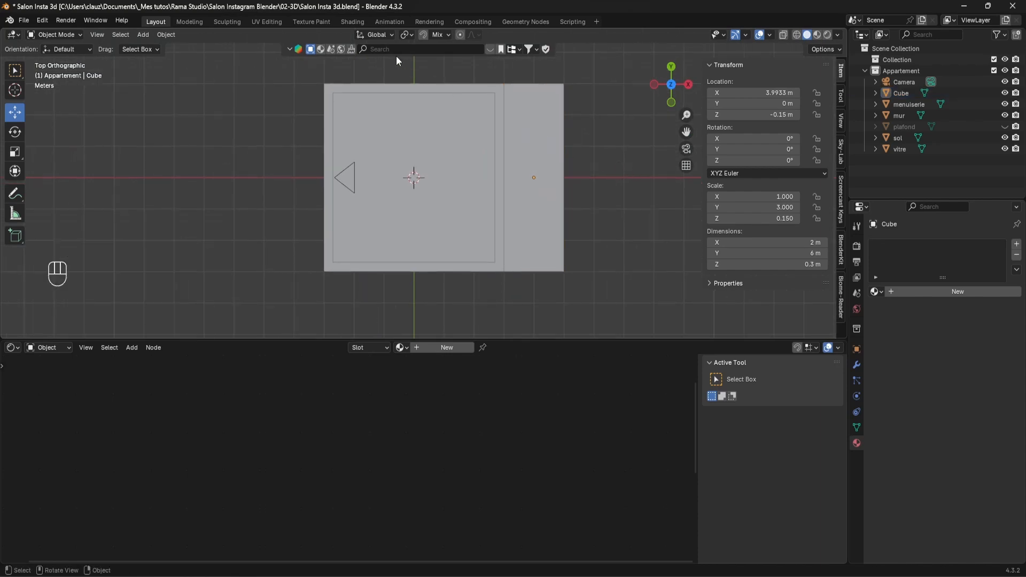
Show the BlenderKit asset bar, enable the Free first filter and search the models for "sofa"
left_click(489, 49)
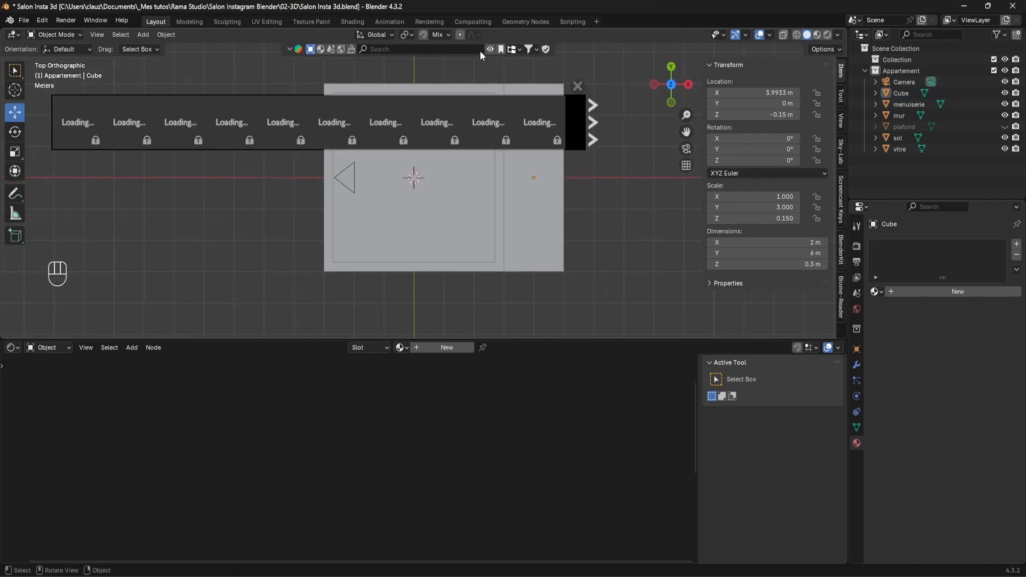
mouse_move(139, 132)
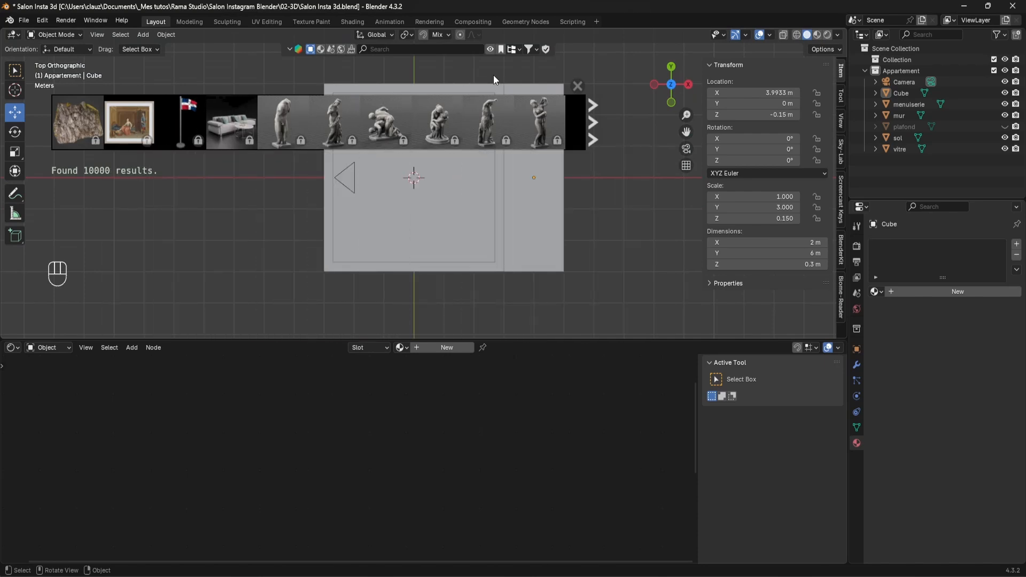
left_click(536, 50)
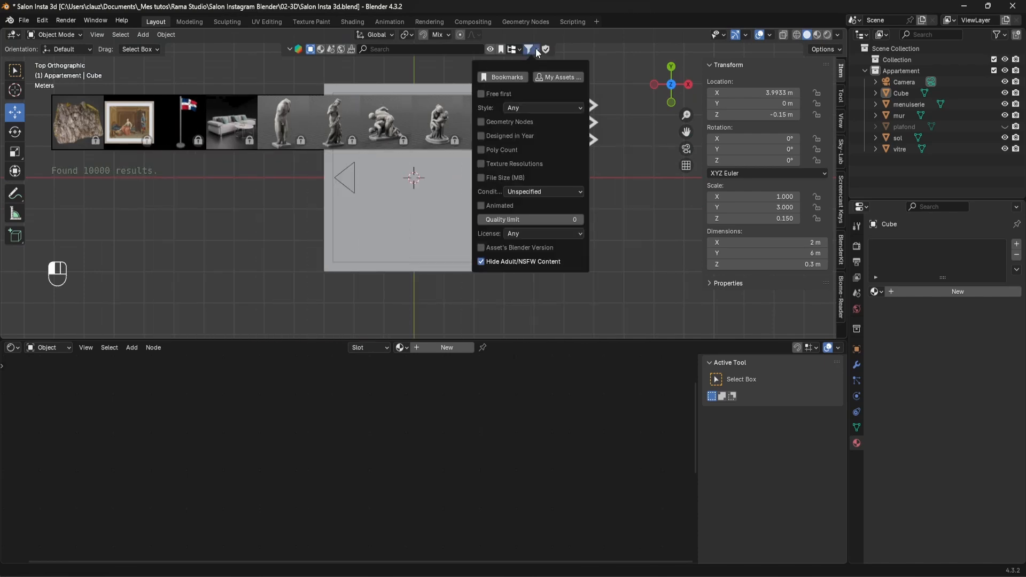
left_click(481, 94)
left_click(399, 49)
type("sofa")
key("Return")
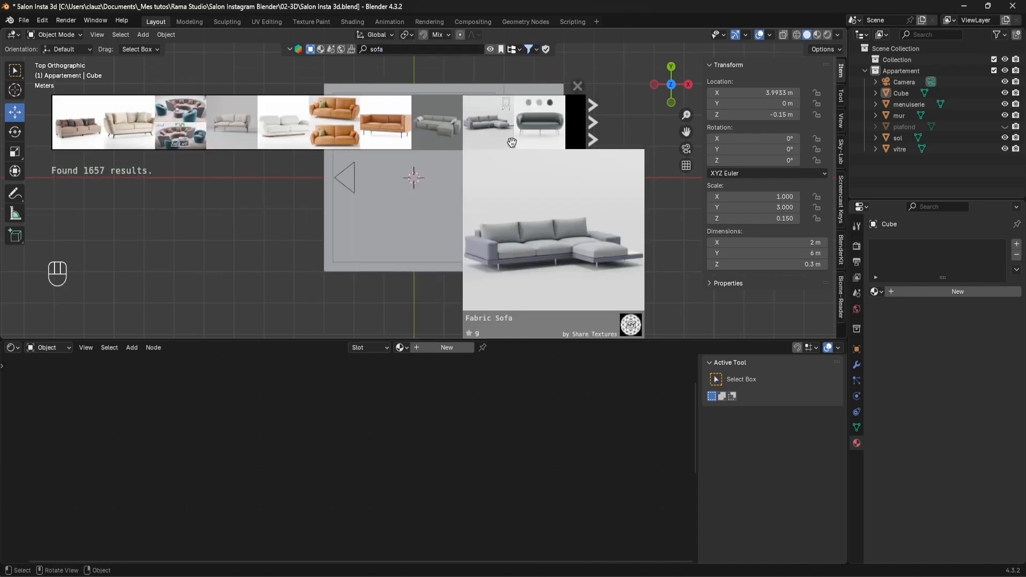
Add the model "Sofa L shape 01" to the scene and close the asset bar
scroll(499, 126, "down", 3)
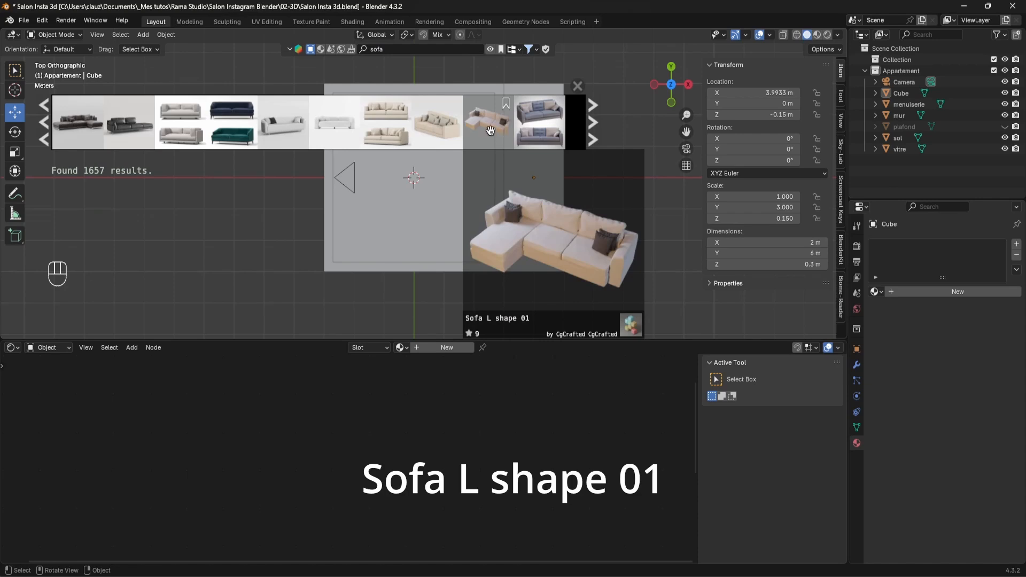
left_click(490, 130)
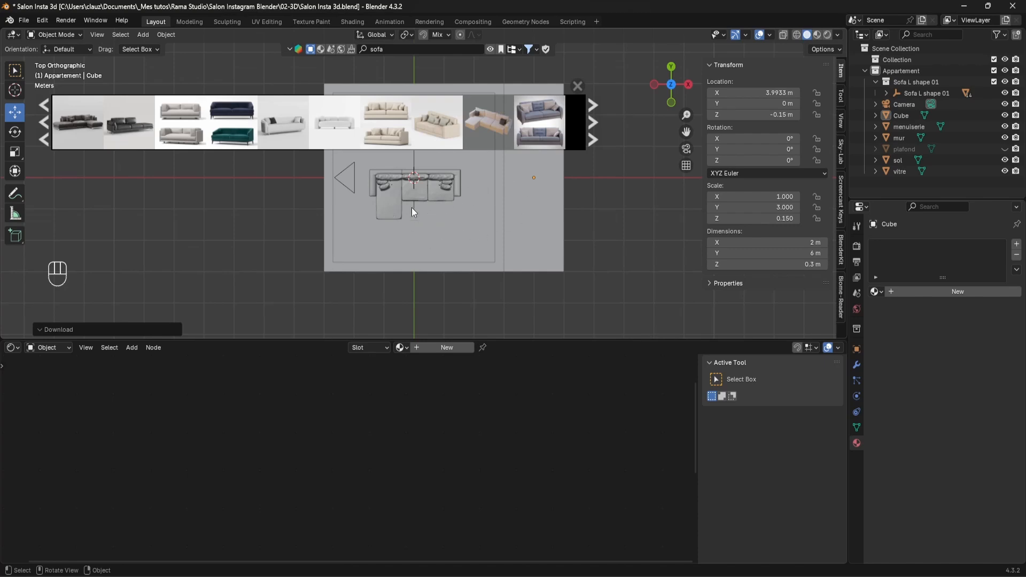
left_click(578, 85)
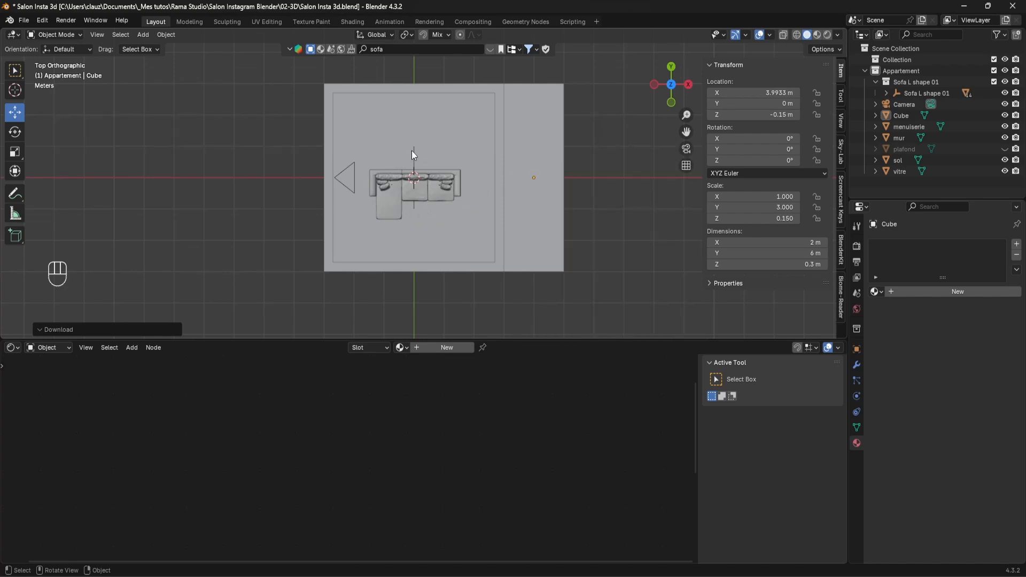
Move the sofa about 2 m along Y towards the side wall and compare its placement in camera view with the reference image
left_click(413, 155)
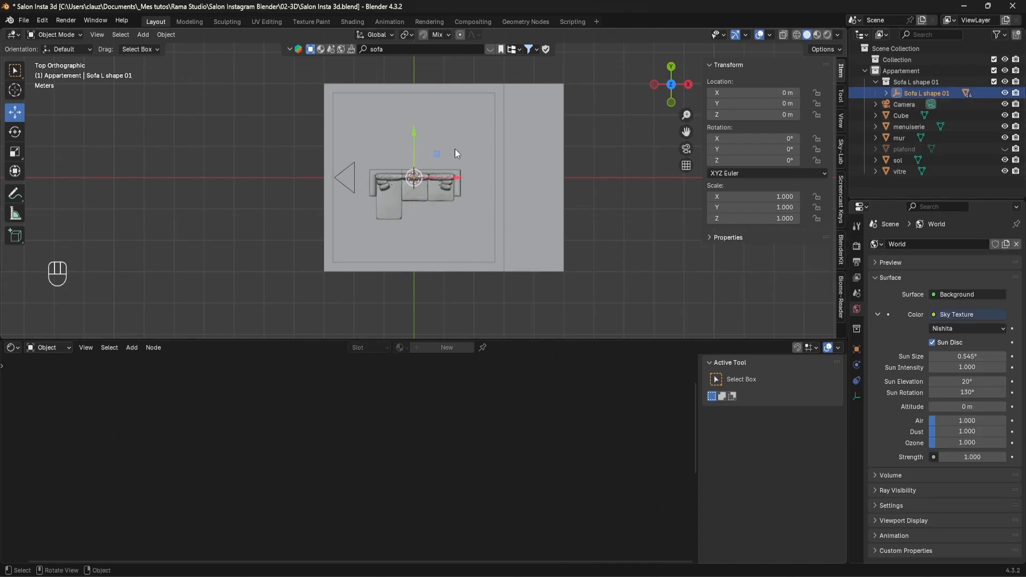
left_click_drag(416, 156, 413, 85)
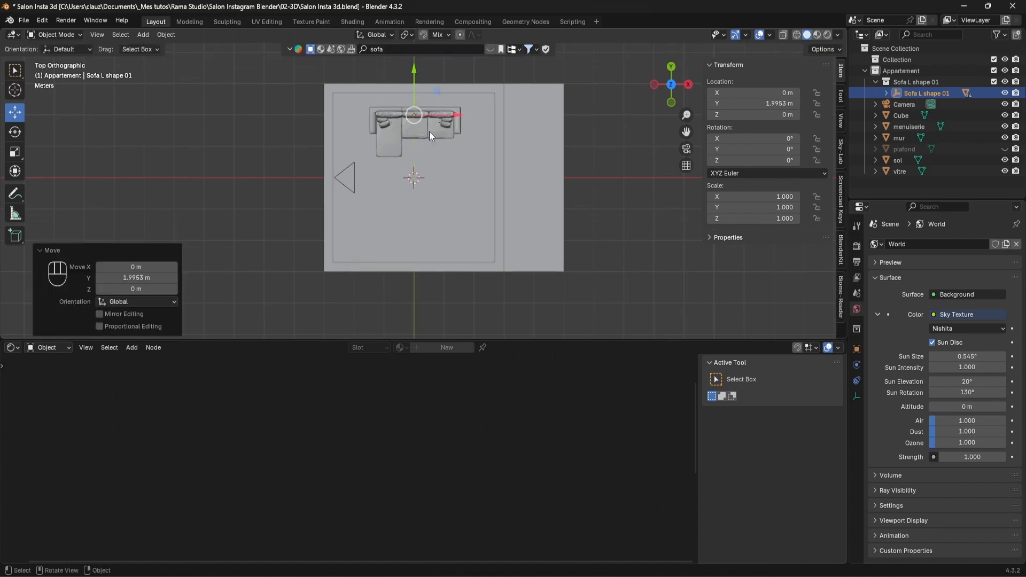
key("KP_0")
key("alt+Tab")
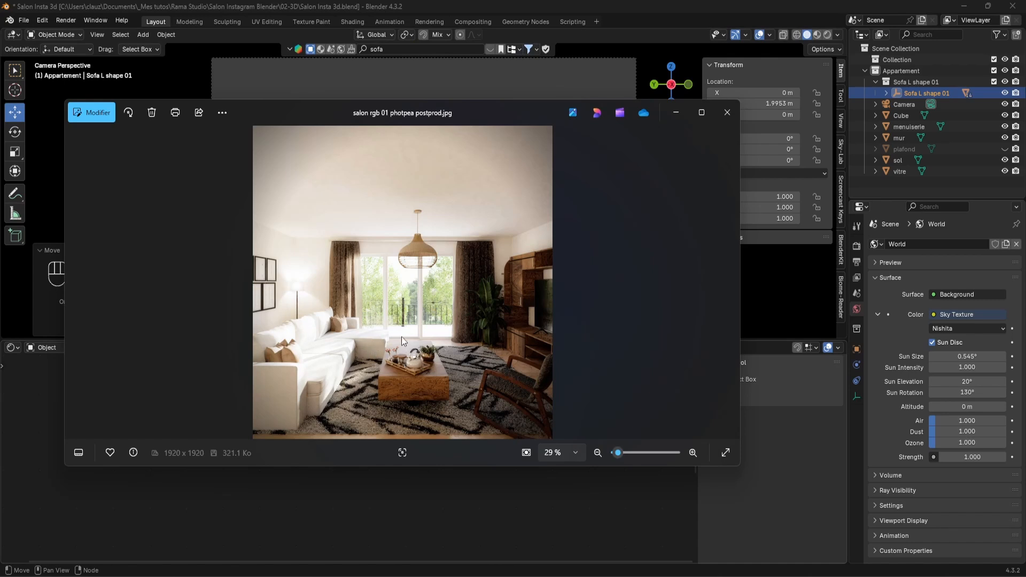
key("alt+Tab")
Mirror the sofa along X by scaling it by -1 so its chaise faces the window end
middle_click_drag(513, 190, 431, 244)
scroll(428, 235, "down", 4)
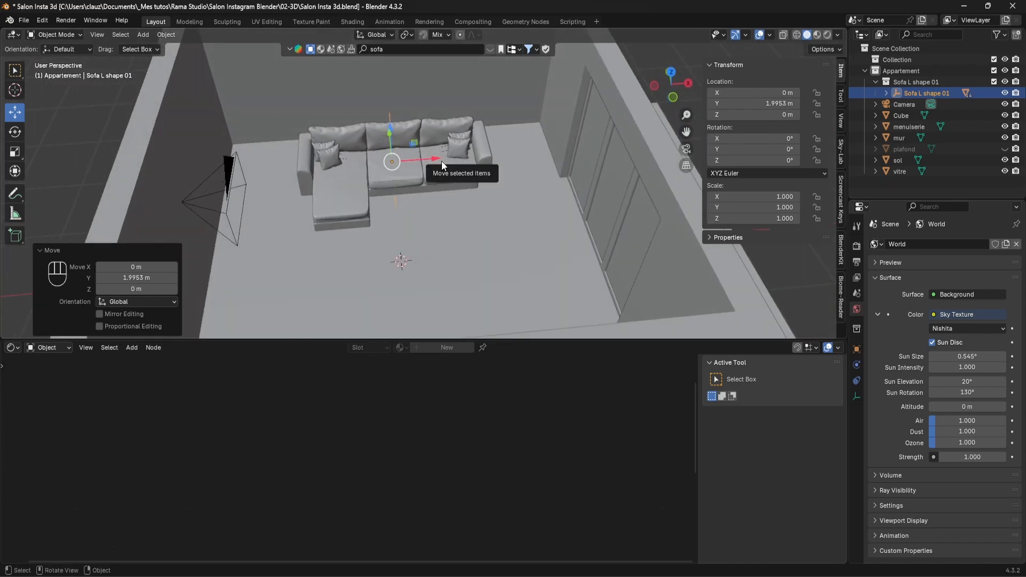
key("s")
key("x")
key("minus")
key("KP_1")
key("Return")
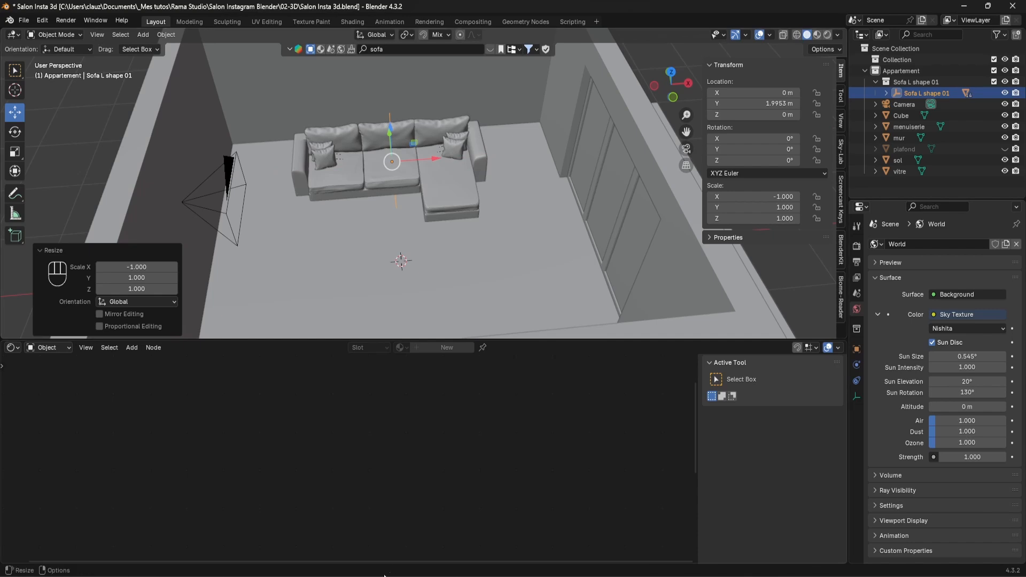
Check the reference image and place the 3D cursor on the open floor in front of the sofa
key("alt+Tab")
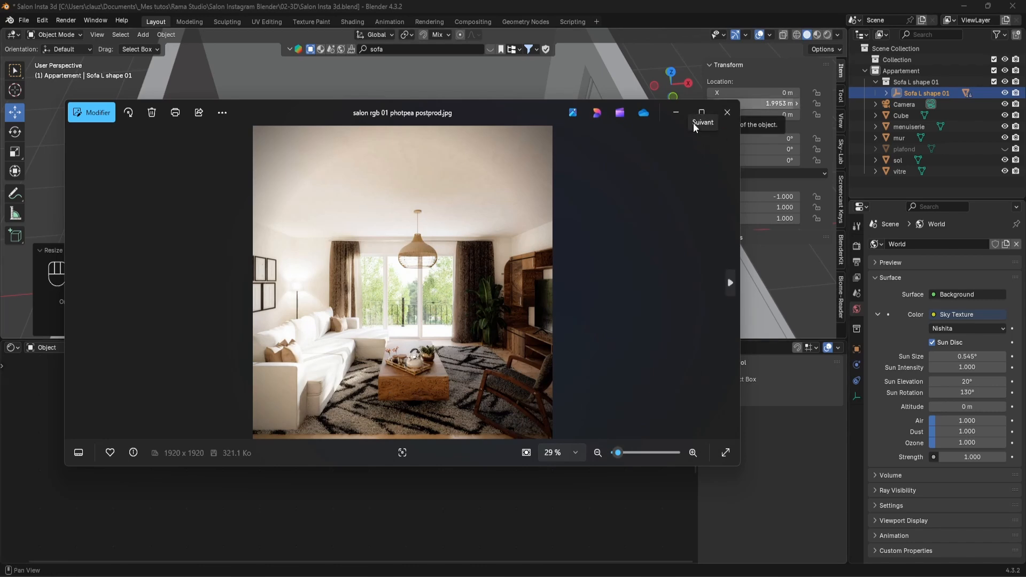
left_click(676, 113)
right_click(412, 231, "shift")
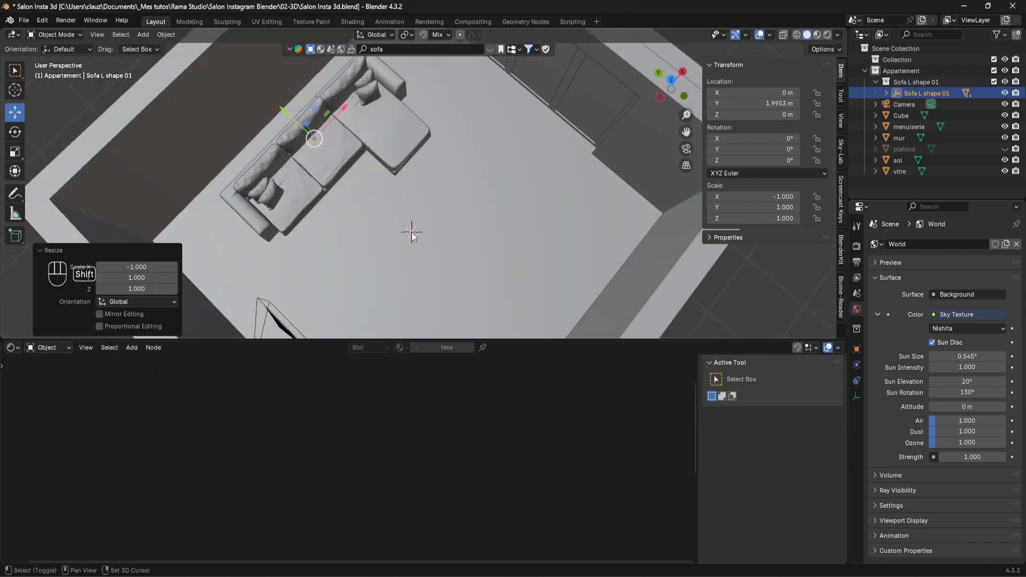
Search the BlenderKit models for "coffee table"
left_click(400, 50)
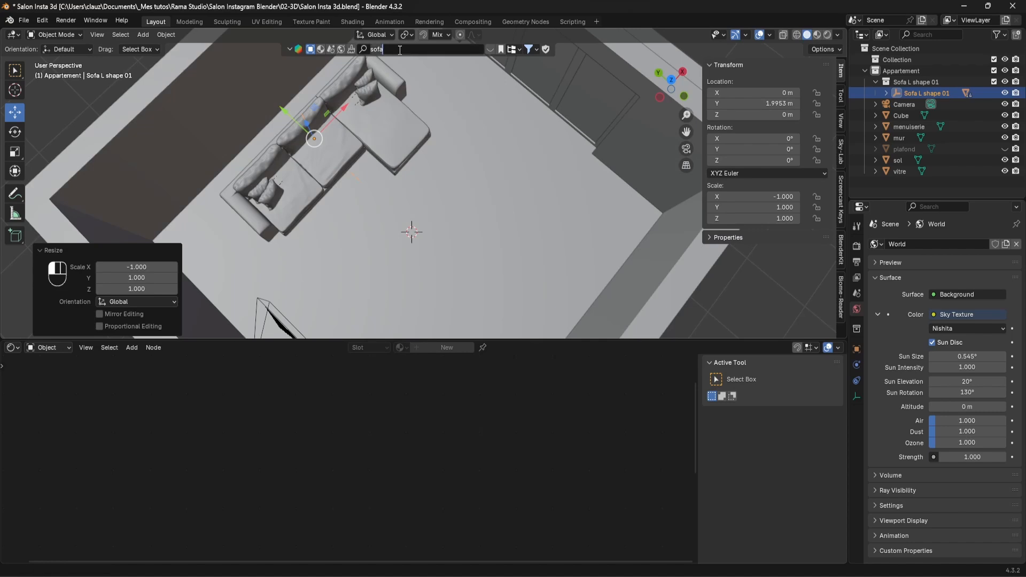
key("ctrl+BackSpace")
type("coffee table")
key("Return")
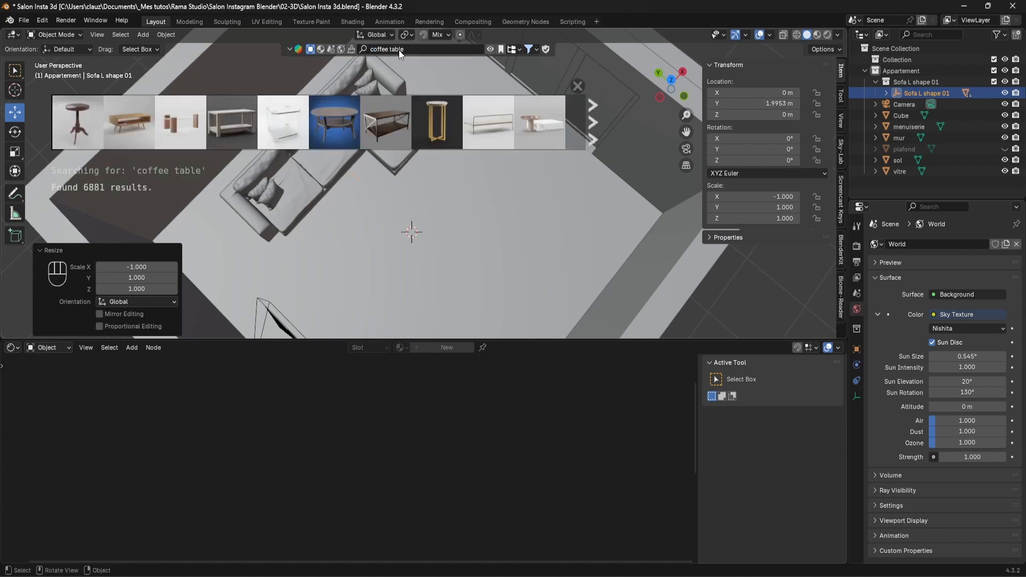
Browse the results to the wooden "Coffee Table" by MNDV and add it at the 3D cursor
left_click(591, 130)
left_click(591, 130)
left_click(591, 131)
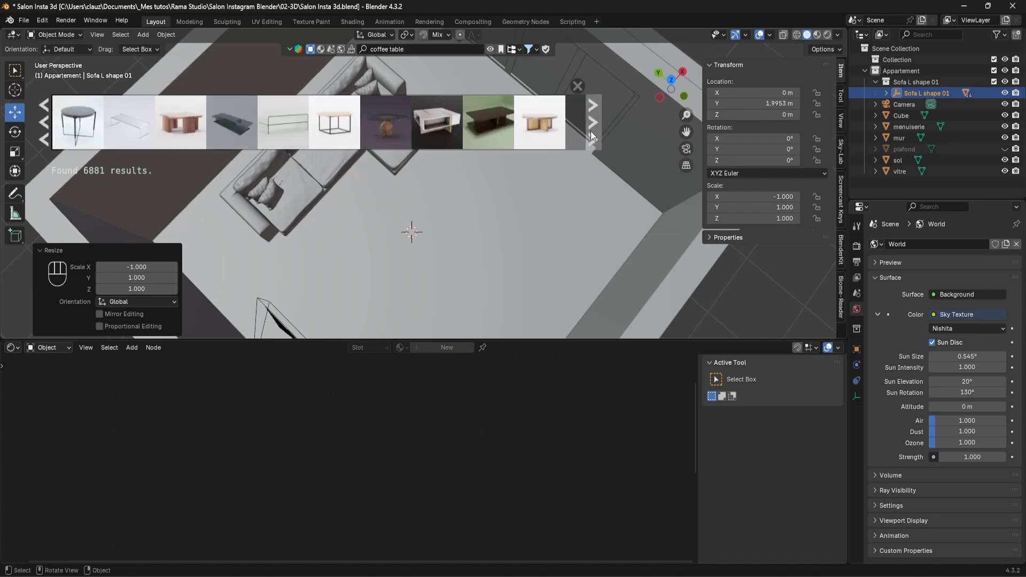
left_click(591, 130)
left_click(591, 131)
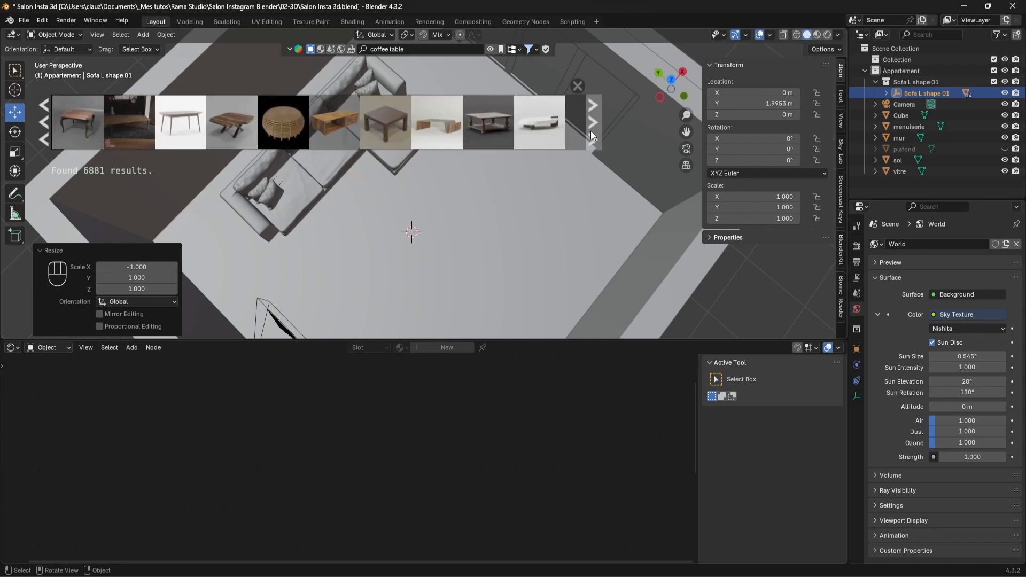
left_click(591, 133)
mouse_move(182, 134)
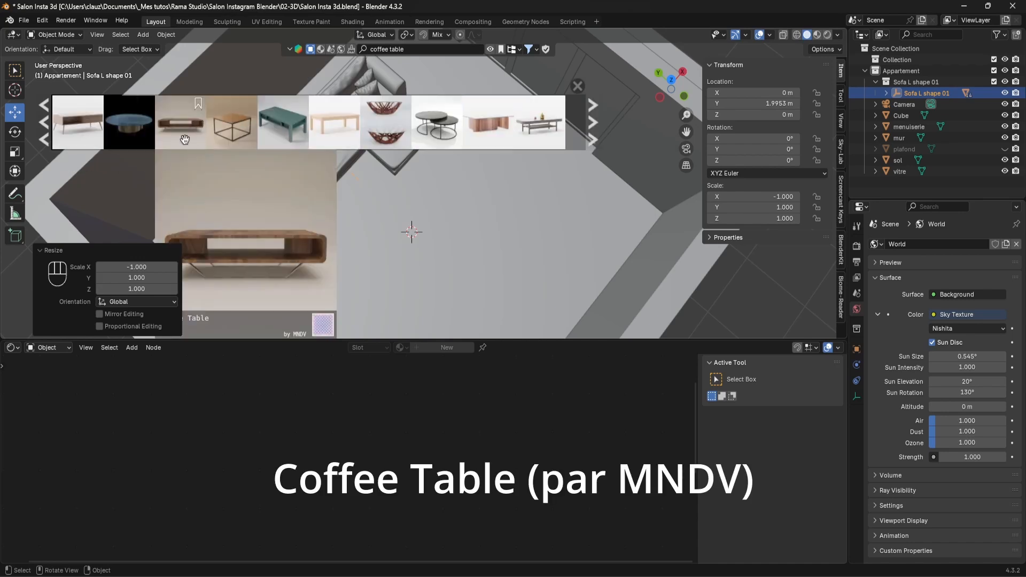
left_click(184, 134)
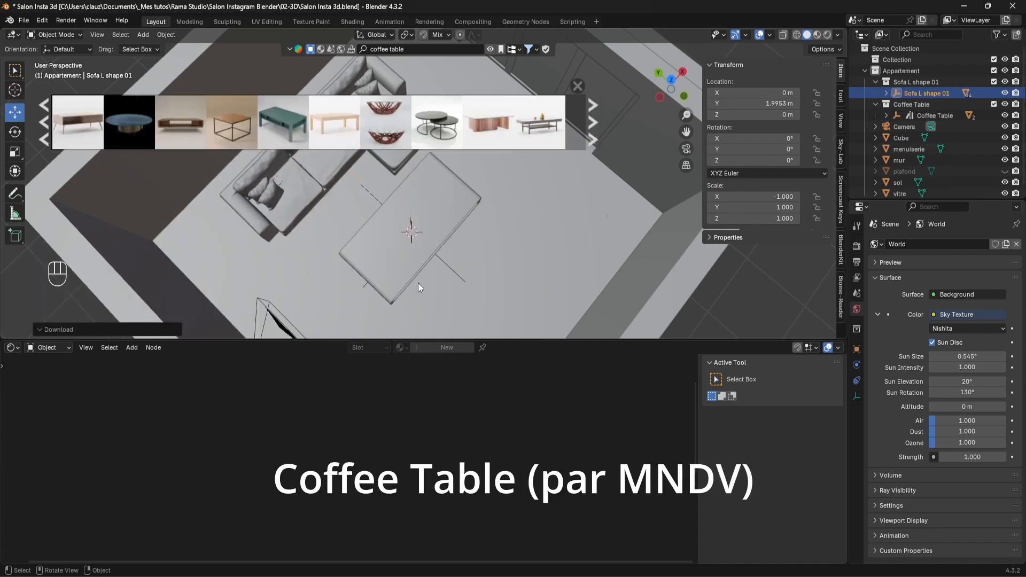
mouse_move(420, 151)
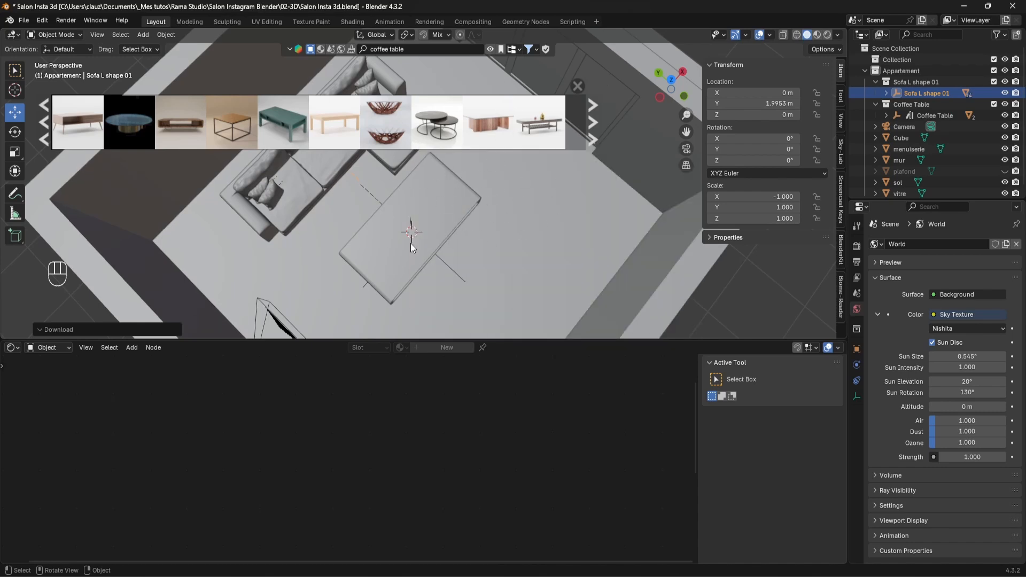
Show an enlarged, rendered camera view without the asset bar and unhide the plafond ceiling object
key("KP_0")
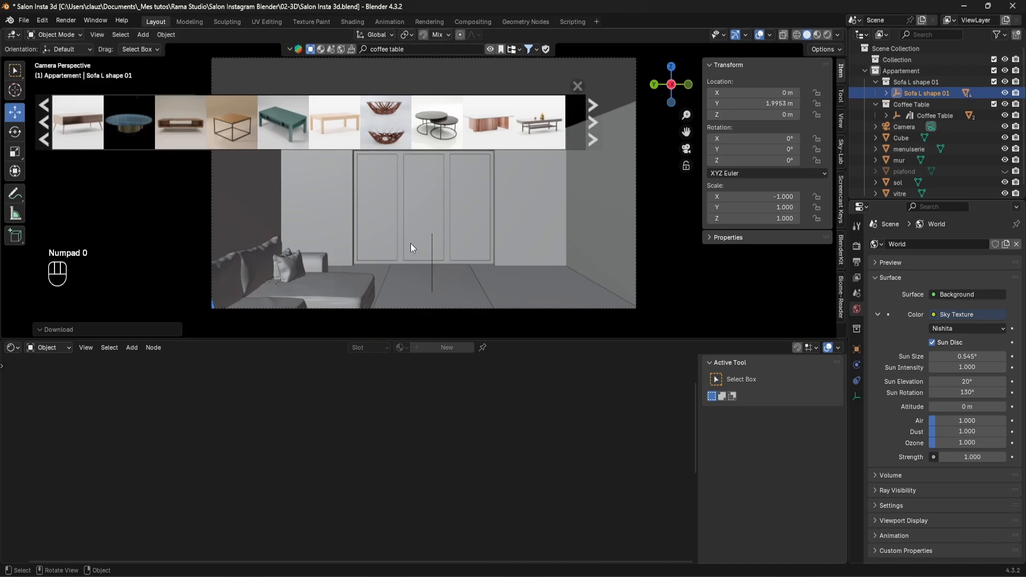
left_click(578, 84)
left_click_drag(493, 340, 484, 521)
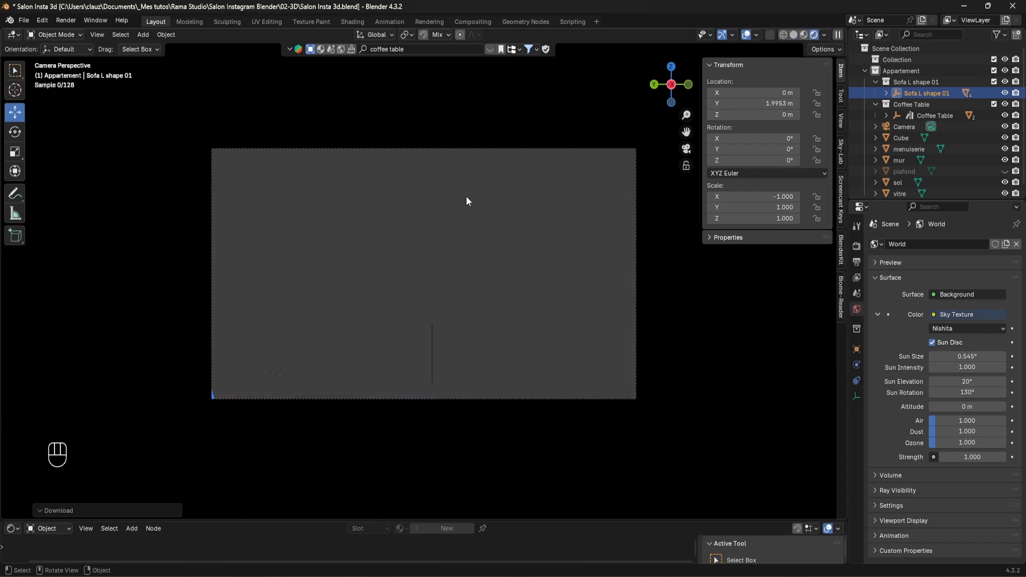
left_click(1005, 172)
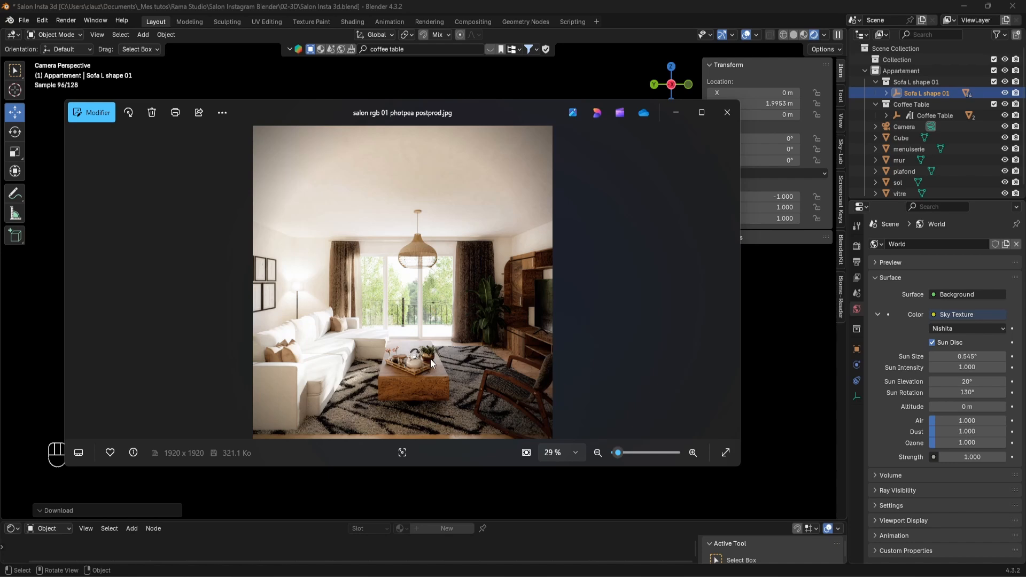
Put the reference image away and set the render output resolution to 2500 × 2500 px
left_click(676, 112)
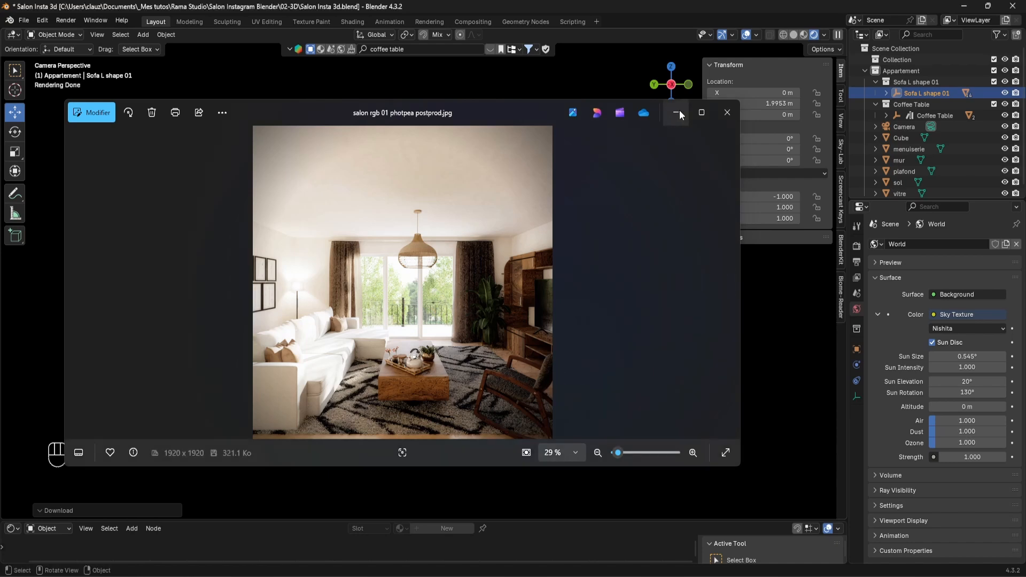
left_click(858, 247)
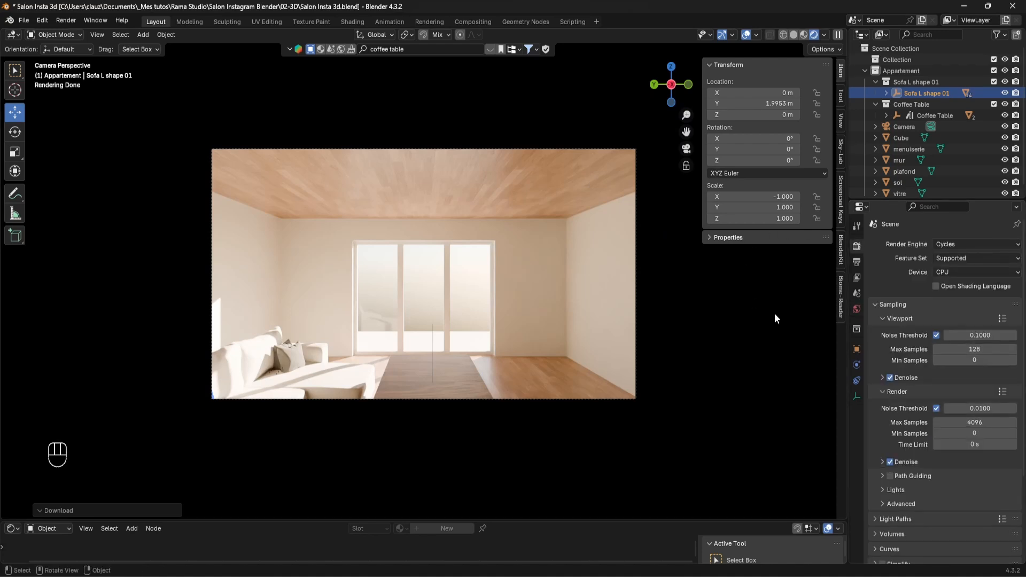
left_click(858, 262)
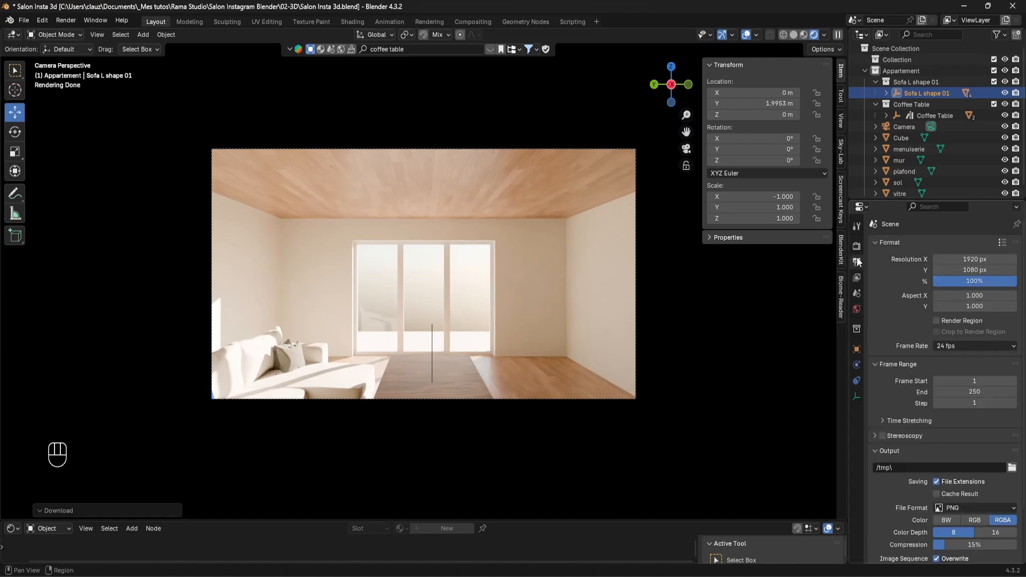
left_click(973, 259)
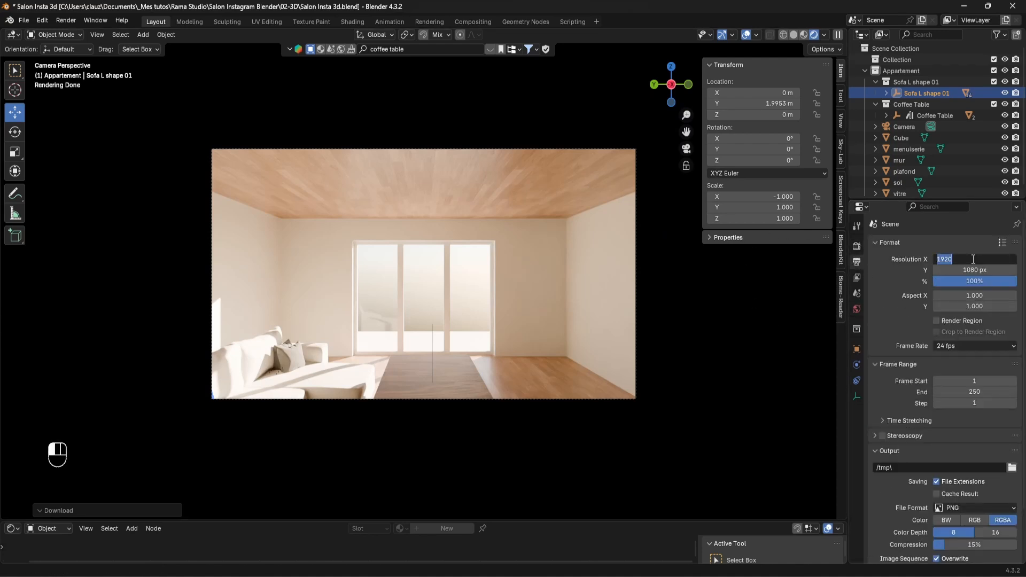
type("2500")
left_click(999, 270)
type("2500")
key("Return")
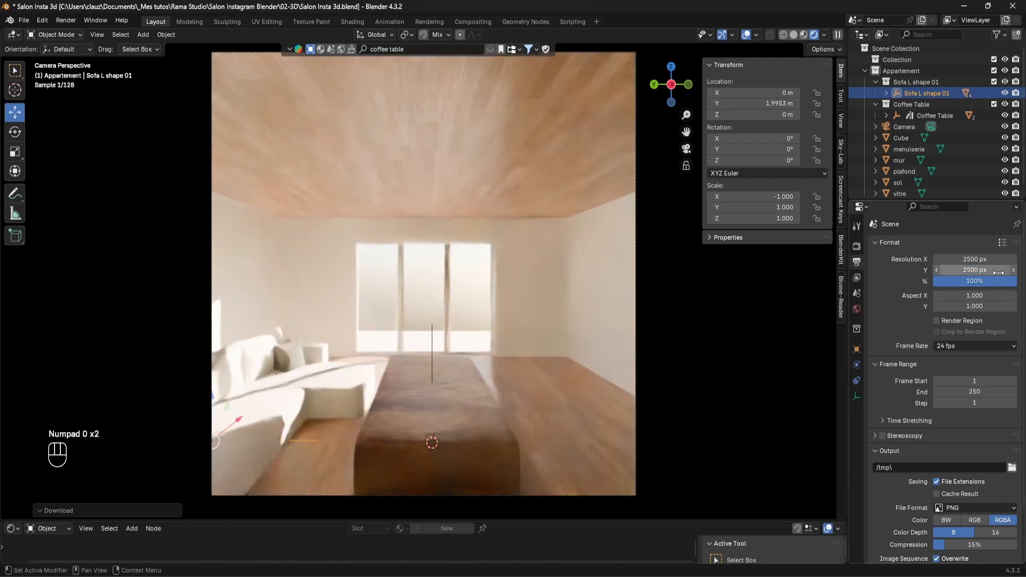
Assign the MAT_walls material to the plafond ceiling object and compare the room with the reference image
scroll(442, 303, "down", 2)
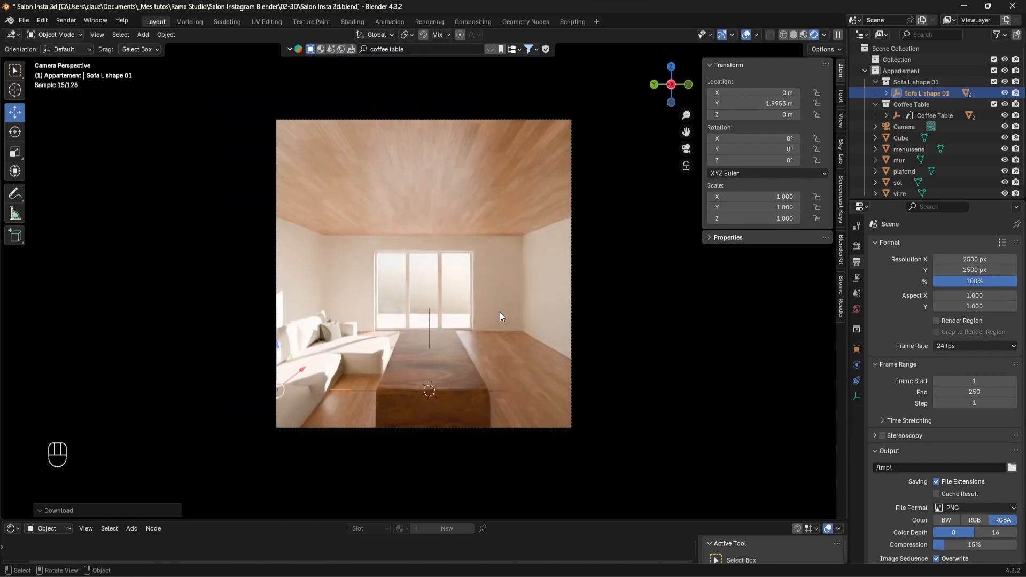
left_click(464, 185)
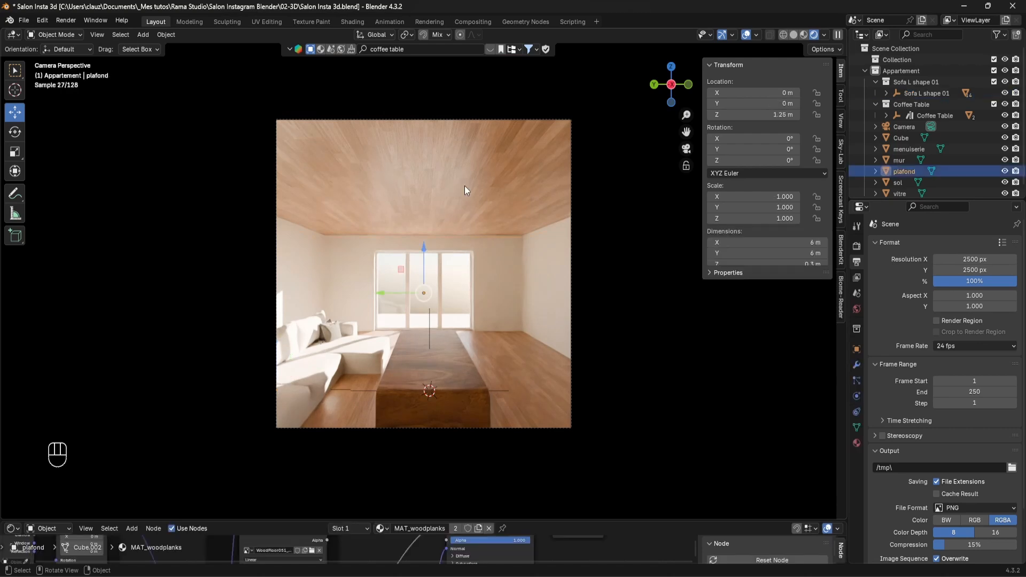
left_click(857, 442)
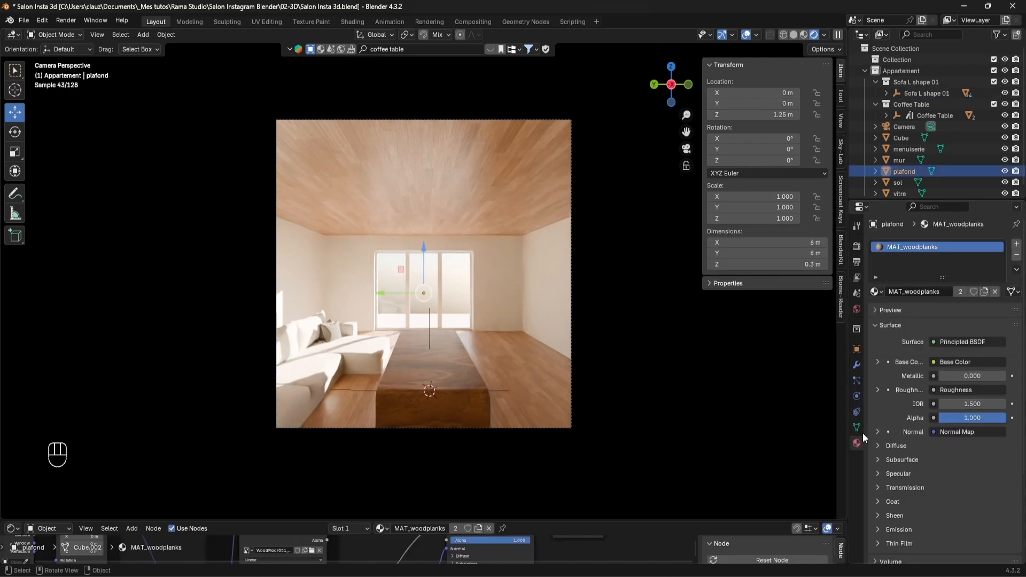
left_click(876, 292)
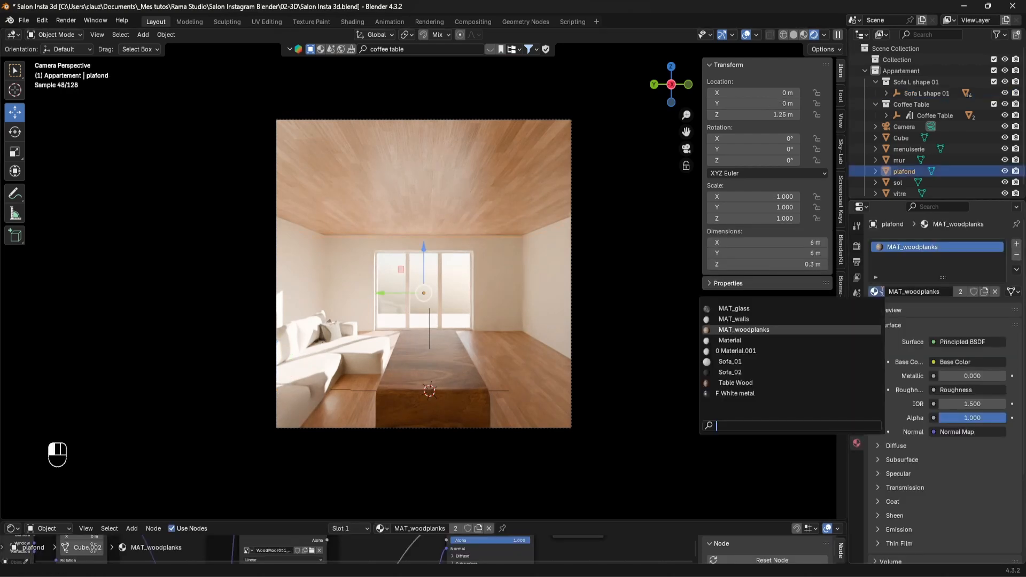
left_click(734, 319)
key("alt+Tab")
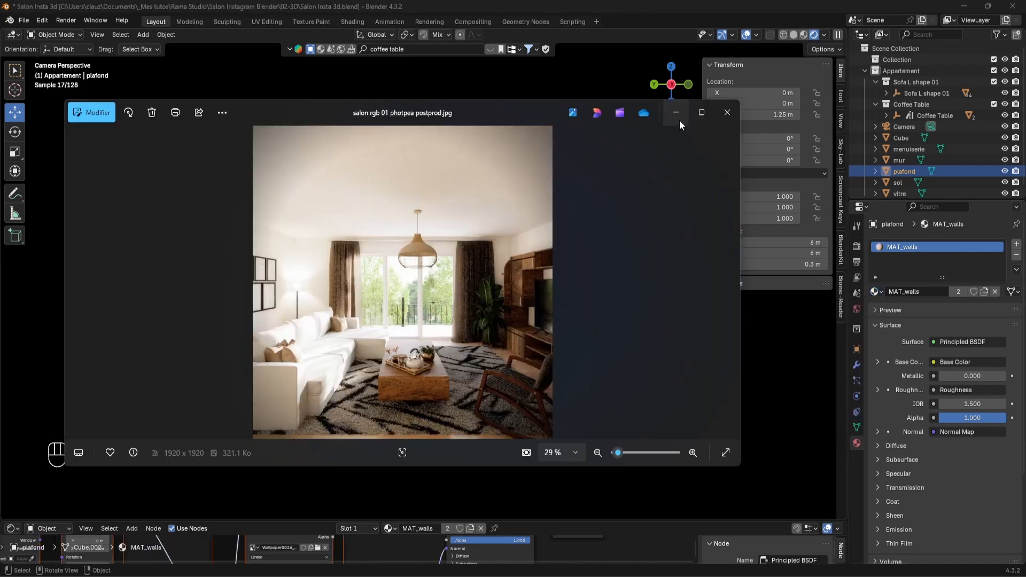
left_click(675, 114)
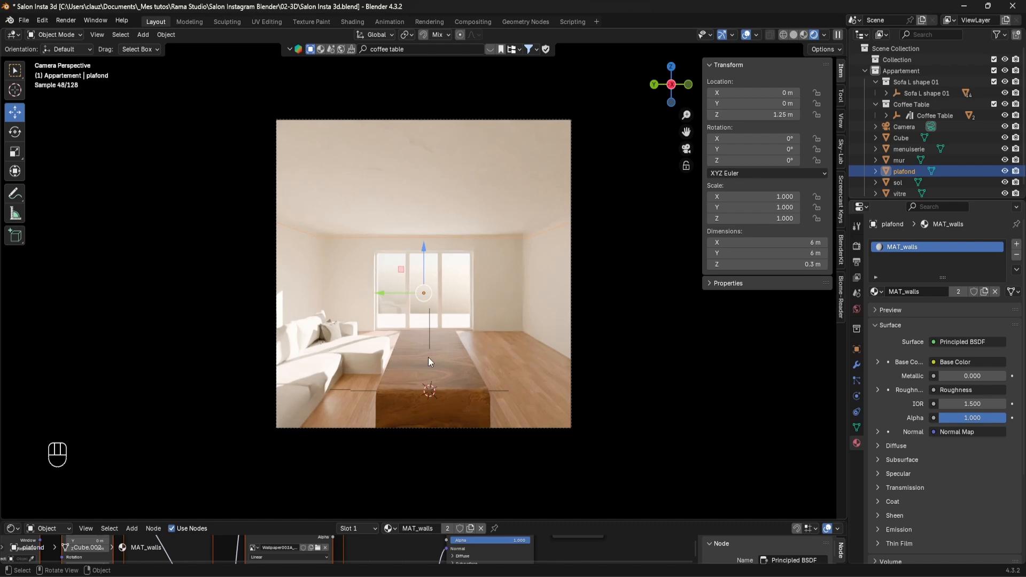
In a wireframe top view, select all objects of the Coffee Table collection and move them about 0.83 m along X
left_click(793, 34)
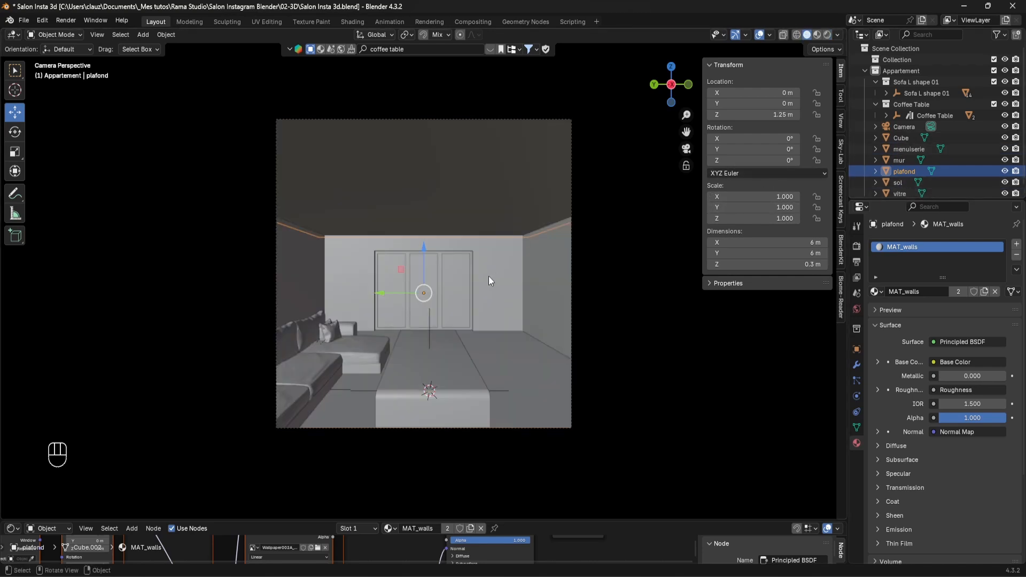
key("KP_7")
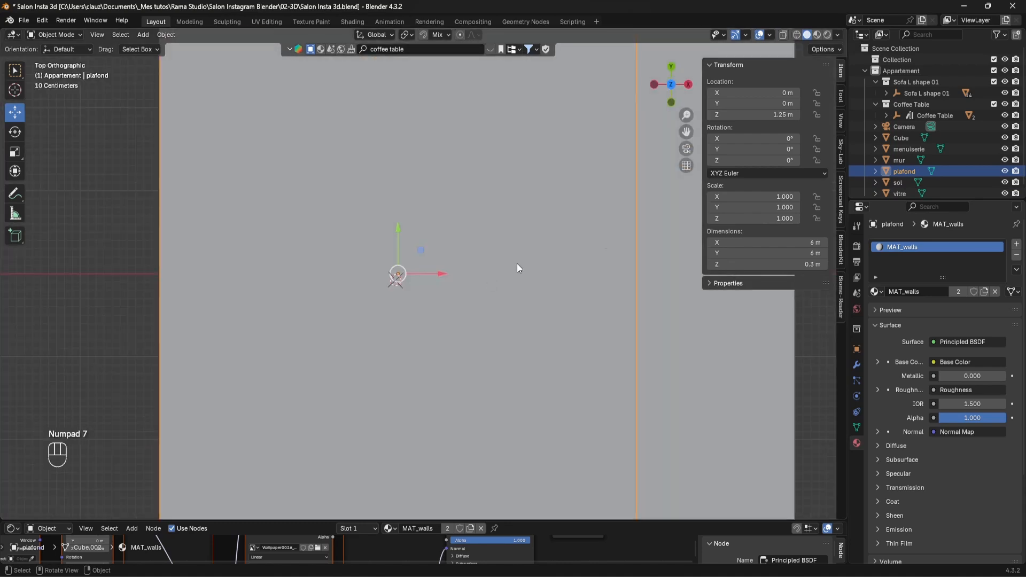
left_click(798, 34)
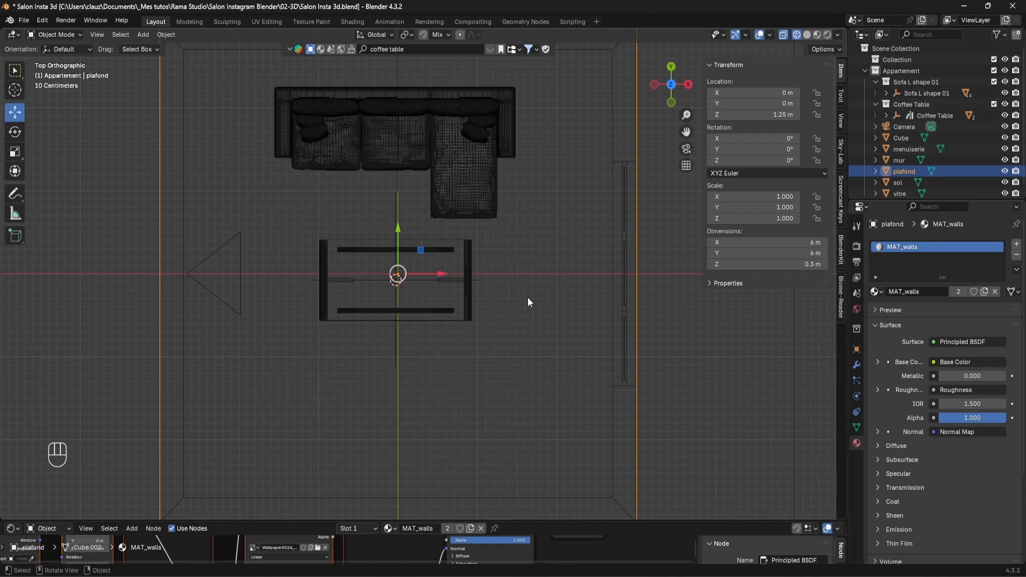
left_click(491, 281)
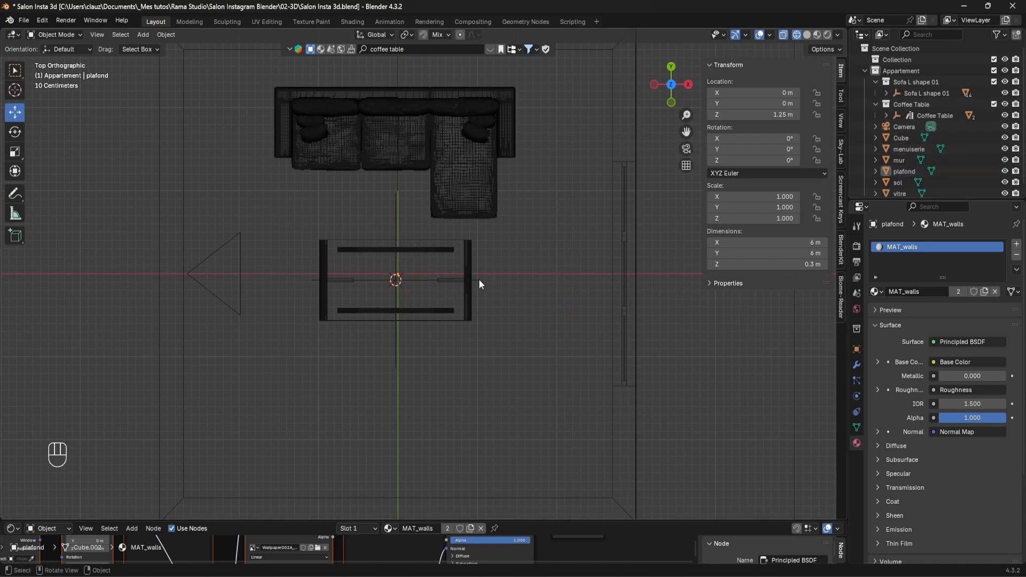
left_click(478, 279)
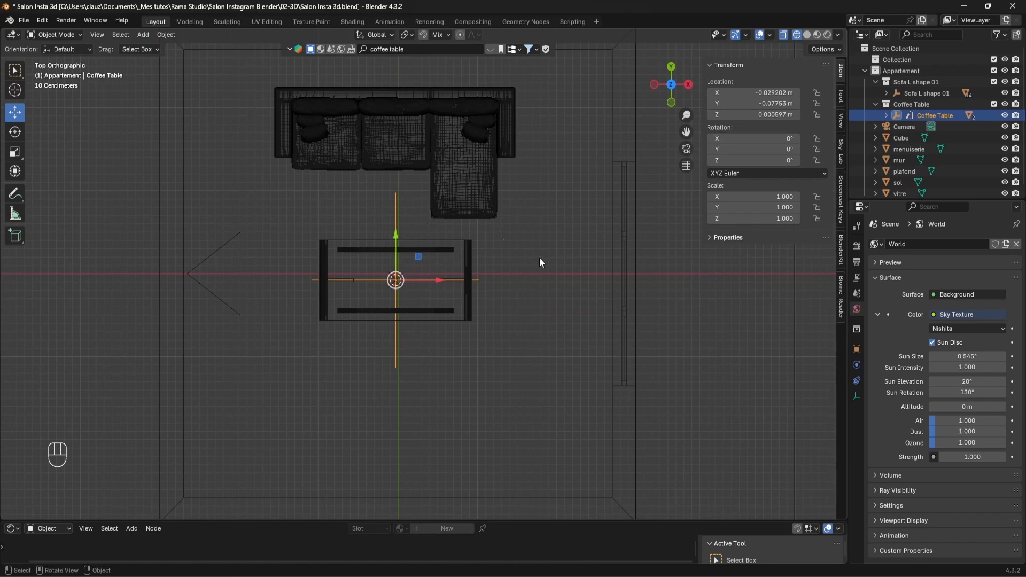
left_click(875, 104)
left_click(906, 104)
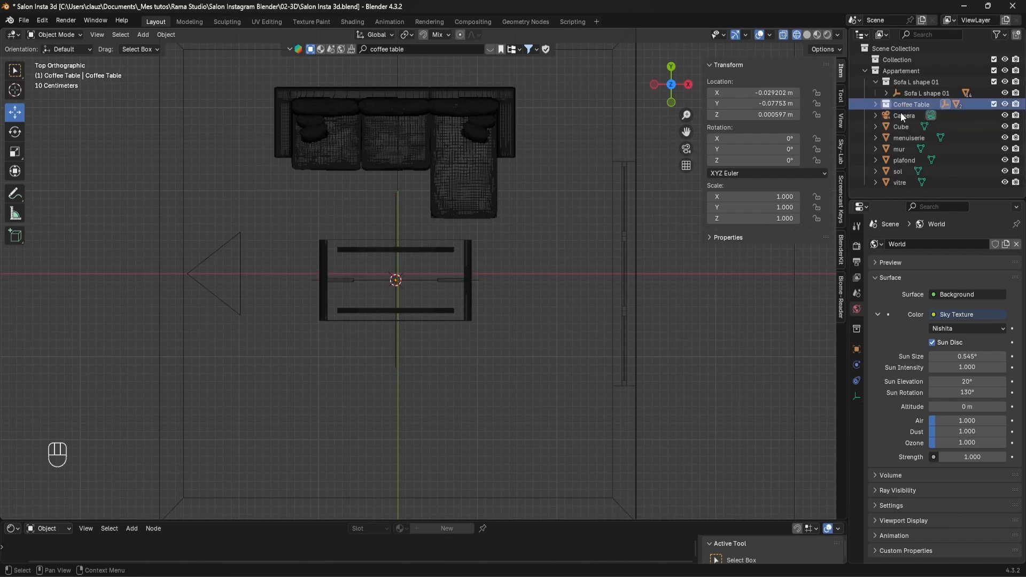
right_click(903, 104)
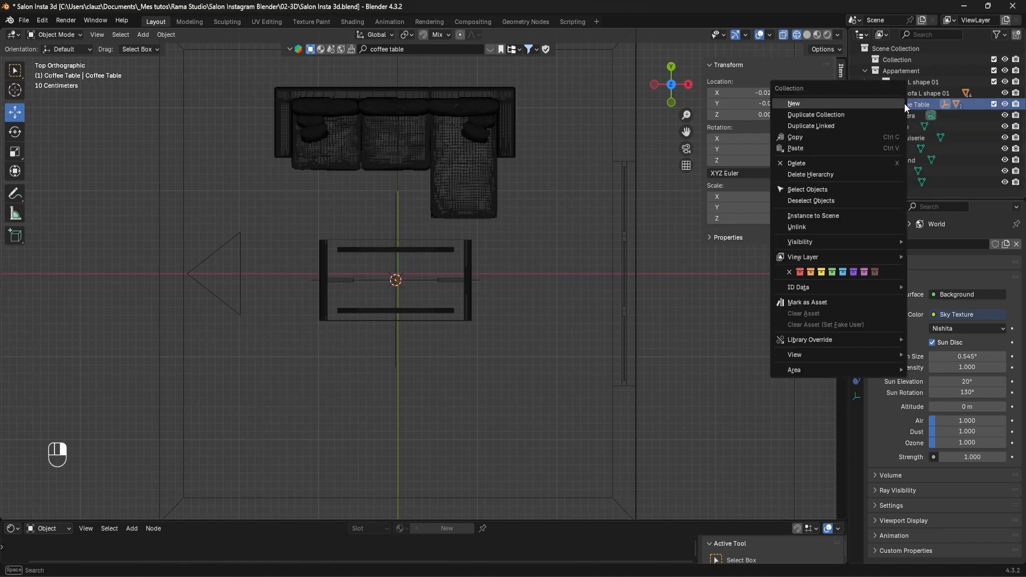
left_click(814, 197)
left_click_drag(433, 282, 500, 283)
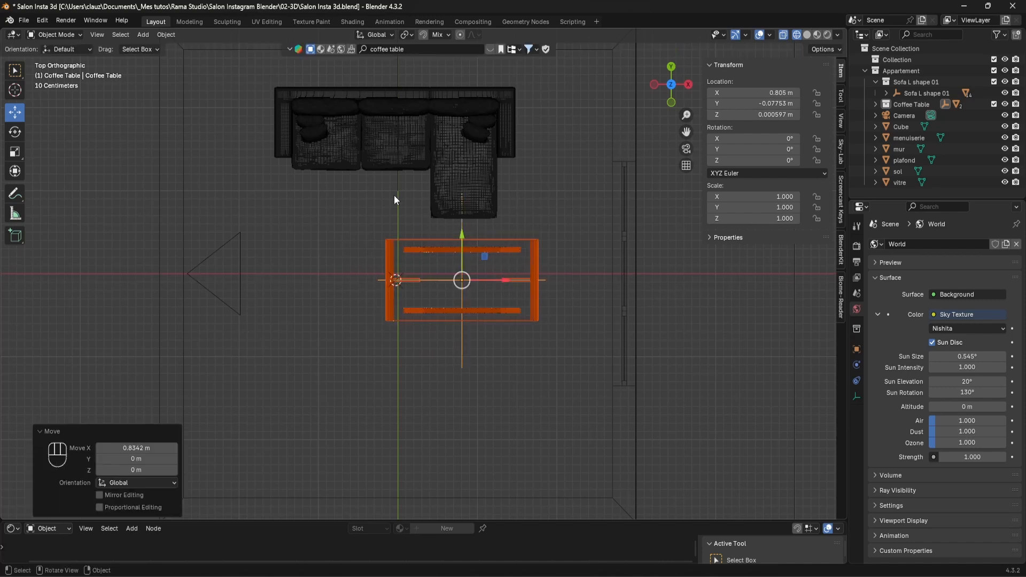
Move the sofa to about X 0.73 m, Y 1.89 m and the coffee table to about X 0.21 m, Y -0.14 m
left_click(319, 170)
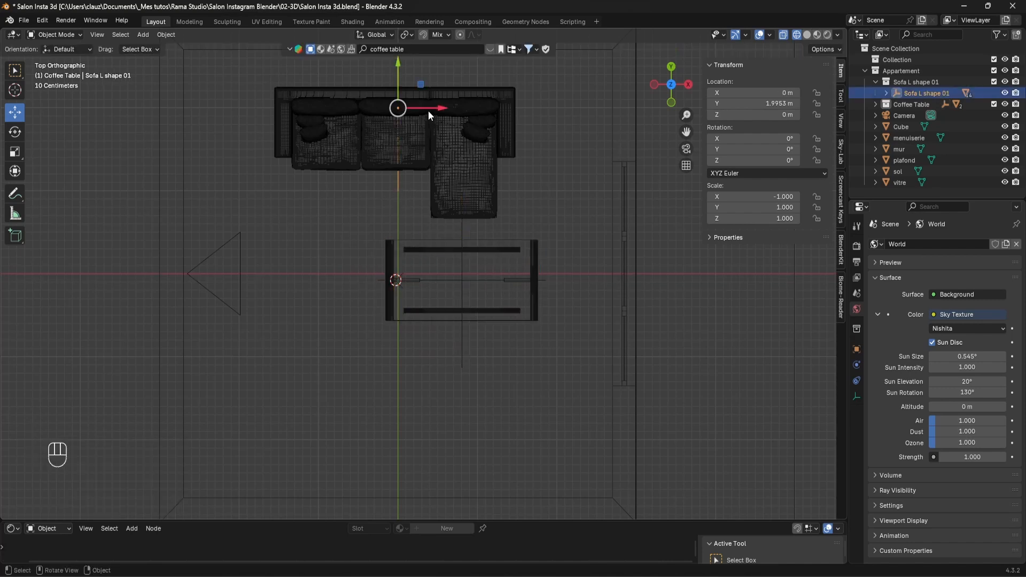
left_click_drag(427, 108, 455, 91)
left_click(464, 343)
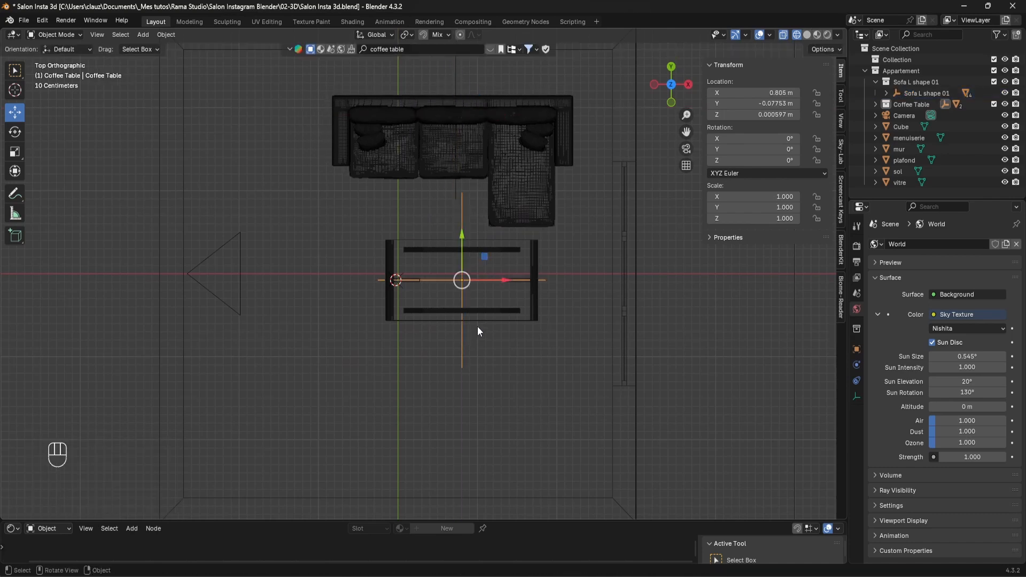
key("g")
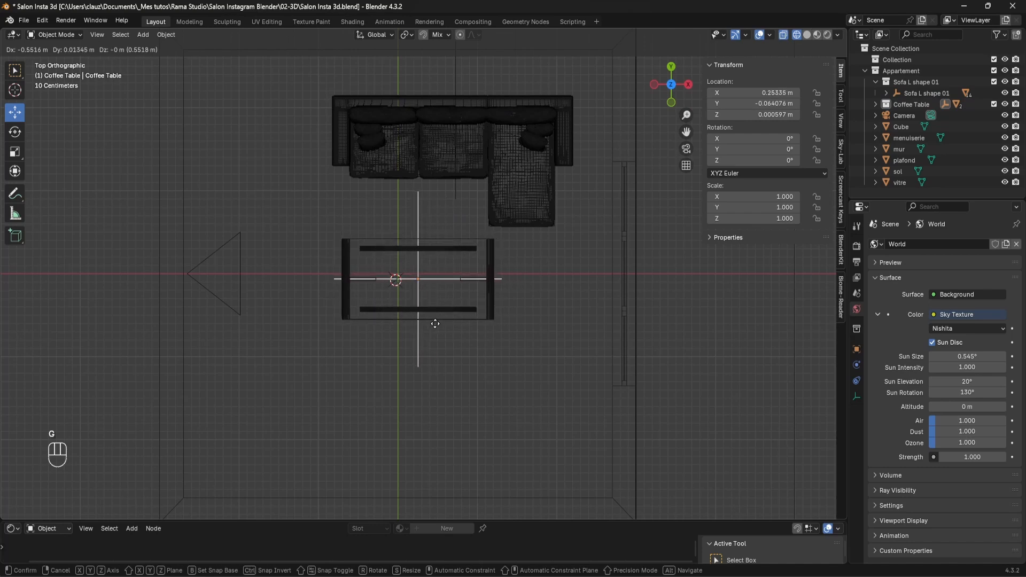
left_click(434, 332)
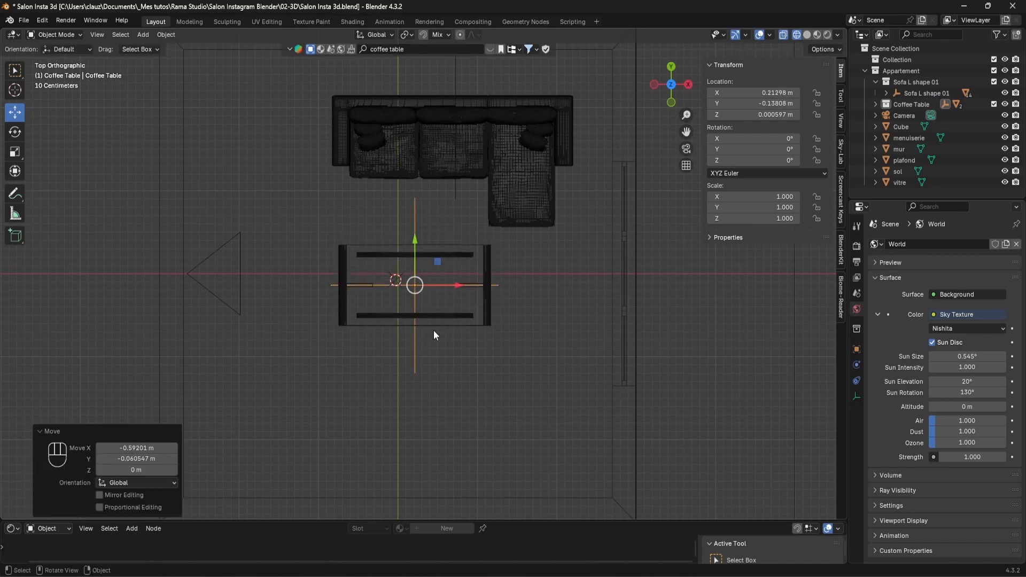
Return to a solid-shaded camera view and set the camera's focal length to 23 mm
key("KP_0")
left_click(806, 34)
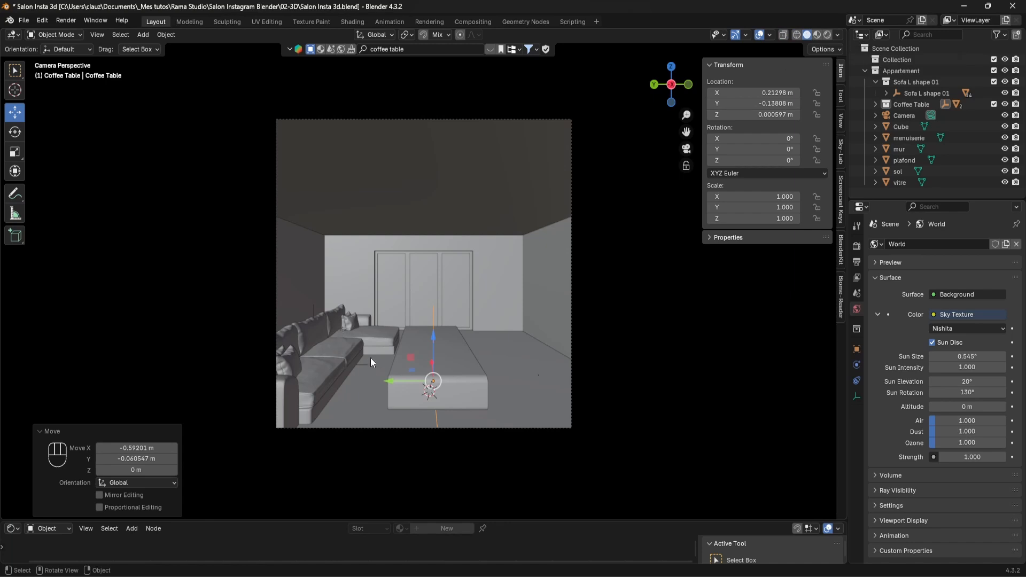
left_click(856, 246)
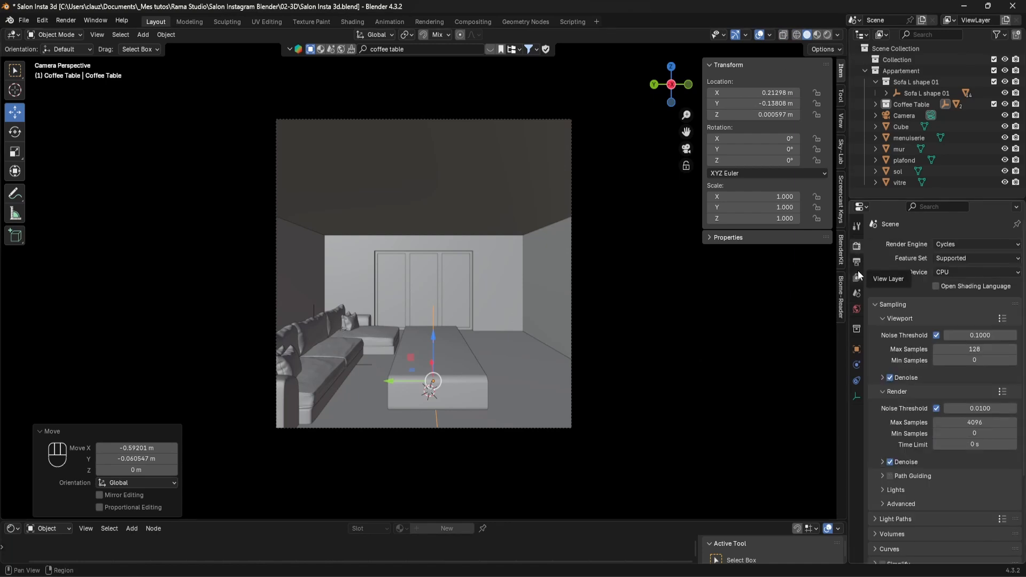
left_click(906, 116)
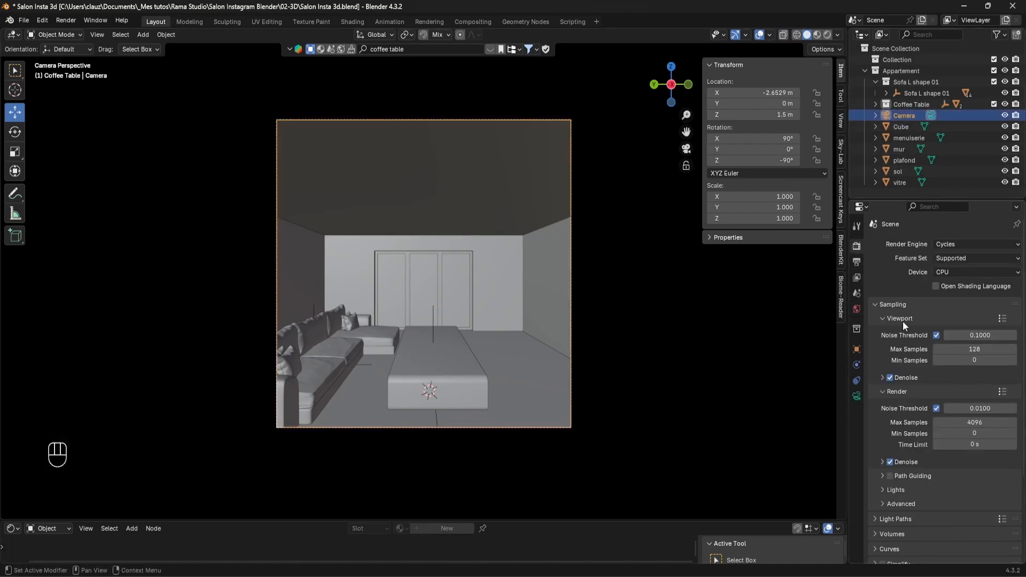
left_click(858, 263)
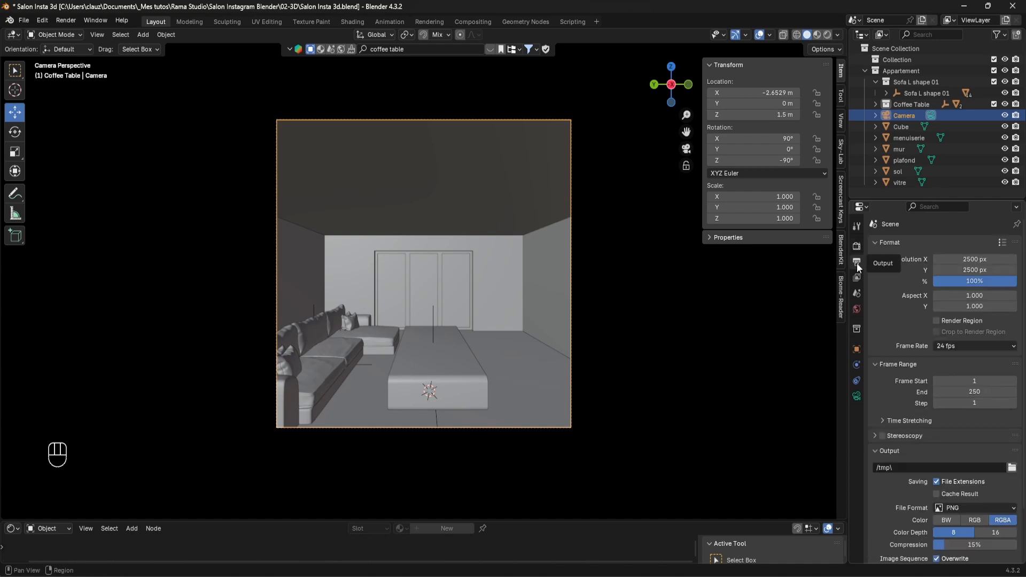
left_click(857, 395)
double_click(951, 297)
type("23")
key("Return")
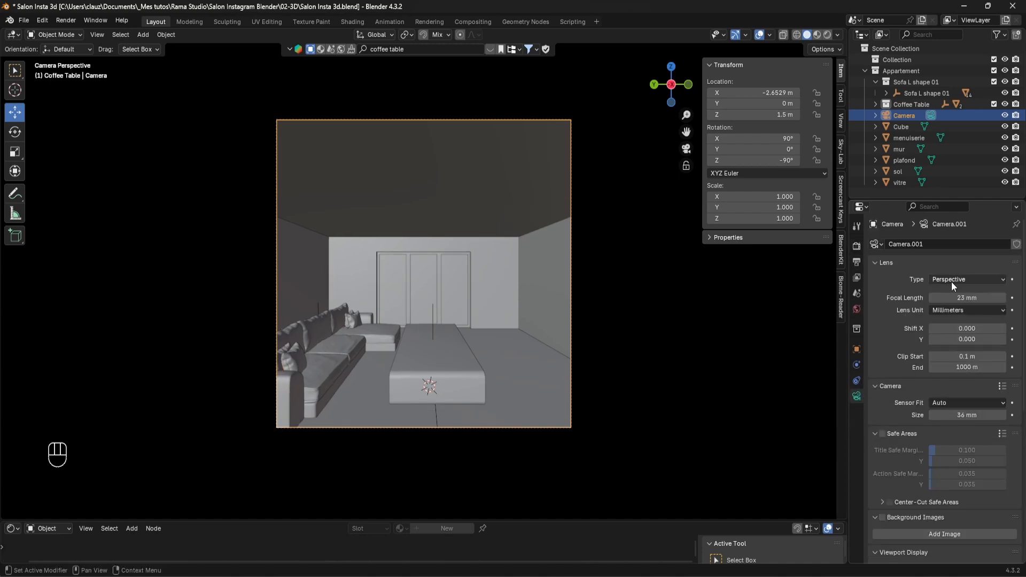
Check the furniture layout in the reference image and show the room in a wireframe top view
key("alt+Tab")
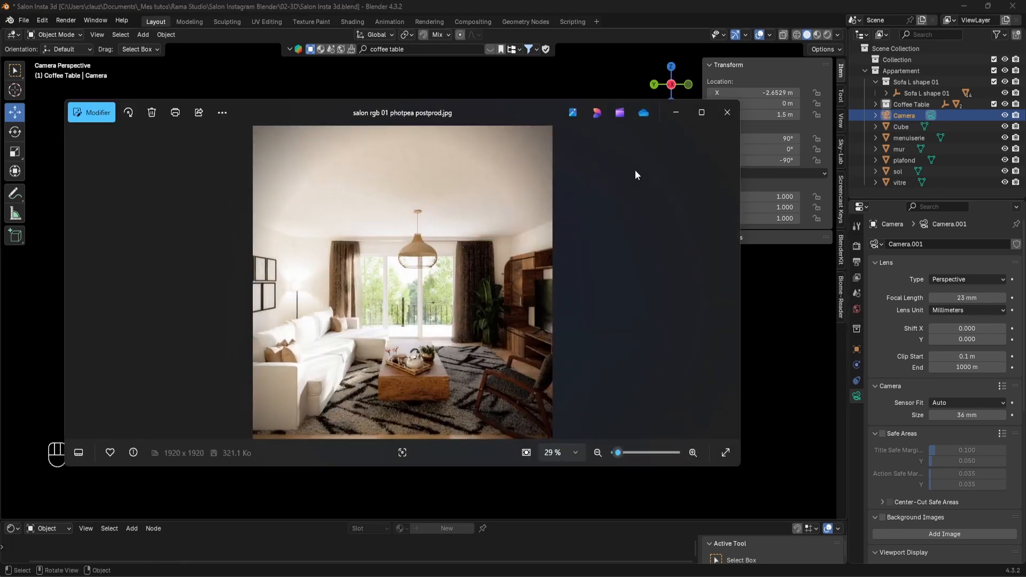
left_click(676, 114)
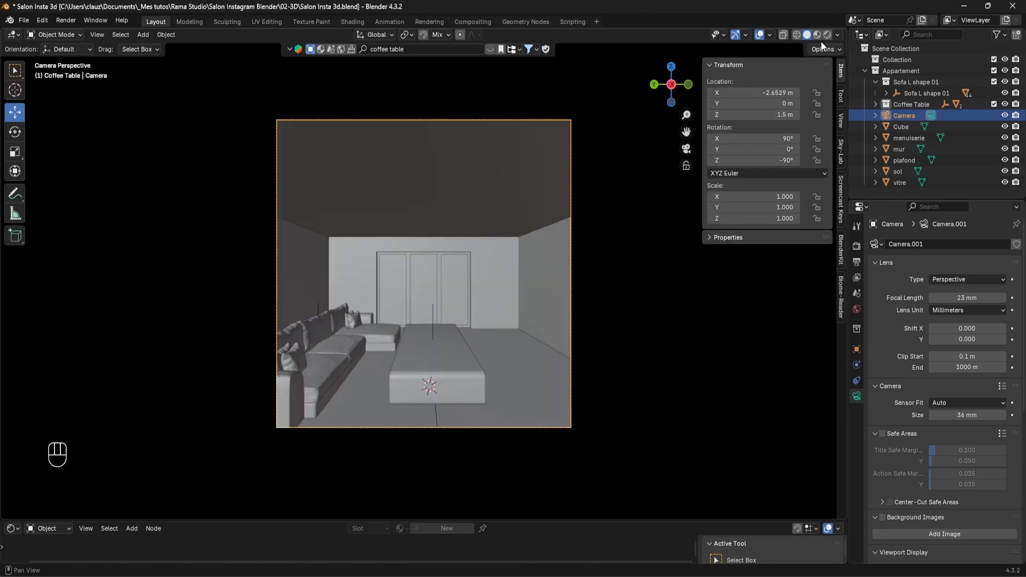
left_click(797, 34)
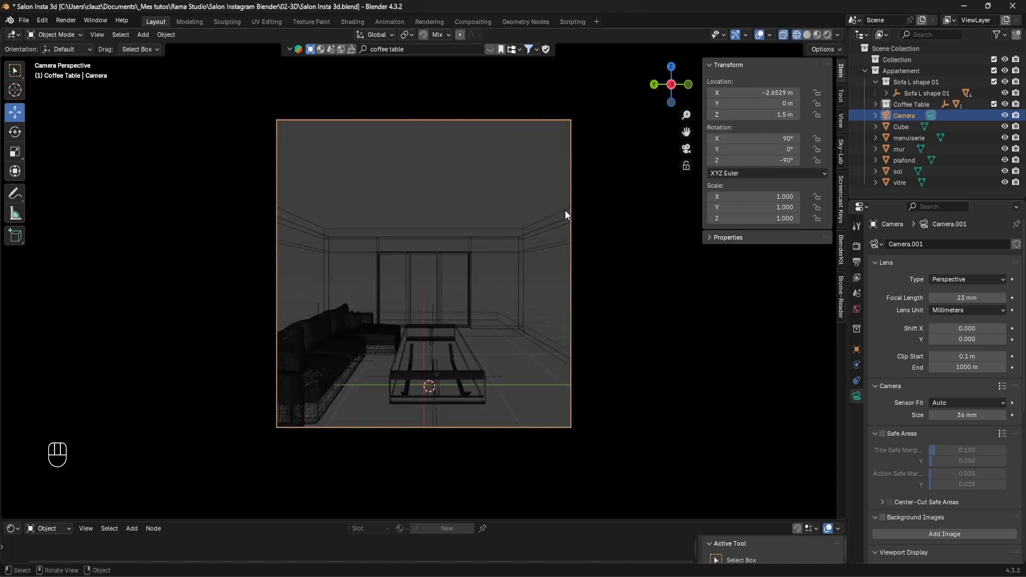
key("KP_7")
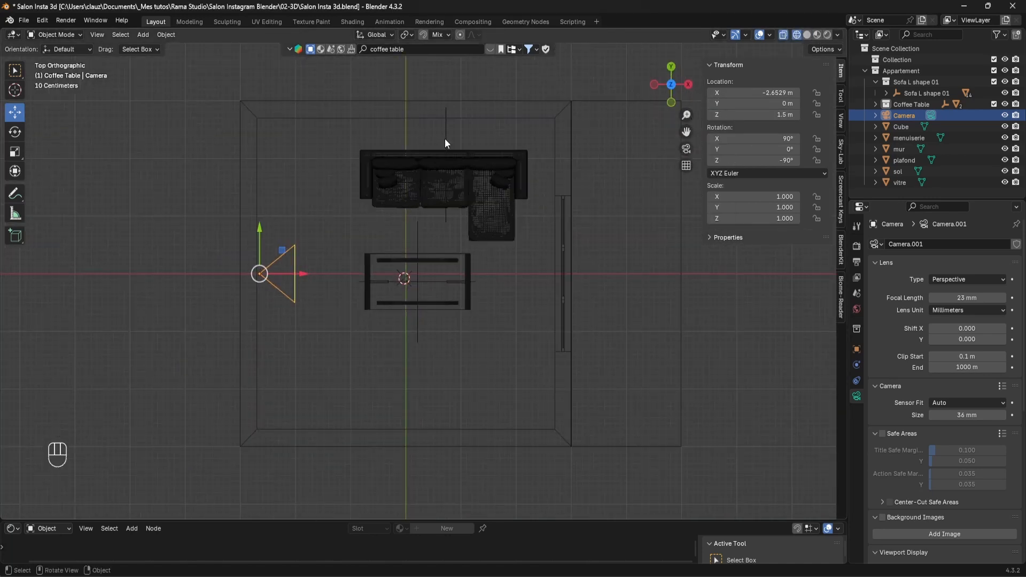
Try to move the sofa and coffee table together in the top view, and undo the move
left_click(446, 138)
left_click(416, 323)
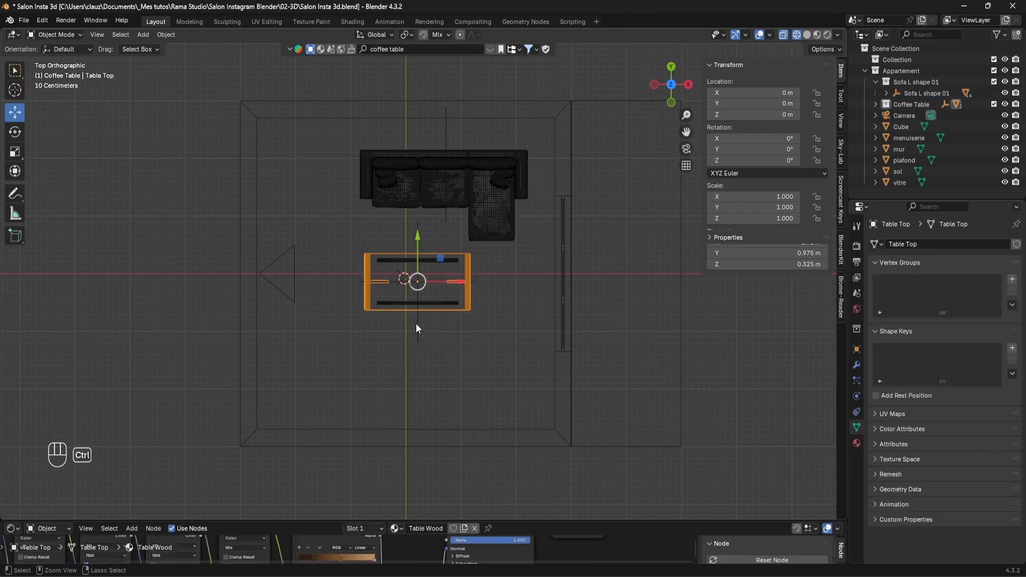
left_click(446, 217, "shift")
key("g")
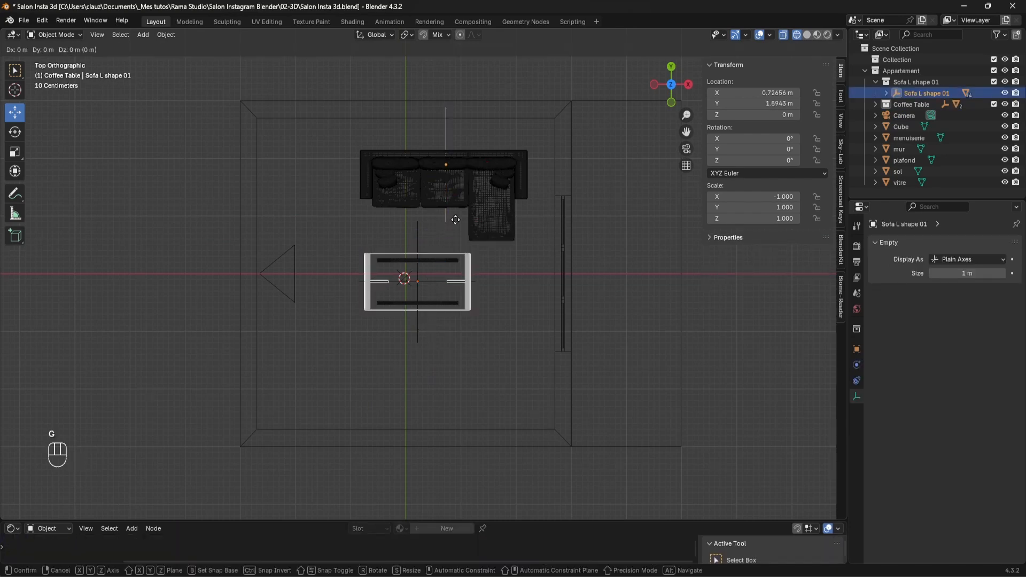
left_click(463, 228)
key("ctrl+z")
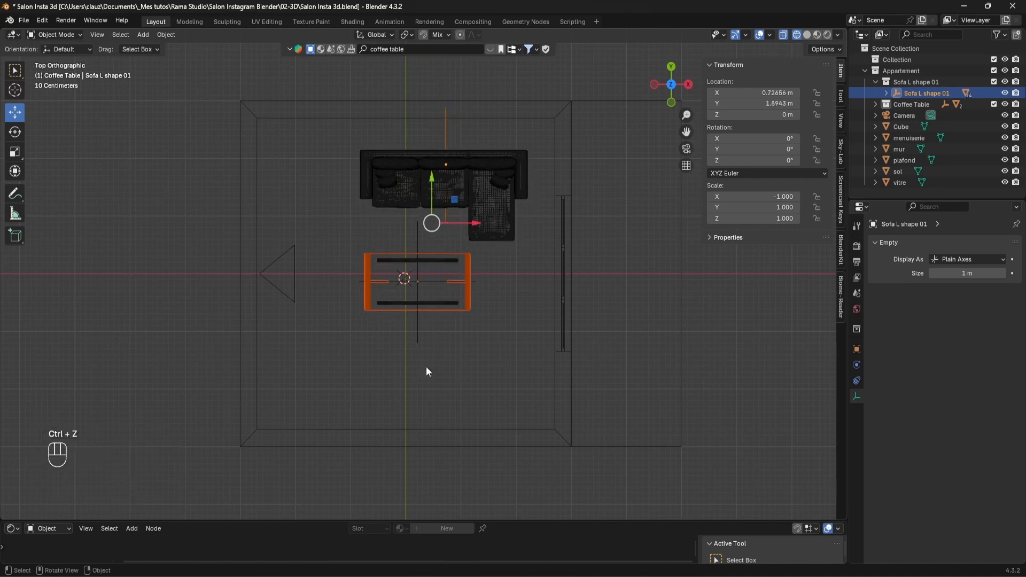
Select the sofa and coffee table together and move them in the wireframe top view
key("ctrl+z")
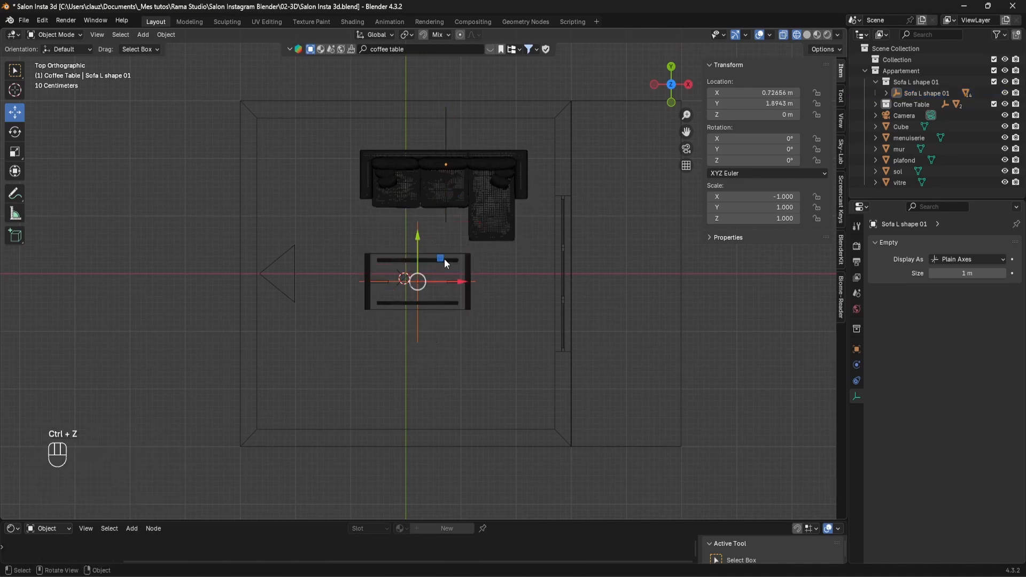
left_click(446, 216, "shift")
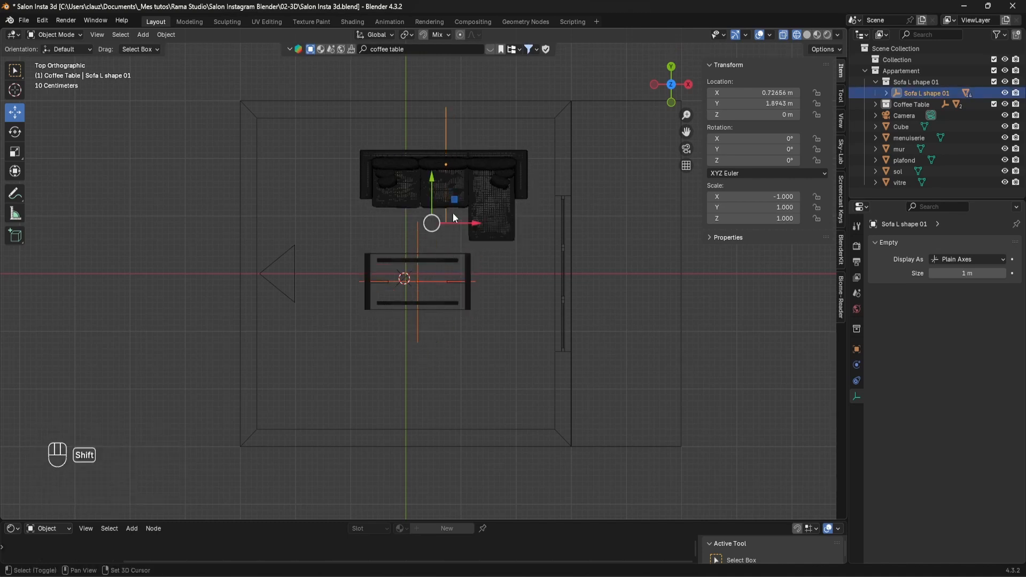
key("g")
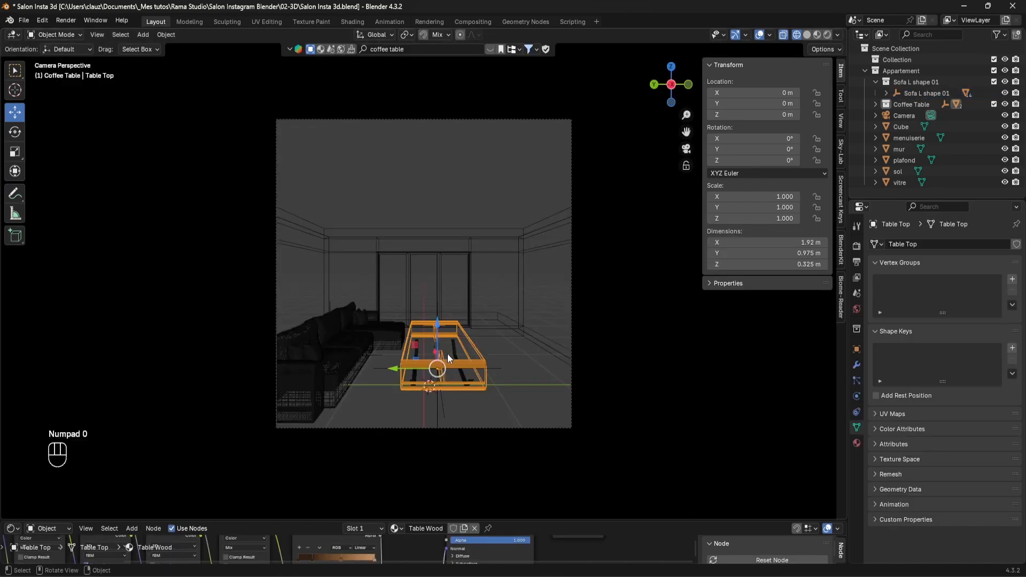
Show the room in material preview and compare its furniture layout with the reference image
left_click(817, 34)
key("alt+Tab")
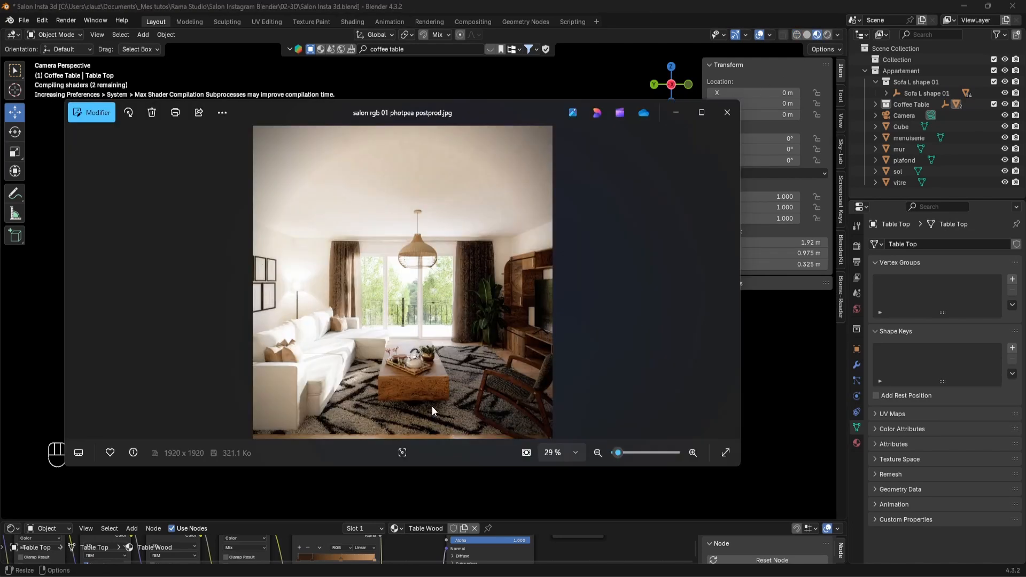
left_click(676, 113)
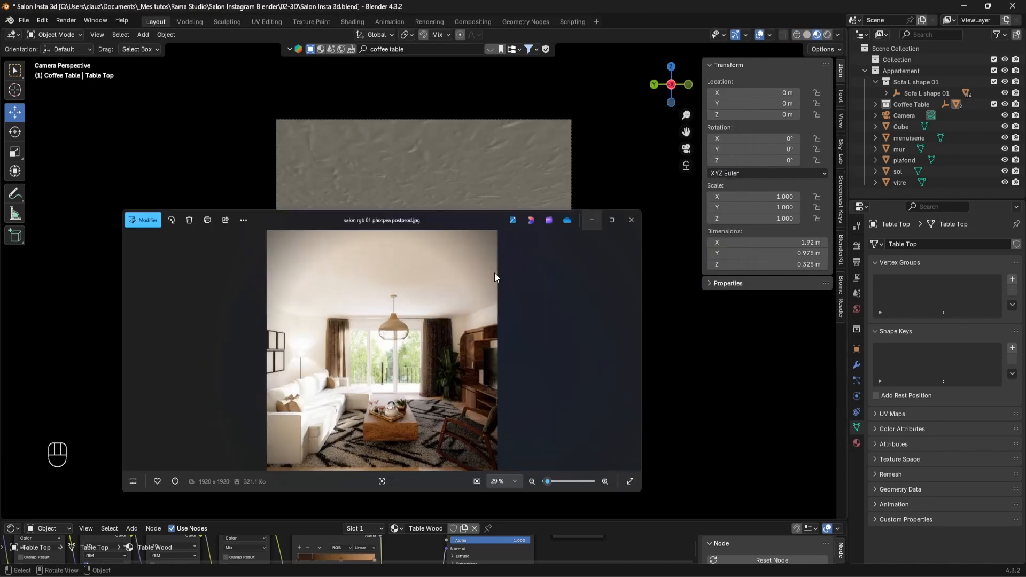
Show the room in rendered shading and unwrap all of the ceiling's faces with a cube projection at cube size 6
left_click(491, 217)
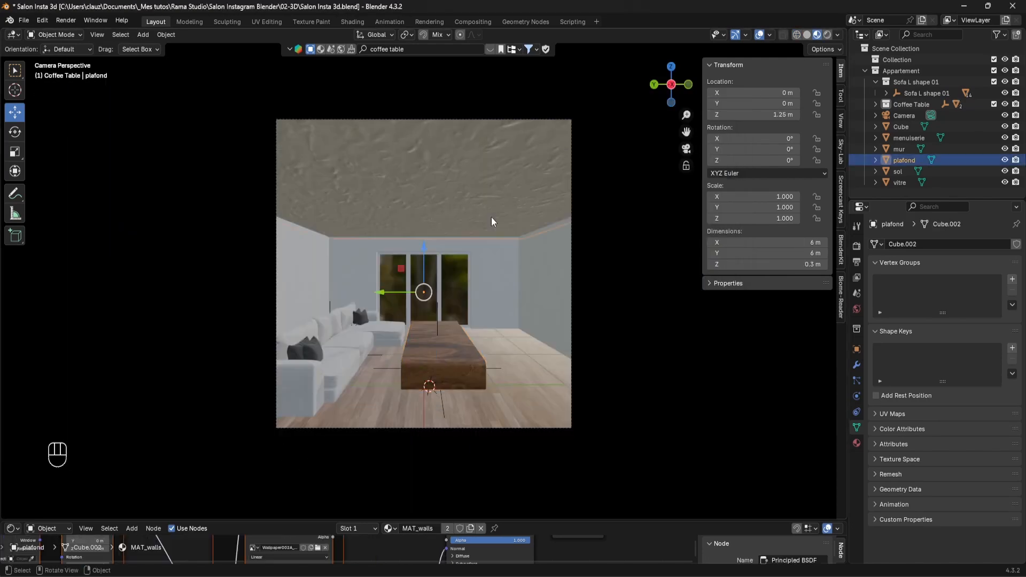
left_click(828, 34)
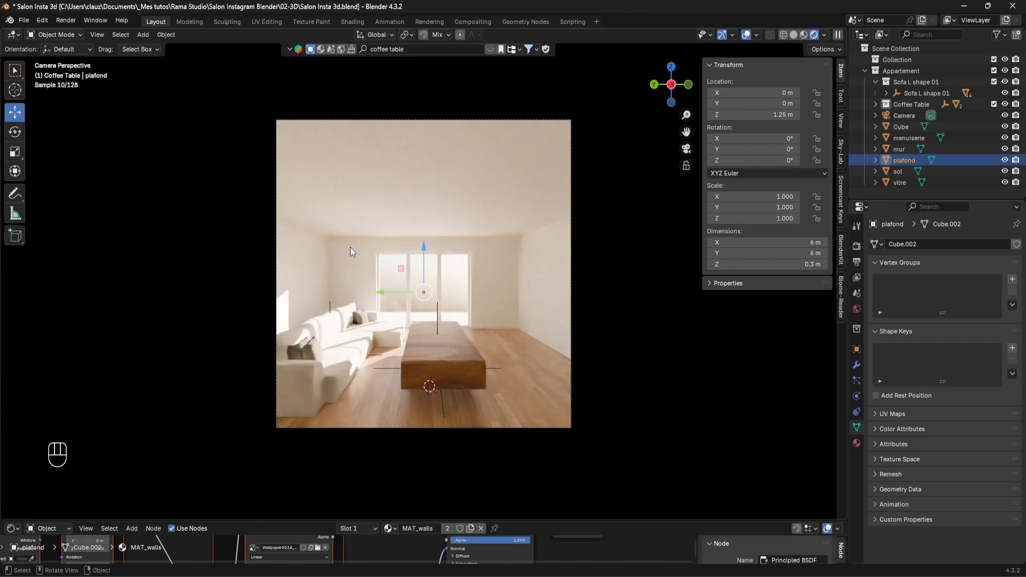
middle_click_drag(351, 247, 453, 276)
scroll(453, 276, "down", 4)
scroll(454, 280, "up", 3)
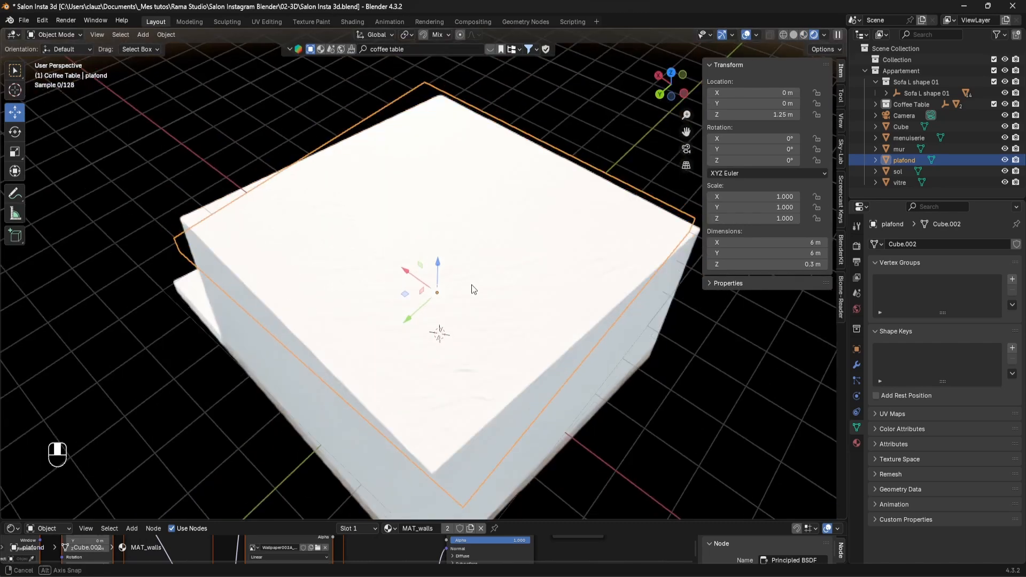
key("Tab")
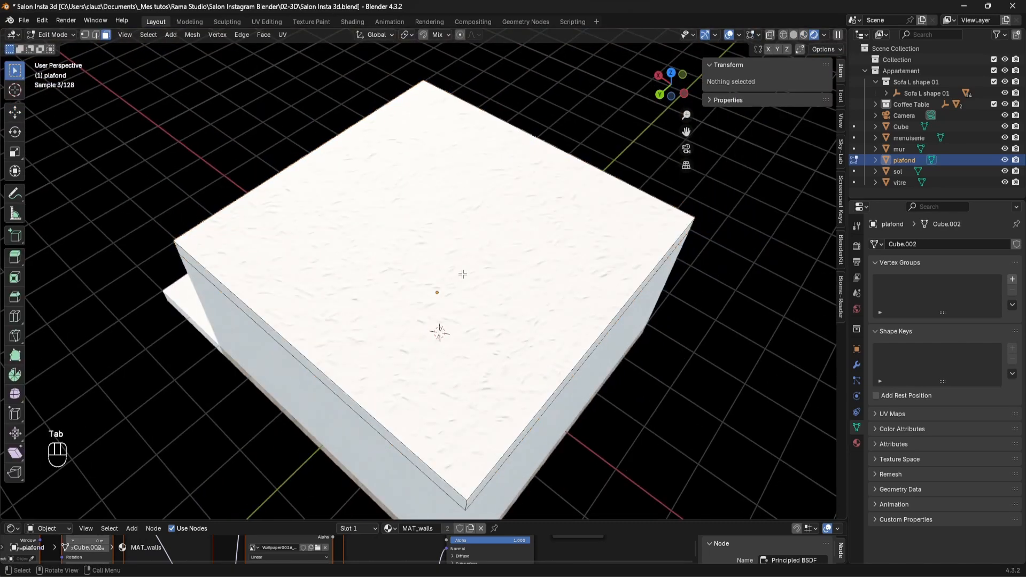
key("a")
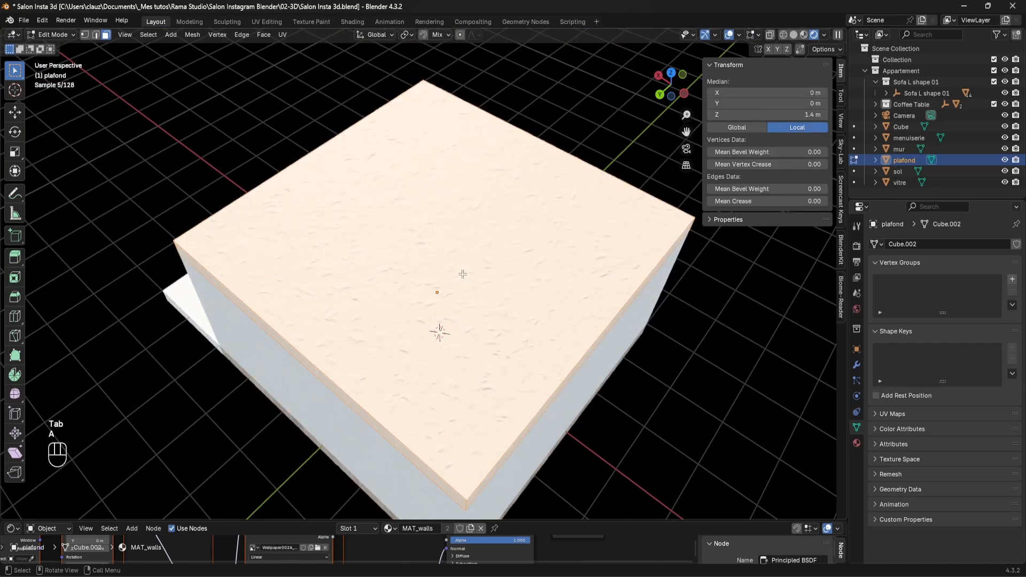
key("u")
left_click(552, 351)
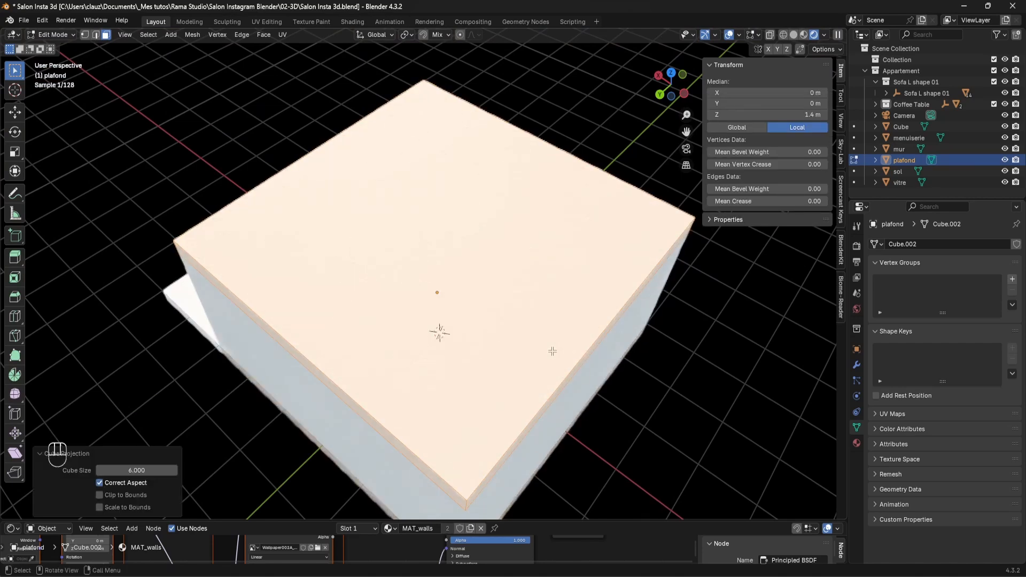
left_click(160, 471)
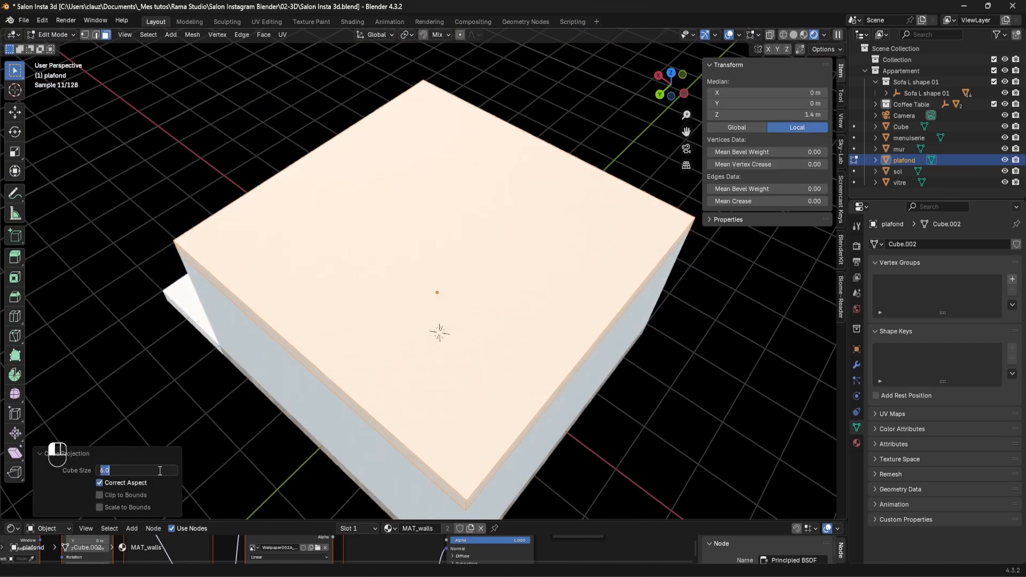
key("Return")
key("Tab")
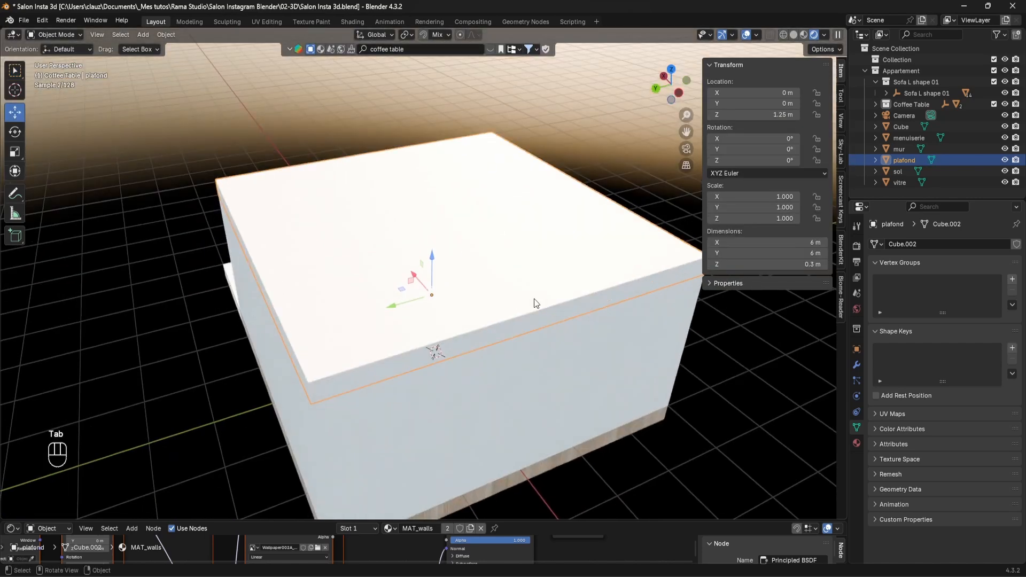
Return to the camera view and lower the color management exposure, trying -1 and settling on -2
key("KP_0")
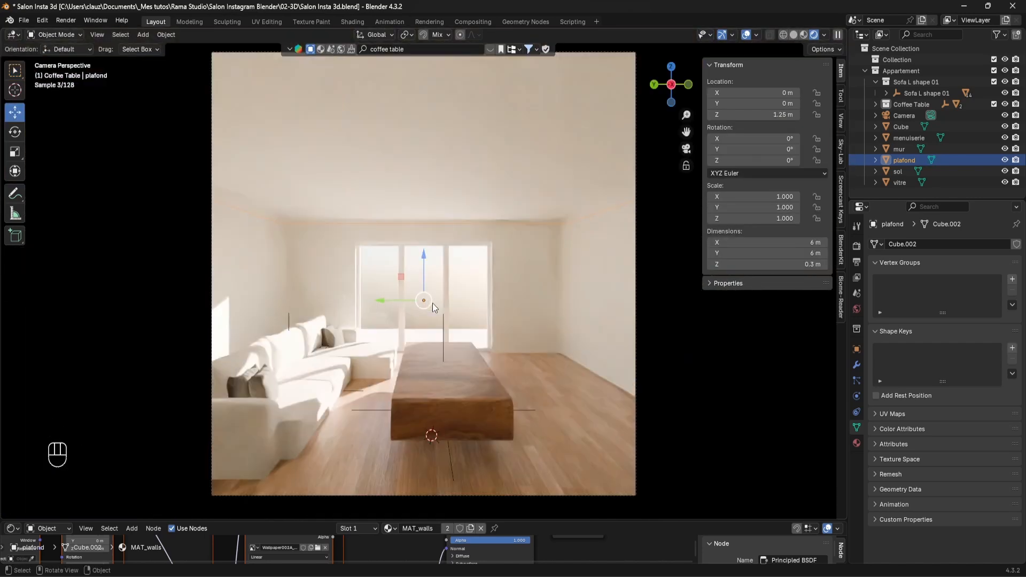
scroll(431, 303, "down", 2)
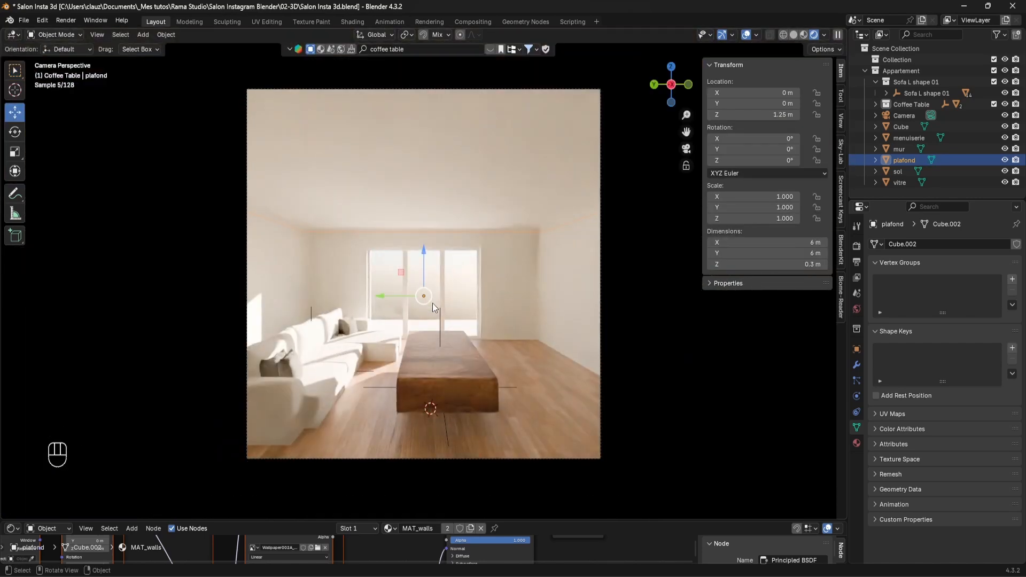
left_click(856, 247)
scroll(927, 378, "down", 5)
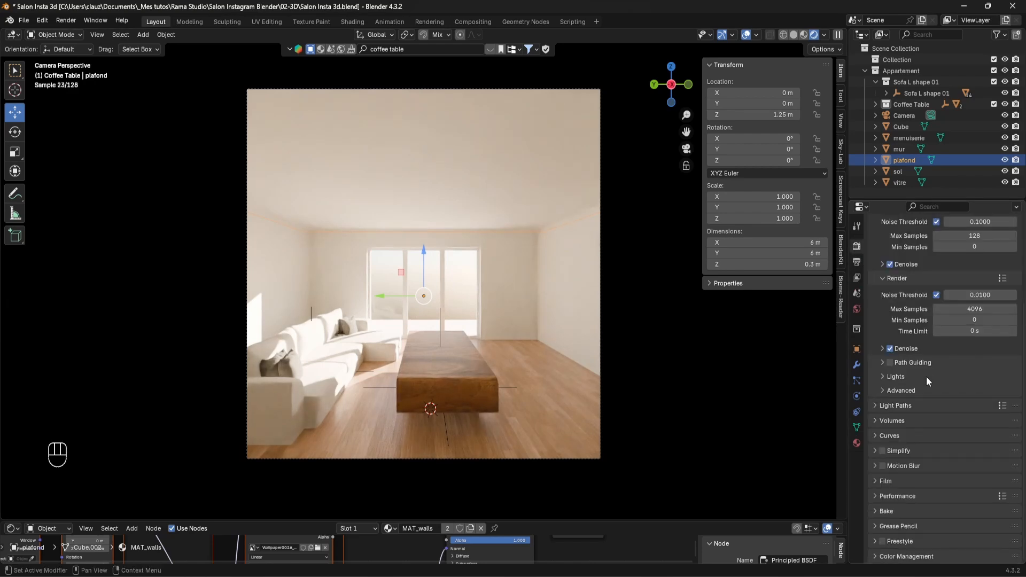
scroll(930, 535, "down", 6)
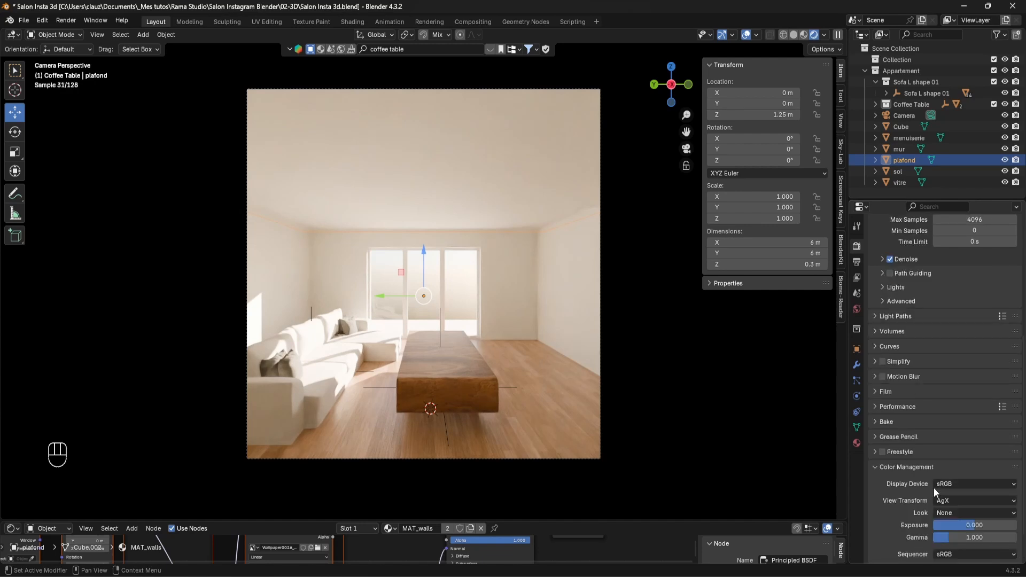
left_click(965, 483)
type("-1")
key("Return")
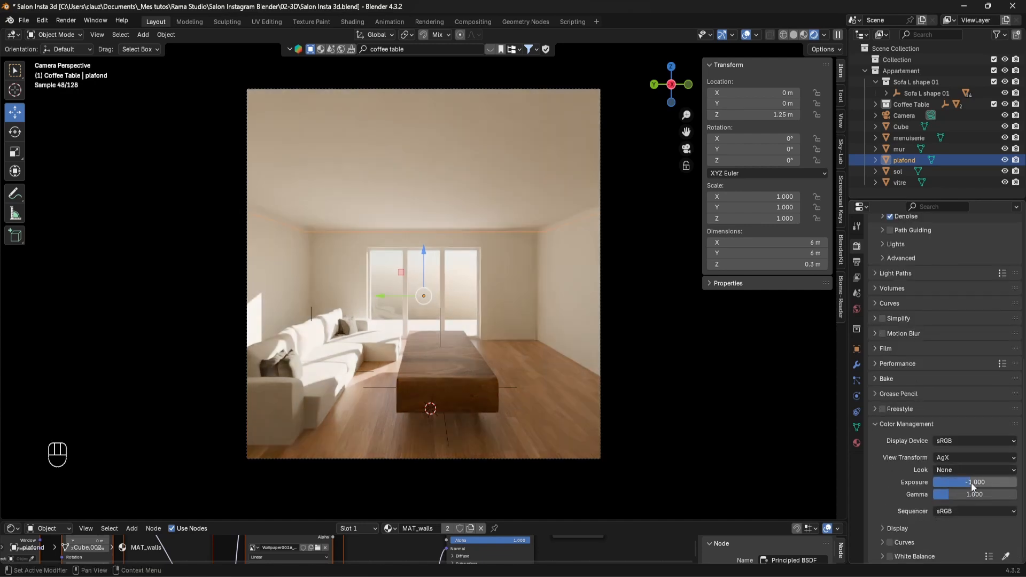
left_click(973, 482)
type("-2")
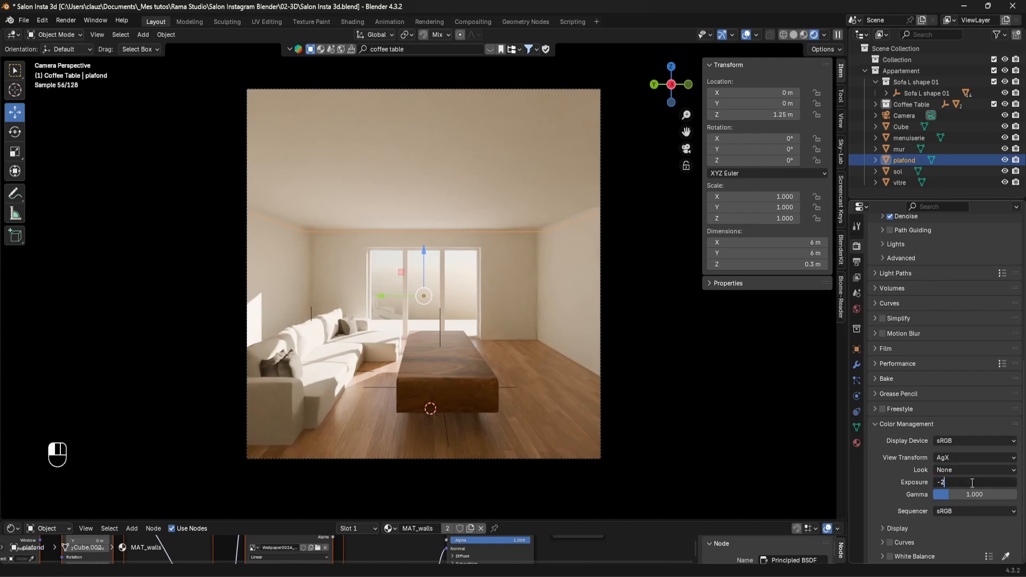
key("Return")
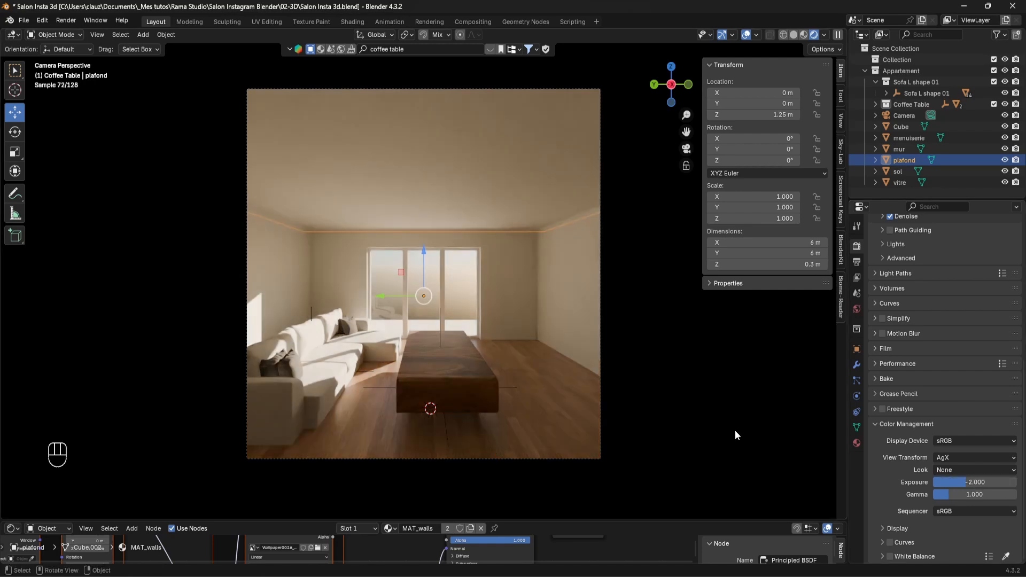
Check the rug in the reference image and place the 3D cursor on the floor between the sofa and coffee table
key("alt+Tab")
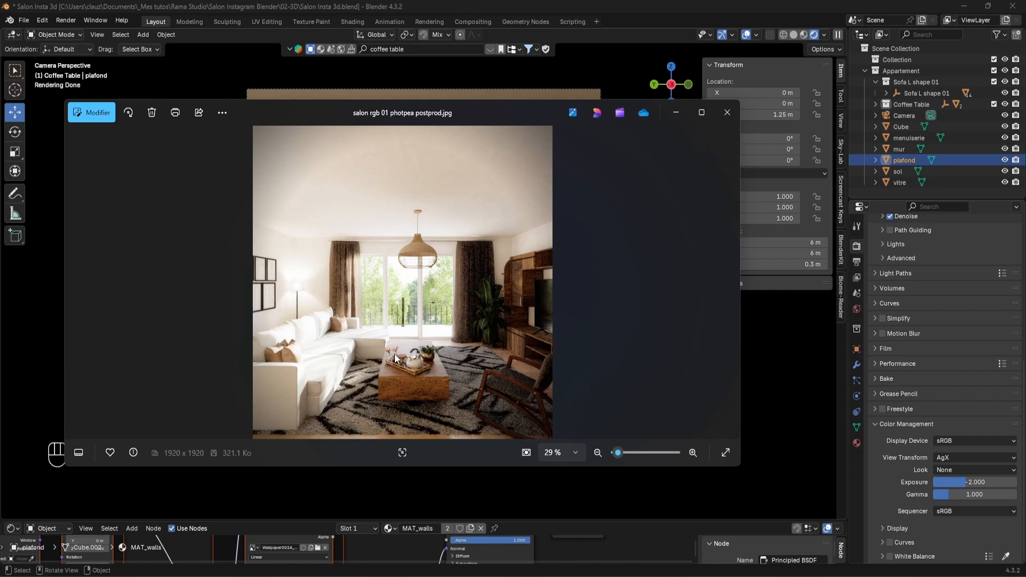
left_click(676, 113)
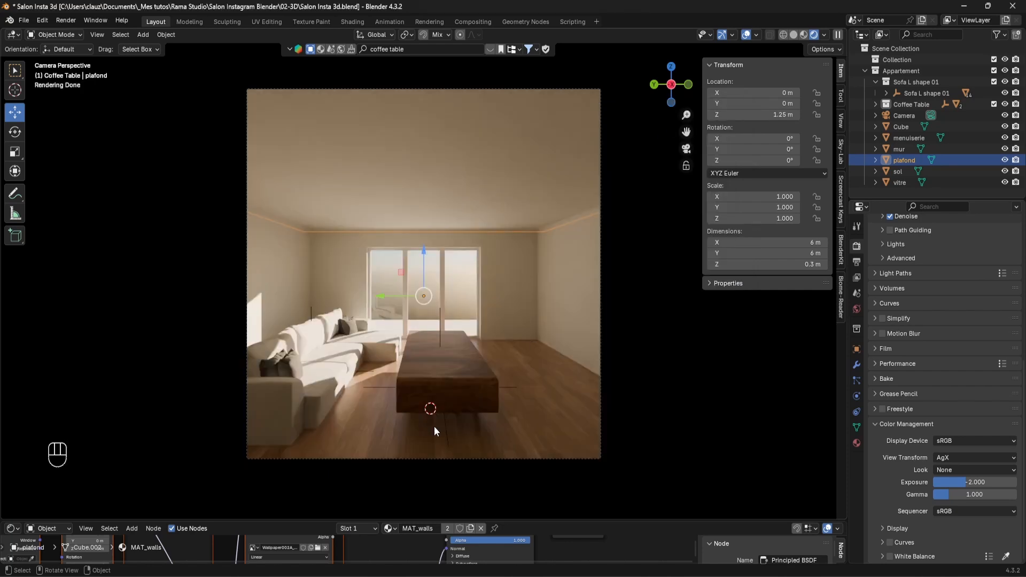
key("shift")
right_click(389, 396, "shift")
Switch to solid shading and hide the ceiling object plafond to look into the room from above
left_click(796, 34)
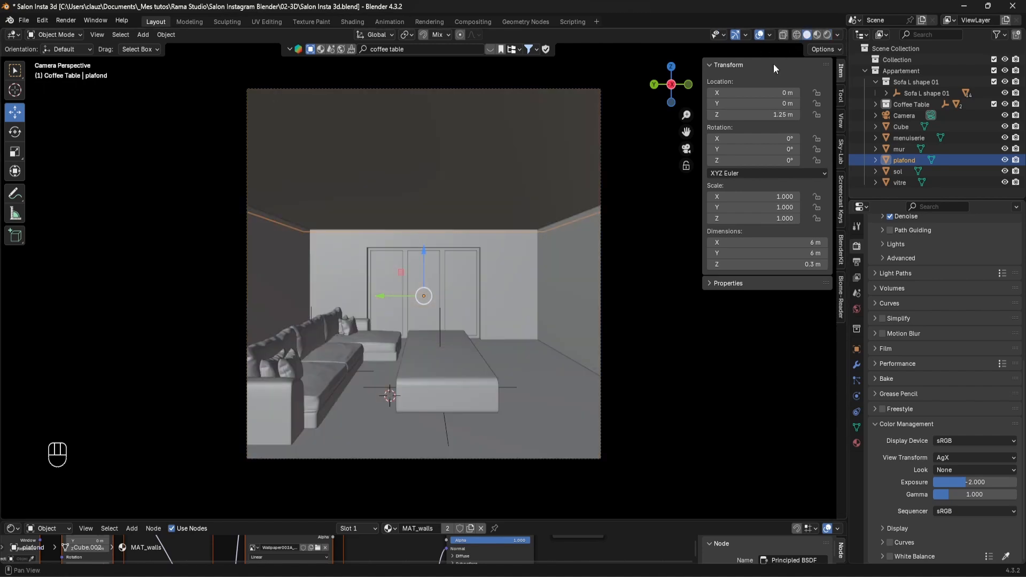
left_click(1006, 160)
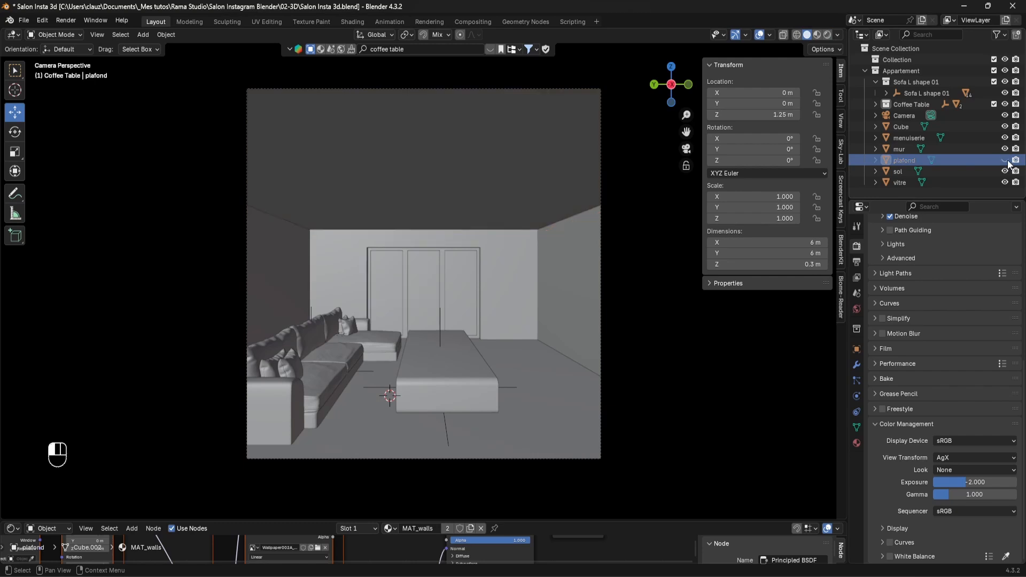
middle_click_drag(560, 256, 543, 296)
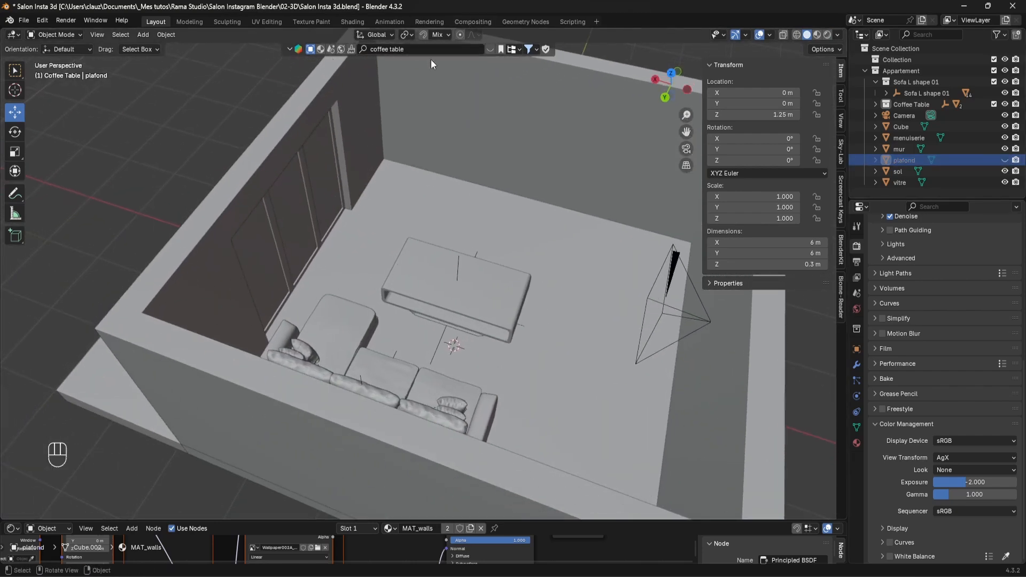
Search BlenderKit for "carpet" and place Designer Carpet #7 on the floor at the 3D cursor
left_click(424, 49)
key("ctrl+a")
type("carpet")
key("Return")
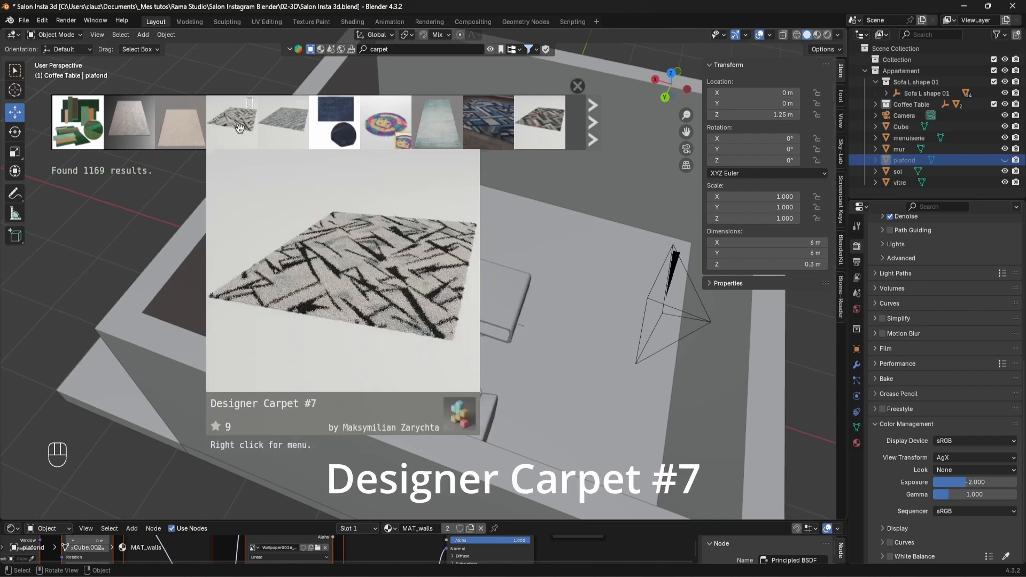
left_click_drag(283, 123, 454, 342)
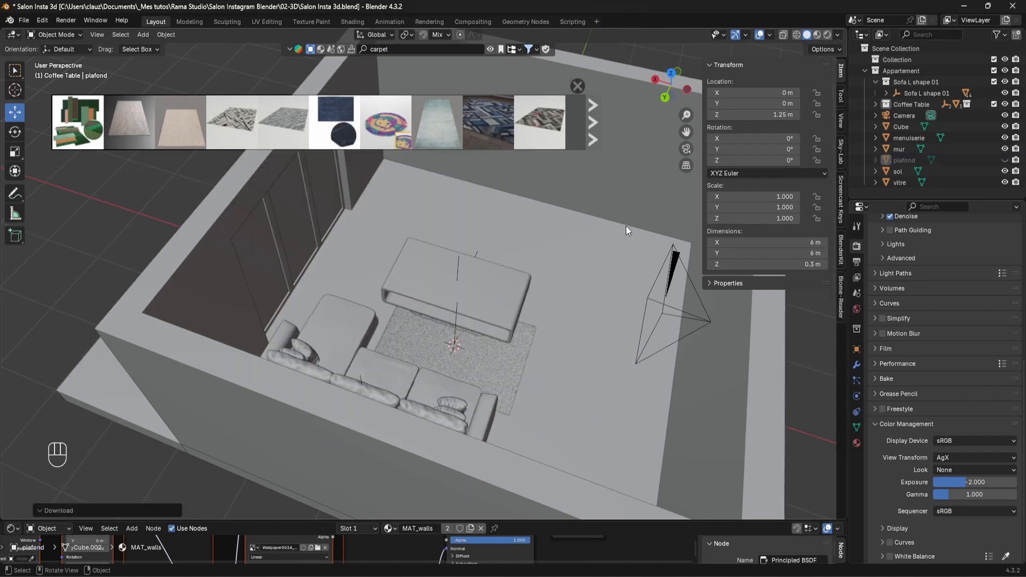
Move the Designer Carpet #7 collection out of Coffee Table into Appartement and collapse the sofa, table and carpet collections
left_click(876, 104)
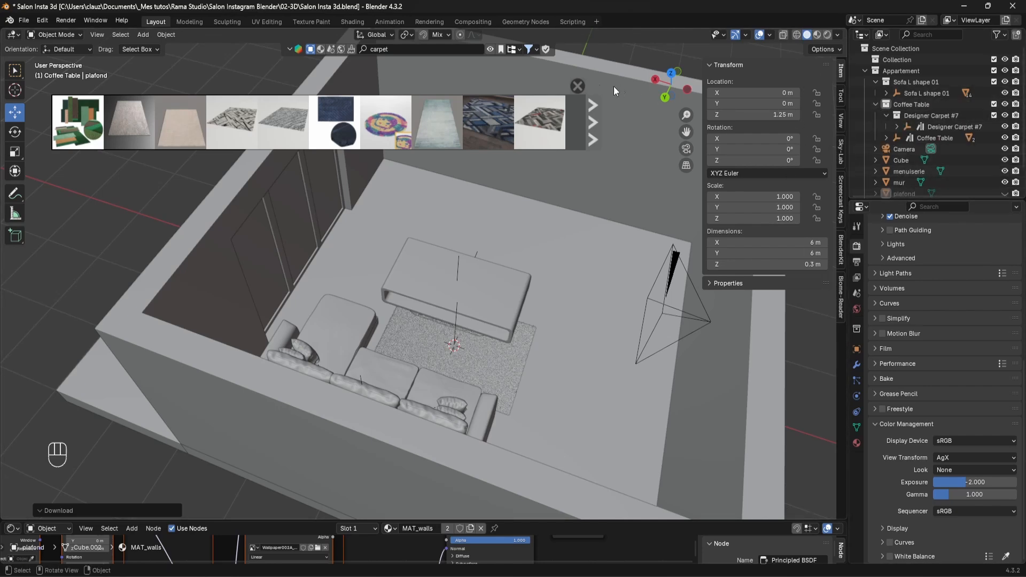
left_click_drag(933, 116, 908, 70)
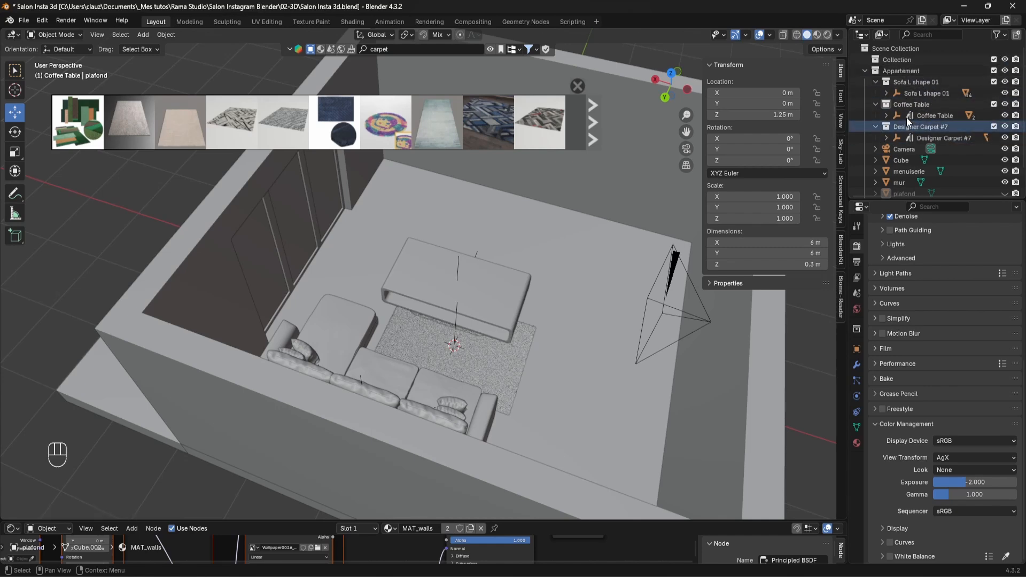
left_click(875, 82)
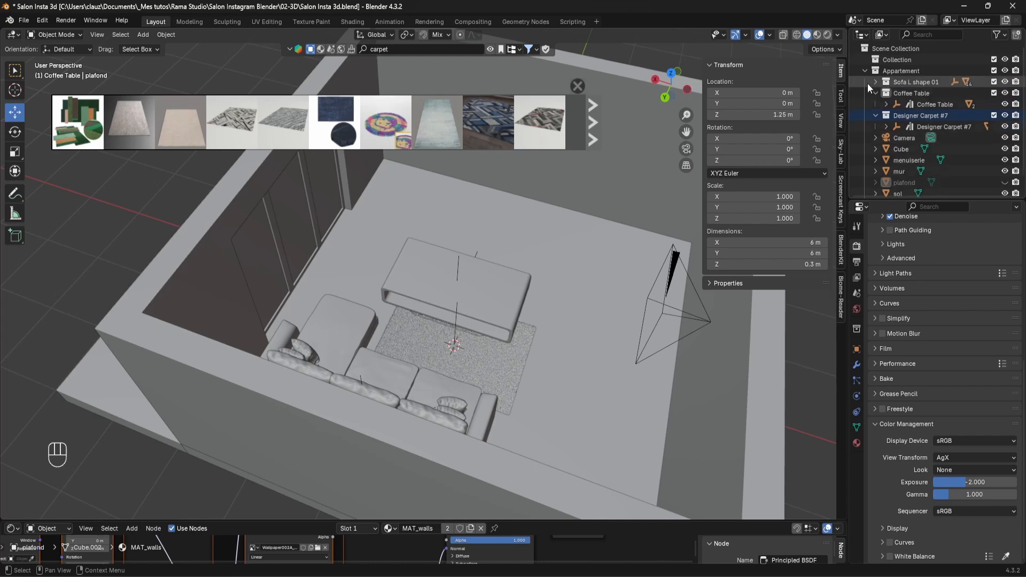
left_click(873, 93)
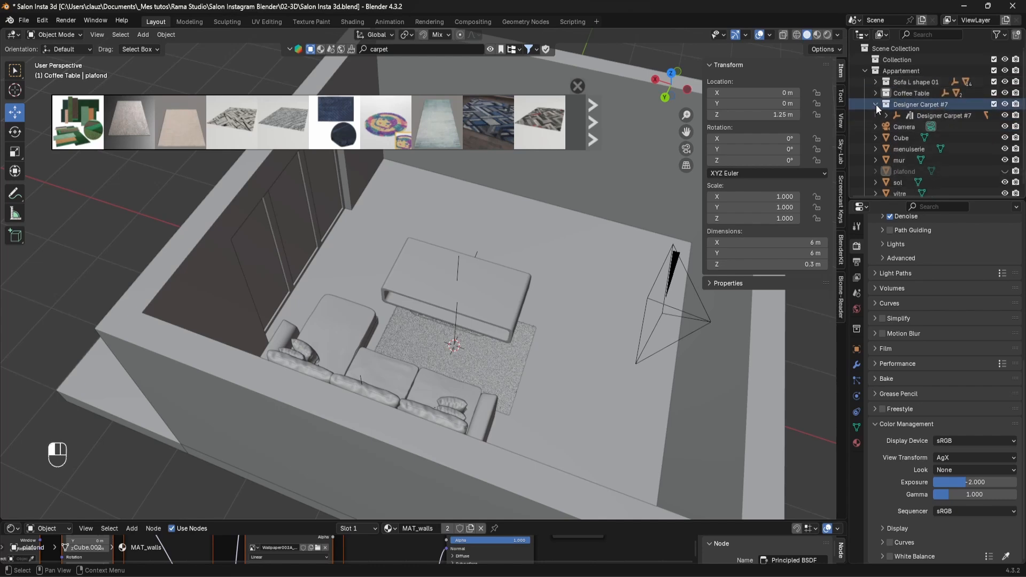
left_click(877, 104)
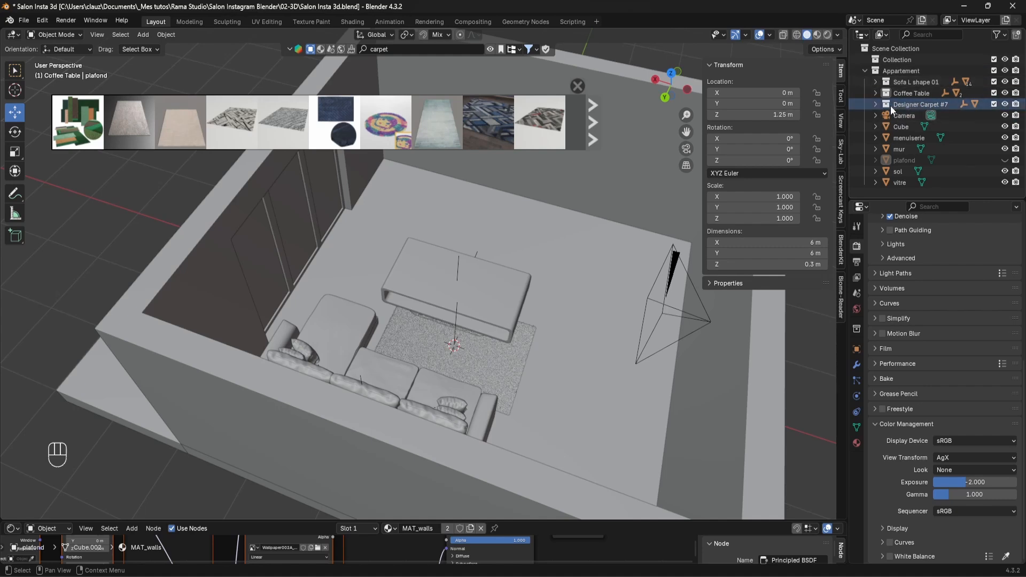
right_click(916, 104)
left_click(900, 155)
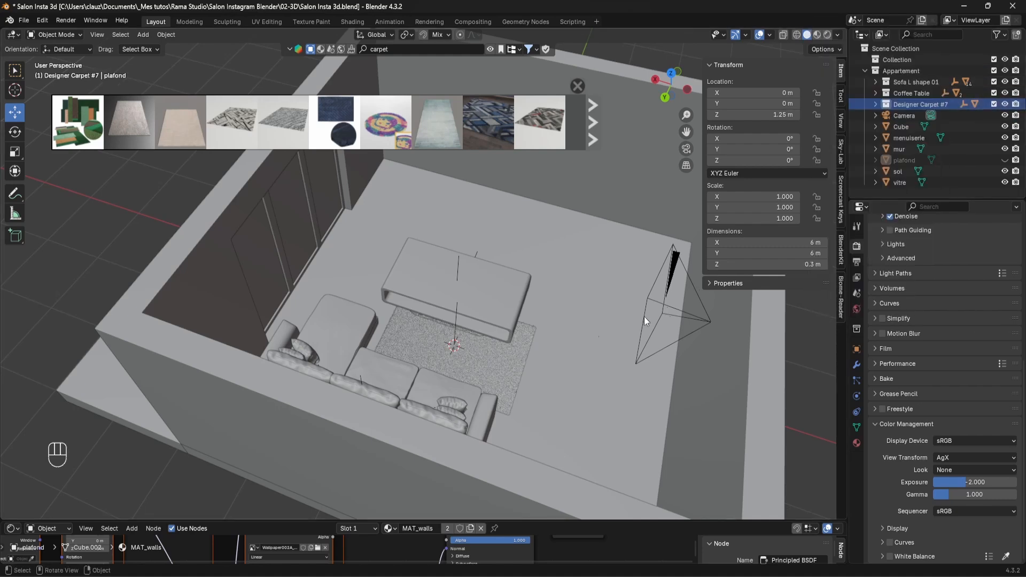
Turn off the viewport display of the carpet's ParticleSystem modifier and close the carpet search results
left_click(518, 356)
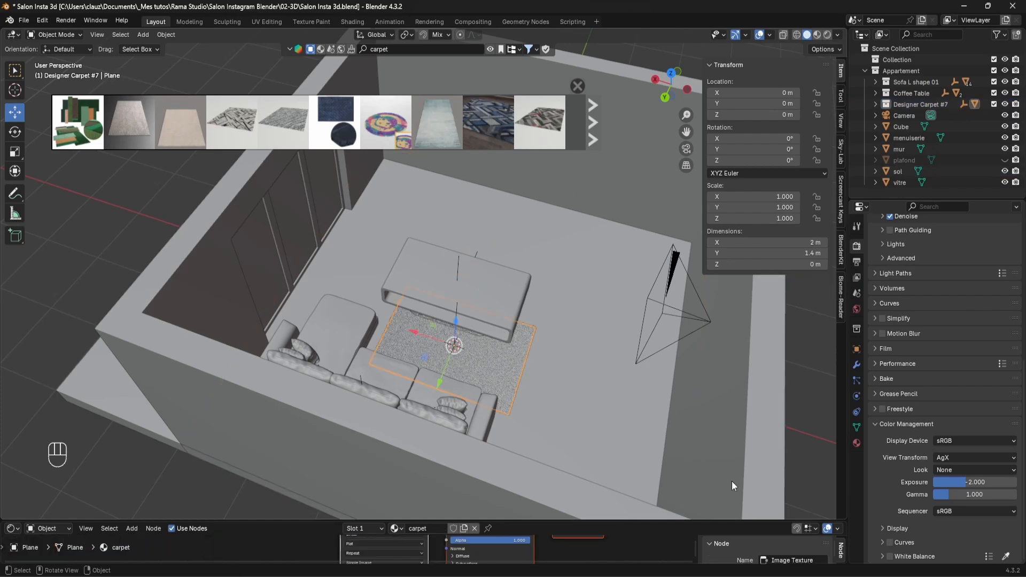
left_click(857, 366)
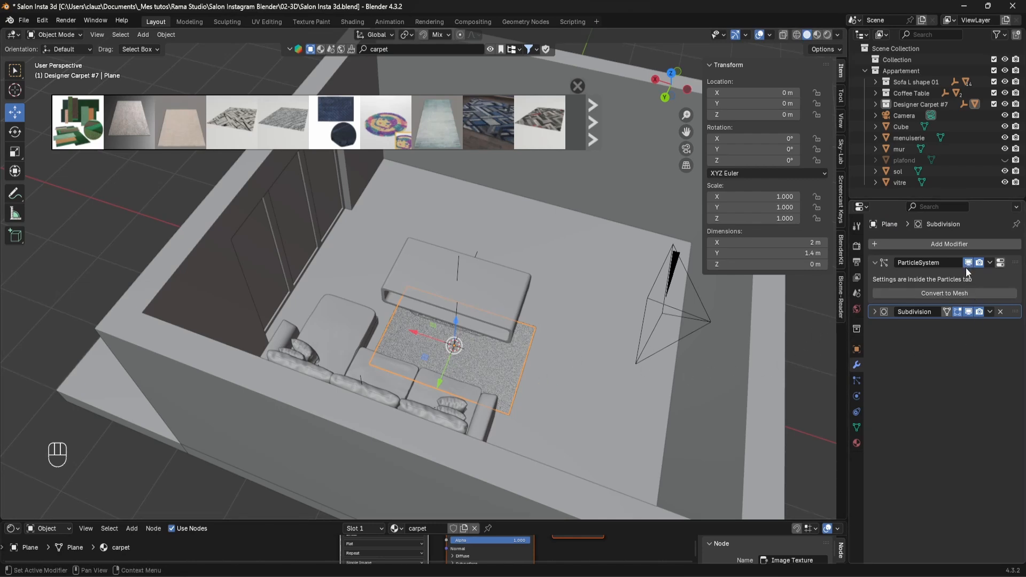
key("KP_7")
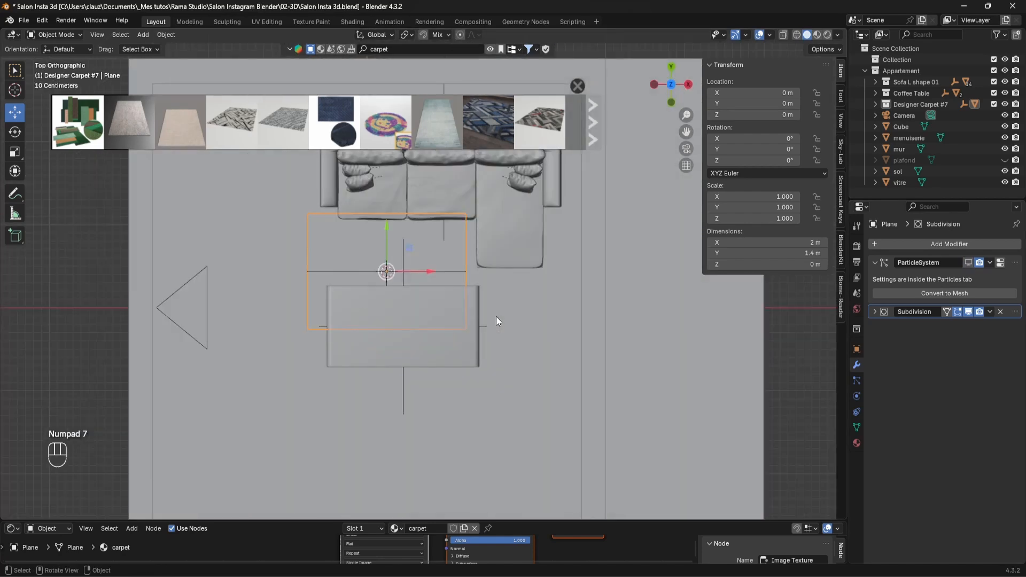
left_click(577, 86)
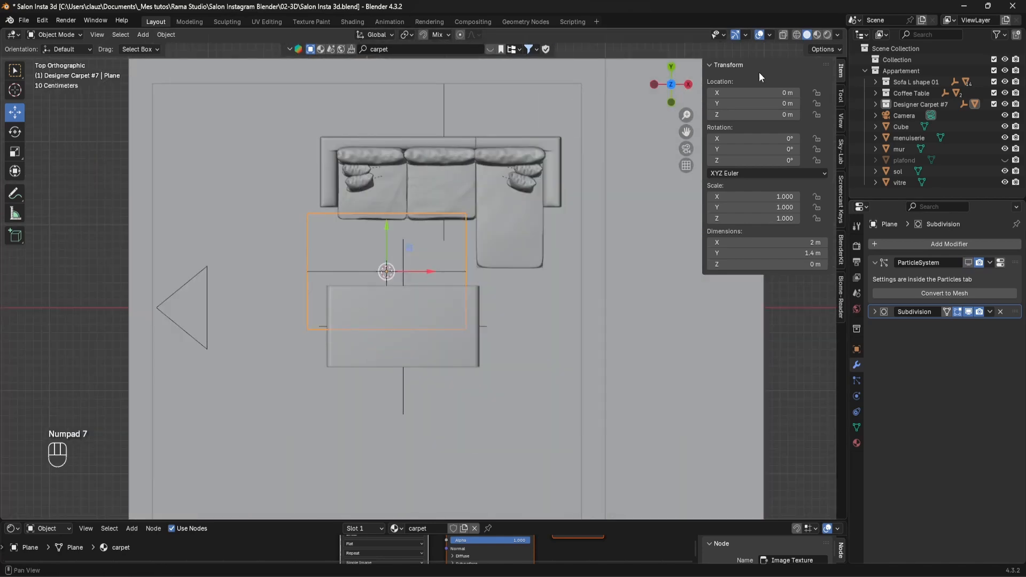
Switch to material preview shading and raise the carpet about 0.002 m above the floor
left_click(817, 35)
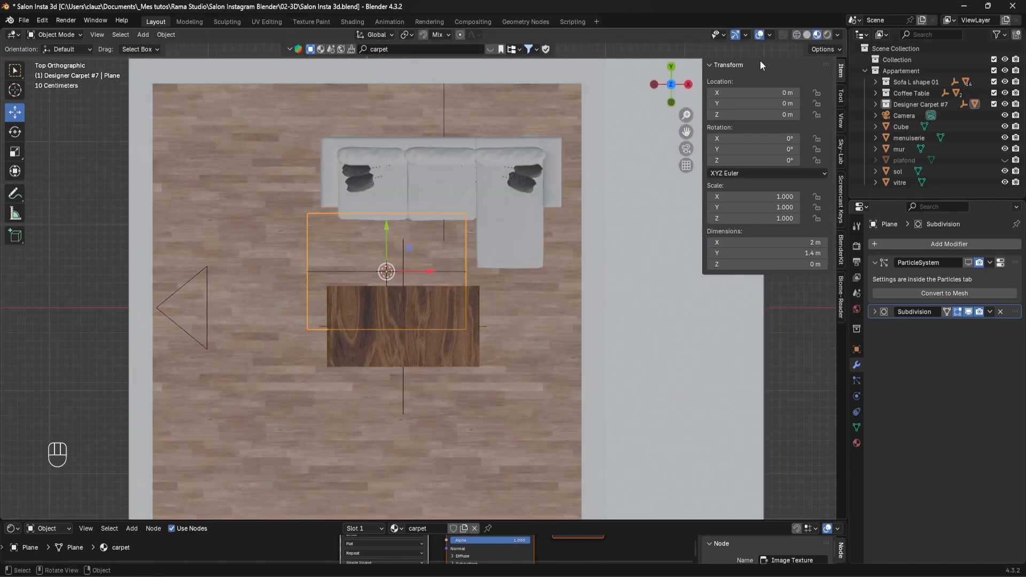
mouse_move(527, 191)
middle_mouse_down()
mouse_move(483, 261)
mouse_move(527, 210)
middle_mouse_up()
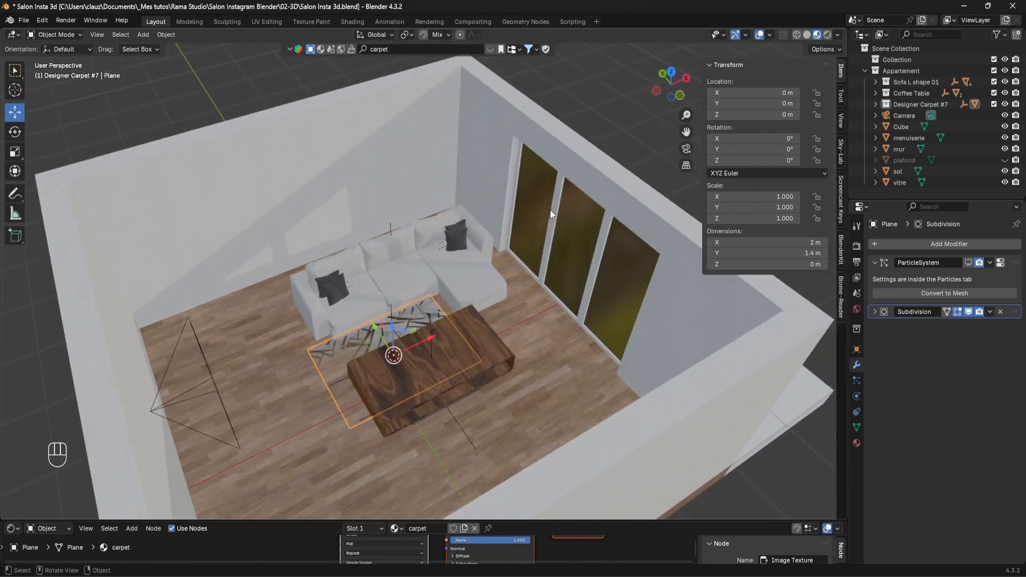
key("KP_Decimal")
middle_click_drag(387, 319, 434, 270)
scroll(419, 291, "down", 2)
scroll(420, 285, "up", 6)
left_click_drag(425, 248, 425, 245)
middle_click_drag(432, 255, 437, 298)
From the top view, scale the carpet by about 2.09 and move it about 0.17 m in X and -0.75 m in Y
key("KP_7")
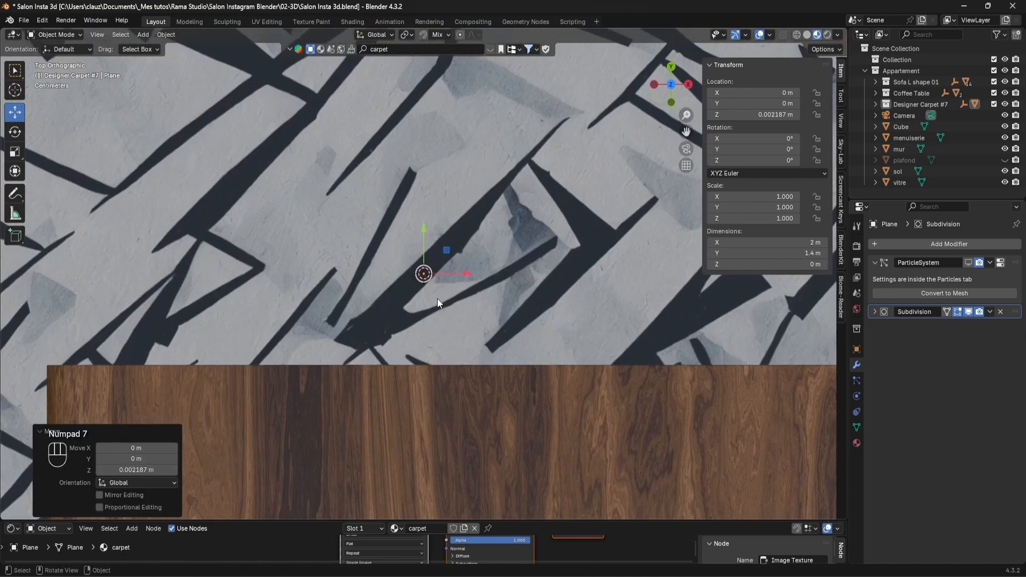
scroll(437, 298, "down", 6)
middle_click_drag(454, 274, 463, 251, "shift")
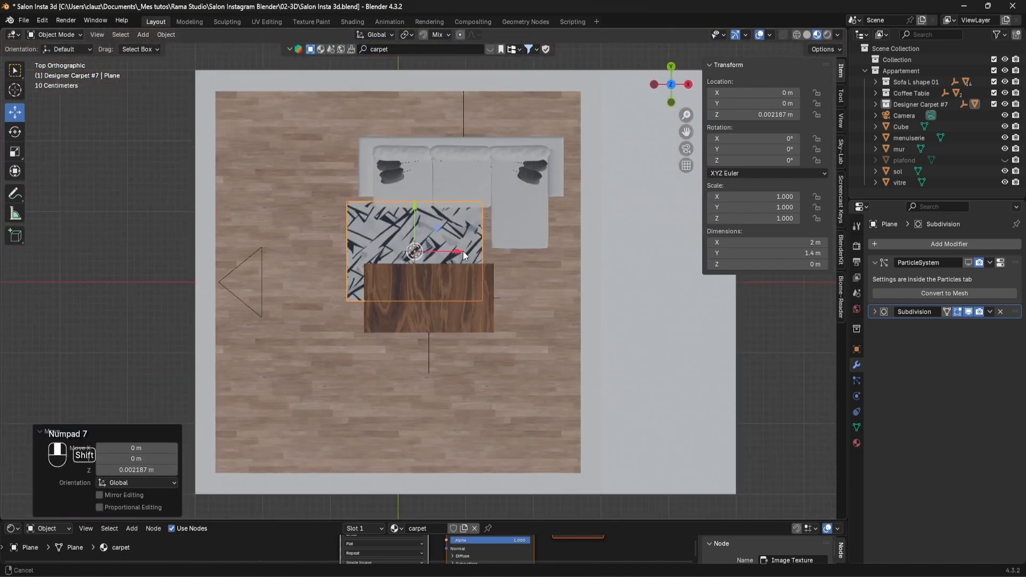
key("s")
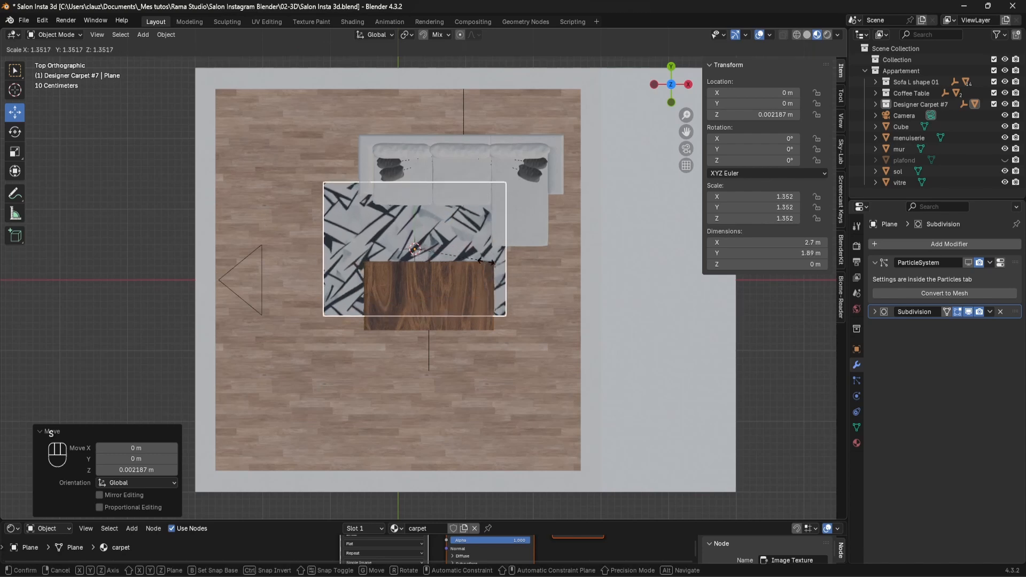
left_click(517, 287)
key("g")
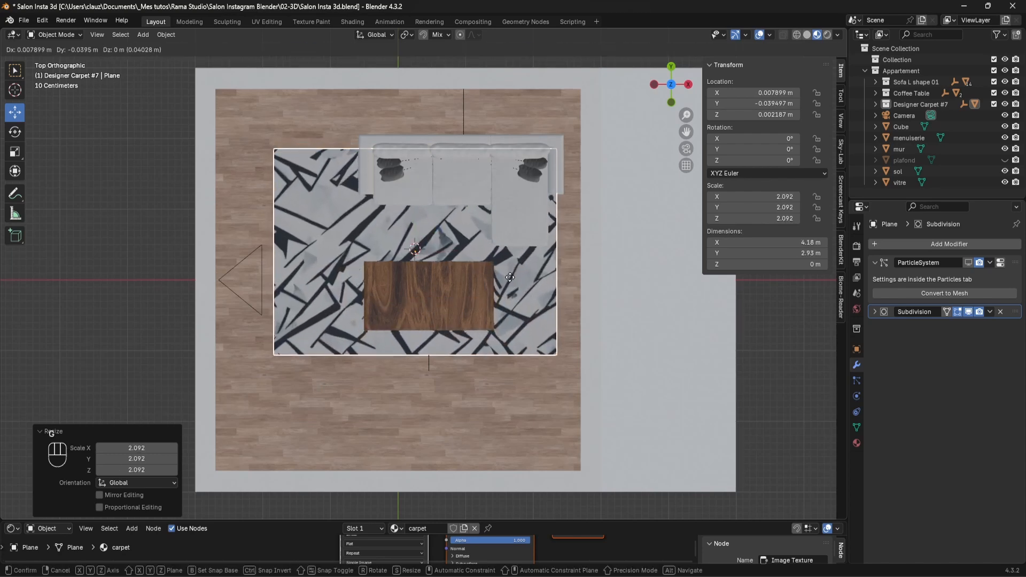
left_click(520, 326)
In camera view, scale the carpet down by about 0.67 and move it about 0.30 m along X
key("KP_0")
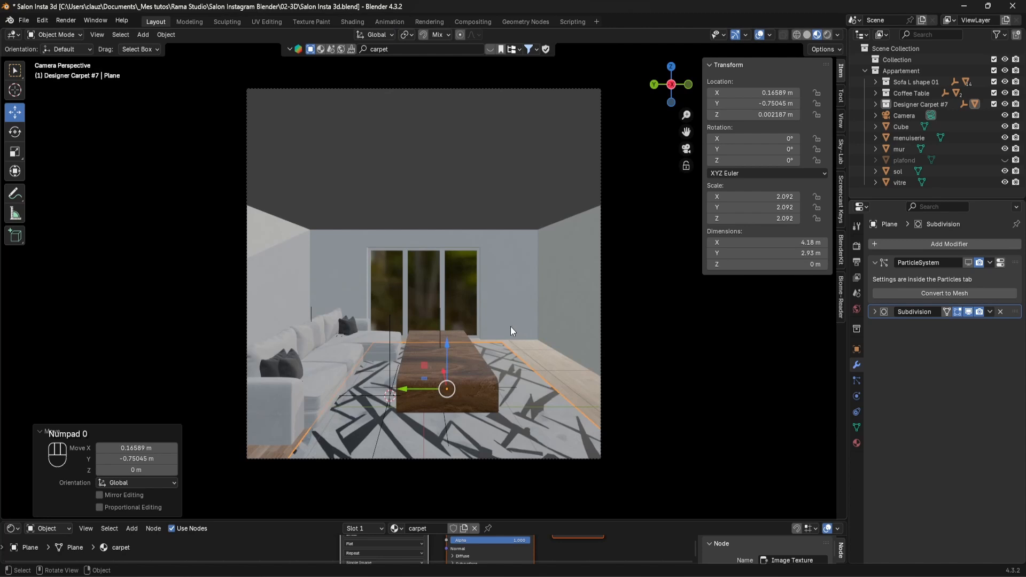
key("s")
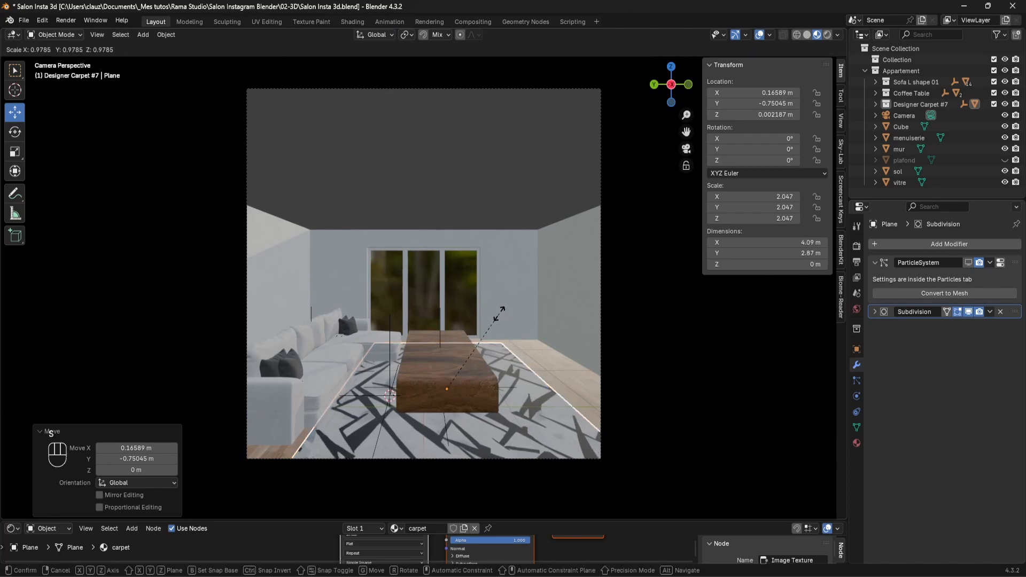
left_click(441, 378)
key("g")
key("x")
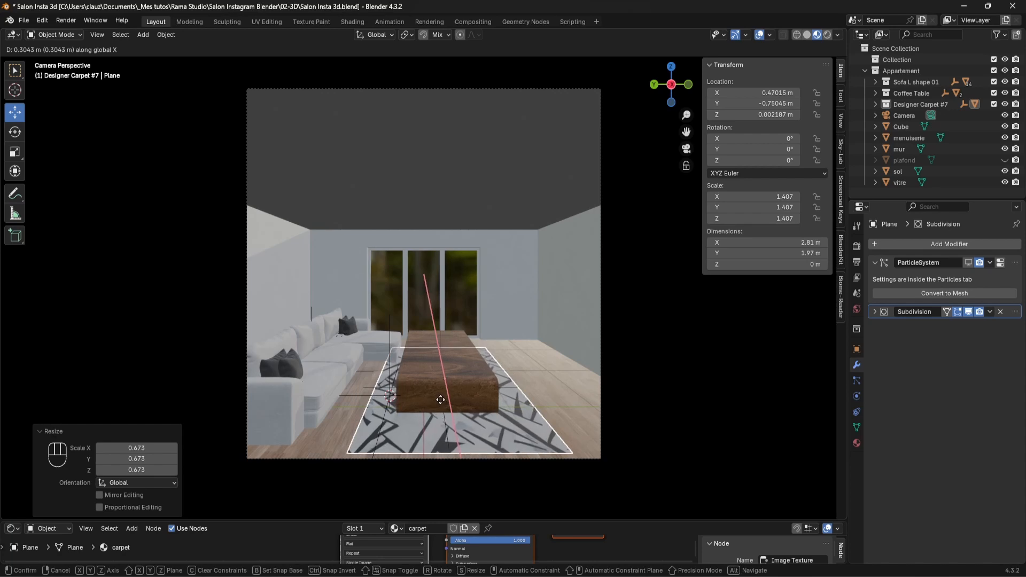
left_click(441, 400)
Stretch the carpet along Y to a scale of about 1.95 and save the file
key("s")
key("y")
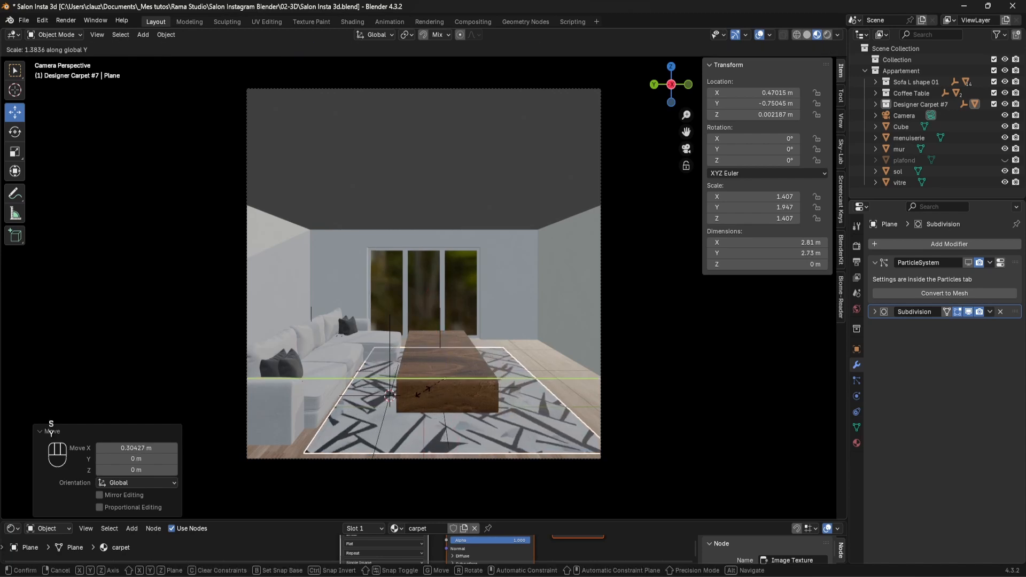
left_click(424, 392)
left_click(373, 218, "ctrl")
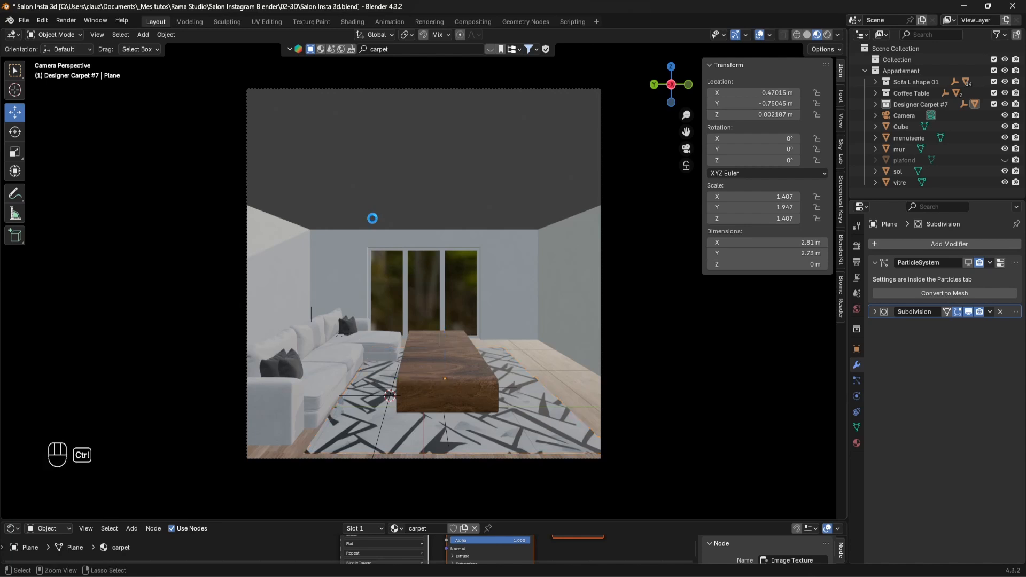
key("ctrl+s")
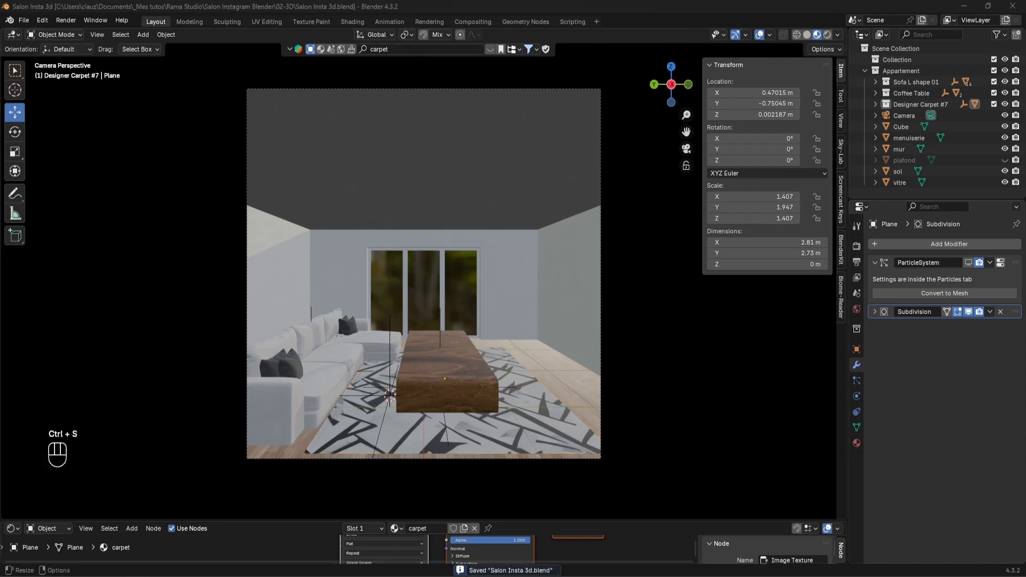
Check the table decor in the reference image, search BlenderKit for "tea" and place Tropical Tea on the coffee table
key("alt+Tab")
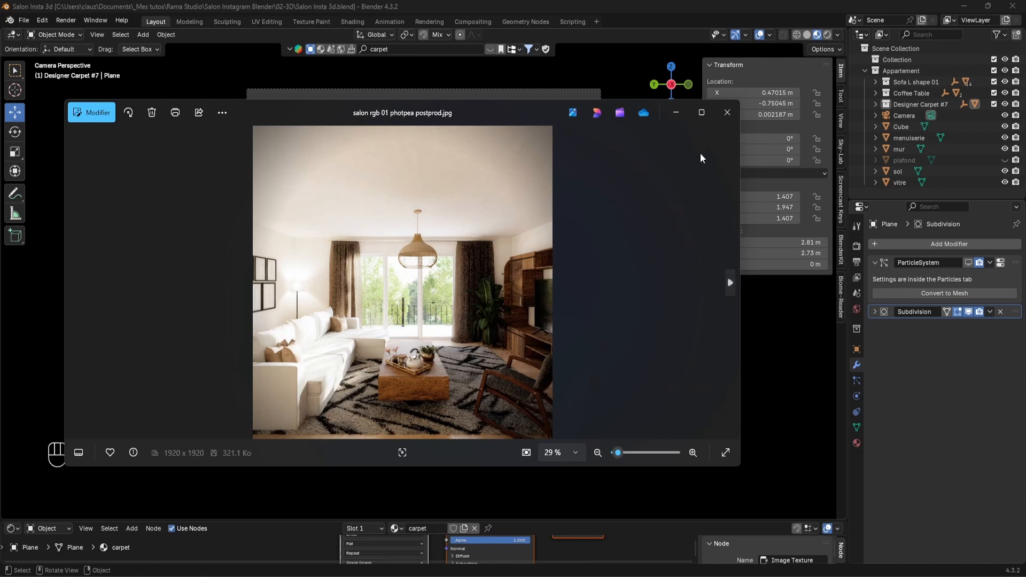
left_click(676, 114)
left_click(404, 48)
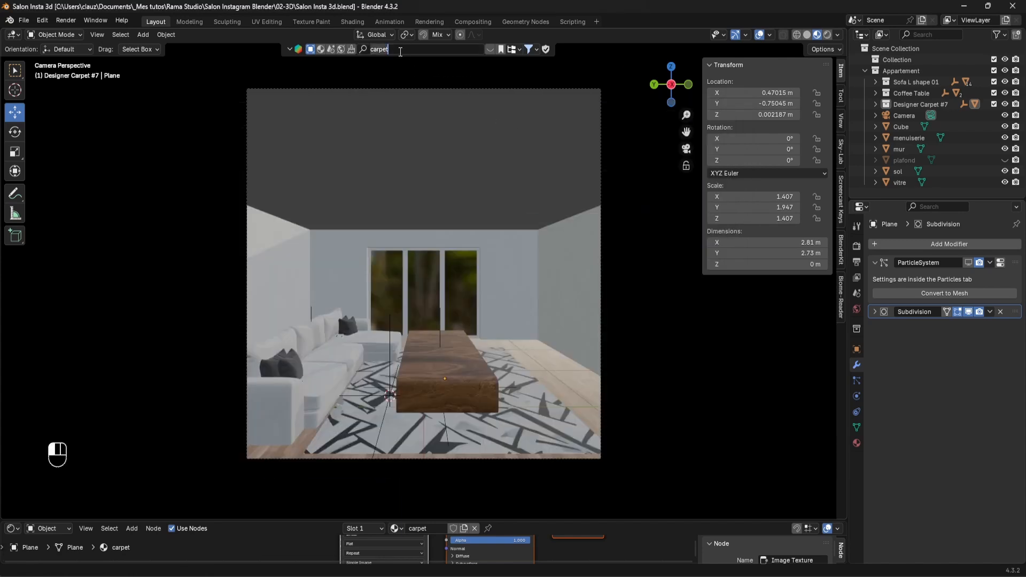
type("tea")
key("Return")
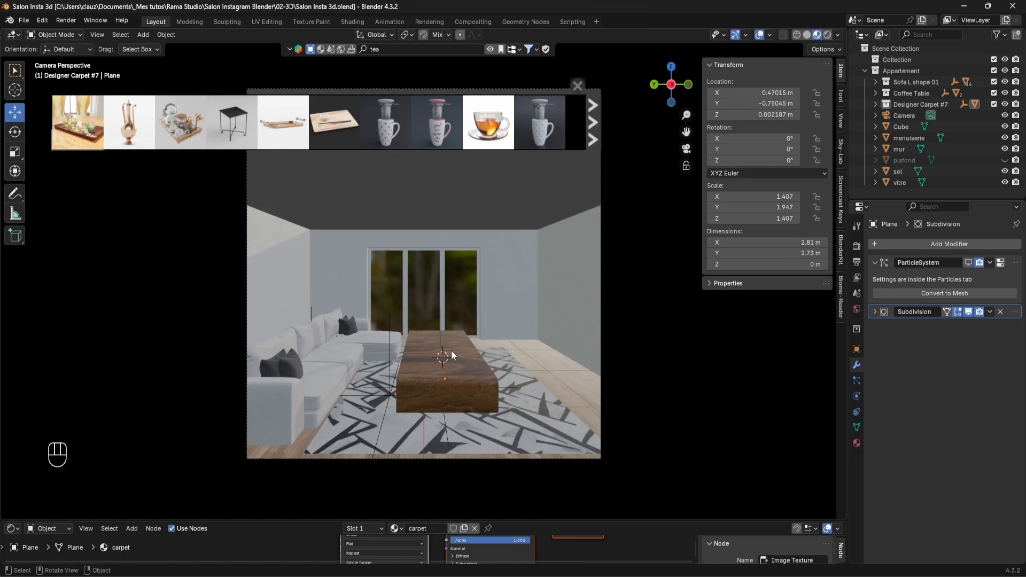
mouse_move(225, 143)
left_click(184, 134)
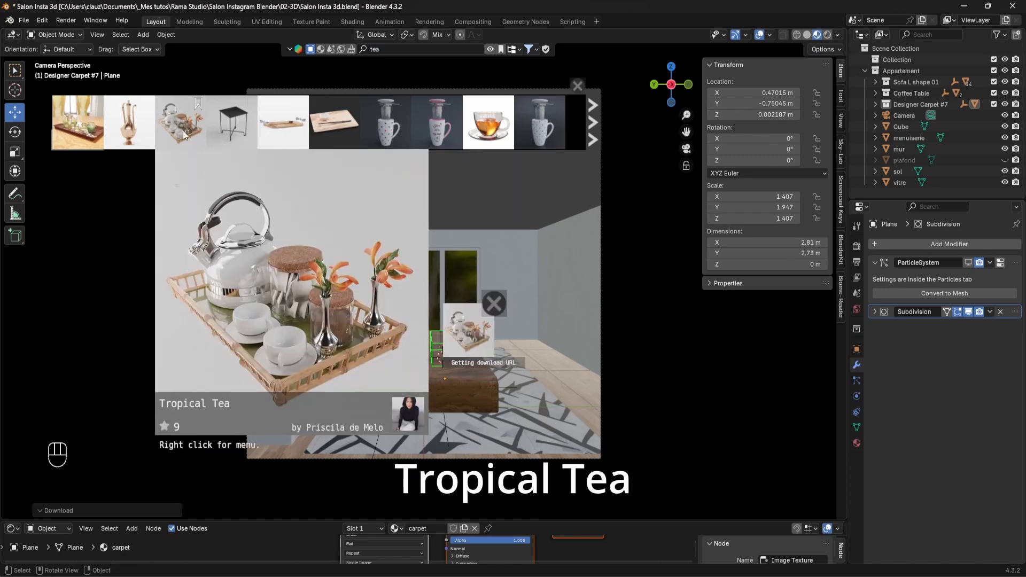
Move the Tropical Tea collection out of Designer Carpet #7 into Appartement and select all of its objects
left_click(875, 104)
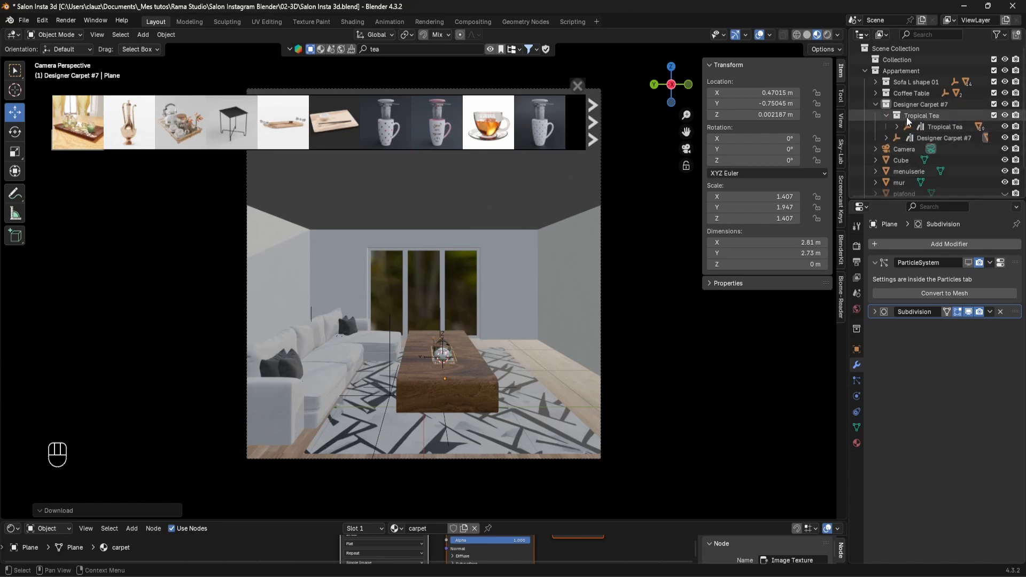
left_click_drag(925, 121, 902, 69)
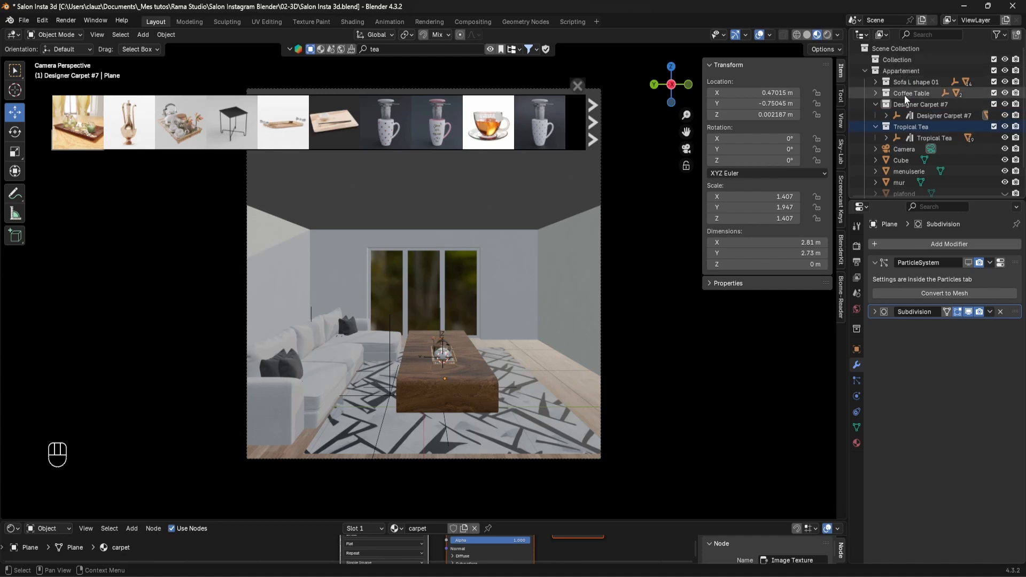
right_click(910, 113)
left_click(863, 128)
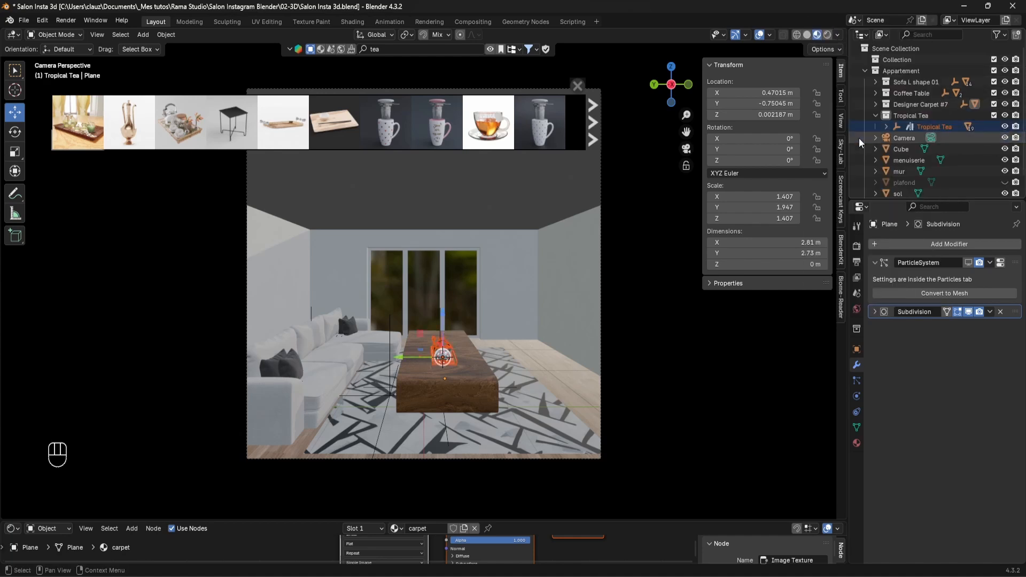
Rotate the tea tray about 65.7° around Z and move it about -0.27 m in X and 0.14 m in Y across the tabletop
key("alt+Tab")
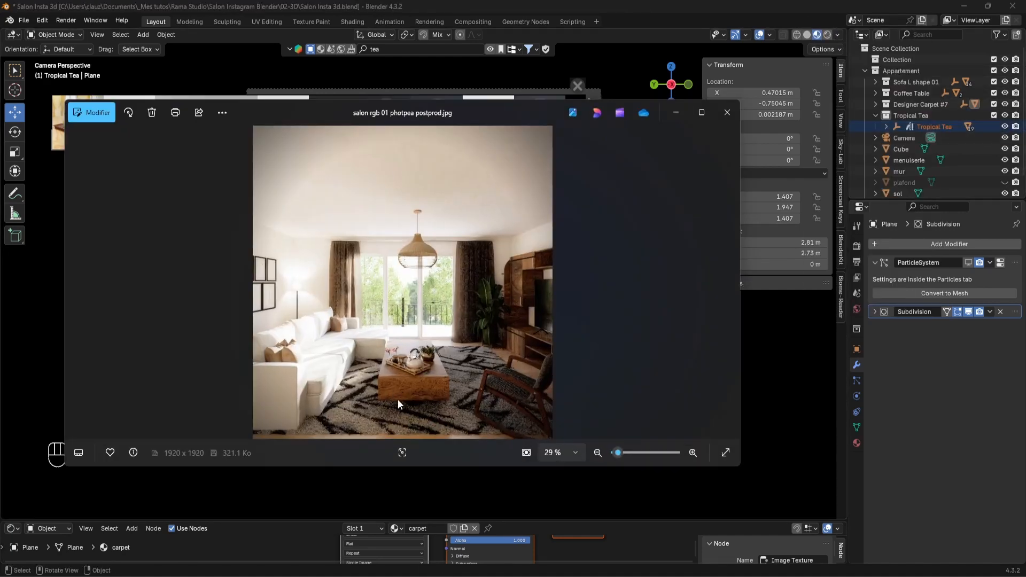
left_click(677, 113)
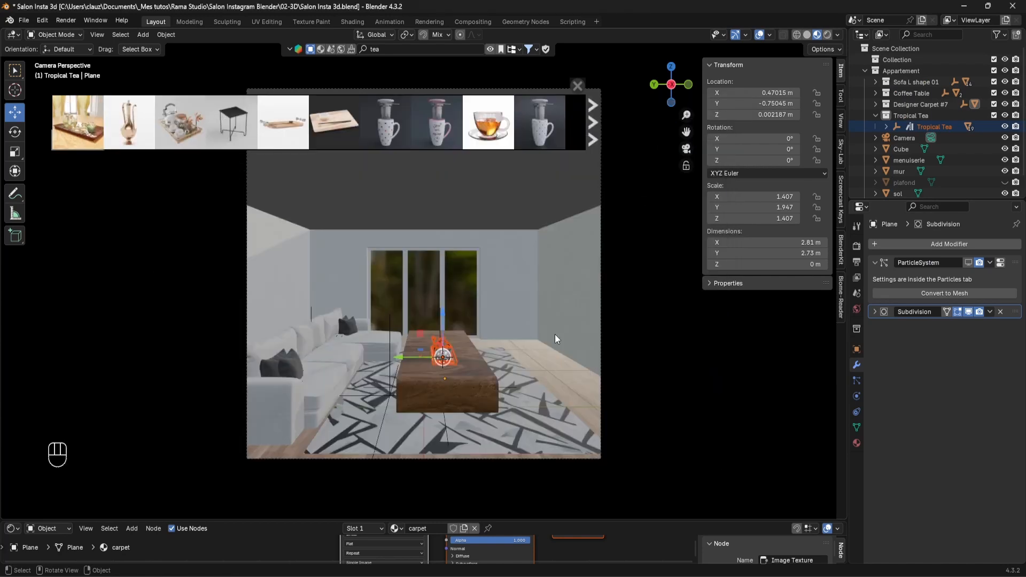
key("r")
key("z")
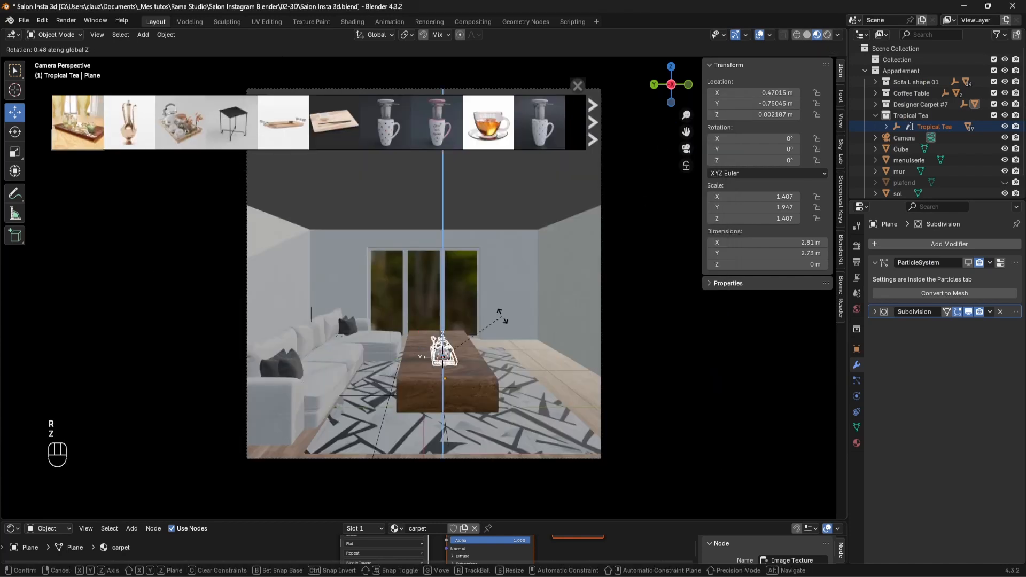
left_click(470, 321)
key("Home")
key("g")
key("shift+z")
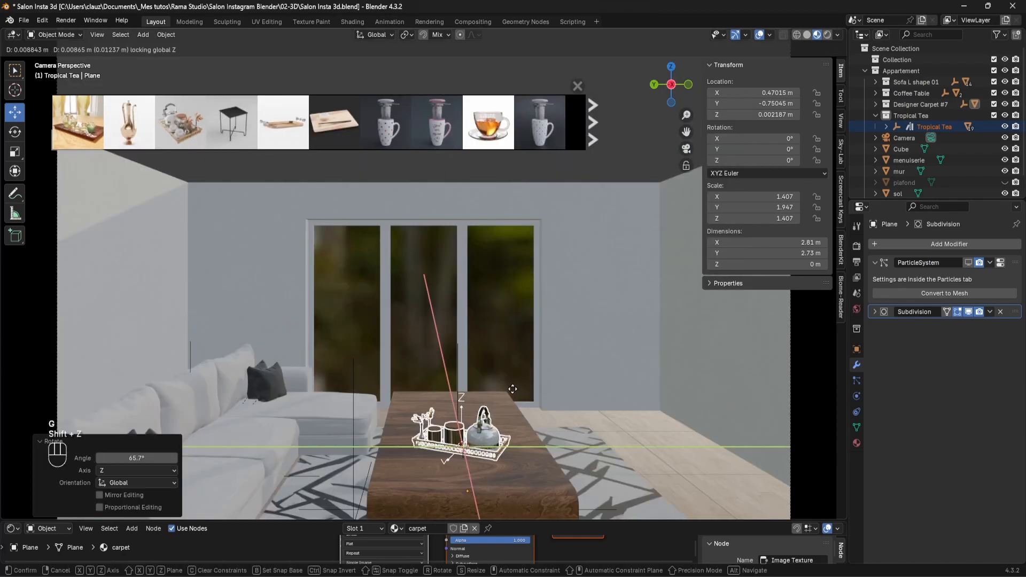
left_click(496, 408)
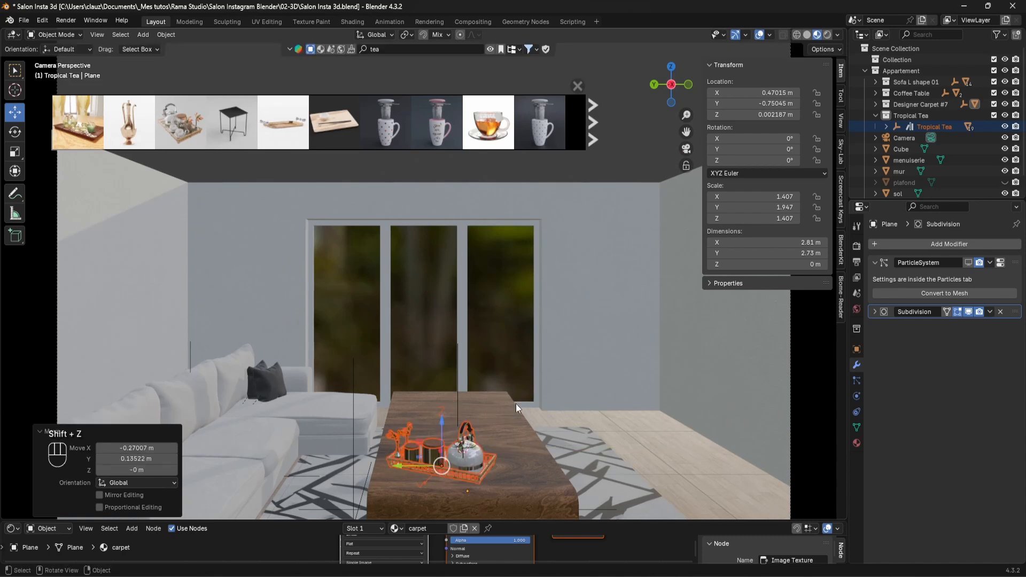
Place Plant Pot Small from a BlenderKit "plant" search on the coffee table behind the tray, and move its collection directly under Appartement
key("alt+Tab")
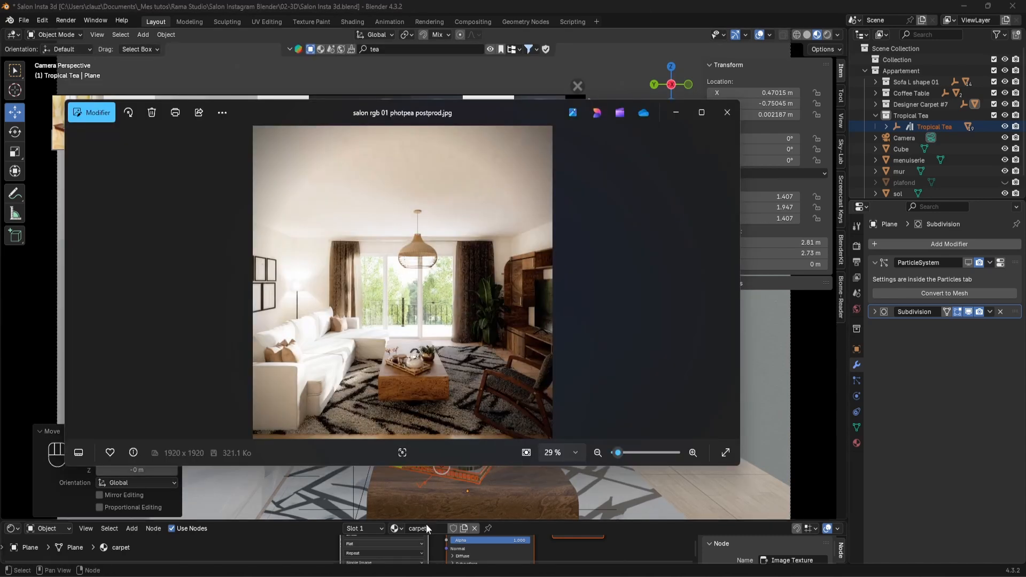
left_click(676, 114)
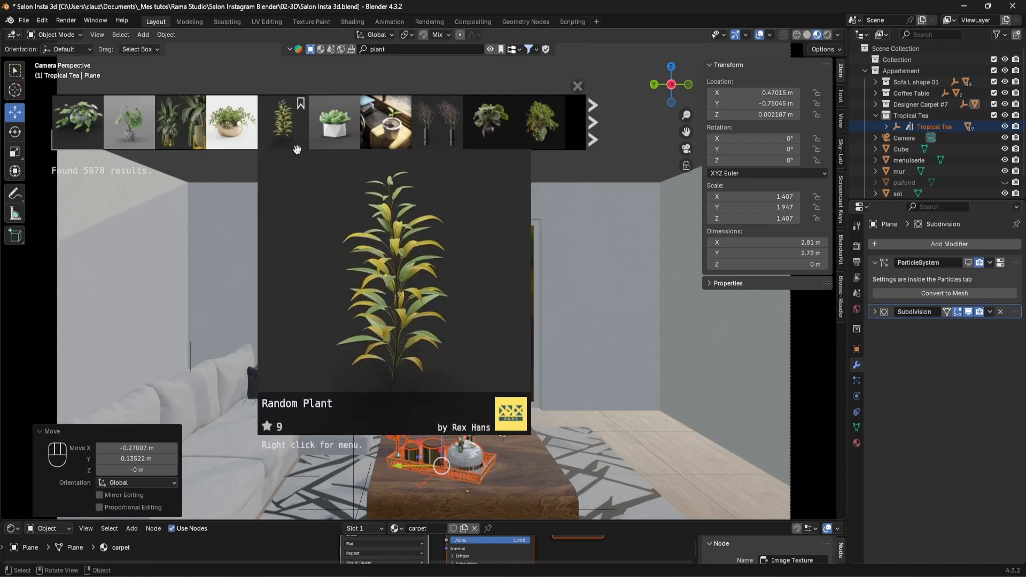
mouse_move(230, 125)
left_click_drag(230, 124, 499, 430)
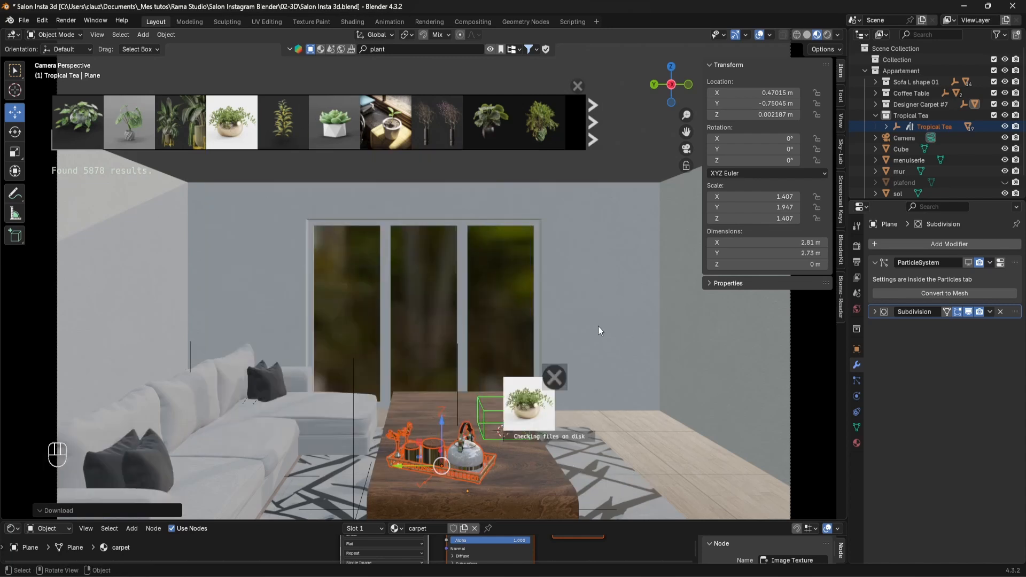
left_click_drag(919, 126, 906, 75)
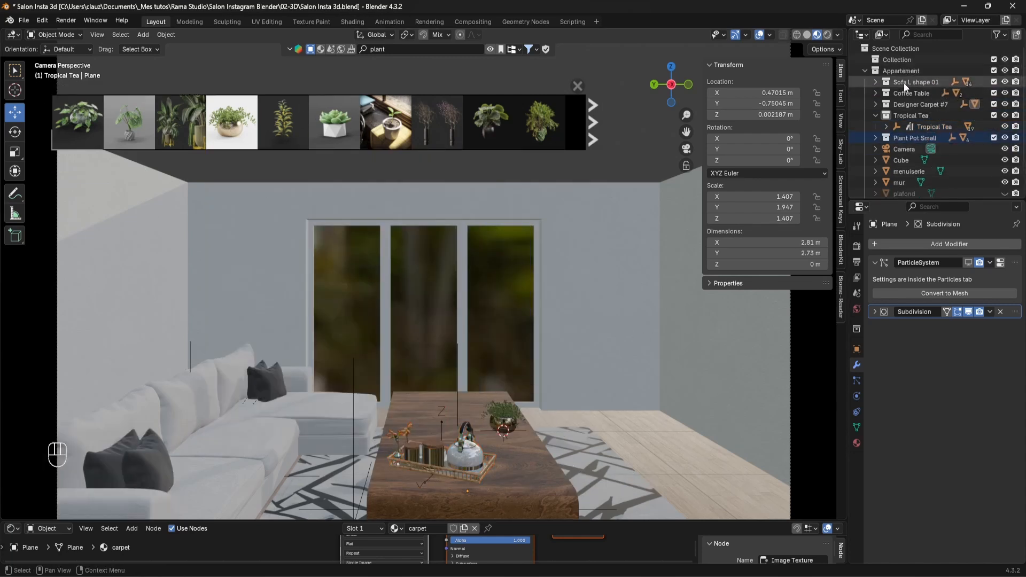
left_click(876, 114)
Shift the plant pot about 0.12 m along Y on the coffee table and compare the arrangement with the reference image
left_click(521, 430)
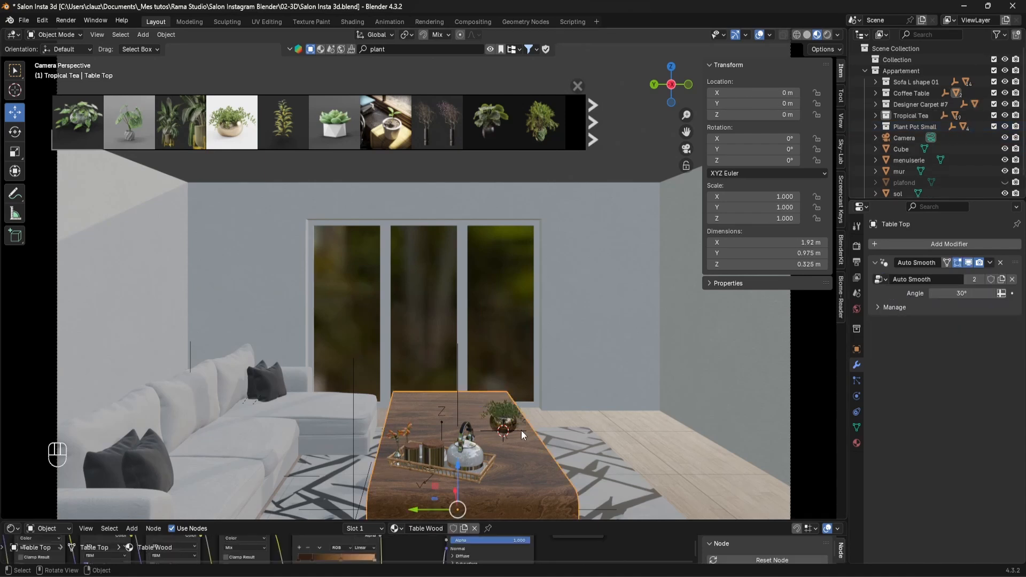
left_click(521, 431)
left_click_drag(467, 431, 446, 430)
scroll(443, 416, "down", 3)
key("alt+Tab")
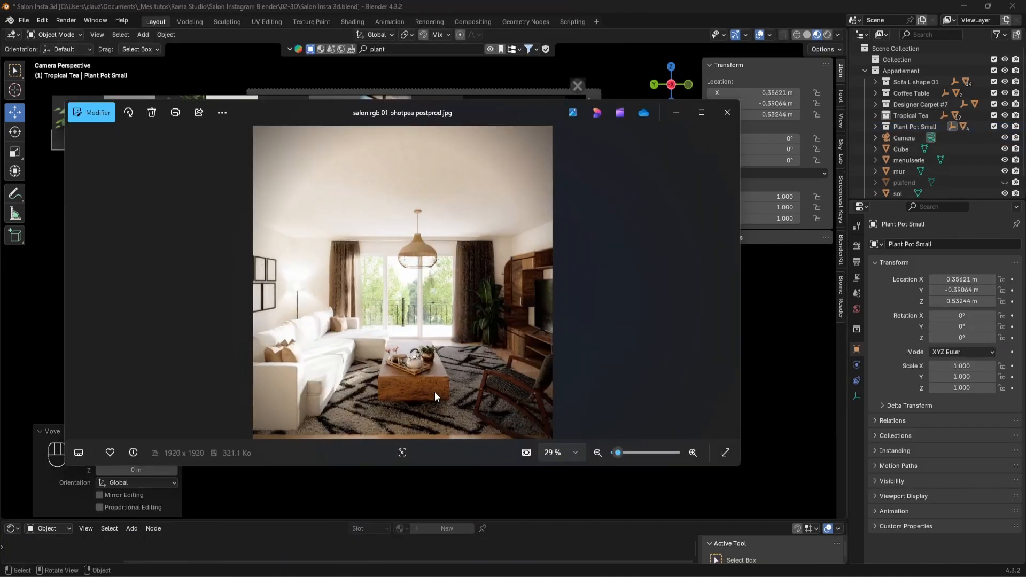
left_click(675, 114)
scroll(553, 333, "up", 3)
middle_click_drag(527, 436, 519, 278, "shift")
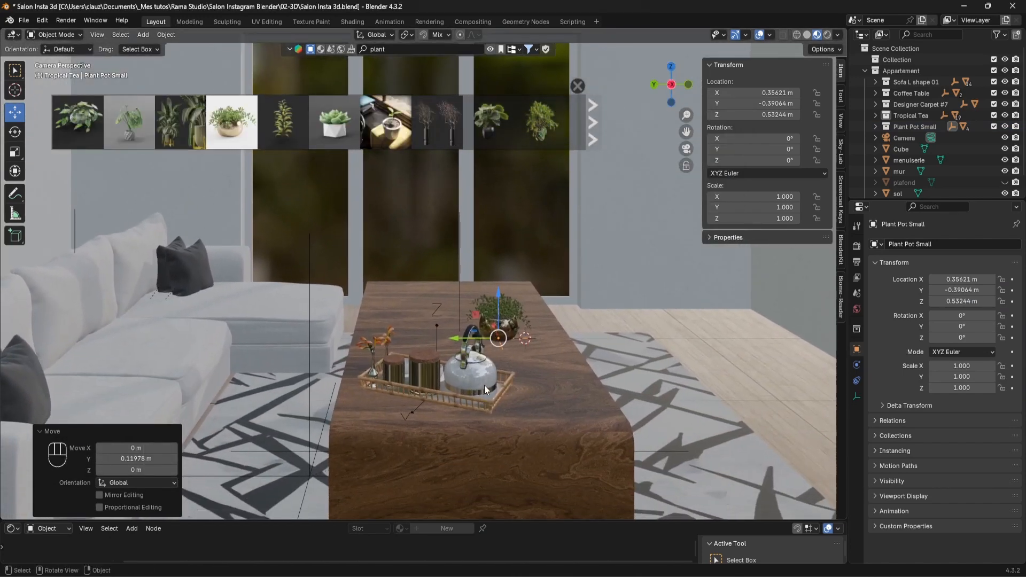
Move the plant pot about -0.30 m in X and -0.06 m in Y across the coffee table, and save the file
left_click_drag(496, 334, 496, 299)
left_click_drag(480, 367, 497, 361)
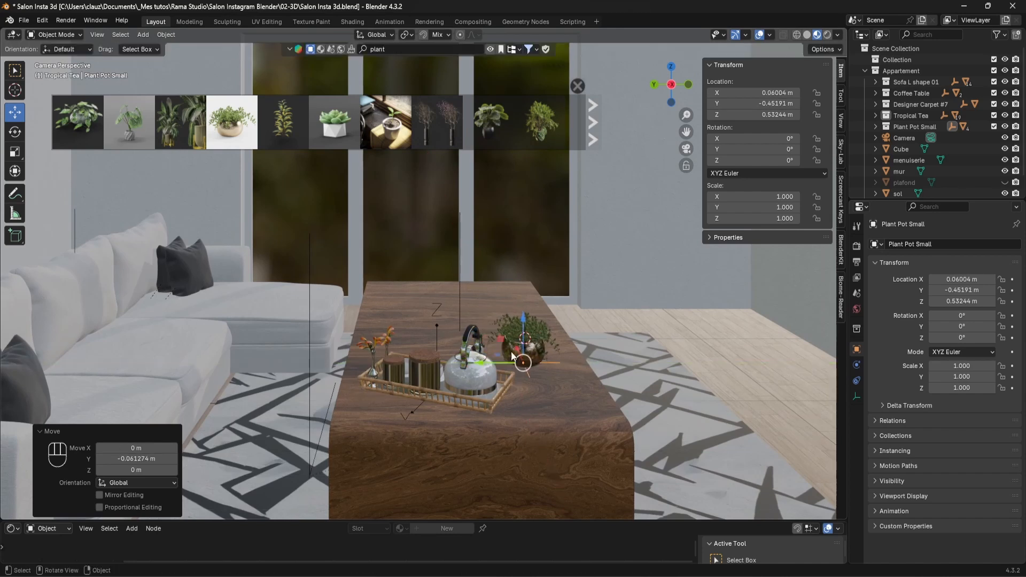
scroll(544, 300, "down", 2)
scroll(535, 294, "down", 3)
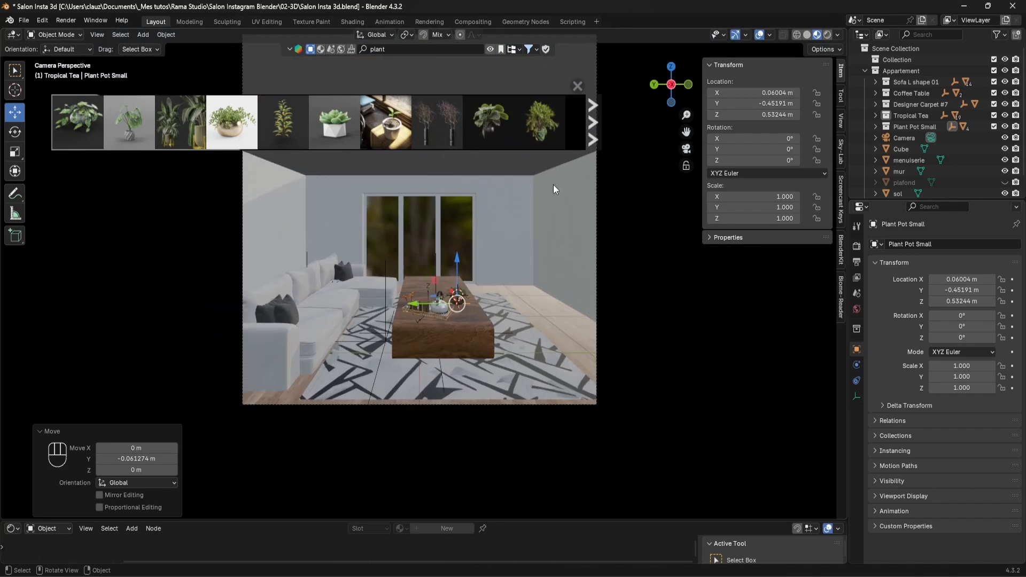
left_click(577, 86)
key("ctrl+s")
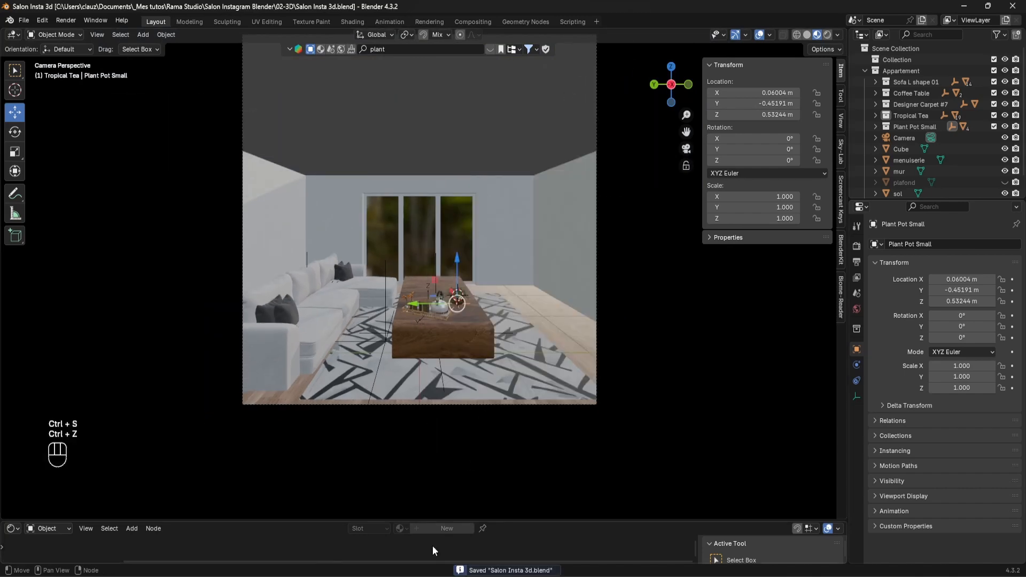
Place Lynea Rocking Chair from a BlenderKit "seat" search on the carpet's near corner beside the coffee table, following the reference image
key("alt+Tab")
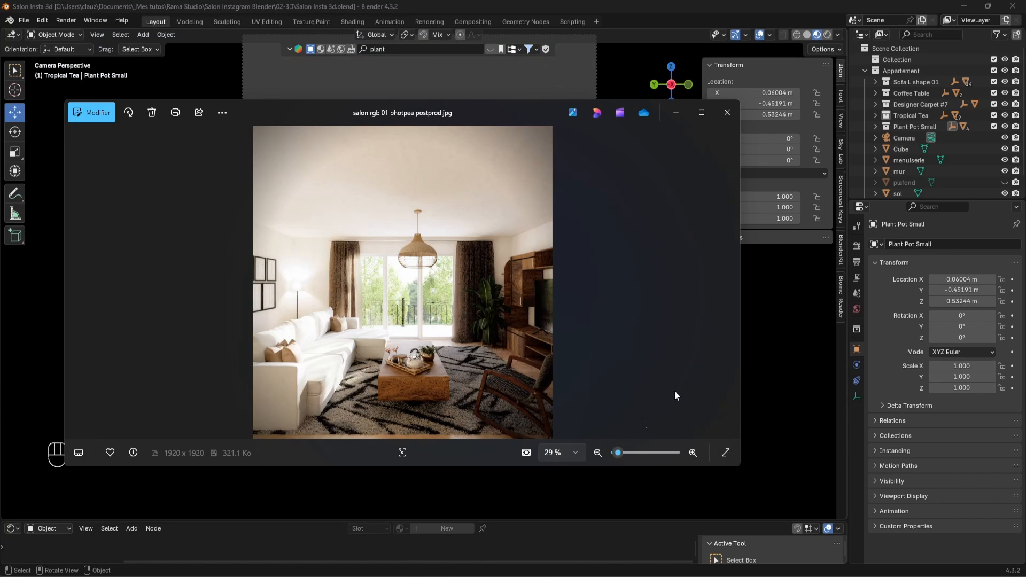
left_click(677, 113)
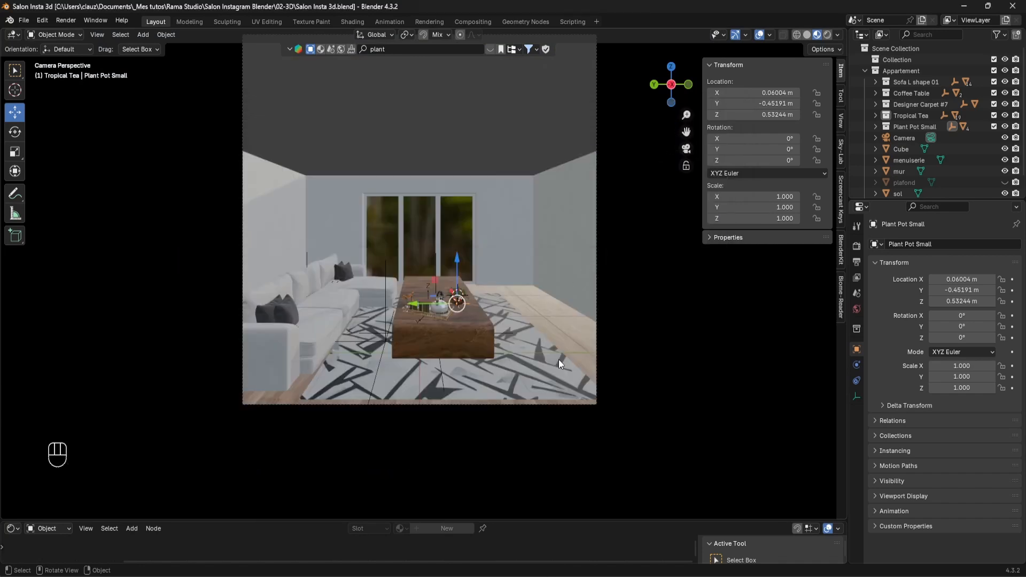
right_click(555, 384, "shift")
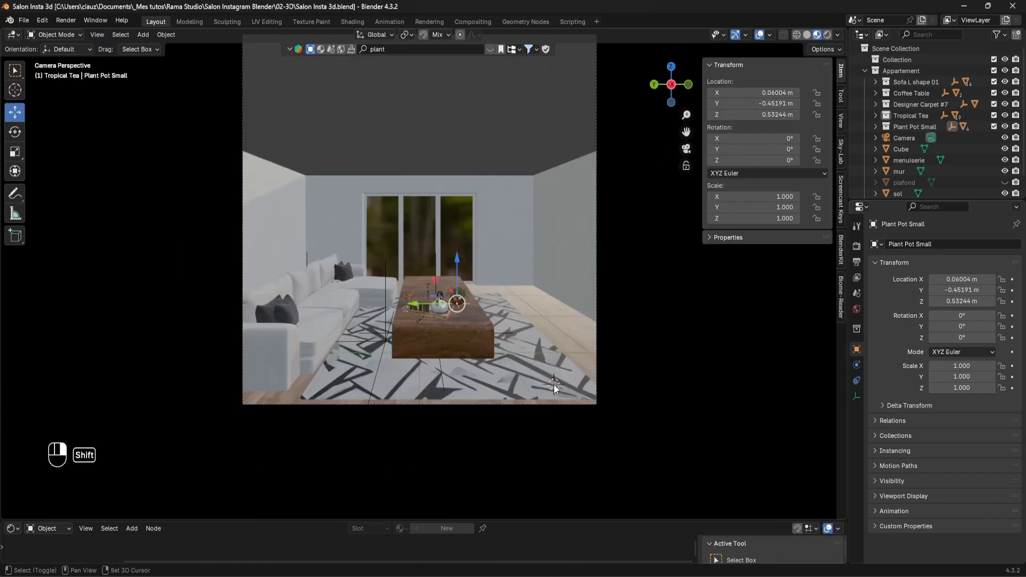
left_click(397, 49)
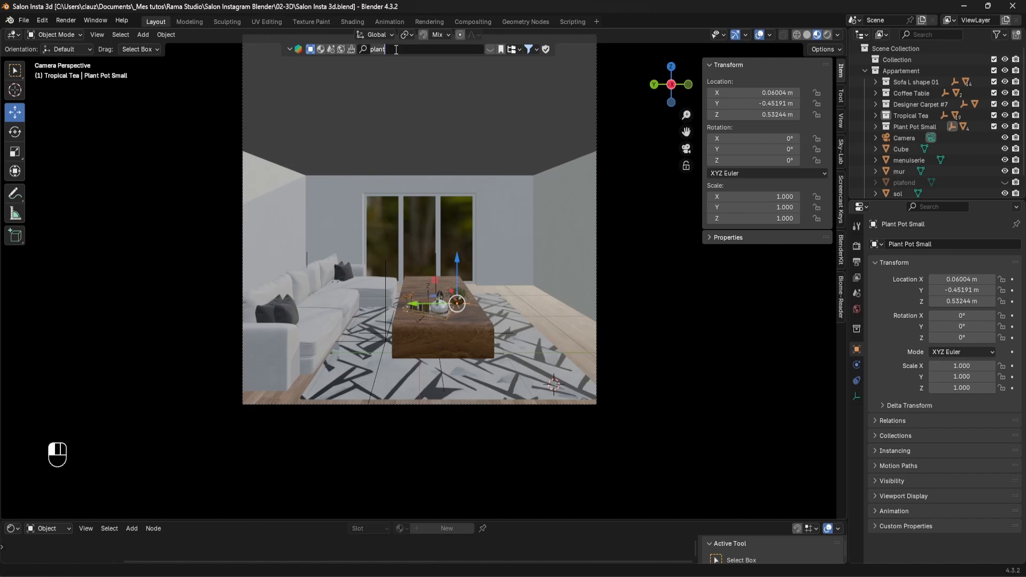
key("ctrl+BackSpace")
type("seat")
key("Return")
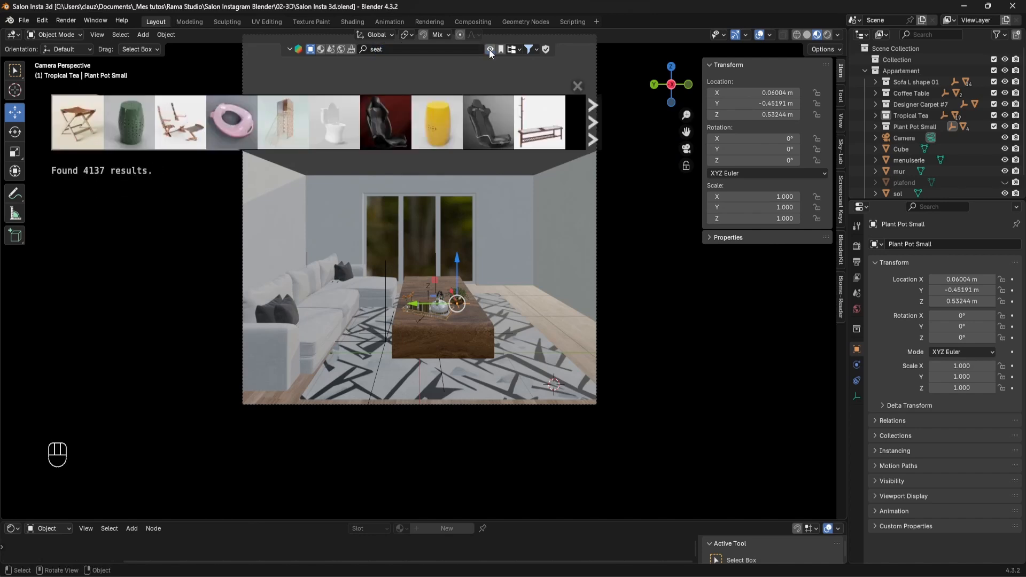
left_click(592, 123)
left_click(592, 123)
mouse_move(258, 131)
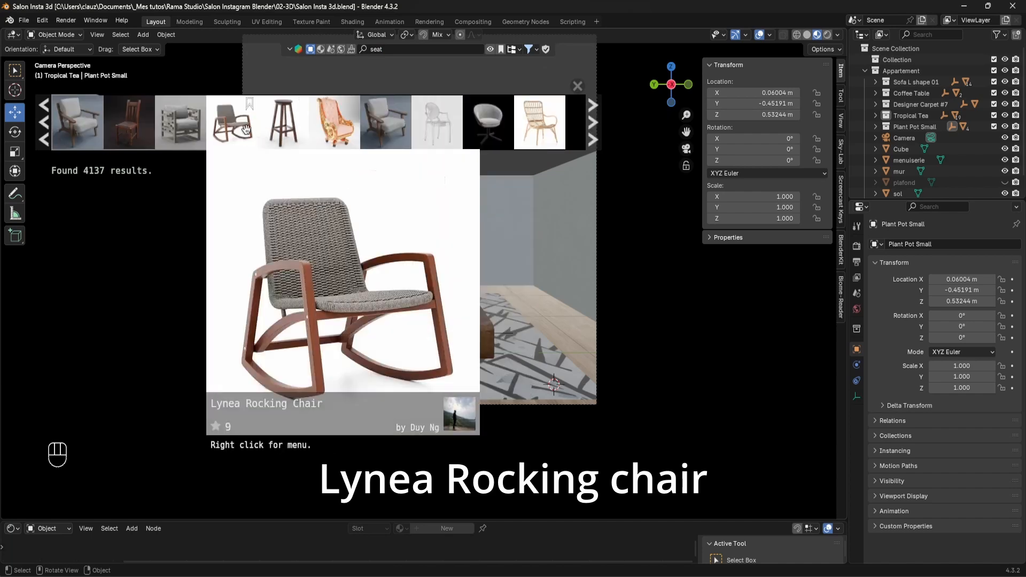
left_click_drag(233, 126, 567, 350)
Move the Lynea Rocking Chair collection out of Tropical Tea into Appartement and select all of its objects
left_click(877, 116)
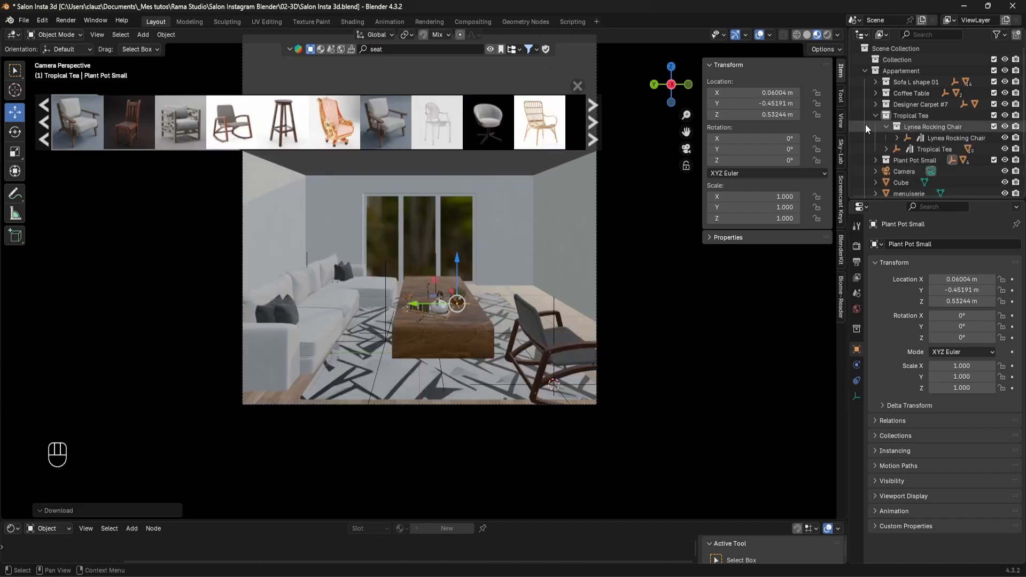
left_click_drag(927, 125, 900, 68)
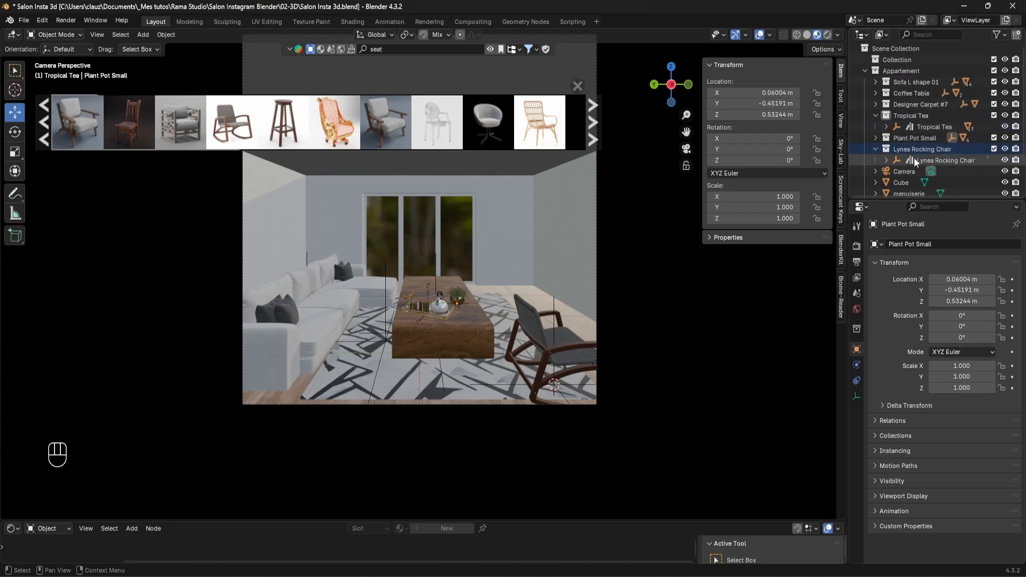
left_click(875, 116)
right_click(911, 139)
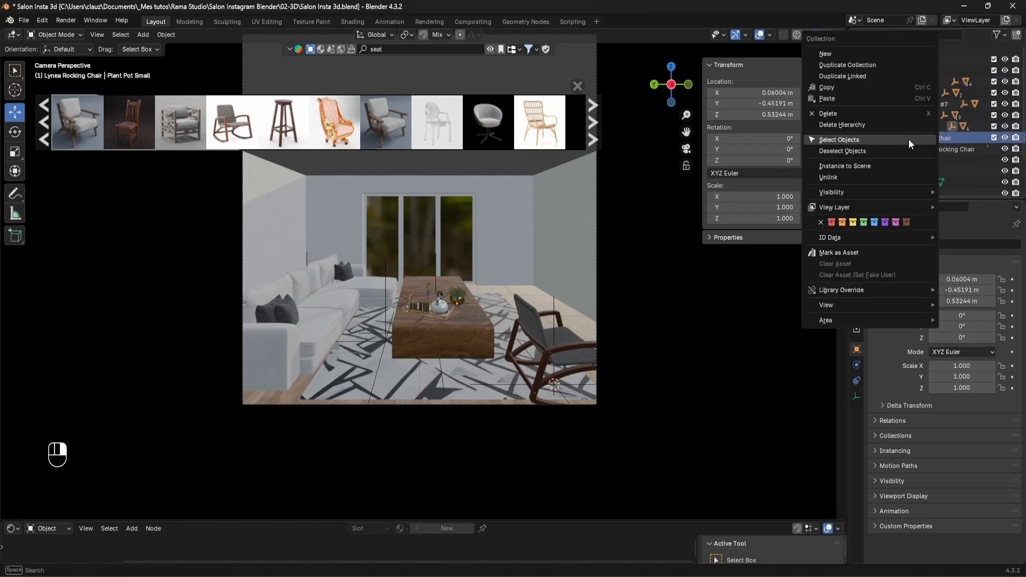
left_click(909, 139)
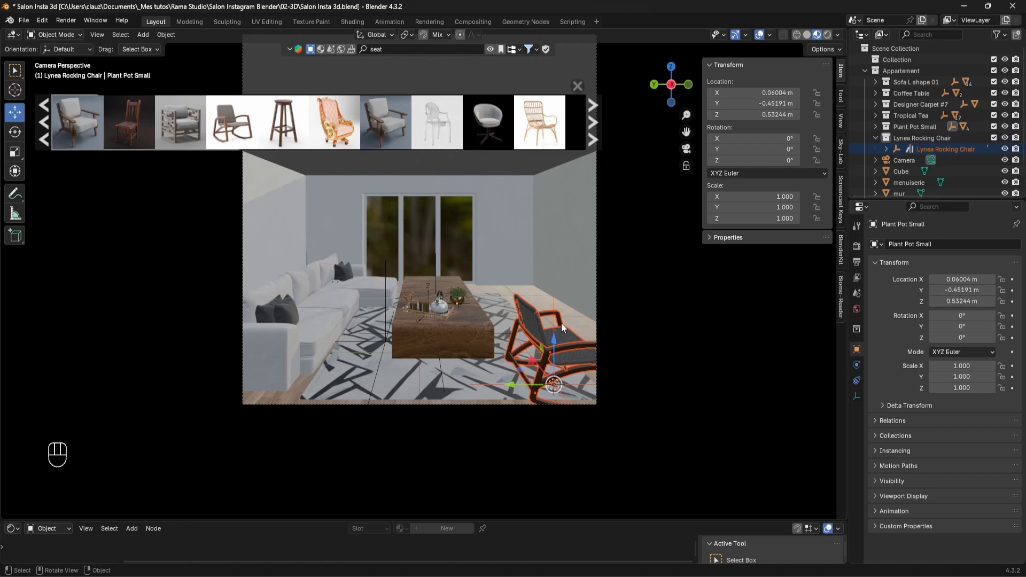
Rotate the rocking chair about 128° around Z to face the coffee table and compare it with the reference image
key("r")
key("z")
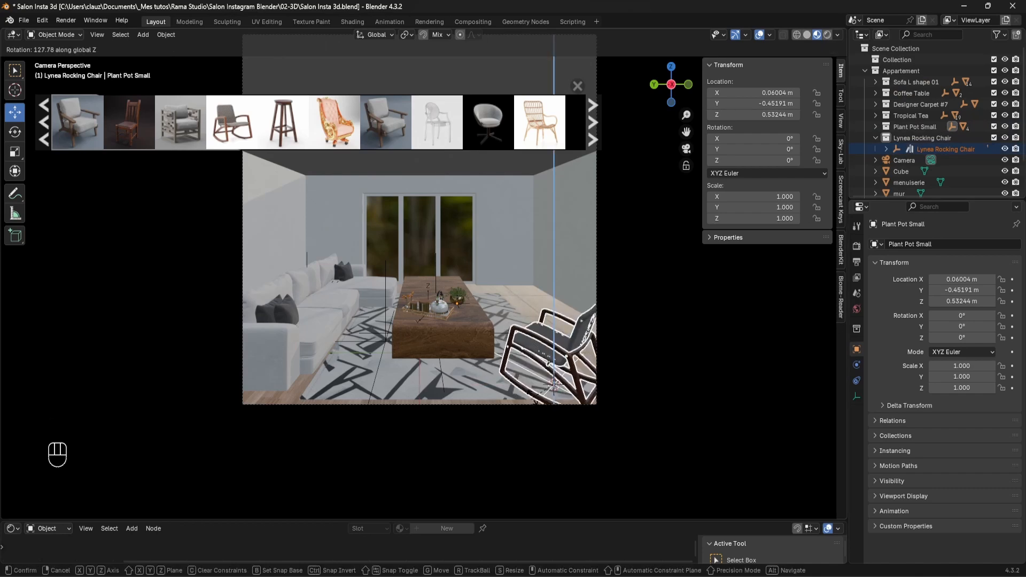
left_click(532, 398)
left_click(422, 575)
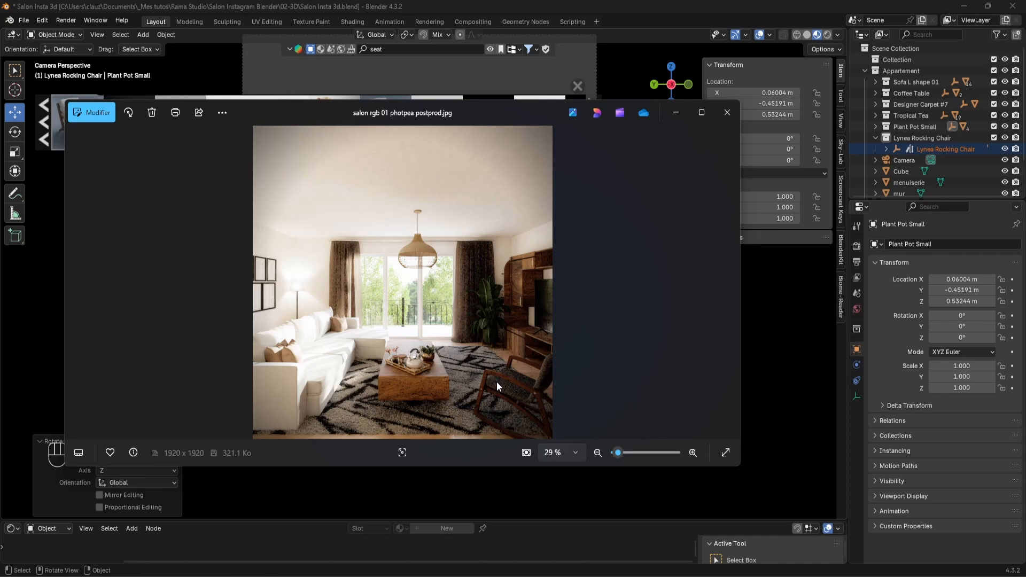
left_click(675, 112)
Place Living room wall set from a BlenderKit "tv stand" search at a 3D cursor set on the floor along the wall opposite the sofa
mouse_move(517, 271)
middle_mouse_down()
mouse_move(506, 260)
mouse_move(591, 318)
mouse_move(519, 271)
middle_mouse_up()
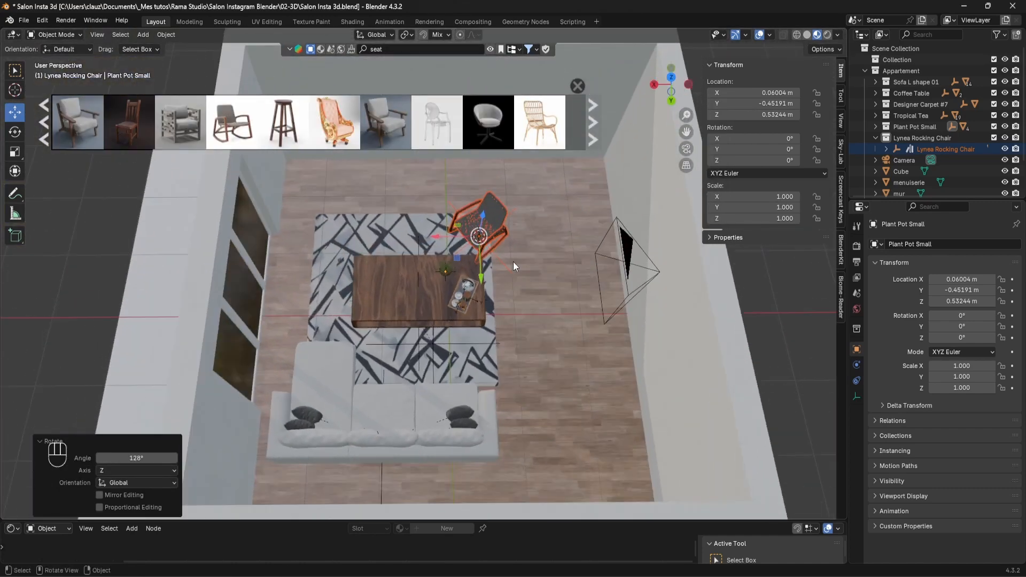
right_click(395, 178, "shift")
left_click(397, 50)
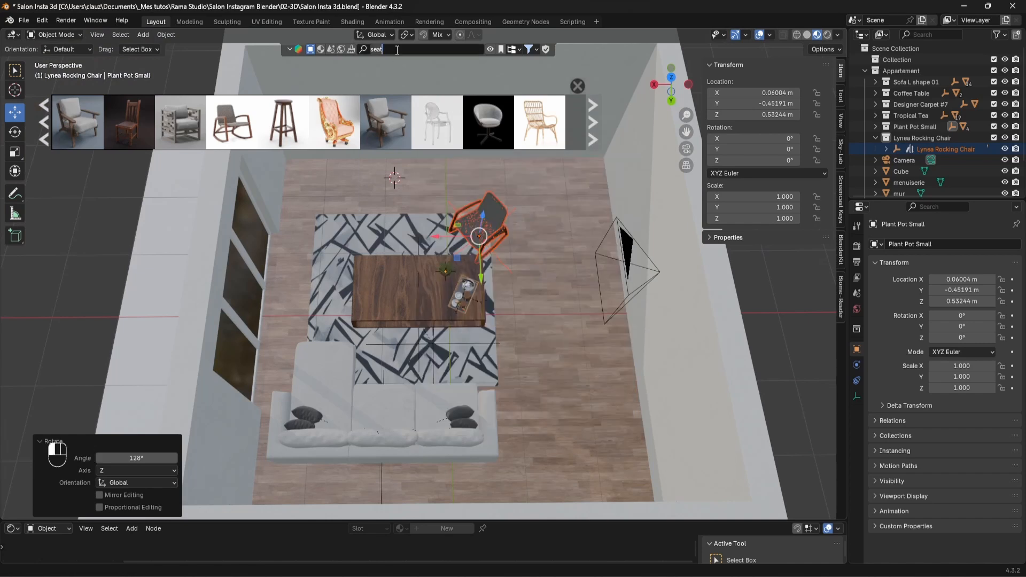
type("tv stand")
key("Return")
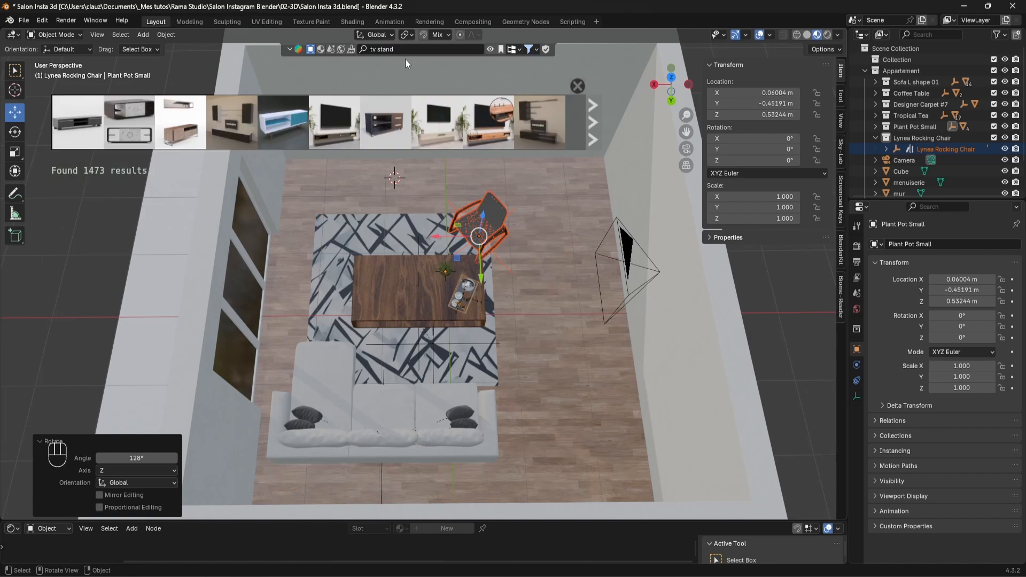
mouse_move(549, 128)
left_click(593, 124)
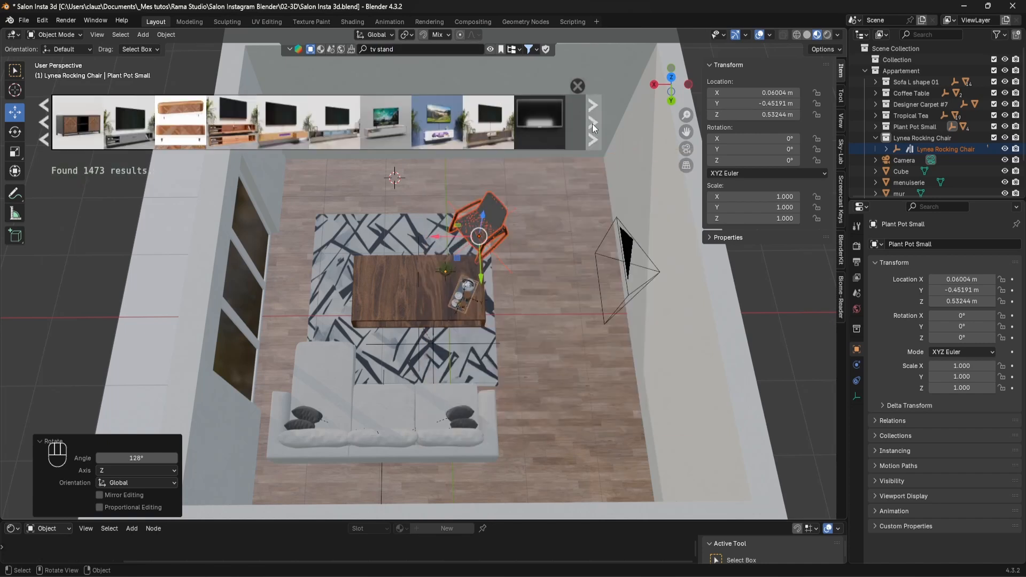
left_click(592, 123)
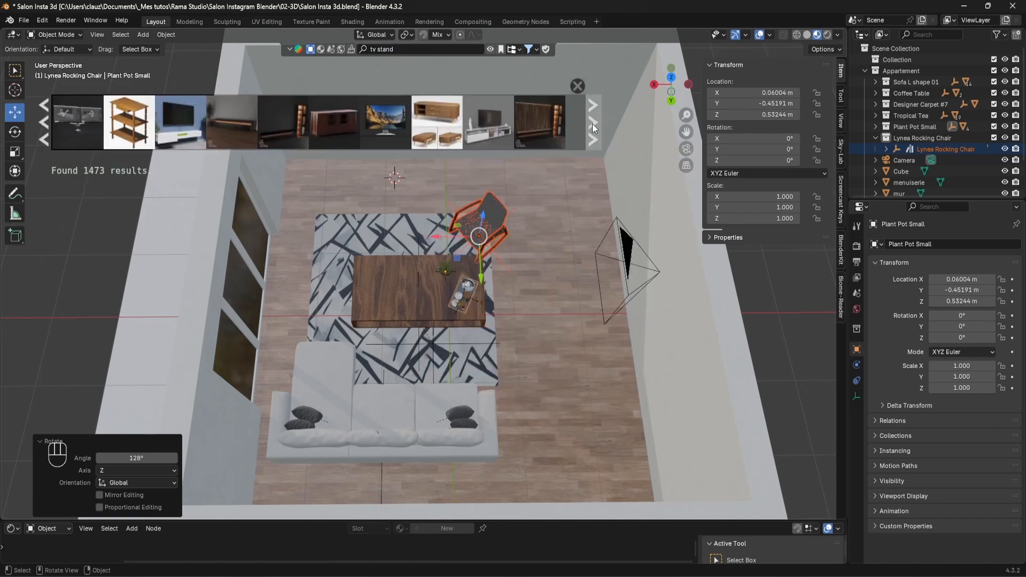
left_click(592, 124)
mouse_move(367, 136)
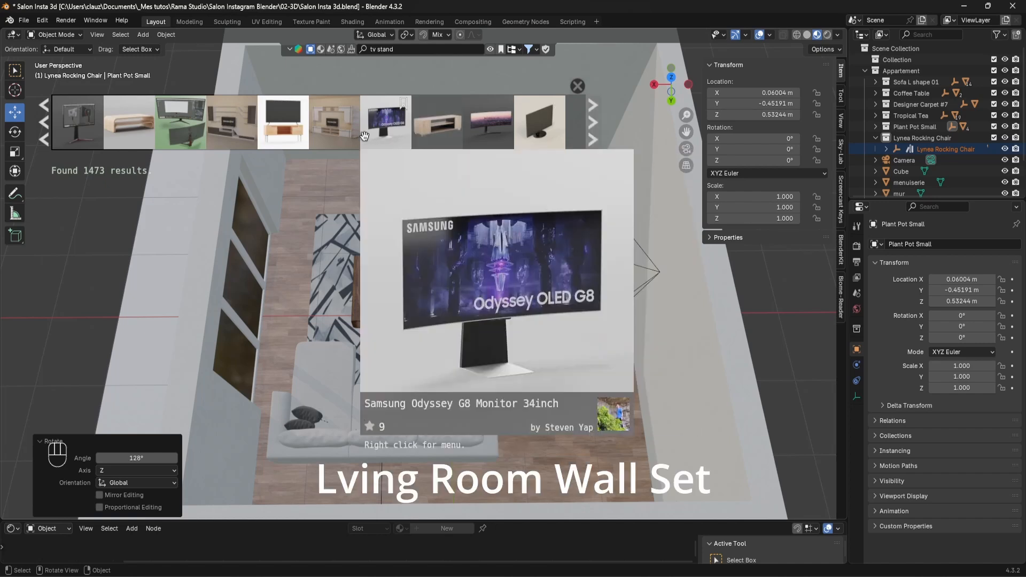
left_click(332, 129)
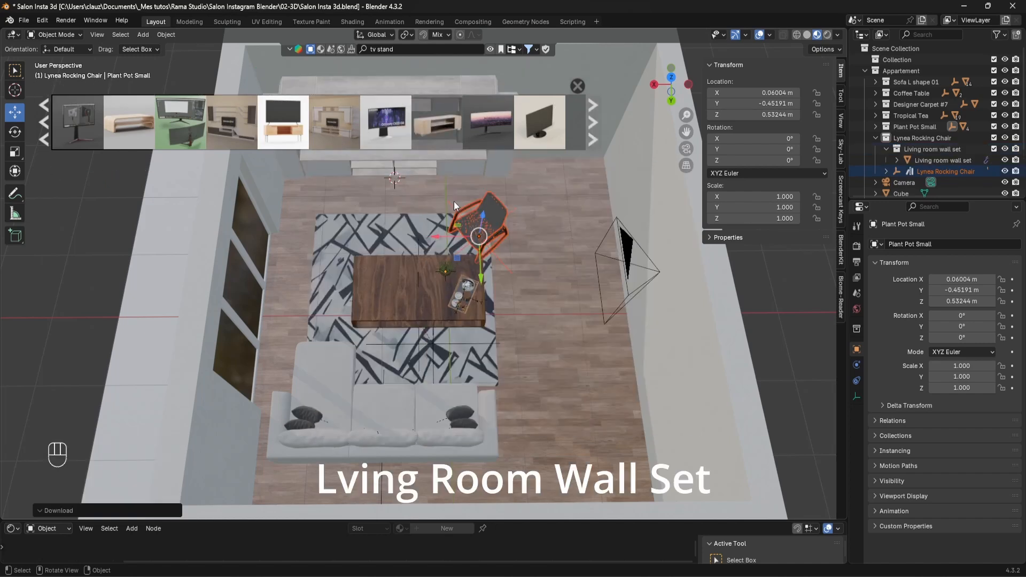
Move the Living room wall set collection out of Lynea Rocking Chair into Appartement and select its objects
left_click(932, 150)
left_click_drag(933, 149, 906, 69)
middle_click_drag(407, 278, 465, 200)
left_click(579, 86)
middle_click_drag(599, 226, 513, 182)
right_click(913, 147)
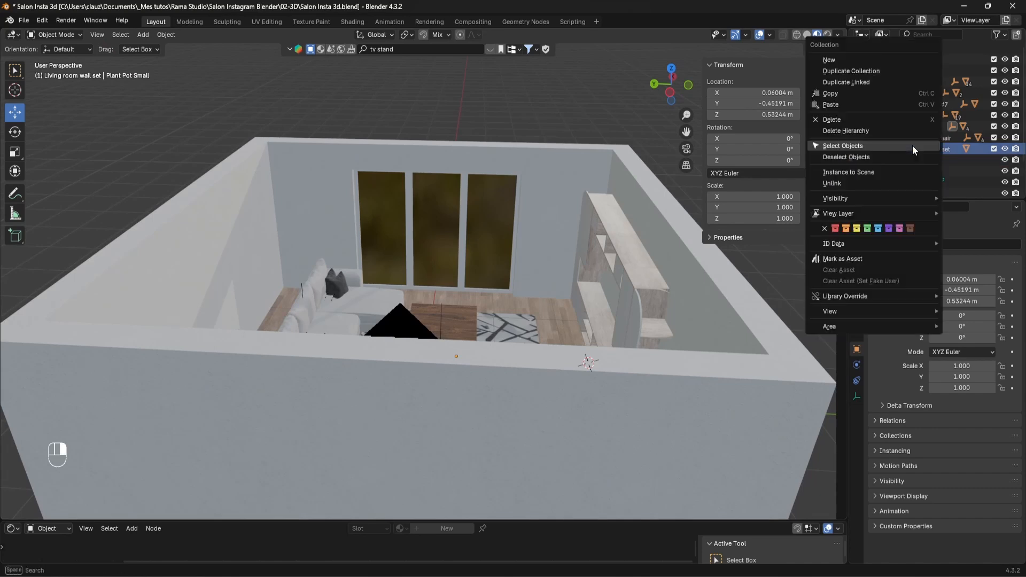
left_click(913, 145)
Rotate the living room wall set 180° around Z so its shelves face the sofa
middle_click_drag(588, 224, 626, 236)
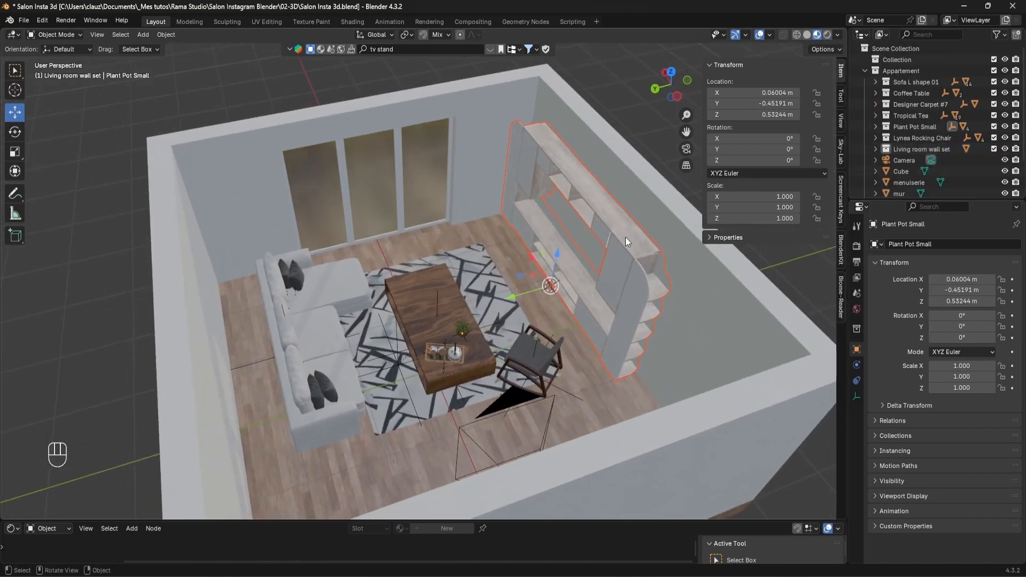
key("r")
key("z")
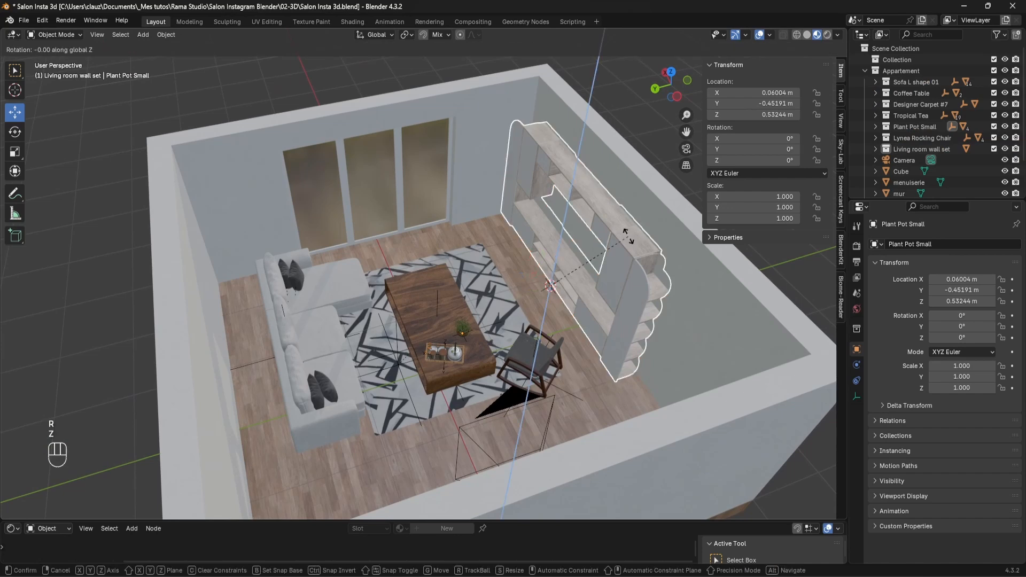
key("ctrl")
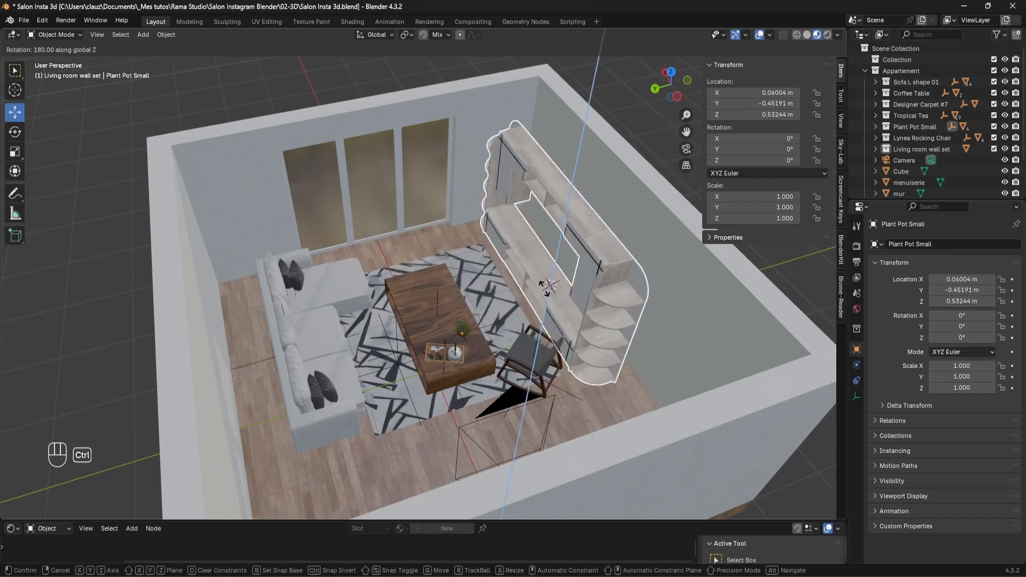
left_click(546, 290)
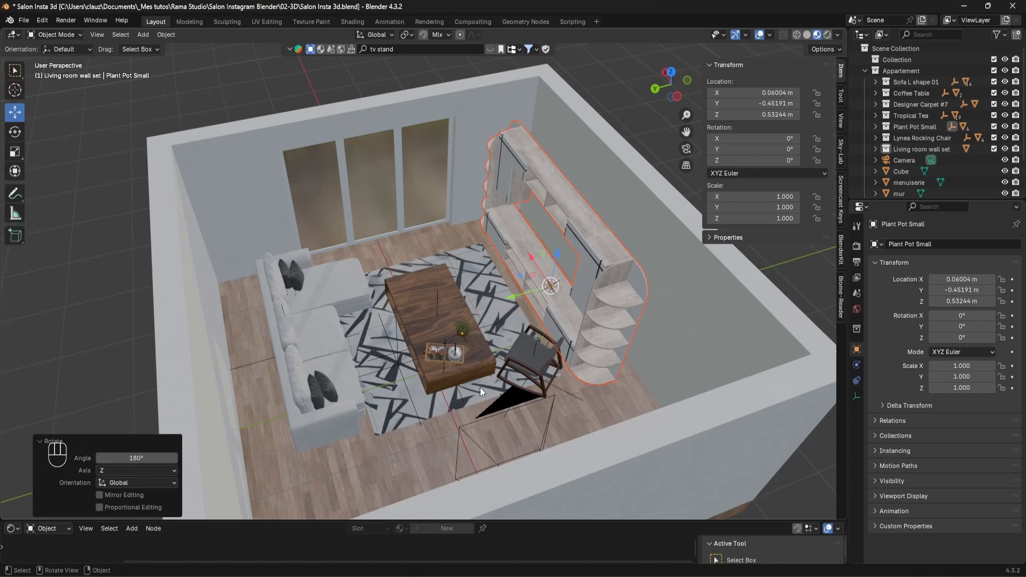
Move the wall set about -0.17 m in X and -0.36 m in Y against the wall, and compare the camera view with the reference image
mouse_move(568, 291)
middle_mouse_down()
mouse_move(524, 279)
mouse_move(569, 307)
middle_mouse_up()
key("KP_7")
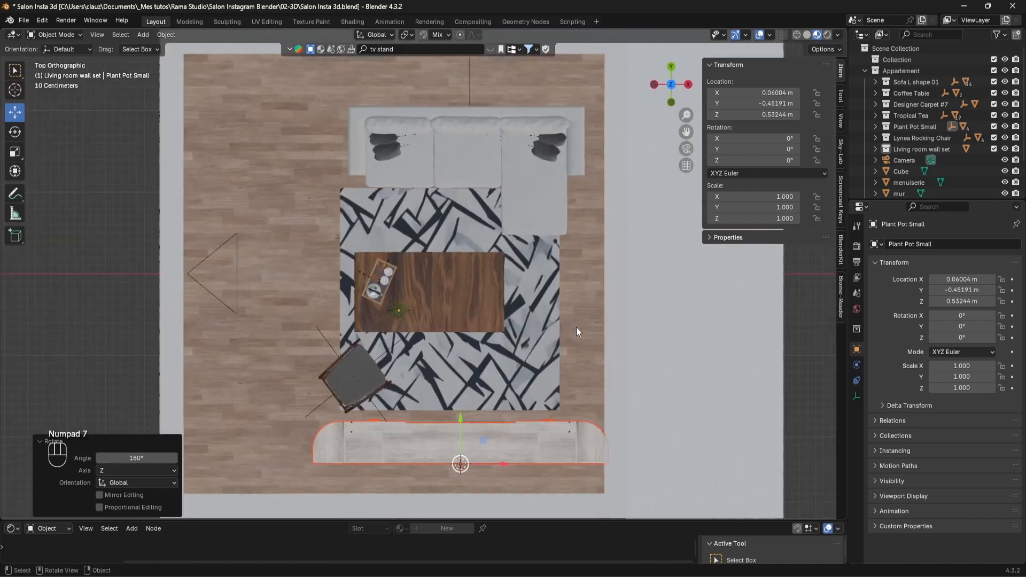
middle_click_drag(544, 368, 594, 230, "shift")
scroll(584, 312, "up", 2)
middle_click_drag(632, 309, 600, 258, "shift")
key("g")
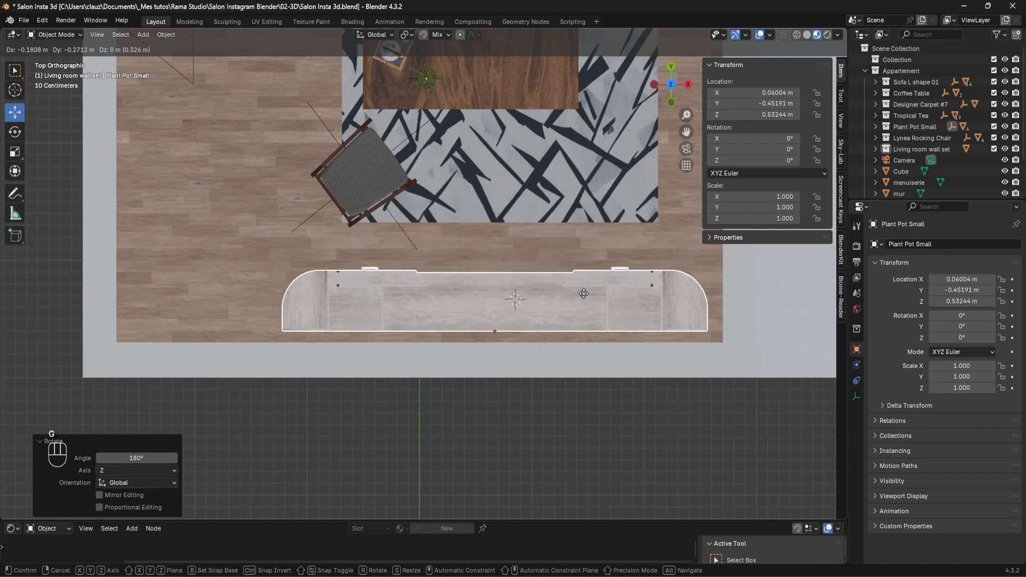
left_click(585, 304)
key("KP_0")
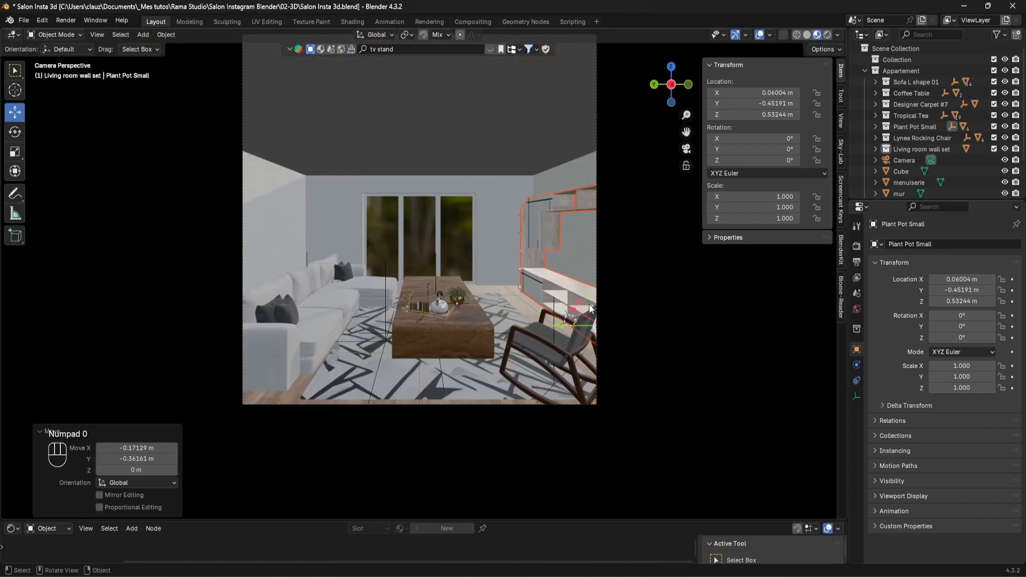
key("alt+Tab")
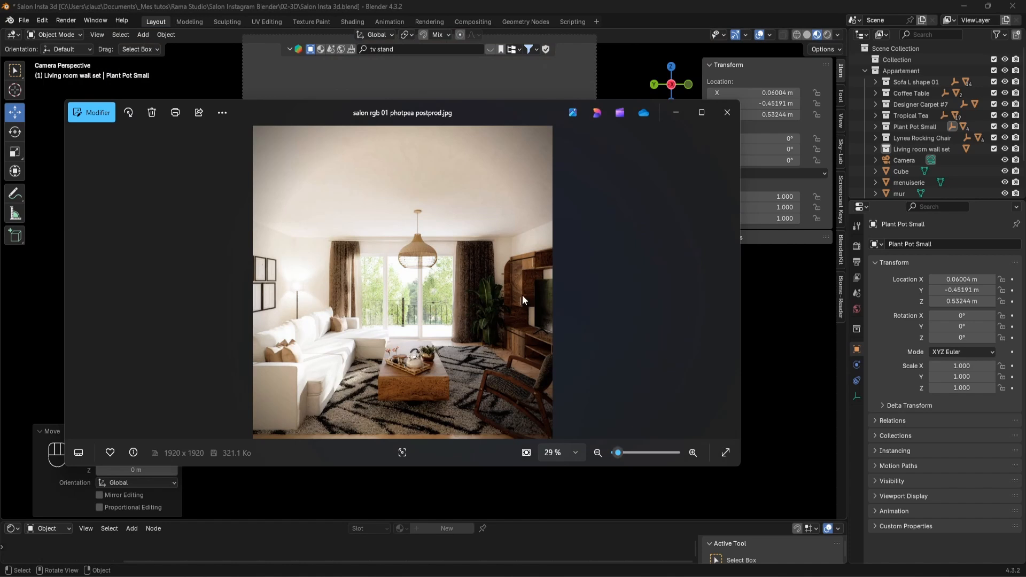
left_click(675, 113)
Replace the dark glossy wood.001 material on the living room wall set with the coffee table's Table Wood material
left_click(427, 335)
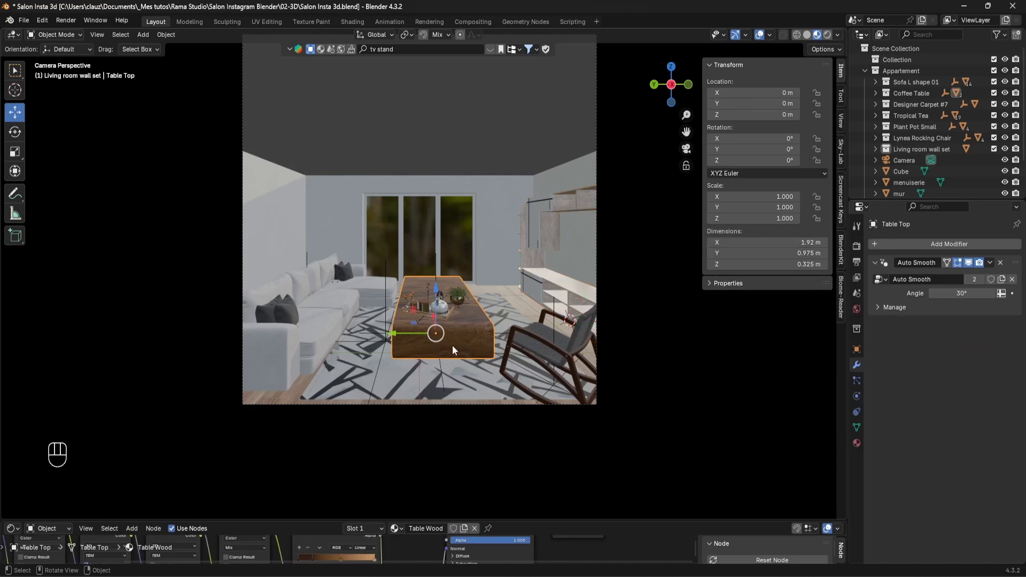
left_click(857, 443)
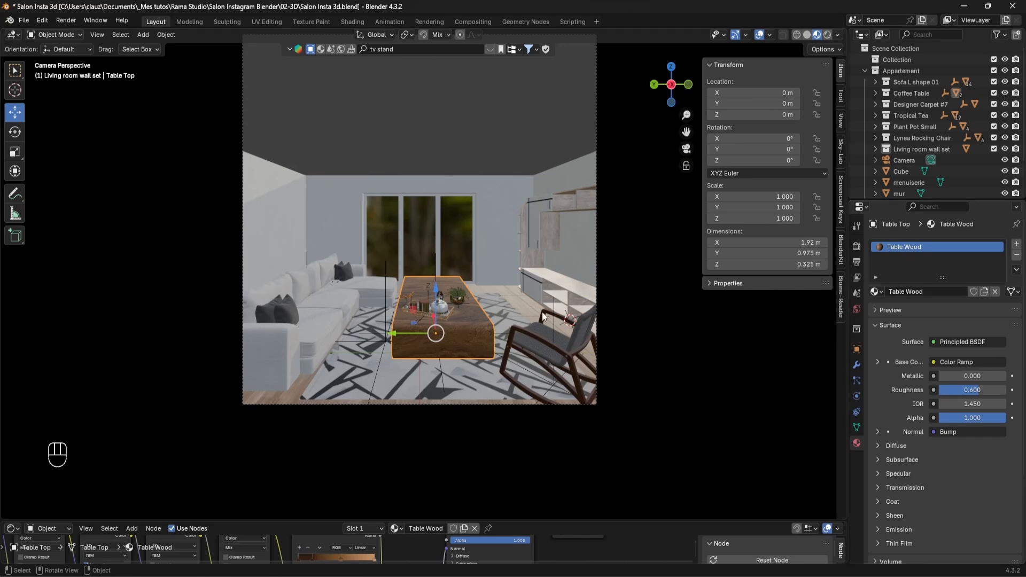
left_click(548, 233)
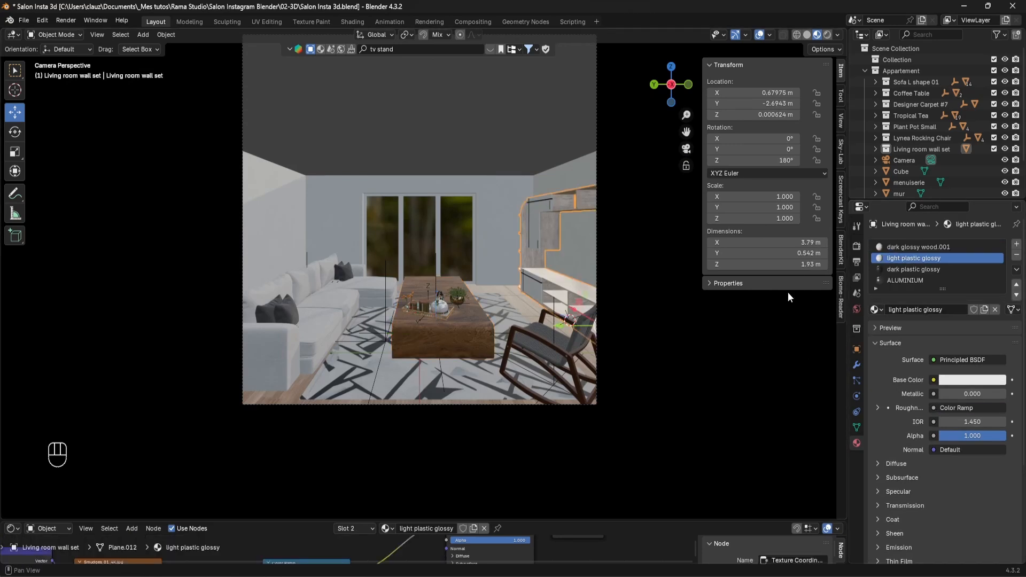
left_click(921, 246)
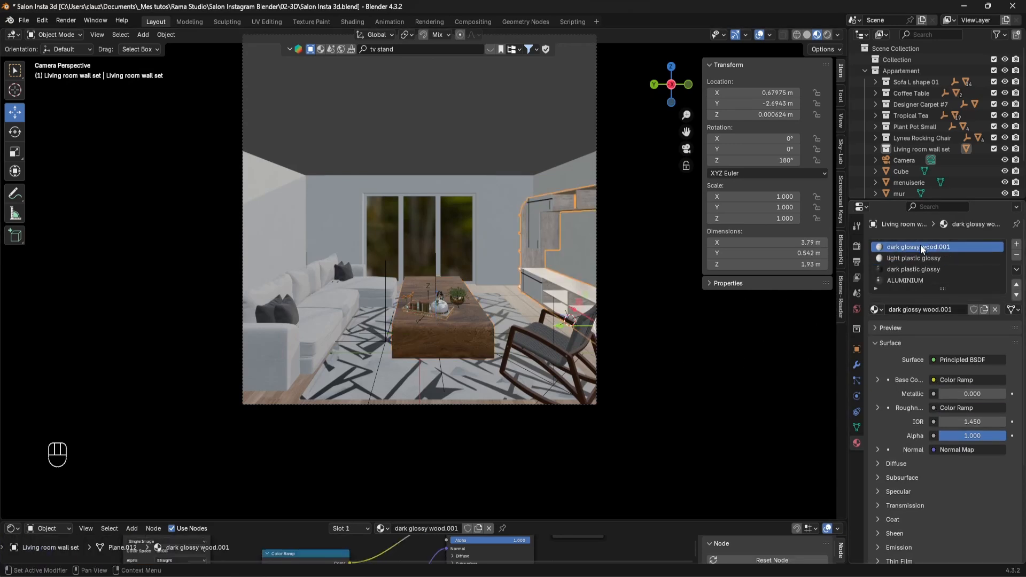
left_click(875, 310)
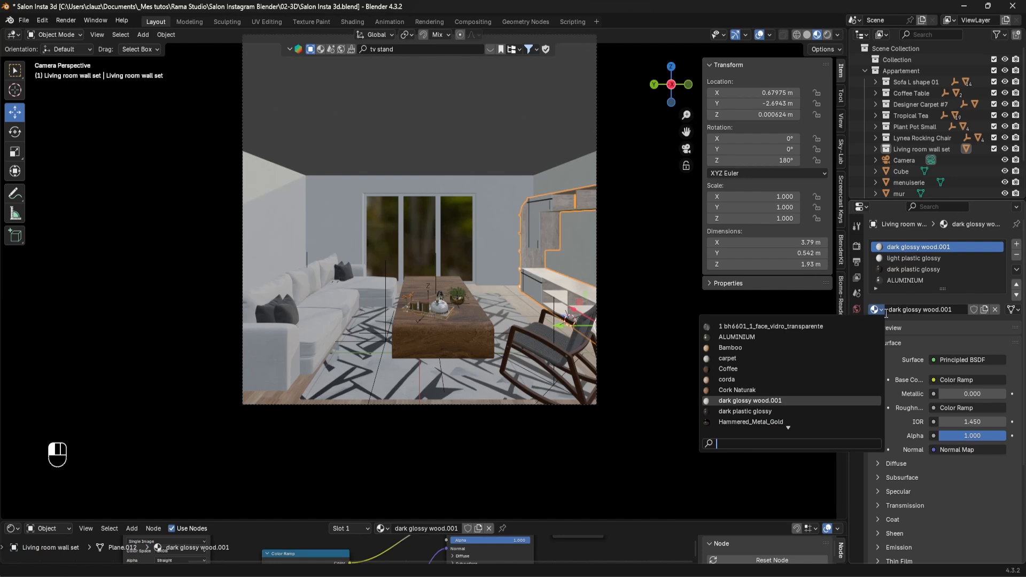
type("table")
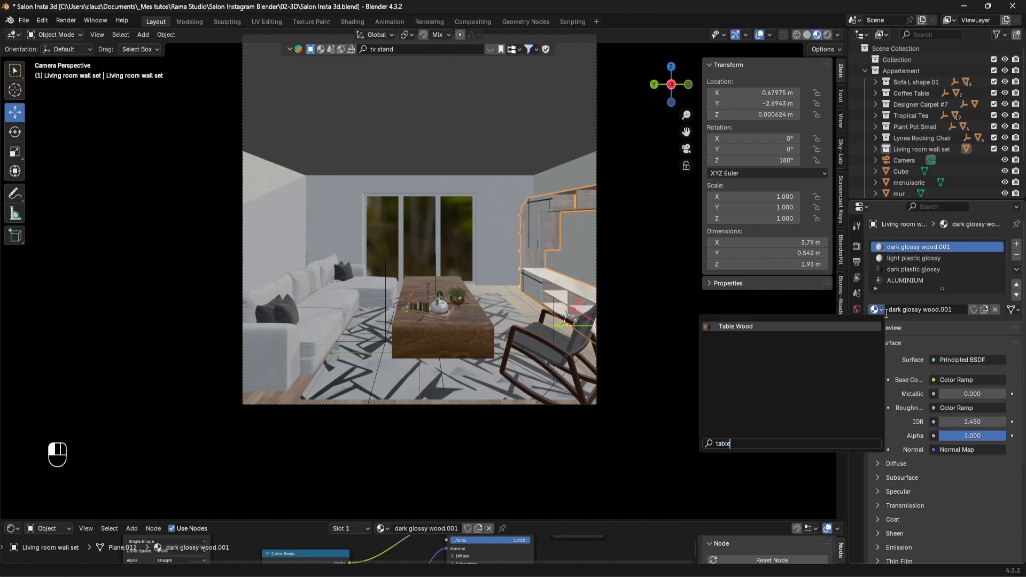
key("Return")
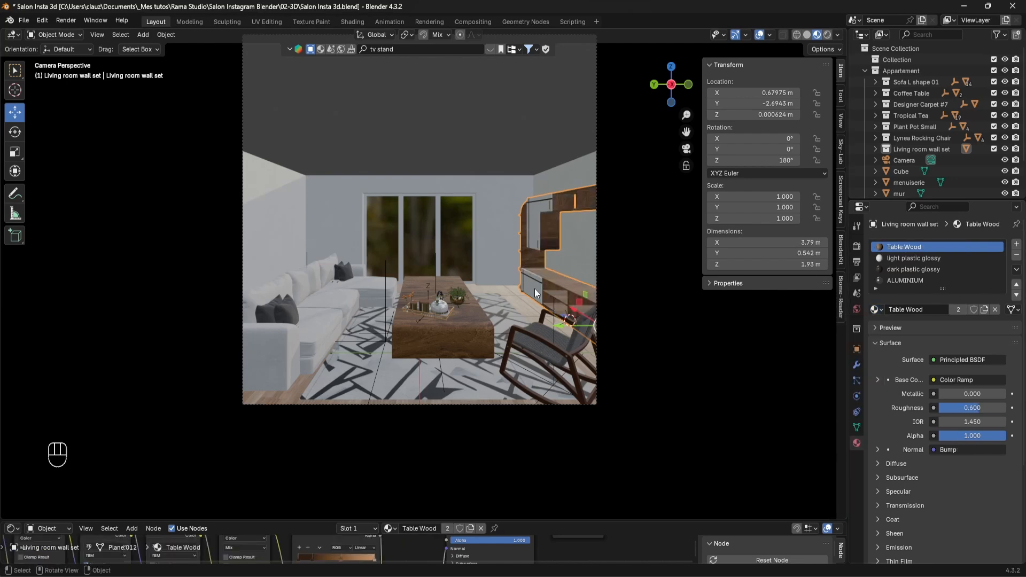
Replace the wall set's light plastic glossy material with Table Wood and save the file
left_click(916, 257)
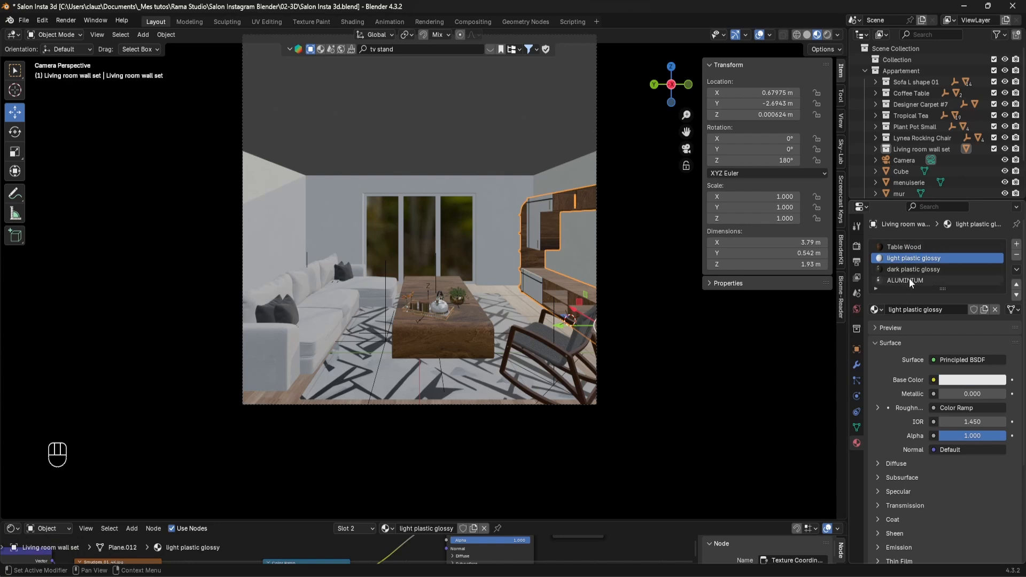
left_click(877, 310)
type("tabl")
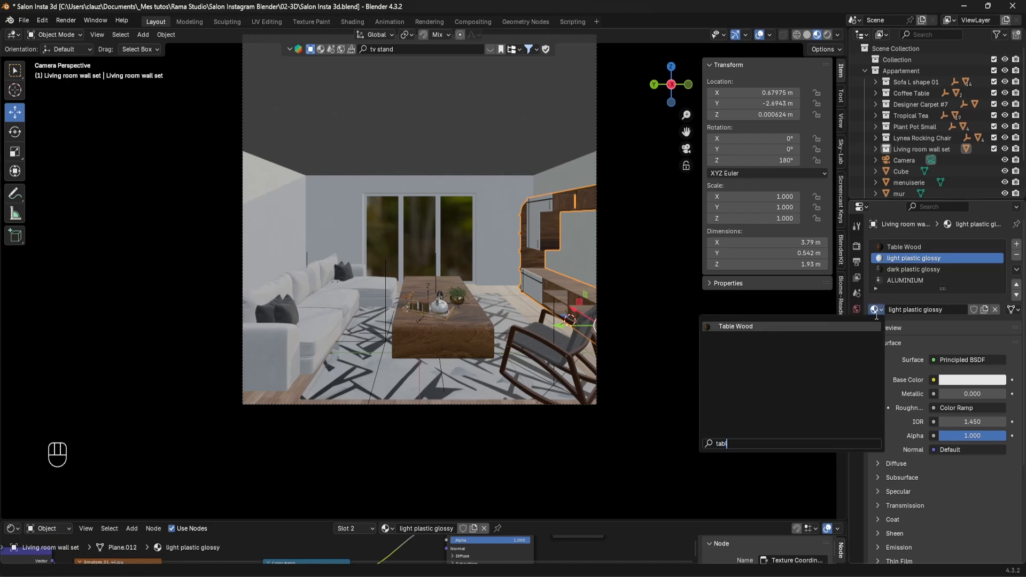
left_click(737, 326)
key("ctrl+s")
Place the 43 inch TV from a BlenderKit "tv" search at a 3D cursor set on top of the wall set's low cabinet
middle_click_drag(521, 124, 612, 204)
key("shift")
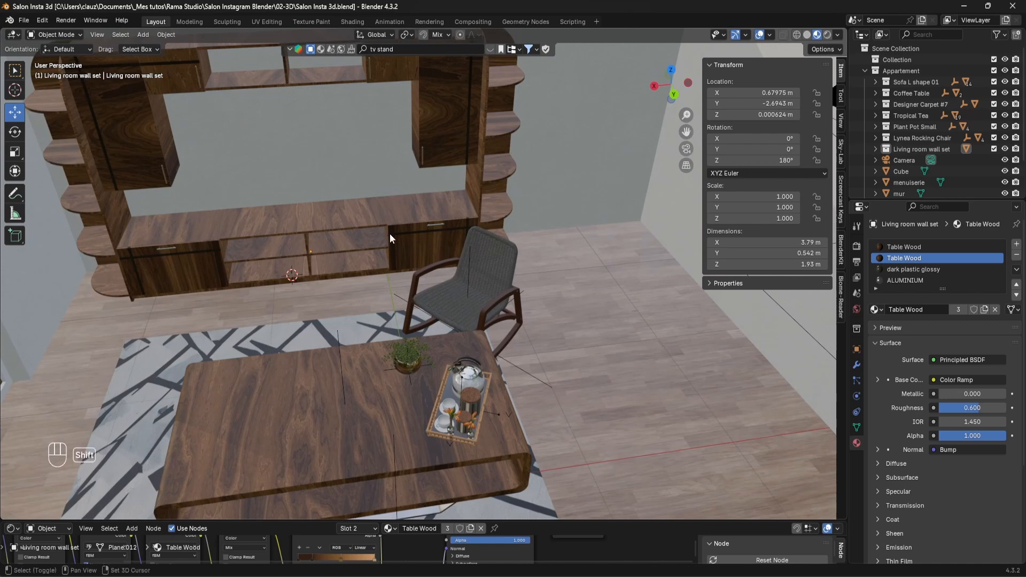
right_click(300, 213, "shift")
left_click(402, 52)
type("tv")
key("Return")
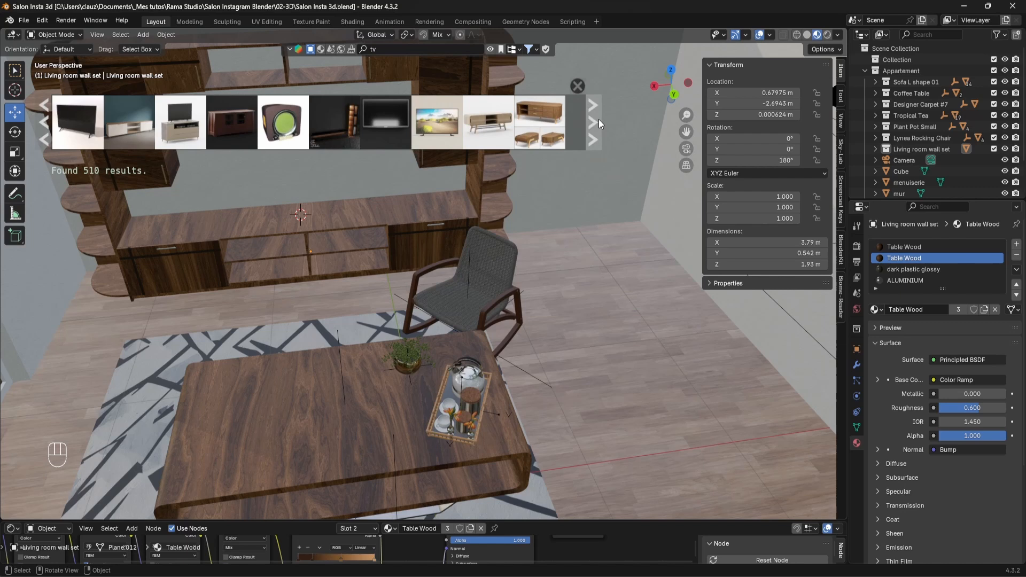
left_click(88, 133)
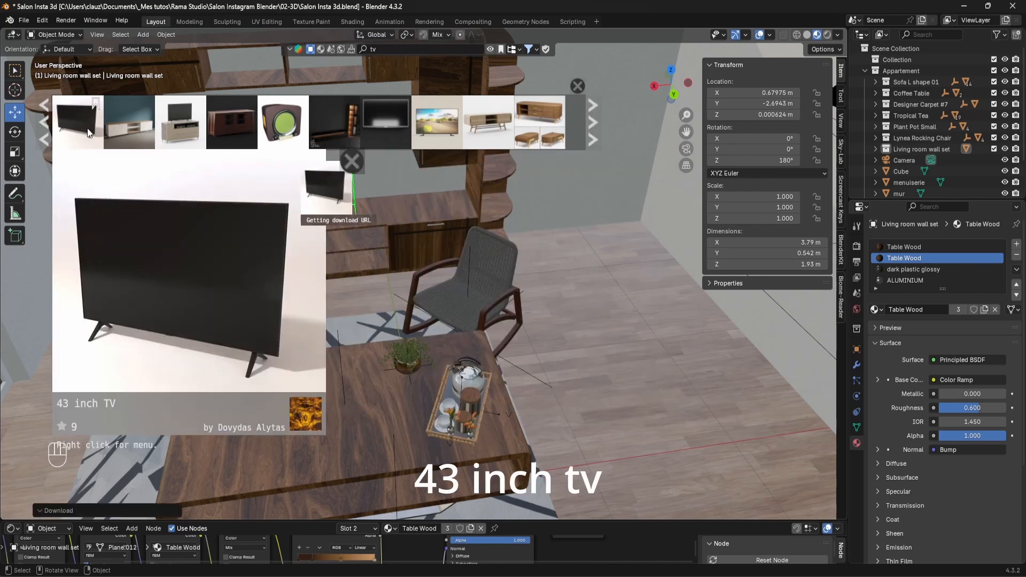
Move the 43 inch TV collection out of Living room wall set into Appartement and select its objects
left_click_drag(889, 161, 910, 68)
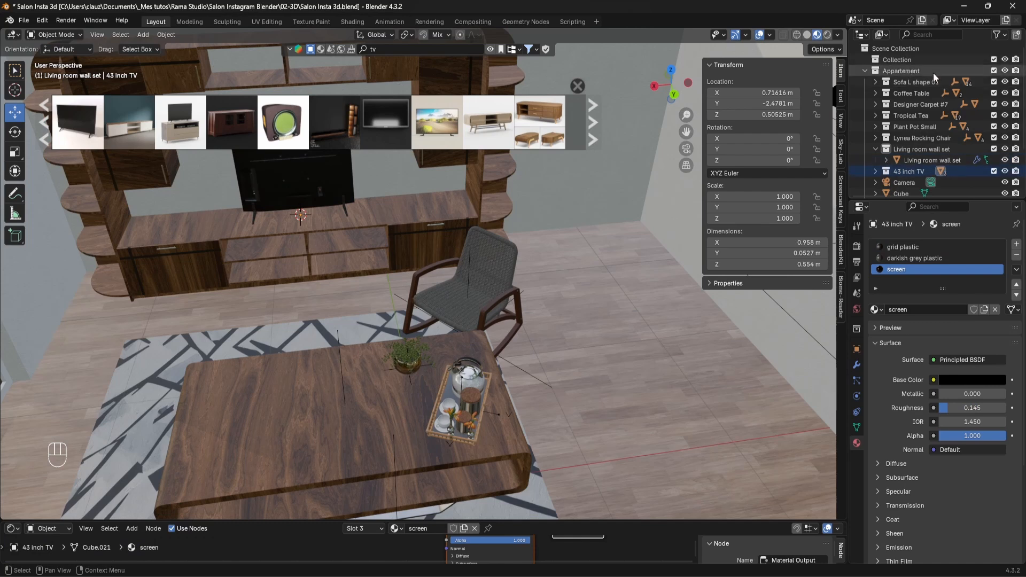
left_click(875, 149)
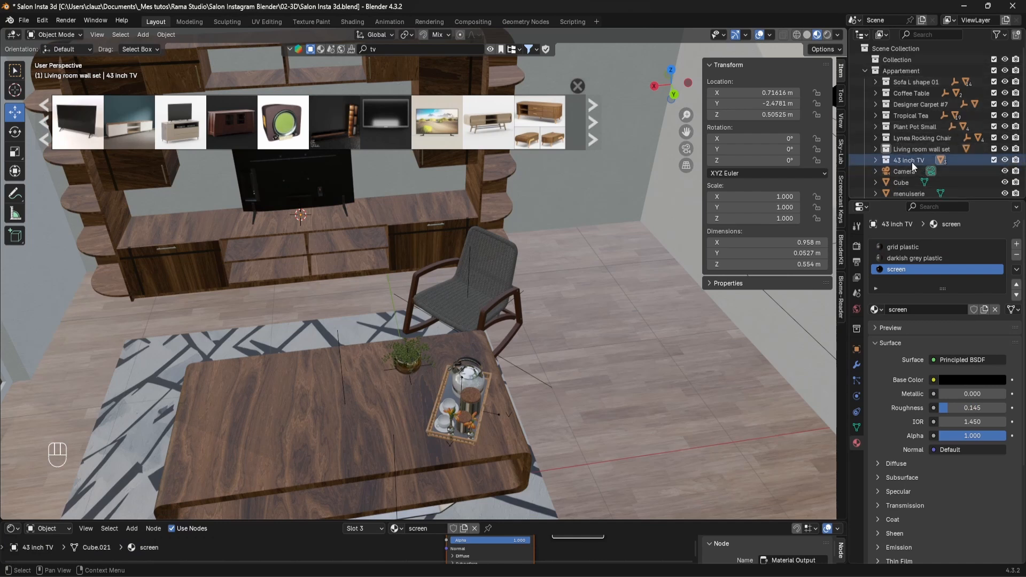
right_click(900, 160)
left_click(900, 160)
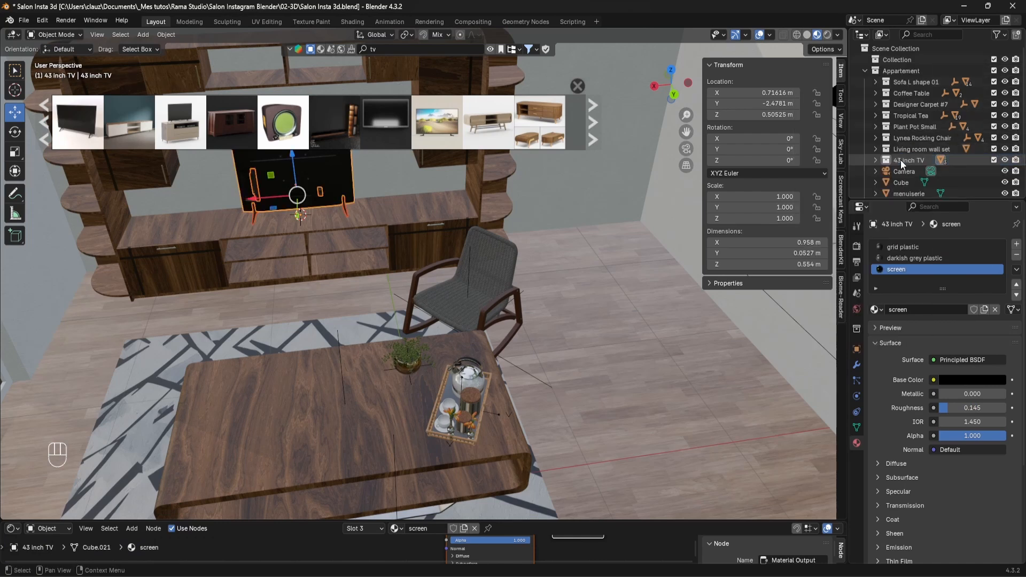
Rotate the TV 180° around Z to face the sofa, scale it to about 1.58, and save the file
middle_click_drag(624, 114, 510, 192)
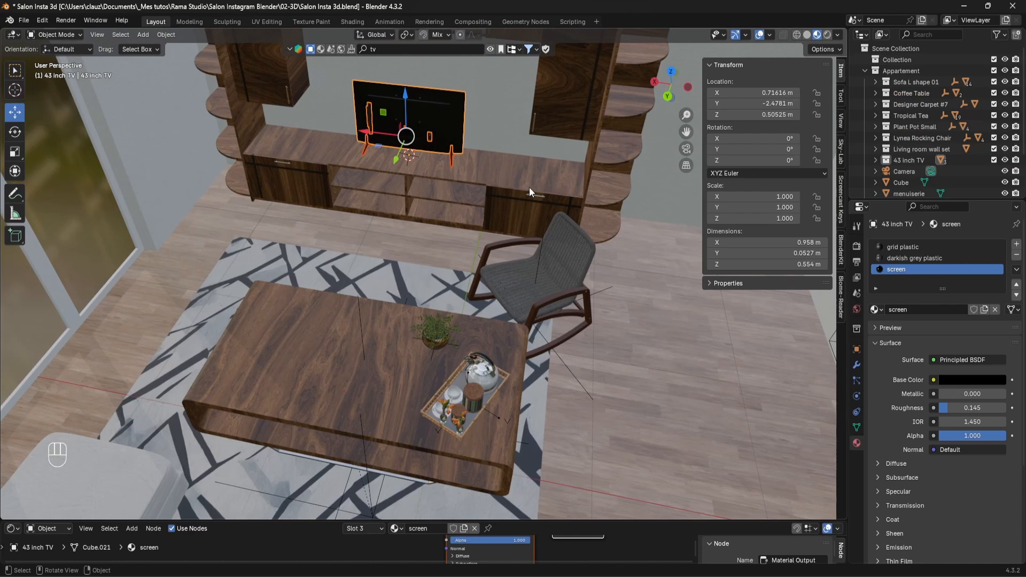
key("r")
key("z")
key("KP_1")
key("KP_8")
key("KP_0")
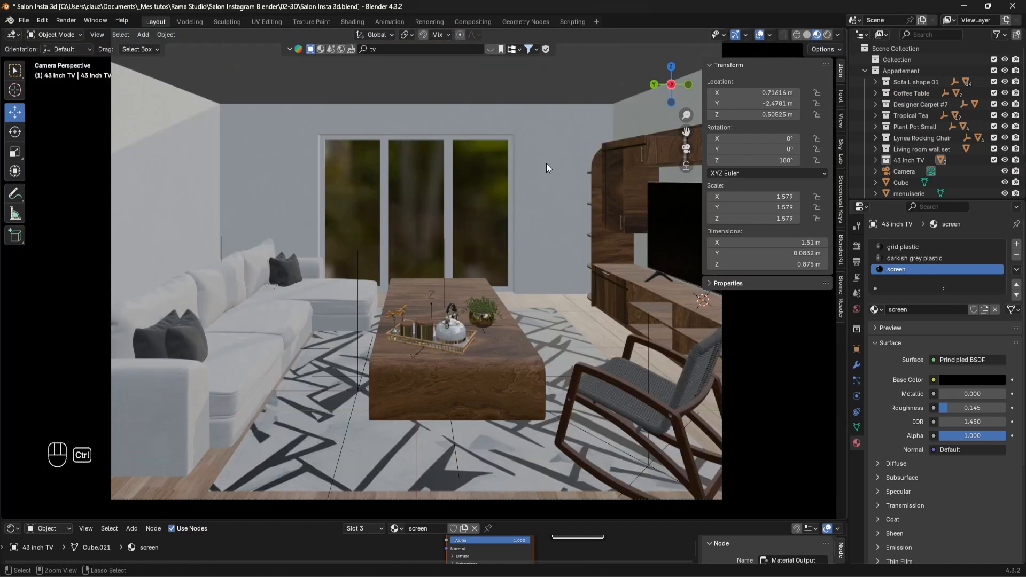
key("ctrl+s")
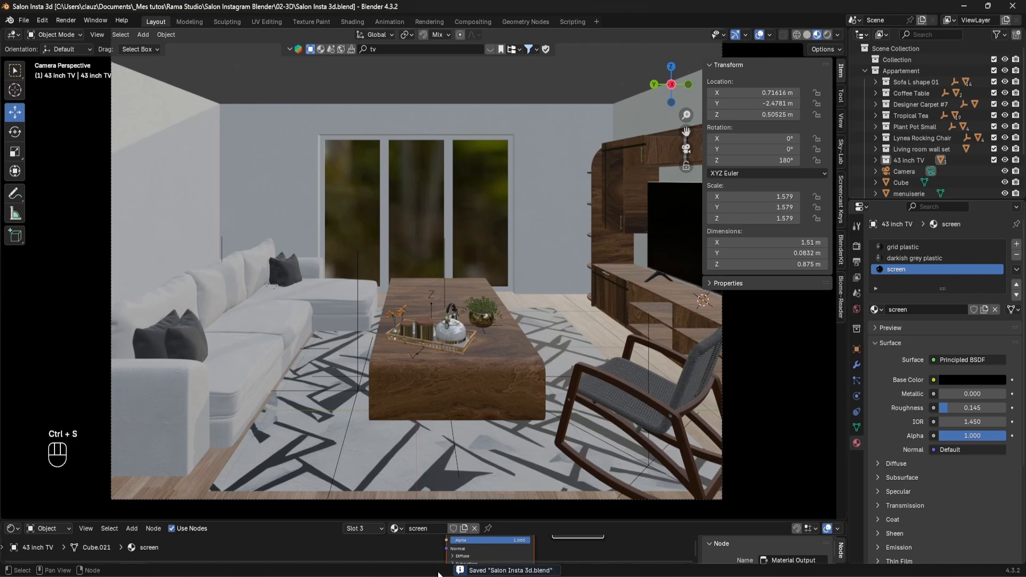
Check the reference image, then place banana Plant from a BlenderKit plant search on the floor between the window wall and the wall set
key("alt+Tab")
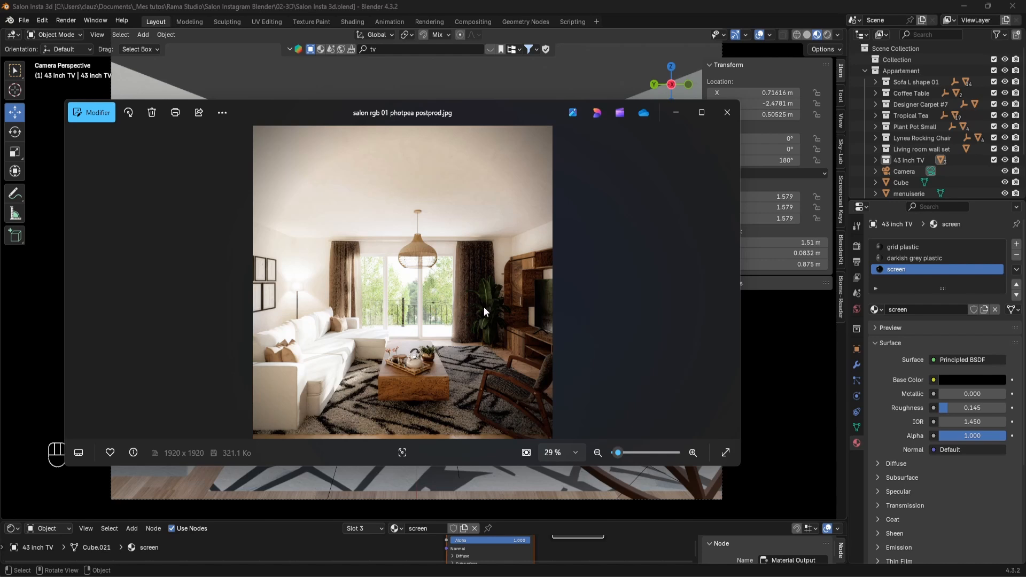
left_click(675, 115)
left_click(394, 49)
type("plants")
key("Return")
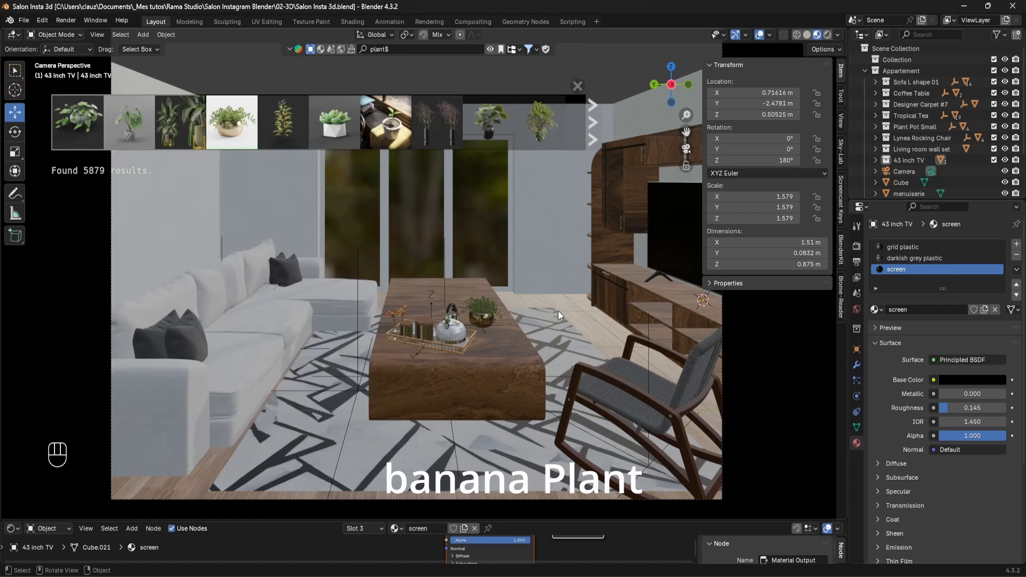
right_click(567, 298, "shift")
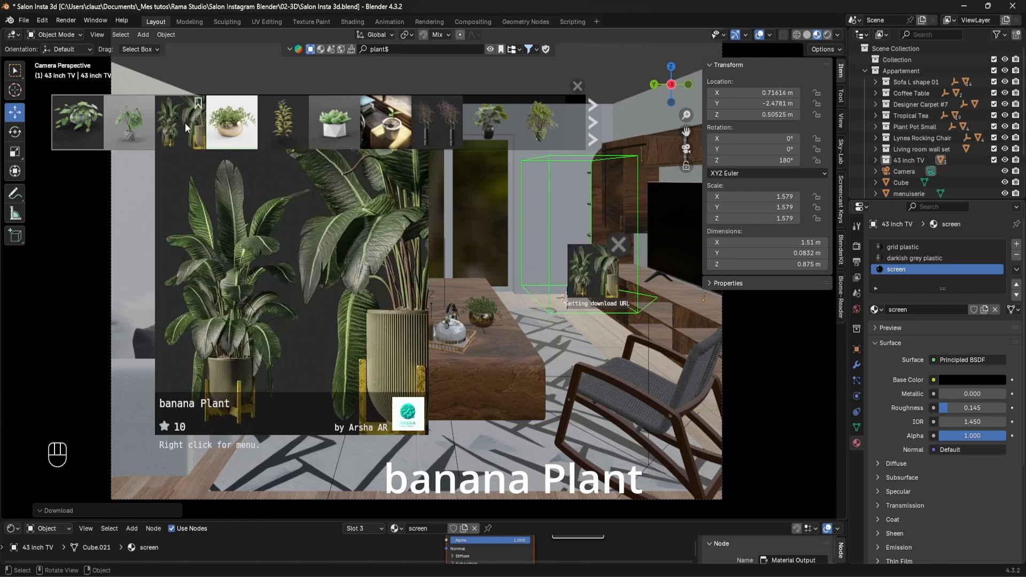
left_click(185, 123)
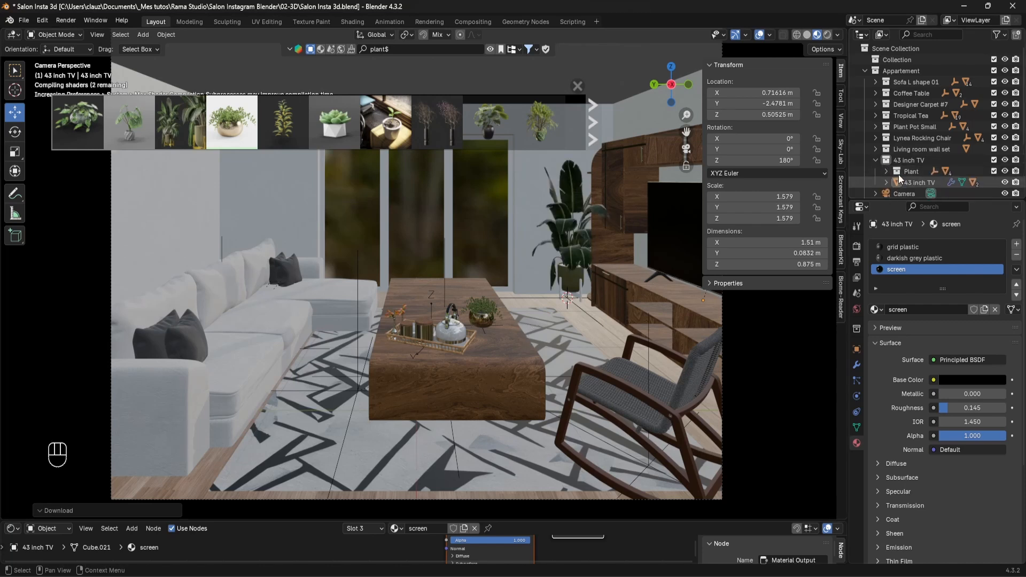
Move the Plant collection out of 43 inch TV into Appartement, and shift the plant about 0.24 m in Y
left_click_drag(906, 171, 909, 71)
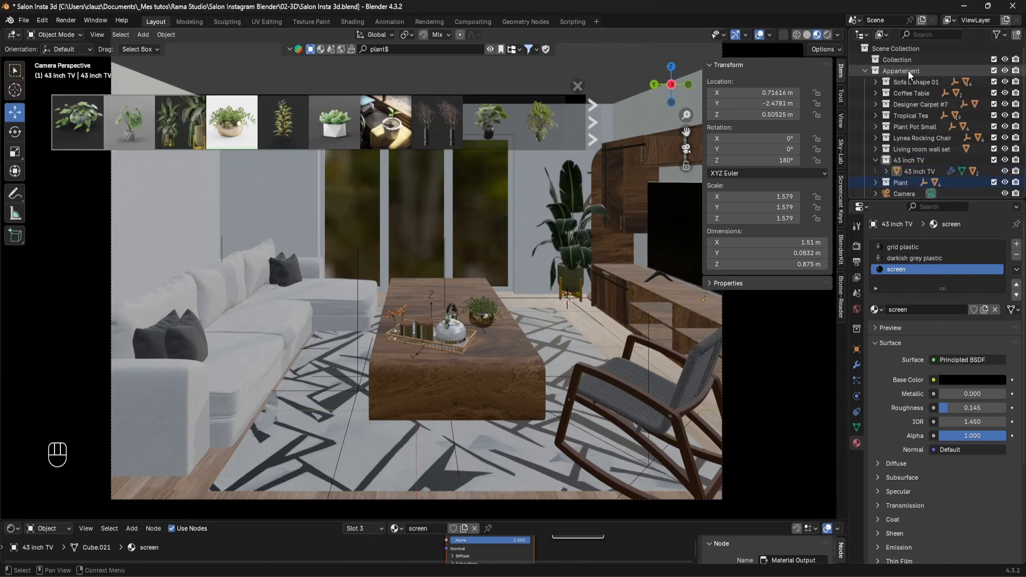
left_click(877, 159)
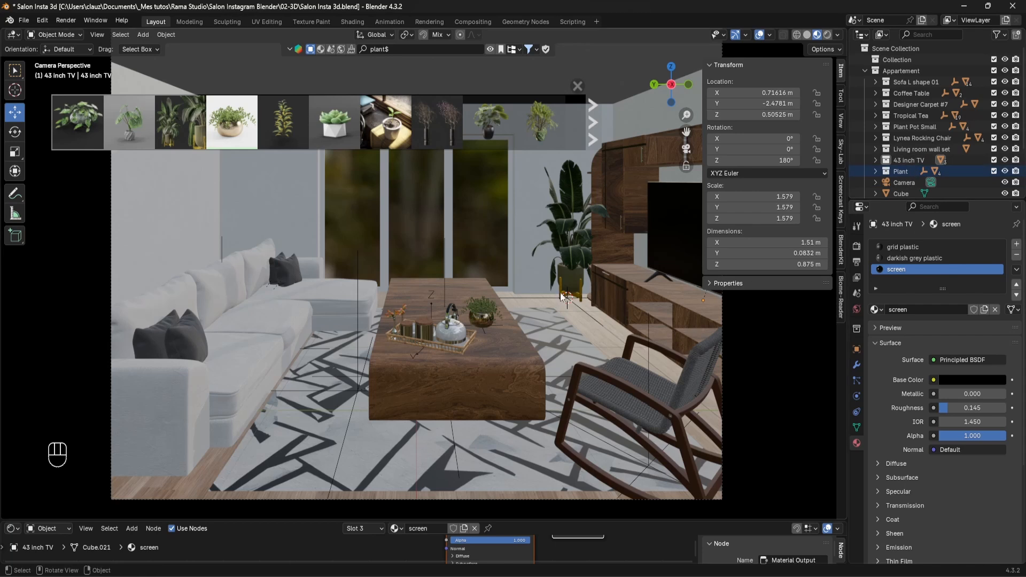
left_click(581, 309)
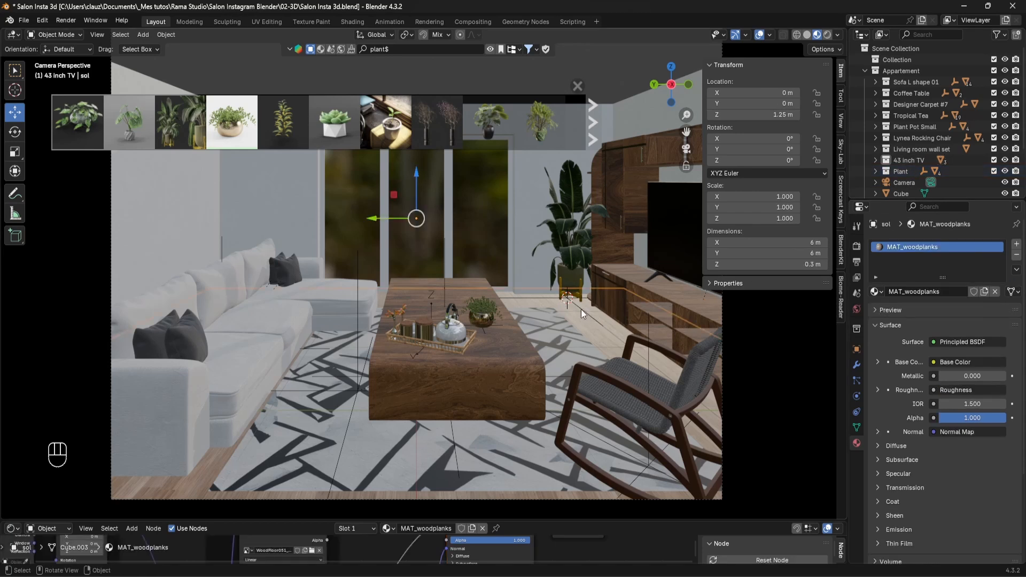
left_click_drag(544, 300, 520, 288)
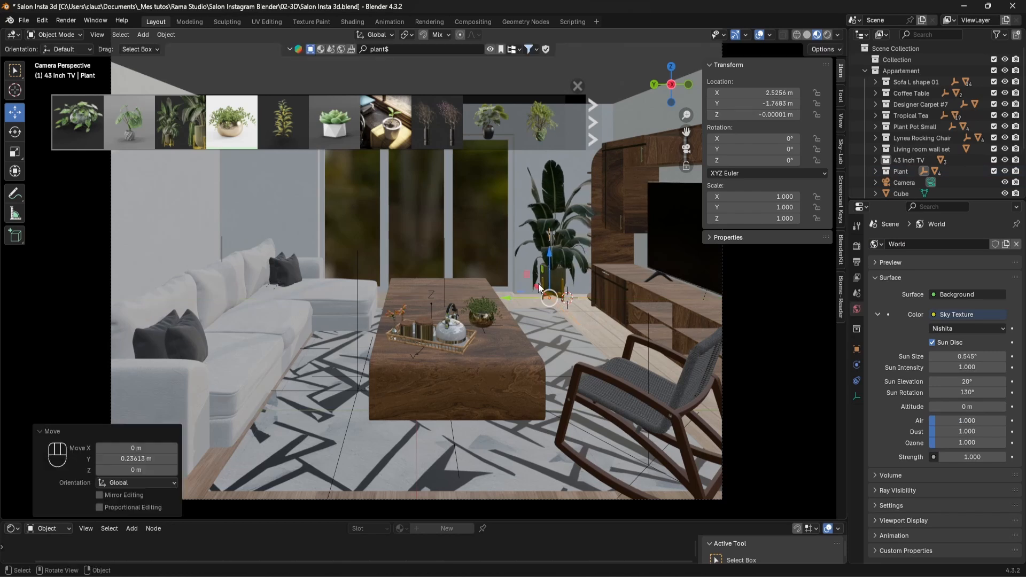
Turn the plant to about 56° around Z in top view and move it about -0.34 m in X and 0.10 m in Y
key("KP_7")
scroll(538, 283, "down", 5)
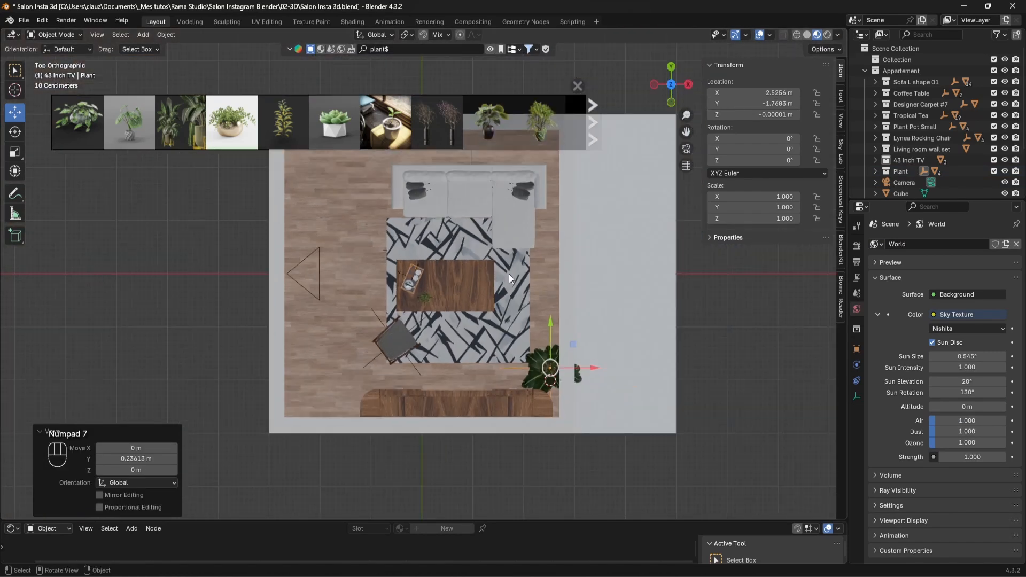
scroll(688, 373, "up", 5)
key("r")
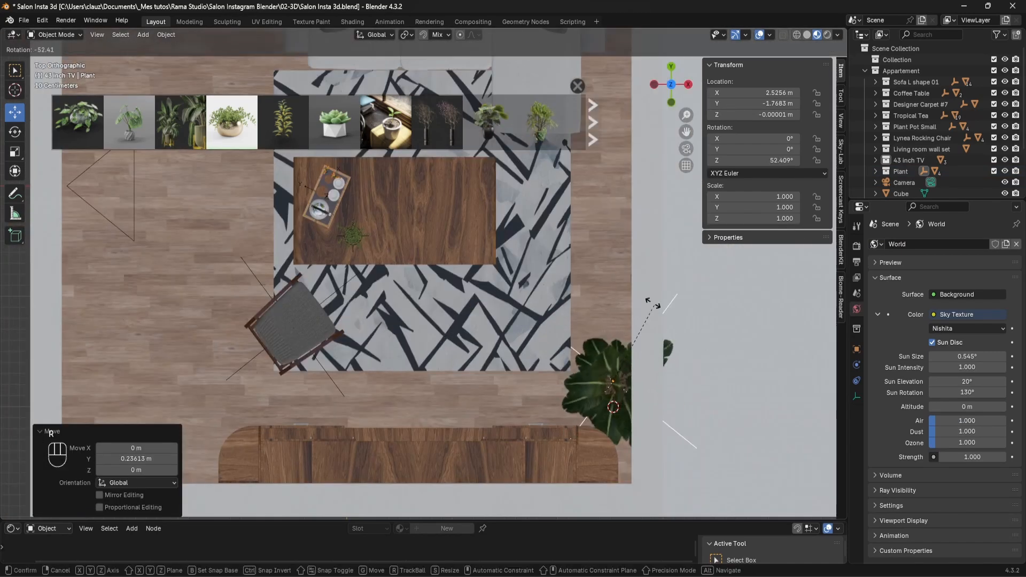
left_click(657, 319)
key("g")
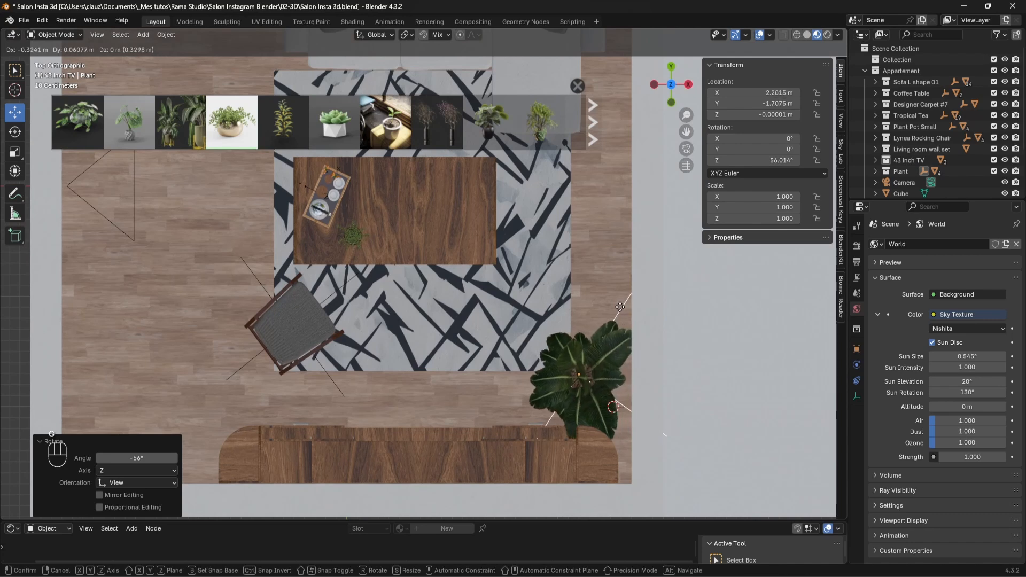
left_click(658, 282)
Scale the plant to about 0.704 and move it about 0.07 m in X and -0.10 m in Y
key("s")
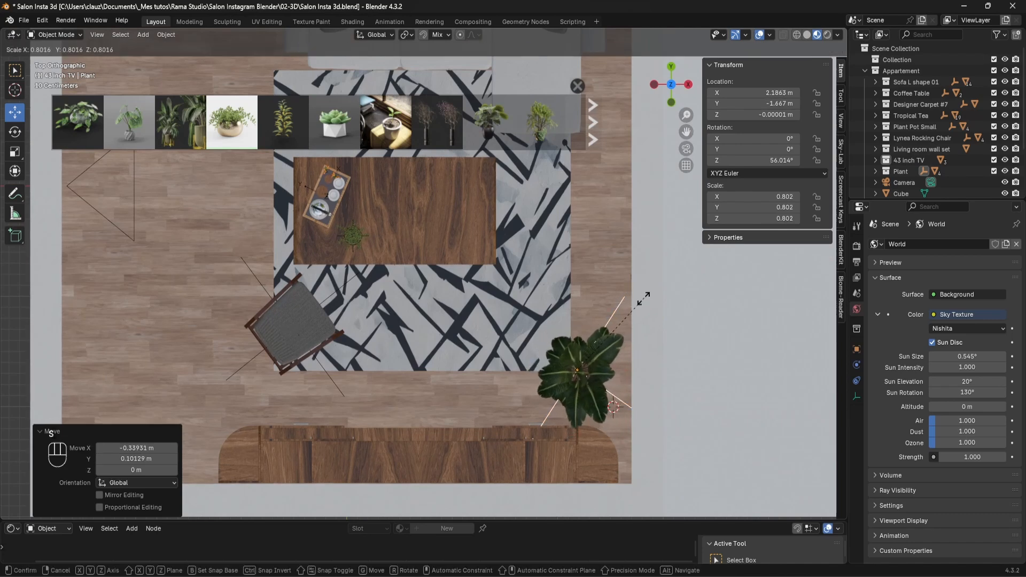
left_click(641, 315)
key("g")
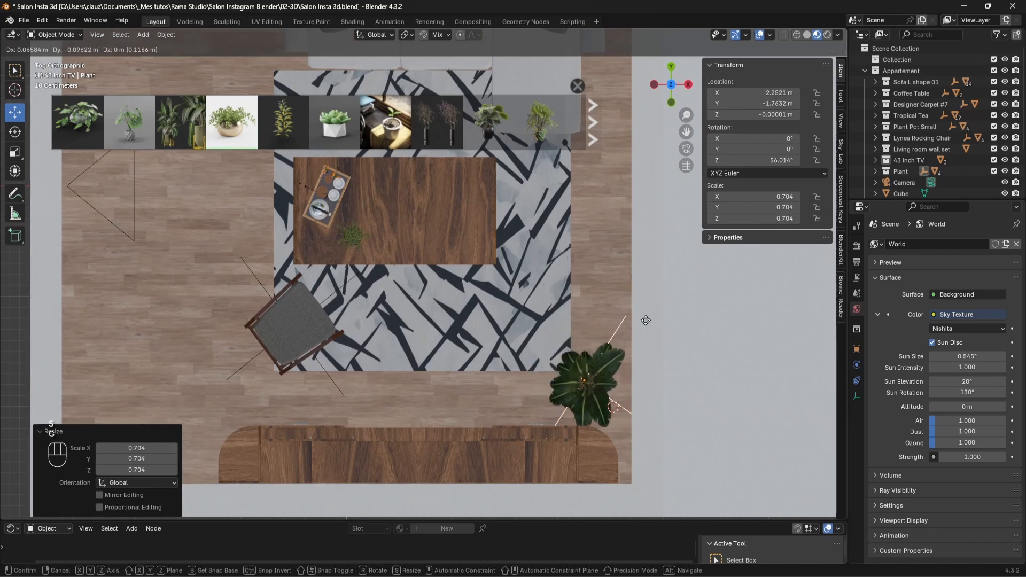
left_click(645, 319)
Rotate the plant about -91° around Z and move it about 0.13 m in X and -0.12 m in Y into the corner
key("r")
key("z")
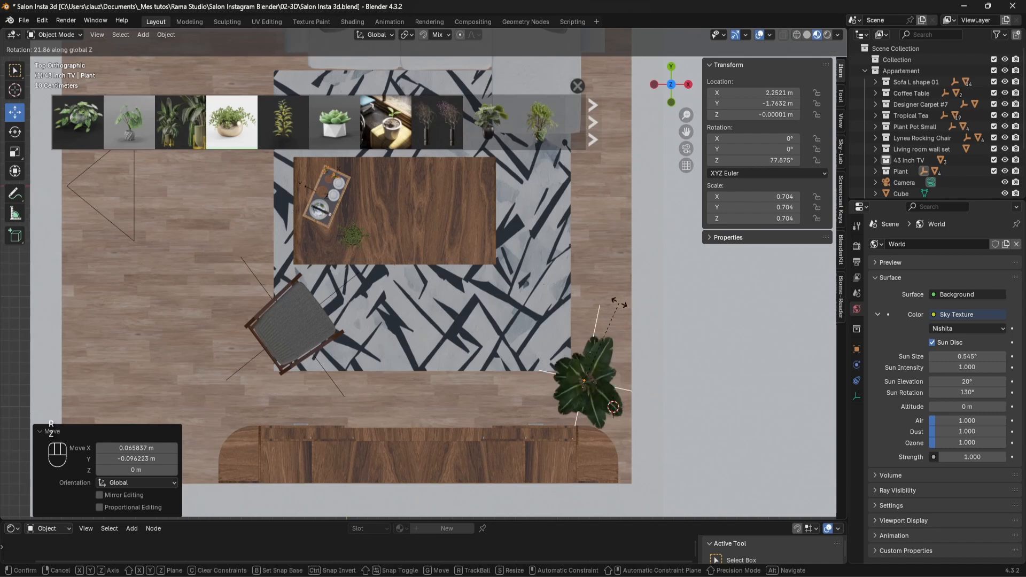
left_click(649, 455)
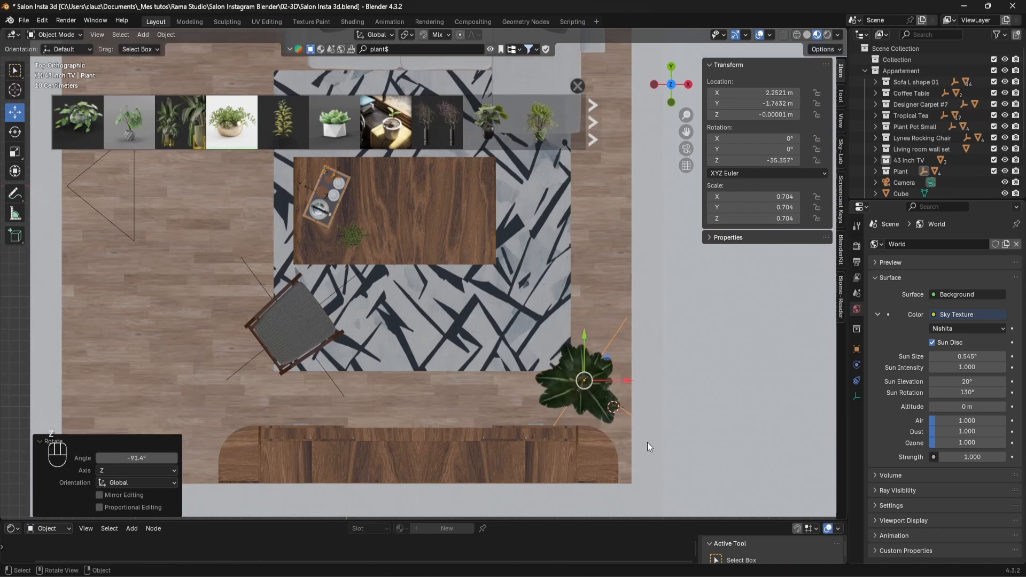
key("g")
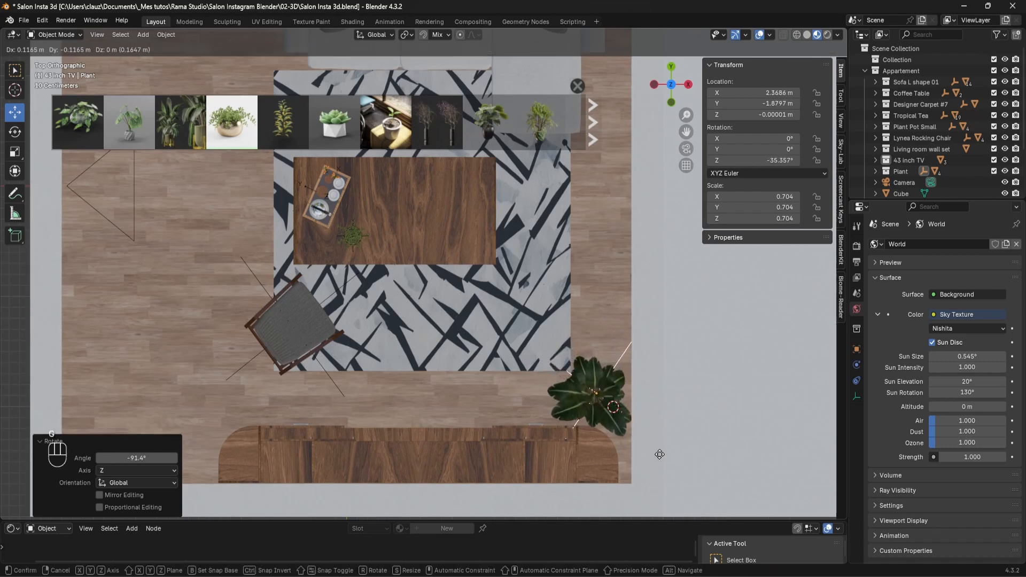
left_click(661, 456)
middle_click_drag(573, 450, 719, 357)
key("KP_0")
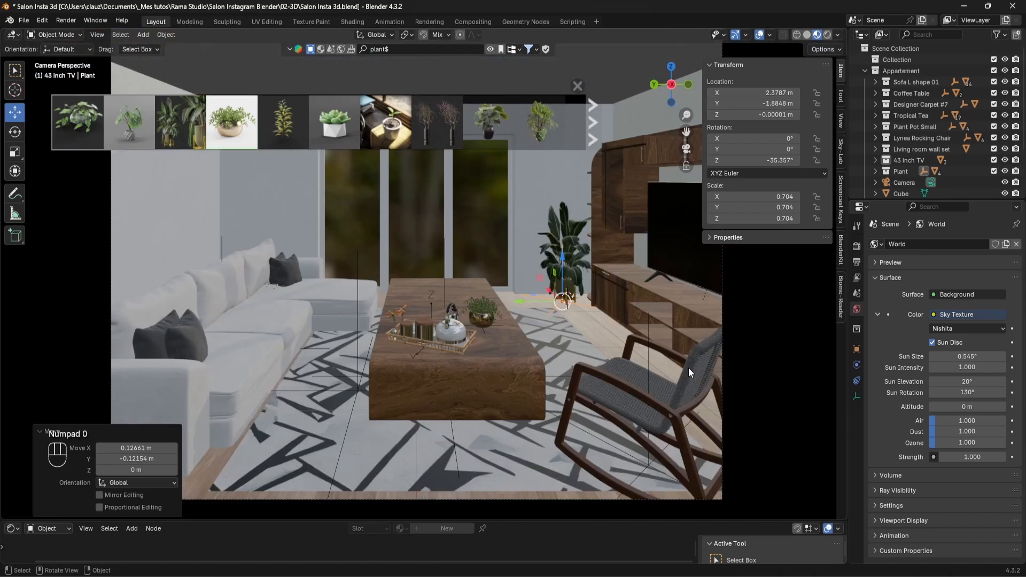
Check the reference image and place the 3D cursor on the floor in the corner behind the sofa, near the windows
left_click(373, 575)
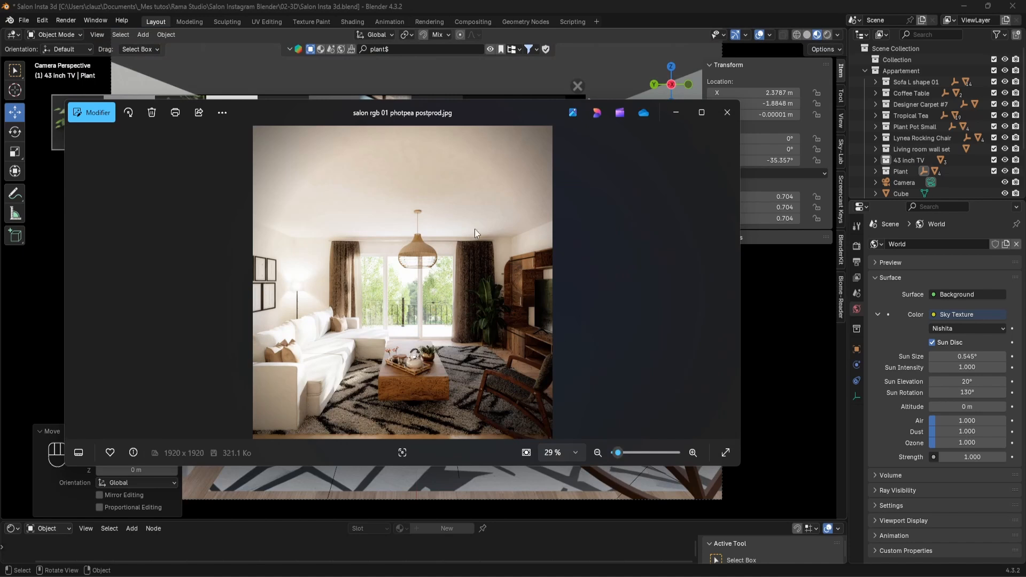
left_click(677, 113)
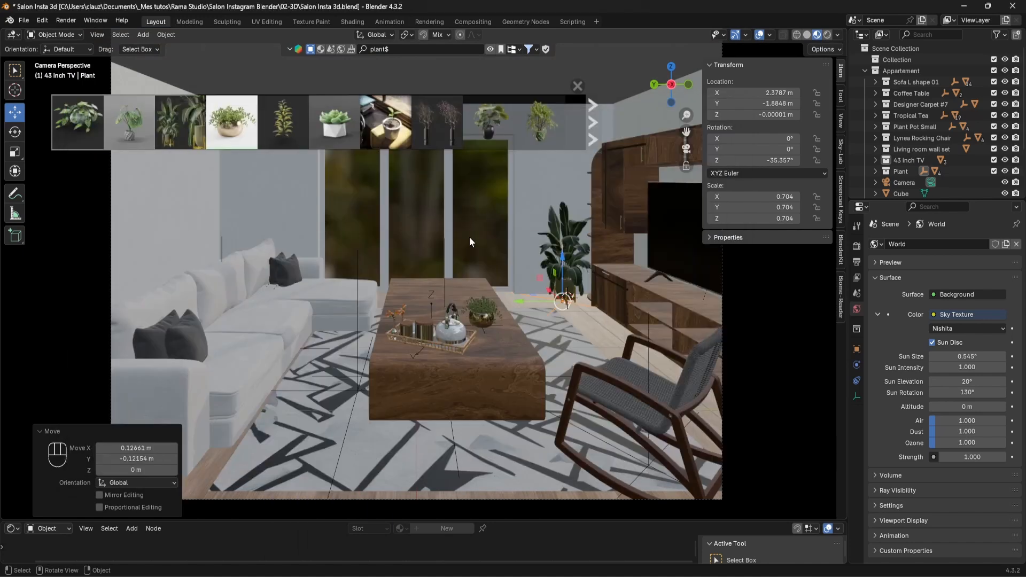
middle_click_drag(579, 271, 185, 395)
right_click(127, 367, "shift")
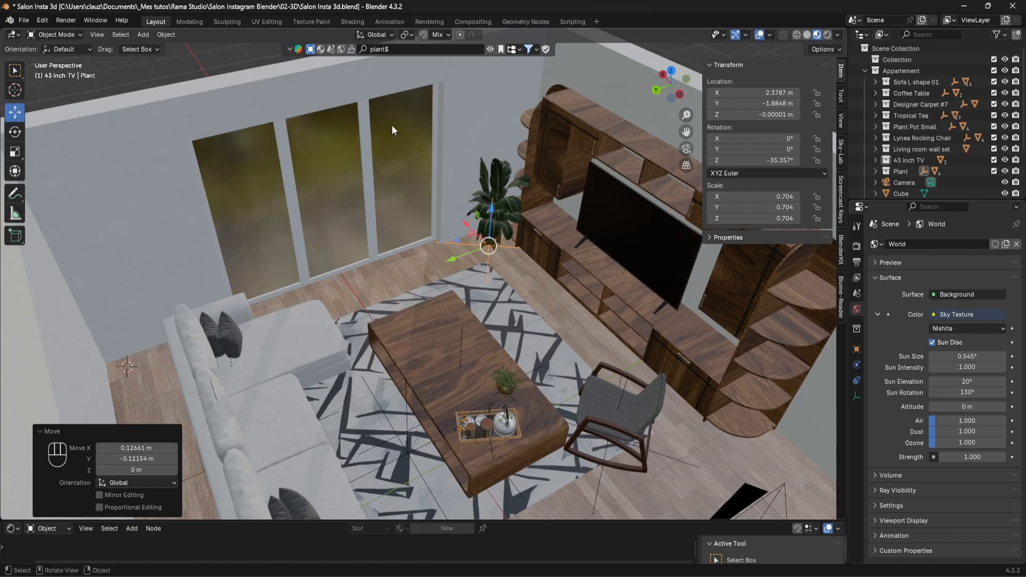
Search BlenderKit for "lamp" and add the Floor Lamp to the Appartement collection at the 3D cursor
type("la")
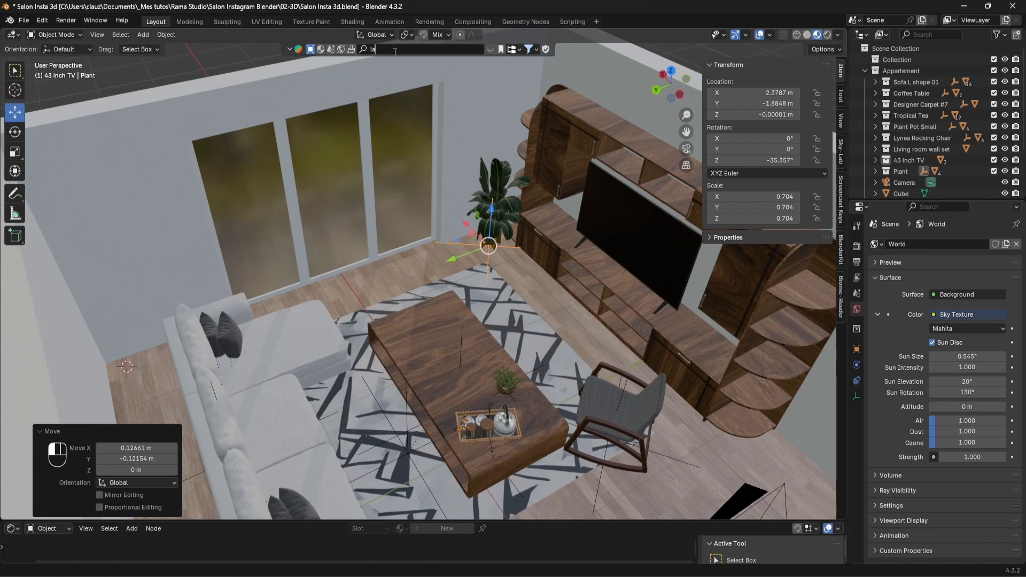
key("Return")
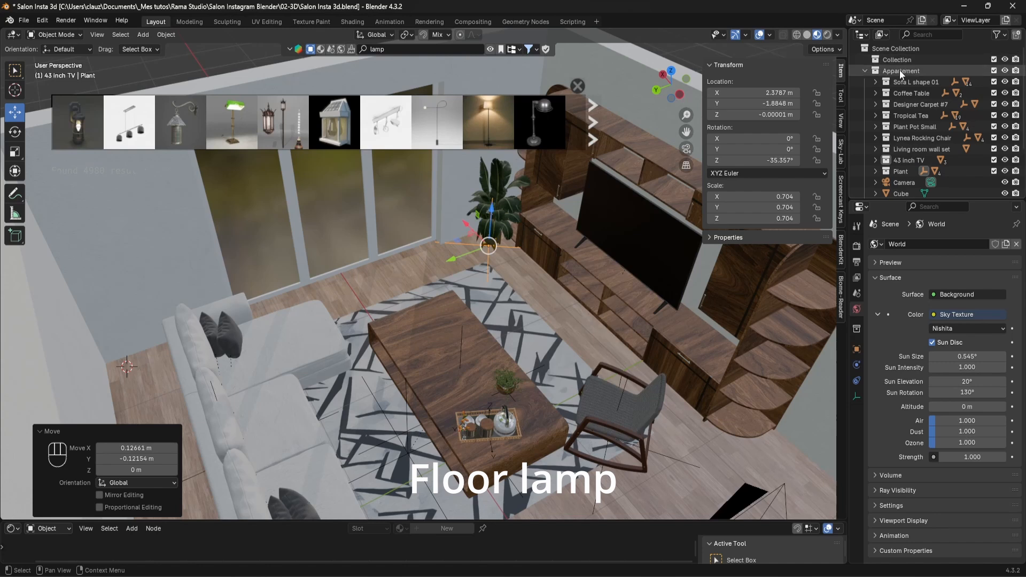
left_click(900, 71)
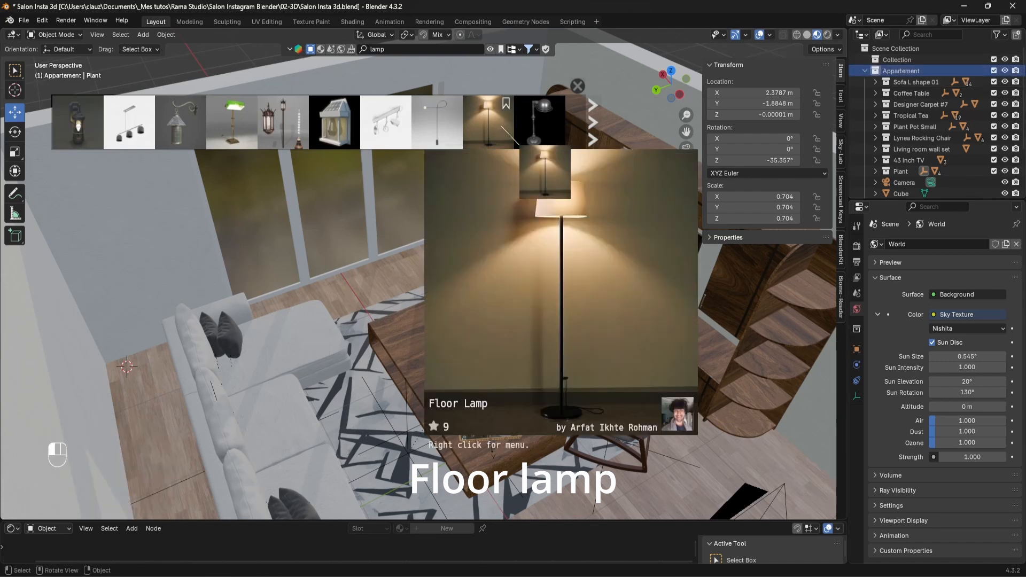
left_click(487, 131)
key("KP_0")
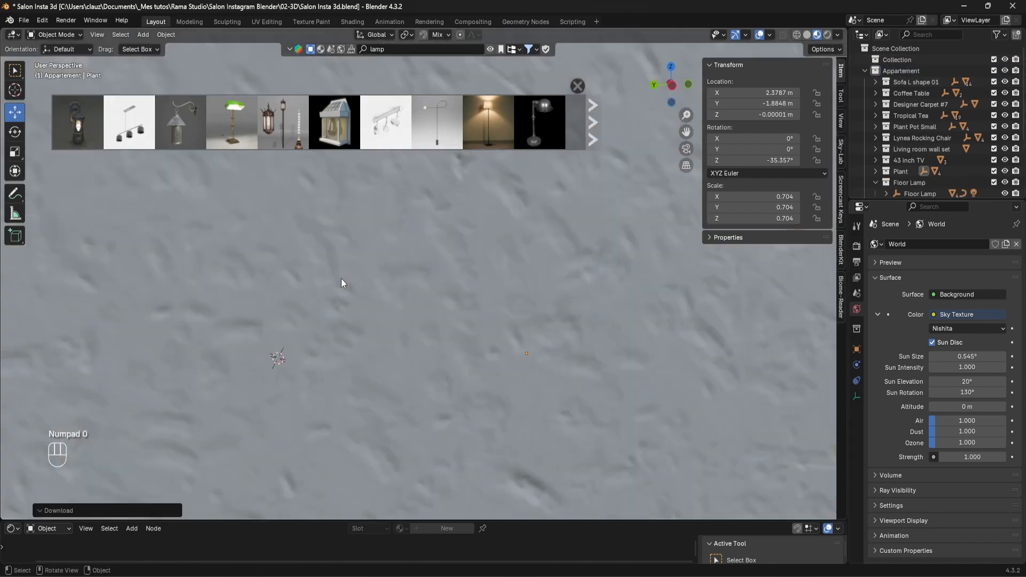
Compare with the reference image and add the Beatrice Pendant Lamp at the 3D cursor placed on the floor in front of the coffee table
key("alt+Tab")
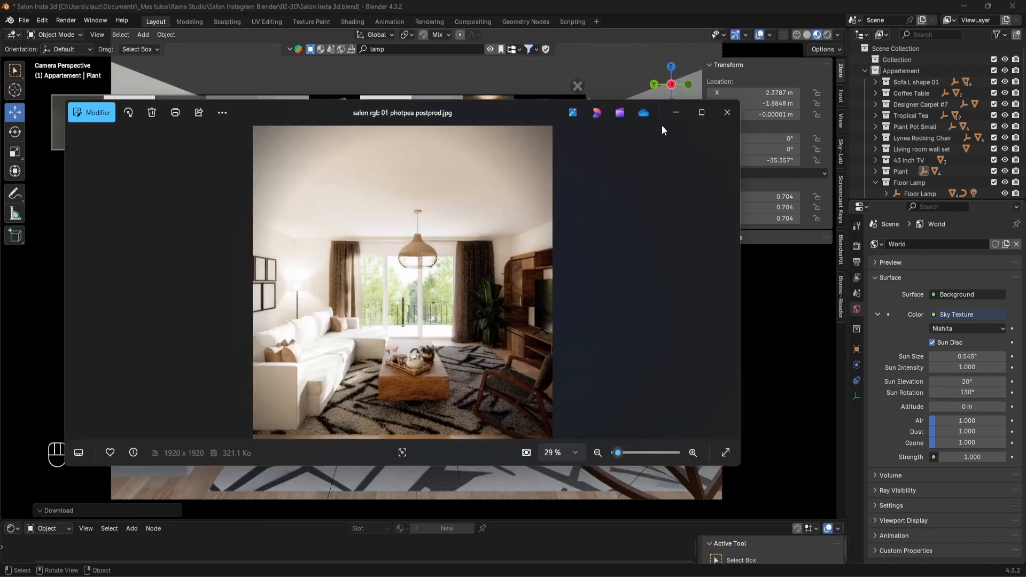
left_click(675, 113)
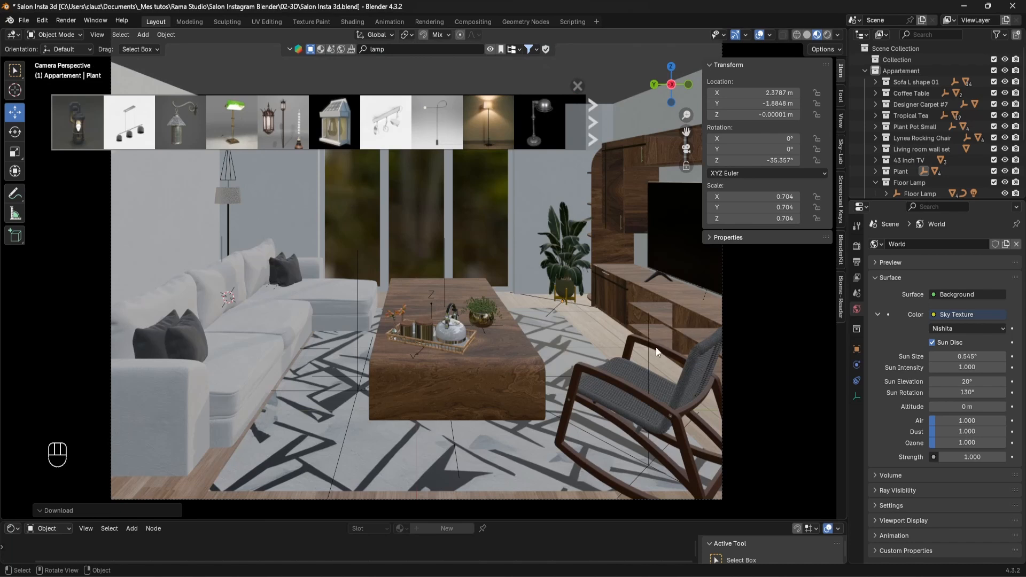
right_click(467, 487, "shift")
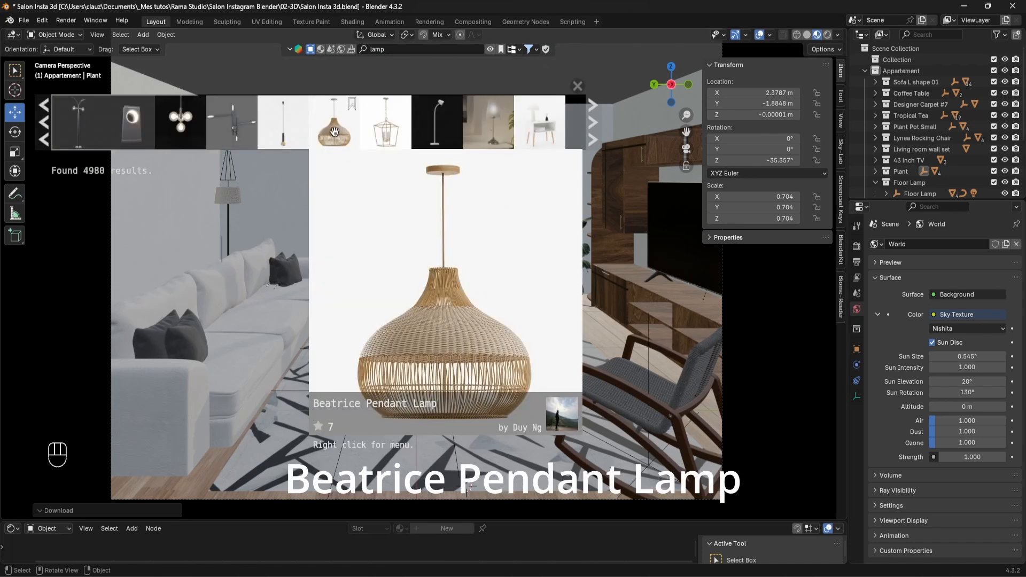
left_click(338, 126)
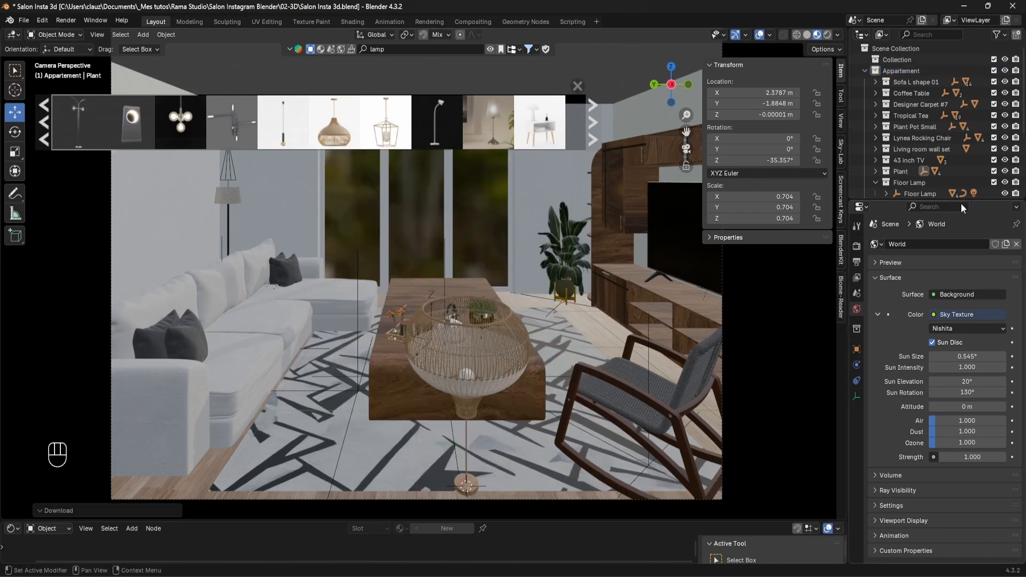
Select all objects of the Beatrice Pendant Lamp collection and rotate them 180° around Y
key("KP_Decimal")
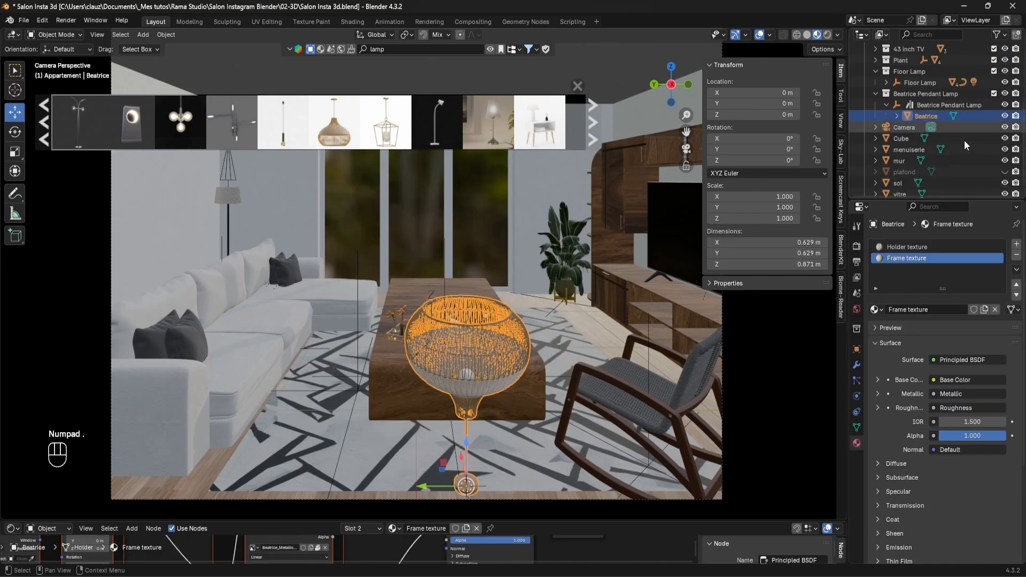
right_click(910, 93)
left_click(834, 126)
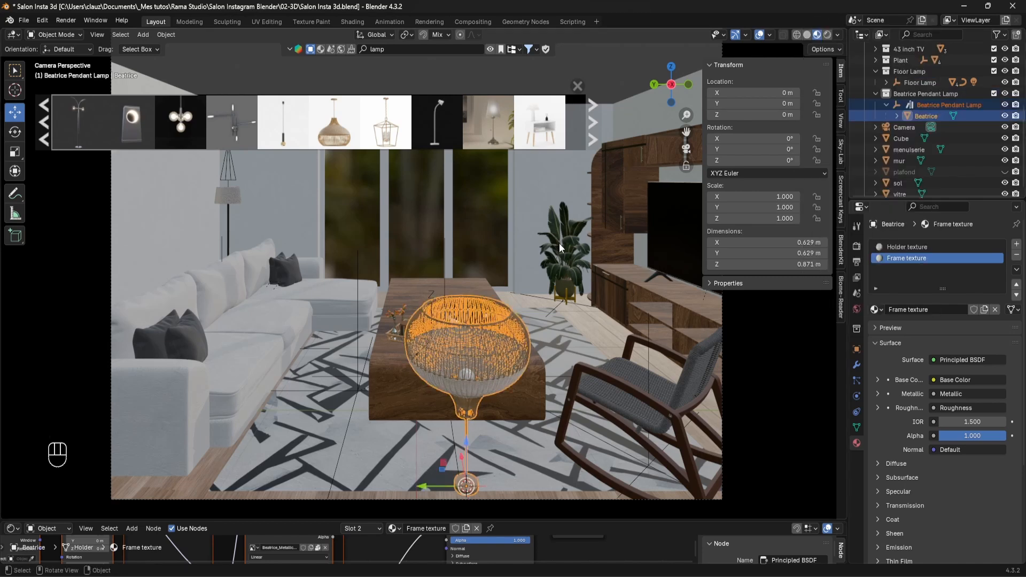
key("r")
key("y")
key("KP_1")
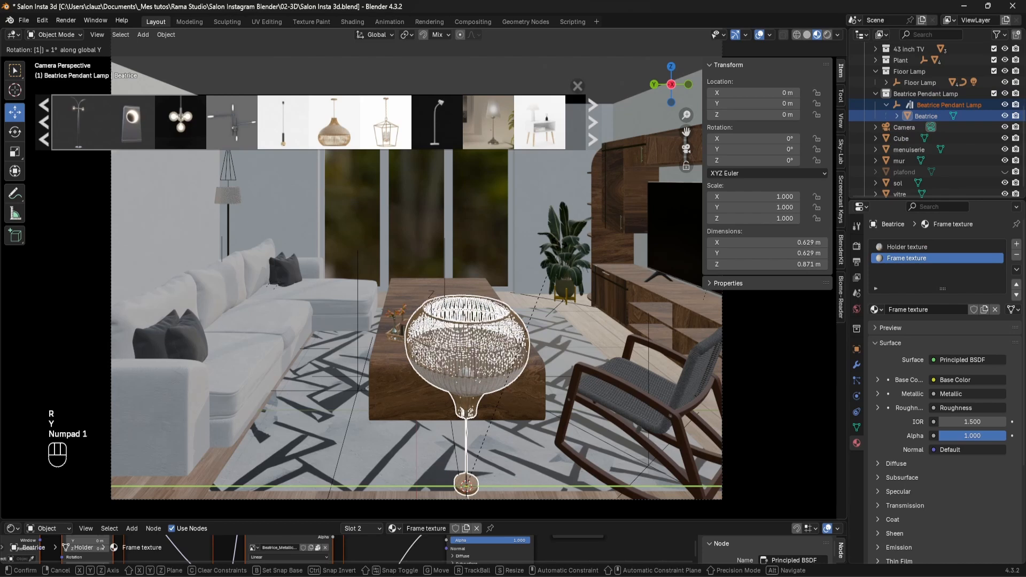
key("KP_8")
key("KP_0")
key("Return")
Raise the pendant lamp about 1.38 m along Z
key("g")
key("z")
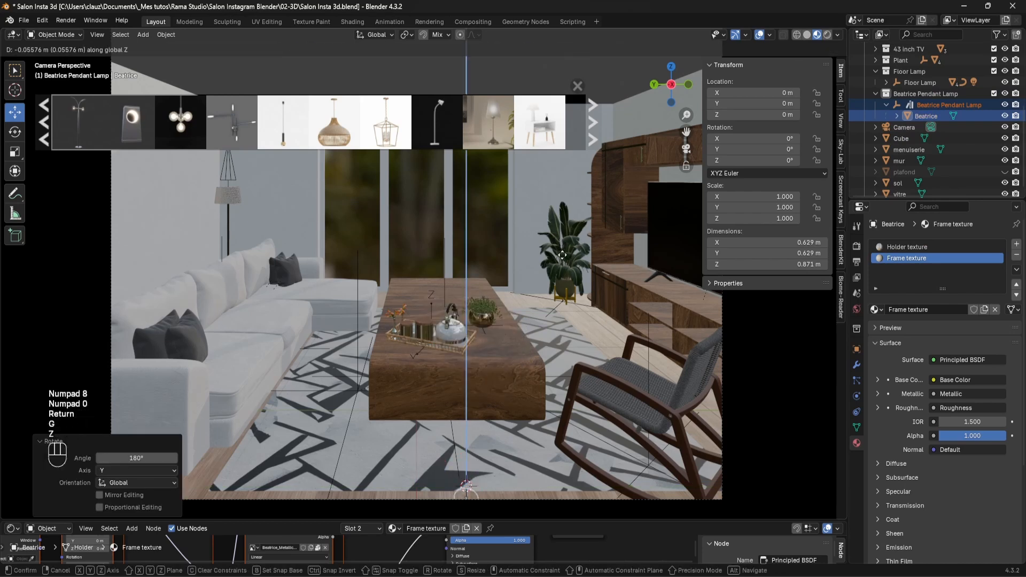
left_click(576, 488)
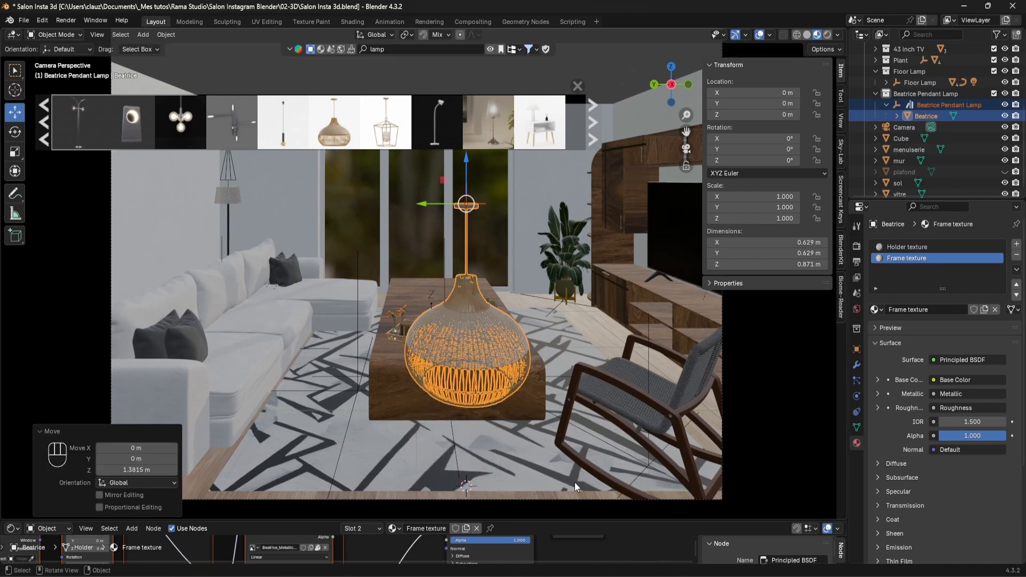
Move the pendant lamp about 1.11 m in X and 0.02 m in Y over the coffee table, and raise it with snapping toward ceiling height
left_click(581, 89)
key("KP_7")
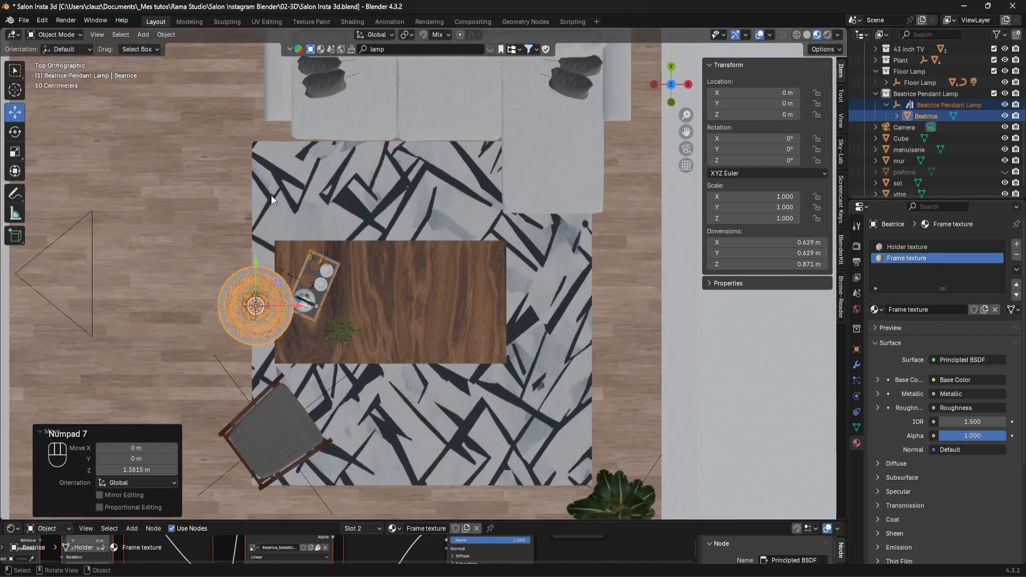
scroll(317, 269, "down", 4)
key("g")
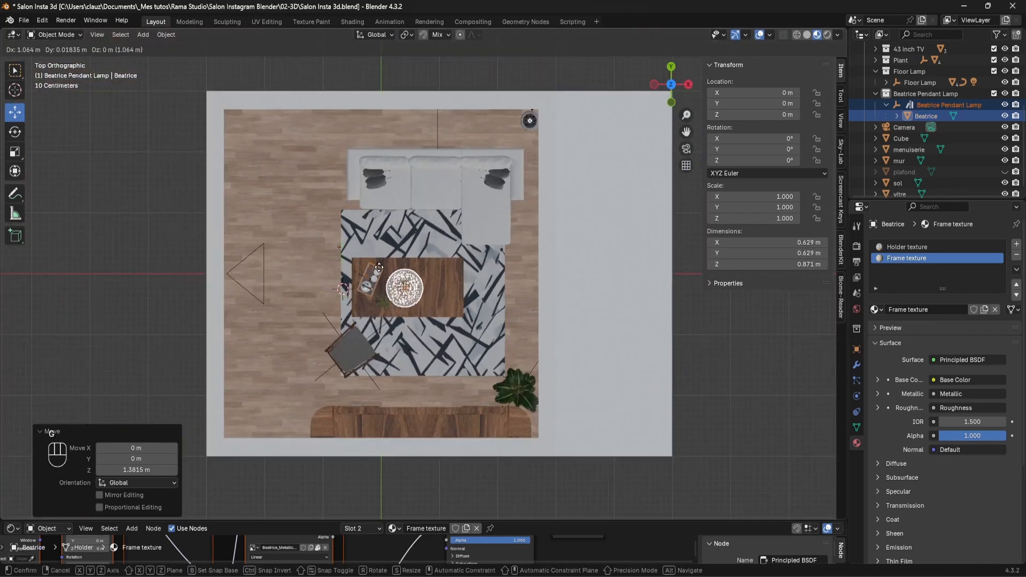
left_click(381, 267)
middle_click_drag(329, 329, 461, 241)
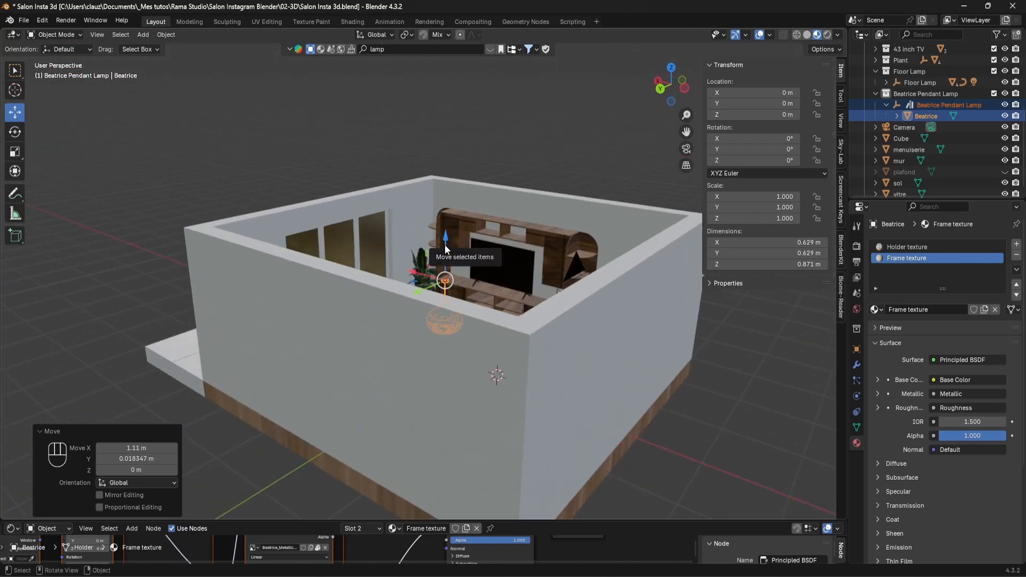
left_click_drag(446, 245, 462, 196, "ctrl")
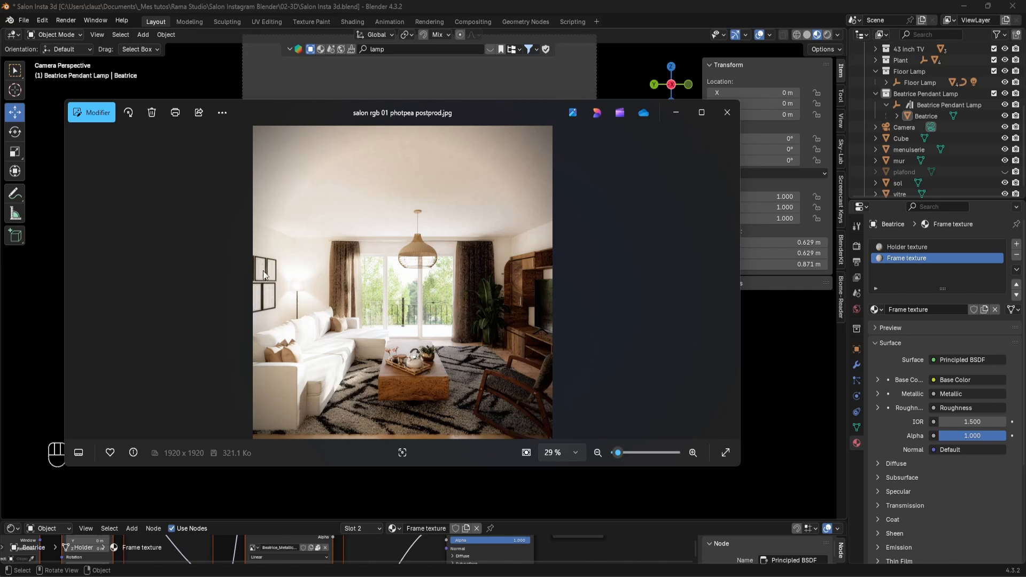
Place the 3D cursor on the floor beside the end of the sofa and search BlenderKit for "frame"
left_click(677, 113)
middle_click_drag(379, 186, 239, 357)
left_click(390, 49)
type("frame")
key("Return")
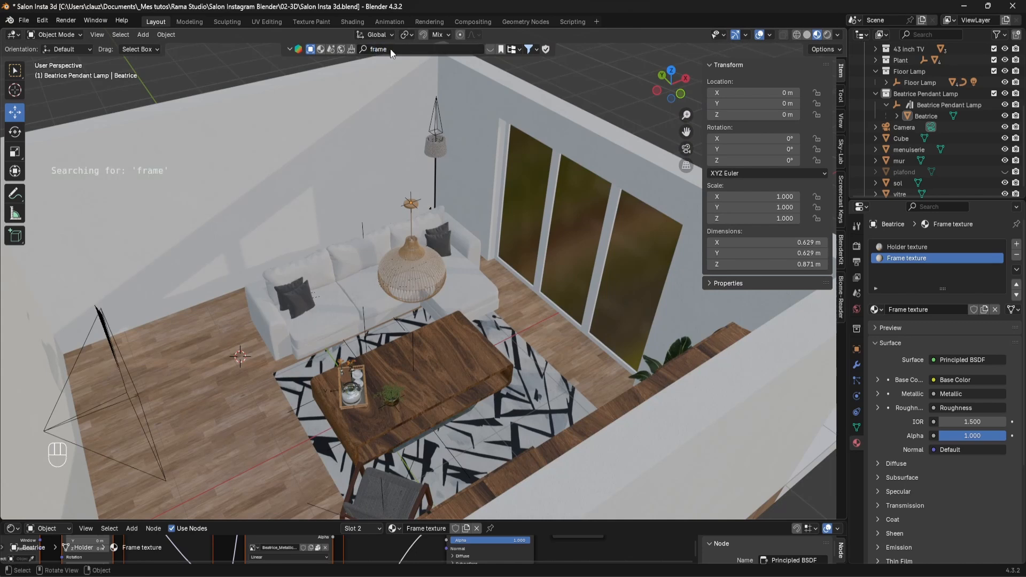
left_click(593, 122)
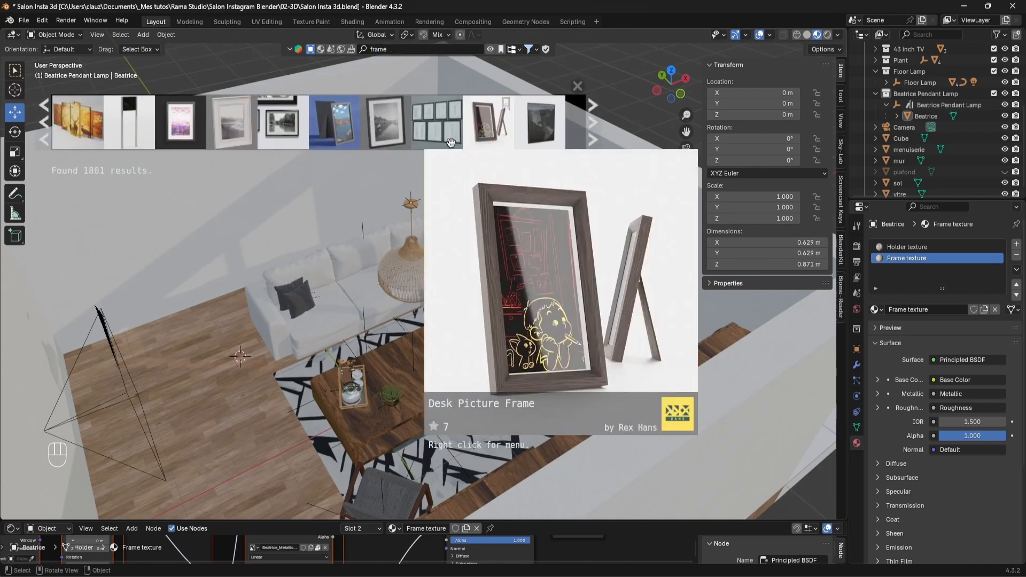
Add the Framed Lighthouse Prints model to the Appartement collection, on the floor beside the sofa
mouse_move(430, 127)
scroll(893, 145, "up", 5)
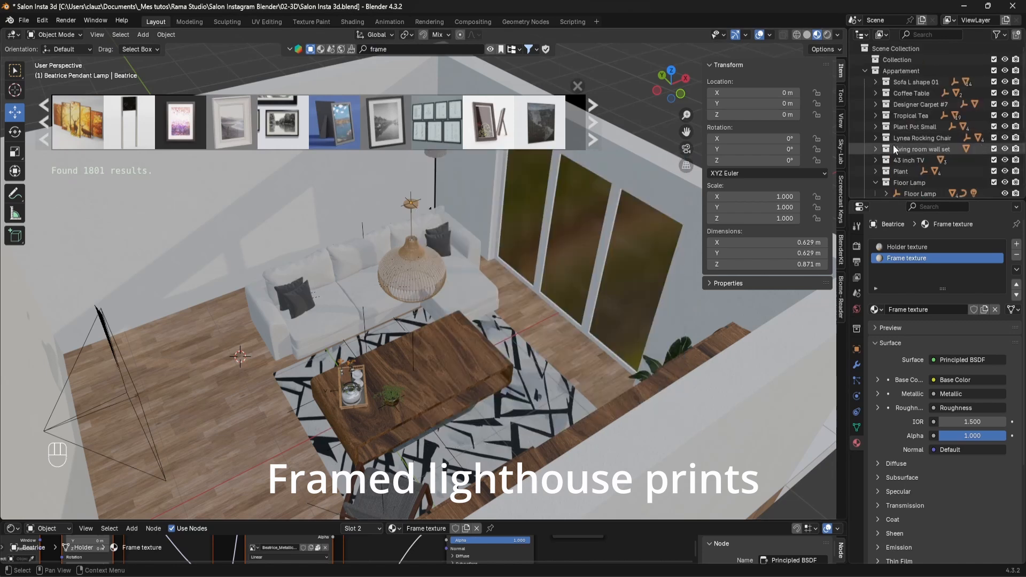
left_click(896, 71)
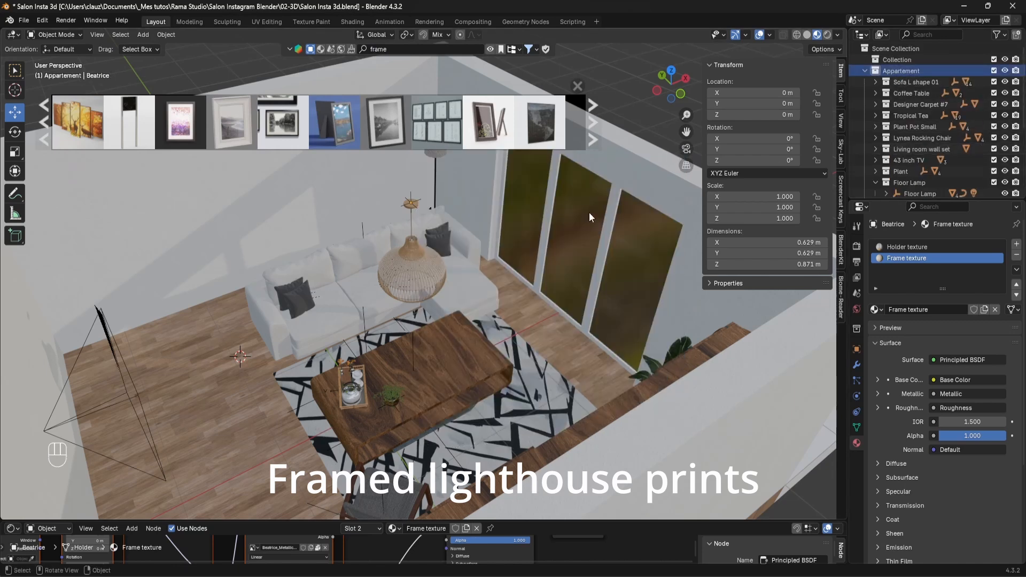
left_click_drag(437, 122, 271, 348)
Select all objects of the Framed Lighthouse Prints collection and move them about 1.88 m in X and 0.89 m in Y behind the sofa
right_click(929, 139)
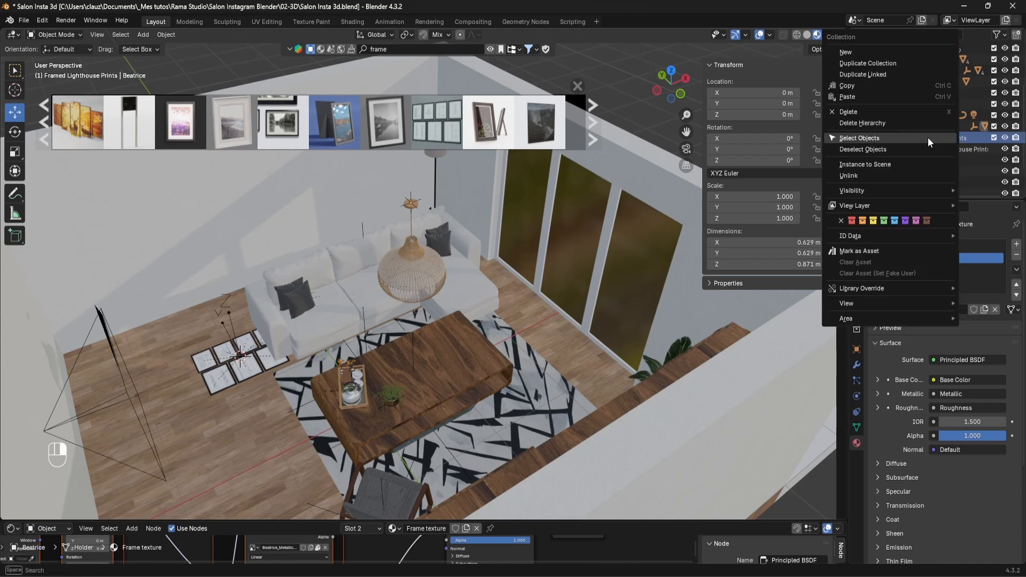
left_click(900, 143)
middle_click_drag(374, 272, 324, 352)
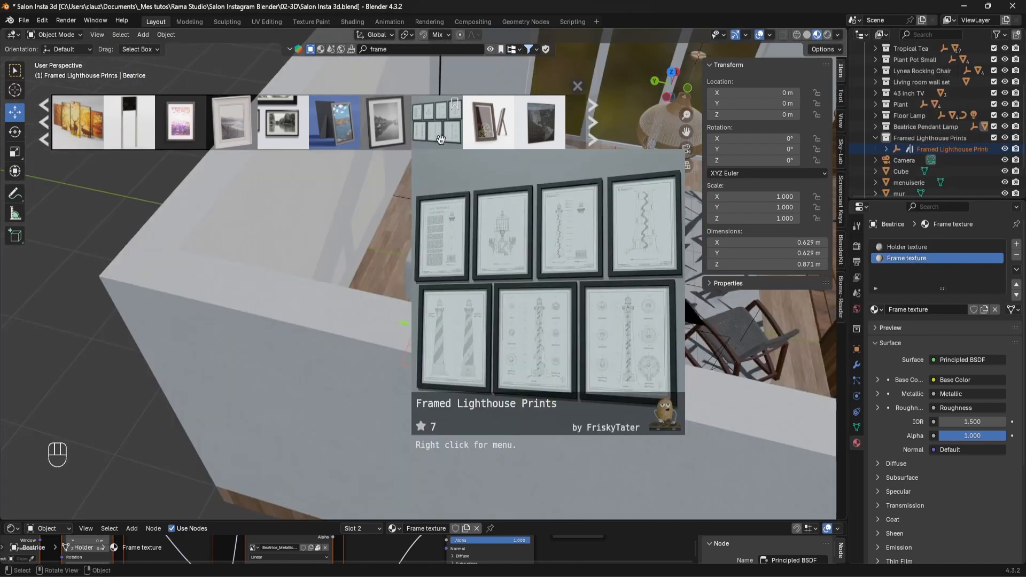
middle_click_drag(518, 264, 518, 290)
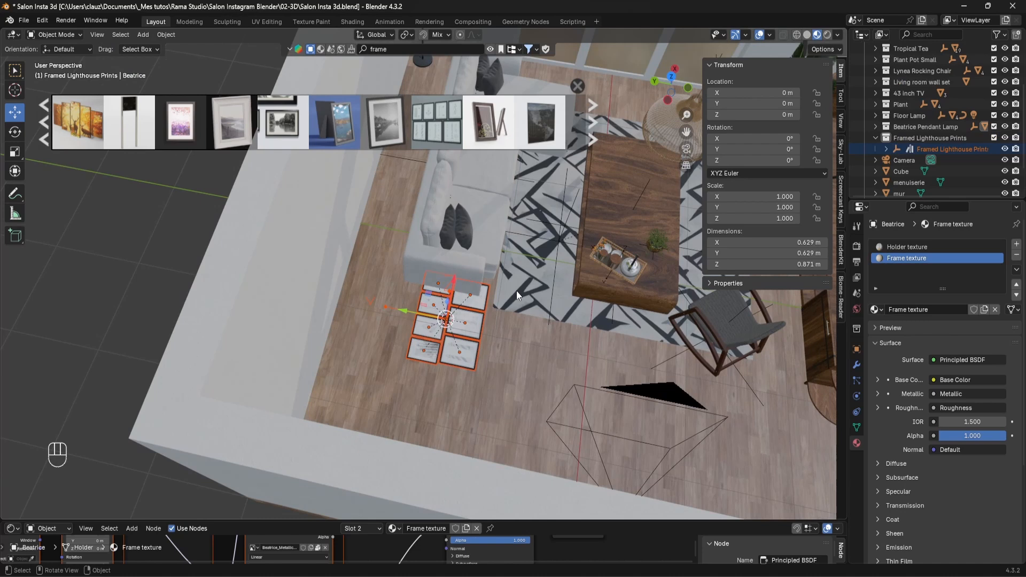
key("KP_7")
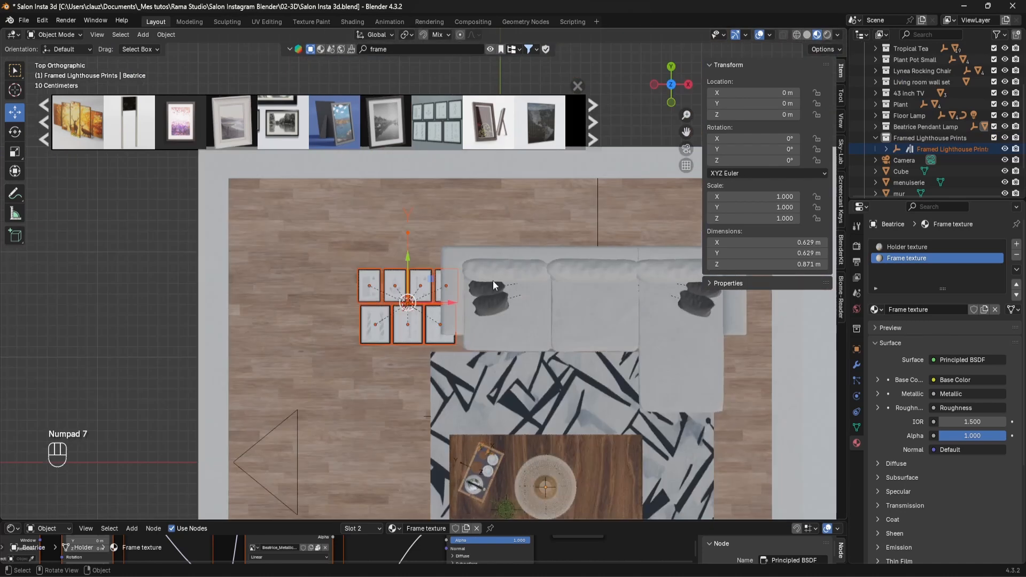
key("g")
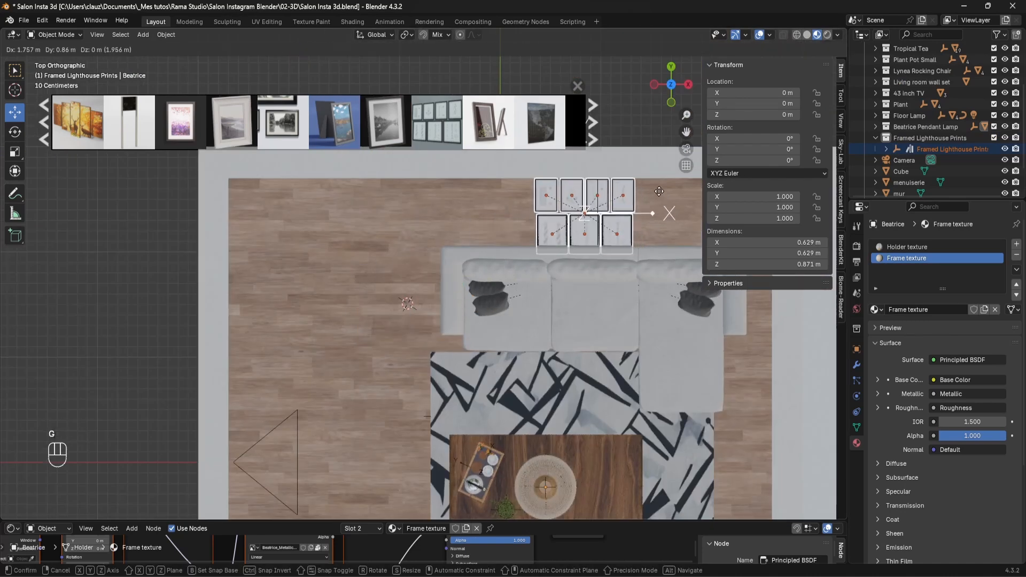
left_click(602, 258)
Rotate the framed prints 90° around X so they stand parallel to the wall, and dismiss the asset results
middle_click_drag(601, 258, 671, 197)
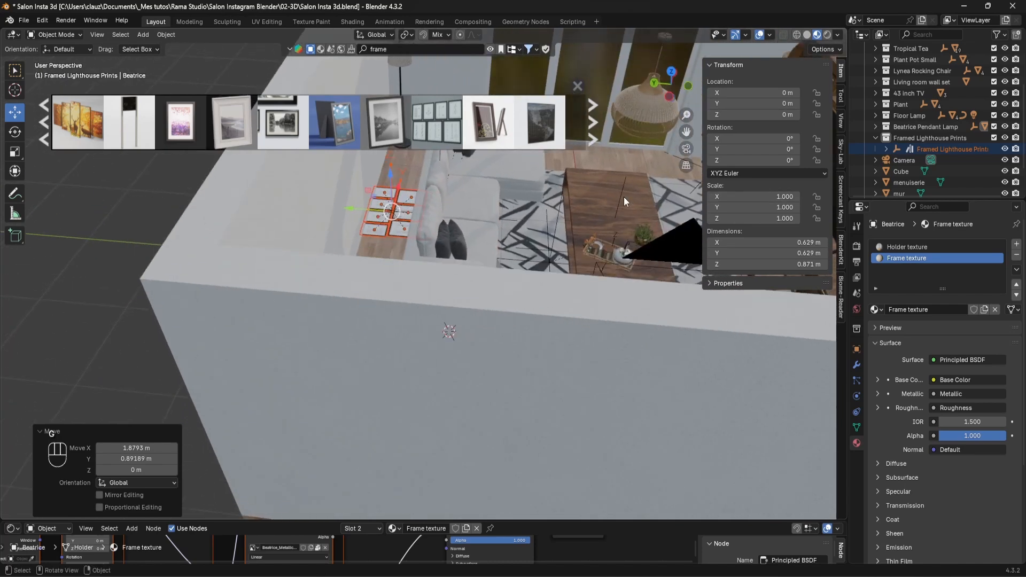
middle_click_drag(500, 196, 430, 200)
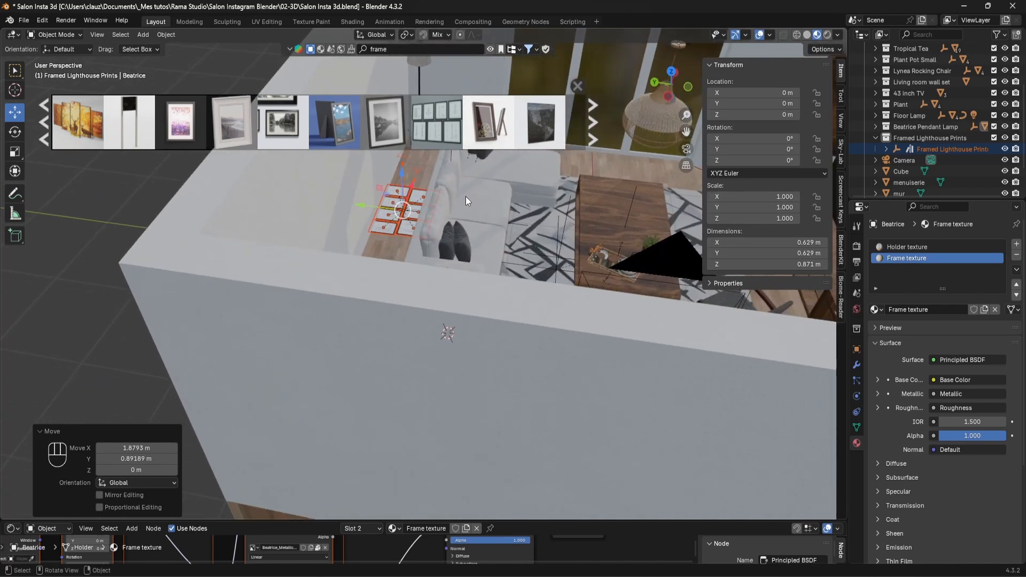
key("r")
type("x")
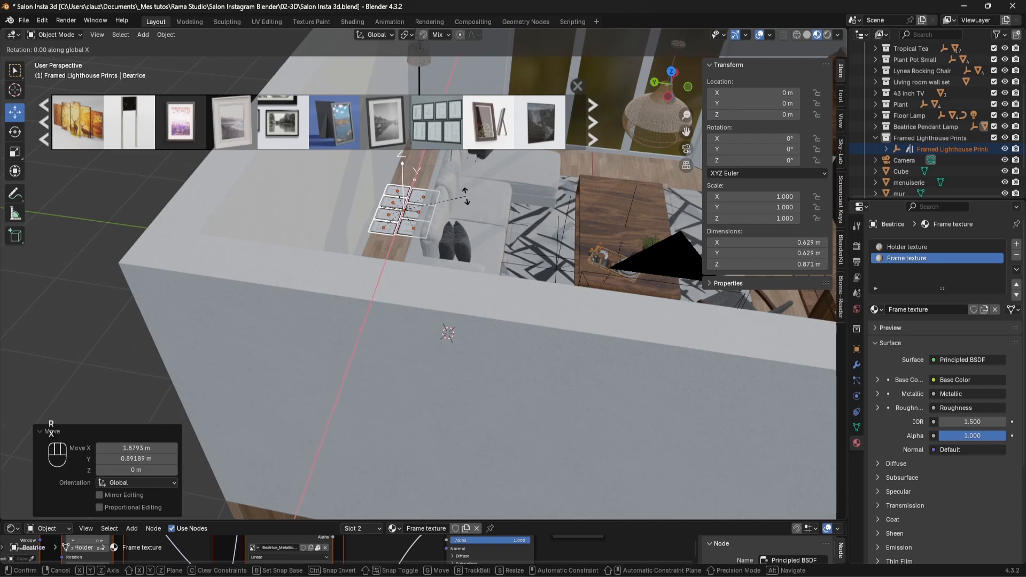
type("90")
key("Return")
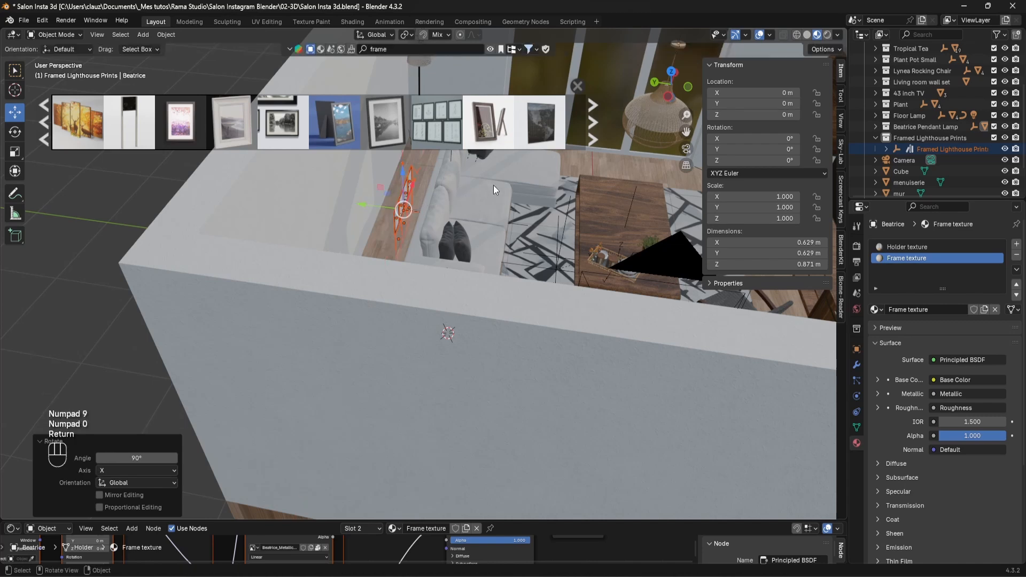
left_click(577, 86)
Raise the framed prints about 0.59 m along Z
middle_click_drag(575, 88, 440, 231)
key("KP_Decimal")
key("g")
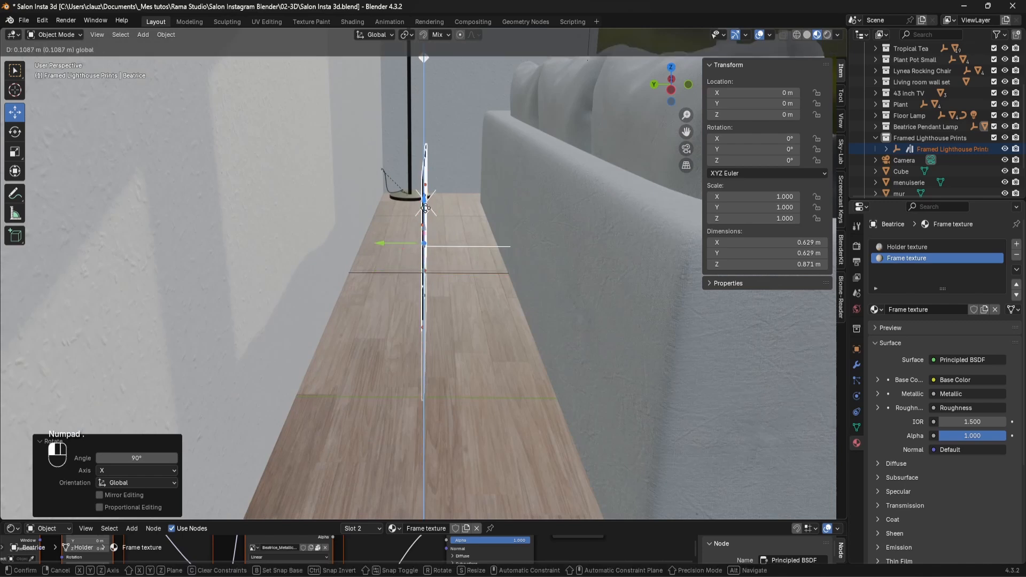
left_click(446, 81)
middle_click_drag(446, 82, 457, 203)
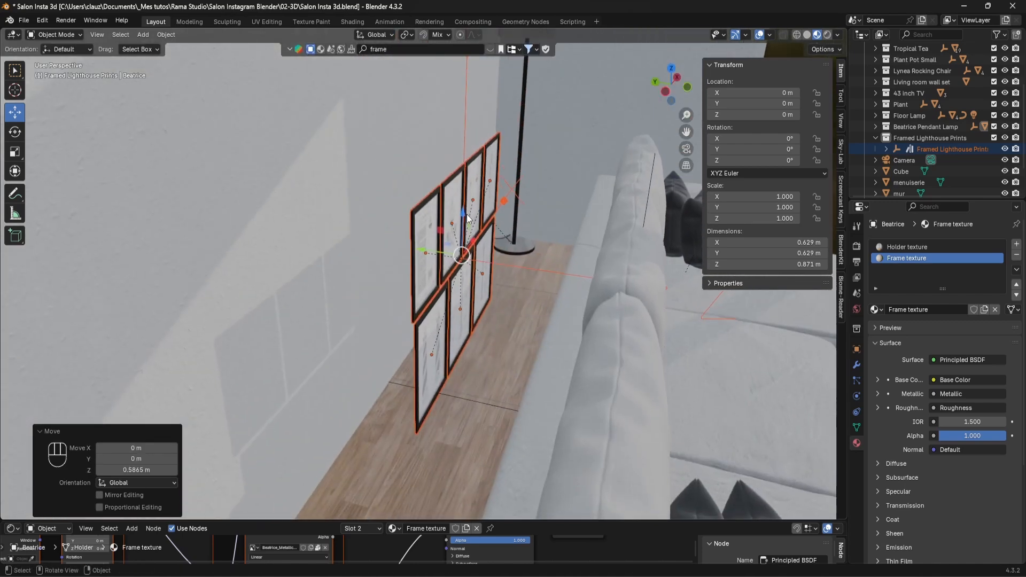
Position the framed prints on the wall above the sofa, moving them about 0.30 m along Y and finishing with a 0.30 m raise in Z
left_click_drag(461, 216, 491, 144)
middle_click_drag(490, 144, 534, 243)
left_click_drag(604, 227, 390, 138)
middle_click_drag(529, 192, 436, 213)
left_click_drag(437, 212, 438, 187)
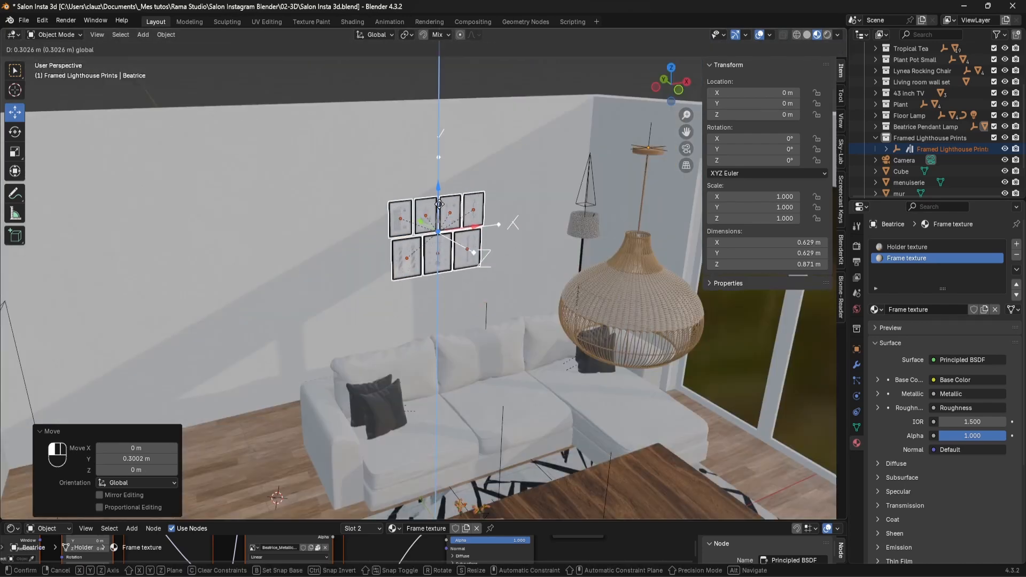
Scale up the framed prints uniformly while judging them from the camera view, and save the file
key("KP_0")
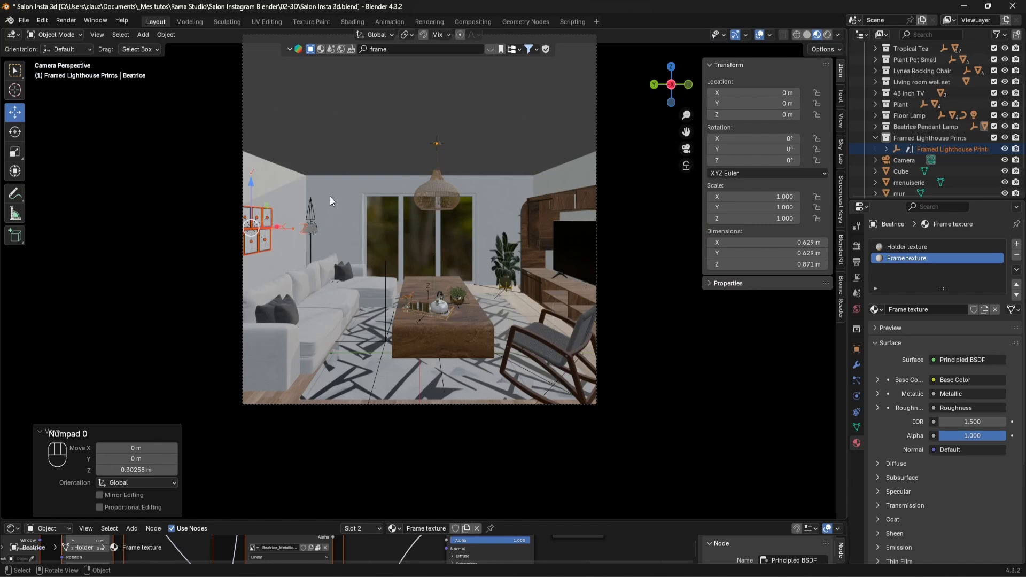
key("s")
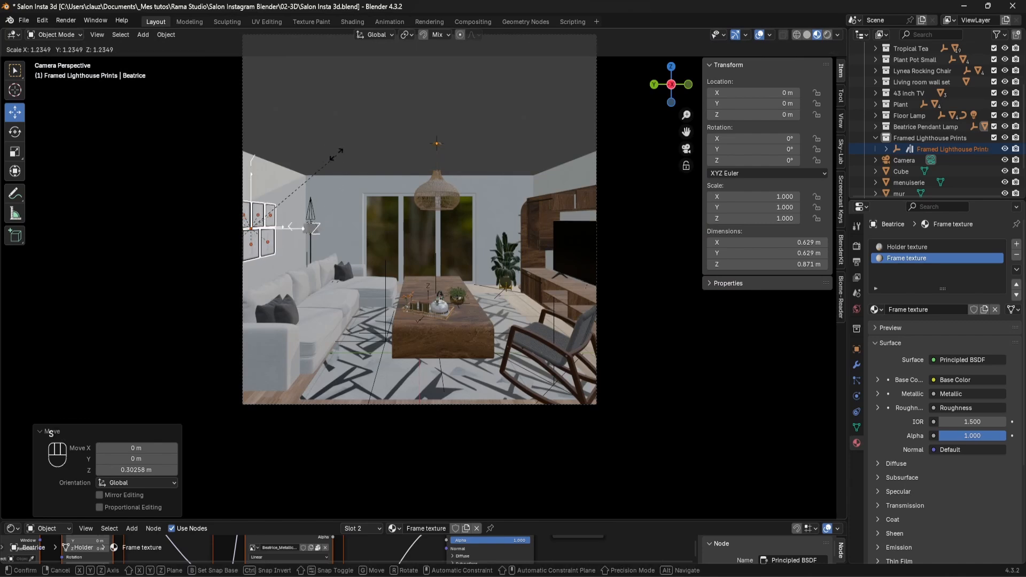
key("Escape")
key("ctrl+s")
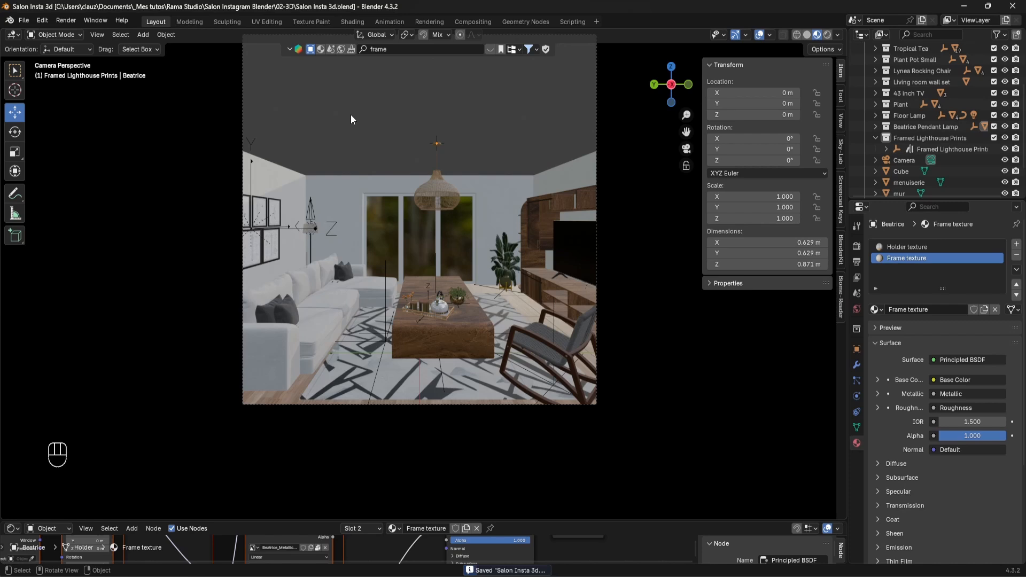
Unhide the plafond object and compare the Rendered-shading camera view with the reference image salon rgb 01 photpea postprod.jpg
scroll(1005, 160, "down", 3)
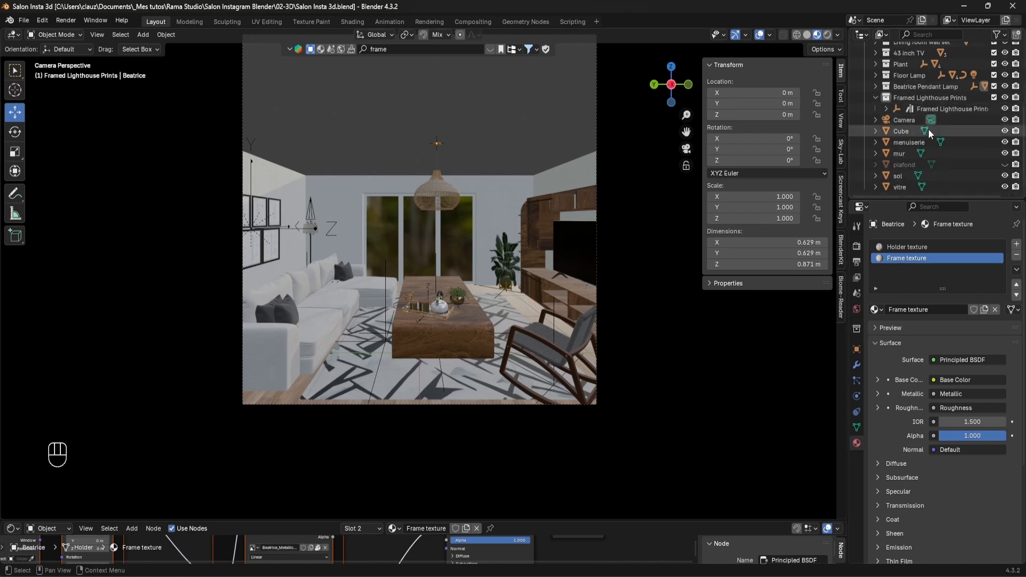
left_click(1005, 165)
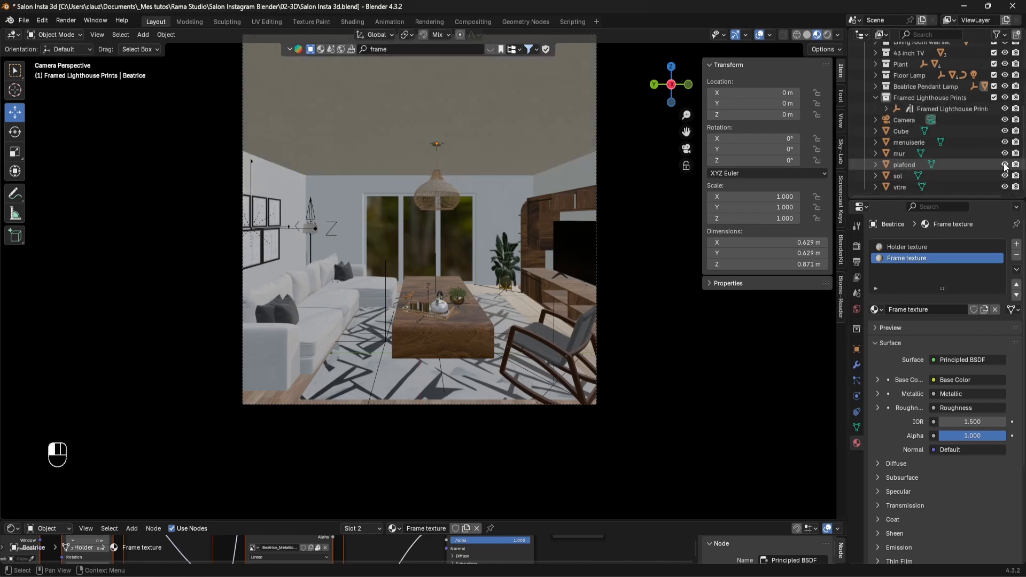
left_click(828, 35)
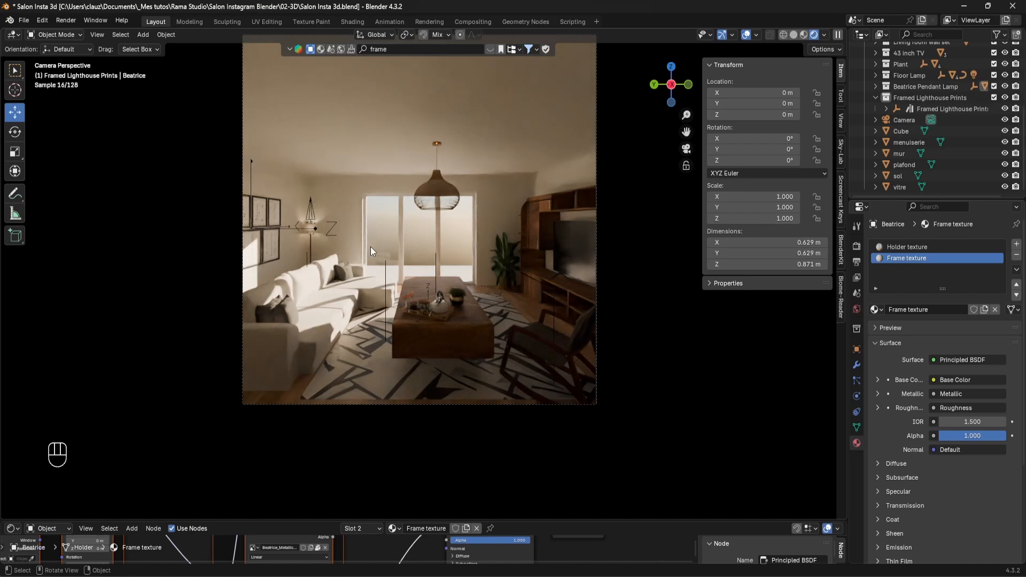
key("alt+Tab")
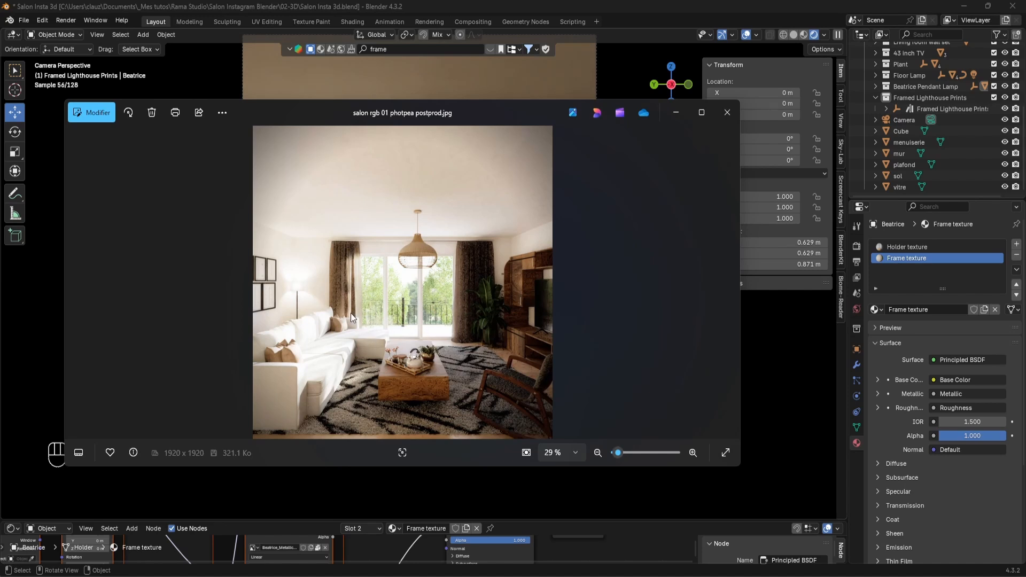
left_click(677, 115)
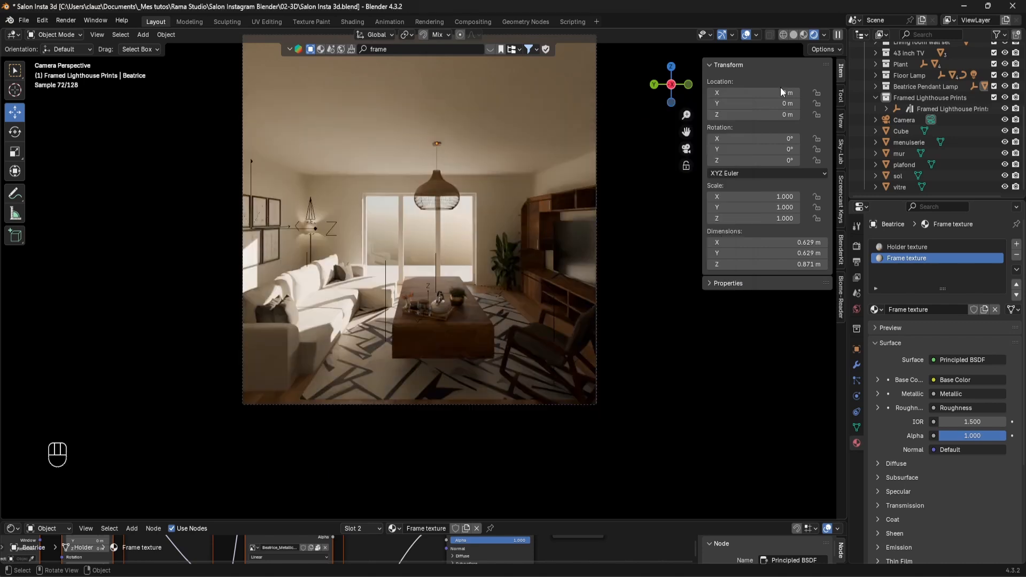
Switch the viewport to solid shading and hide the plafond object to view the room's interior from above
left_click(796, 34)
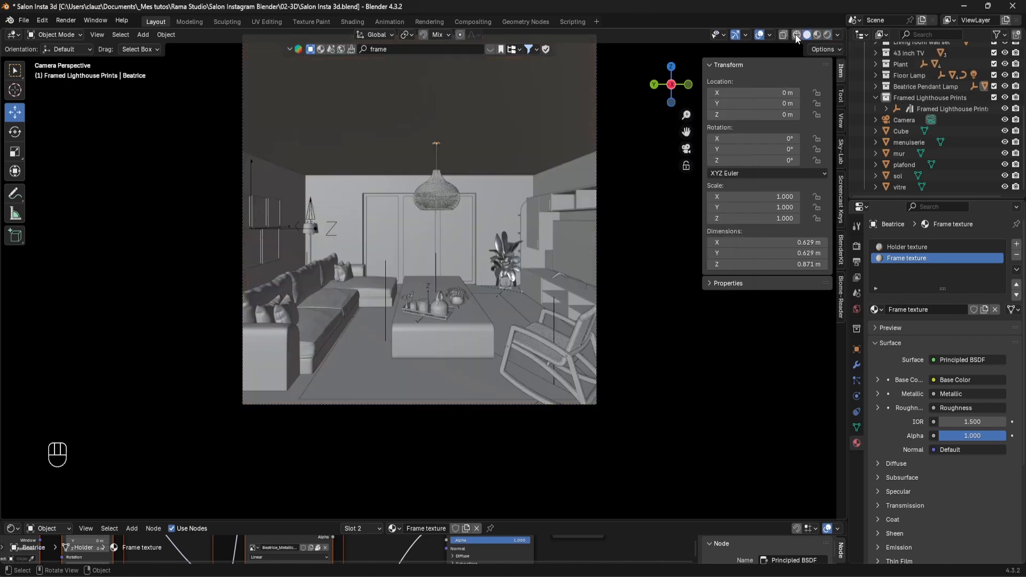
left_click(1005, 165)
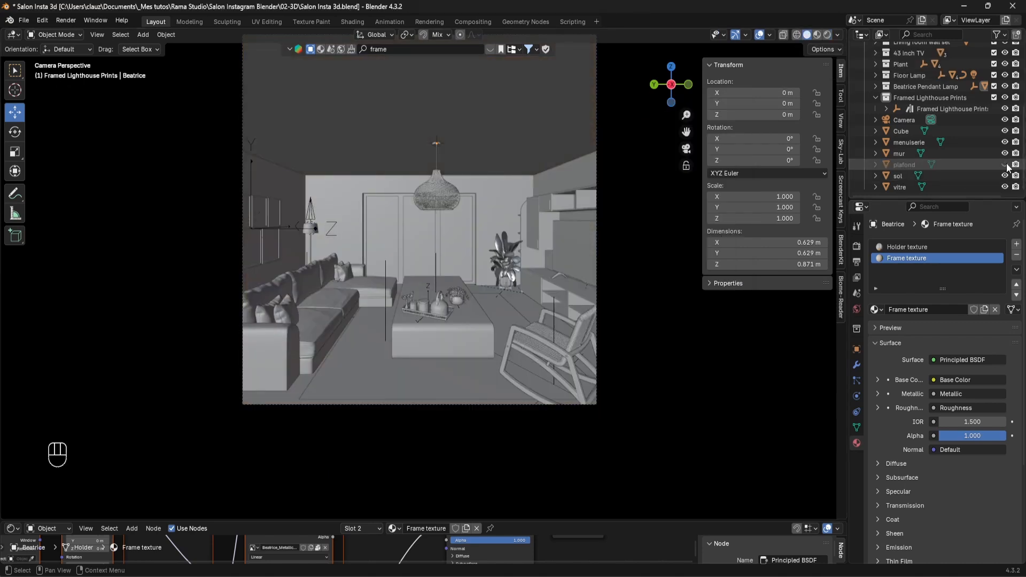
middle_click_drag(440, 235, 406, 221)
key("shift")
Search the BlenderKit asset library for "curtain"
left_click(409, 52)
key("BackSpace")
key("BackSpace")
key("BackSpace")
key("BackSpace")
key("BackSpace")
type("c")
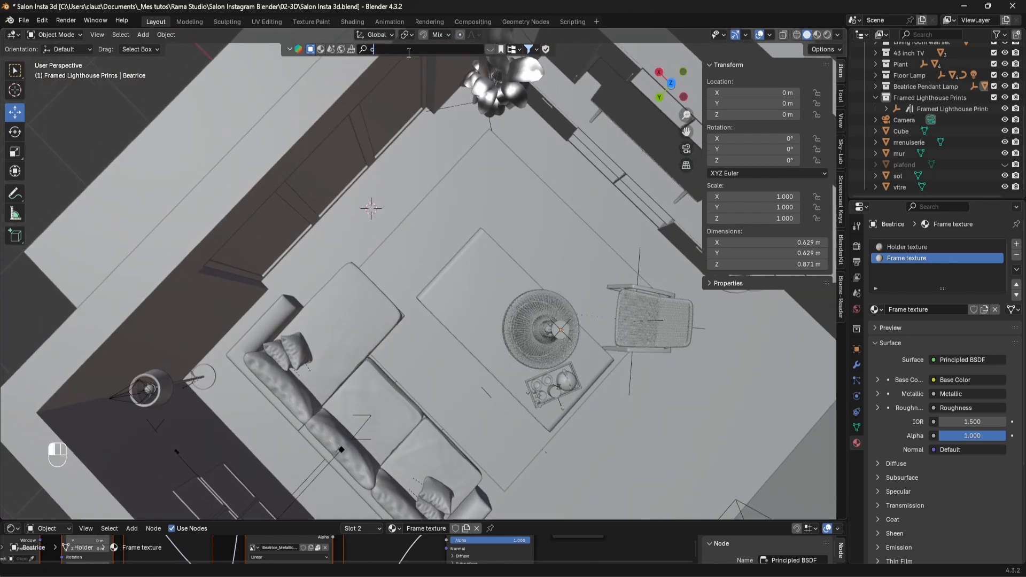
type("urtain")
key("Return")
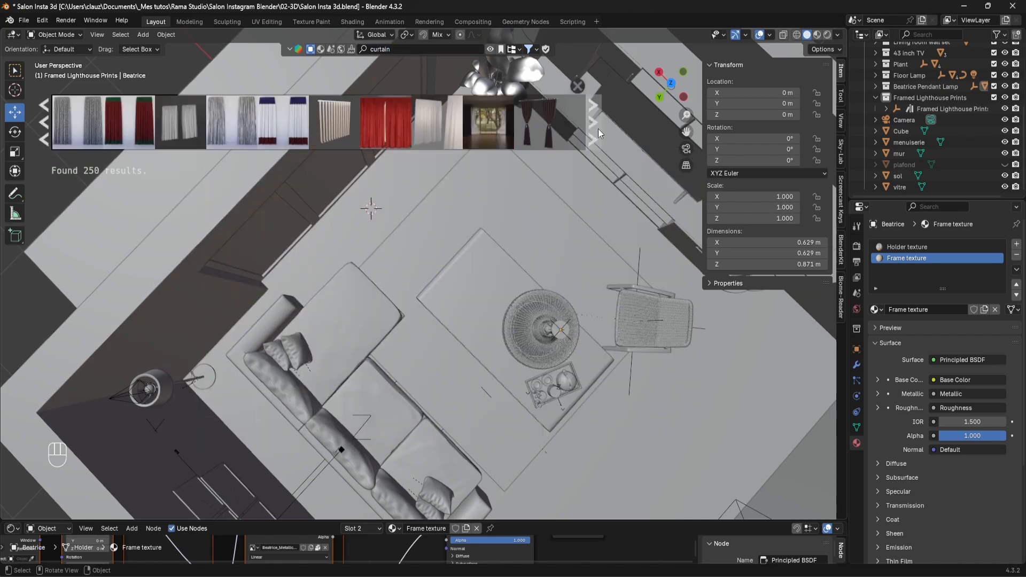
Browse to the next set of results and import the Modern curtain asset into the scene
left_click(598, 129)
mouse_move(490, 132)
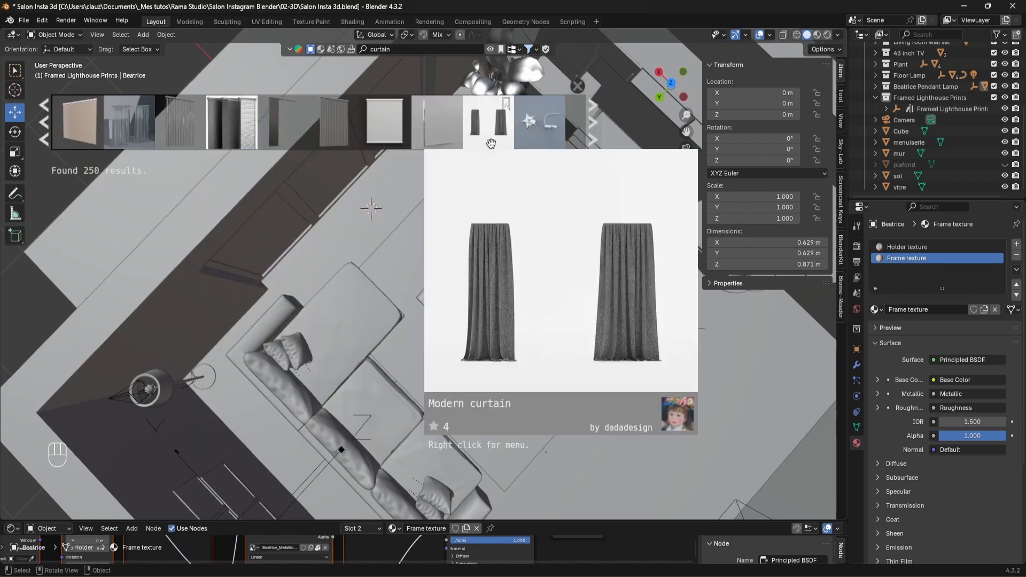
left_click(491, 132)
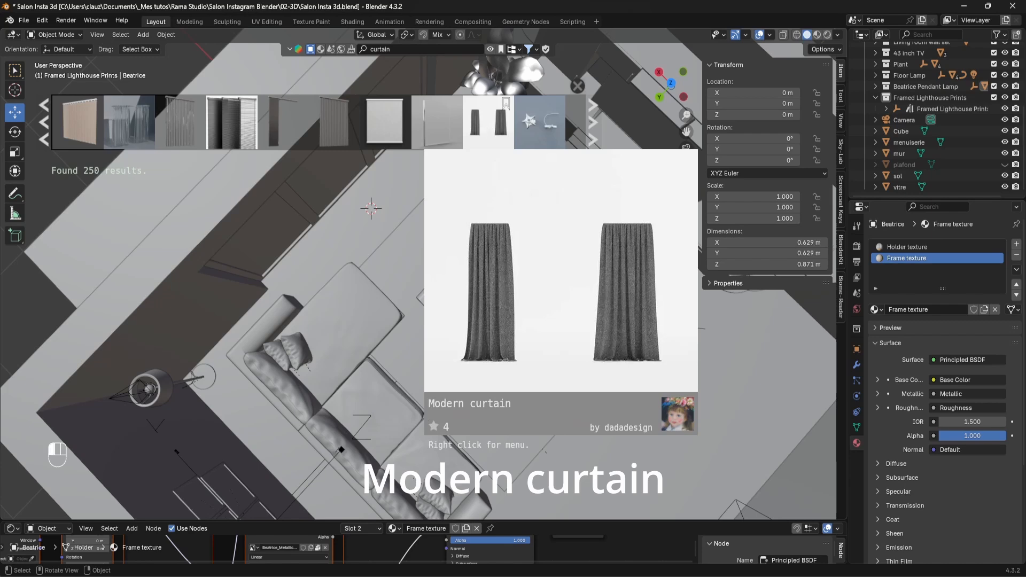
scroll(864, 143, "up", 3)
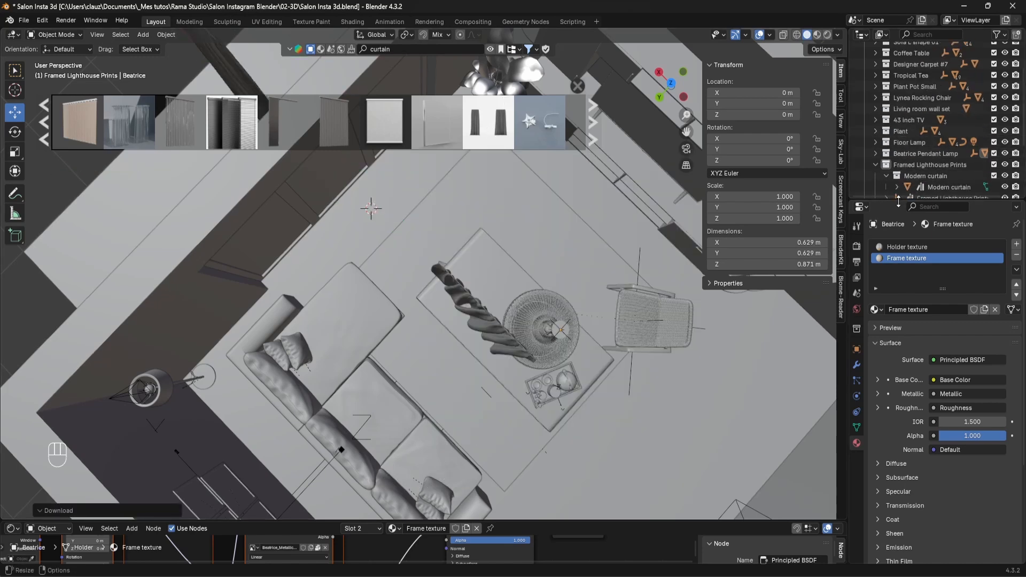
Move the Modern curtain collection out of Framed Lighthouse Prints into the Appartement collection and close the asset results
left_click_drag(887, 199, 886, 382)
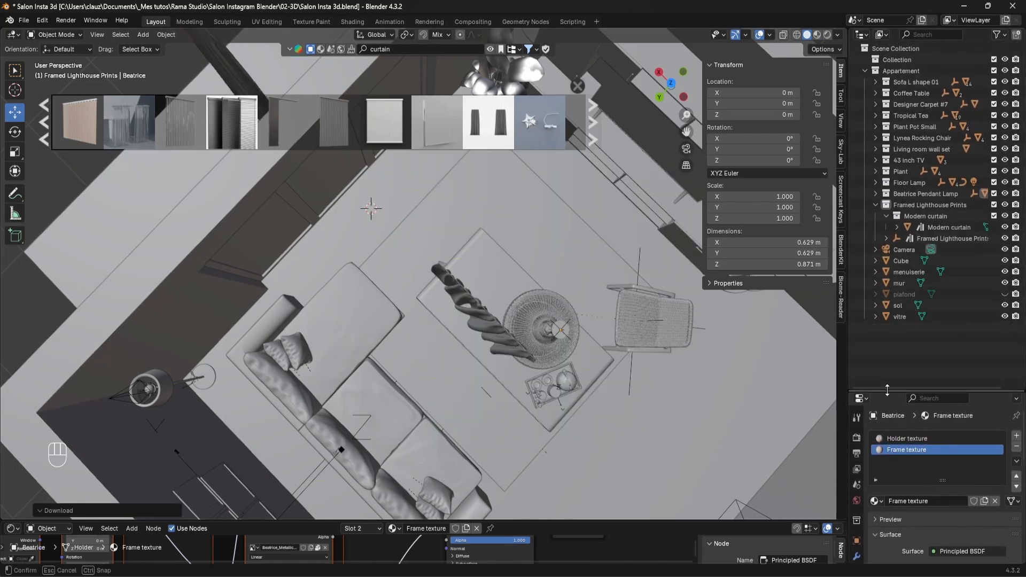
left_click_drag(914, 217, 901, 71)
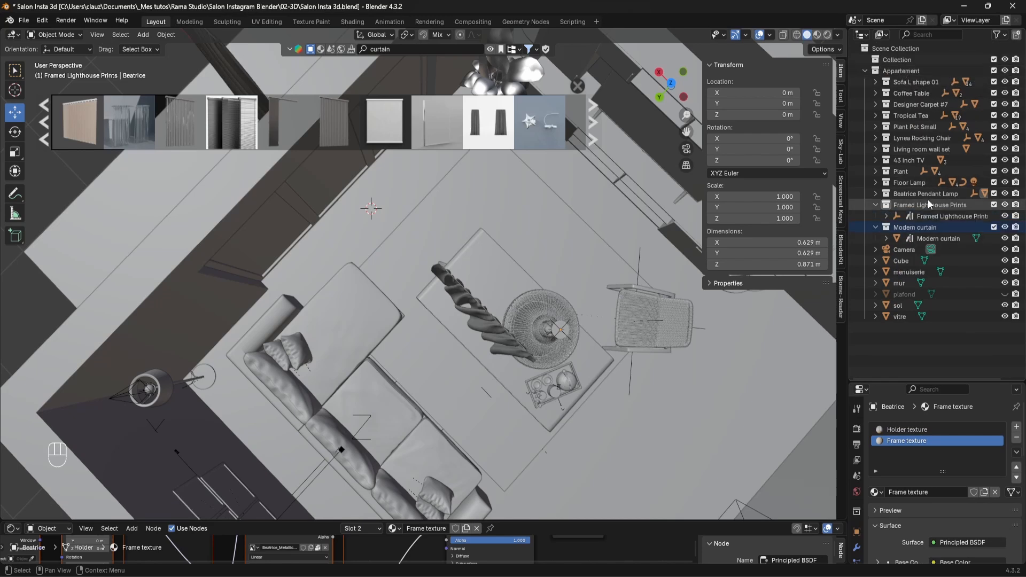
left_click(578, 86)
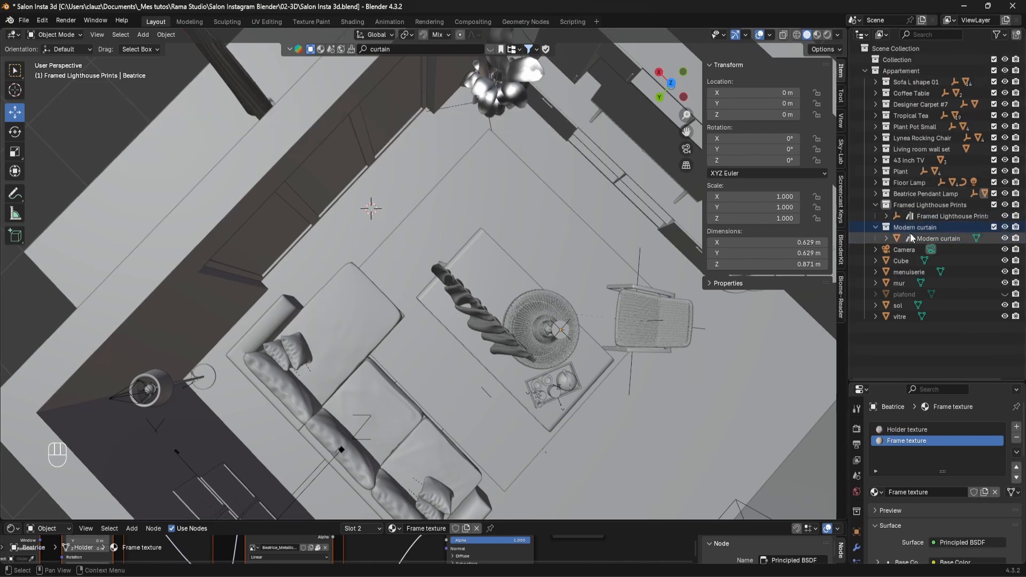
Select the Modern curtain object and rotate it 90° about the vertical axis in top wireframe view
right_click(876, 225)
left_click(875, 226)
middle_click_drag(668, 225, 499, 157)
key("KP_7")
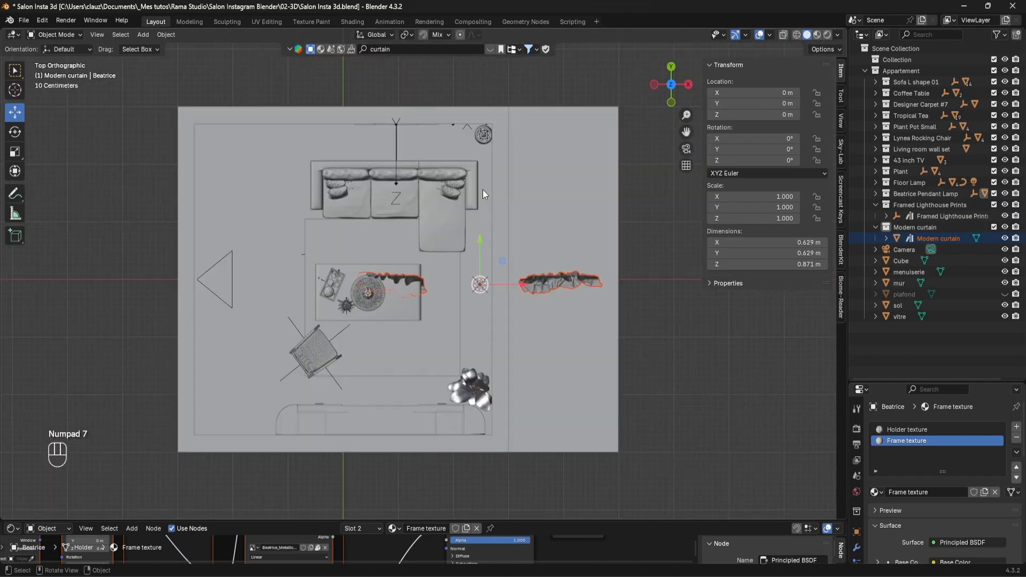
left_click(797, 34)
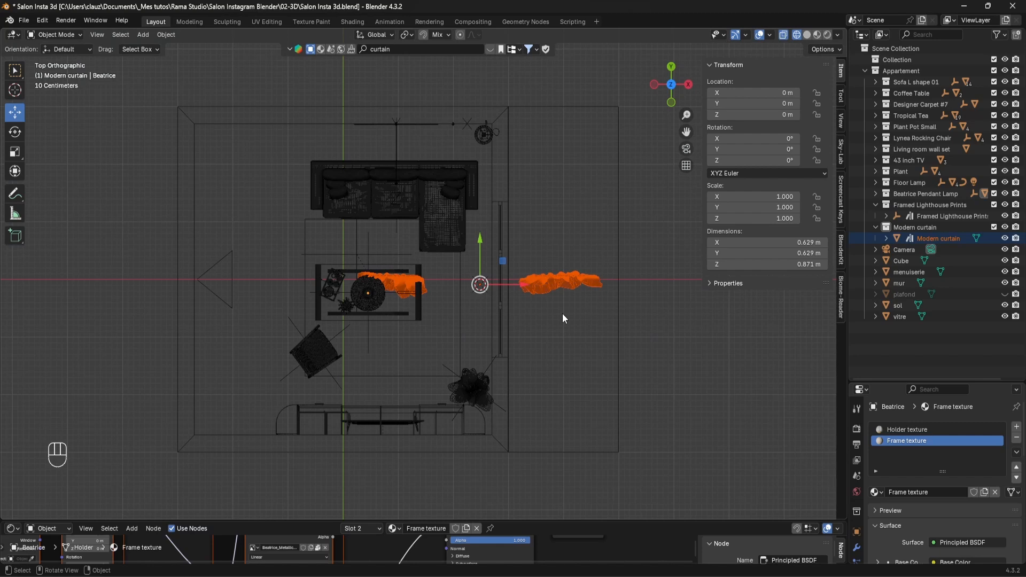
key("r")
key("ctrl")
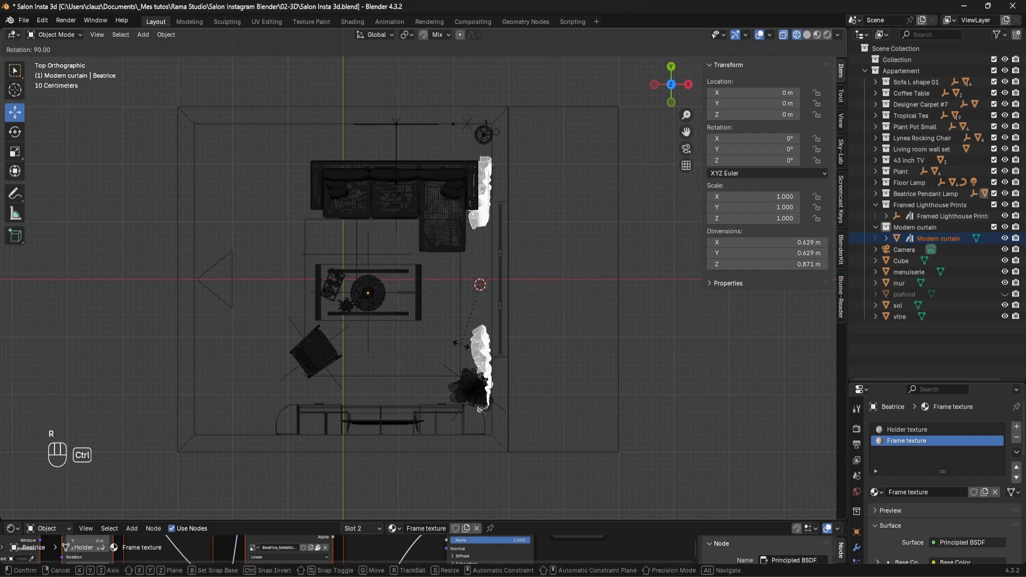
left_click(460, 343)
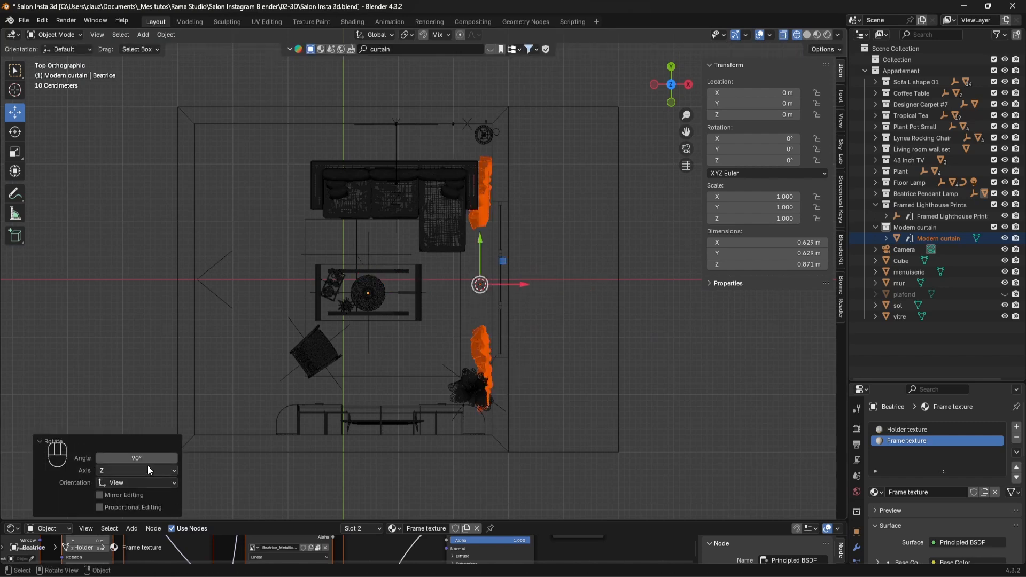
Scale the pair of curtains uniformly to 0.750 in solid shading so they fit below the wall's upper edge
scroll(508, 331, "up", 4)
mouse_move(511, 334)
middle_mouse_down()
mouse_move(432, 300)
mouse_move(580, 251)
middle_mouse_up()
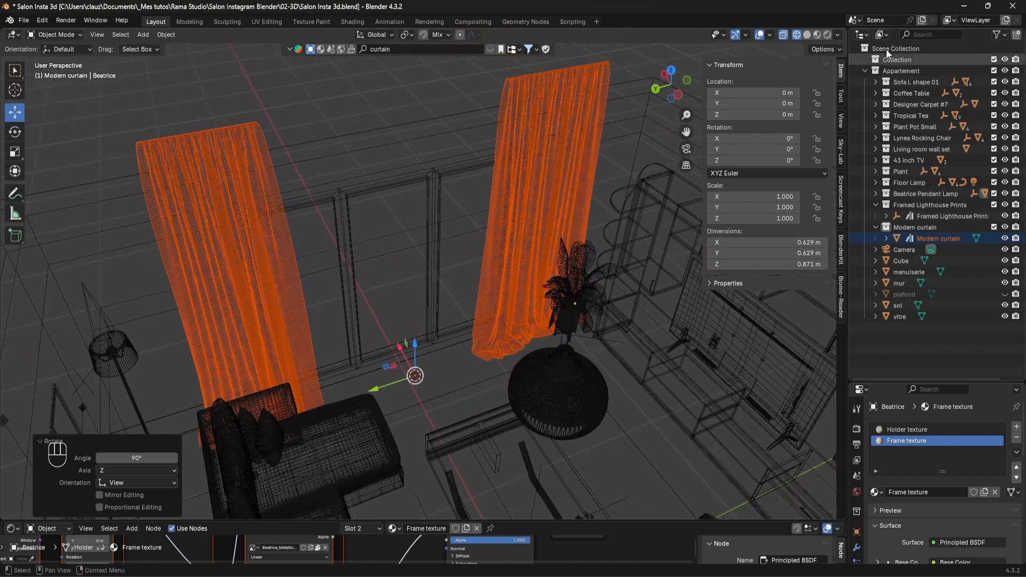
left_click(807, 35)
mouse_move(467, 255)
middle_mouse_down()
mouse_move(562, 260)
mouse_move(485, 214)
middle_mouse_up()
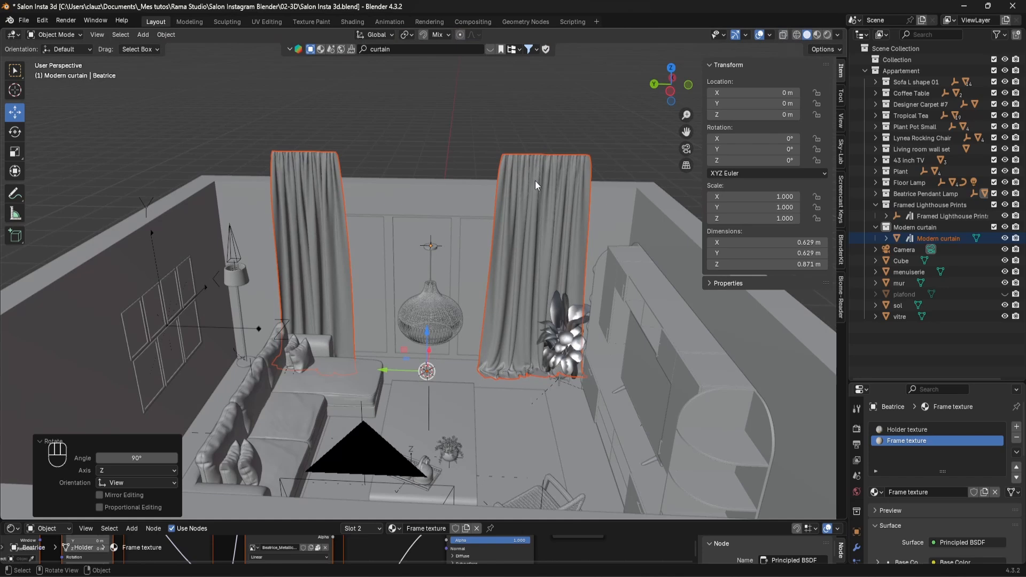
key("s")
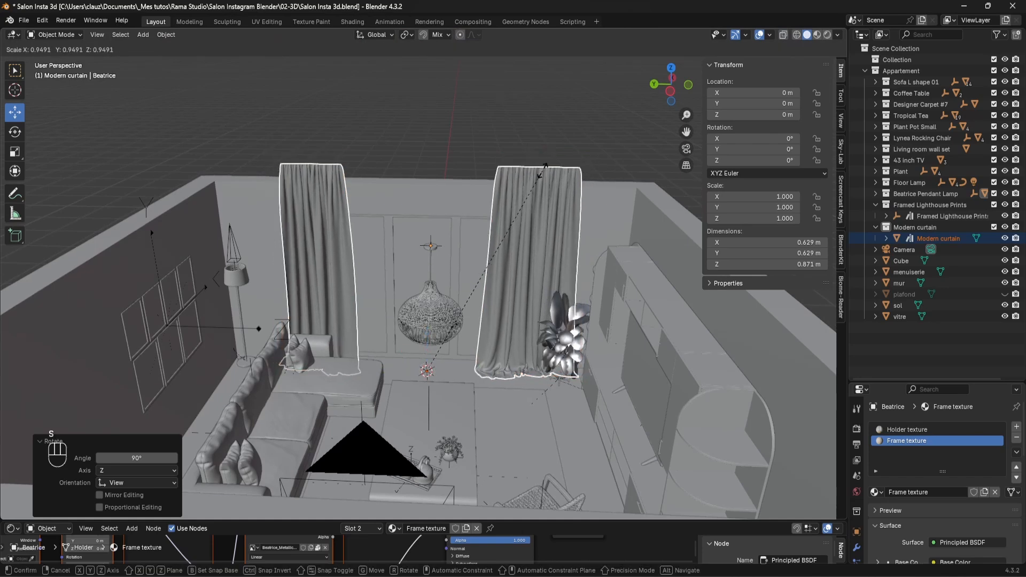
left_click(522, 216)
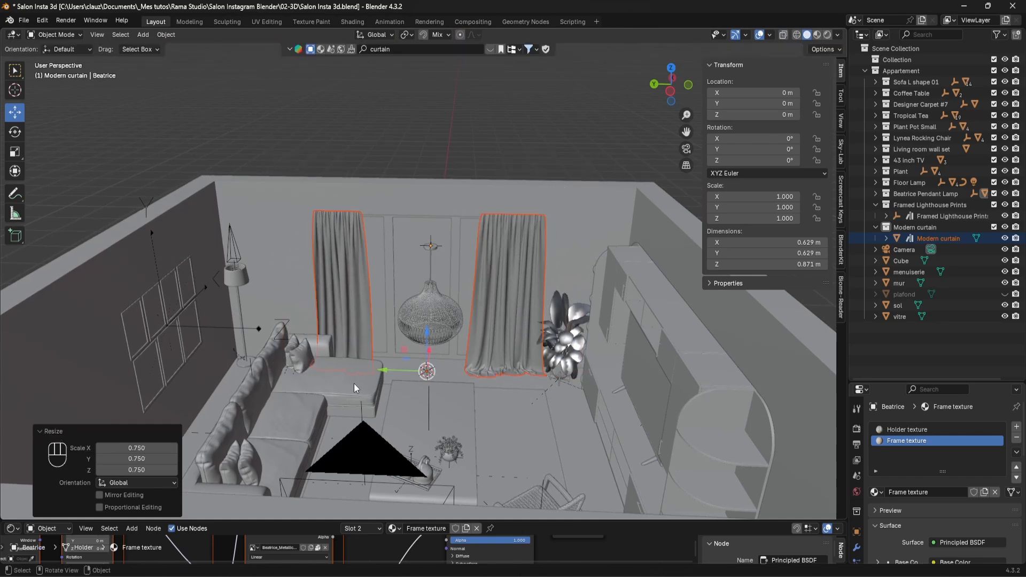
Move the curtains about 0.03 m along X towards the window, working in top wireframe view
mouse_move(503, 281)
middle_mouse_down()
mouse_move(522, 328)
mouse_move(484, 224)
mouse_move(499, 273)
middle_mouse_up()
key("KP_7")
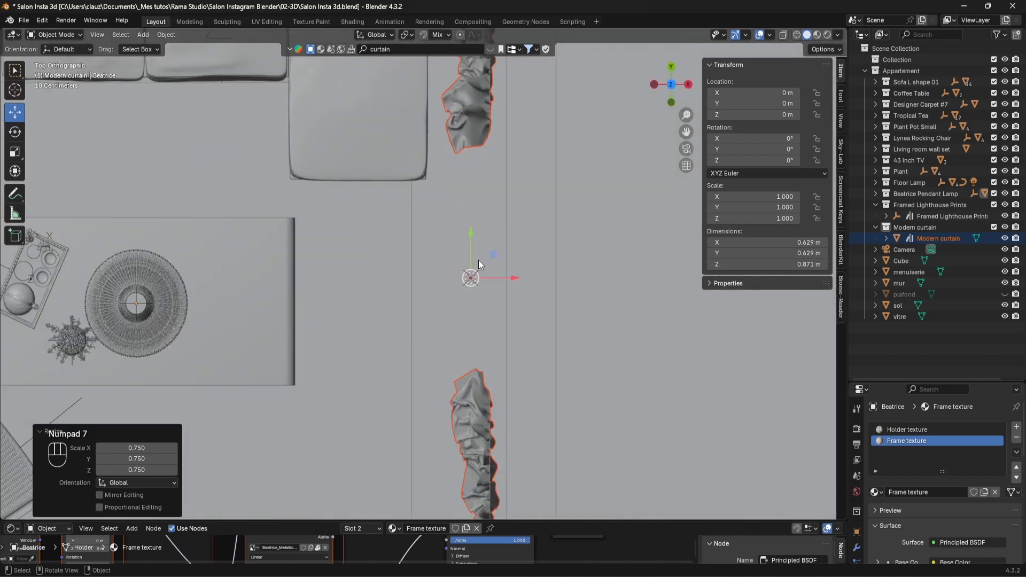
left_click(796, 35)
scroll(477, 209, "down", 2)
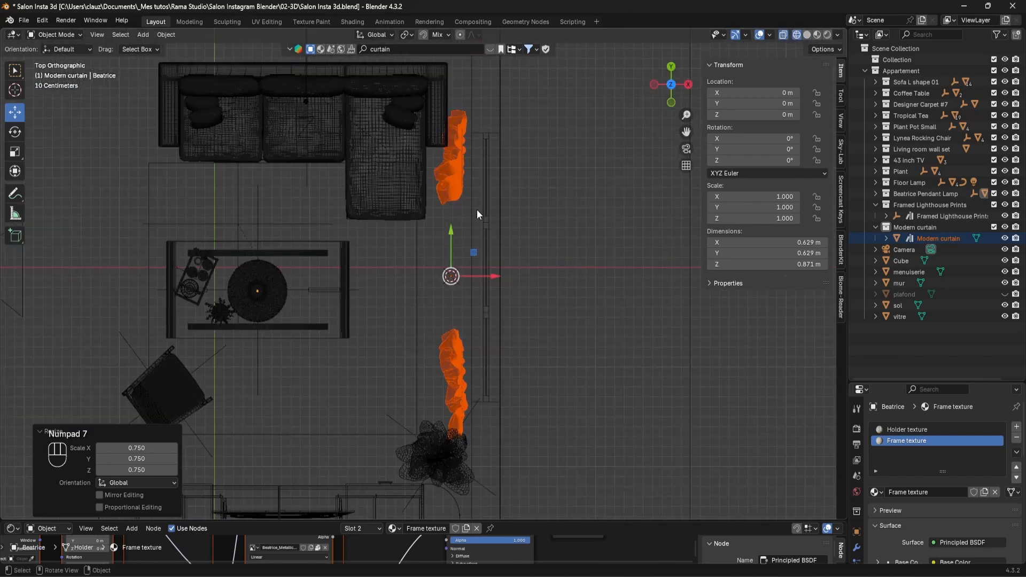
middle_click_drag(477, 307, 477, 251, "shift")
scroll(477, 250, "up", 4)
middle_click_drag(459, 304, 414, 275, "shift")
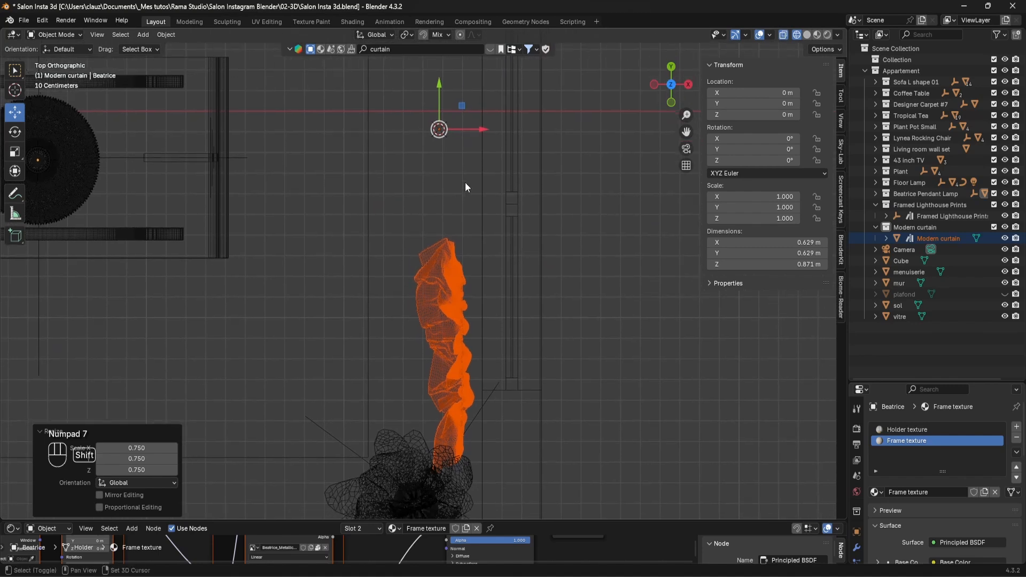
left_click_drag(481, 130, 483, 131)
scroll(435, 317, "down", 2)
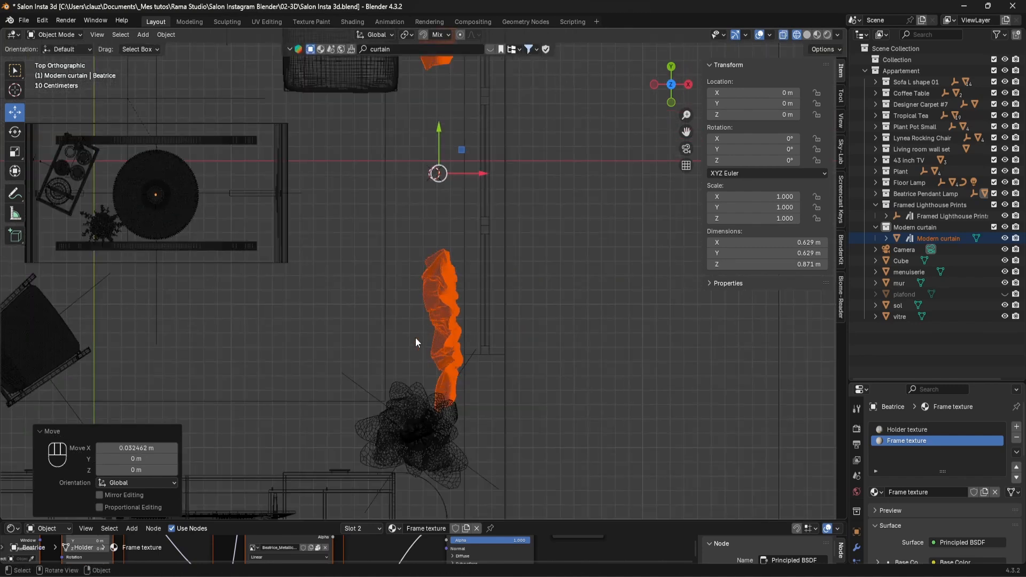
Shift the curtains about -0.57 m along Y in solid shading to line them up with the window
middle_click_drag(375, 329, 621, 216)
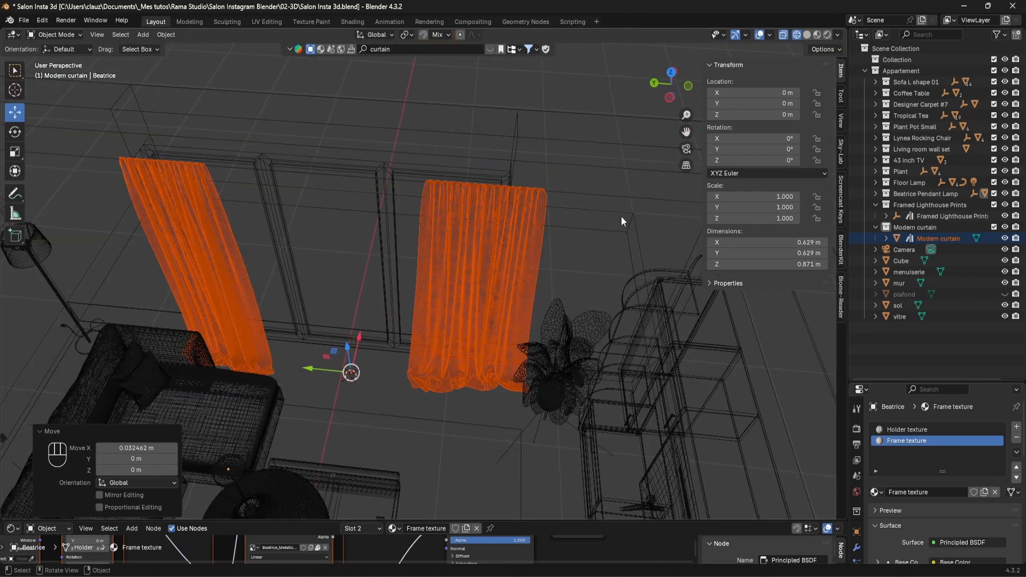
left_click(807, 35)
middle_click_drag(642, 160, 540, 296)
left_click_drag(323, 387, 383, 371)
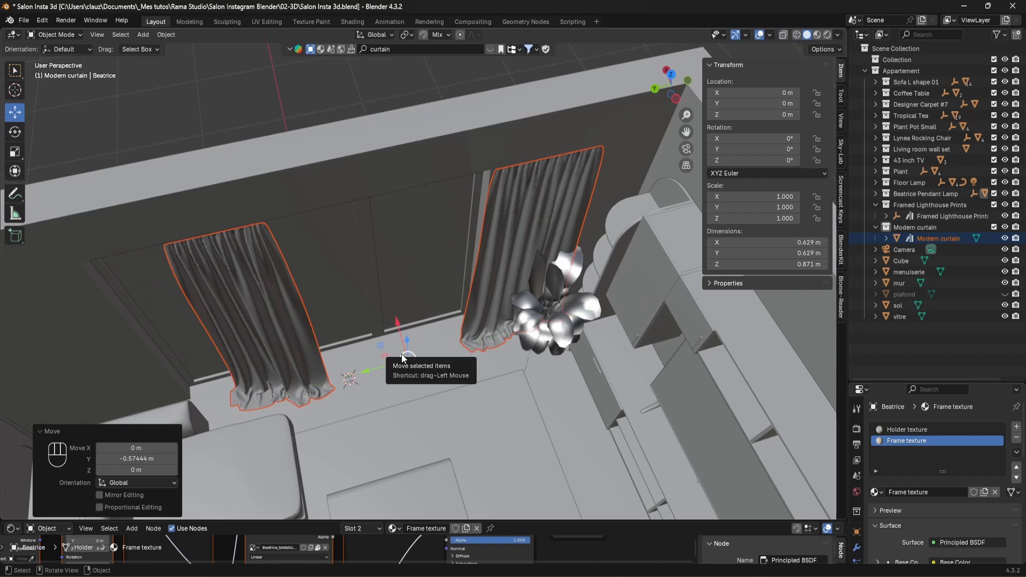
In Edit Mode, select all linked faces of the curtain beside the sofa and move it outward along Y, away from the window's centre
key("Tab")
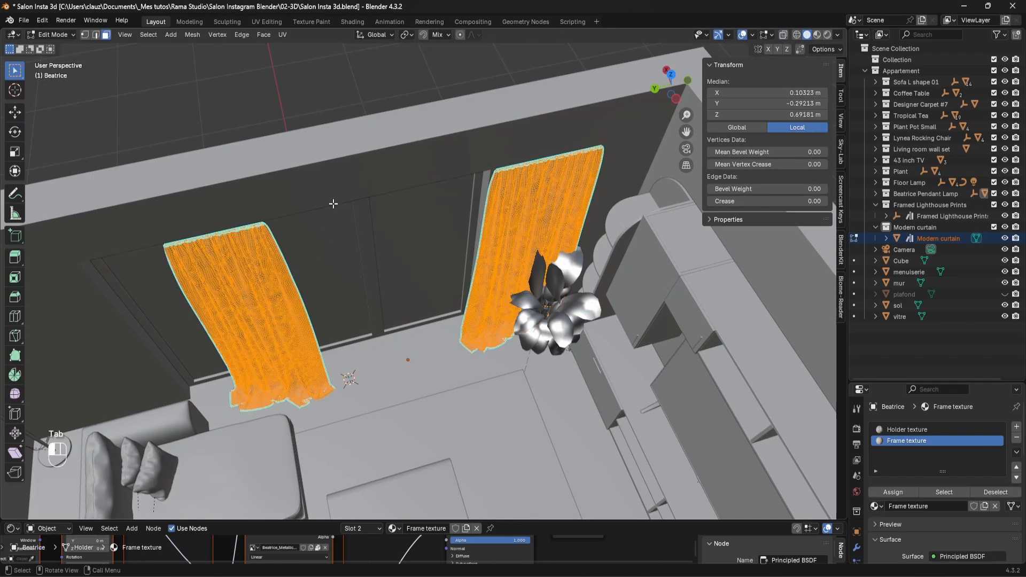
left_click(252, 293)
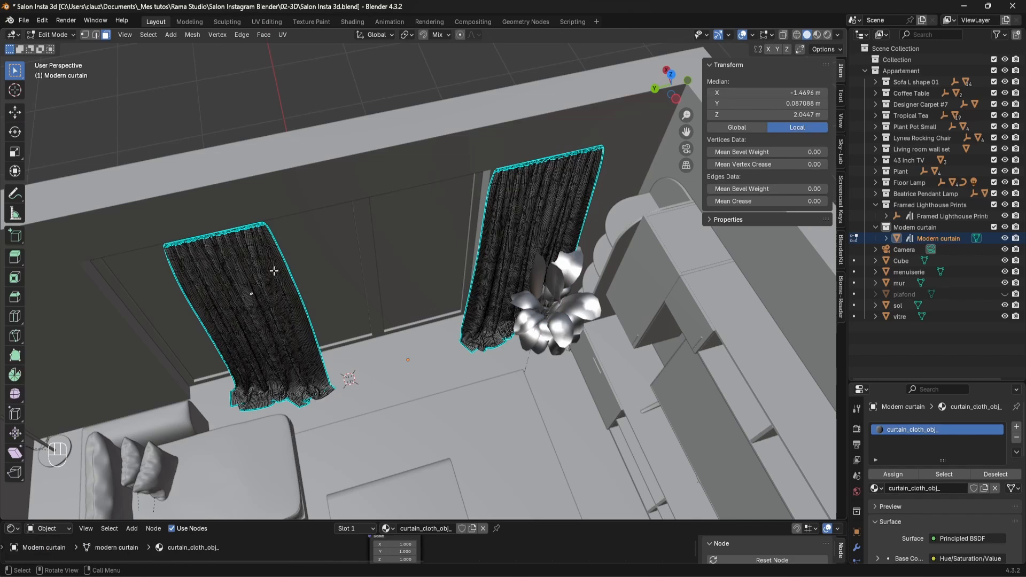
key("ctrl+l")
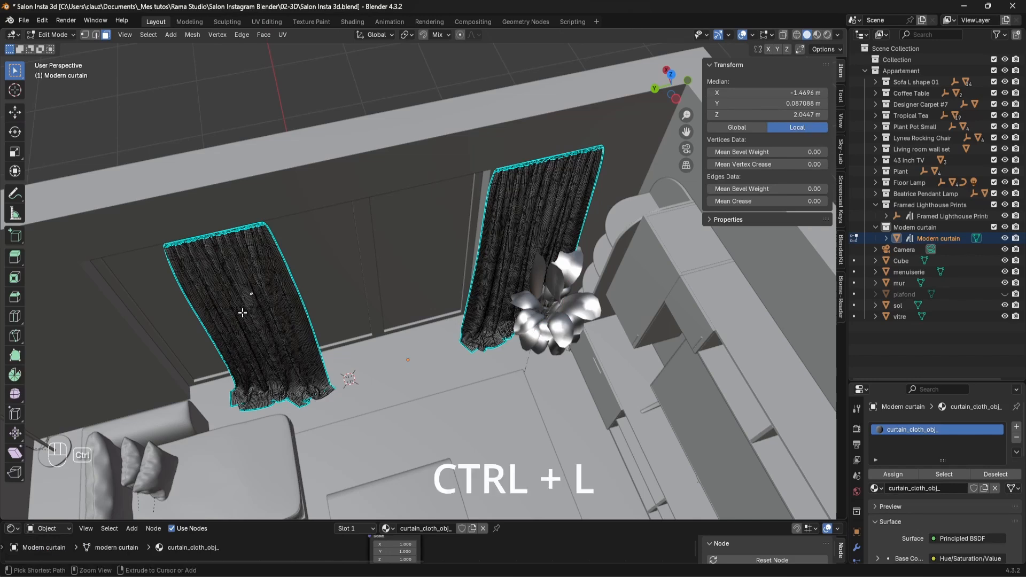
key("ctrl+l")
left_click(15, 112)
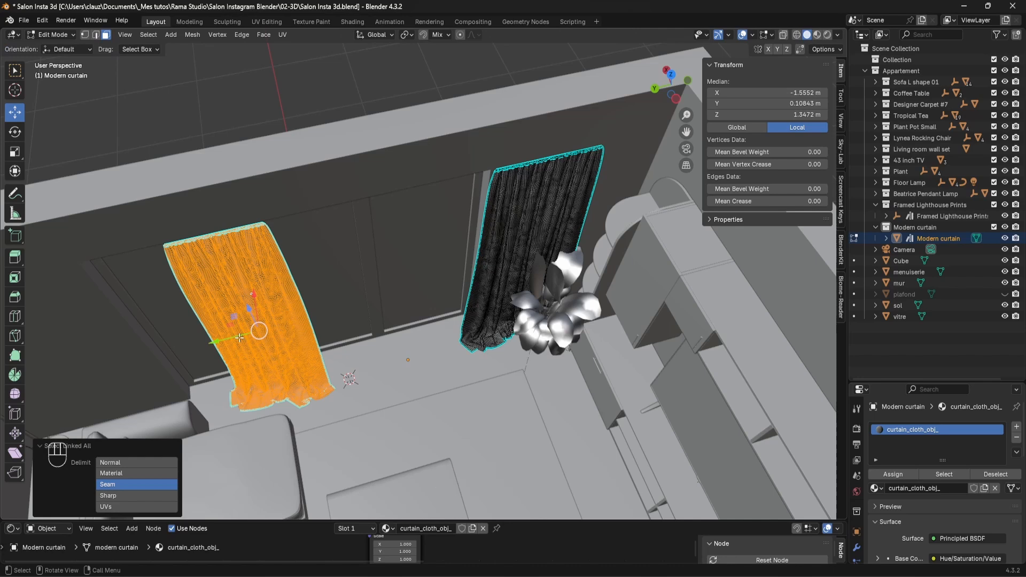
left_click_drag(241, 332, 96, 363)
middle_click_drag(273, 362, 228, 314)
key("Tab")
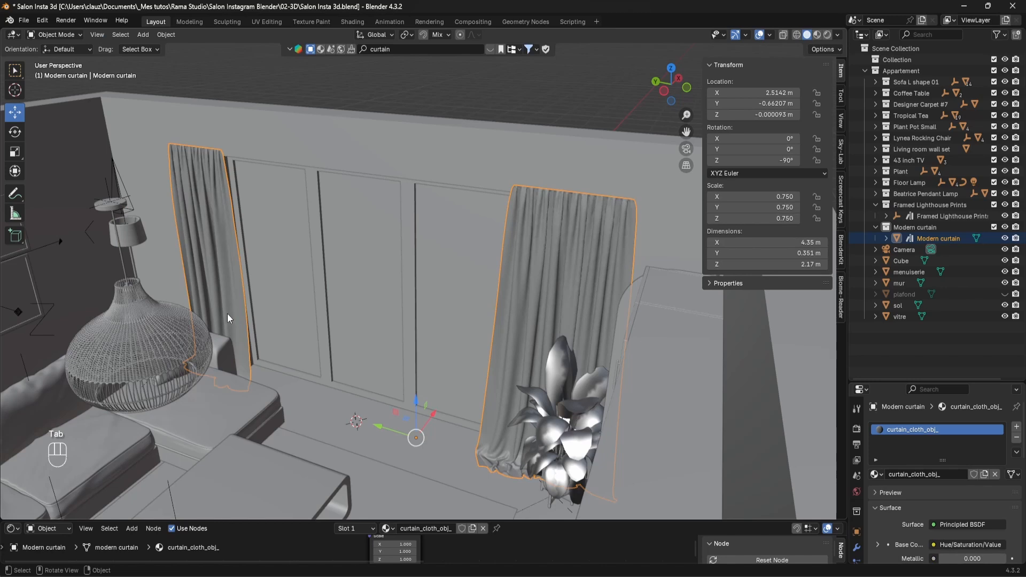
Return to the camera view, unhide the plafond object and save the file
key("KP_0")
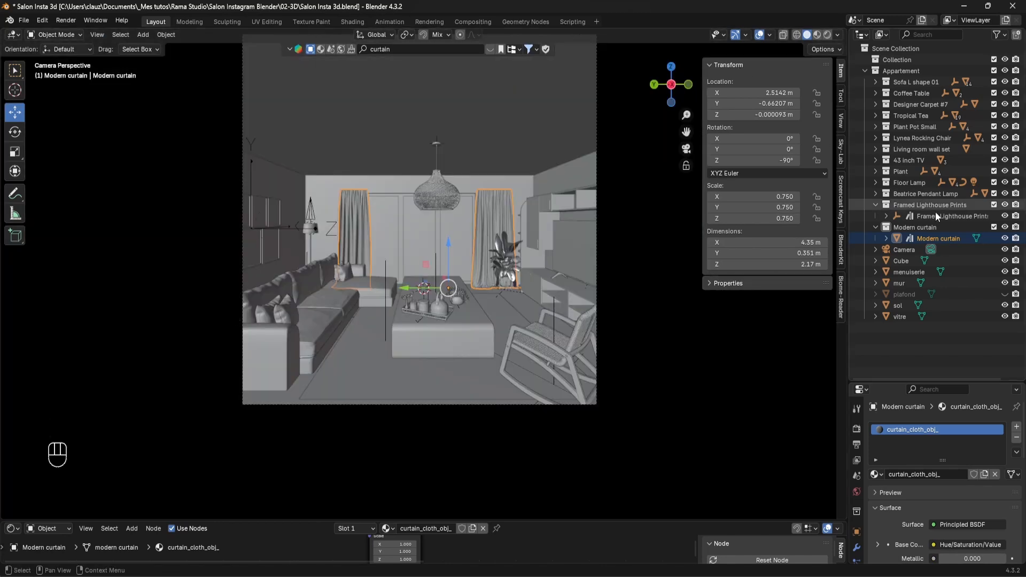
left_click(1005, 295)
left_click(908, 294)
key("ctrl+s")
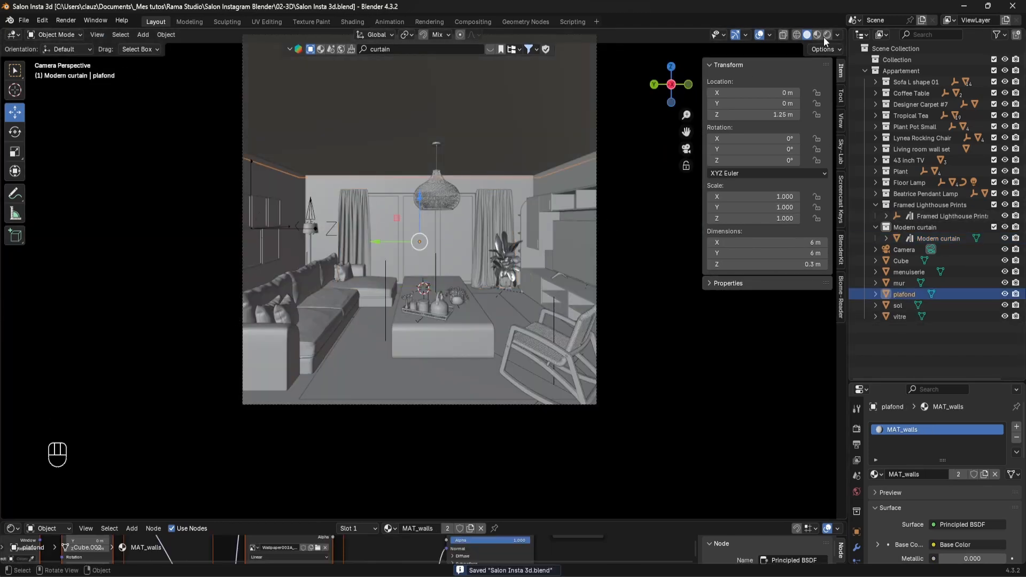
Check the curtains in rendered view, select all linked faces of the curtain beside the plant and move it inward along Y
left_click(827, 35)
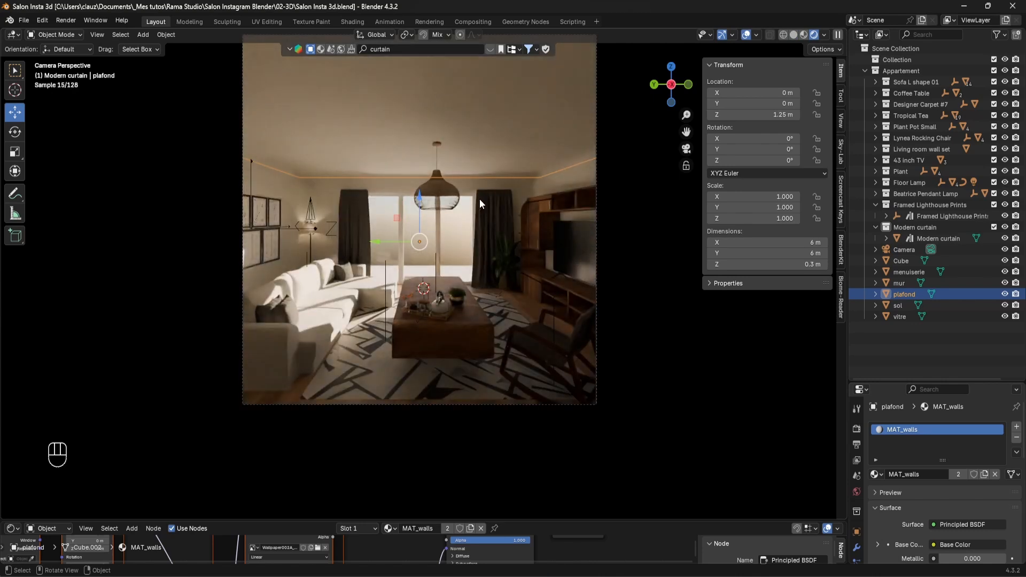
left_click(498, 202)
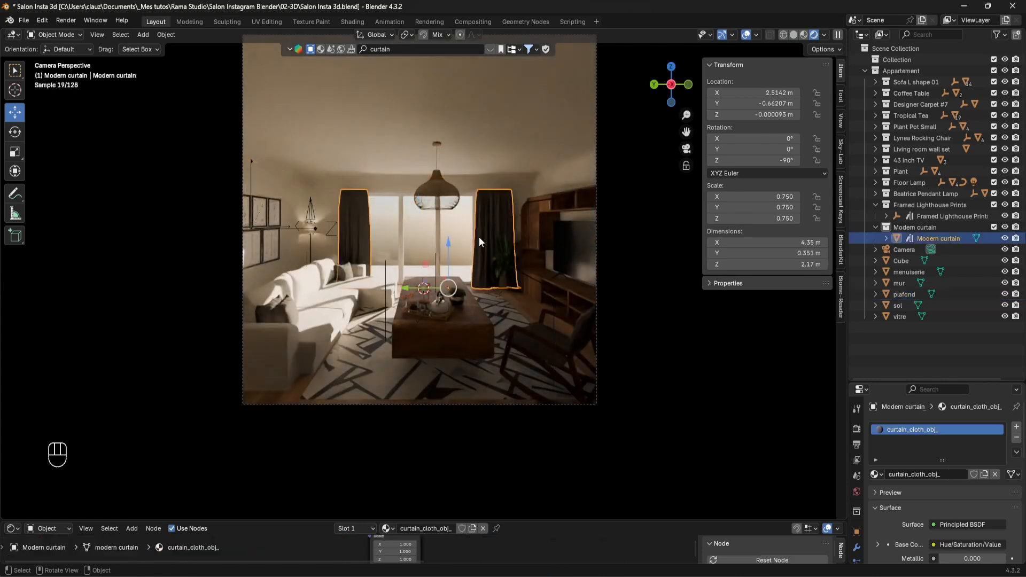
left_click(793, 34)
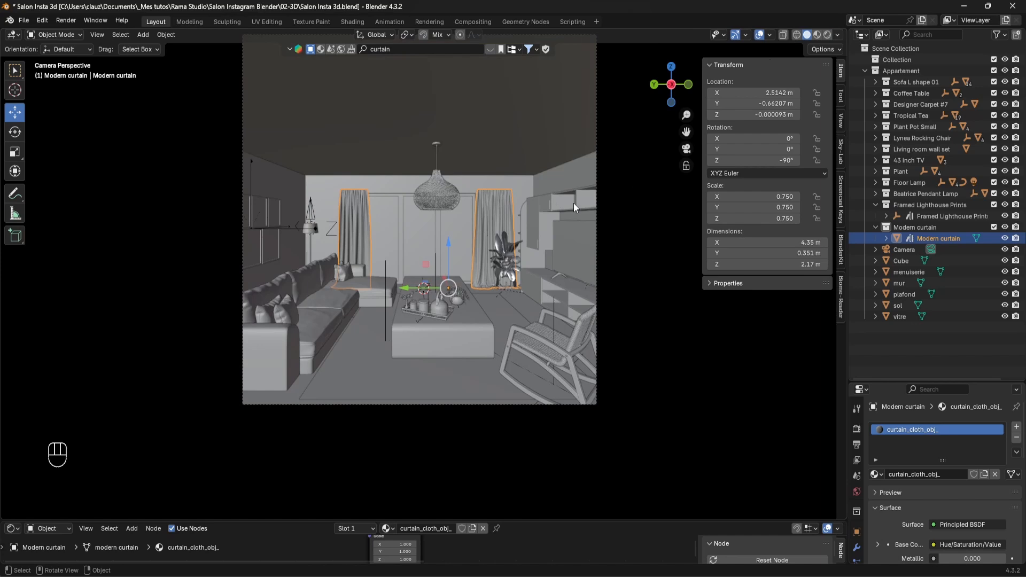
key("Tab")
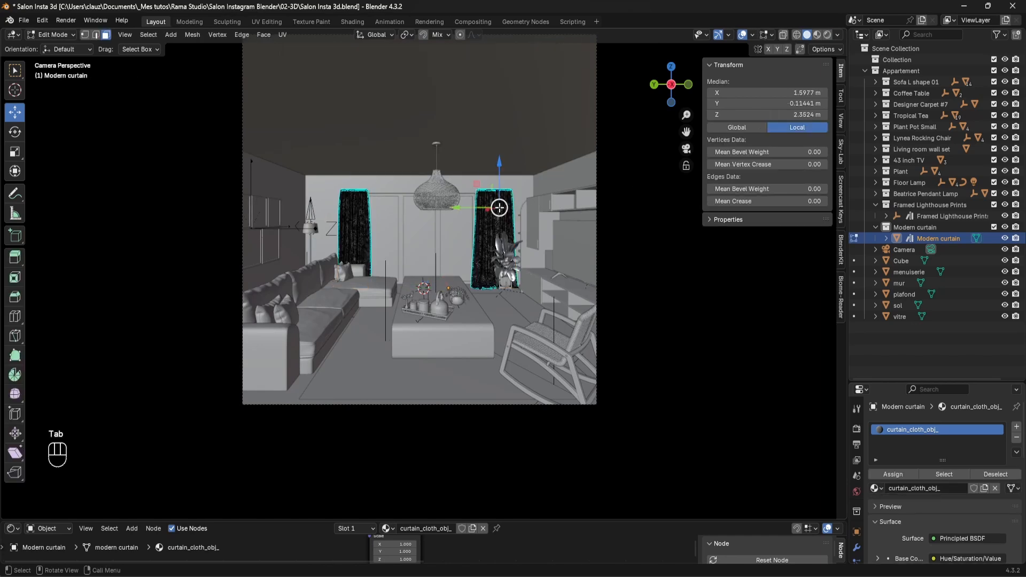
key("ctrl+l")
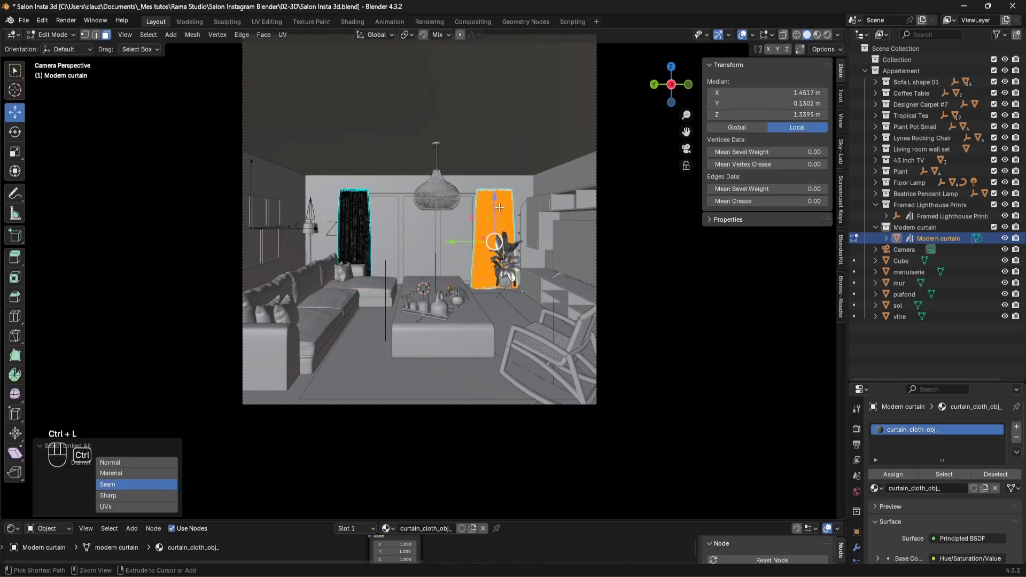
left_click_drag(469, 243, 462, 241)
Select all linked faces of the curtain beside the sofa, move it about 0.1 m inward along Y and leave Edit Mode
left_click(360, 209)
key("ctrl+l")
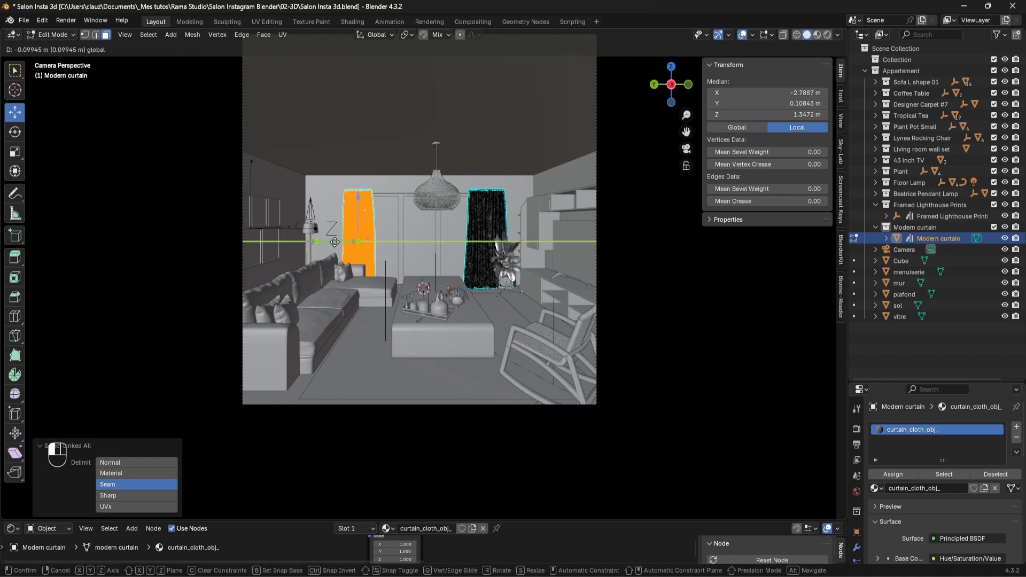
left_click_drag(326, 242, 332, 241)
key("Tab")
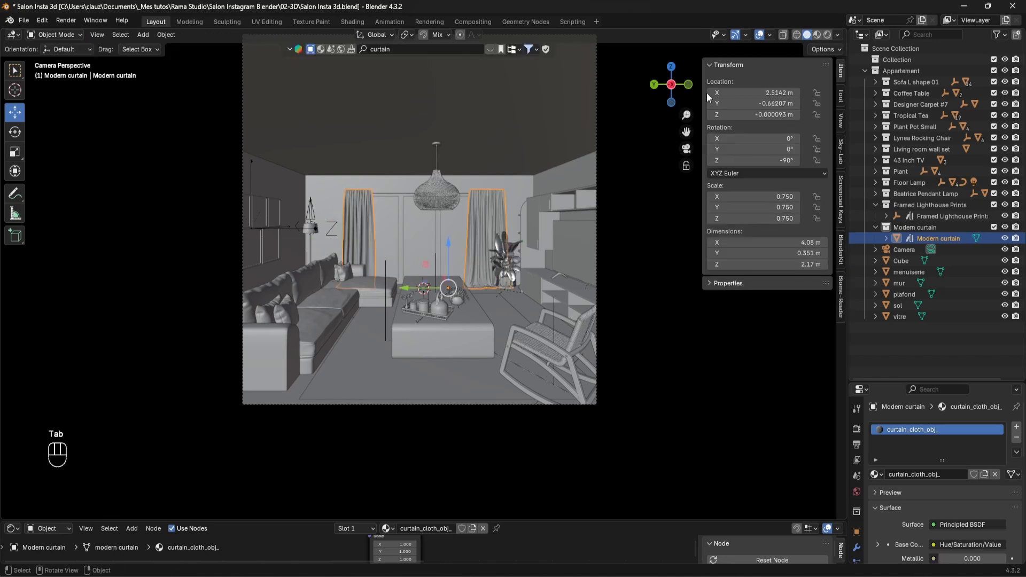
Compare the rendered view of the curtains with the reference image salon rgb 01 photpea postprod.jpg
left_click(827, 35)
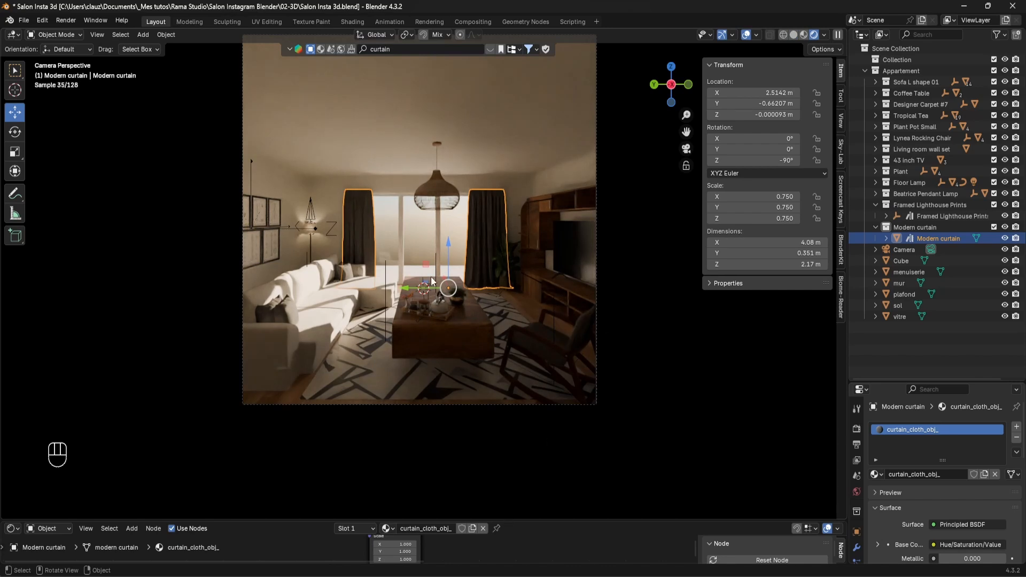
scroll(432, 281, "up", 6)
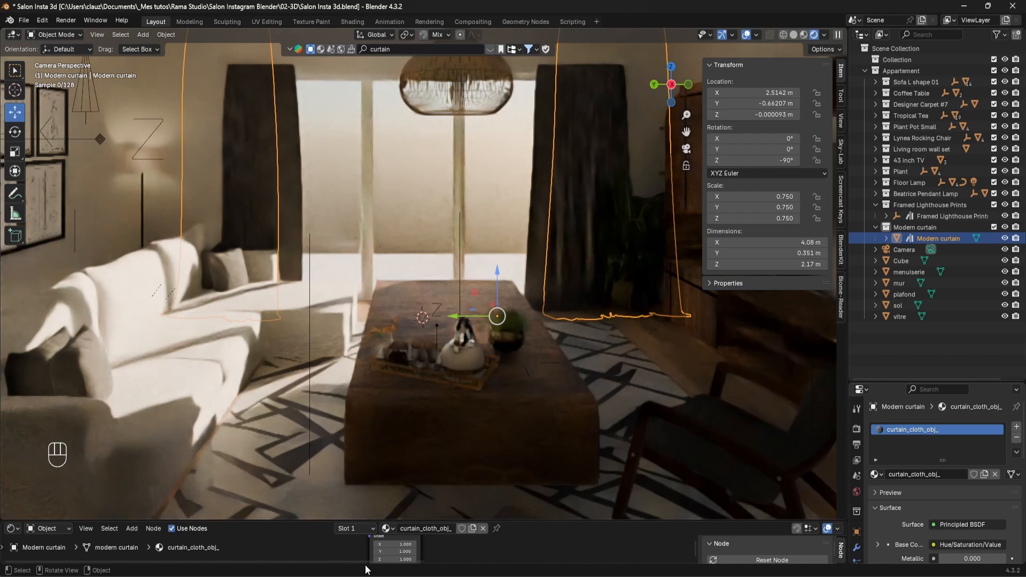
key("alt+Tab")
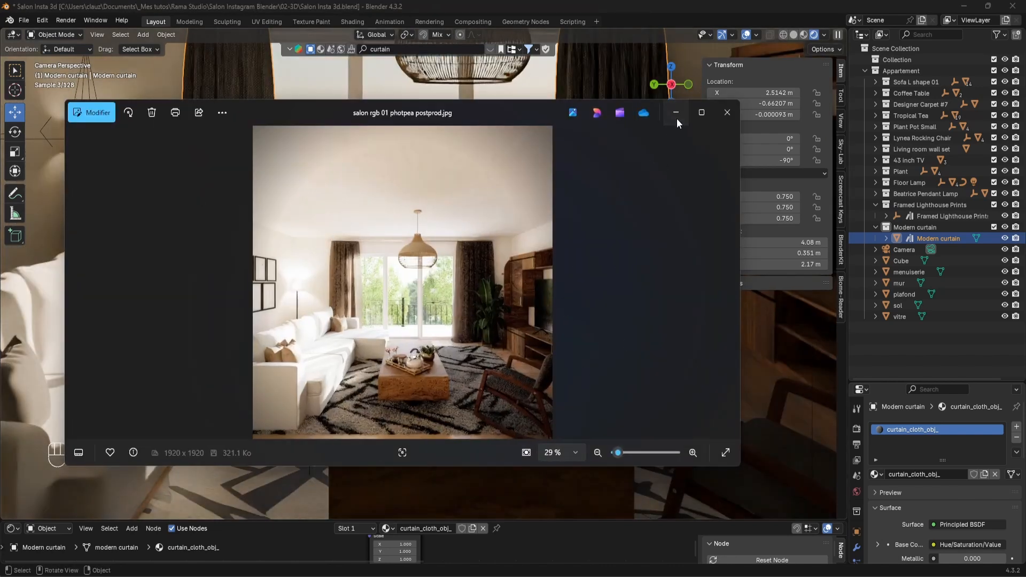
key("alt+Tab")
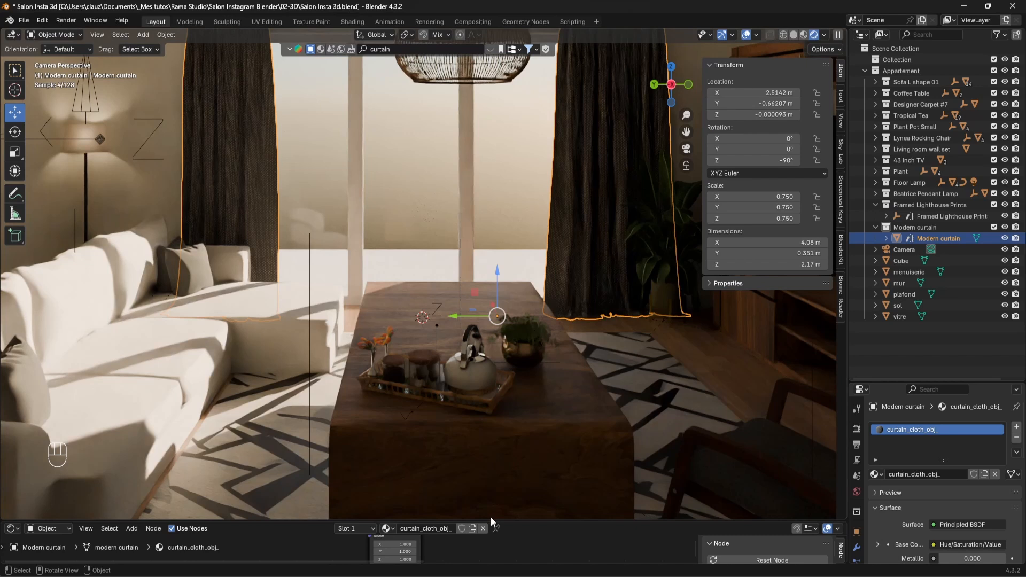
Enlarge the shader editor and set the Transmission weight of the curtain material's Principled BSDF to 1
left_click_drag(491, 521, 535, 300)
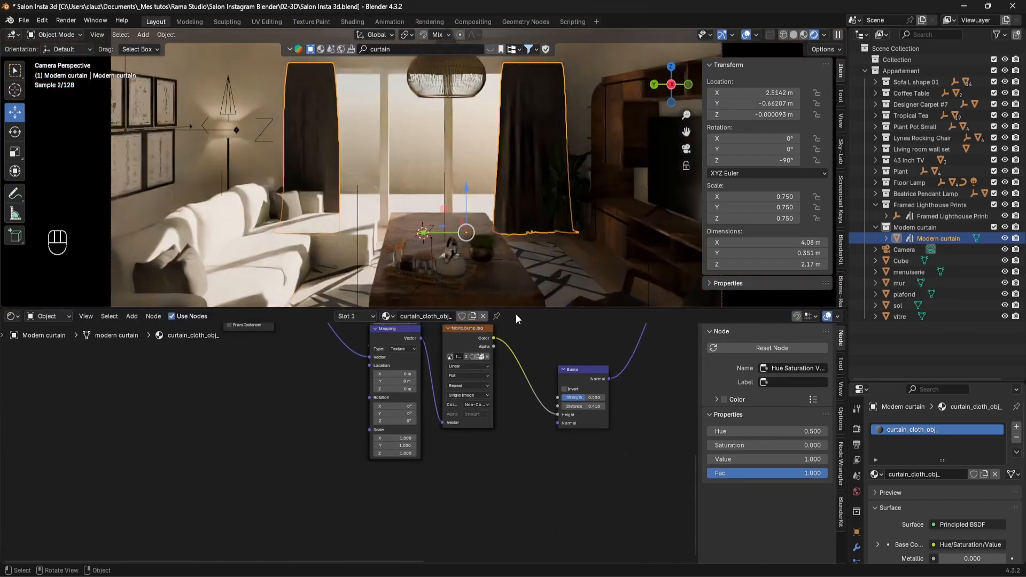
middle_click_drag(590, 395, 509, 457)
scroll(560, 425, "down", 3)
middle_click_drag(559, 424, 449, 520)
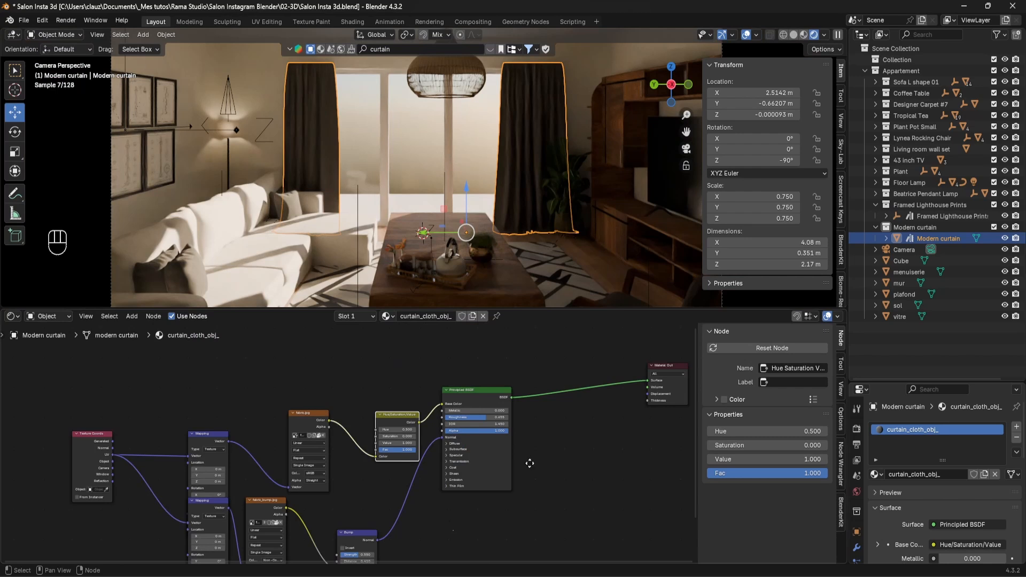
scroll(448, 491, "up", 4)
left_click(541, 483)
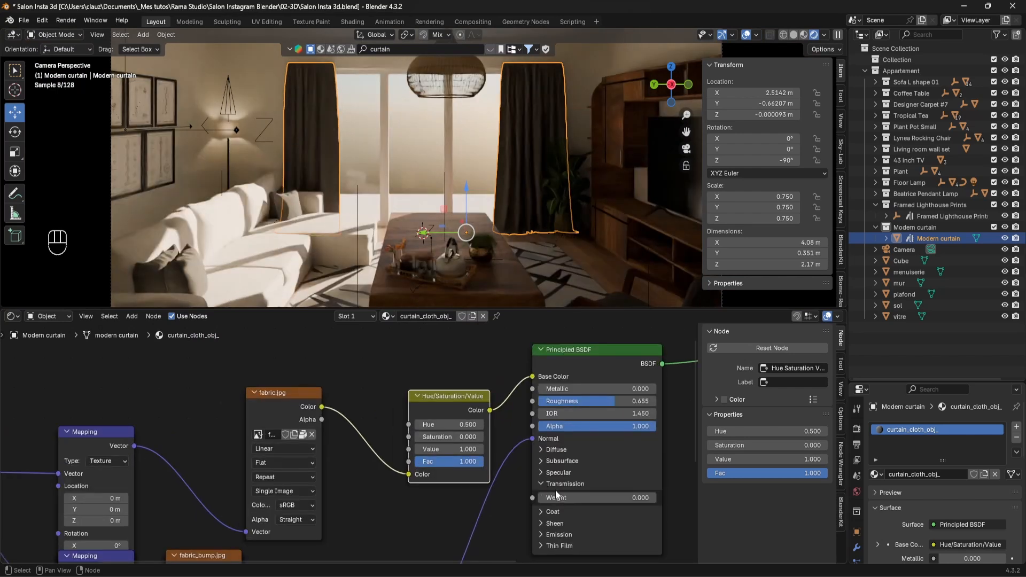
left_click(570, 499)
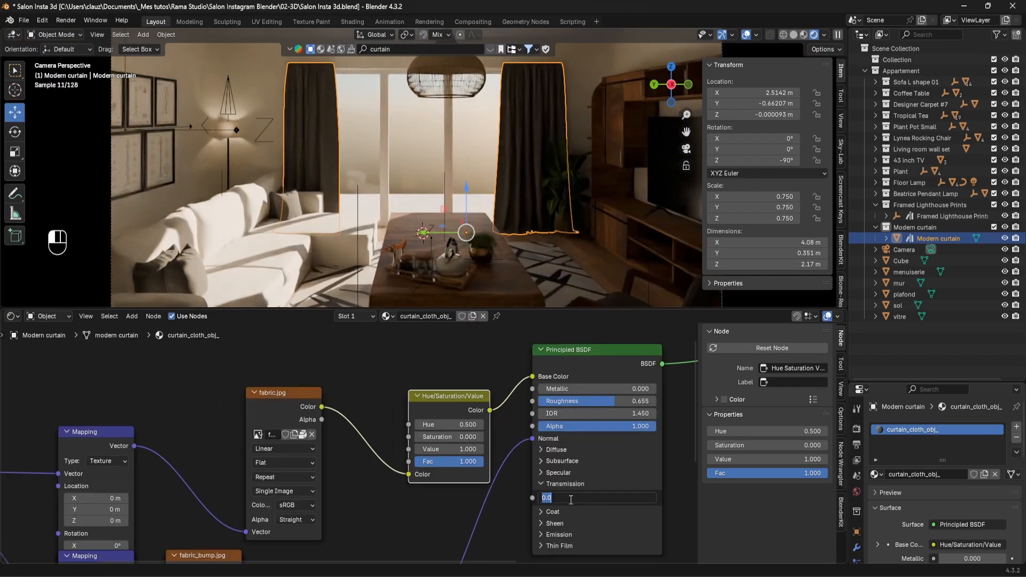
type("1")
key("Return")
right_click(561, 480)
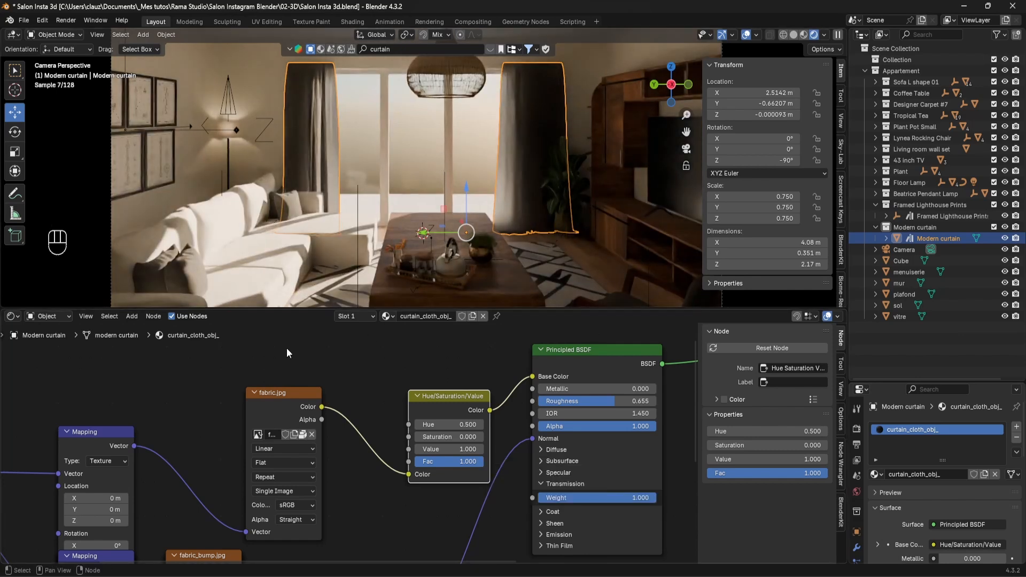
Set the Transmission weight of the curtain material to 0.8
left_click(637, 498)
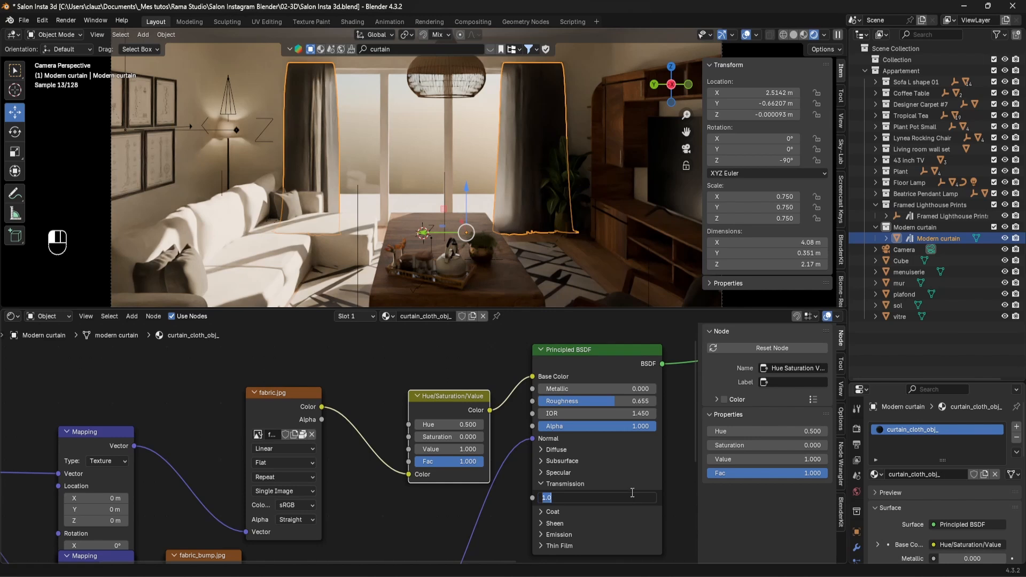
key("BackSpace")
type("0.8")
key("Return")
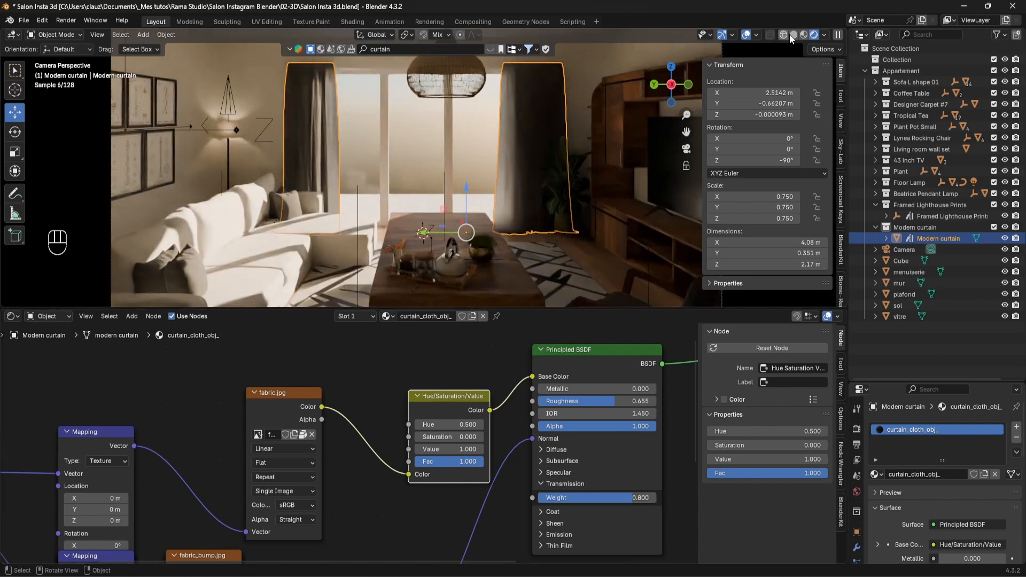
Return the viewport to solid shading with the full camera frame in view and save the file
left_click(794, 34)
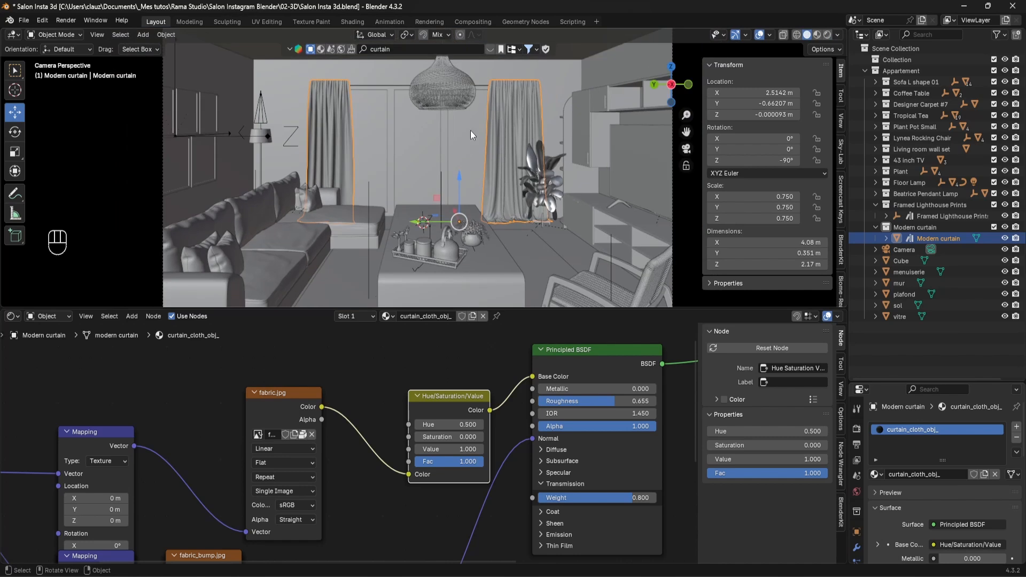
key("Home")
left_click(24, 22)
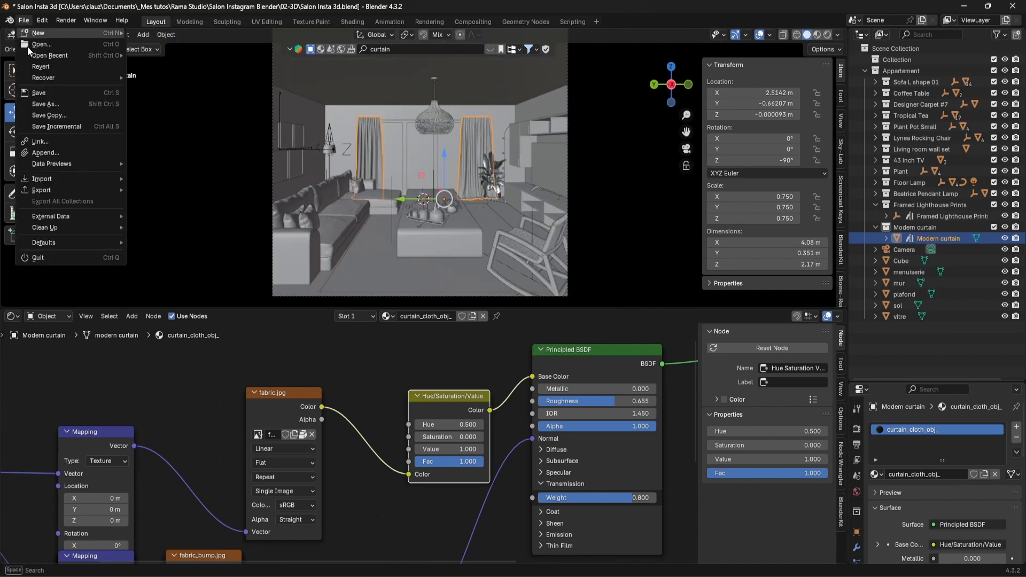
left_click(33, 92)
Preview the curtains in material shading and move the Principled BSDF and output nodes away from the Hue/Saturation/Value node to make room
scroll(313, 345, "down", 2)
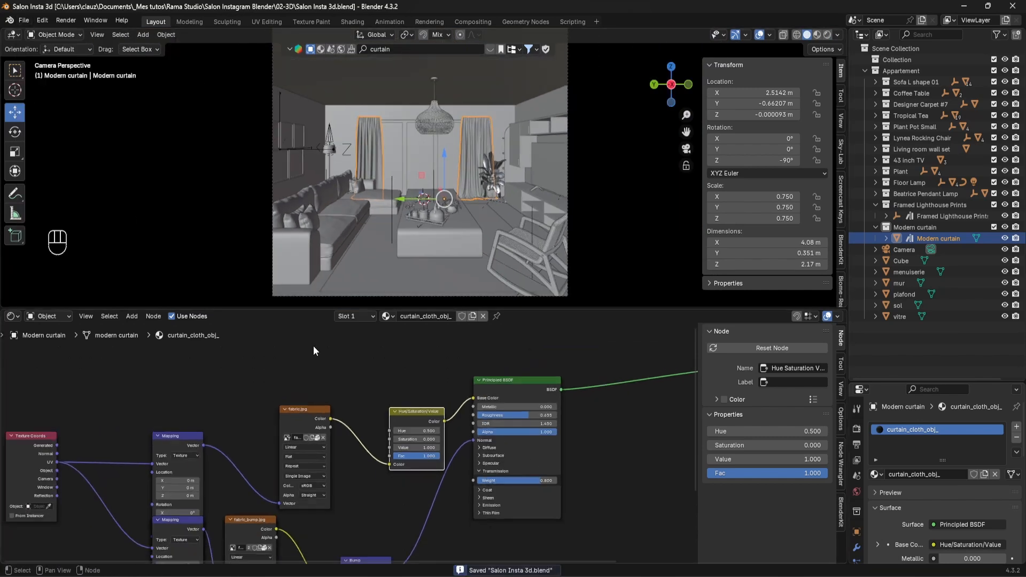
left_click(816, 38)
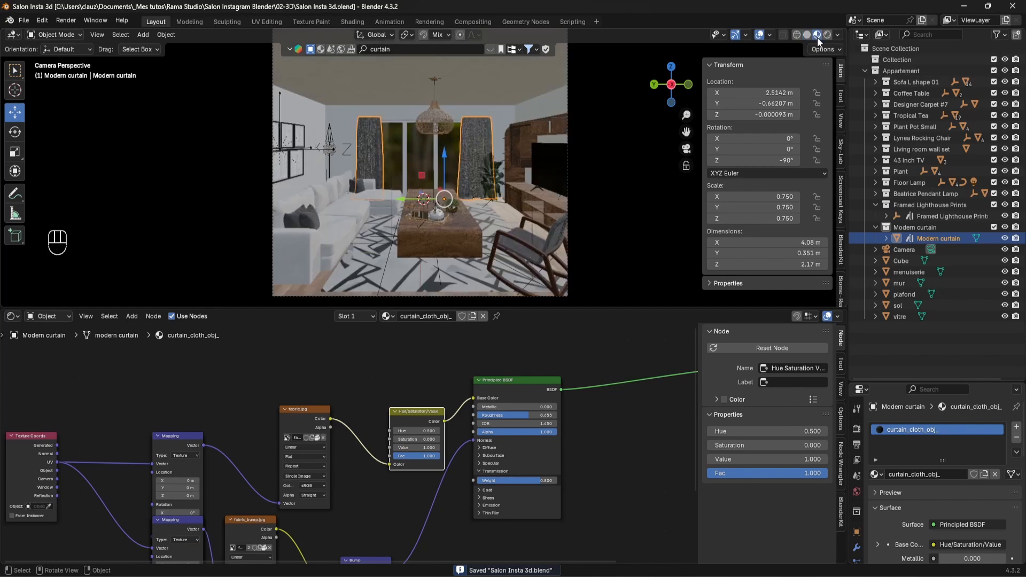
scroll(425, 145, "up", 5)
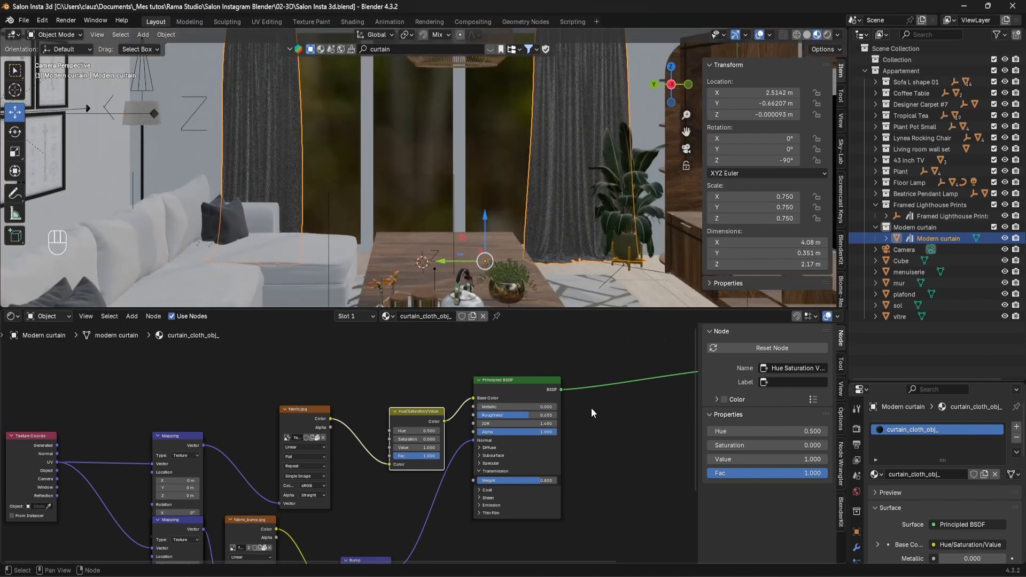
scroll(606, 422, "down", 3)
left_click_drag(649, 509, 434, 369)
left_click_drag(432, 422, 567, 431)
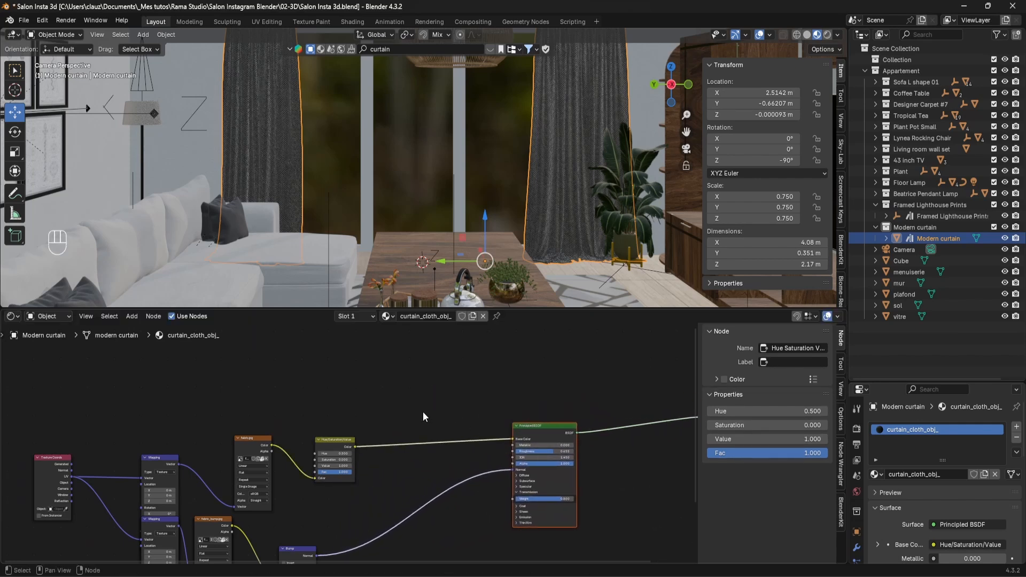
Insert a Color Ramp node between the Hue/Saturation/Value node and the Principled BSDF's Base Color
key("shift+a")
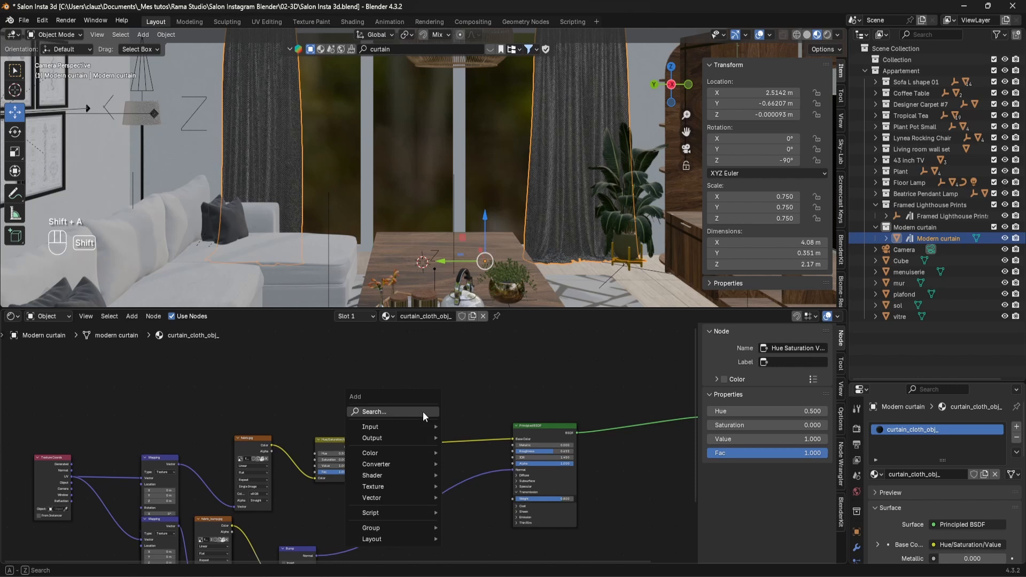
type("ramp")
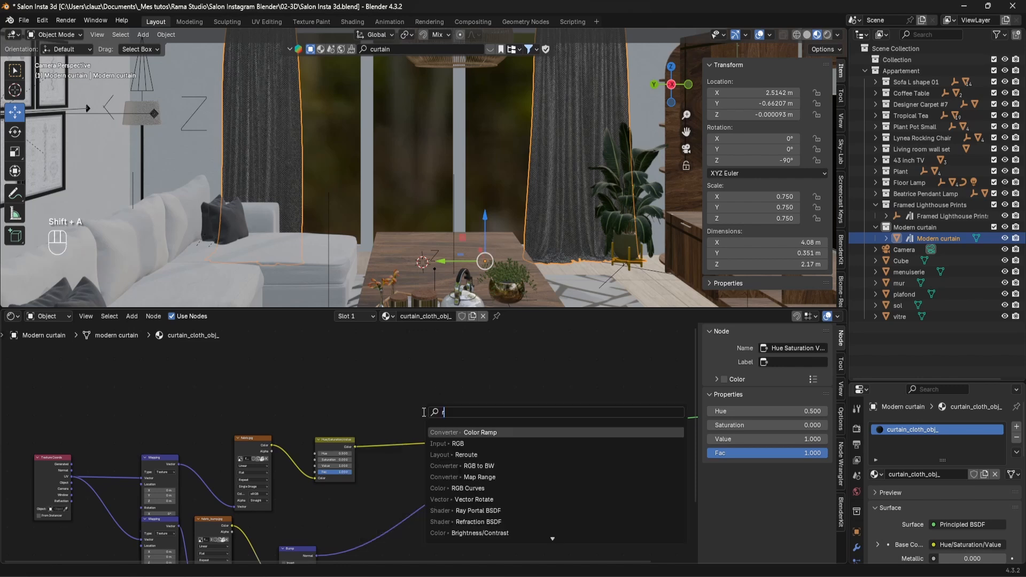
left_click(458, 433)
left_click(405, 417)
scroll(406, 417, "up", 4)
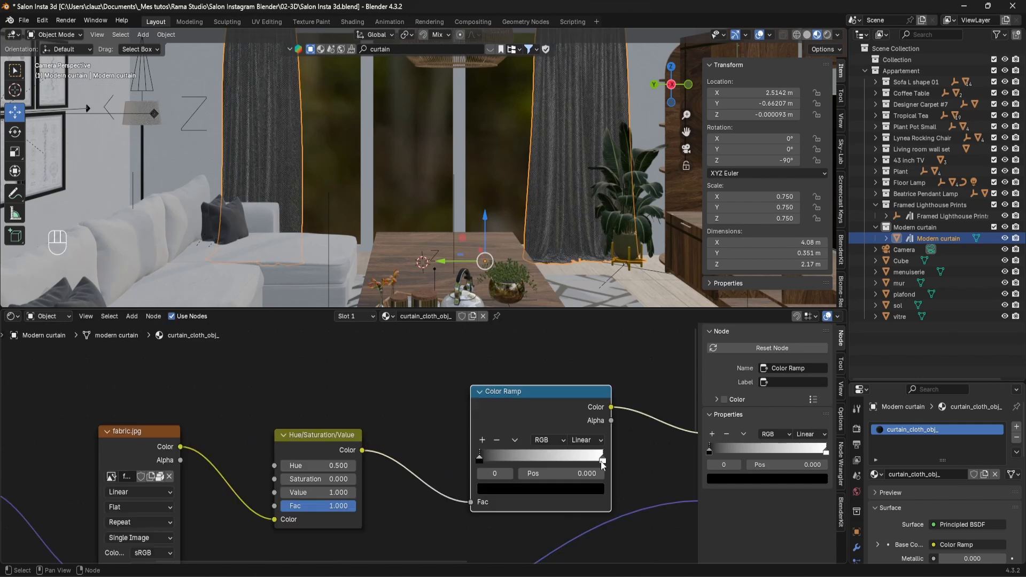
Change the Color Ramp's white end stop to a brown sampled from the wooden coffee table
left_click(603, 460)
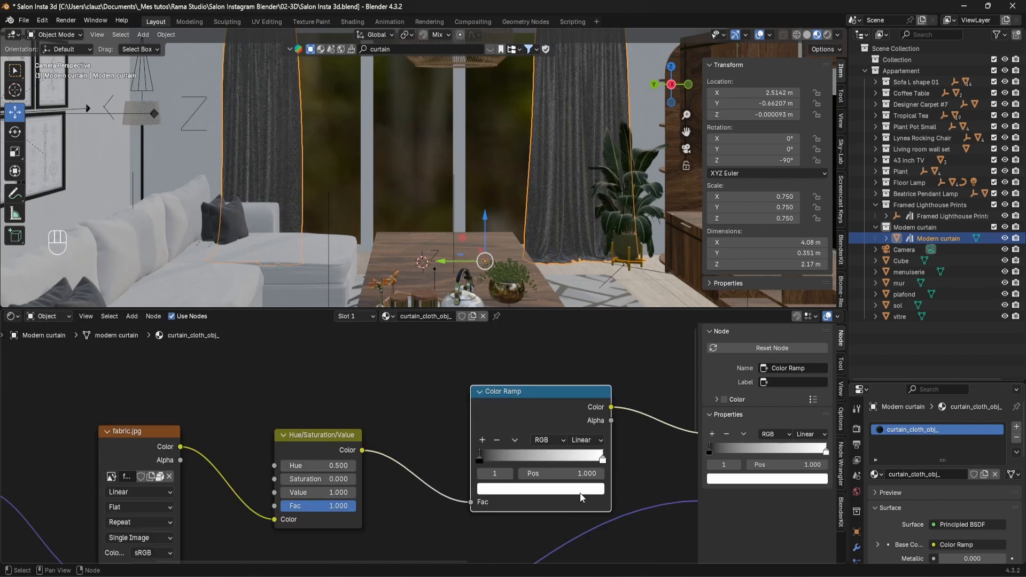
left_click(580, 491)
left_click(582, 471)
left_click(415, 255)
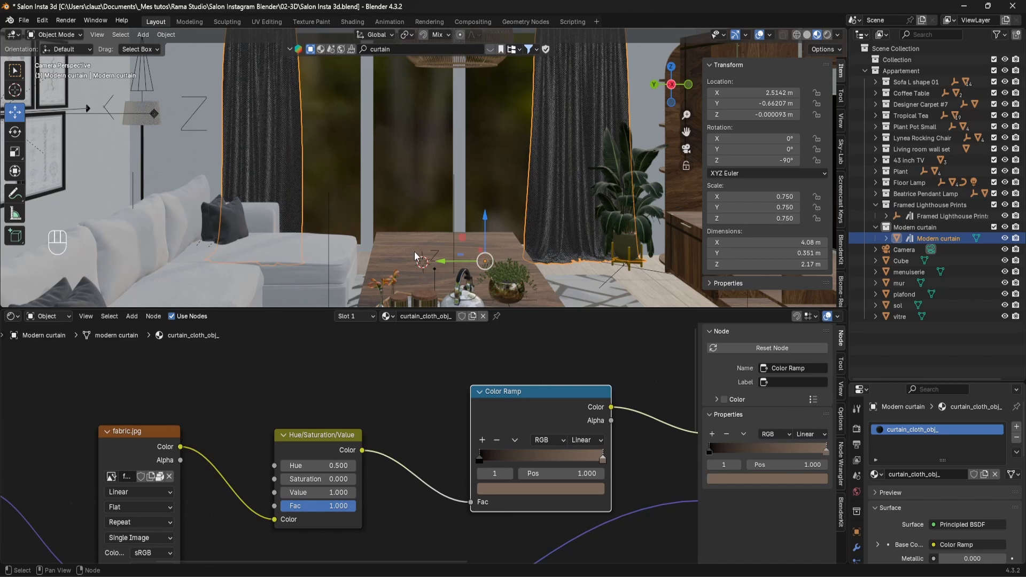
Saturate and darken the ramp's end colour to dark brown #302213FF, and check the curtains in the rendered camera view
left_click(580, 488)
left_click_drag(579, 428, 612, 428)
left_click_drag(584, 340, 583, 366)
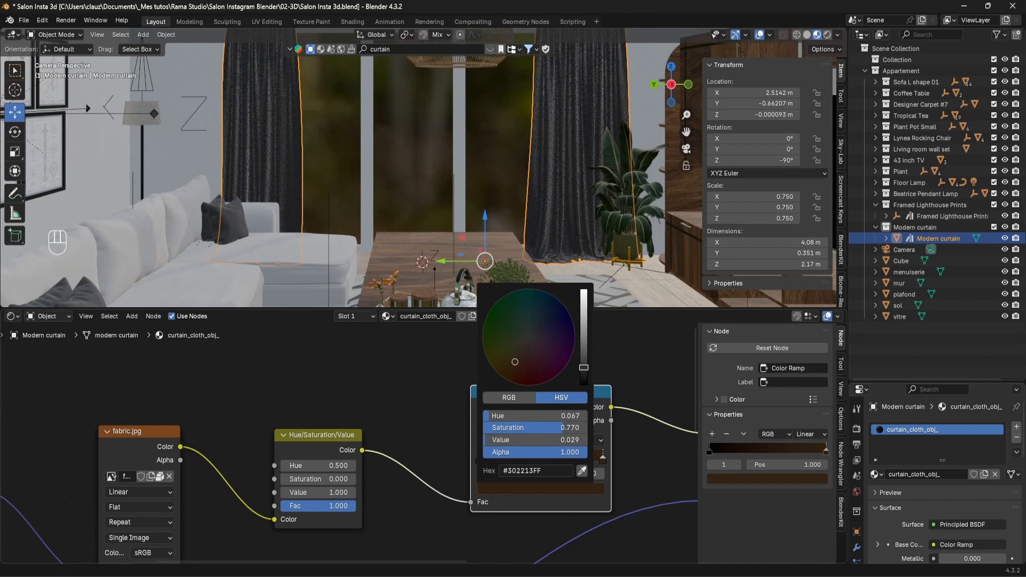
left_click(827, 35)
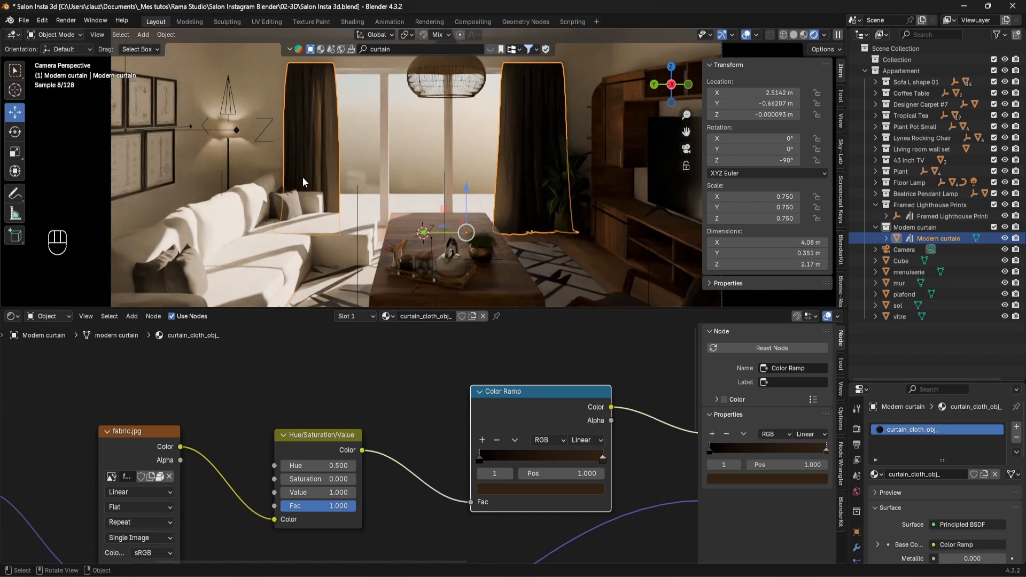
key("Home")
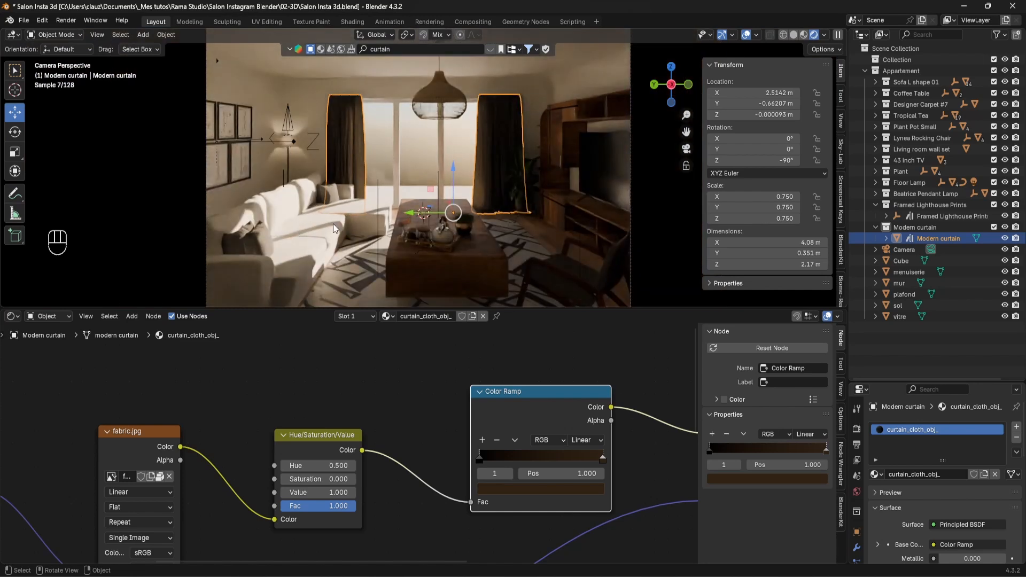
Select the sofa's front cushion and insert a Color Ramp node between the Mix node and the Principled BSDF's Base Color in the Sofa_02 material
left_click(262, 247)
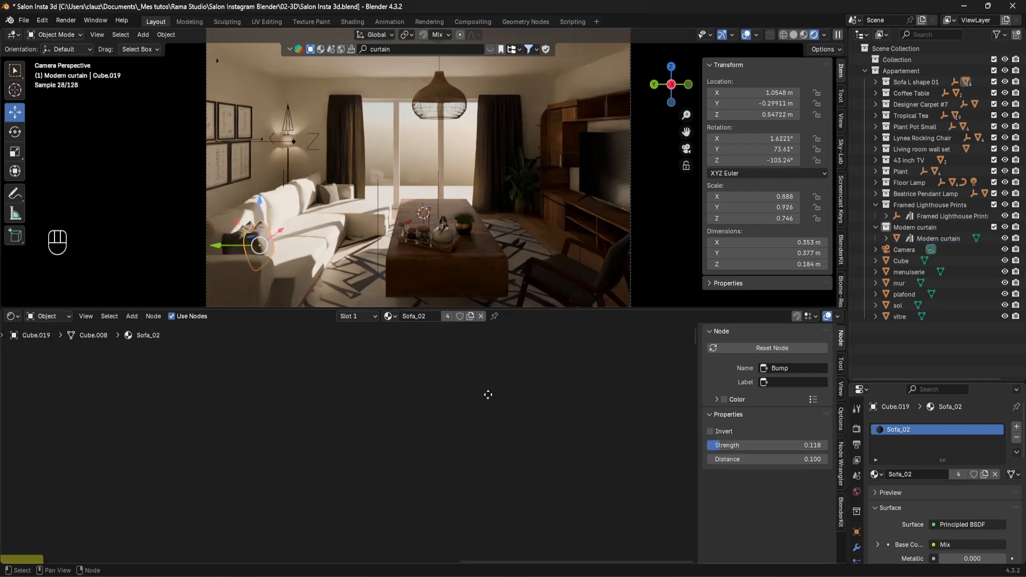
scroll(401, 408, "down", 2)
scroll(401, 412, "down", 4)
middle_click_drag(403, 430, 538, 374)
scroll(368, 466, "up", 6)
scroll(369, 469, "up", 7)
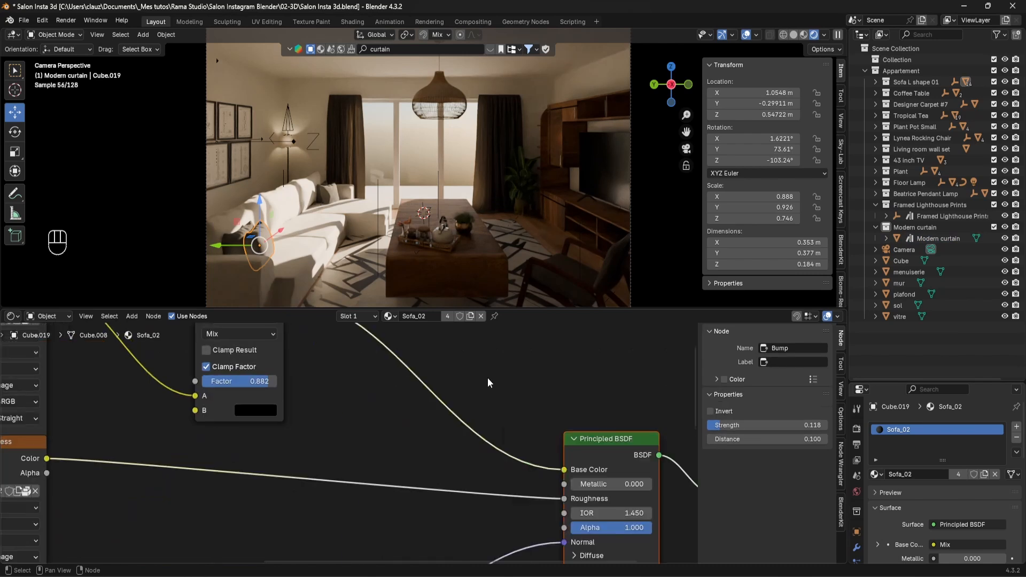
left_click(496, 372)
key("shift+a")
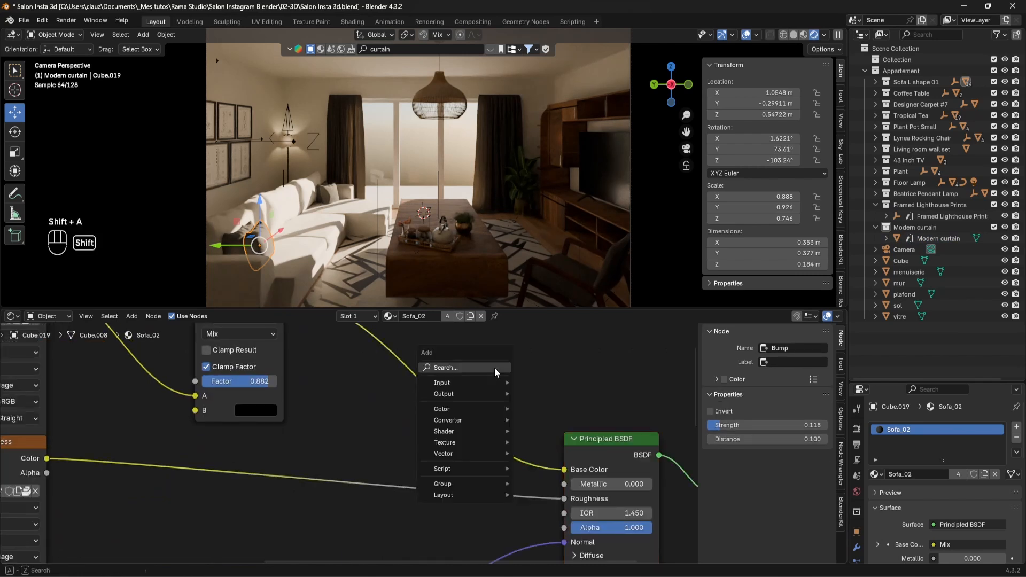
type("ramp")
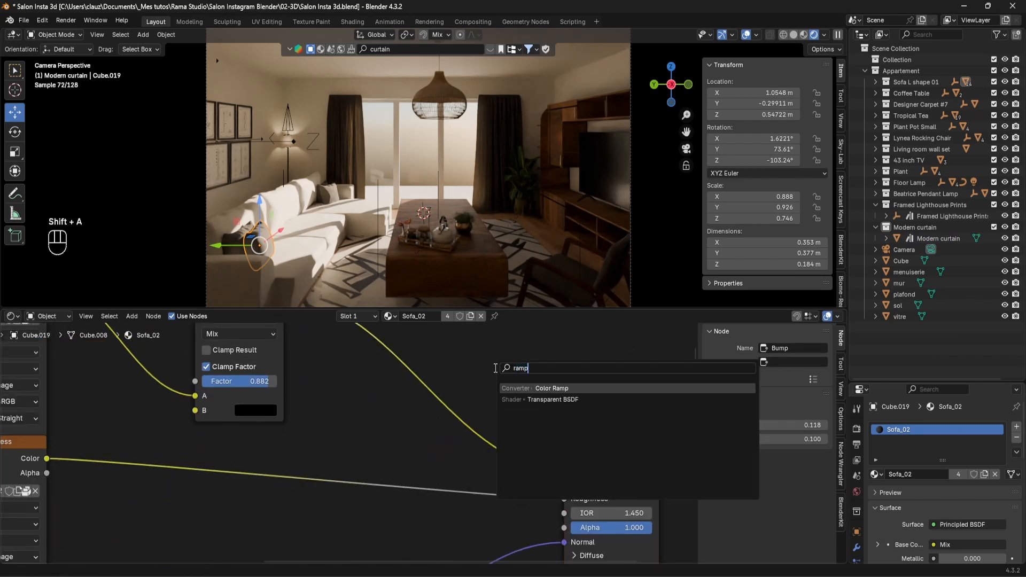
left_click(543, 389)
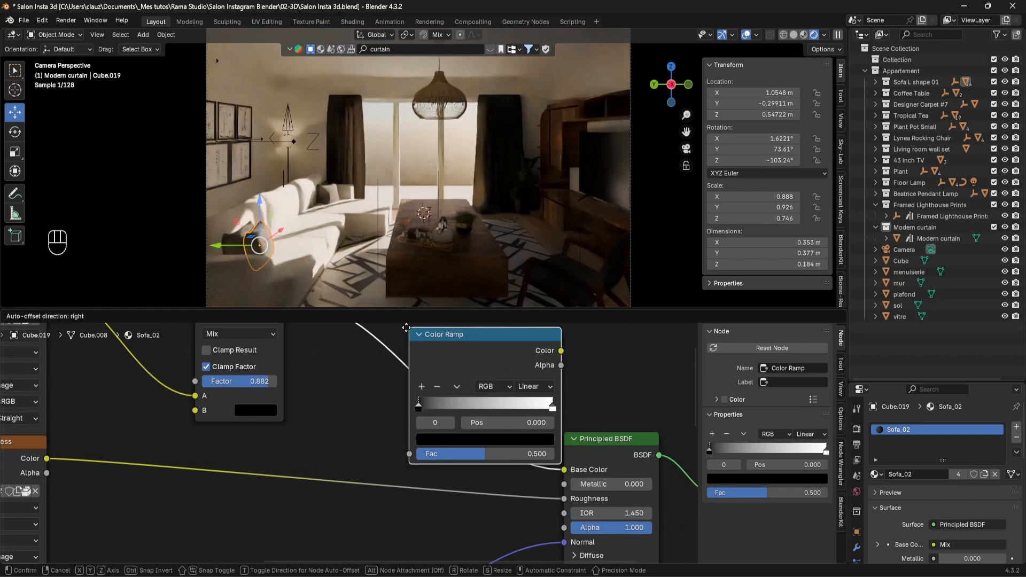
left_click(342, 422)
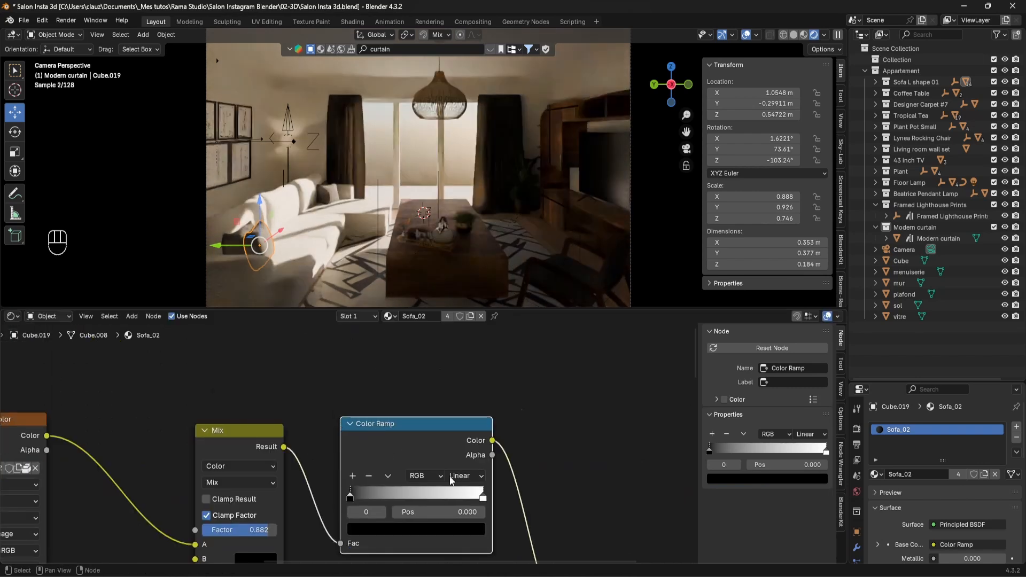
Change the Color Ramp's white end stop to a brown sampled from the coffee table, darkened and more saturated to #3D2B1DFF
left_click(483, 498)
middle_click_drag(465, 539, 484, 501)
left_click(483, 490)
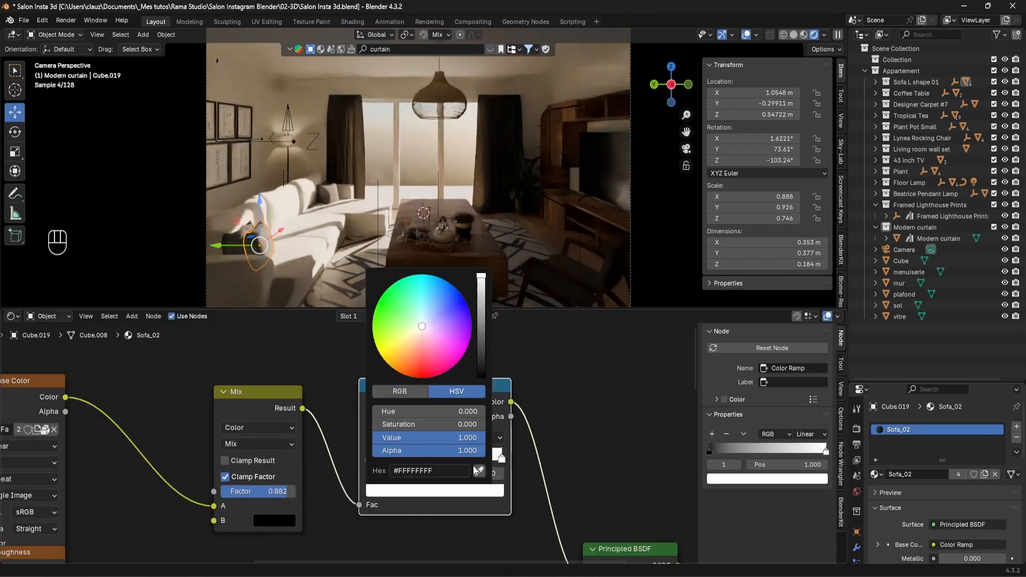
left_click(488, 408)
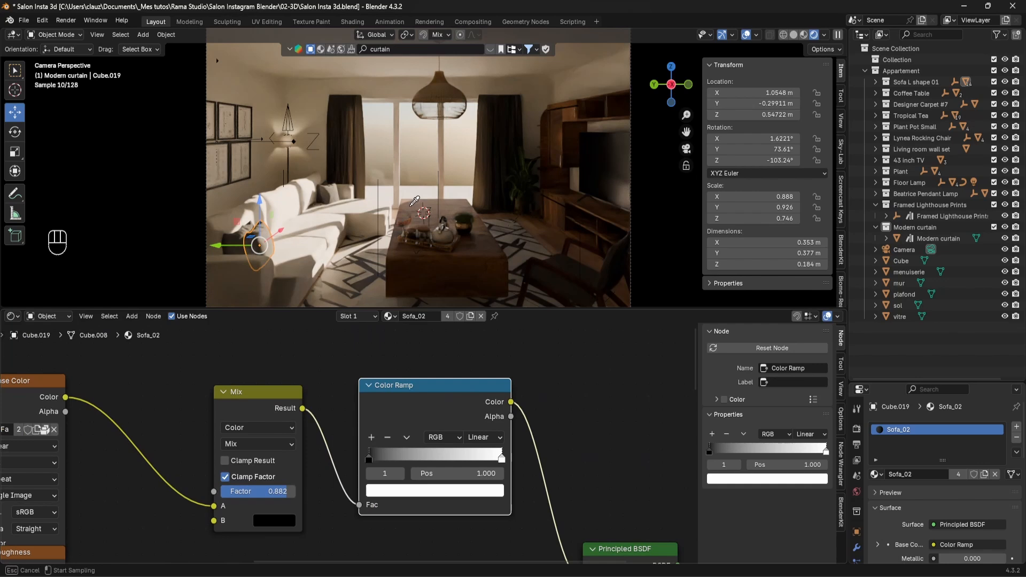
left_click(414, 202)
left_click(463, 490)
left_click_drag(480, 332, 480, 353)
left_click_drag(449, 426, 456, 428)
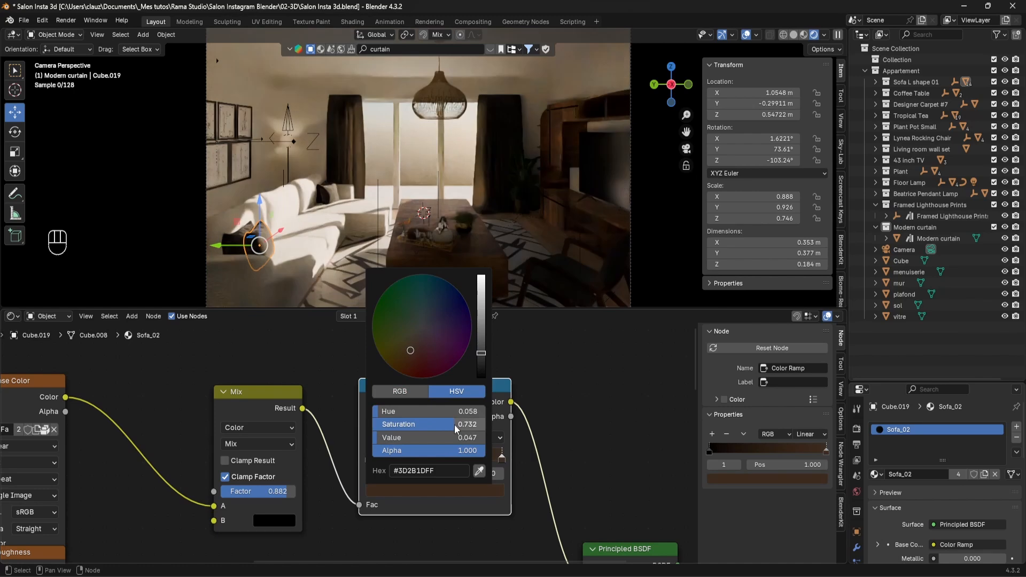
Compare the rendered camera view with the reference image salon rgb 01 photpea postprod.jpg
scroll(402, 108, "down", 1)
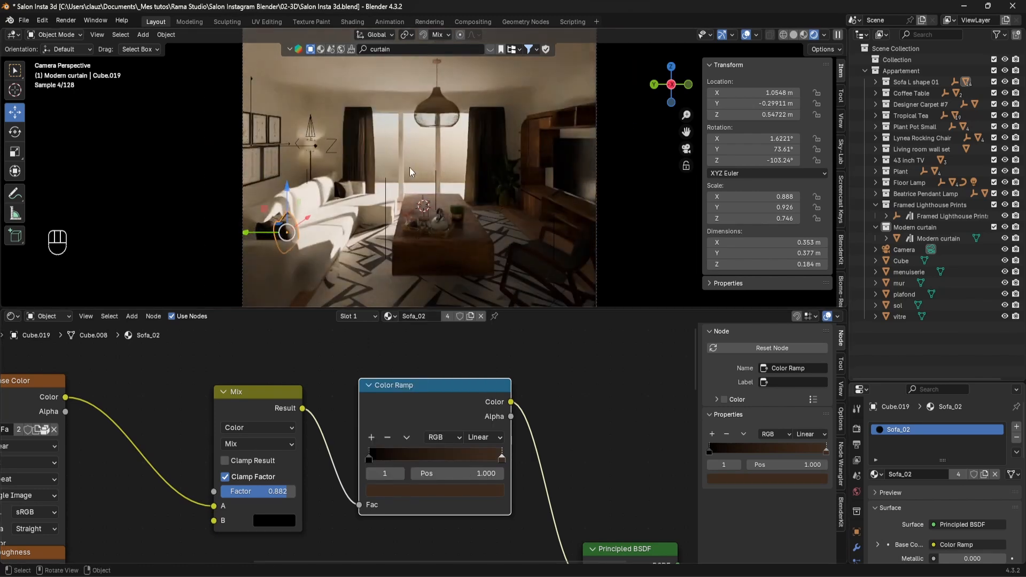
key("alt+Tab")
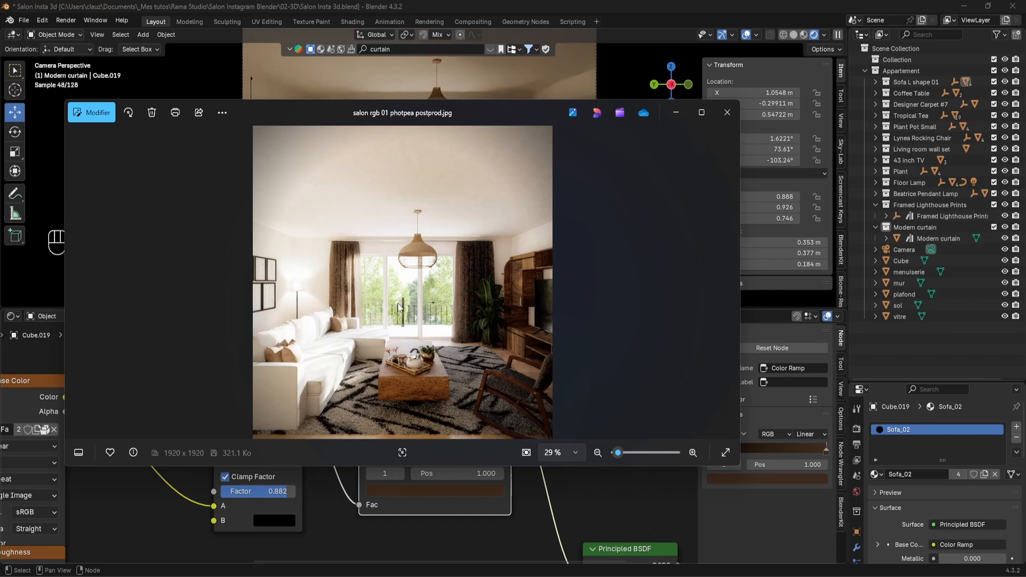
left_click(676, 113)
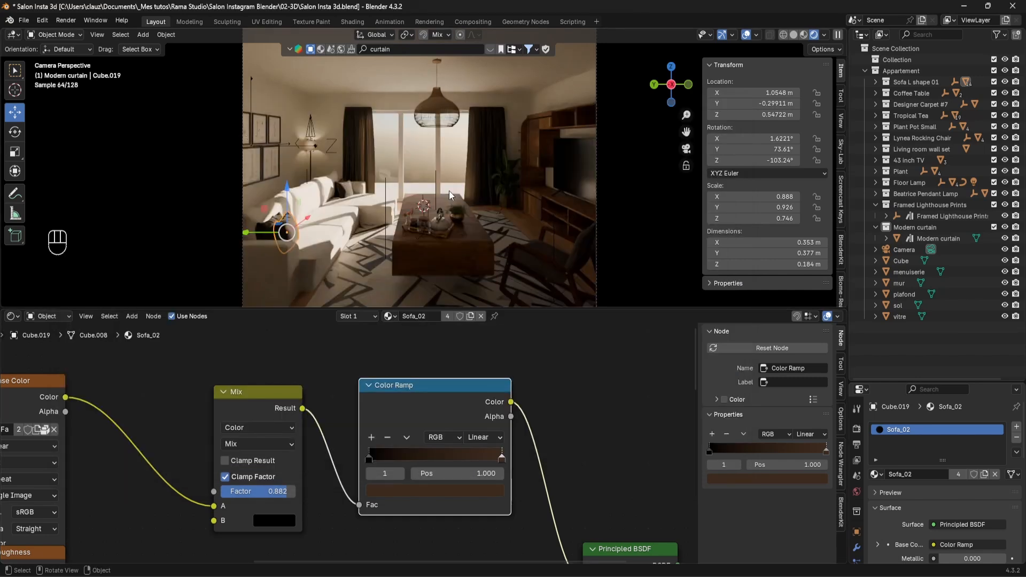
Display the room in solid shading in an enlarged 3D viewport and hide the plafond object
left_click(795, 35)
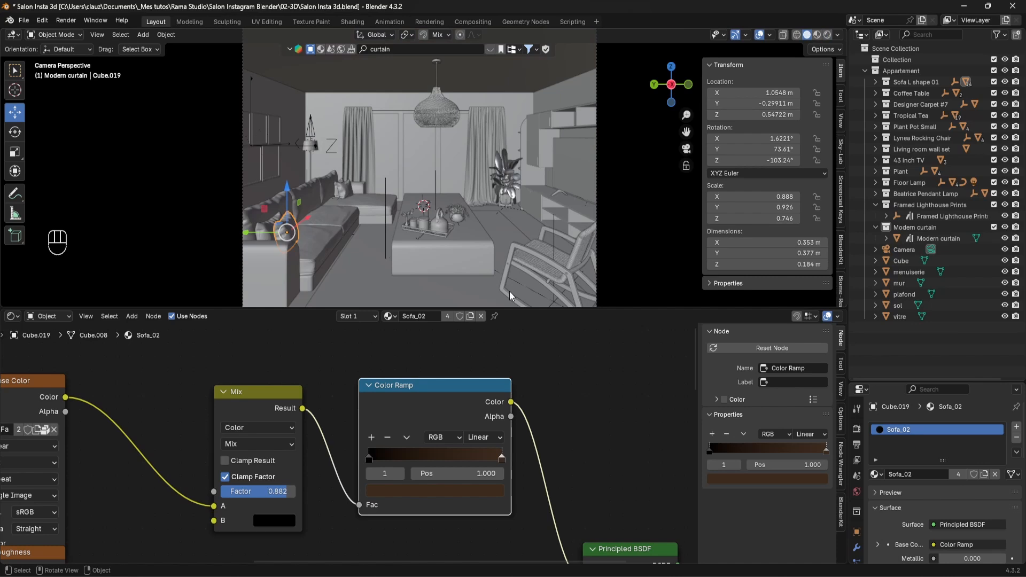
left_click_drag(508, 308, 481, 482)
left_click(1004, 294)
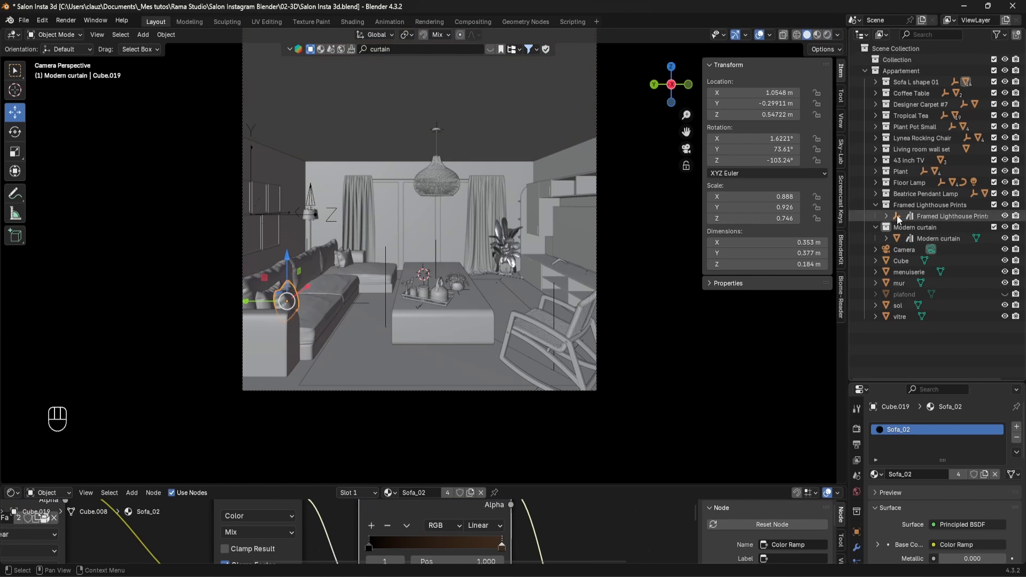
In the Appartement collection, draw a horizontal cylinder about 0.05 m in diameter and 1.66 m long from the side wall beside the window
left_click(901, 70)
middle_click_drag(537, 196, 78, 274)
left_click(15, 235)
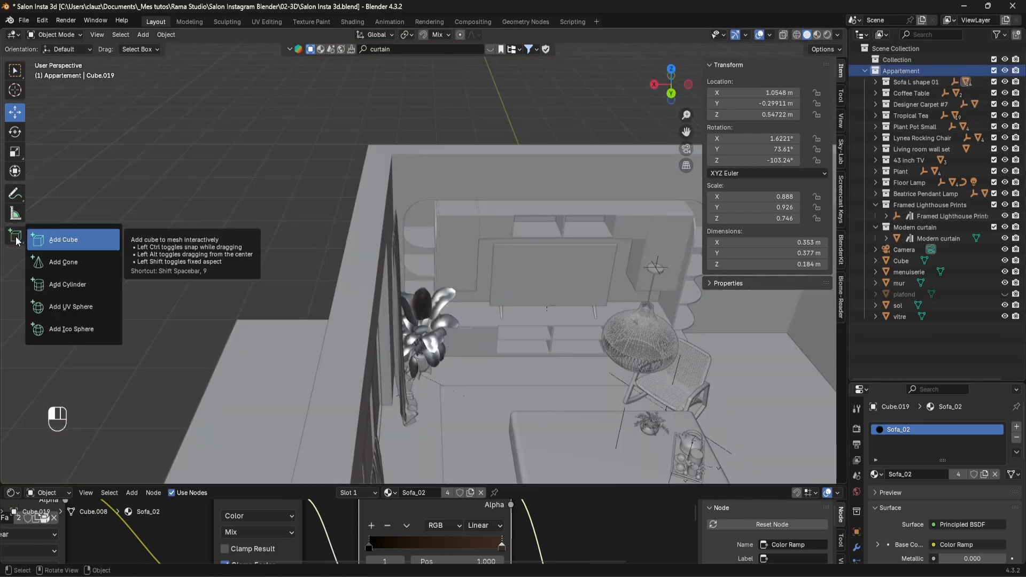
left_click(64, 284)
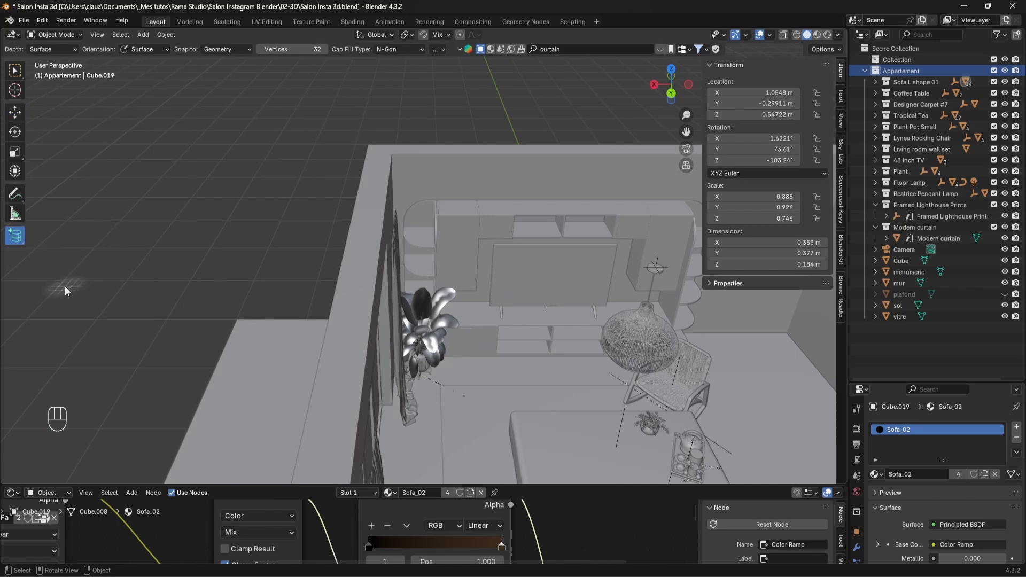
scroll(448, 213, "up", 5)
scroll(446, 212, "up", 3)
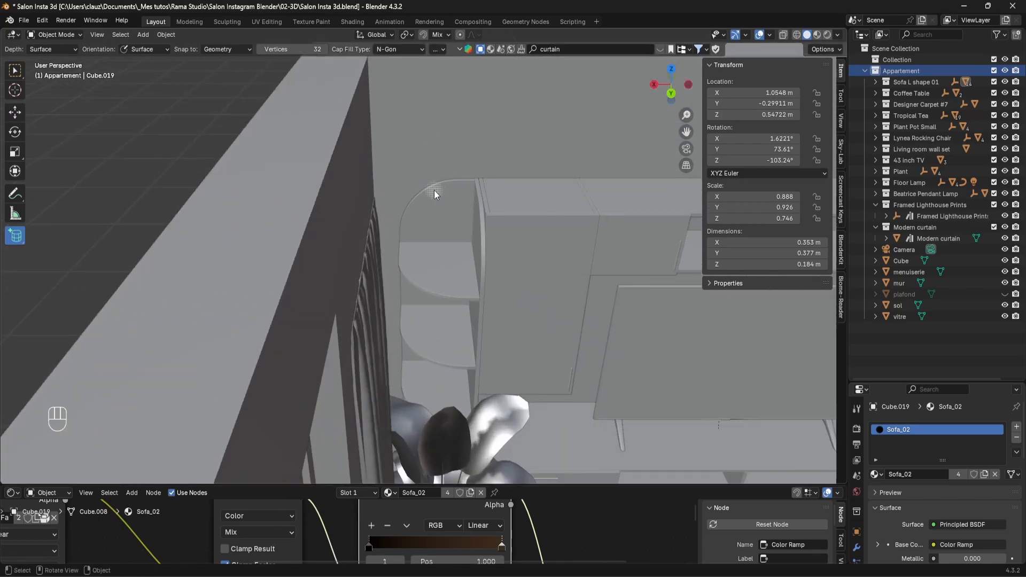
left_click_drag(398, 120, 406, 129, "shift")
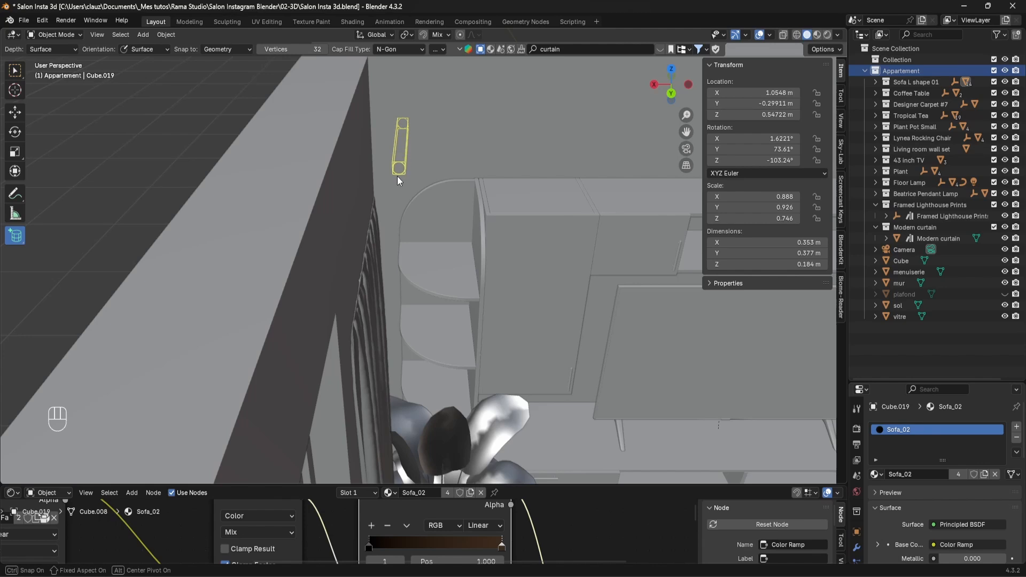
left_click(330, 357)
scroll(450, 338, "down", 6)
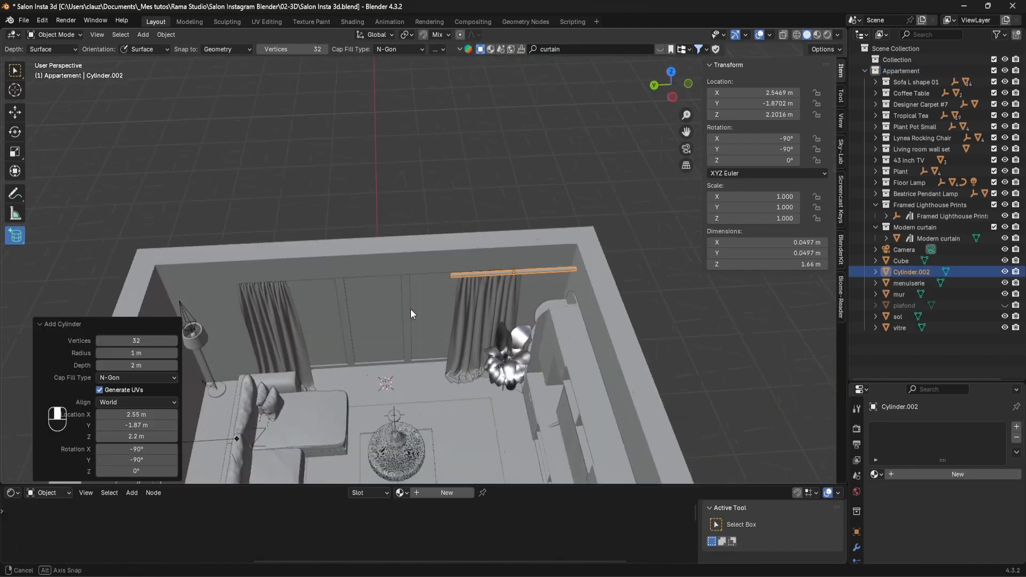
Centre the cylinder above the window along Y and stretch it to about 3.81 m so it spans both curtains as a rod
middle_click_drag(411, 309, 415, 297)
left_click(15, 113)
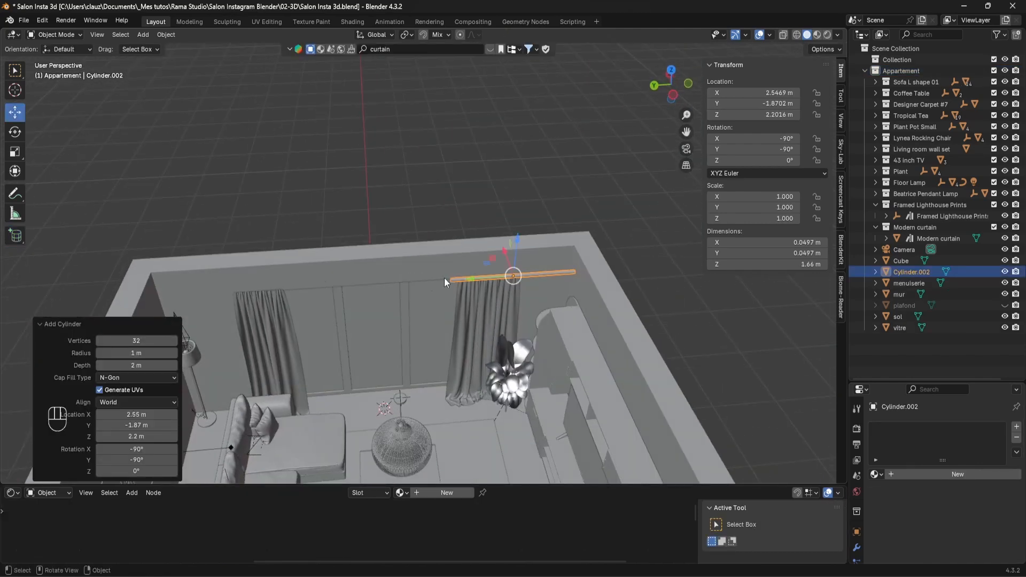
left_click_drag(480, 278, 346, 291)
middle_click_drag(347, 291, 427, 267)
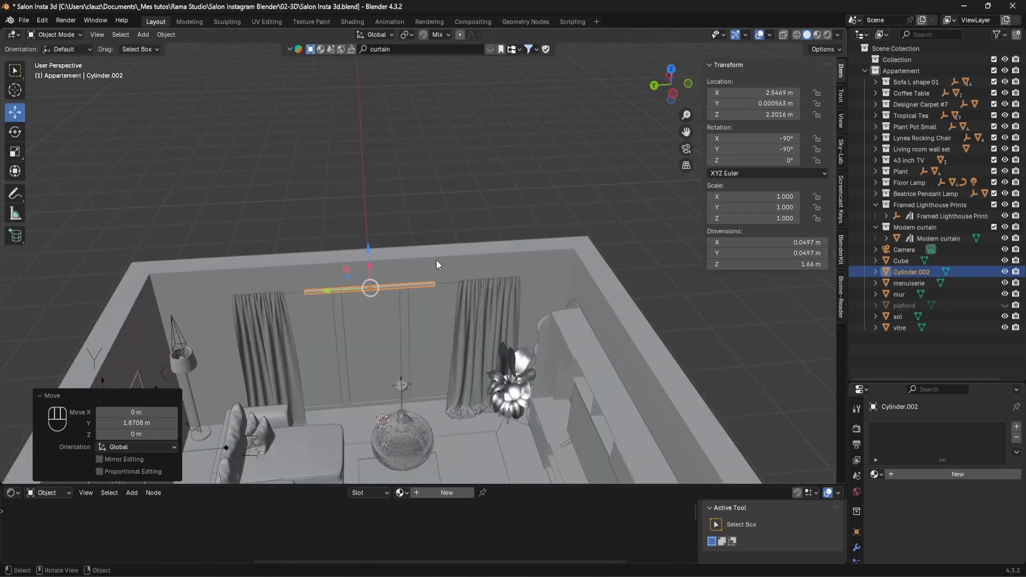
key("s")
key("y")
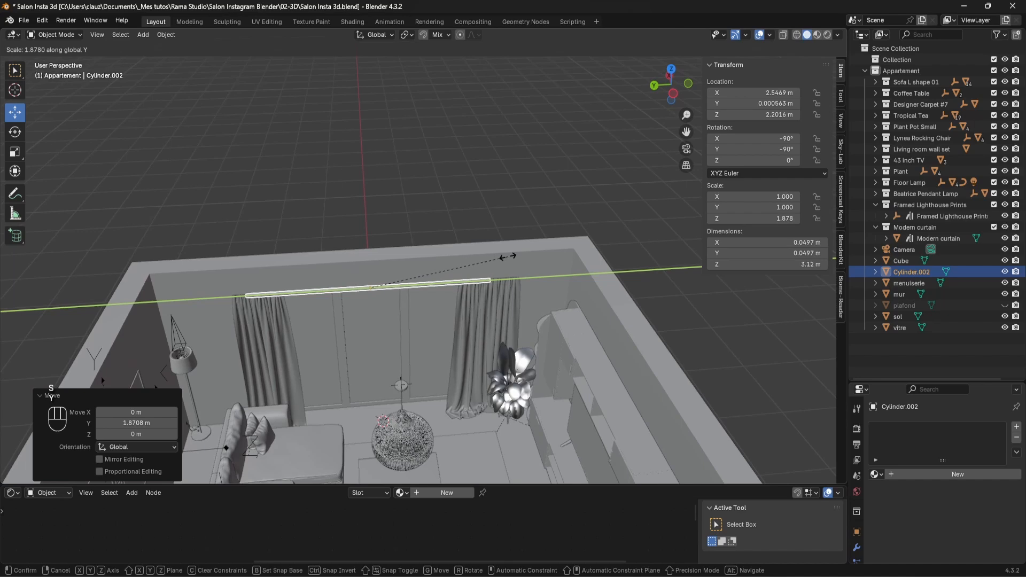
left_click(532, 252)
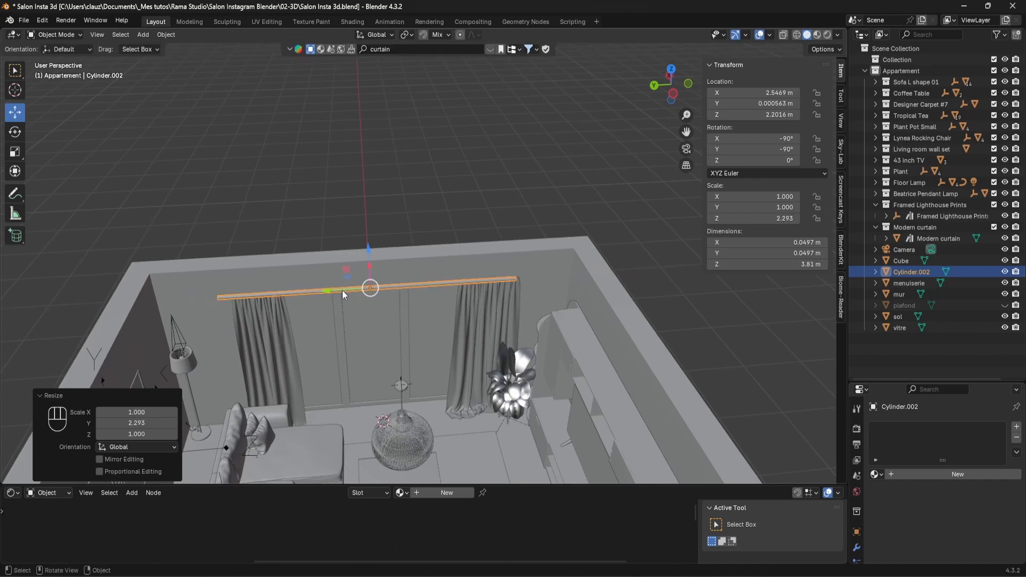
left_click_drag(342, 291, 351, 290)
Apply Shade Auto Smooth to the curtain rod with a 30° angle
key("KP_Decimal")
scroll(335, 300, "up", 5)
middle_click_drag(333, 298, 436, 263)
right_click(436, 263)
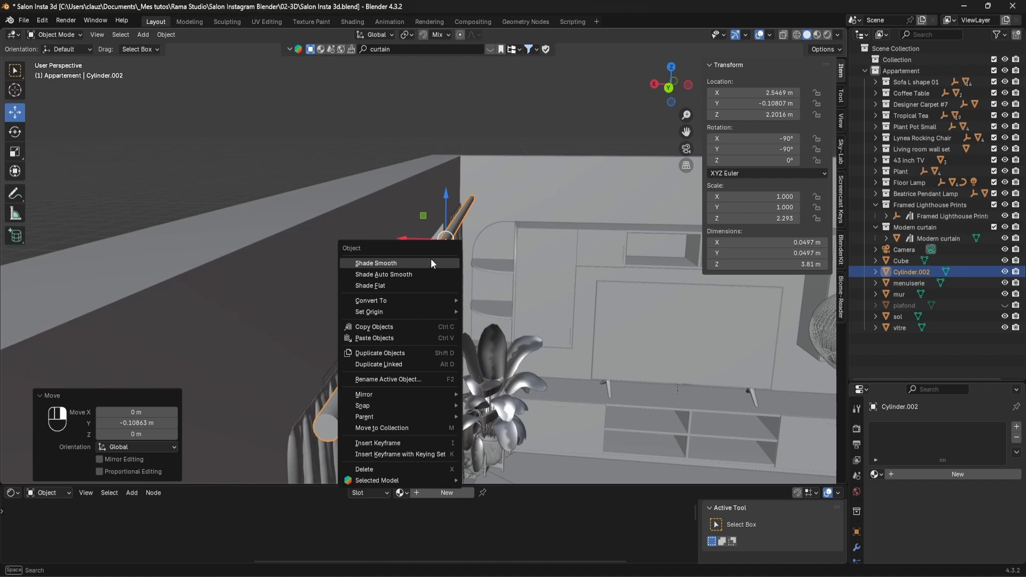
left_click(422, 263)
right_click(393, 322)
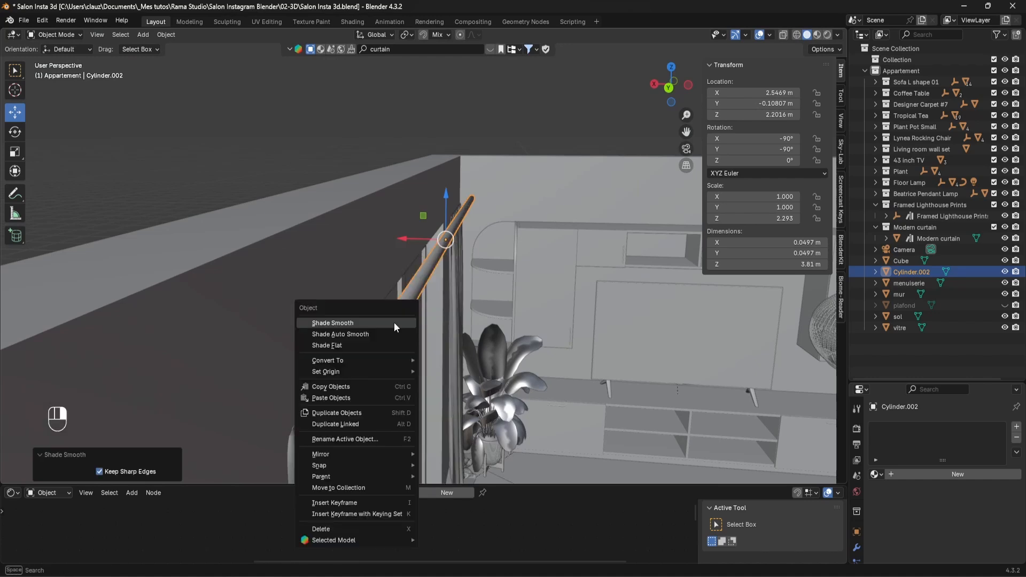
left_click(369, 335)
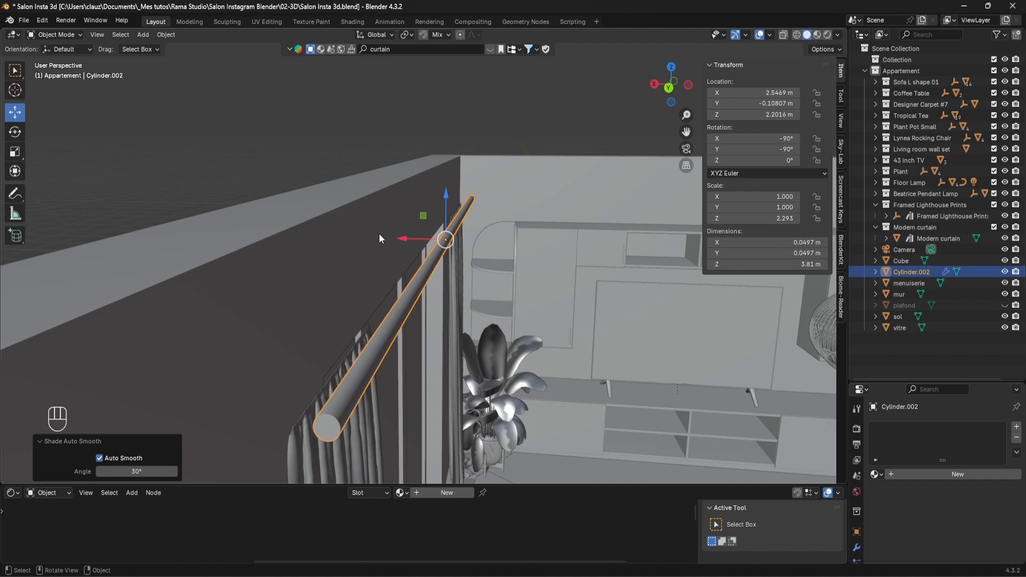
Move the curtain rod about 0.067 m along X so it sits directly over the curtain tops
key("g")
key("x")
left_click(442, 249)
middle_click_drag(441, 249, 464, 251)
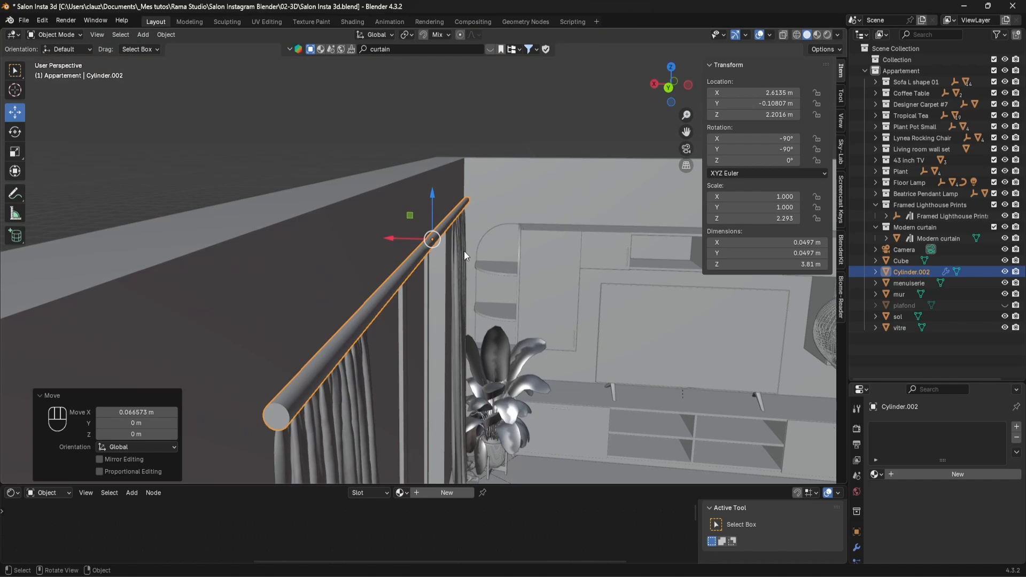
In Edit Mode, thin the rod to about 0.023 m in diameter while keeping its Y length, and return to the object in camera view
key("Tab")
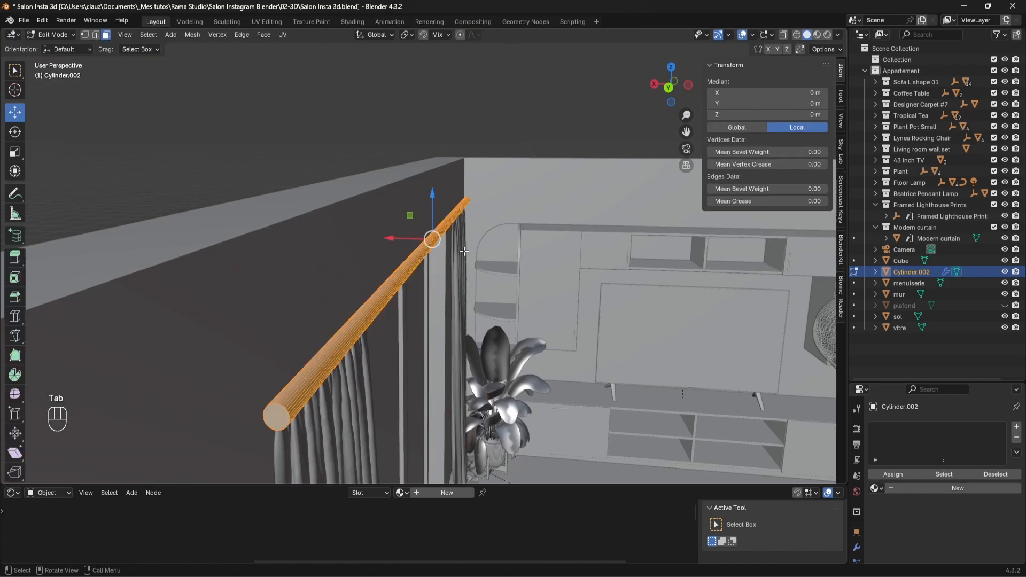
key("s")
key("shift+y")
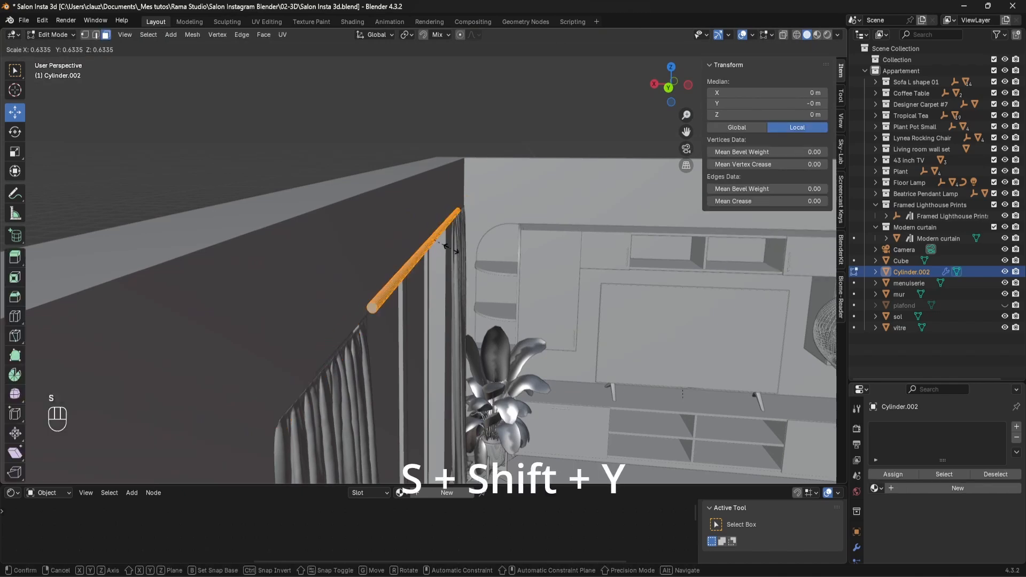
key("shift+y")
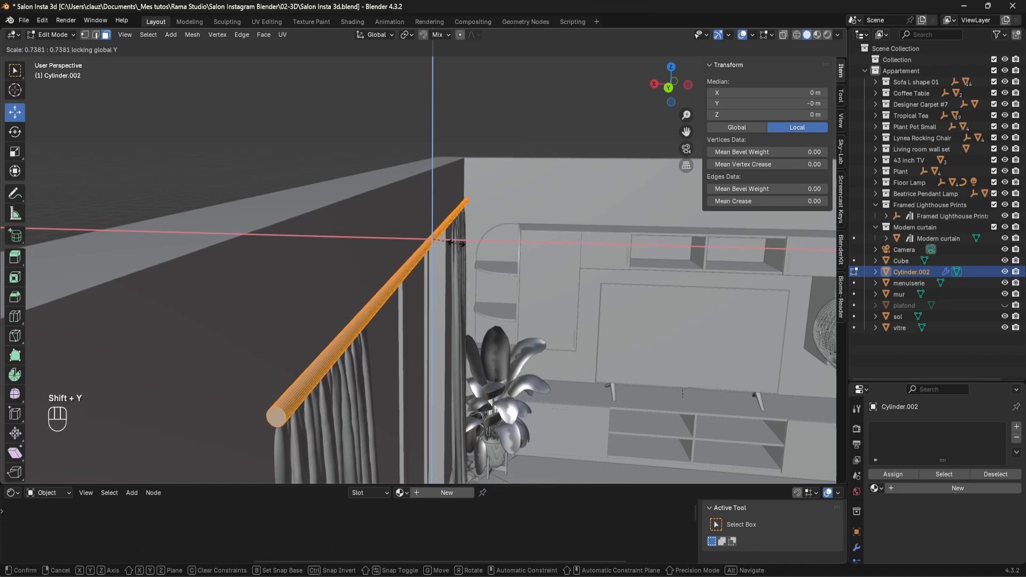
left_click(447, 243)
middle_click_drag(447, 243, 350, 235)
key("Tab")
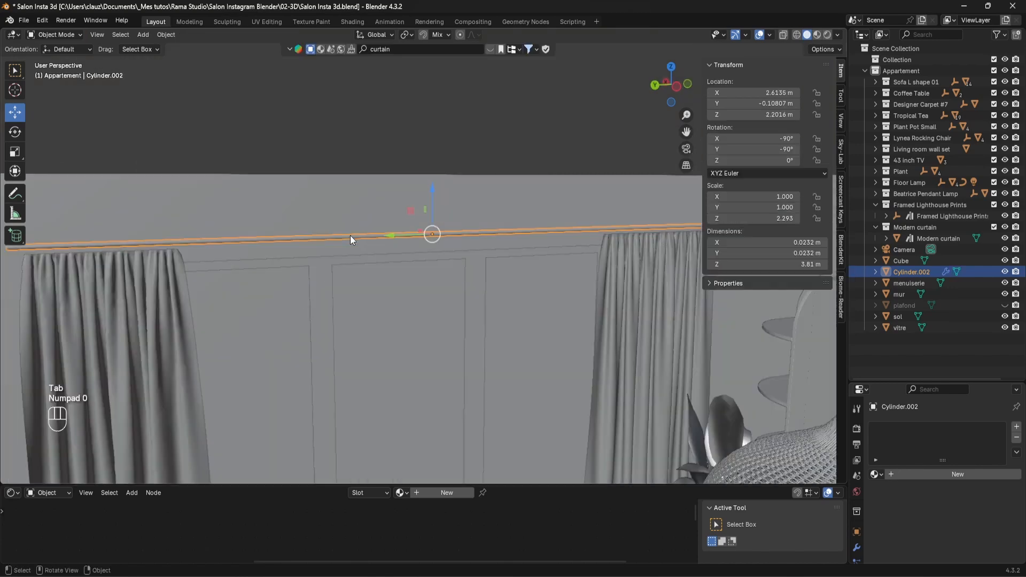
key("KP_0")
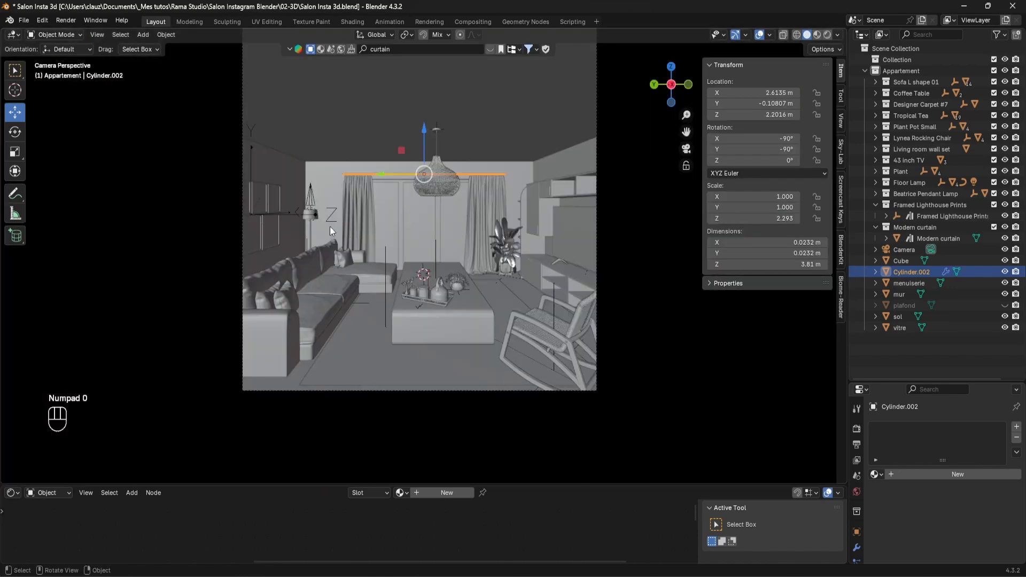
Assign the existing "metal" material to the curtain rod and save the file
left_click(935, 472)
left_click(882, 474)
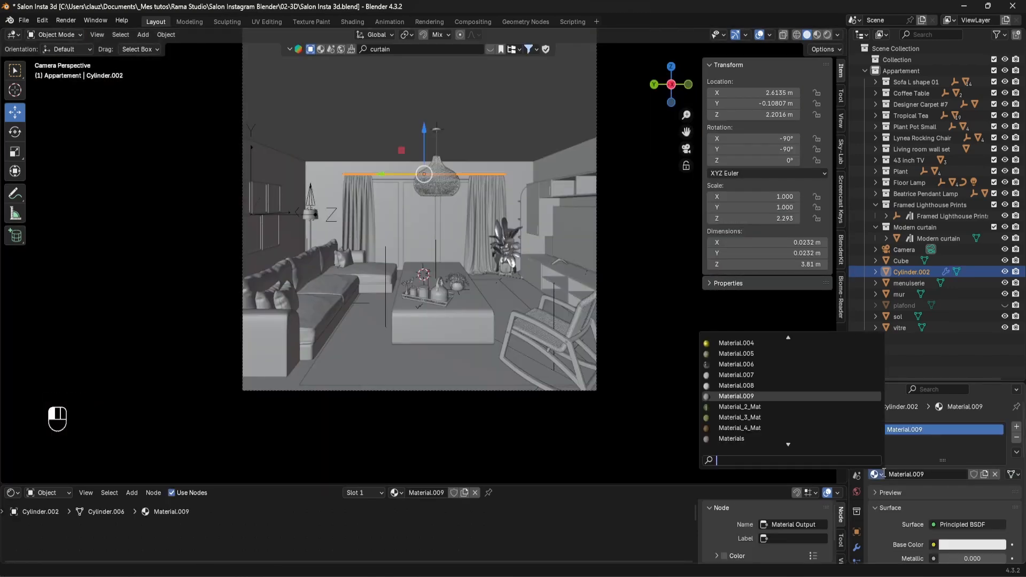
type("met")
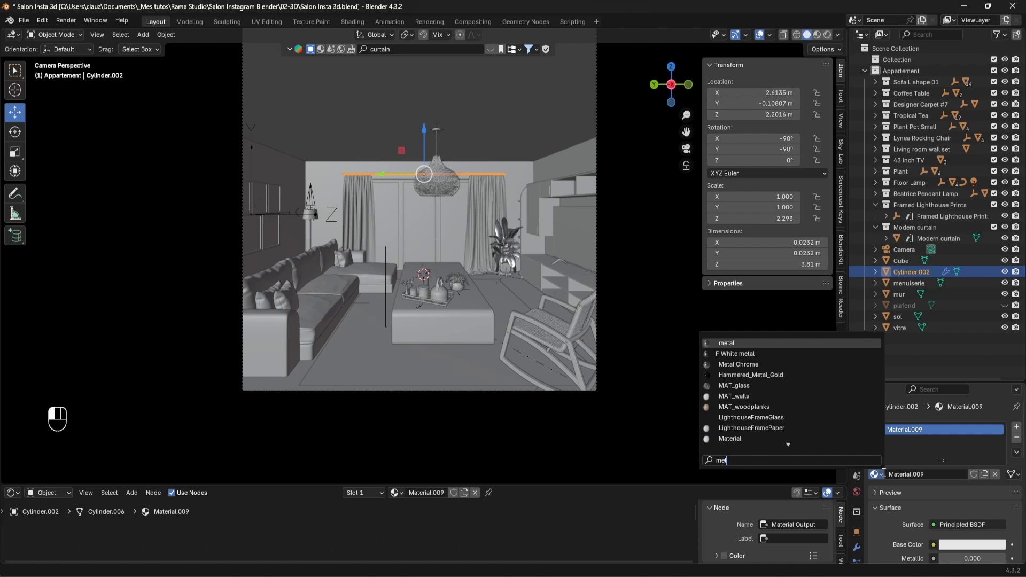
key("Return")
key("ctrl+s")
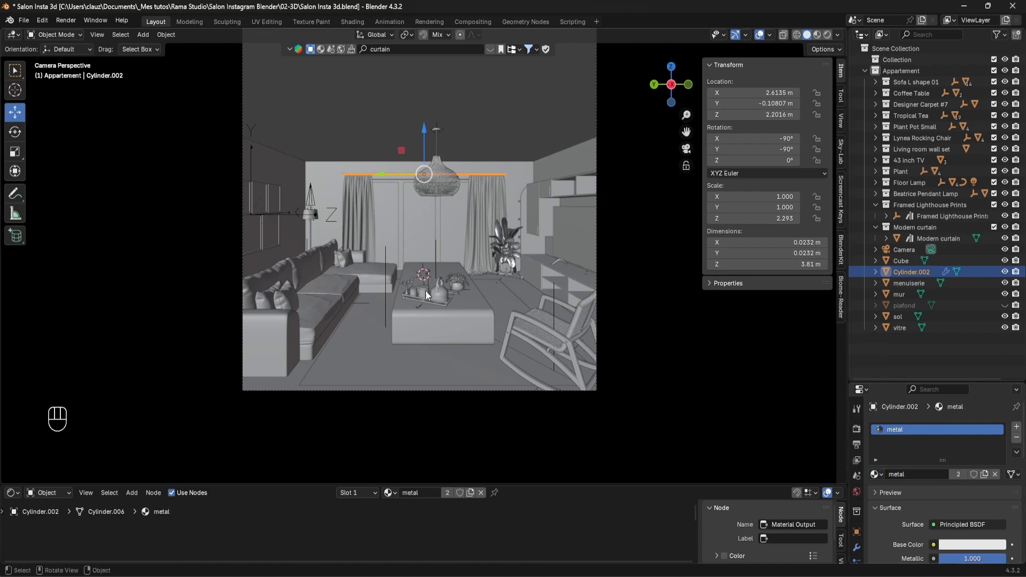
Check the reference image, then place the 3D cursor on the balcony slab outside the window
key("alt+Tab")
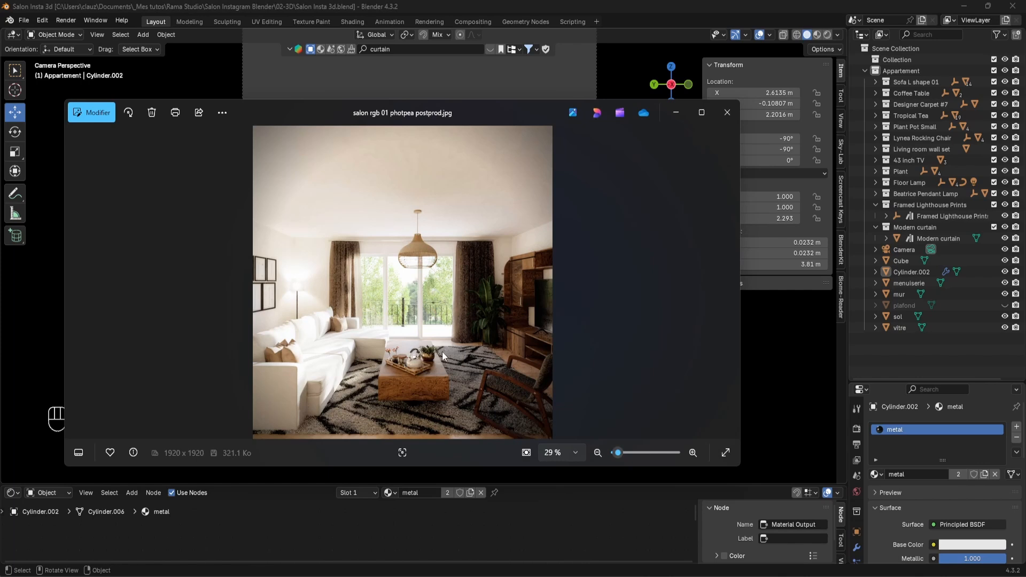
left_click(677, 116)
middle_click_drag(353, 225, 580, 257)
right_click(456, 293, "shift")
Search the asset library for "fence" and add the Cast Iron Fencing model on the balcony
left_click(408, 50)
key("ctrl+BackSpace")
type("fence")
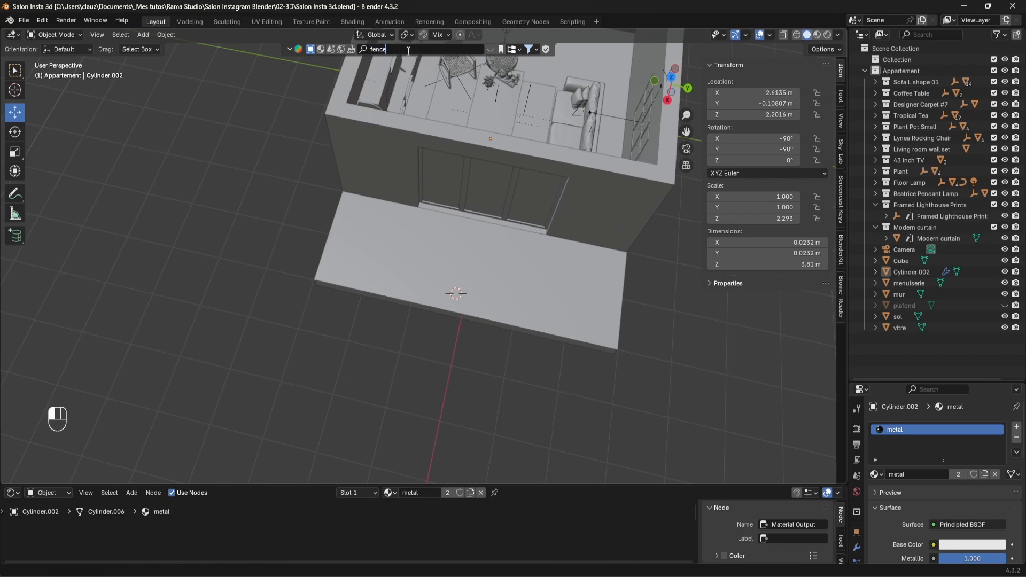
key("Return")
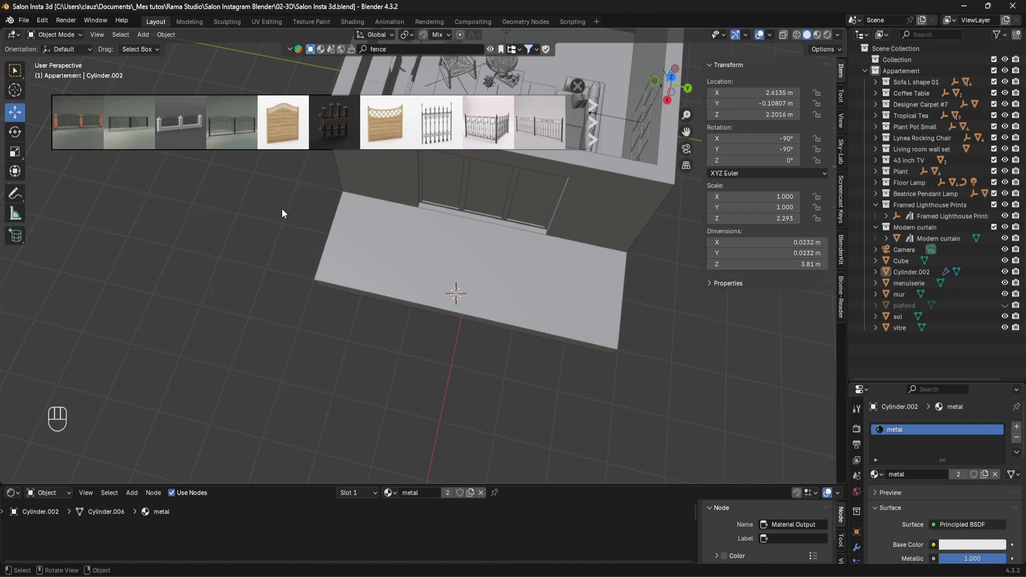
left_click(538, 131)
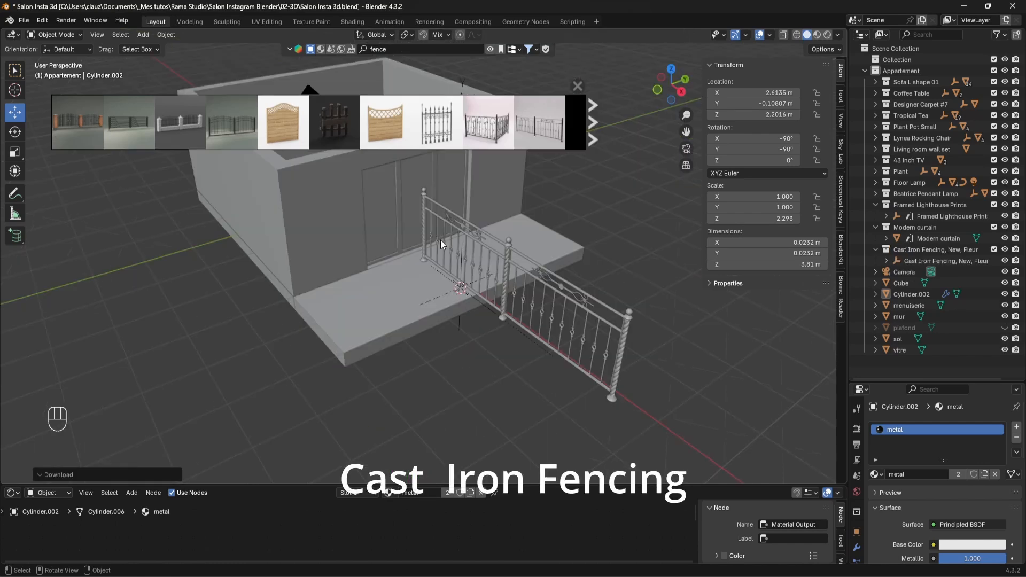
middle_click_drag(441, 242, 506, 249)
Select all objects of the Cast Iron Fencing collection and rotate them 90° about the Z axis
left_click(527, 236)
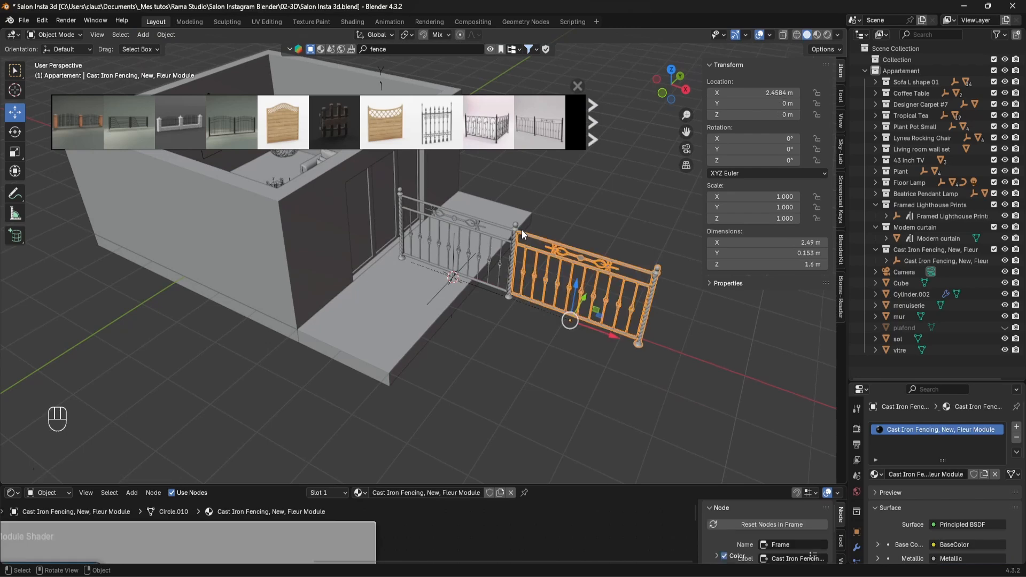
key("KP_Decimal")
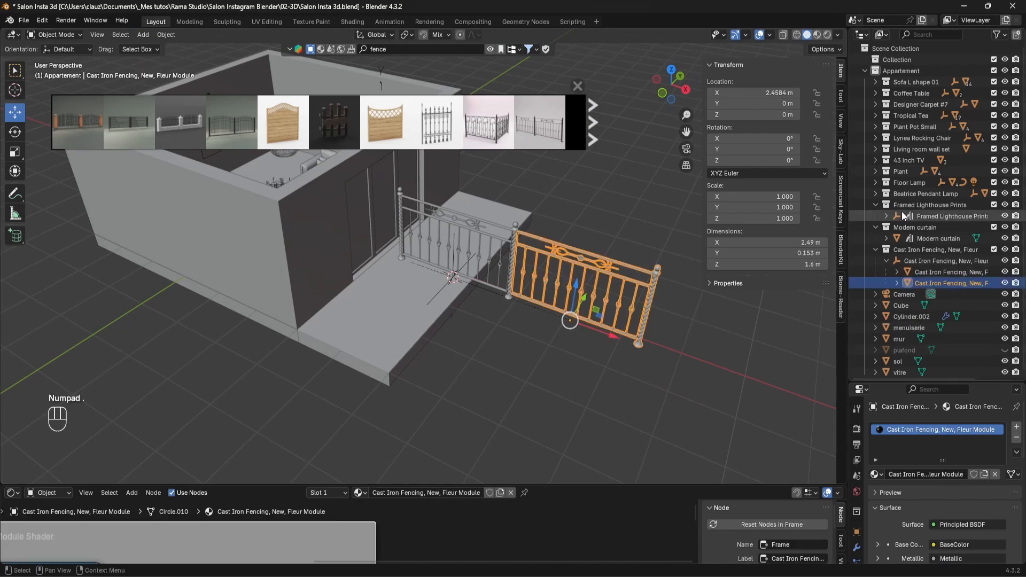
right_click(919, 251)
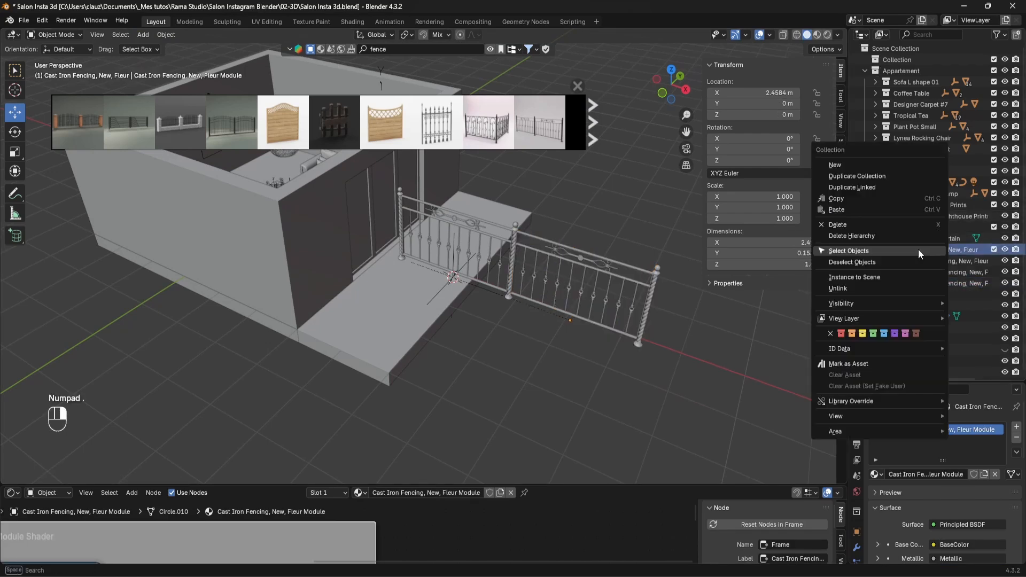
left_click(918, 251)
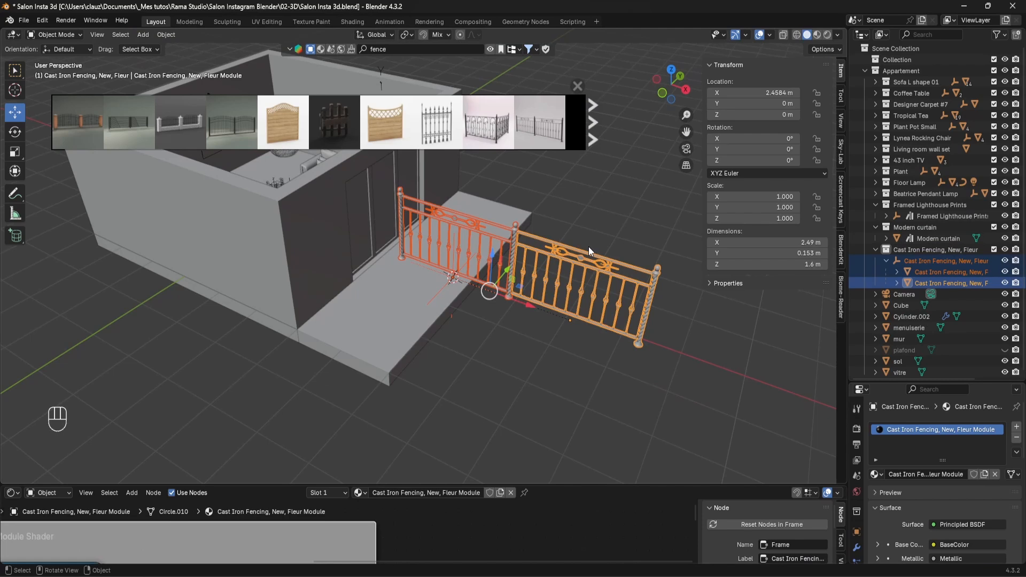
key("r")
key("z")
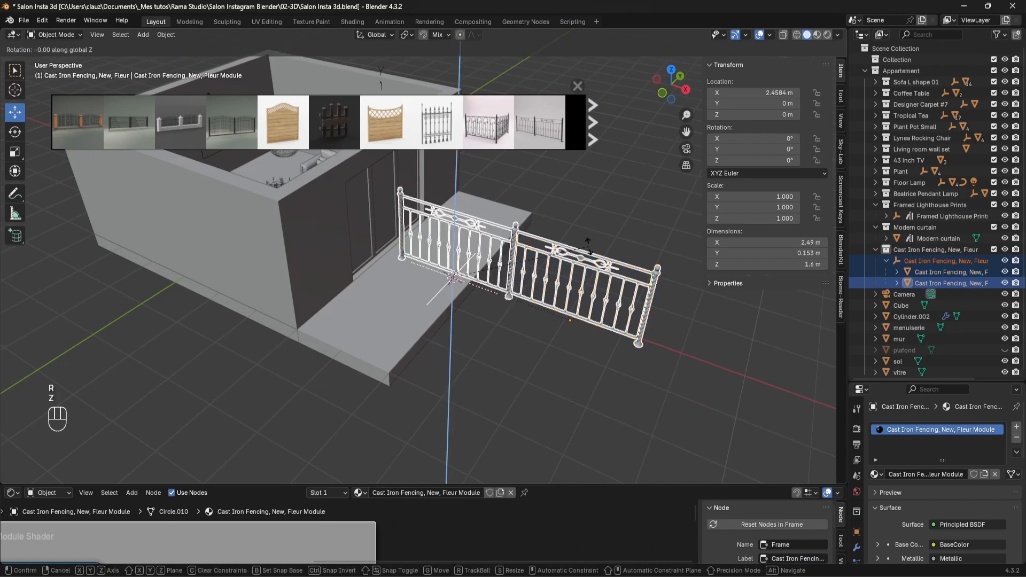
key("KP_9")
key("KP_0")
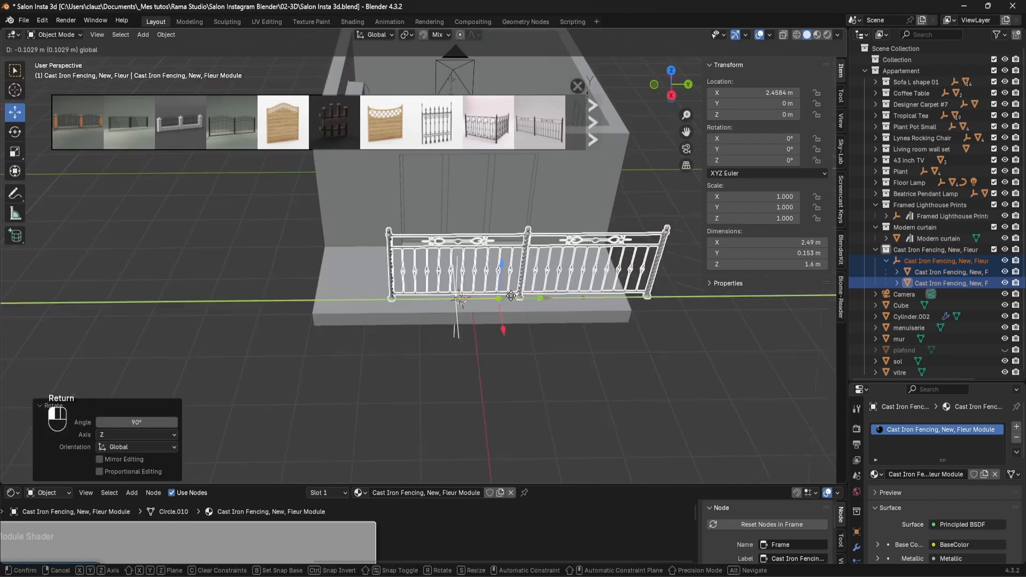
Move the fencing about -1.11 m along Y and 0.25 m along X on the balcony, and check it in the rendered camera view
left_click_drag(512, 298, 459, 302)
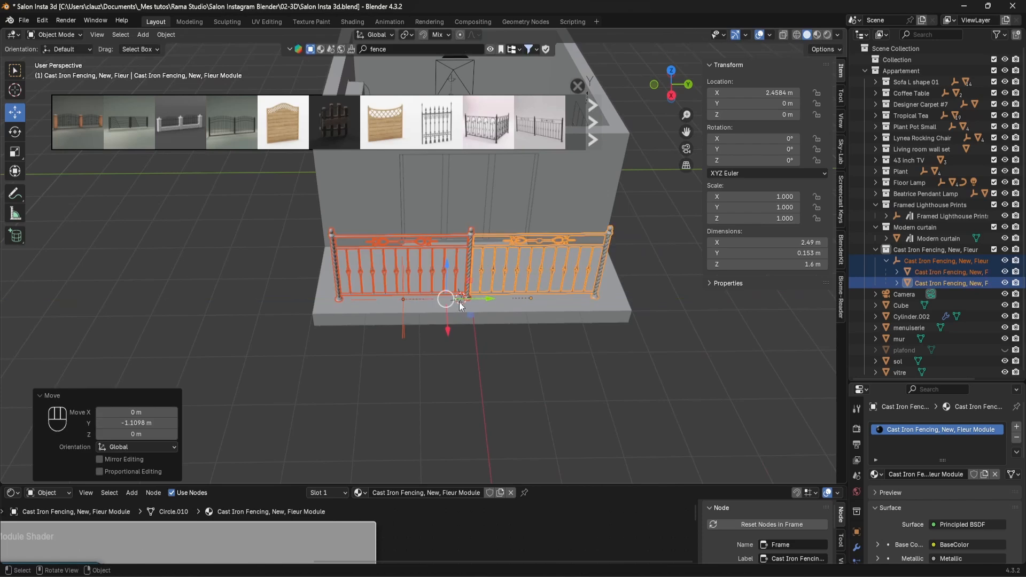
key("KP_0")
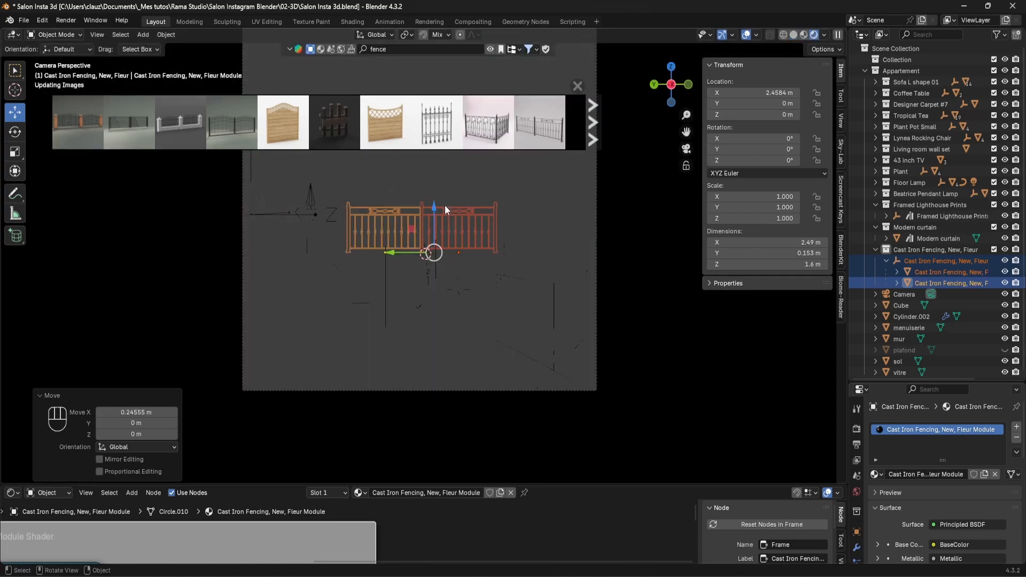
left_click(577, 86)
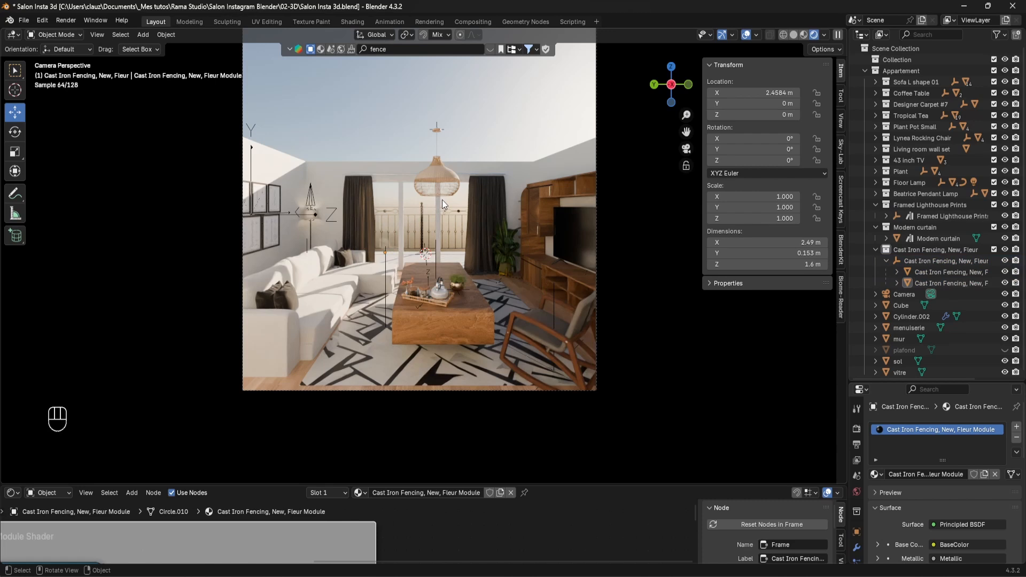
In solid shading, collapse the fencing, curtain and framed-print collections, make Appartement the active collection, and save the file
left_click(792, 34)
left_click(876, 249)
left_click(875, 227)
left_click(875, 205)
left_click(898, 74)
middle_click_drag(530, 191, 344, 299)
scroll(503, 247, "down", 5)
key("ctrl+s")
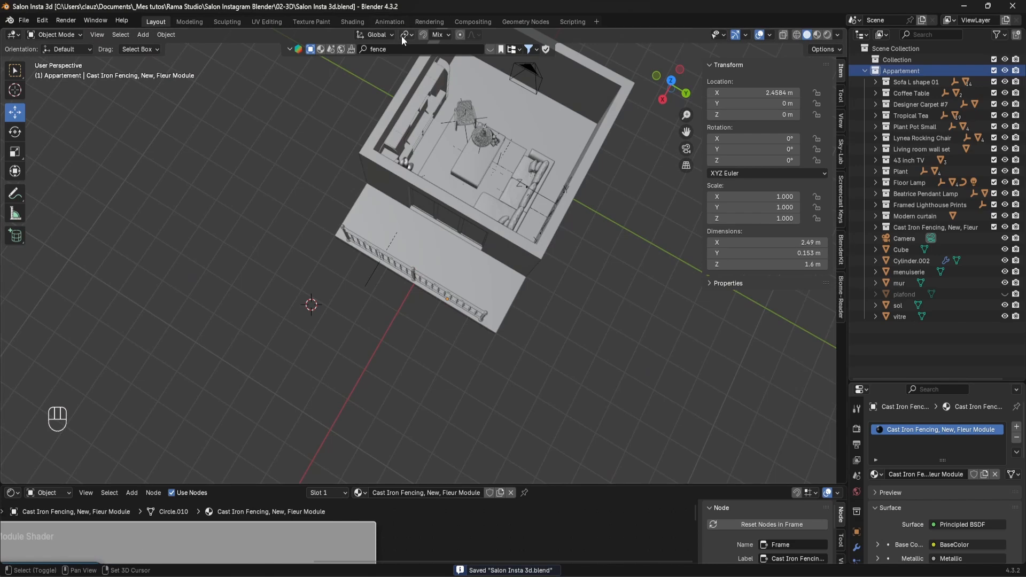
Search the asset library for "tree" and add the Ahorn tree outside, beyond the balcony
left_click(396, 49)
type("tree")
key("Return")
mouse_move(190, 135)
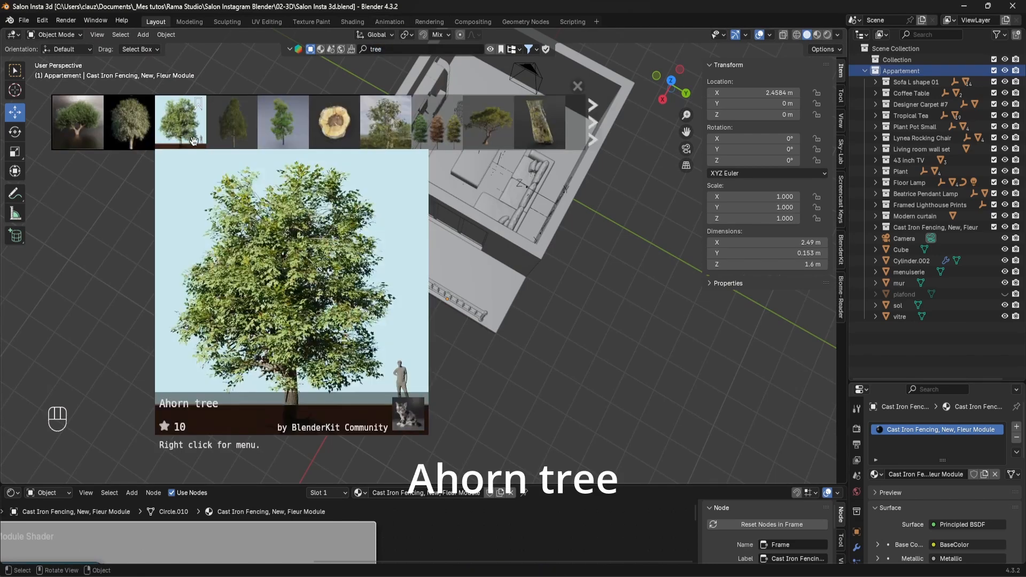
left_click_drag(190, 131, 358, 252)
Select all objects of the Ahorn tree collection and hide the "vitre" glass to see them from the camera view
right_click(911, 246)
left_click(911, 246)
key("KP_0")
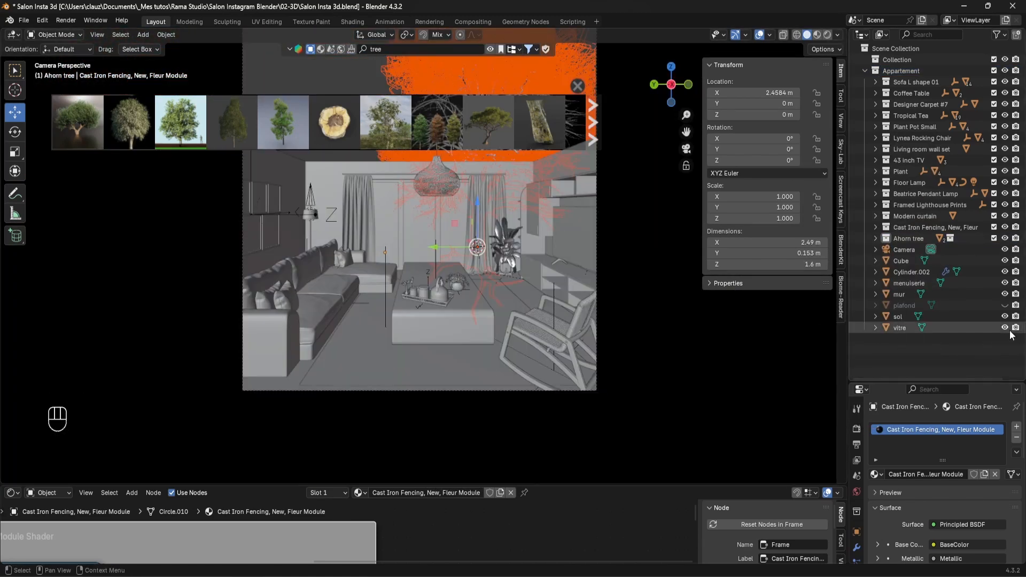
left_click(1005, 328)
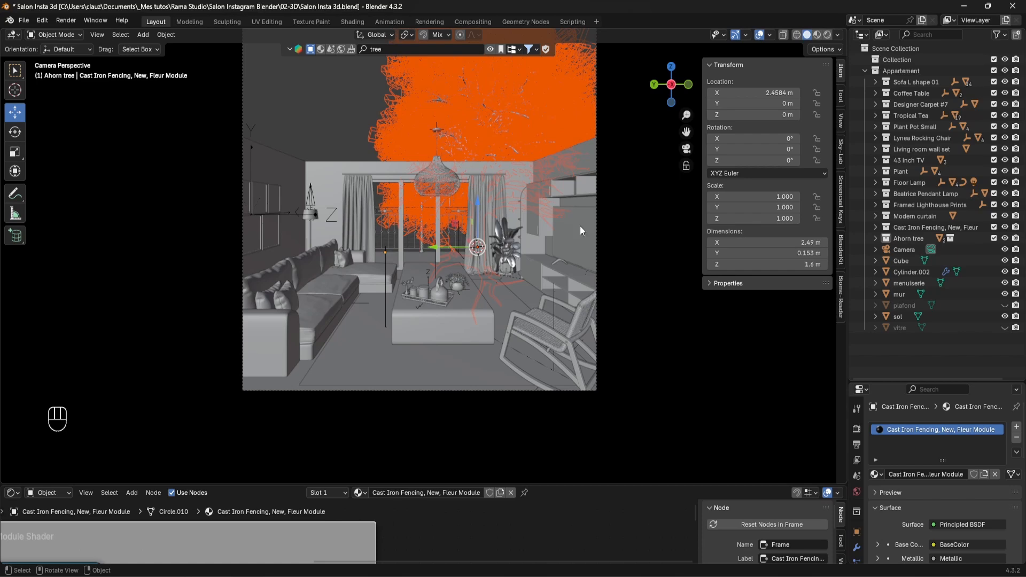
key("Home")
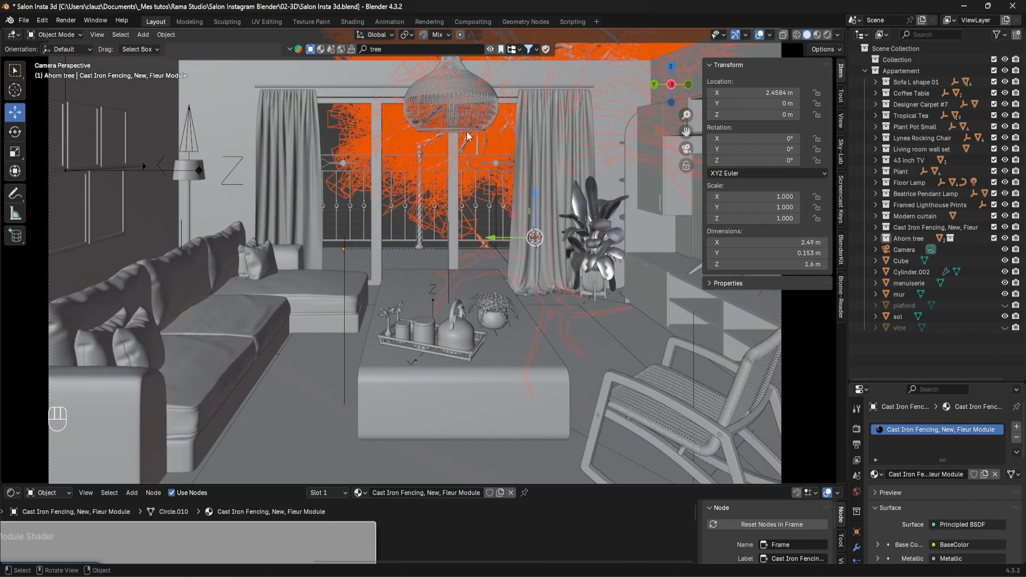
scroll(564, 128, "down", 5)
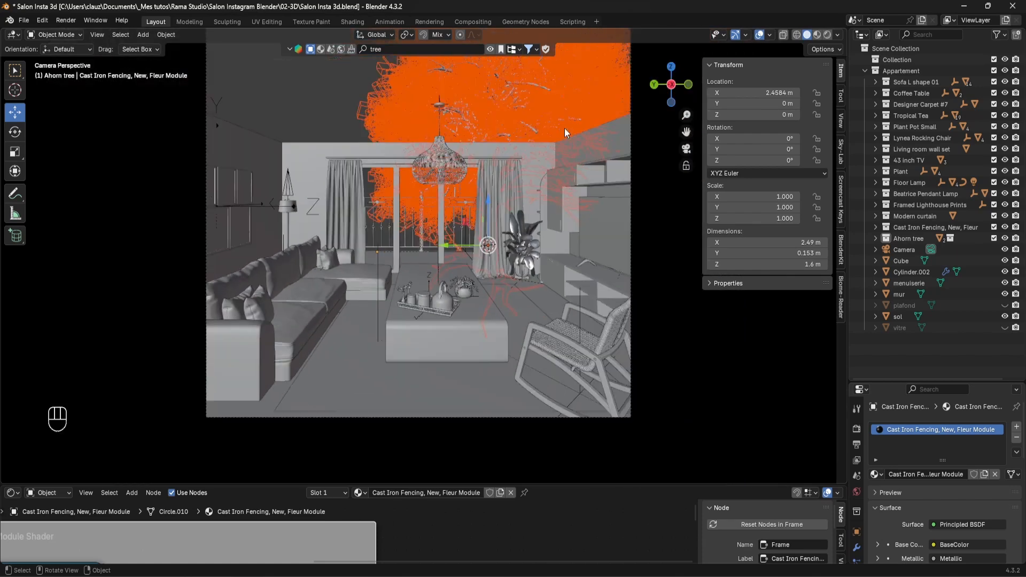
Scale the Ahorn tree down and lower it about 1.3 m along Z
key("s")
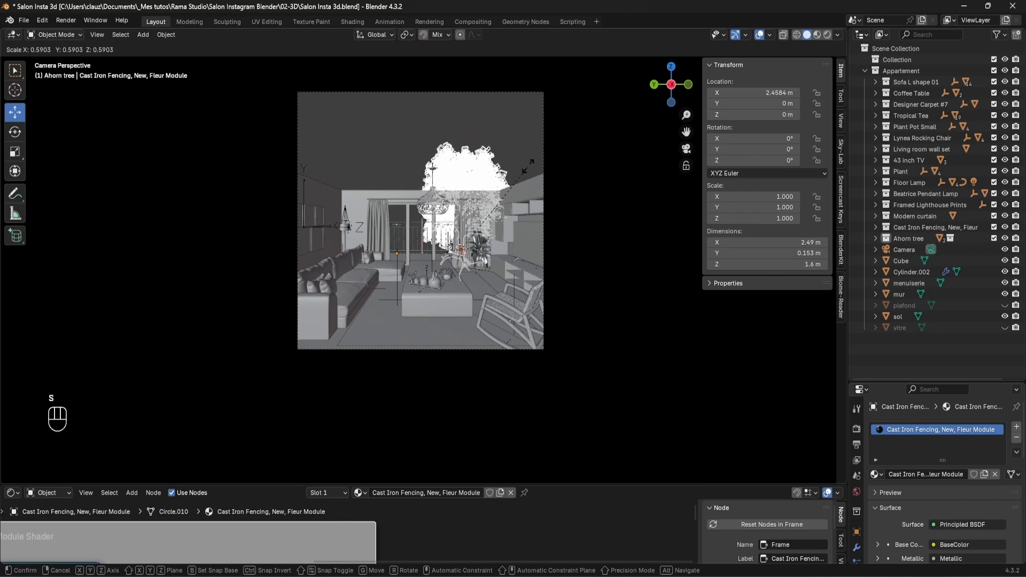
left_click(526, 158)
left_click_drag(461, 215, 460, 235)
From the top view, duplicate the tree about 2.7 m along X and 5.93 m along Y, and rotate the copy about 65.7° around Z
middle_click_drag(461, 235, 502, 294)
key("KP_7")
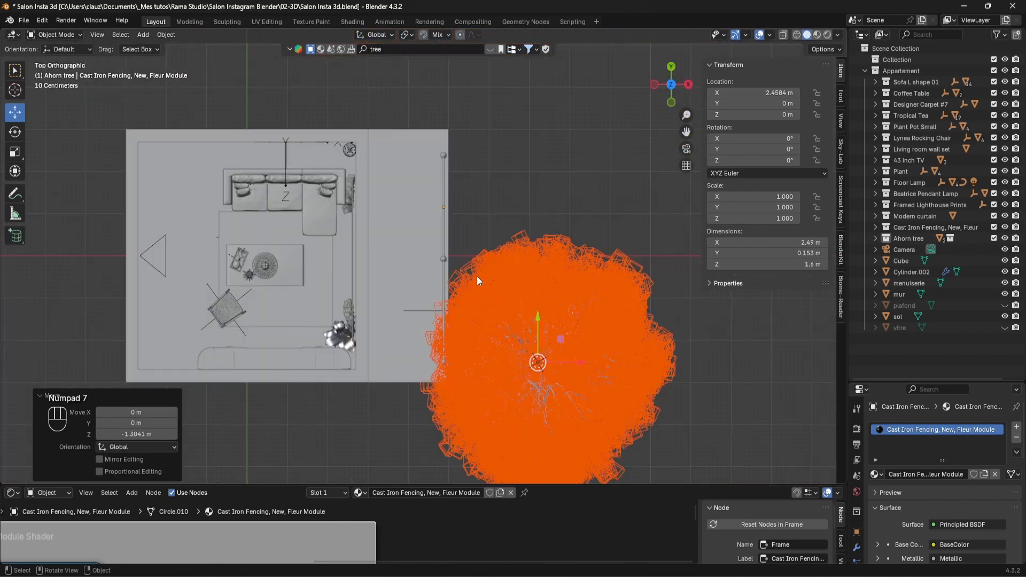
key("shift+d")
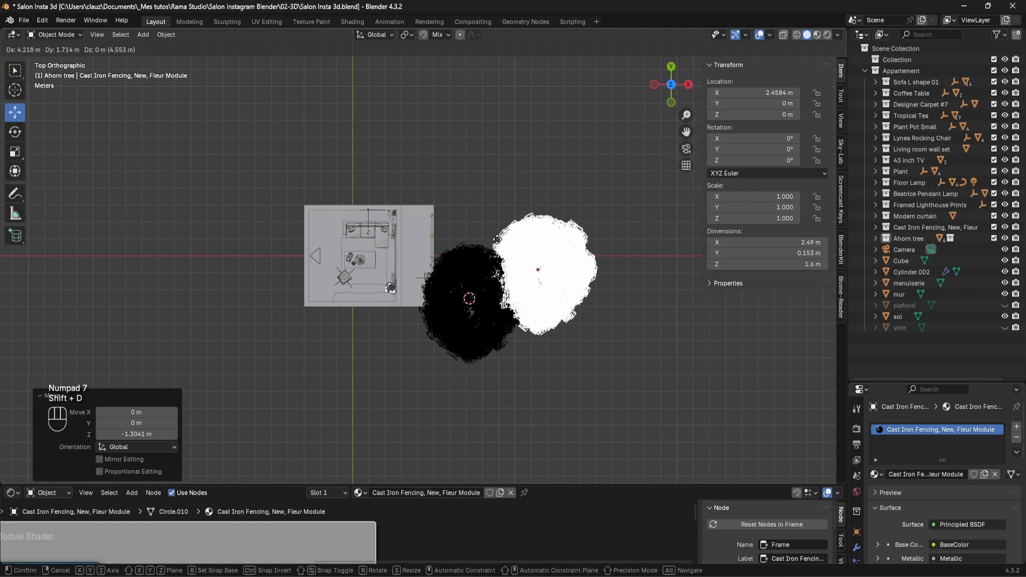
left_click(482, 181)
key("r")
key("z")
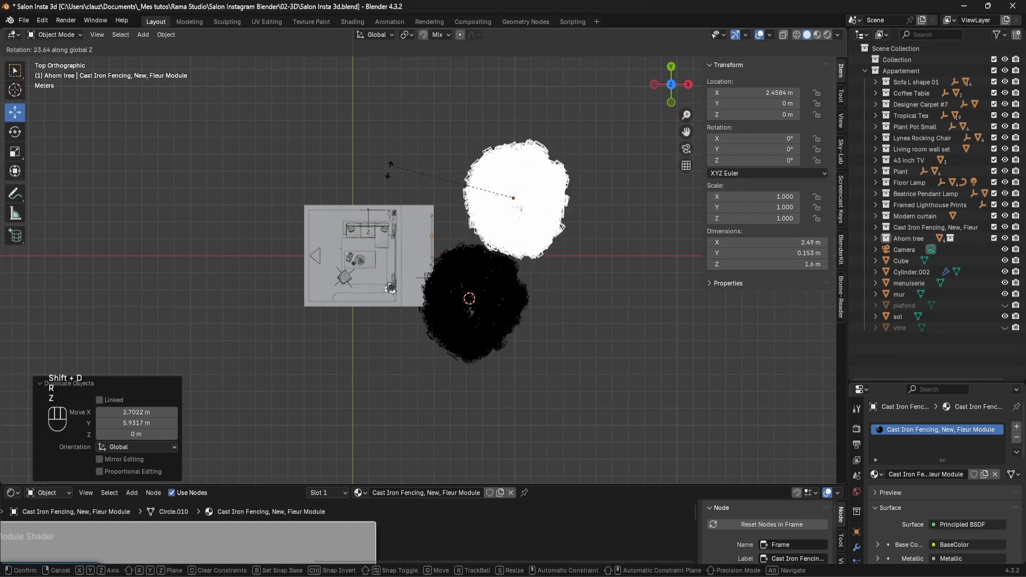
left_click(375, 279)
Duplicate the tree again, offset about 3.59 m along X and -5.24 m along Y, and check the trees through the camera
key("shift+d")
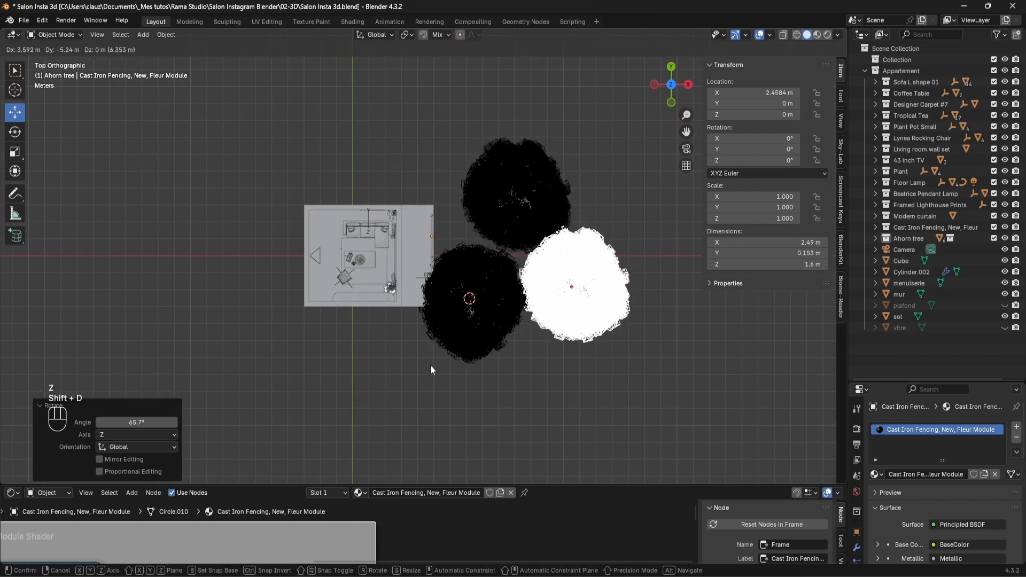
left_click(432, 362)
key("KP_0")
scroll(431, 197, "up", 8)
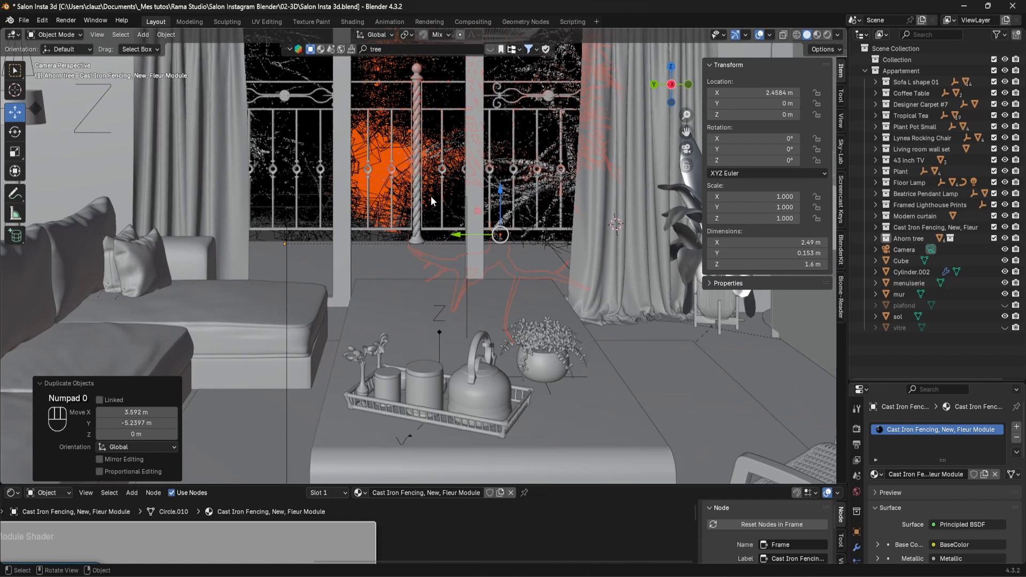
scroll(431, 196, "down", 4)
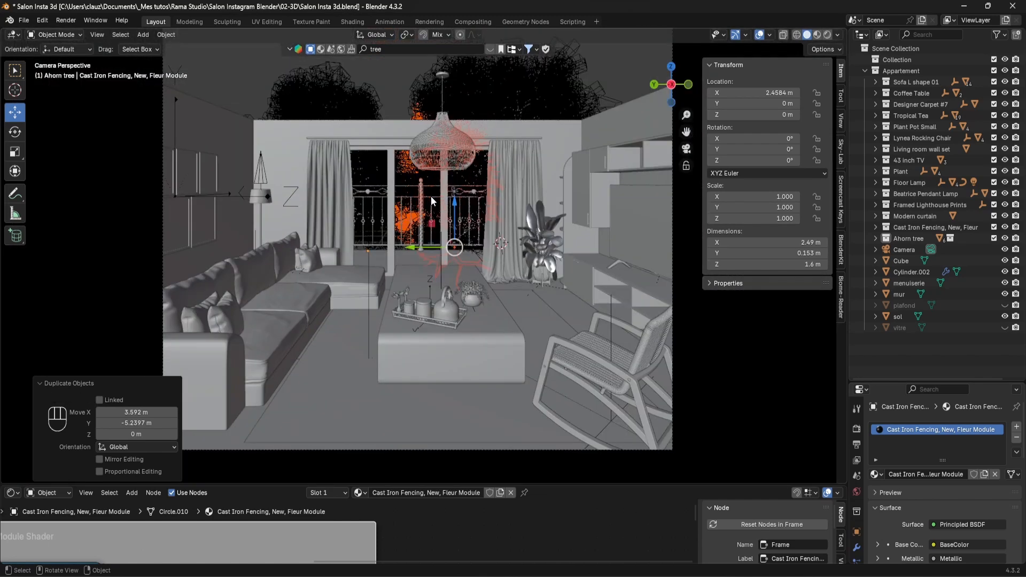
Deselect the trees, unhide the "plafond" ceiling and save the file, then briefly preview the room in rendered shading
key("Tab")
key("Tab")
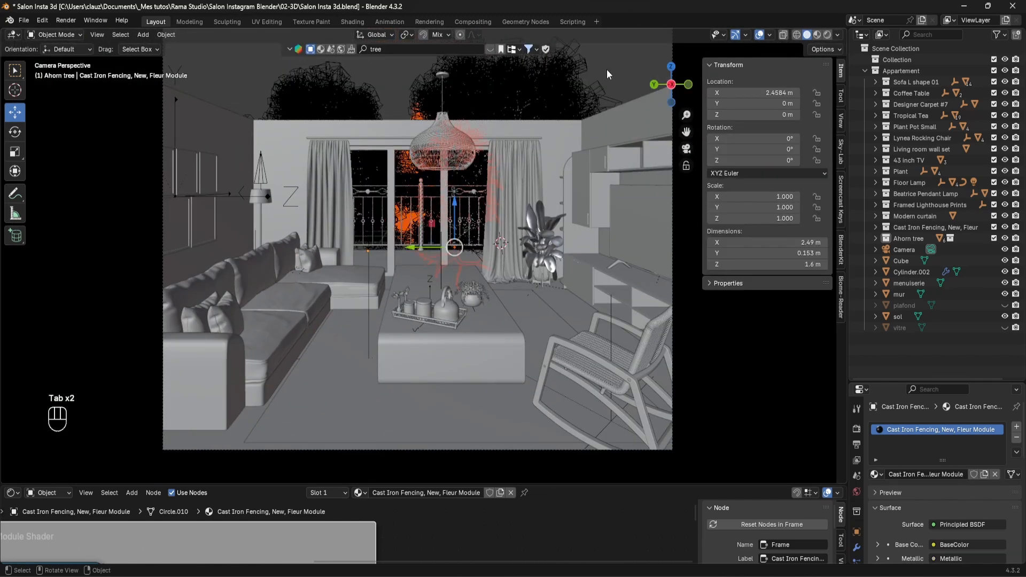
left_click(607, 69)
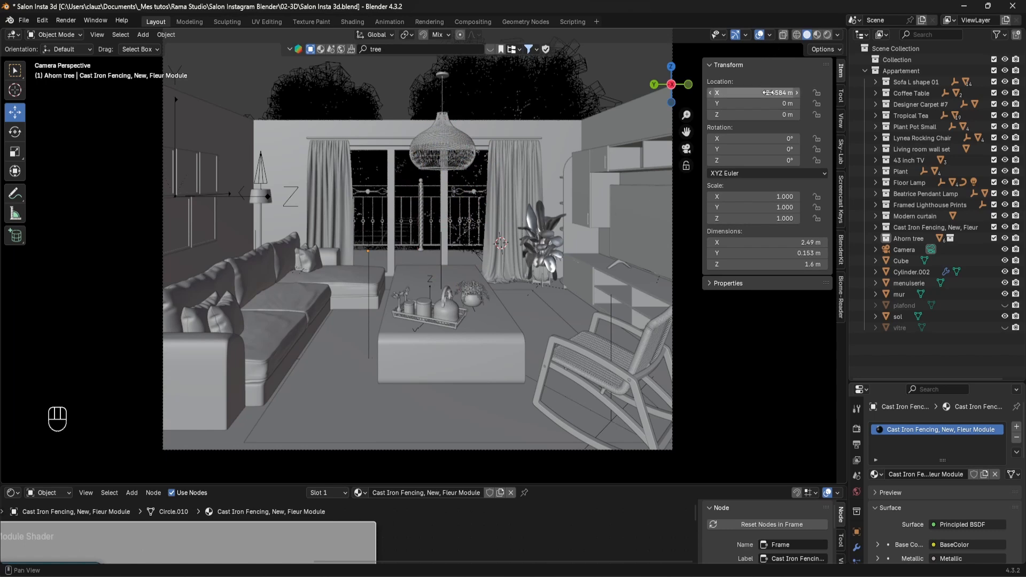
left_click(1004, 306)
scroll(511, 176, "down", 2)
key("ctrl+s")
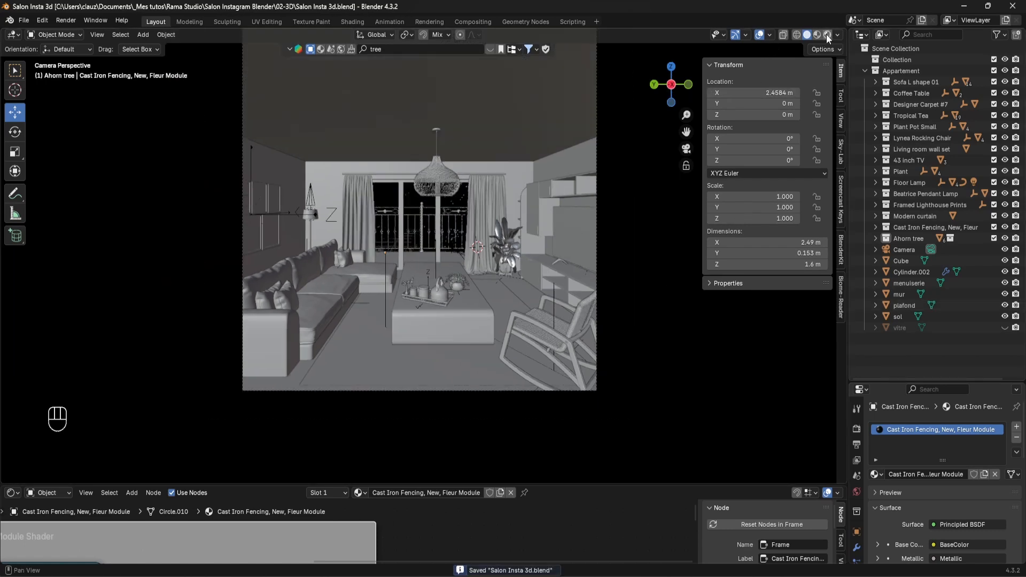
left_click(828, 34)
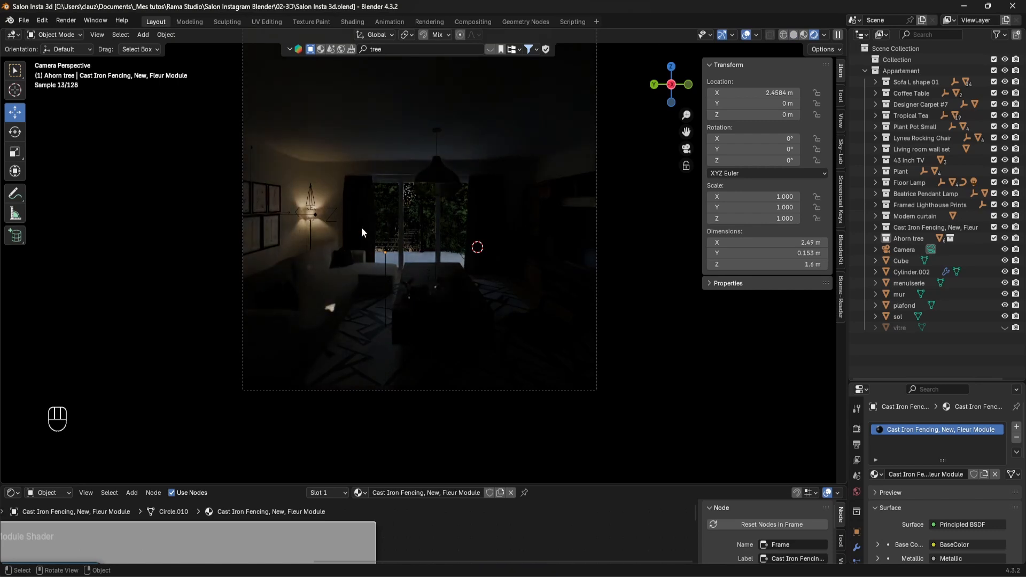
left_click(794, 35)
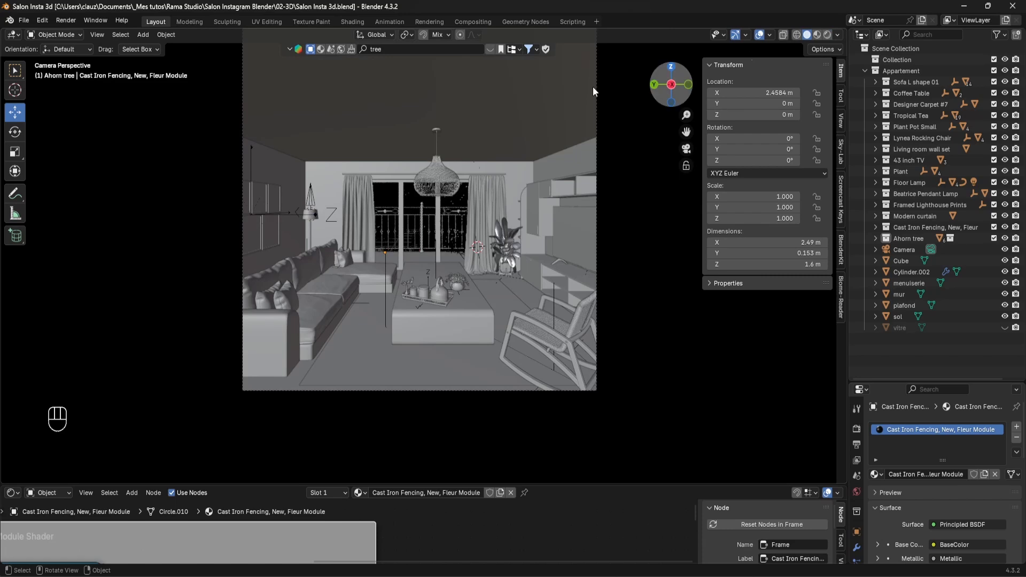
Select all Ahorn tree objects, move them along X farther from the balcony, and preview the camera view in rendered shading
key("KP_Decimal")
key("KP_7")
right_click(910, 238)
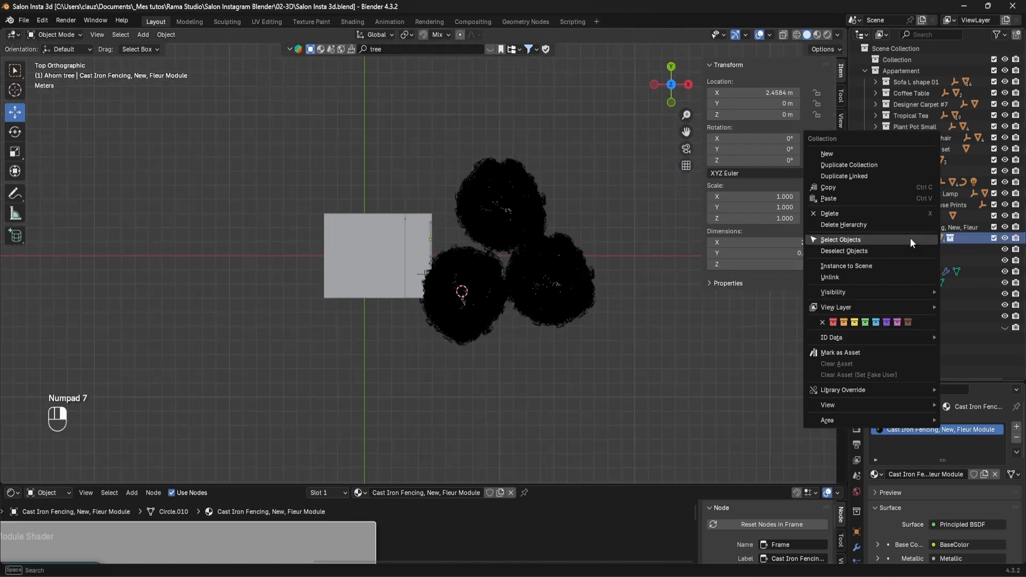
left_click(910, 238)
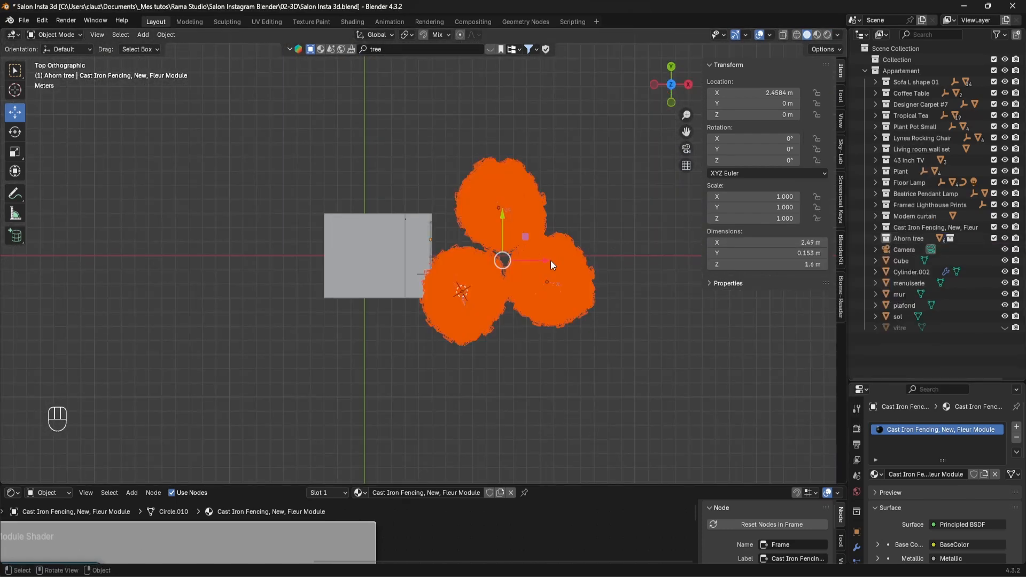
left_click_drag(541, 261, 587, 262)
key("KP_0")
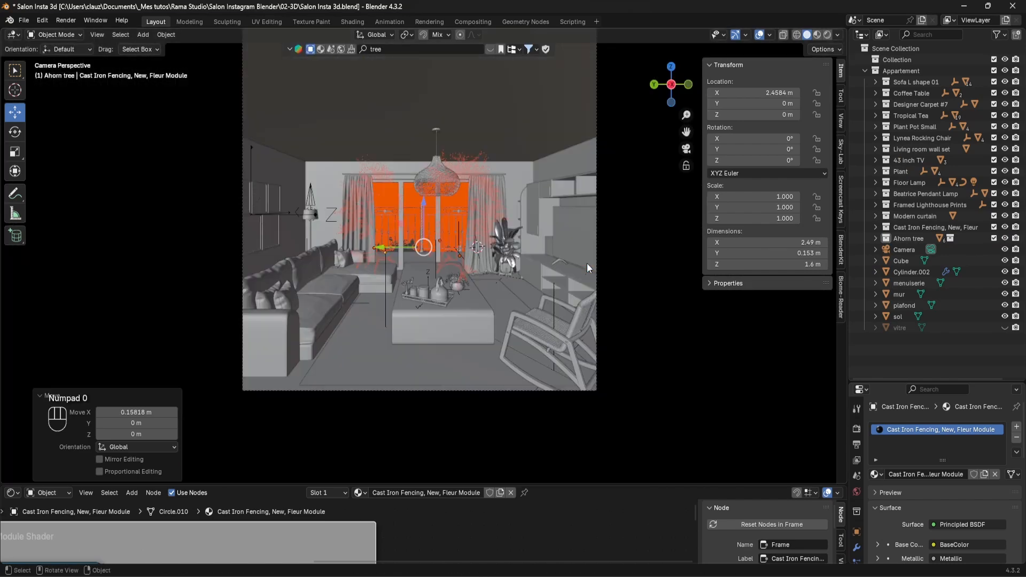
left_click(828, 34)
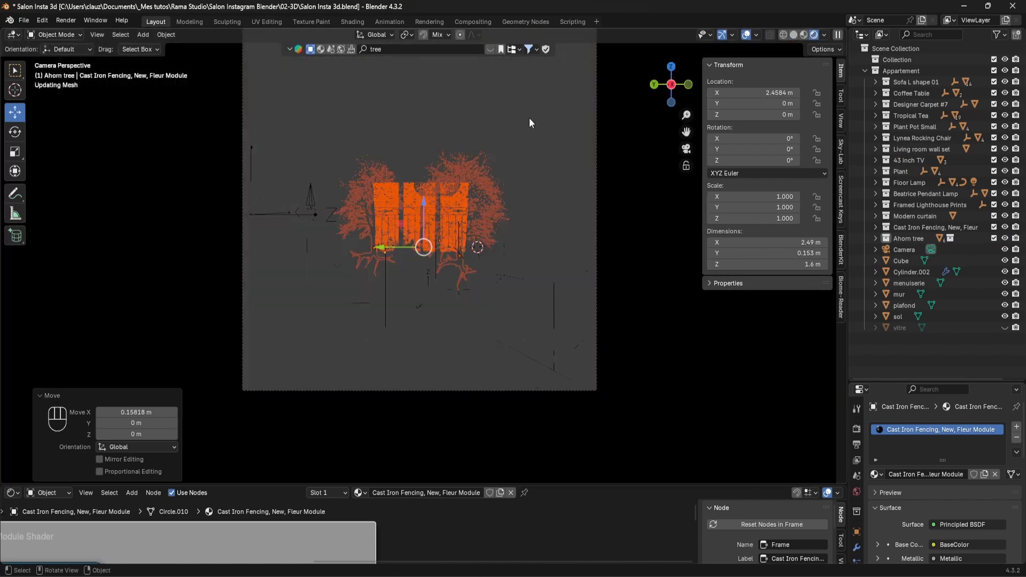
Lower the selected Ahorn tree objects about 0.77 m along Z, and unhide the "vitre" window glass
key("g")
key("z")
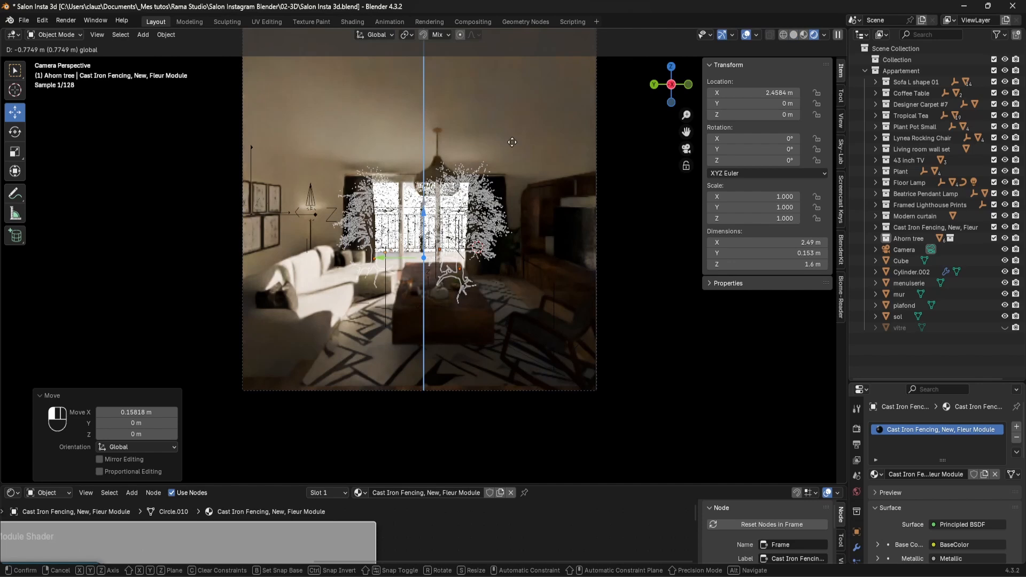
left_click(511, 140)
left_click(486, 124)
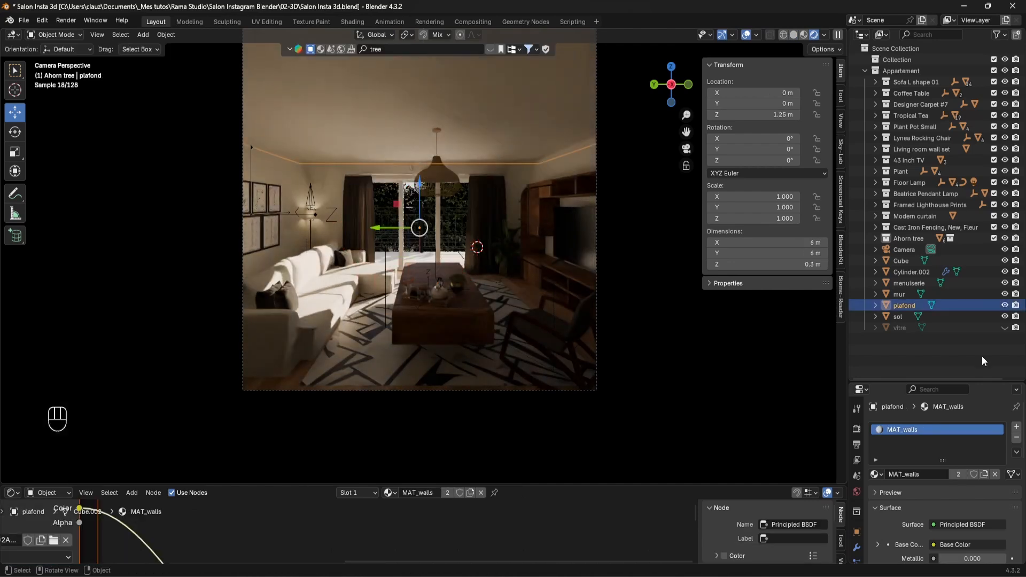
left_click(1005, 328)
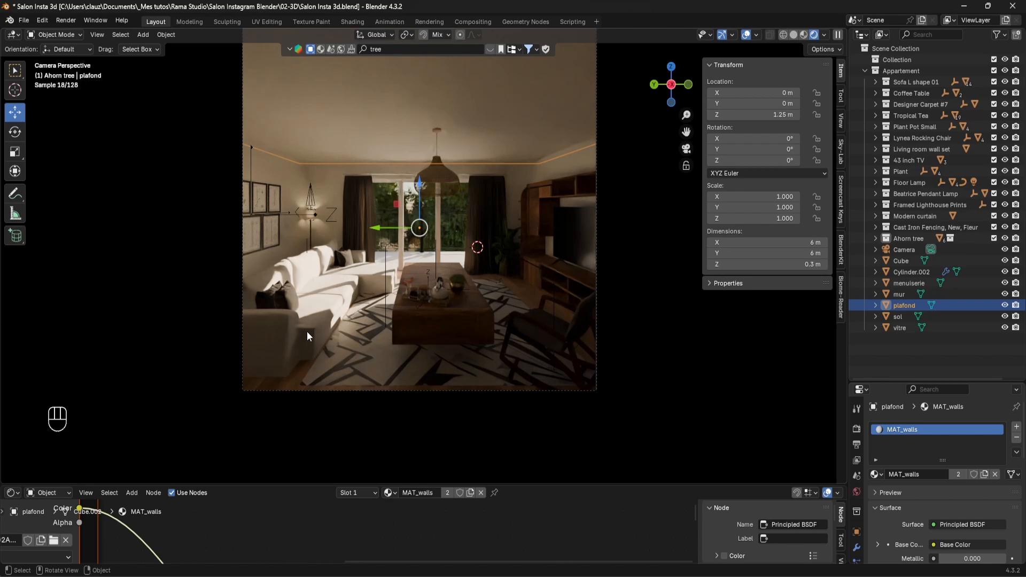
Check the reference image, scale all objects of the Plant collection up about 1.2 times in solid shading, and save the file
key("alt+Tab")
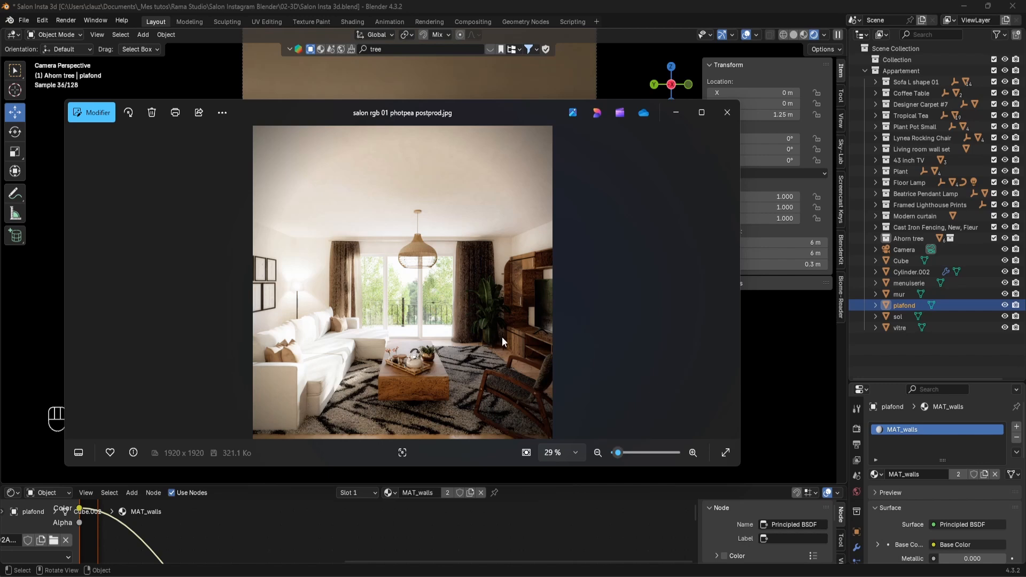
left_click(676, 113)
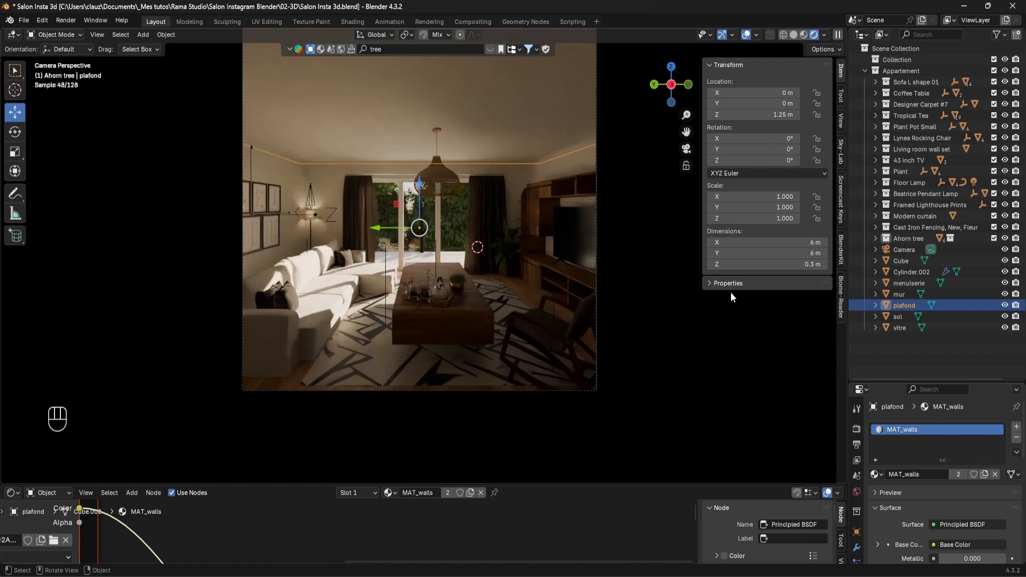
left_click(506, 251)
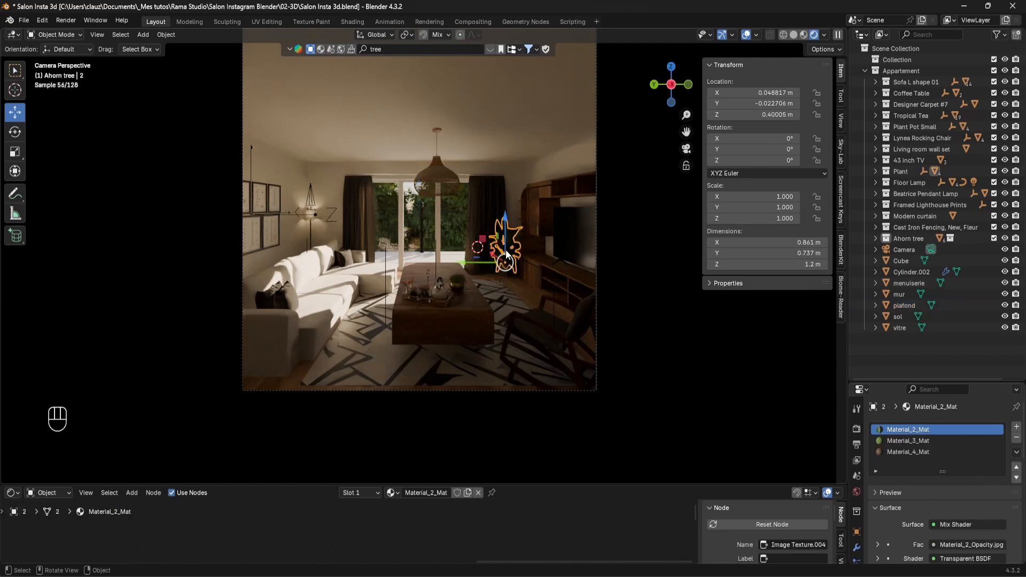
key("KP_Decimal")
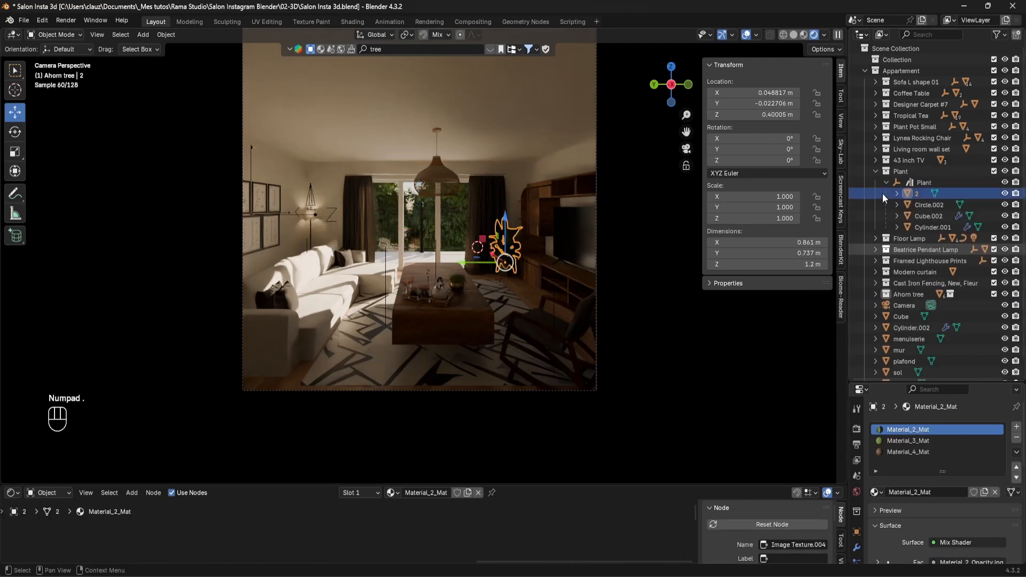
right_click(901, 170)
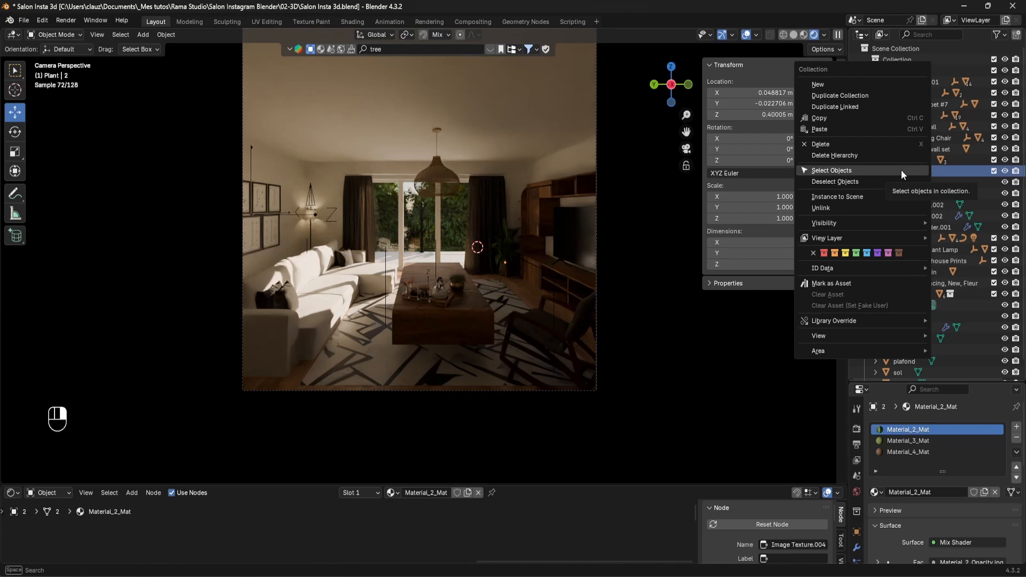
left_click(901, 170)
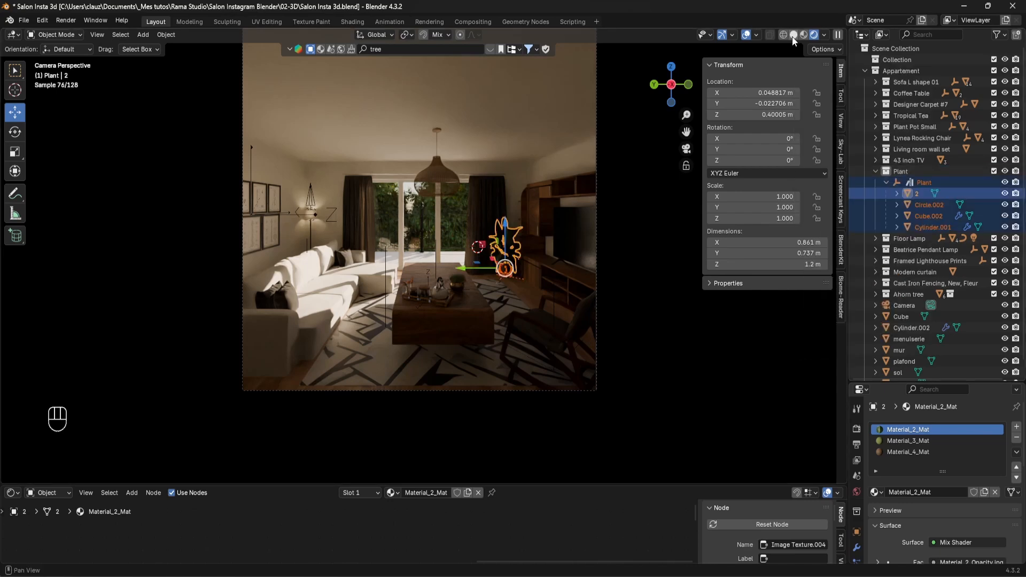
left_click(794, 35)
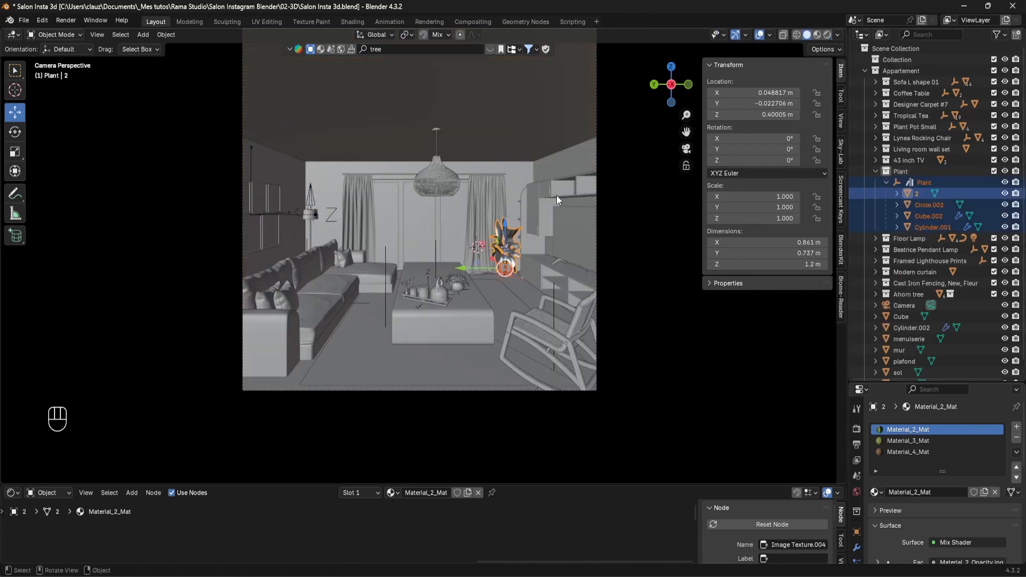
key("s")
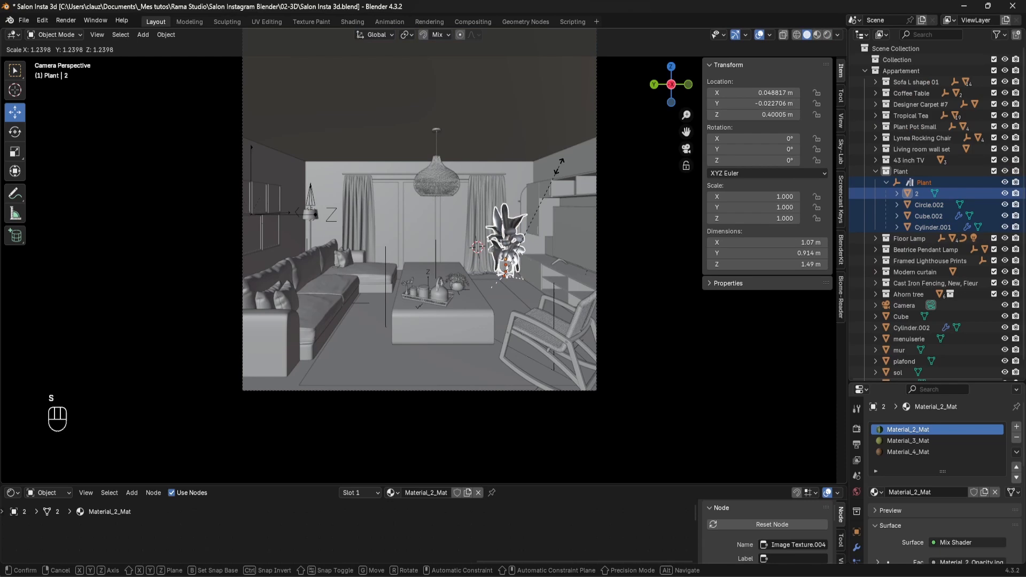
left_click(555, 169)
left_click(524, 126)
key("ctrl+s")
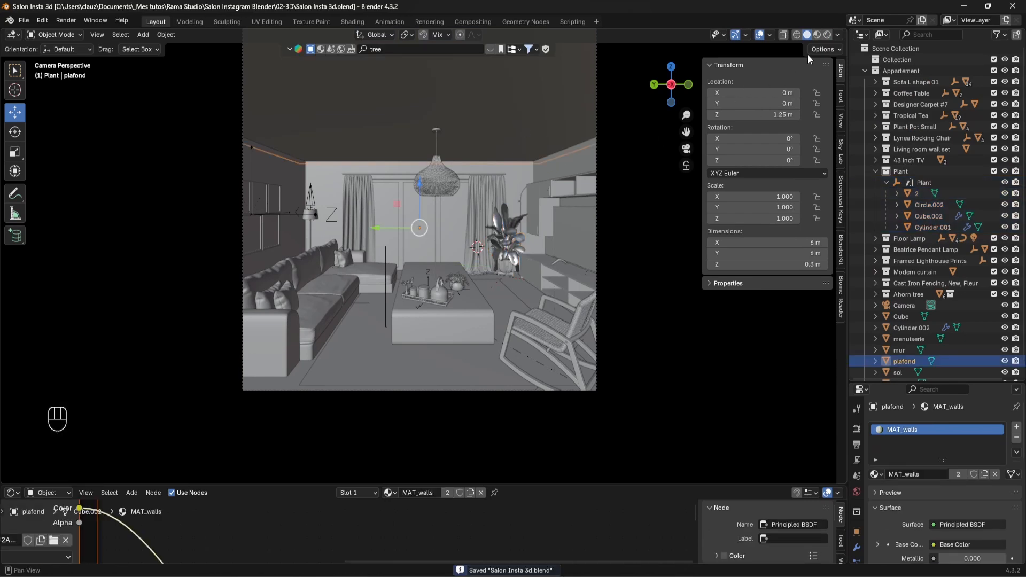
Preview the room in rendered shading and set the scene's color management exposure to -1
left_click(827, 34)
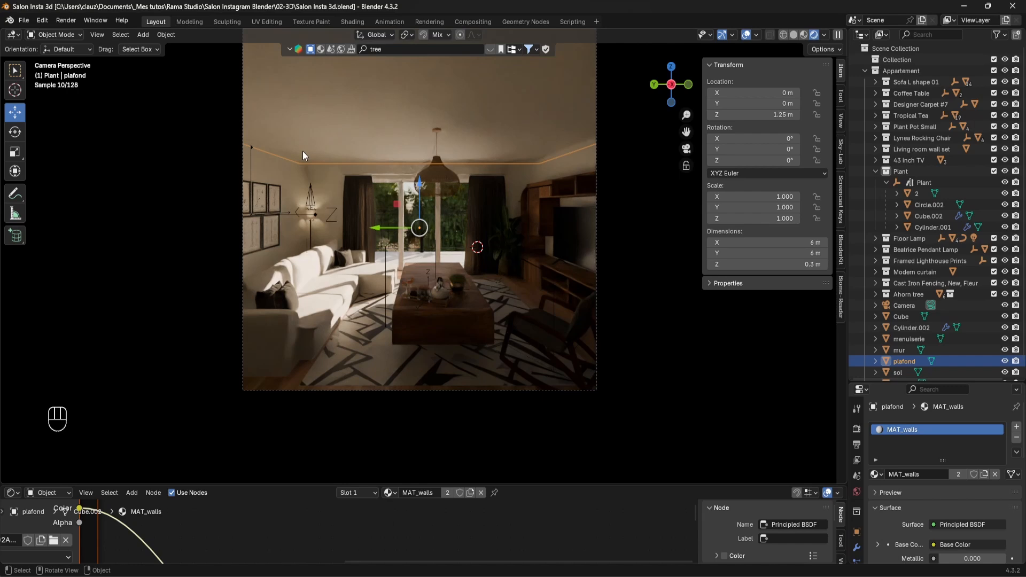
left_click(857, 429)
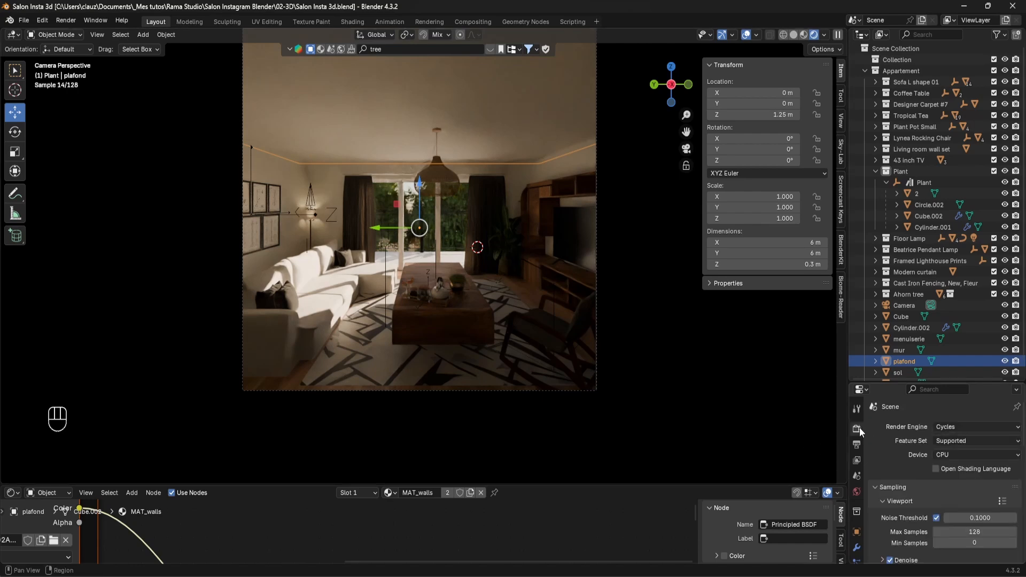
scroll(910, 456, "down", 3)
scroll(910, 455, "down", 5)
scroll(903, 454, "down", 5)
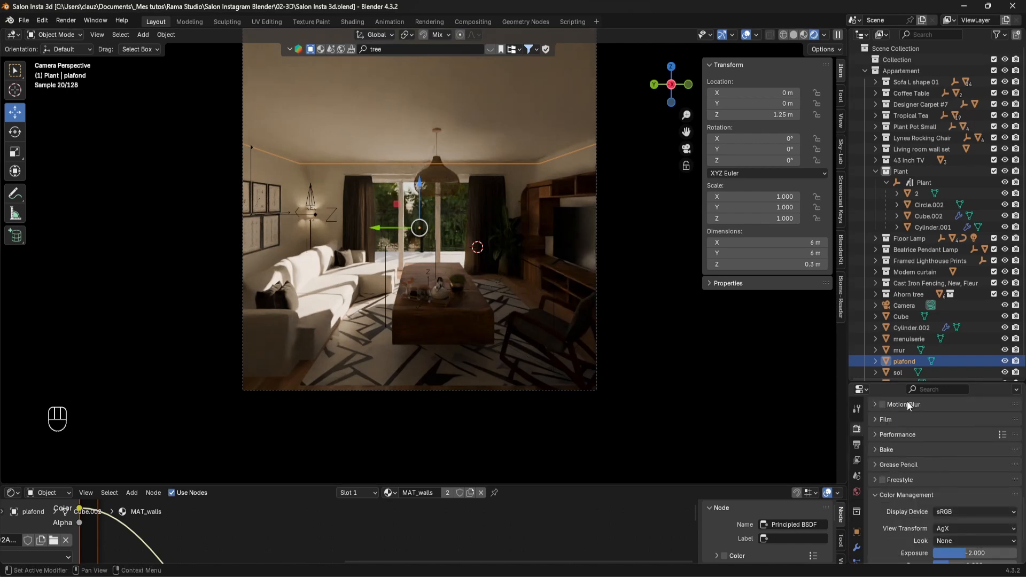
left_click_drag(897, 383, 913, 245)
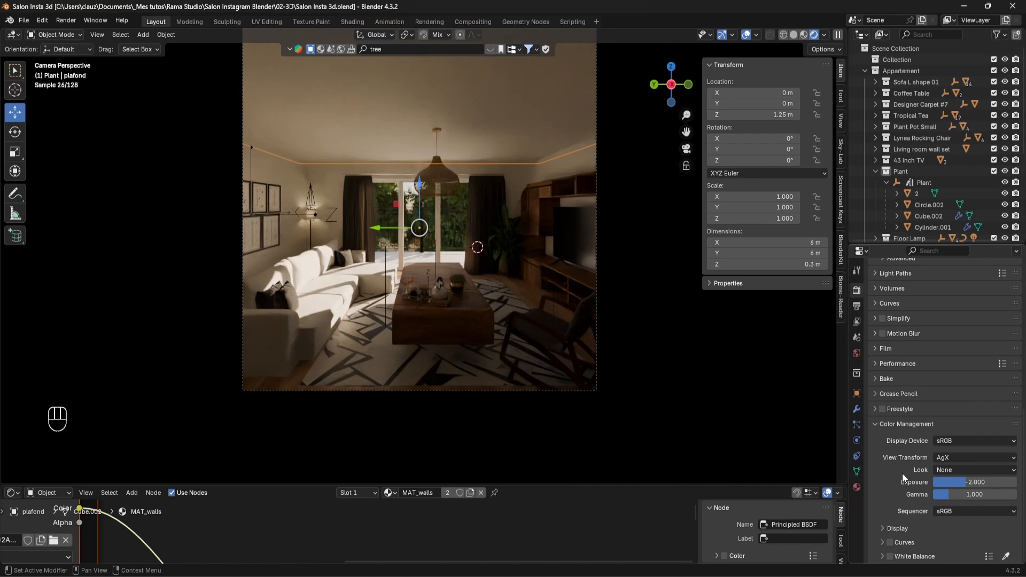
left_click(962, 482)
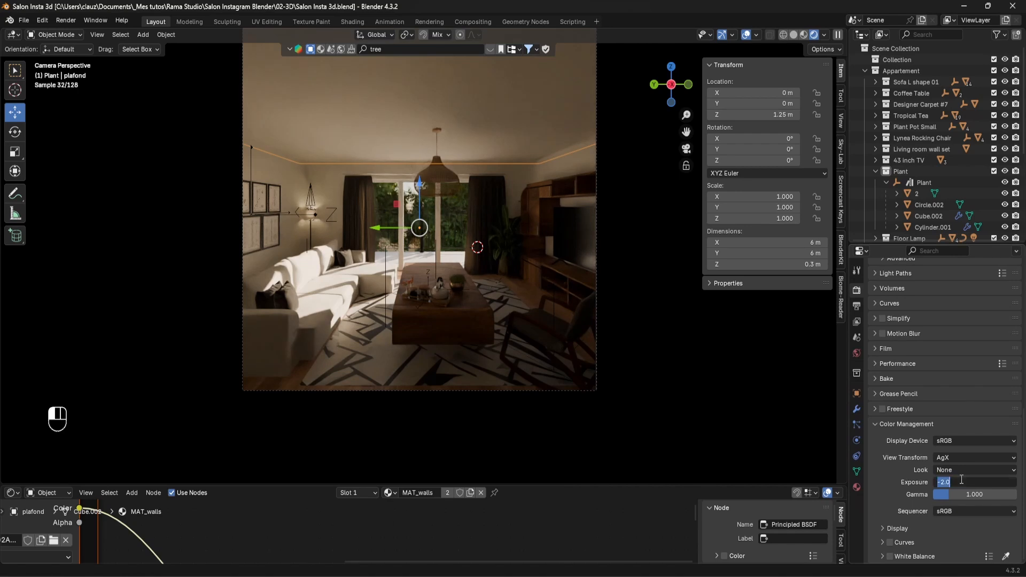
type("-1")
key("Return")
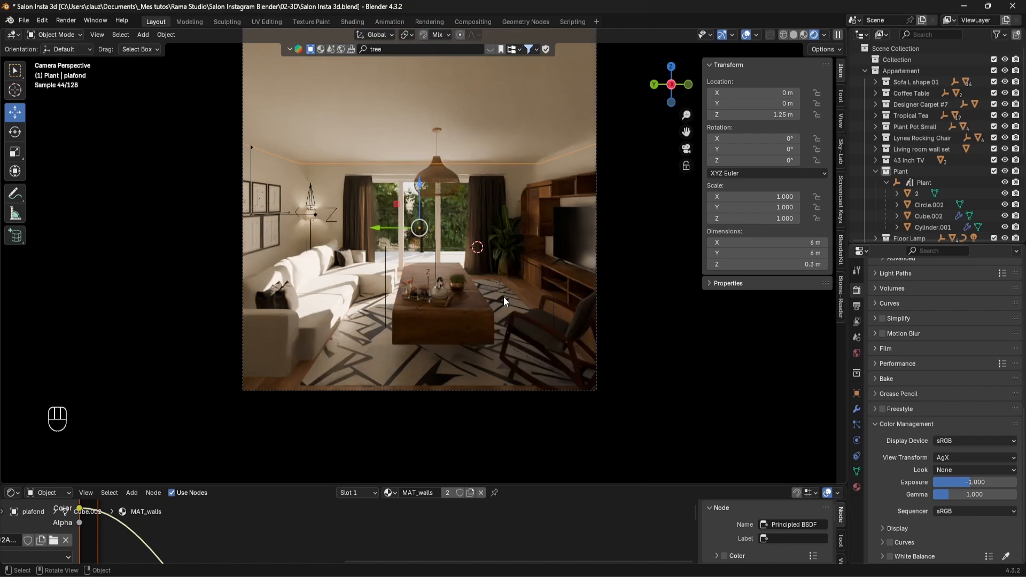
Enable White Balance in the color management settings and set its temperature to 6000 K
left_click(902, 528)
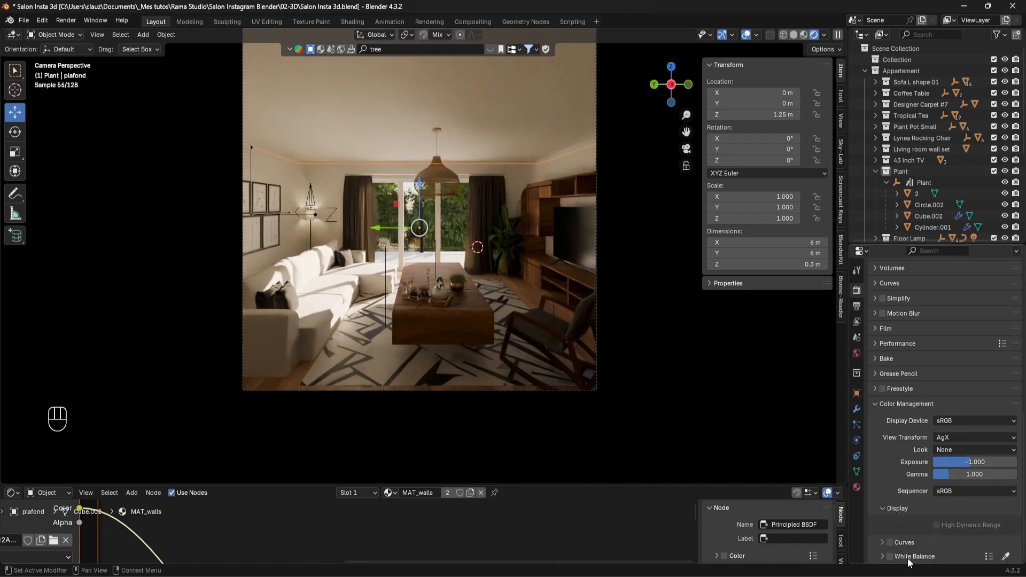
left_click(890, 556)
left_click(883, 557)
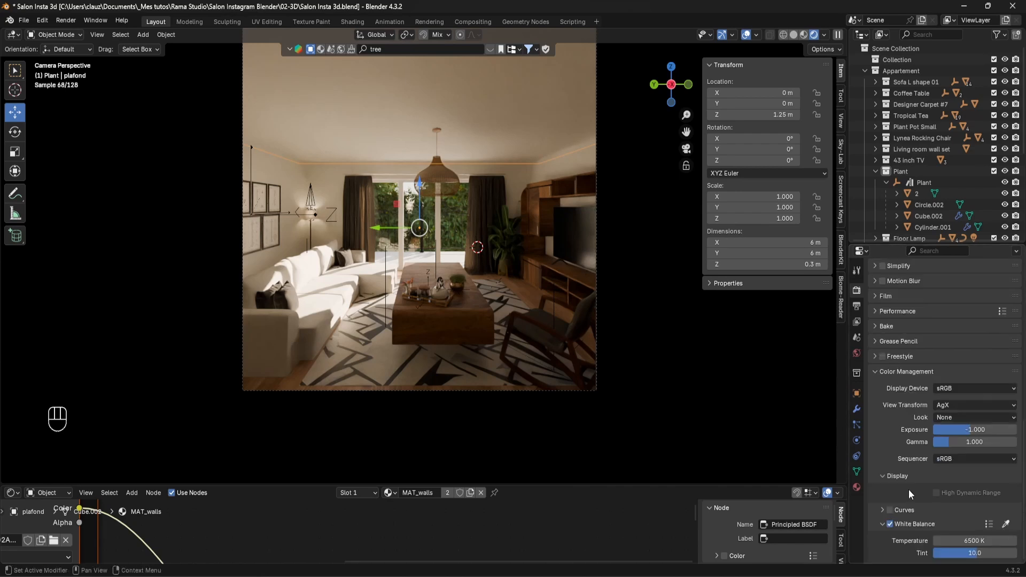
left_click(986, 539)
type("6000")
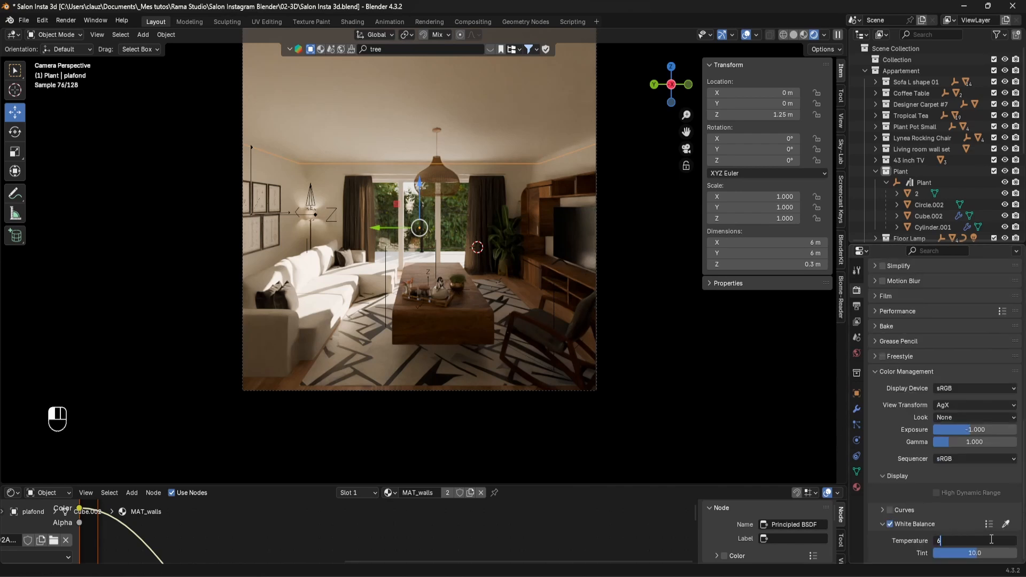
key("Return")
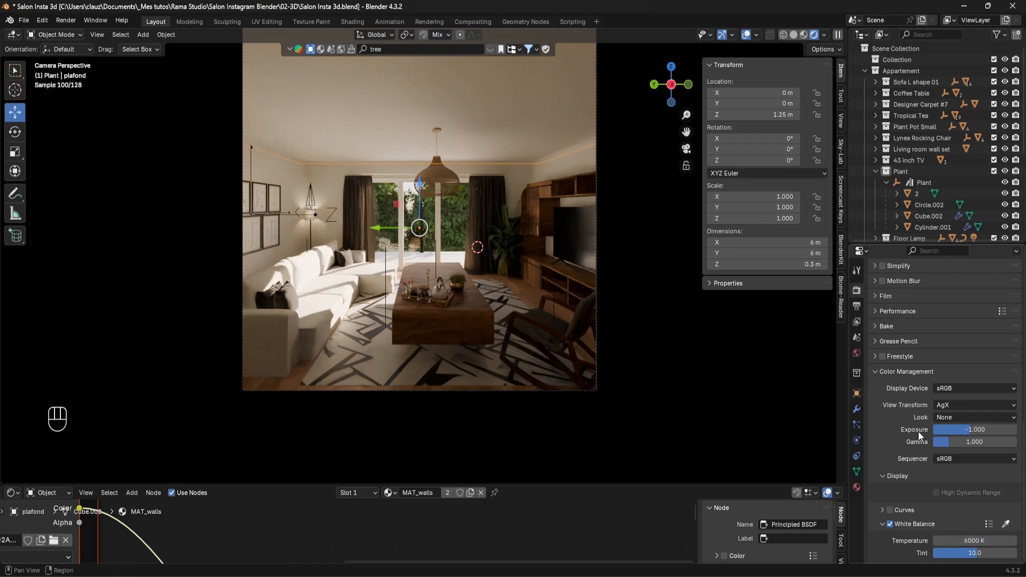
Try the High Contrast look on the rendered view
left_click(950, 407)
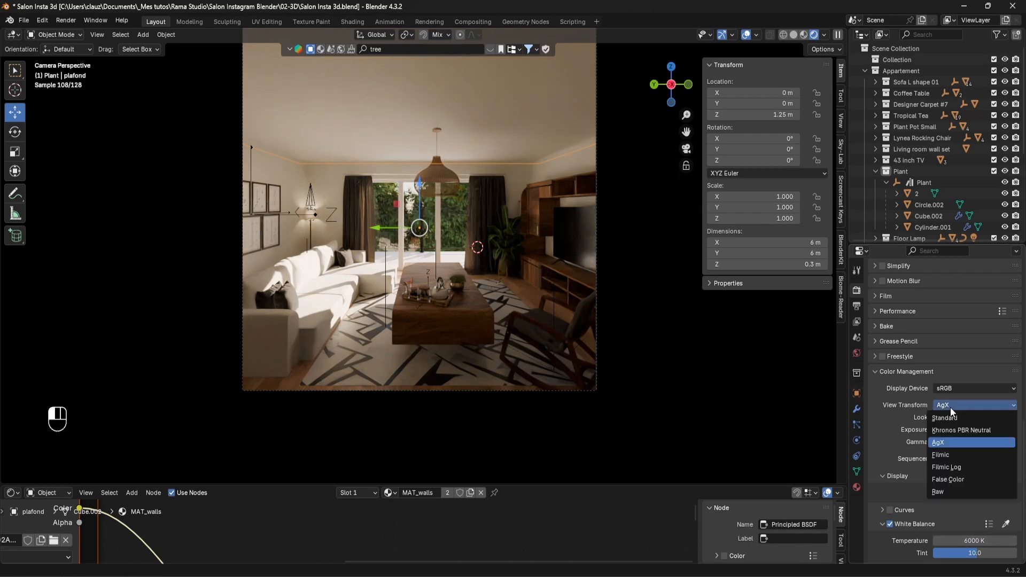
left_click(940, 417)
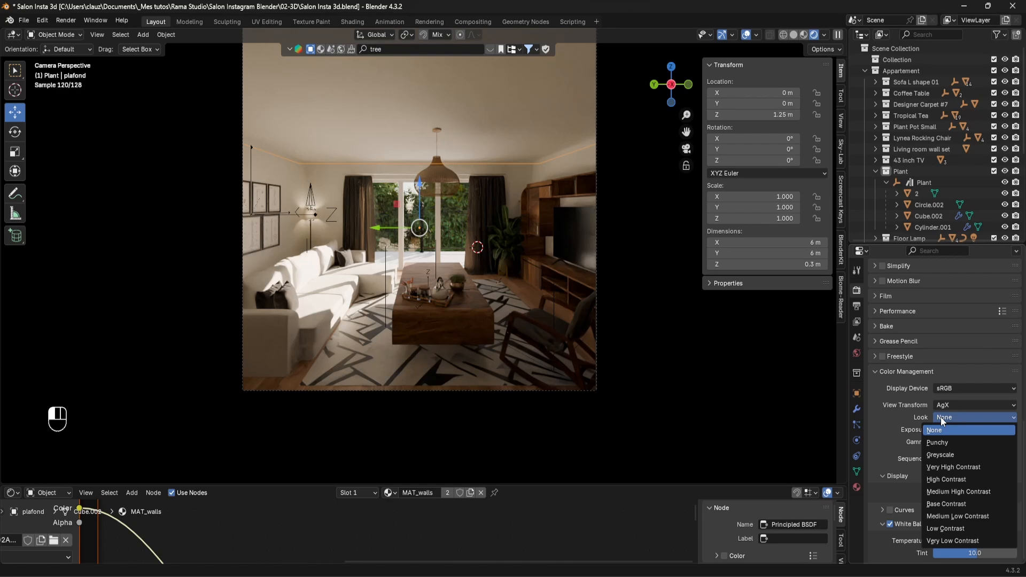
left_click(948, 481)
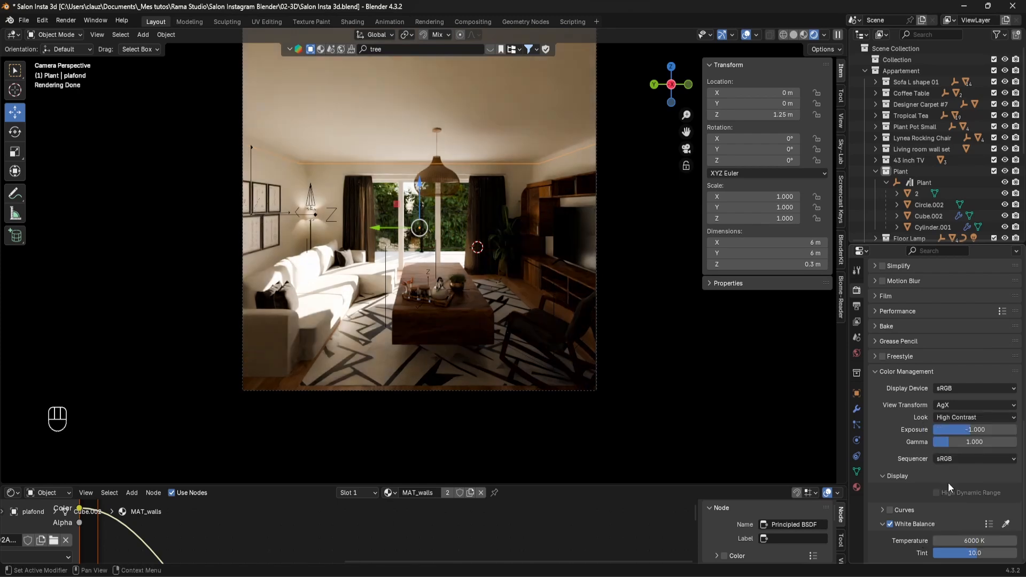
Switch the view transform to False Color to judge the light levels, and try an exposure of -2
left_click(950, 405)
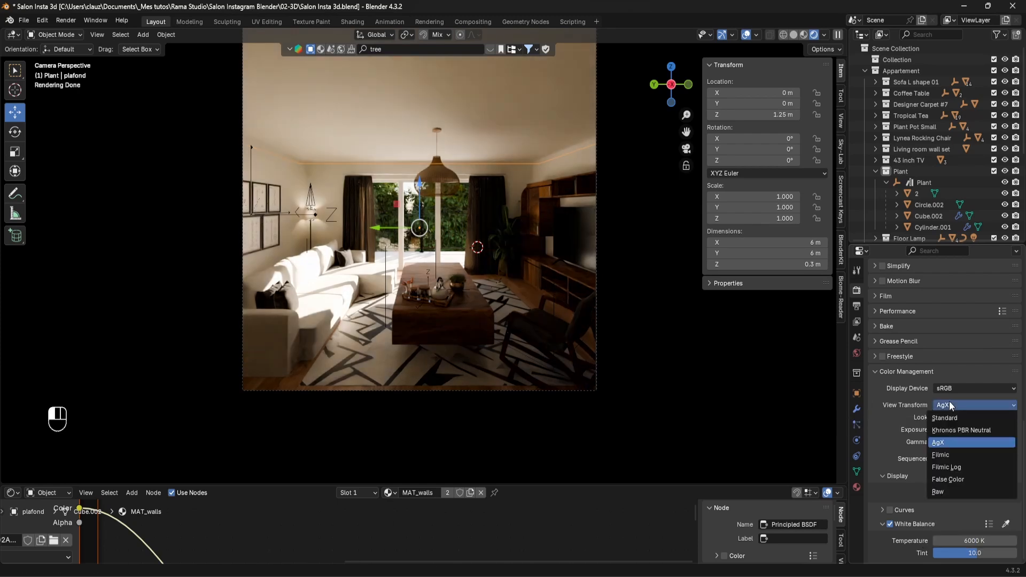
left_click(958, 479)
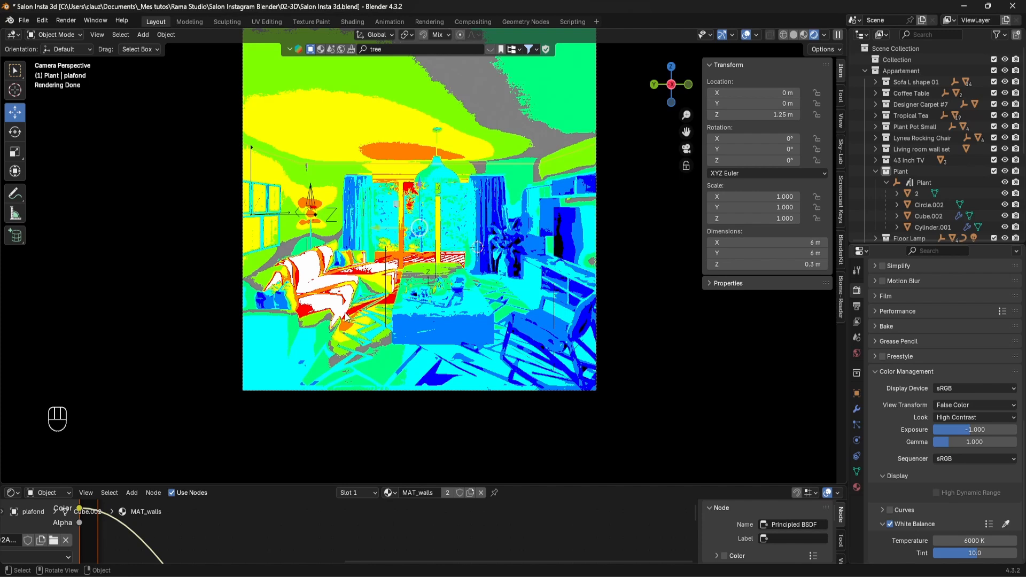
left_click(973, 430)
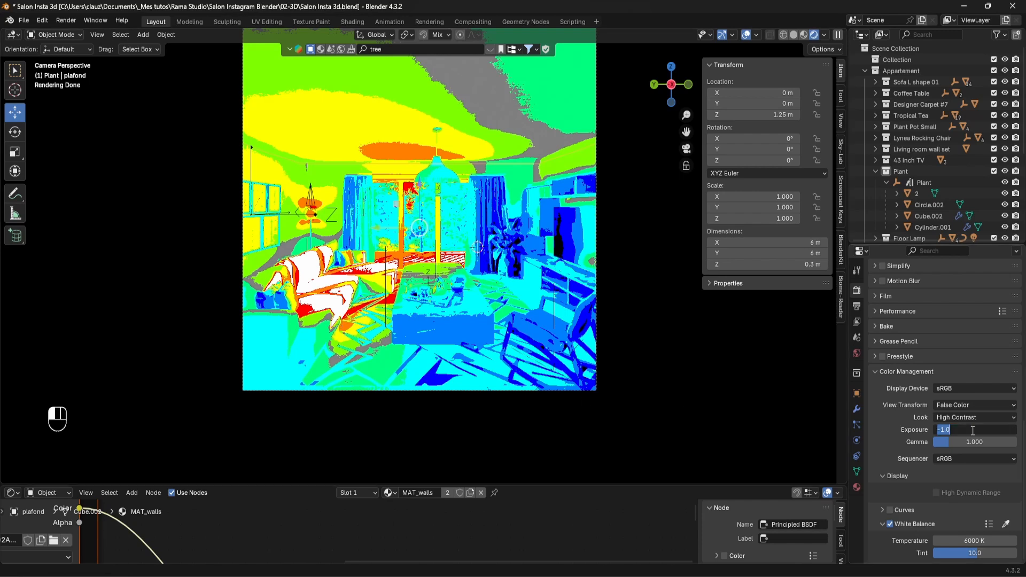
type("-2")
key("Return")
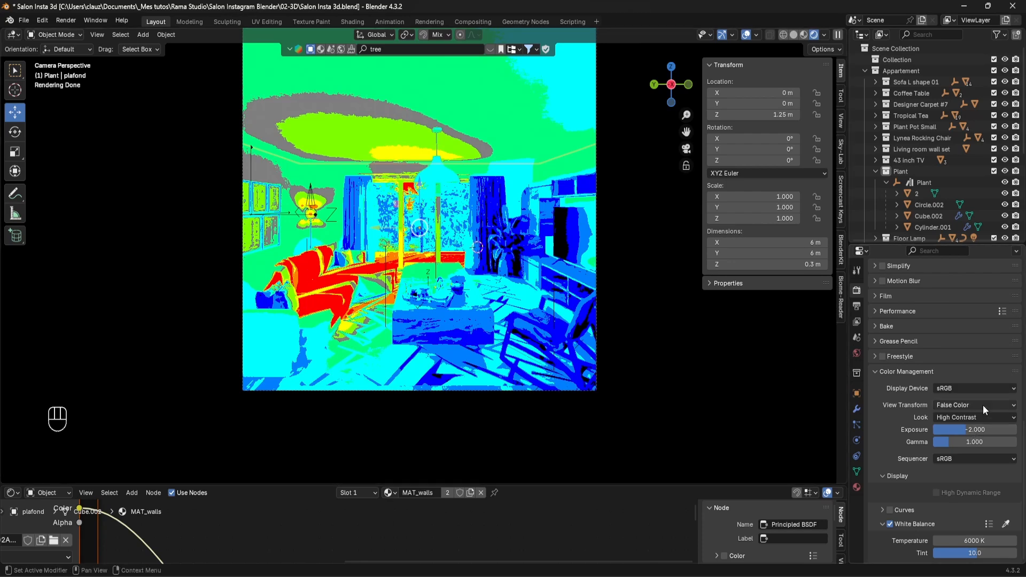
Set the exposure to -1.5
left_click(981, 428)
type("-1.5")
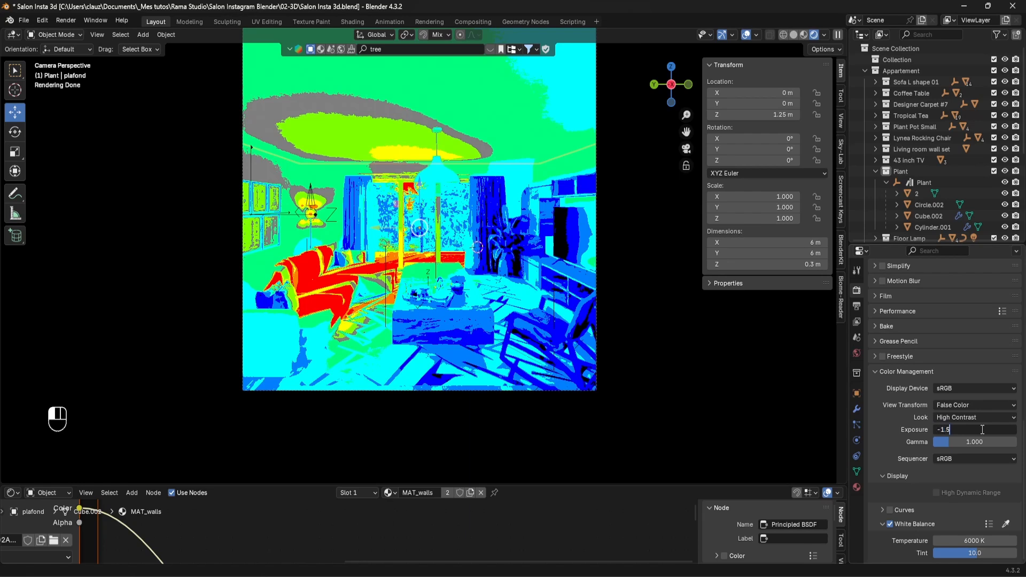
key("Return")
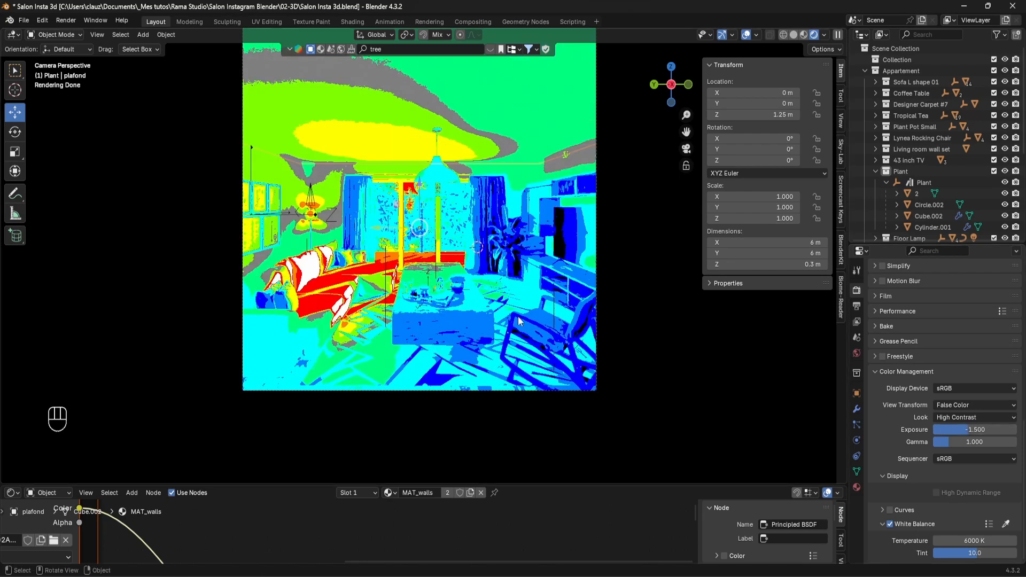
Set the view transform back to AgX with the Medium High Contrast look, and switch the viewport to wireframe shading
left_click(970, 417)
left_click(960, 404)
left_click(958, 403)
left_click(960, 406)
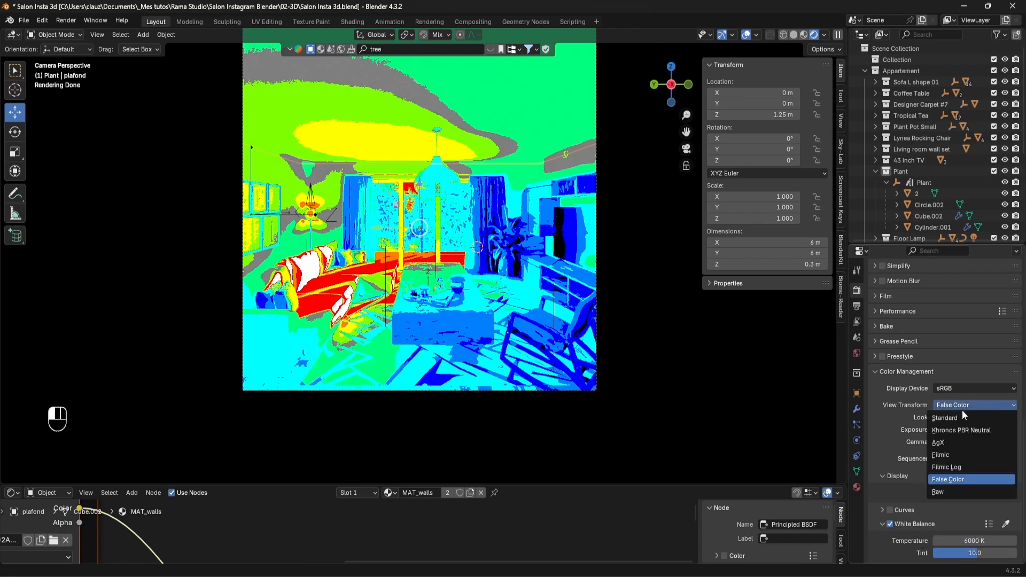
left_click(944, 439)
left_click(961, 418)
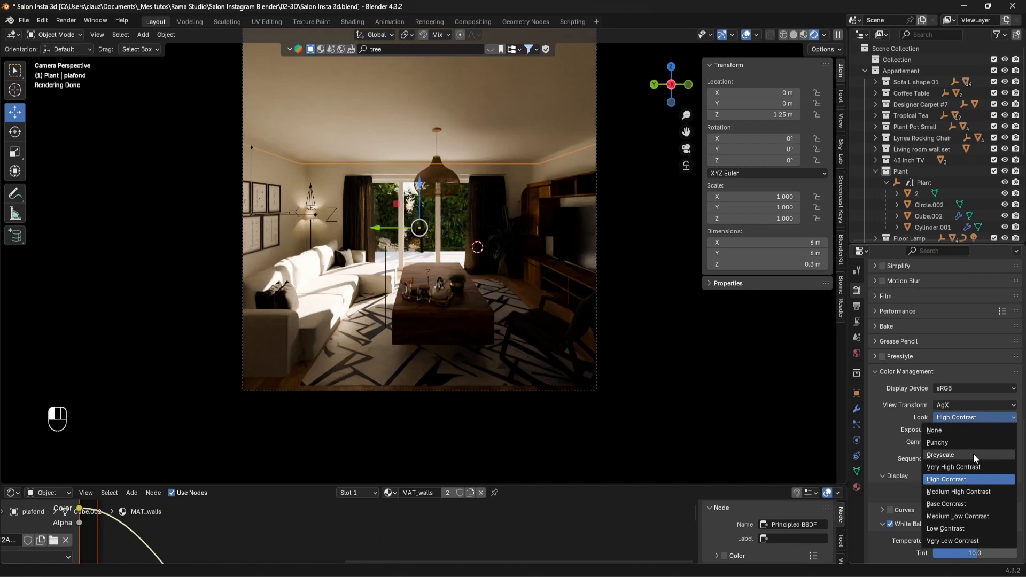
left_click(972, 492)
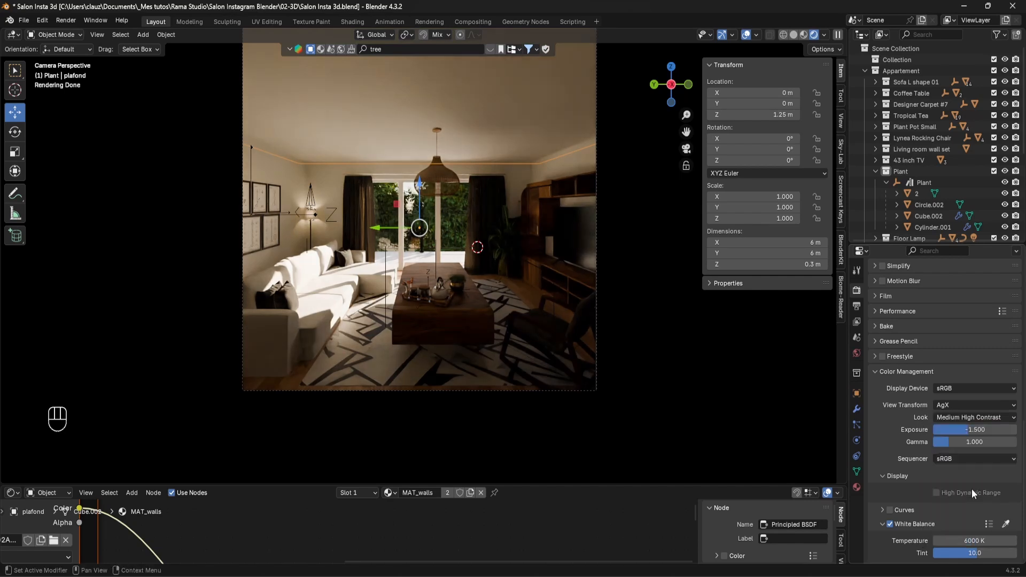
left_click(783, 35)
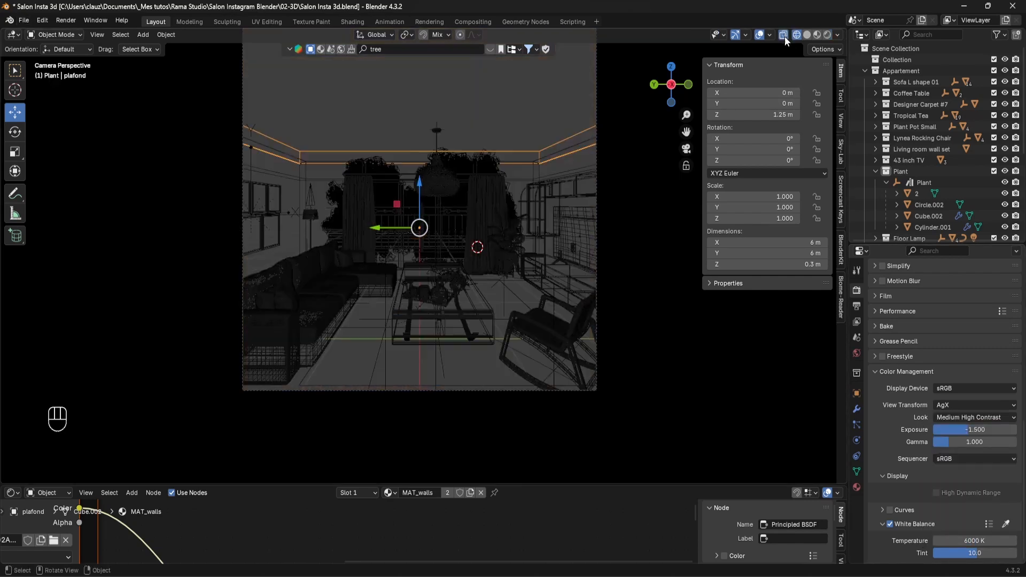
Save the Blender file
left_click(25, 21)
left_click(45, 88)
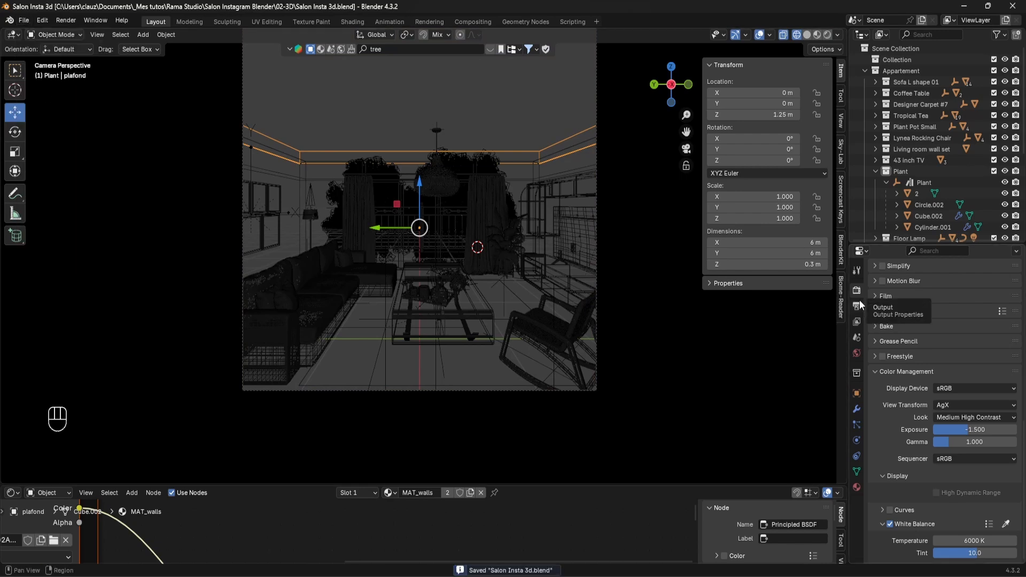
Set the final render's noise threshold to 0.02 and its maximum samples to 2048
scroll(932, 328, "up", 10)
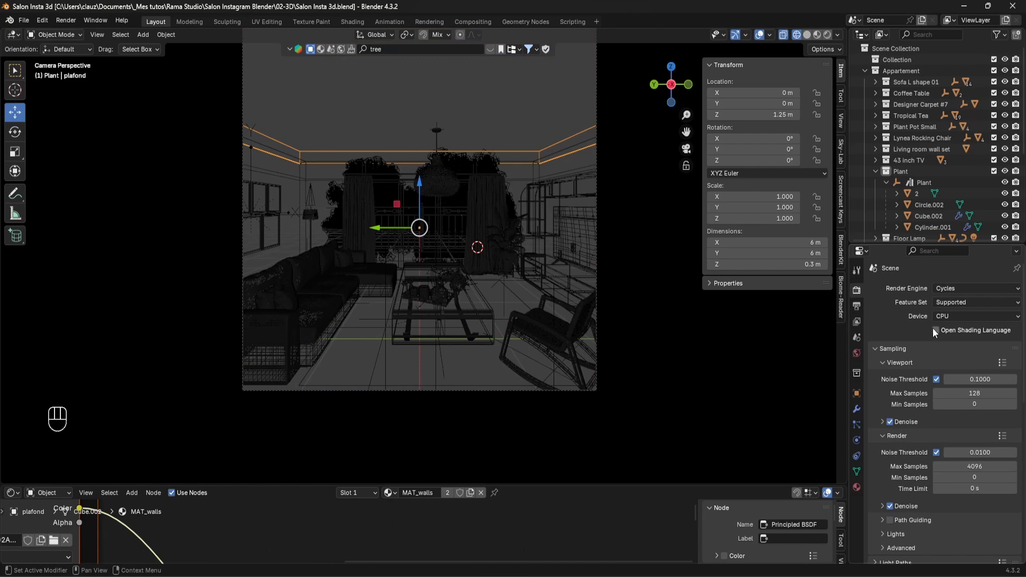
left_click(974, 453)
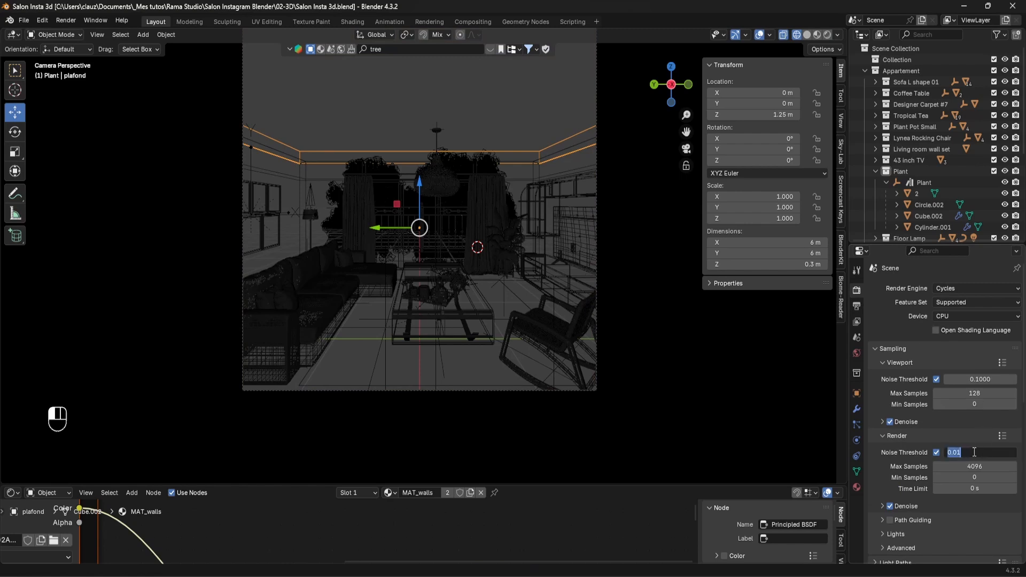
left_click(959, 452)
key("Delete")
type("2")
key("Return")
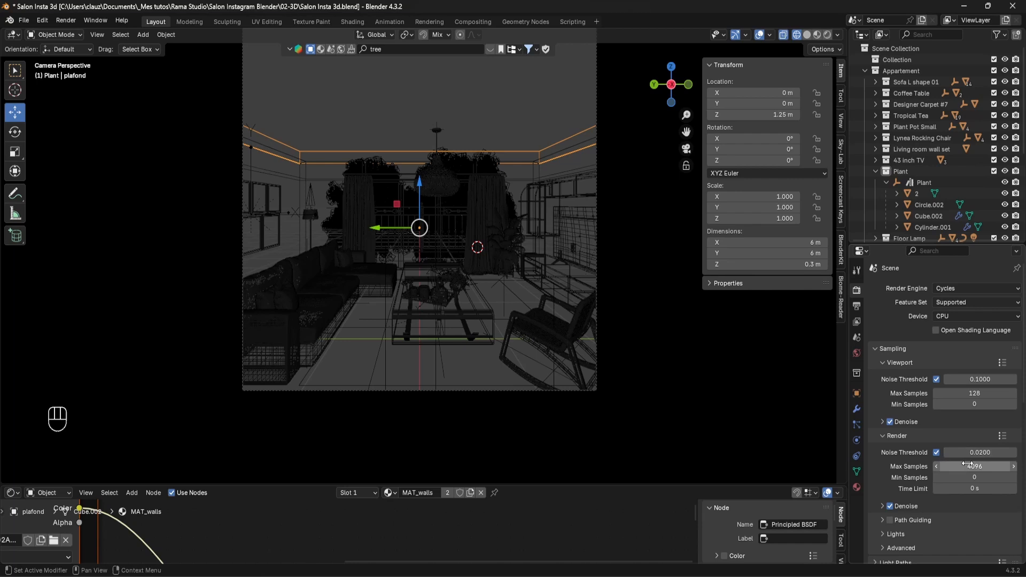
left_click(971, 467)
type("2048")
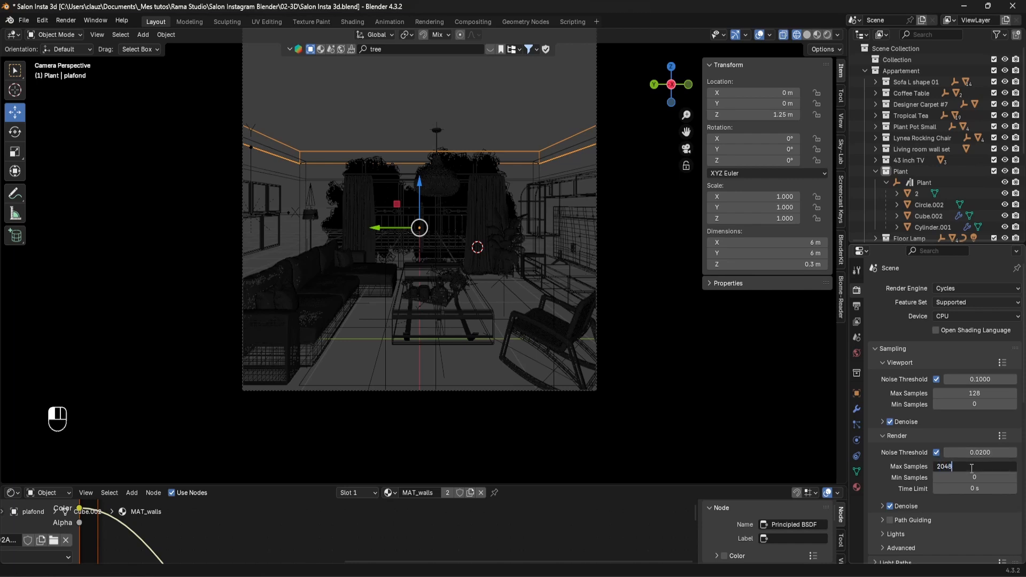
key("Return")
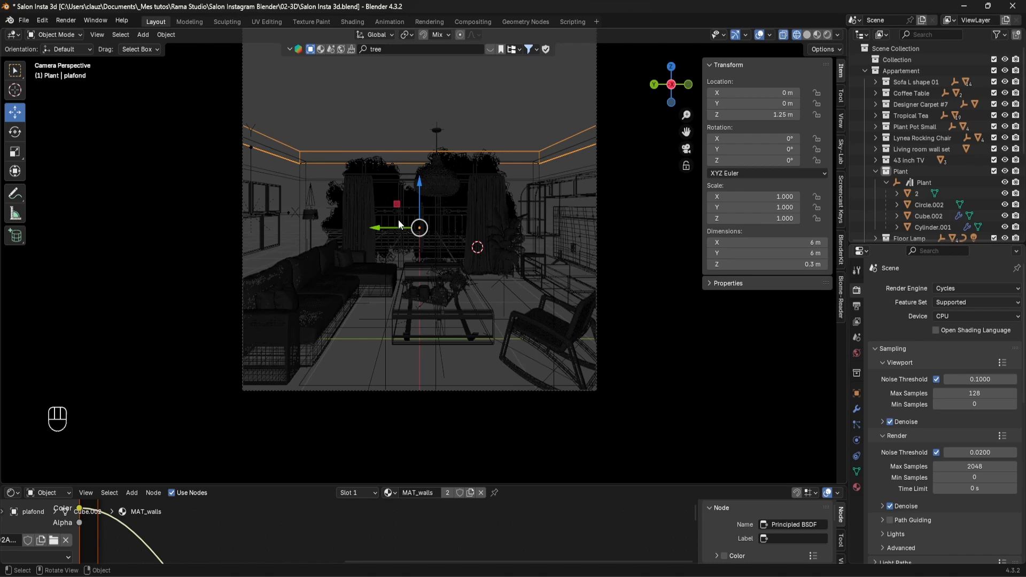
Enable compositing nodes for the scene and replace the Composite node with a File Output node
left_click(464, 23)
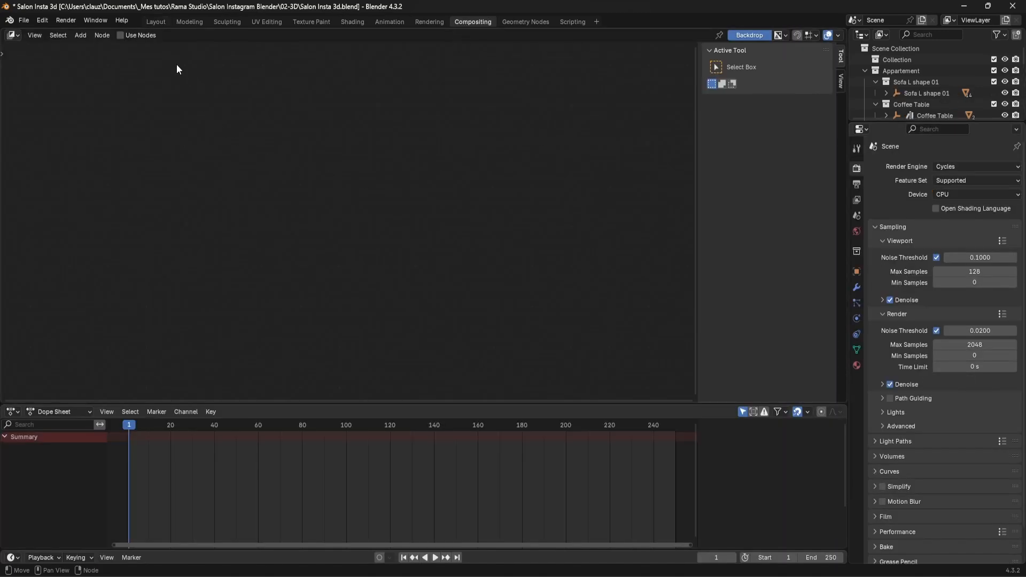
left_click(120, 36)
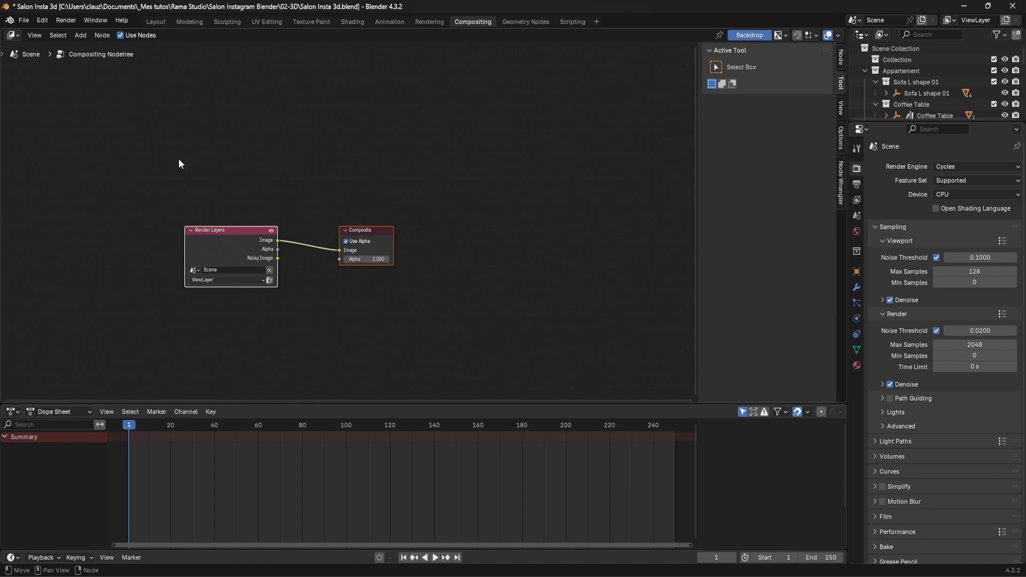
scroll(576, 319, "up", 2)
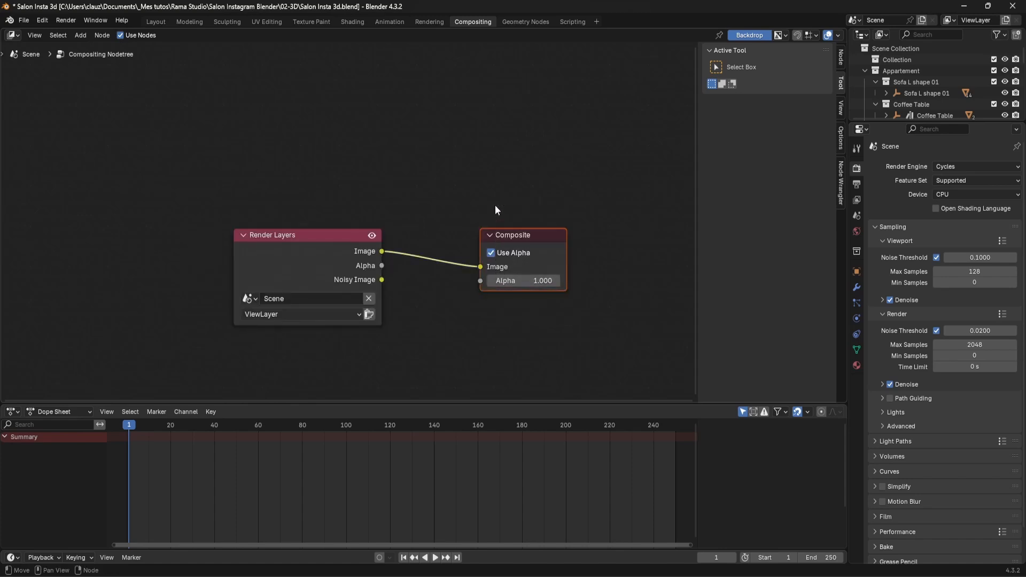
key("x")
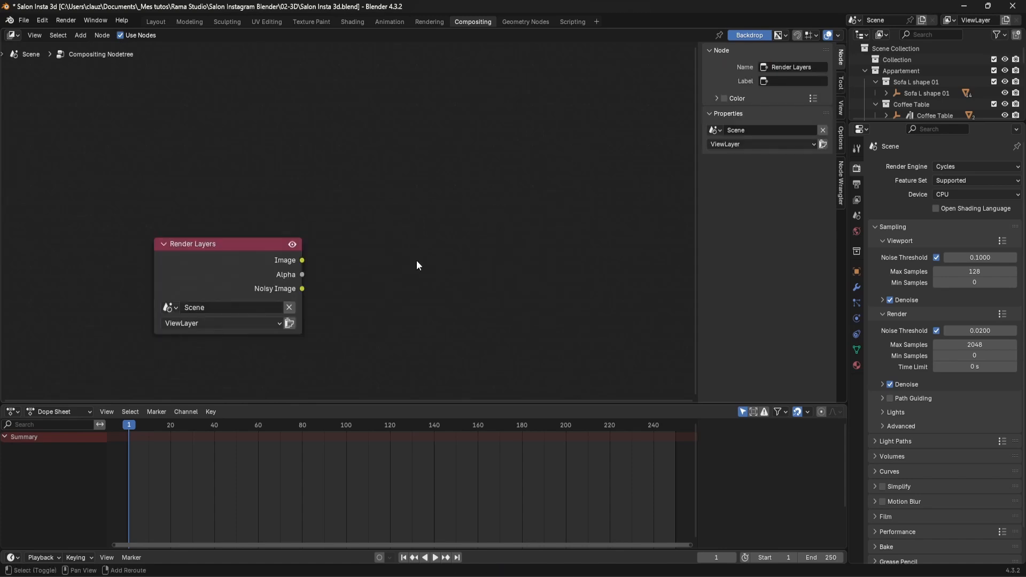
key("shift+a")
type("outp")
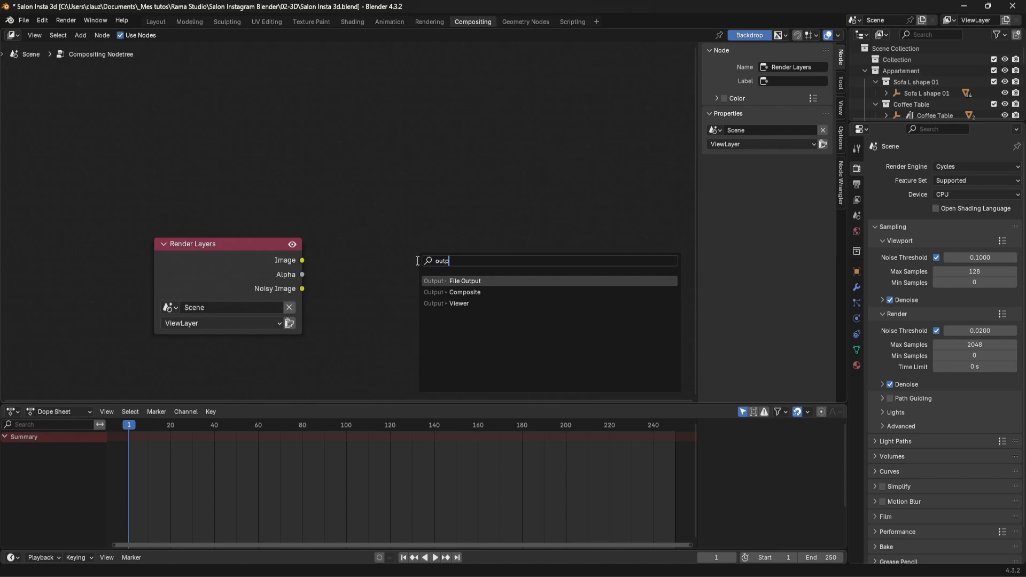
key("Return")
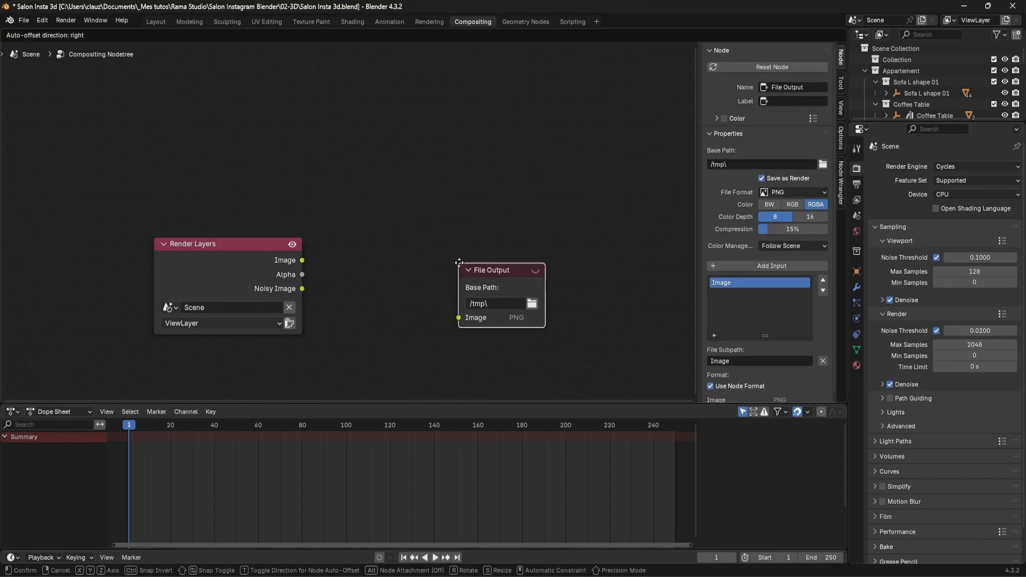
left_click(493, 216)
Rename the File Output node's Image input as RGB and connect the Render Layers image to it
left_click(760, 361)
key("ctrl+BackSpace")
type("RGB")
key("Return")
left_click_drag(302, 260, 484, 271)
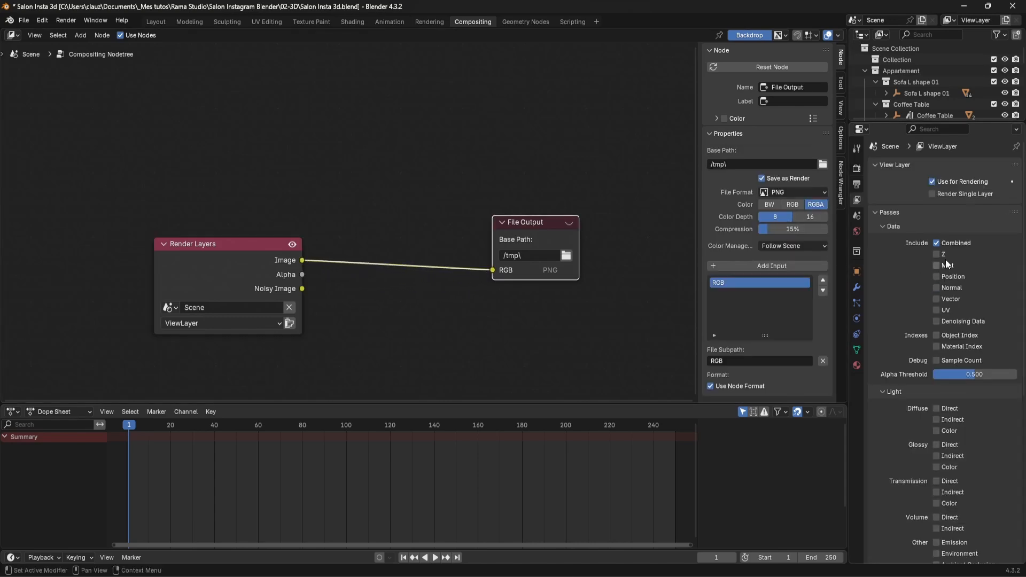
Enable the Mist, Ambient Occlusion, Emission, Diffuse Direct and Diffuse Indirect passes for the view layer
left_click(937, 266)
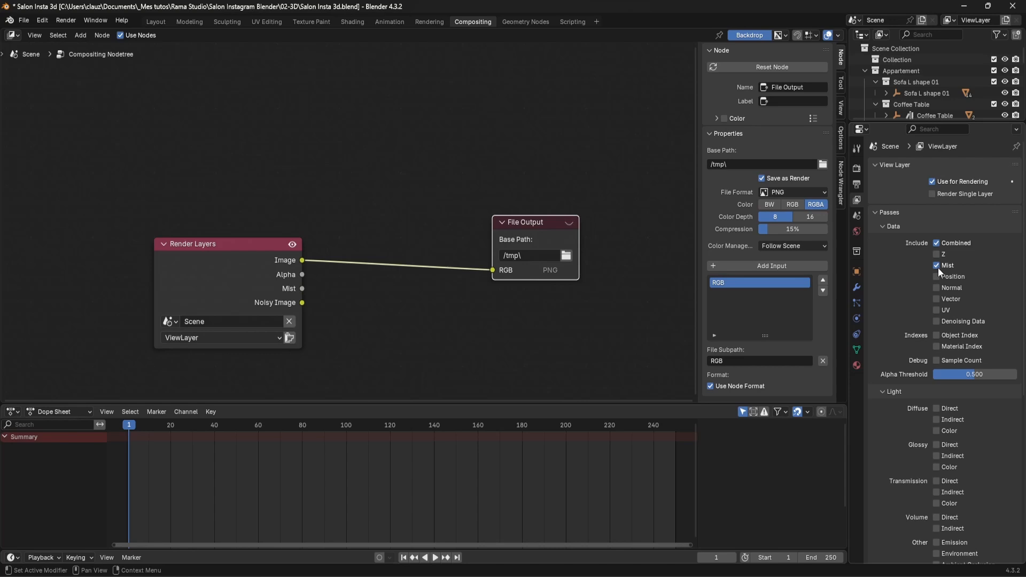
scroll(938, 268, "down", 2)
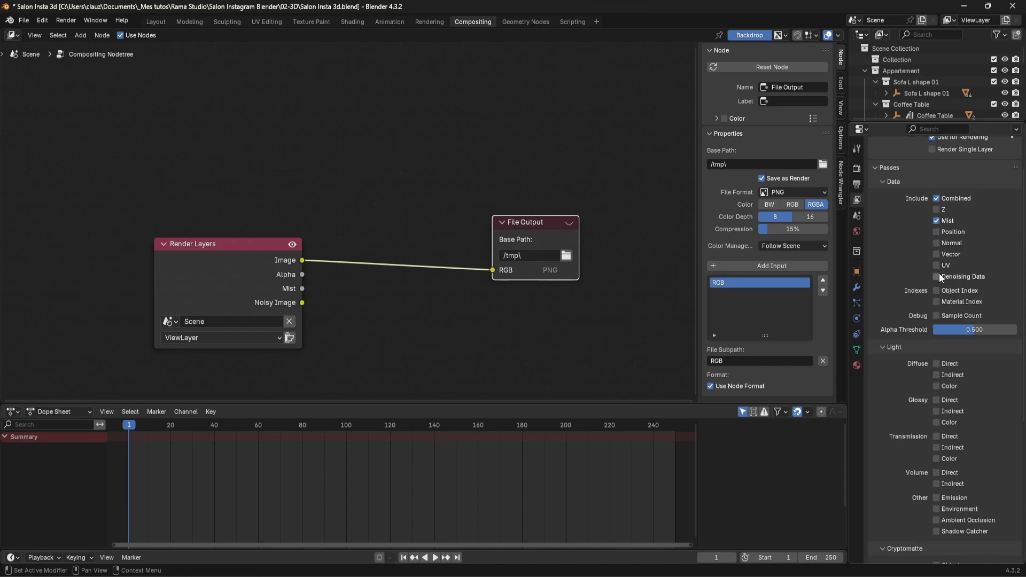
left_click(936, 521)
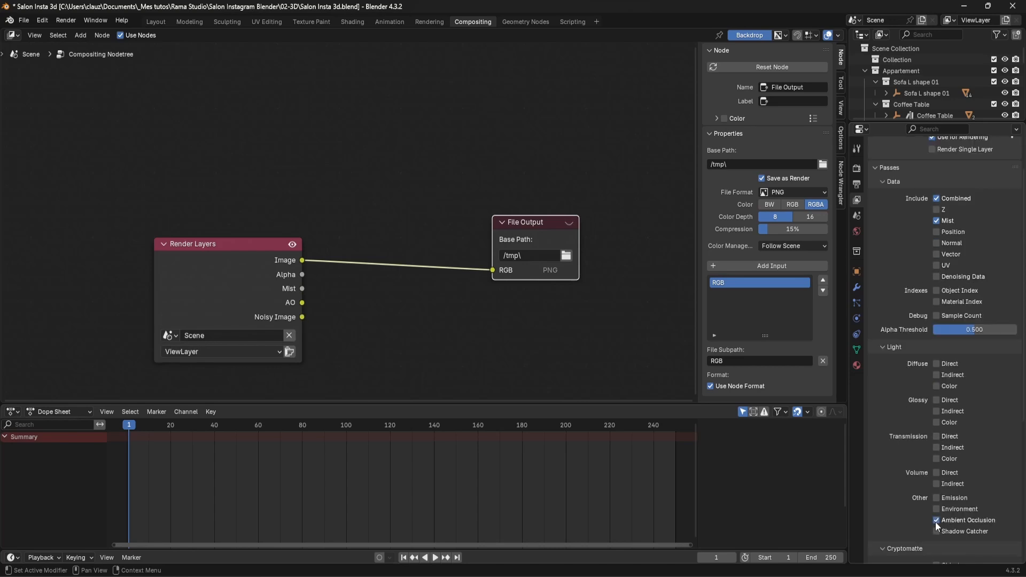
left_click(937, 497)
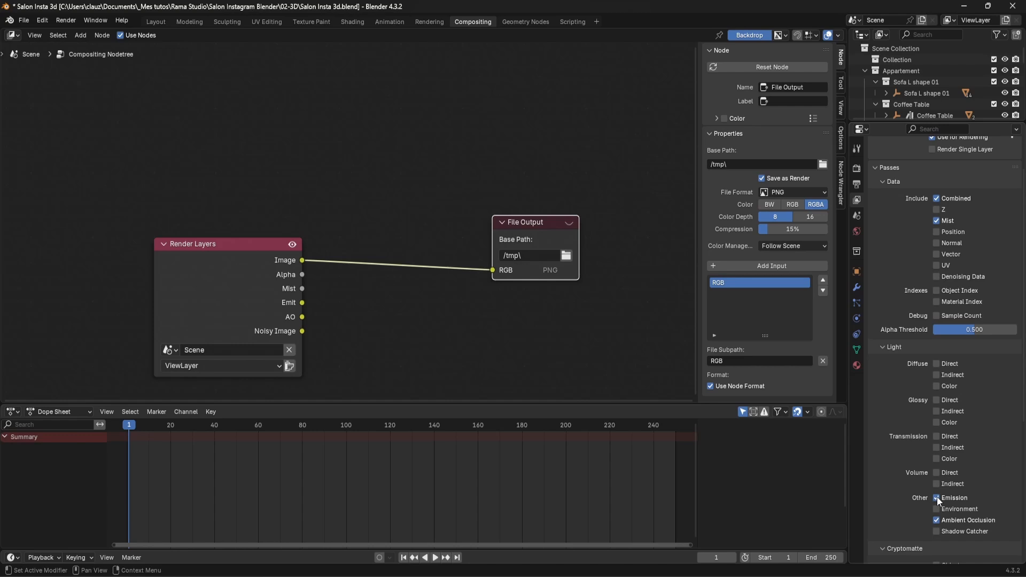
left_click(937, 363)
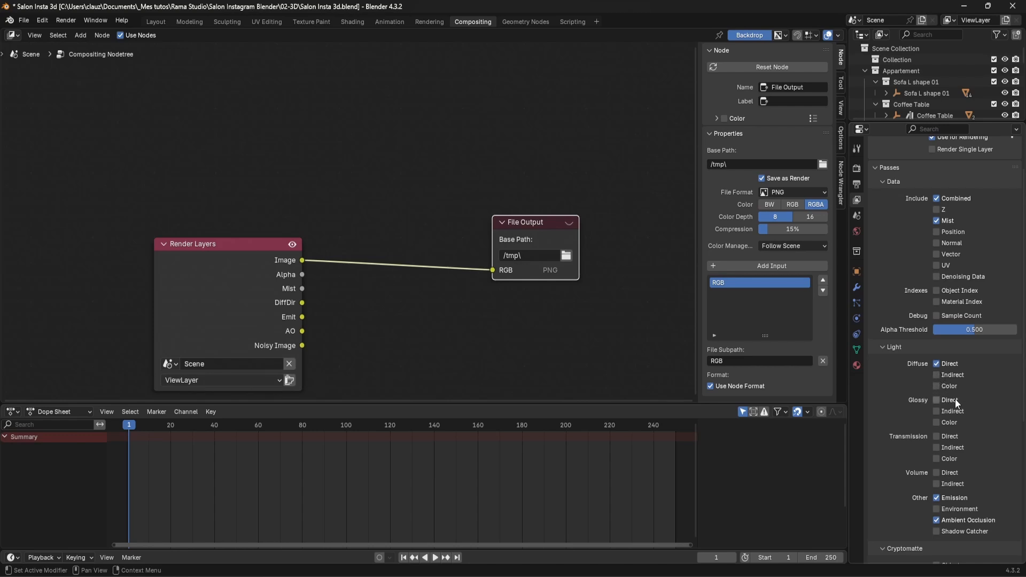
left_click(936, 375)
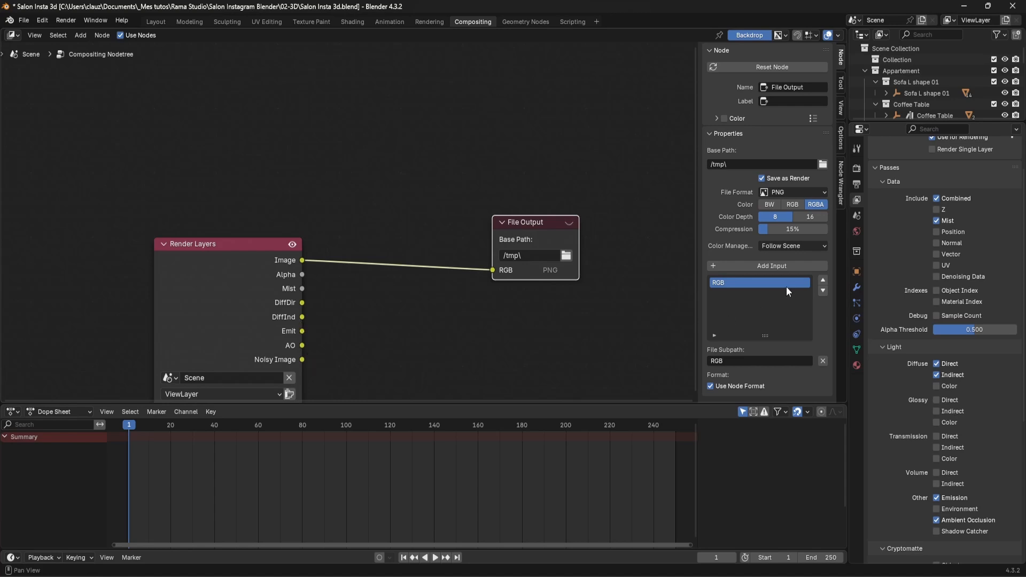
Add five more inputs to the File Output node for the extra passes
left_click(765, 266)
left_click(766, 267)
left_click(766, 266)
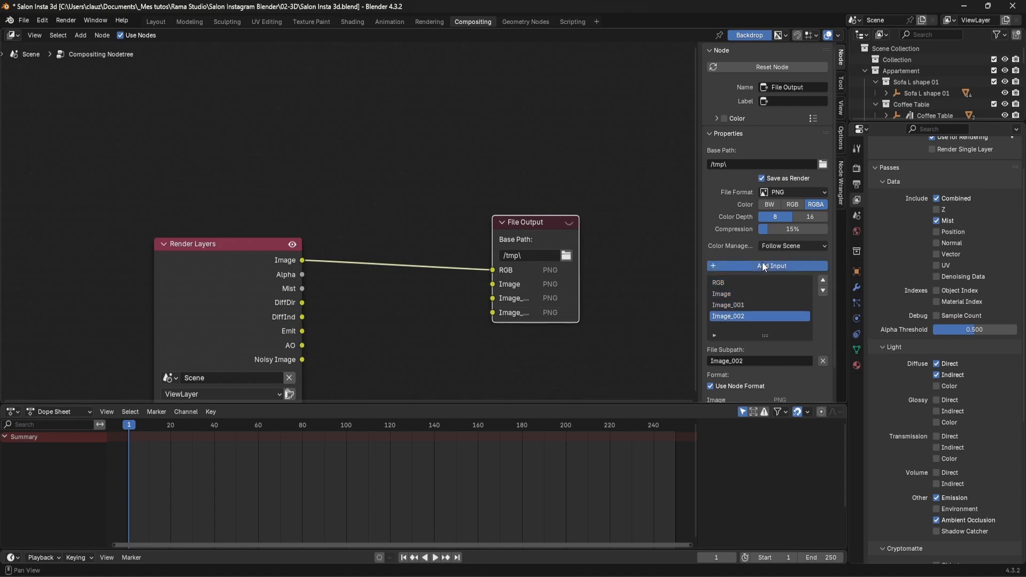
left_click(766, 266)
left_click(765, 266)
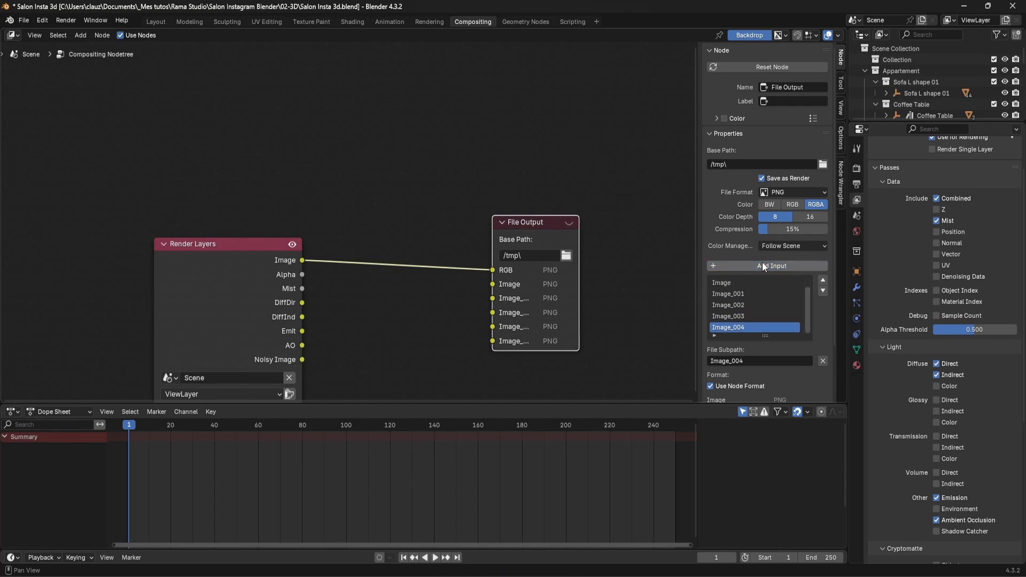
Rename the File Output inputs Image_001 and Image_002 as "dif dir" and "dif indir"
left_click(743, 295)
key("ctrl+a")
key("BackSpace")
type("dif dir")
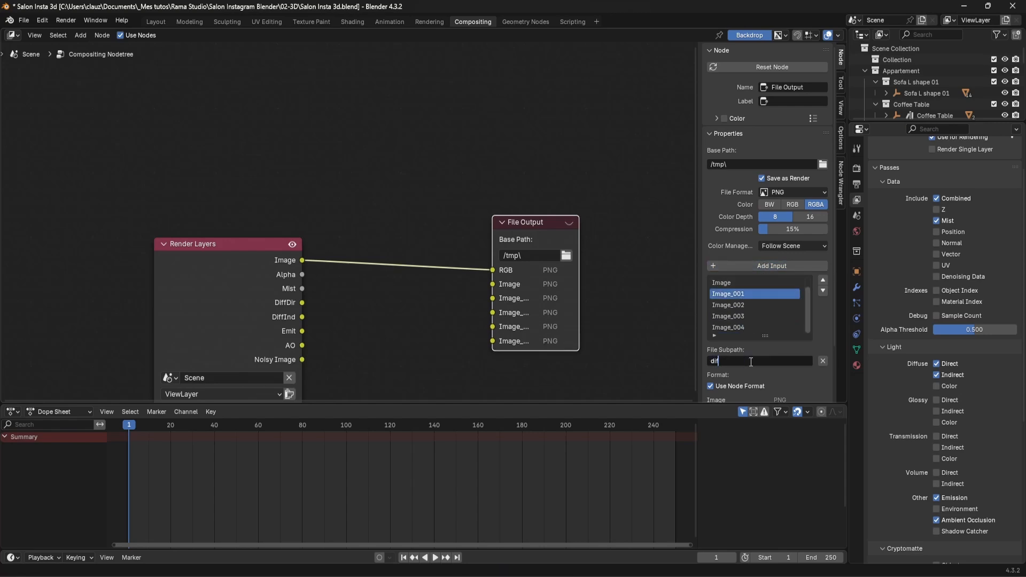
key("Return")
type("dif ind")
key("Return")
left_click(739, 362)
type("dif dir")
left_click(728, 305)
left_click(742, 361)
type("dif indir")
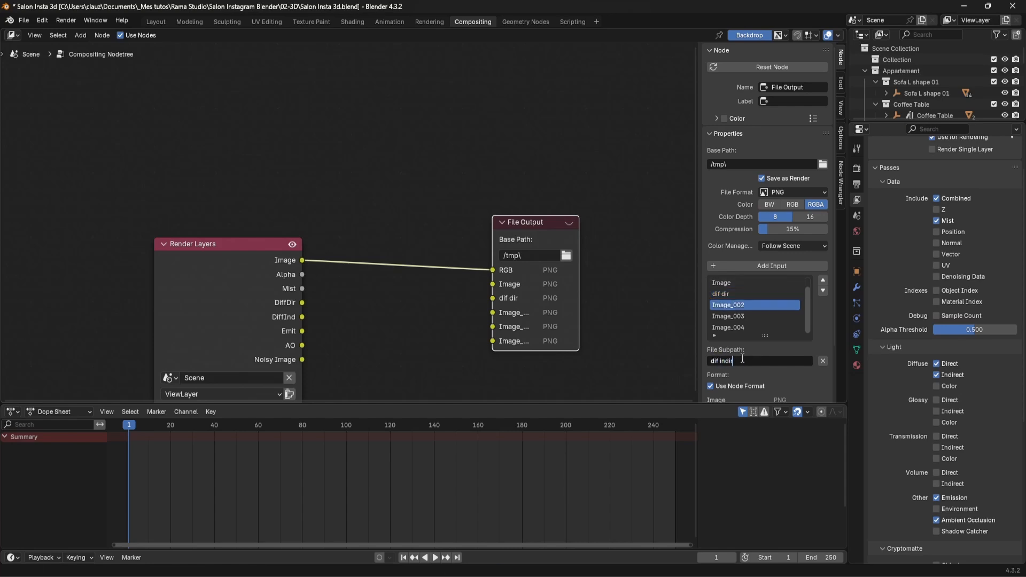
Rename the File Output node's remaining Image input as "rgb"
left_click(738, 283)
left_click(736, 361)
type("rgb")
Rename the File Output inputs Image_003 and Image_004 as "emissive" and "ao"
left_click(728, 316)
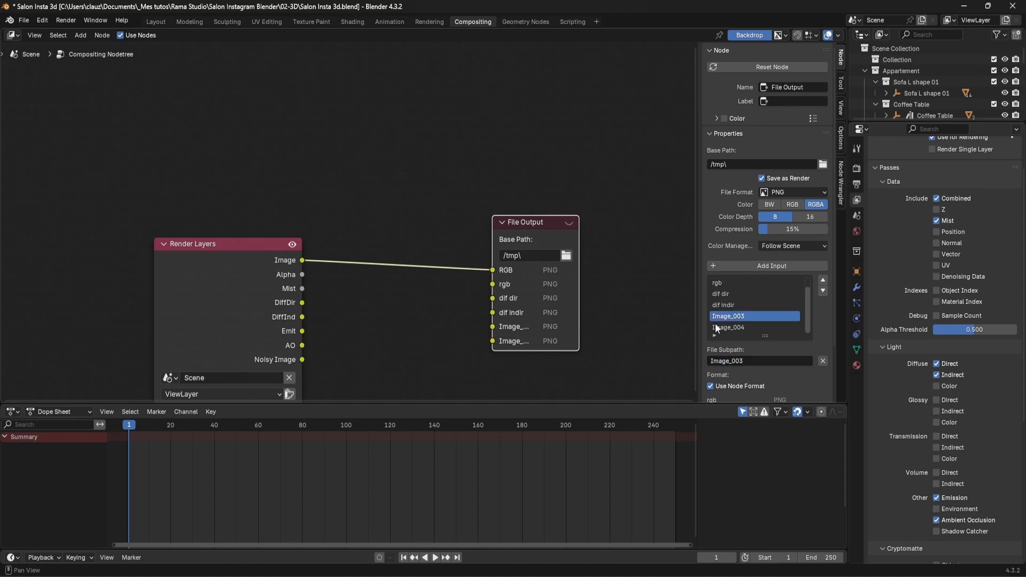
left_click(750, 360)
type("emissive")
key("Return")
left_click(726, 328)
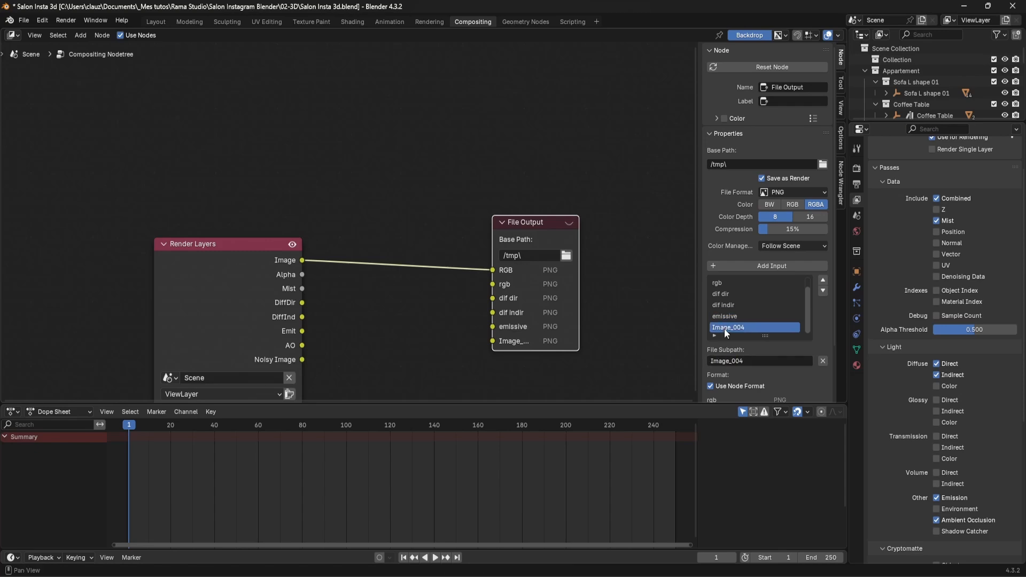
left_click(756, 361)
type("ao")
key("Return")
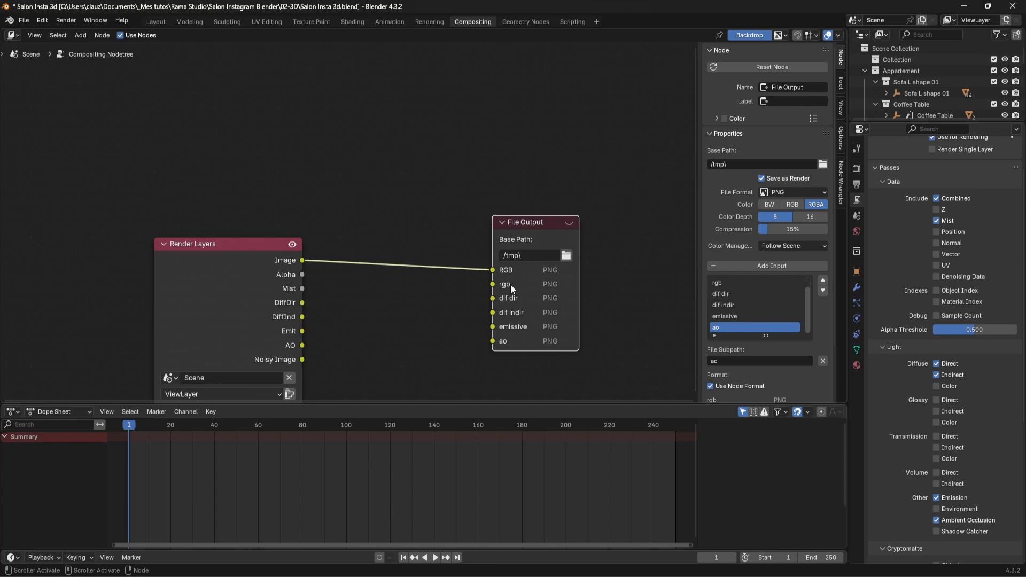
Rename the File Output node's duplicate lowercase "rgb" input as "mist"
left_click(725, 284)
left_click(729, 361)
type("mist")
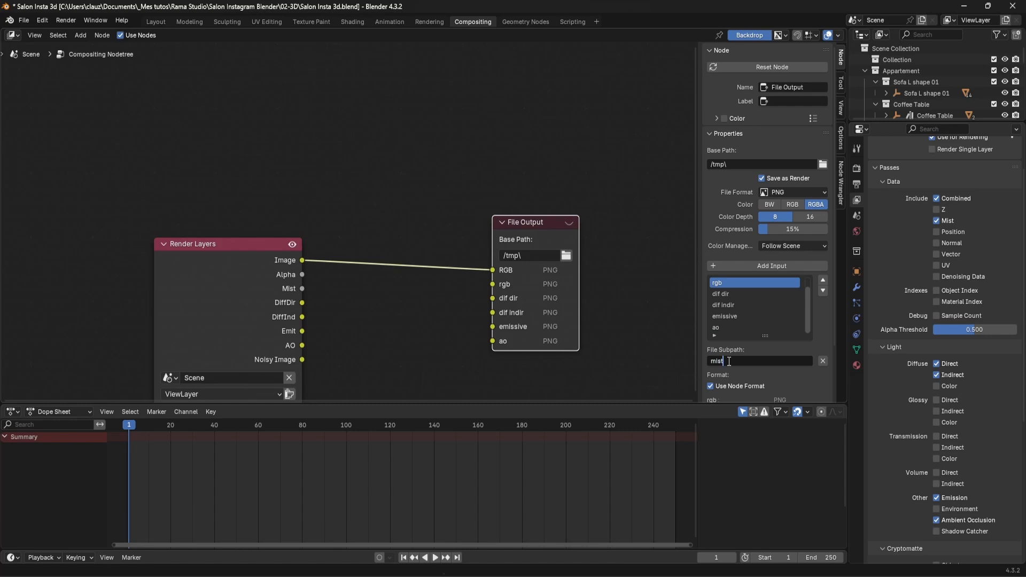
key("Return")
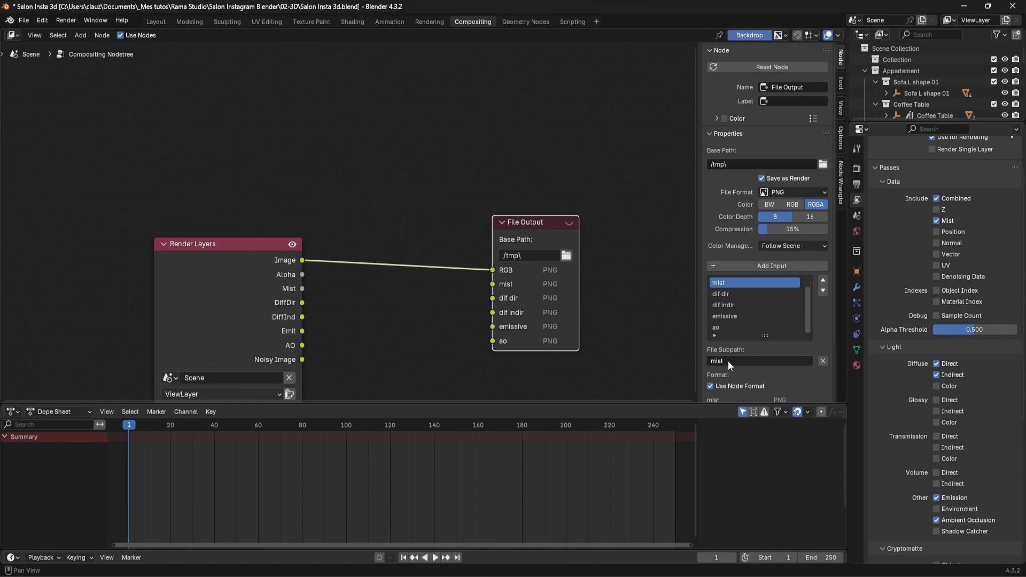
Connect the Mist, DiffDir, DiffInd, Emit and AO passes to the matching File Output inputs
left_click_drag(302, 288, 490, 284)
left_click_drag(303, 302, 491, 313)
left_click_drag(302, 331, 492, 327)
Set the File Output base path to salonrendu in the 250317 renders folder and save the file
left_click(565, 258)
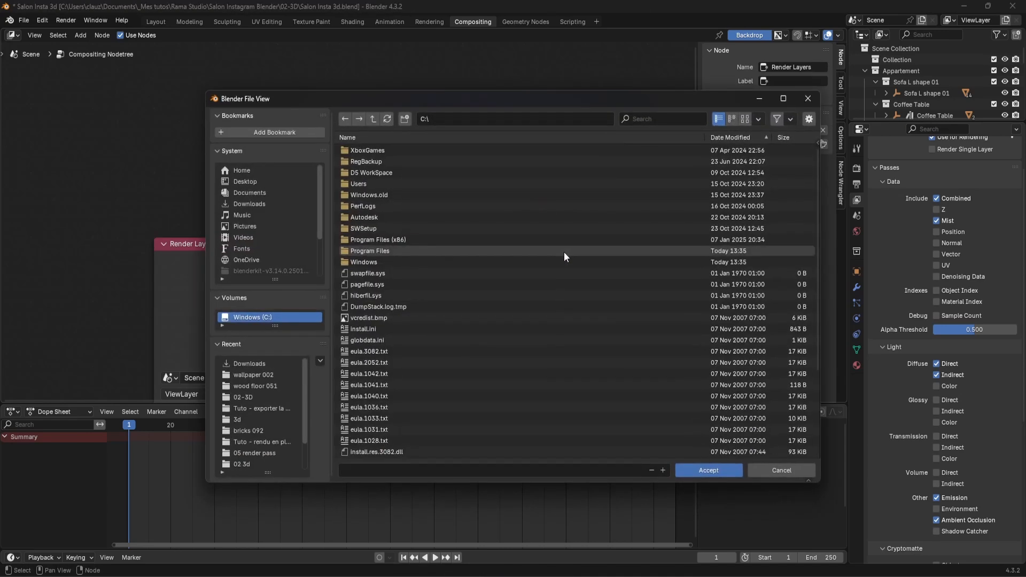
scroll(287, 226, "down", 3)
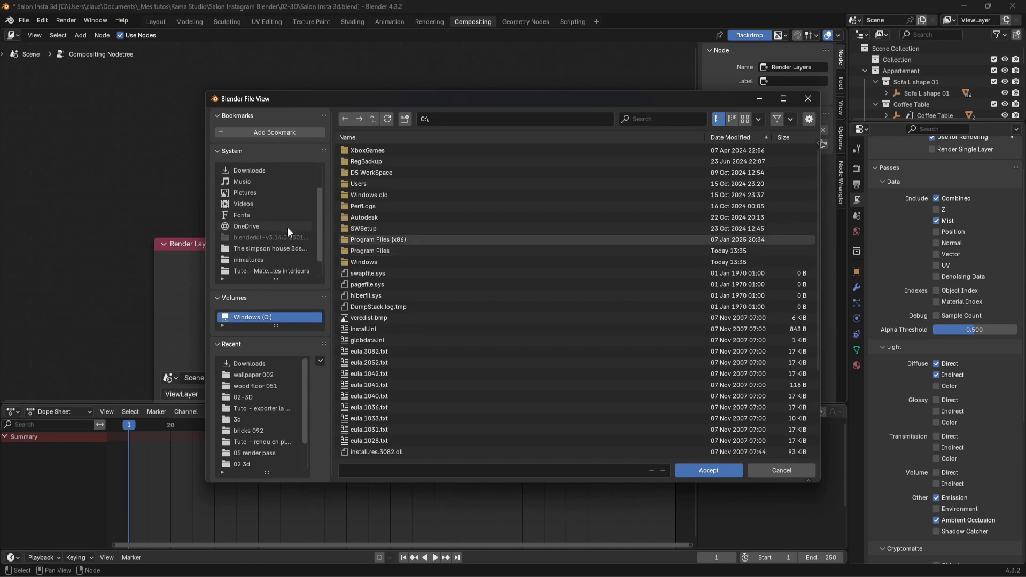
key("Escape")
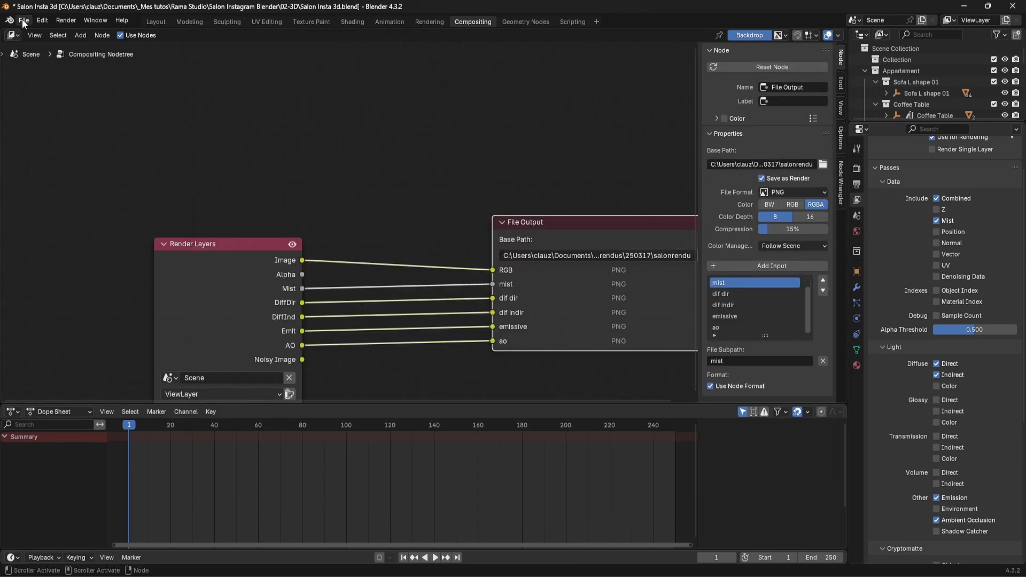
left_click(23, 19)
left_click(38, 93)
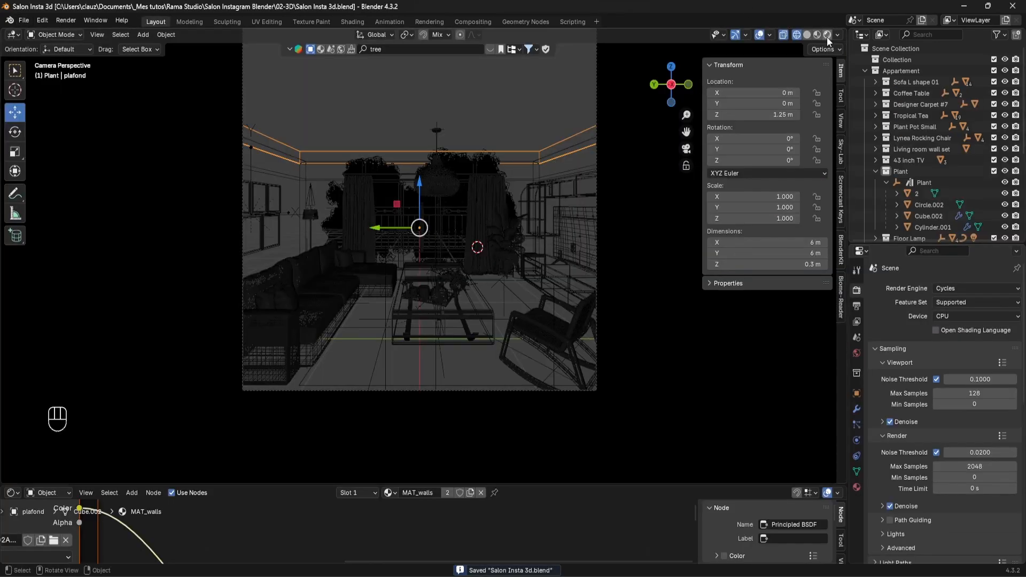
Preview the living room in rendered shading through the camera and return the viewport to wireframe
left_click(826, 37)
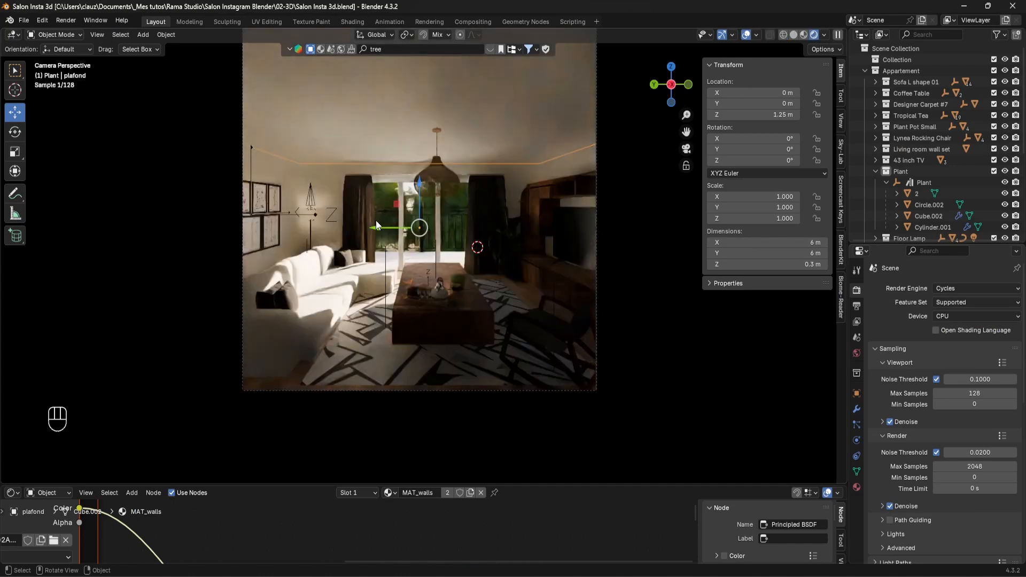
key("shift+z")
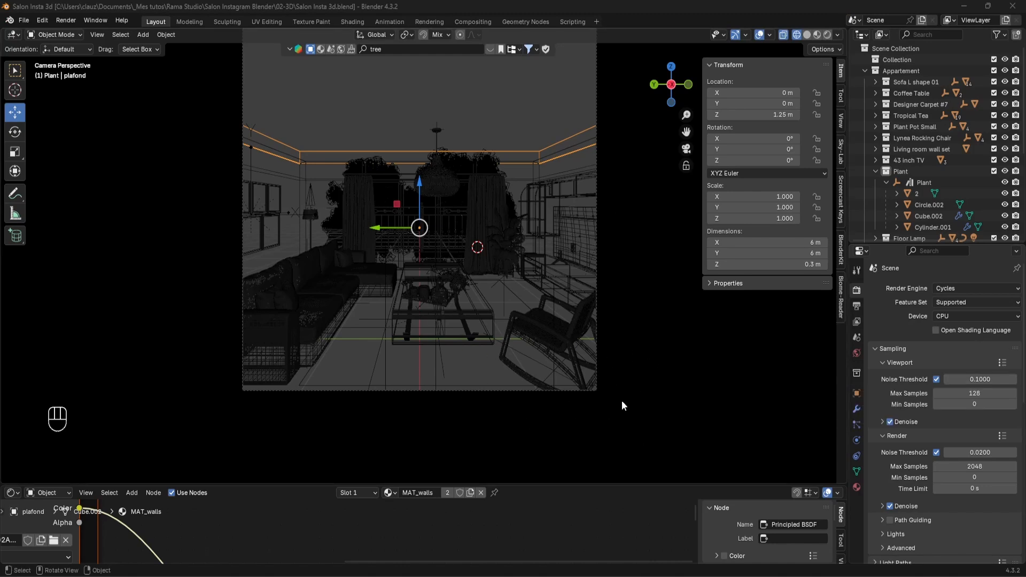
Set the Cycles render device to GPU Compute and render the image from the saved file
left_click(951, 312)
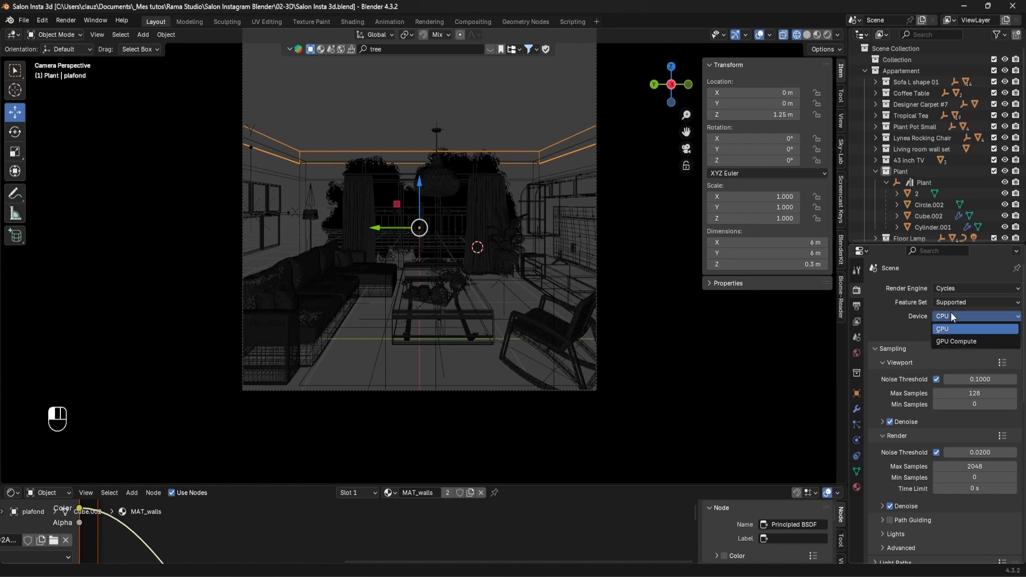
left_click(963, 340)
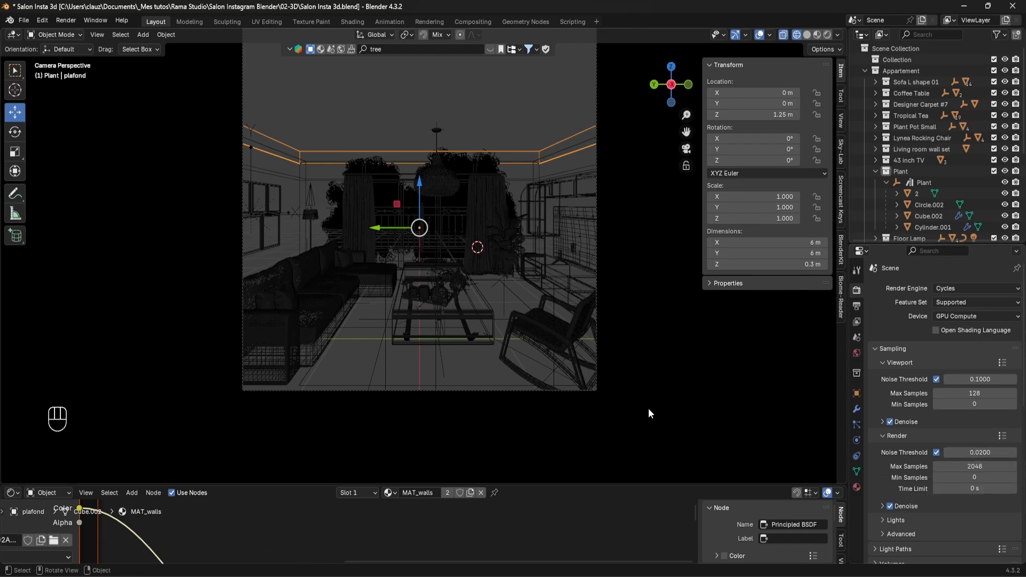
left_click(24, 20)
left_click(47, 88)
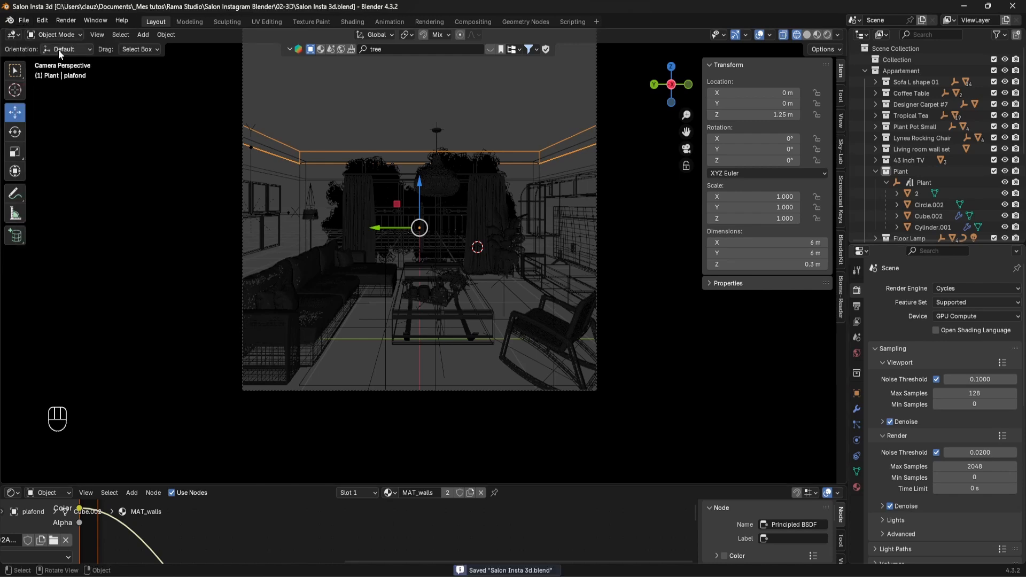
left_click(63, 21)
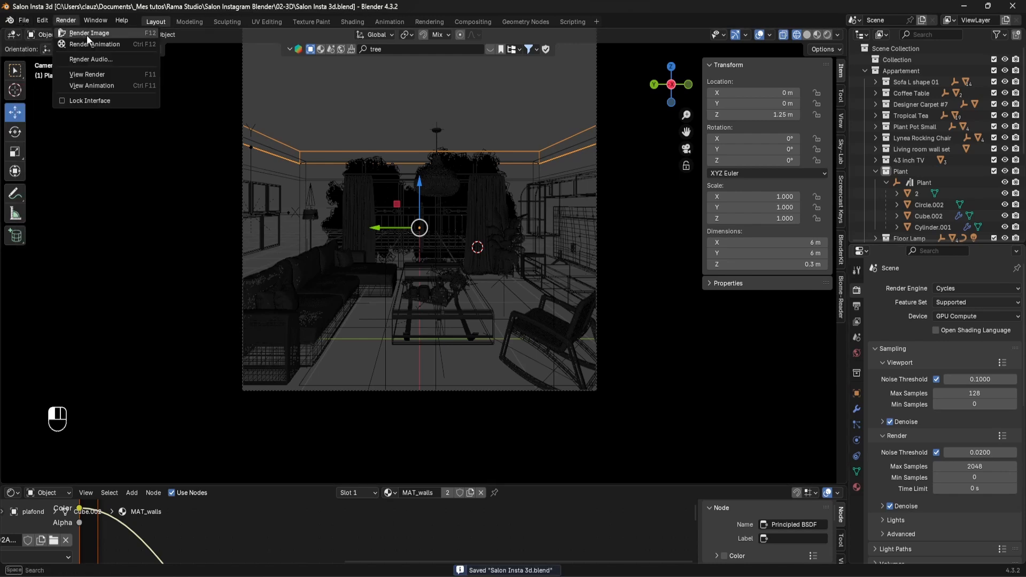
left_click(87, 33)
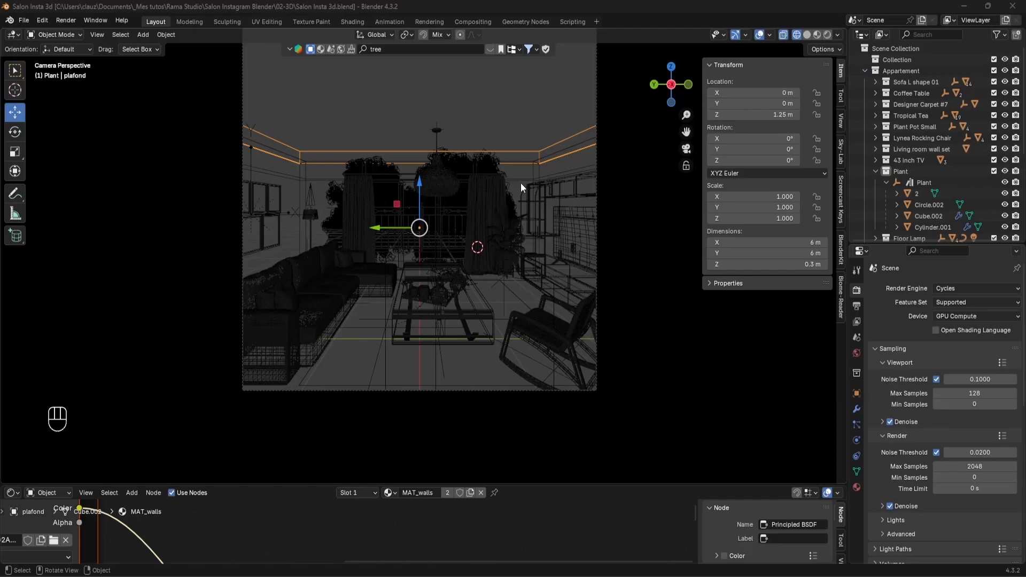
Examine the balcony railing from outside the room in solid shading, then through the camera
left_click(509, 119)
scroll(515, 159, "up", 2)
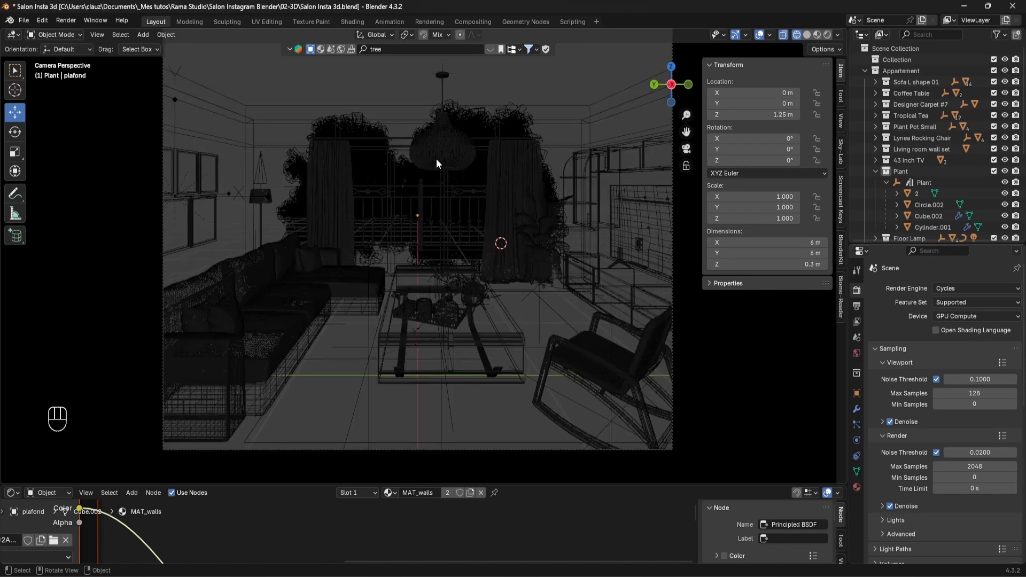
left_click(399, 137)
key("KP_Decimal")
middle_click_drag(413, 167, 722, 114)
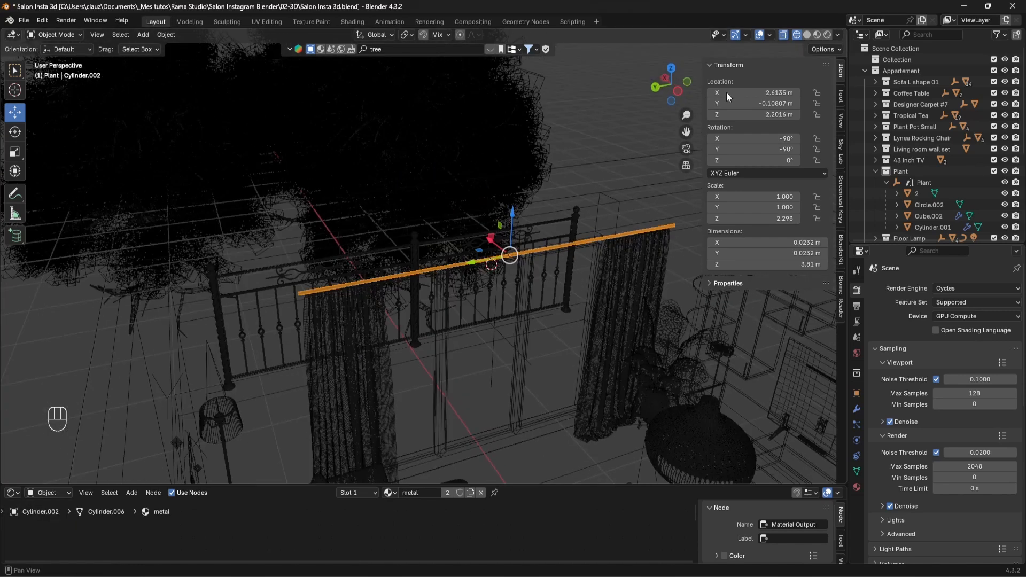
left_click(806, 34)
middle_click_drag(628, 261, 611, 121)
left_click_drag(610, 103, 614, 117)
middle_click_drag(556, 195, 623, 214)
scroll(623, 213, "down", 5)
left_click(399, 265)
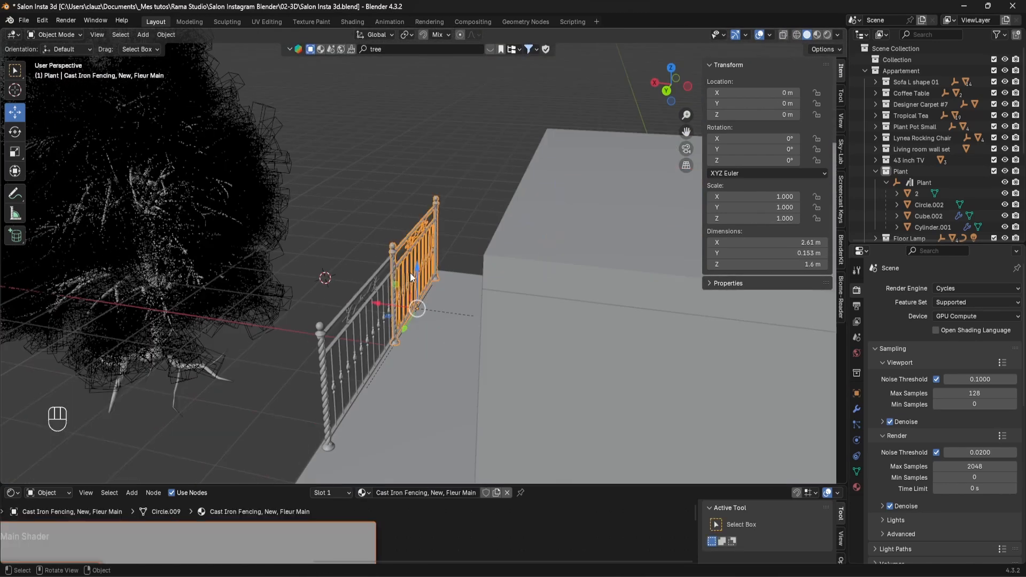
key("KP_0")
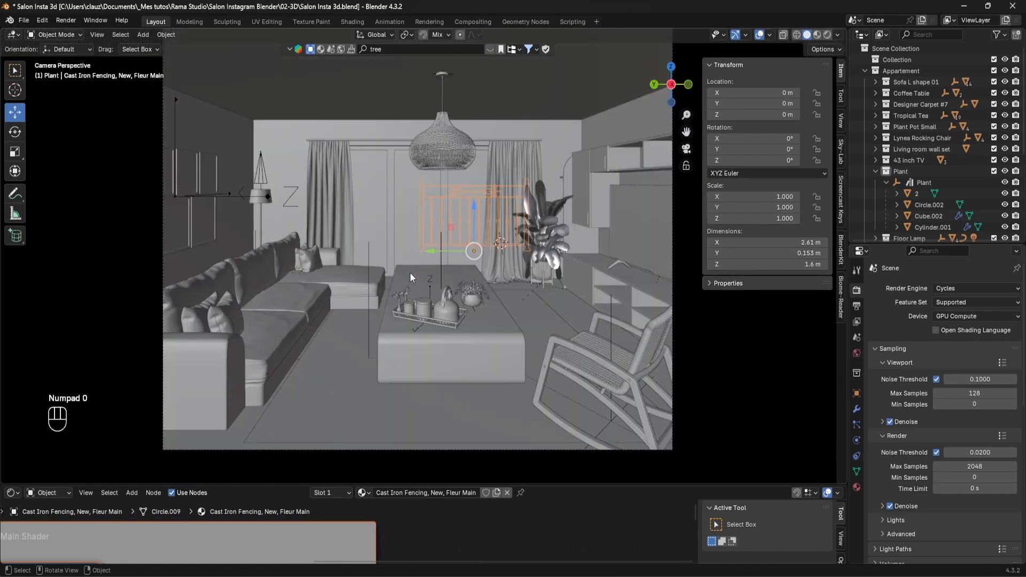
Hide the vitre glass object in the viewport so the balcony can be seen through the window
left_click(875, 171)
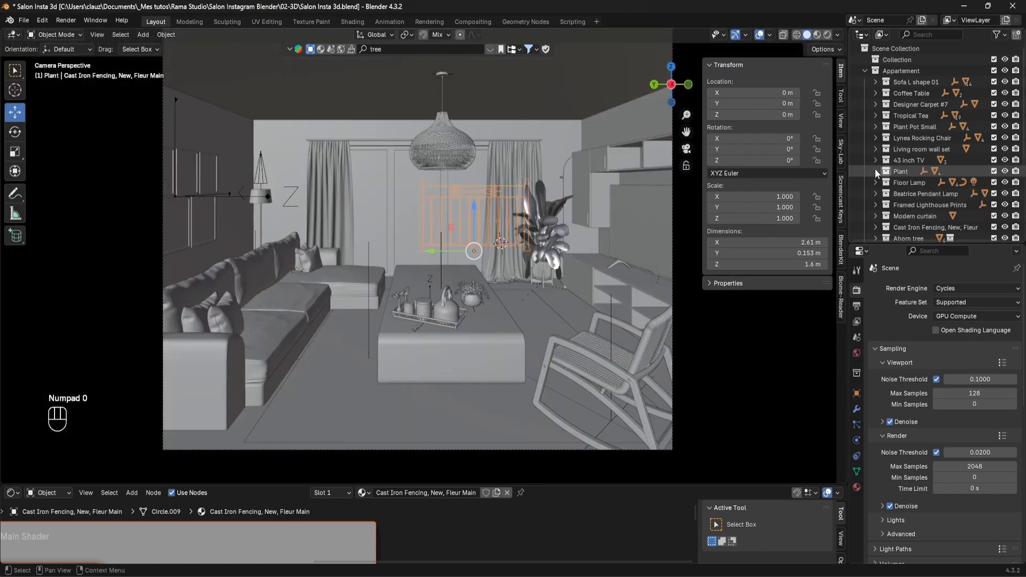
scroll(877, 169, "down", 4)
scroll(855, 176, "down", 1)
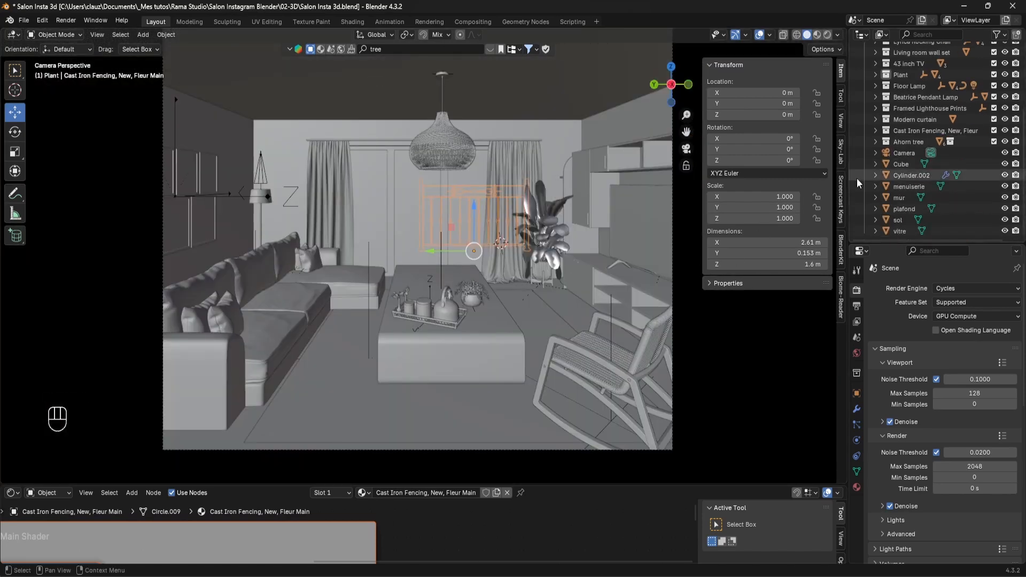
left_click(1005, 231)
Select all objects in the Cast Iron Fencing collection and scale them to about 0.737 along global Z
right_click(925, 130)
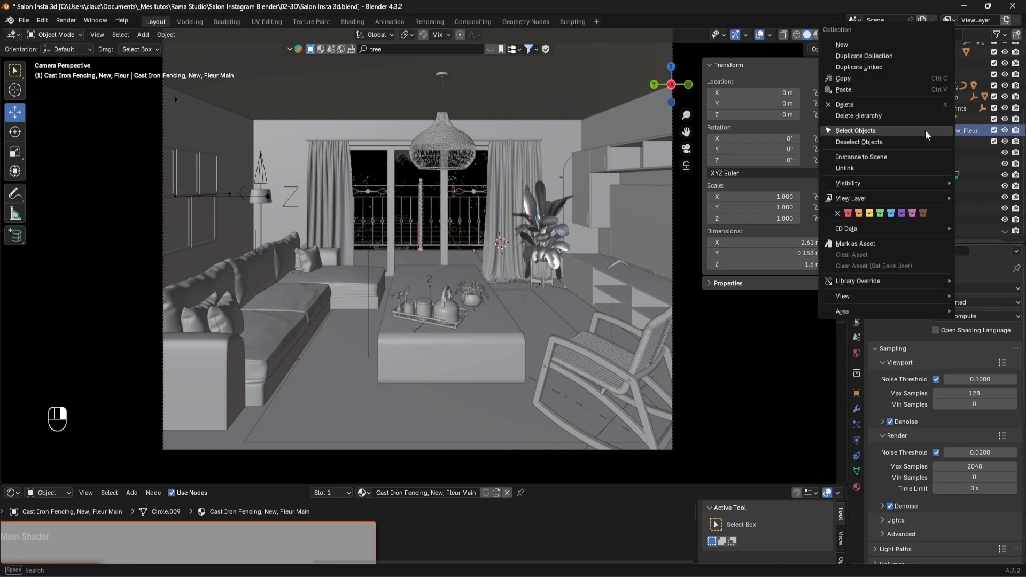
left_click(925, 130)
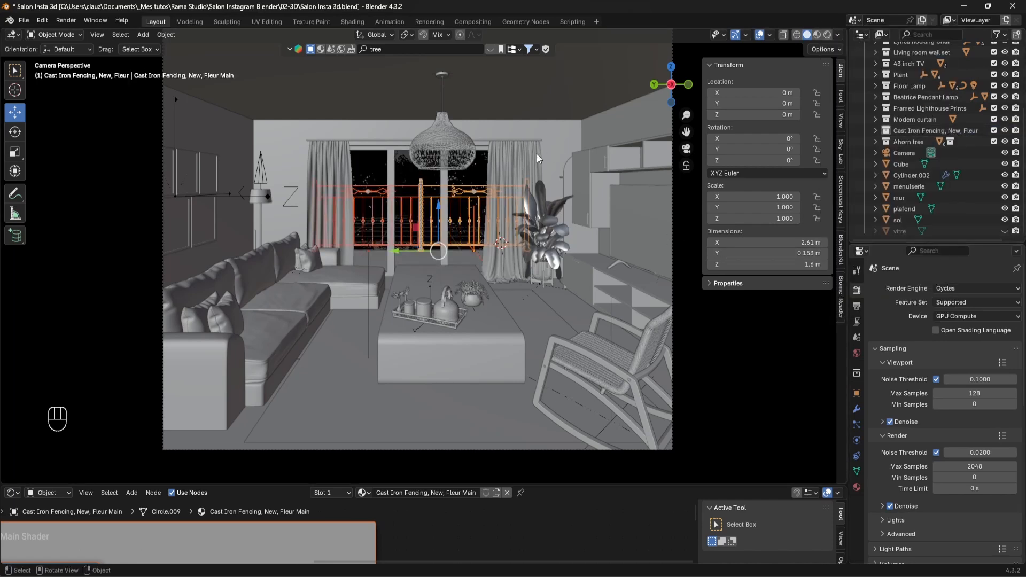
key("s")
key("z")
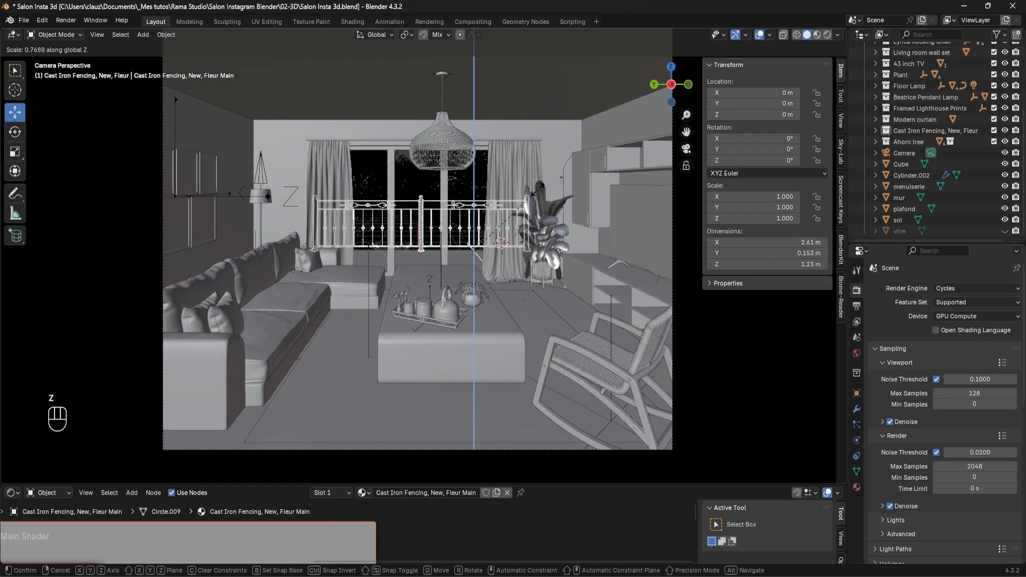
left_click(540, 196)
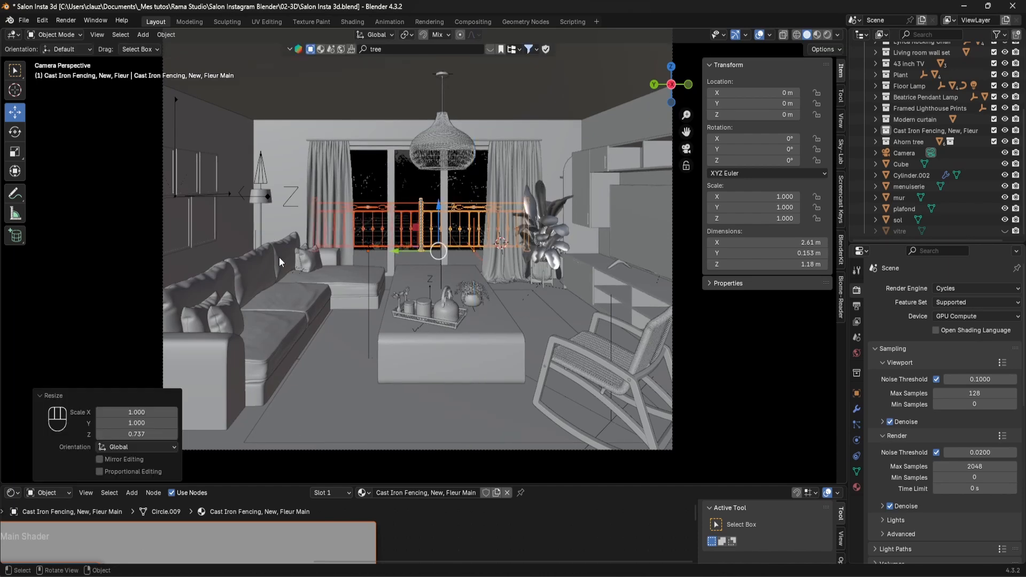
Move the middle tree's foliage about -0.40 m in X and -1.70 m in Z, and scale it by about 1.338
left_click(404, 187)
left_click(419, 192)
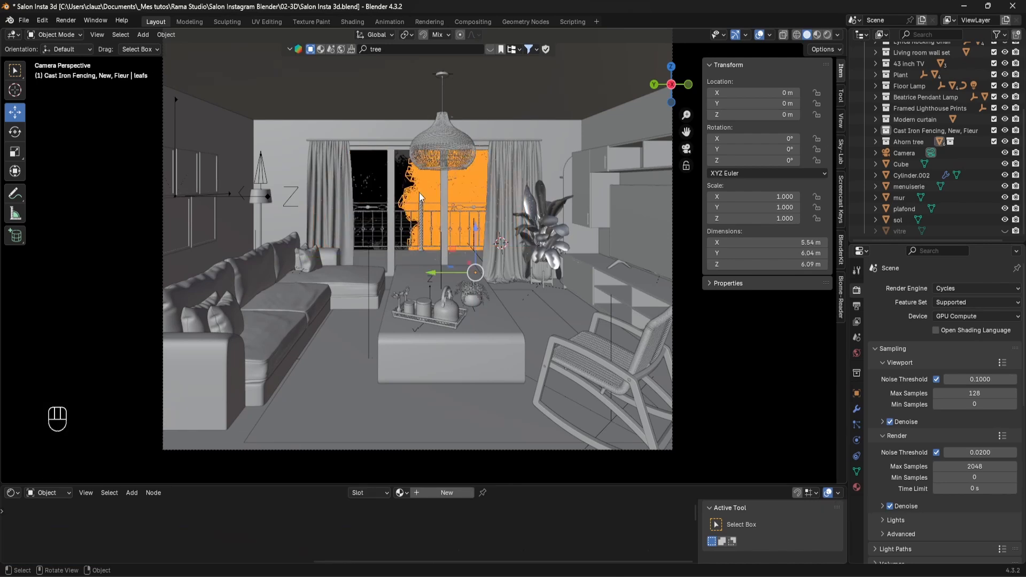
key("KP_Decimal")
middle_click_drag(438, 210, 225, 94)
left_click(236, 175)
left_click(226, 94)
middle_click_drag(308, 174, 287, 139)
left_click_drag(296, 174, 303, 218)
middle_click_drag(360, 217, 335, 181)
key("s")
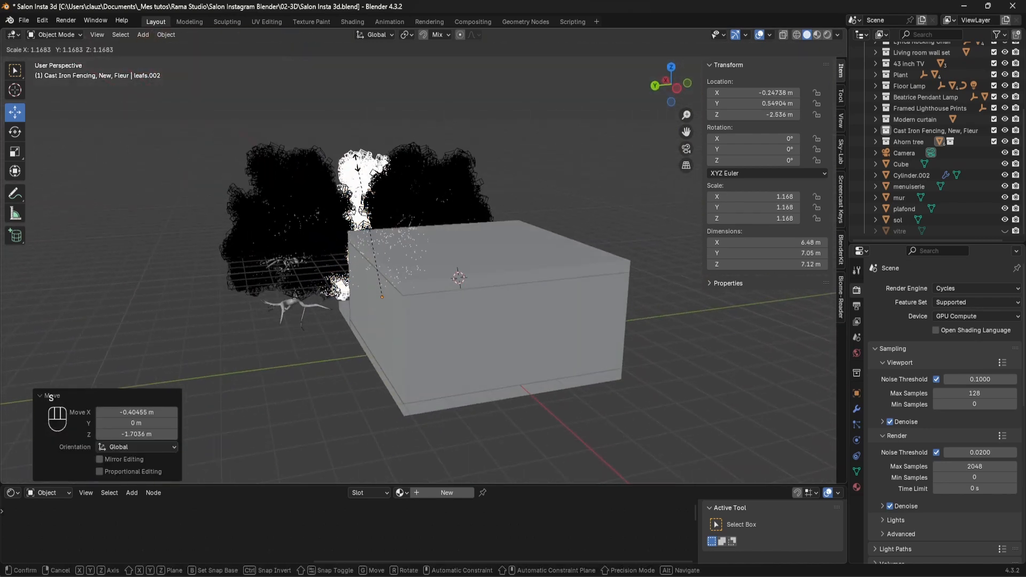
left_click(355, 145)
Shift the enlarged foliage about 1.24 m along Y behind the window, judging its position through the camera
key("KP_0")
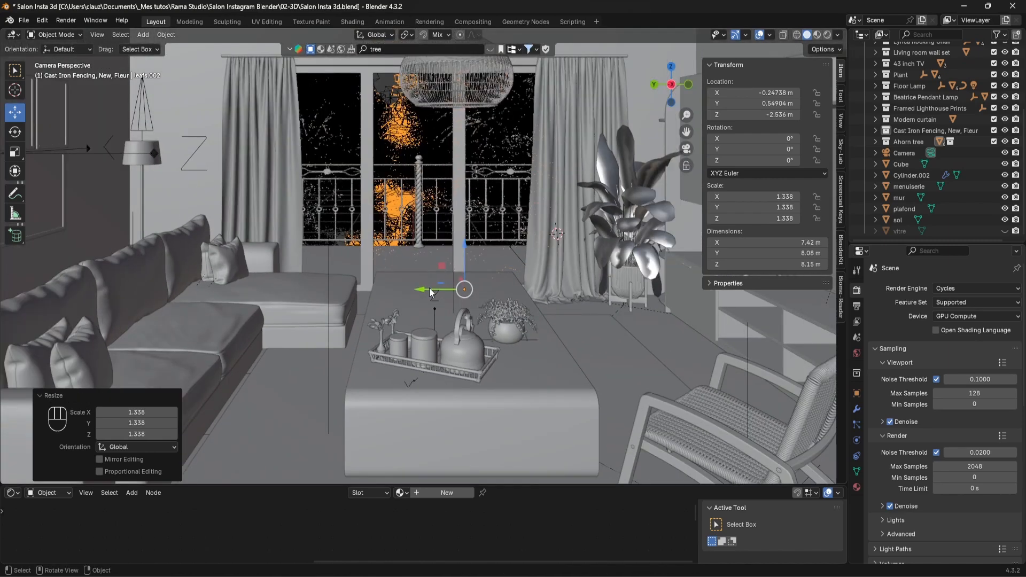
key("g")
key("y")
left_click_drag(393, 275, 392, 274)
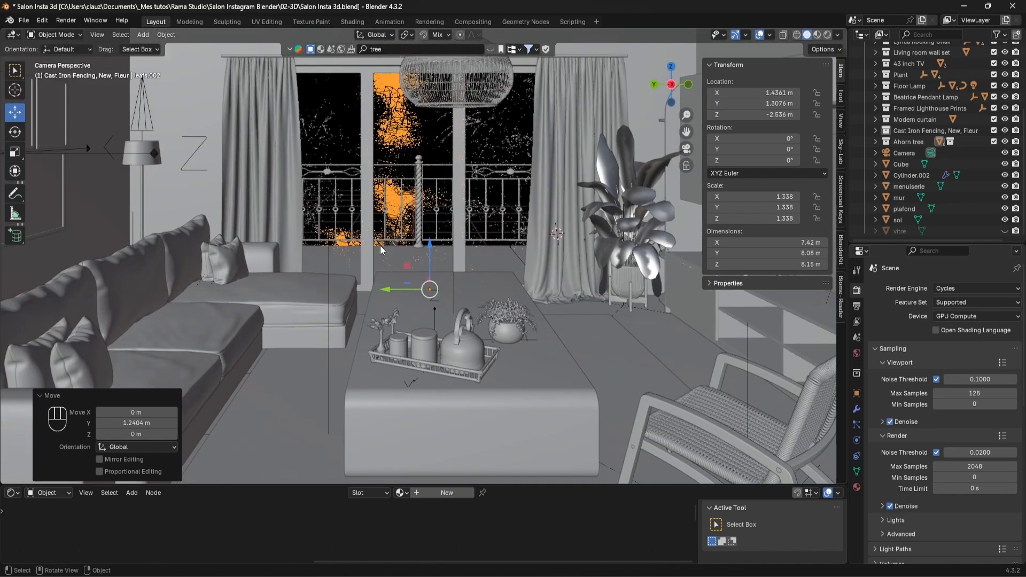
scroll(393, 256, "down", 4)
scroll(438, 256, "up", 2)
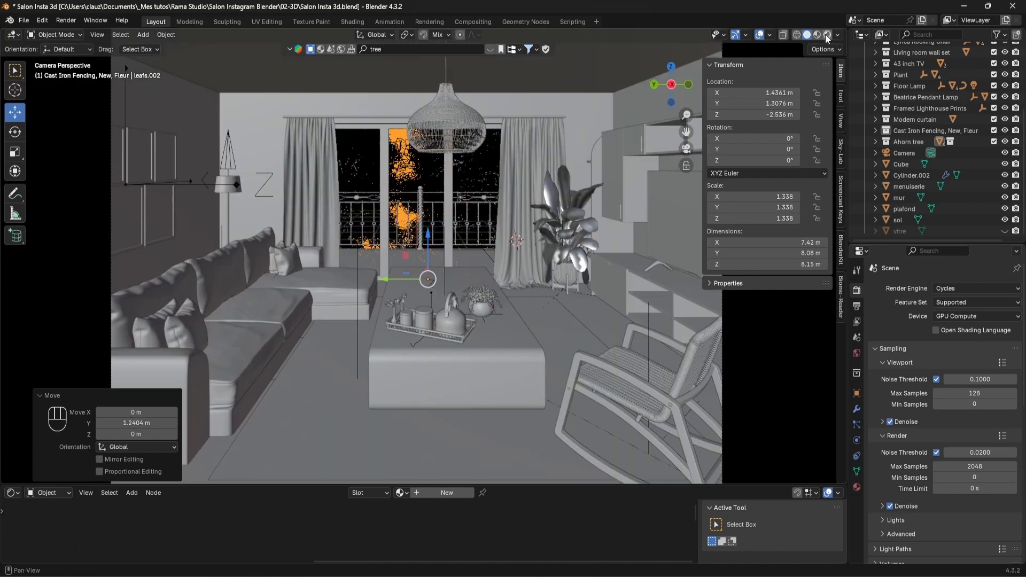
Save the scene after checking it in rendered shading, and render the image with the viewport in wireframe
left_click(827, 35)
key("ctrl+s")
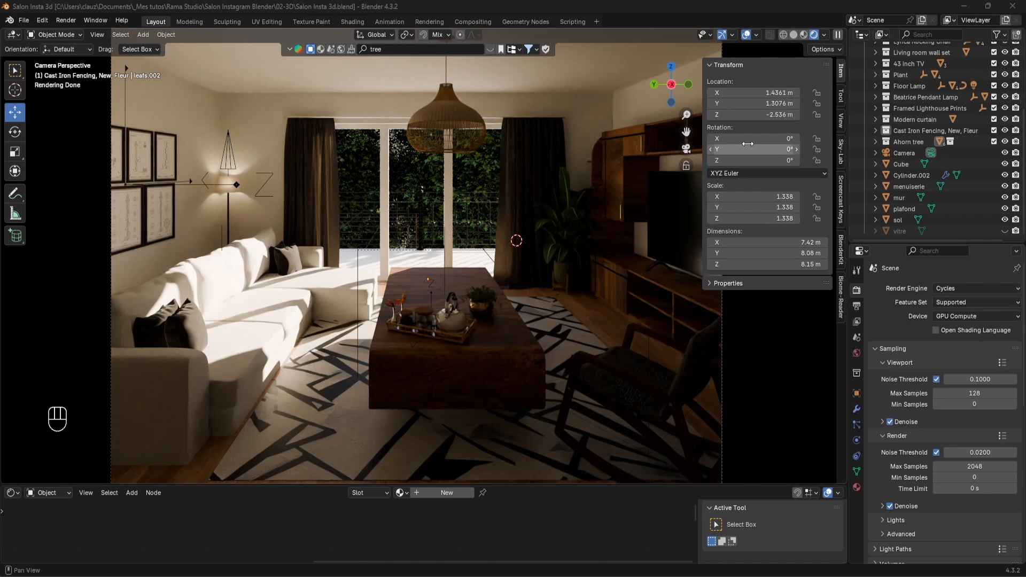
left_click(782, 35)
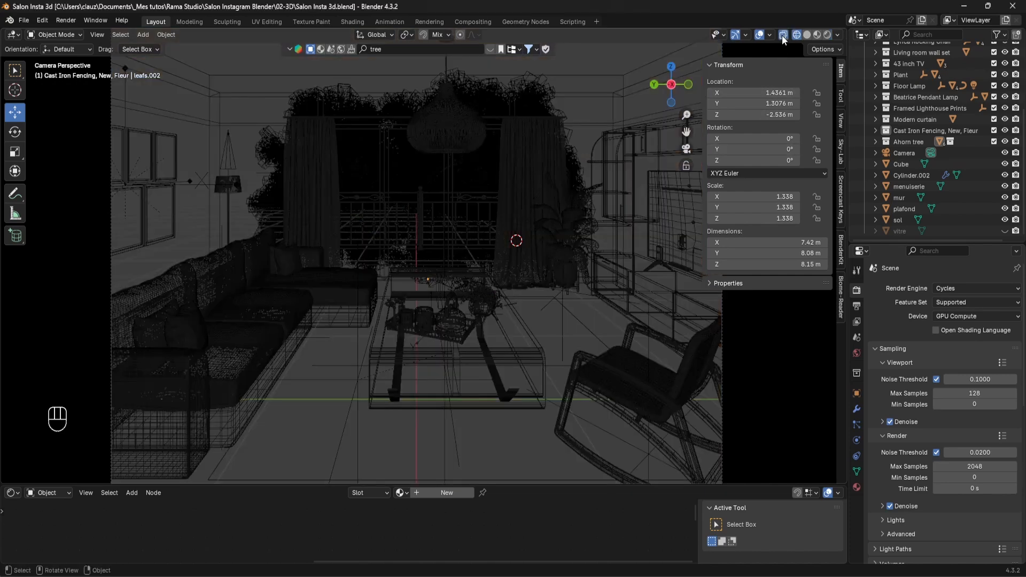
left_click(66, 20)
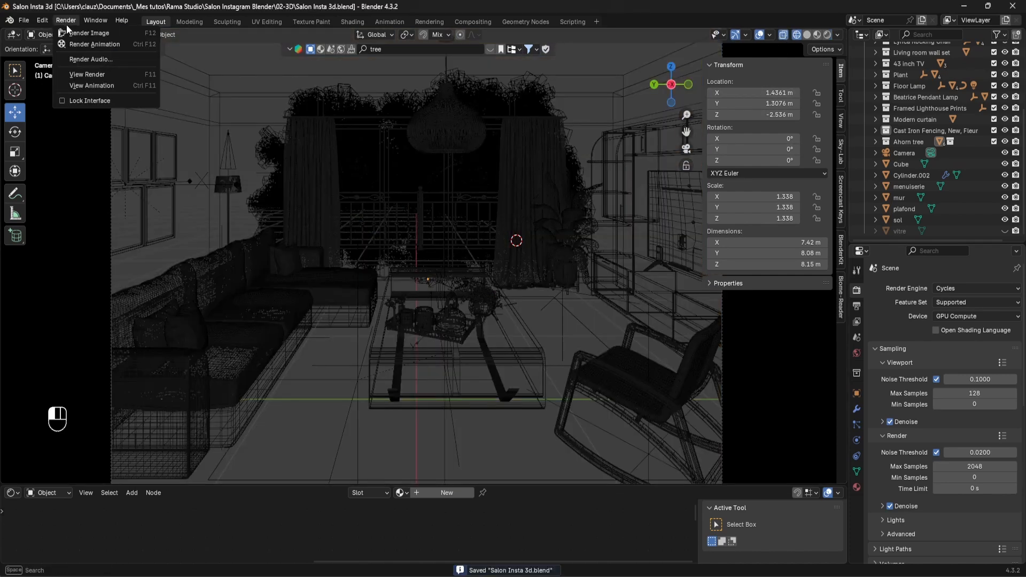
left_click(77, 31)
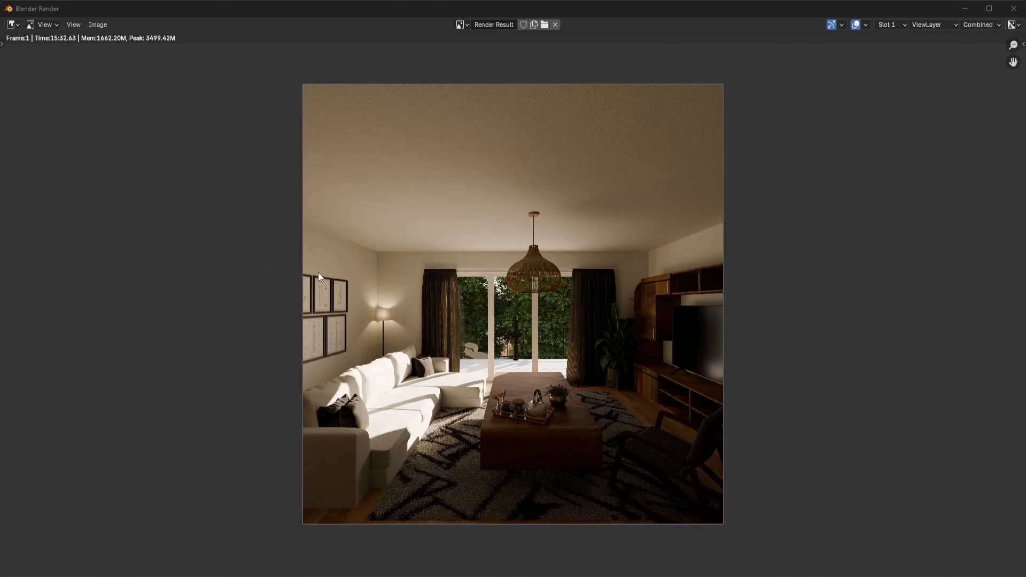
Open the salonrendu output folder in File Explorer and enlarge the thumbnails of the exported passes
key("super+e")
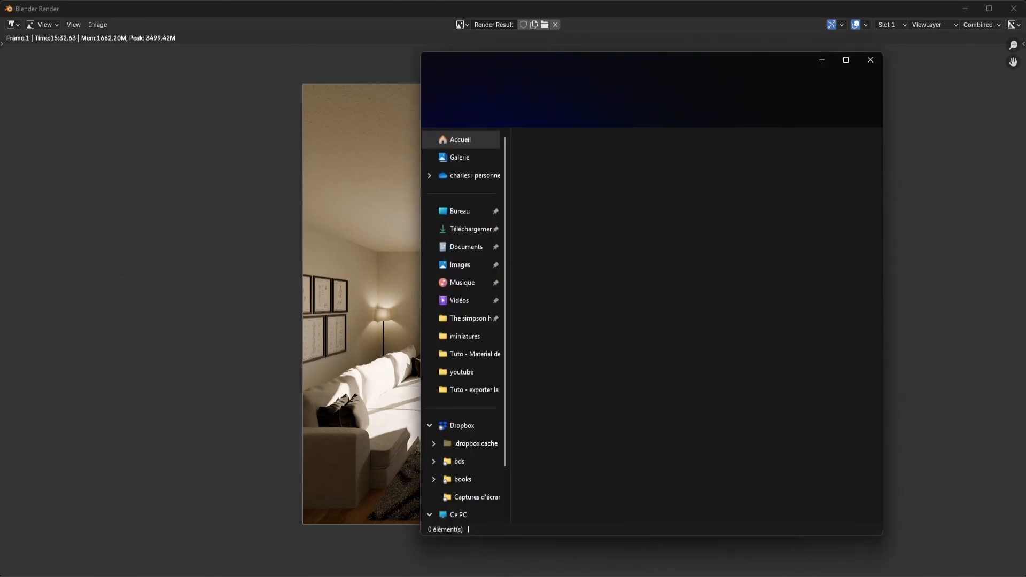
left_click(478, 394)
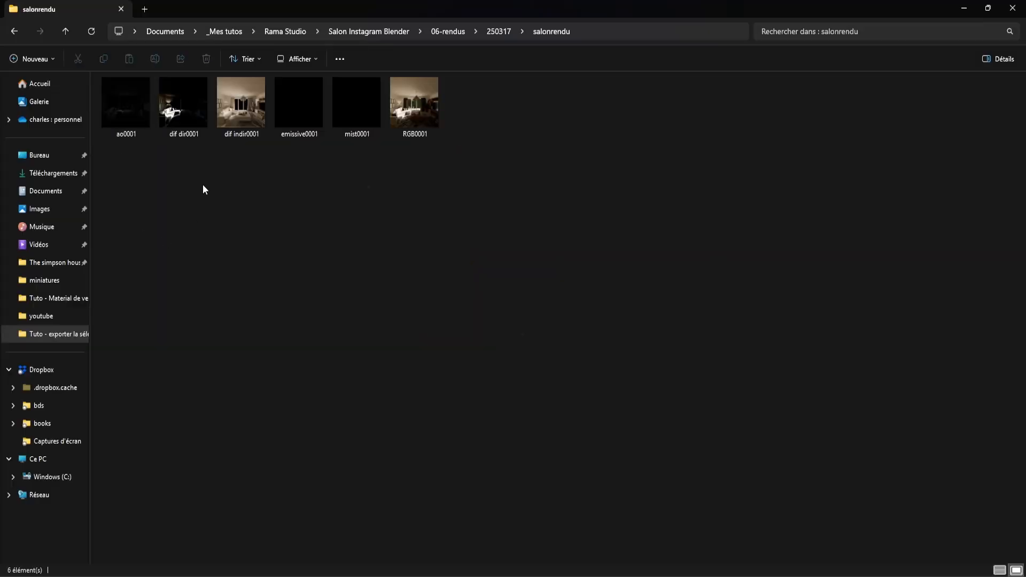
scroll(203, 190, "up", 3, "ctrl")
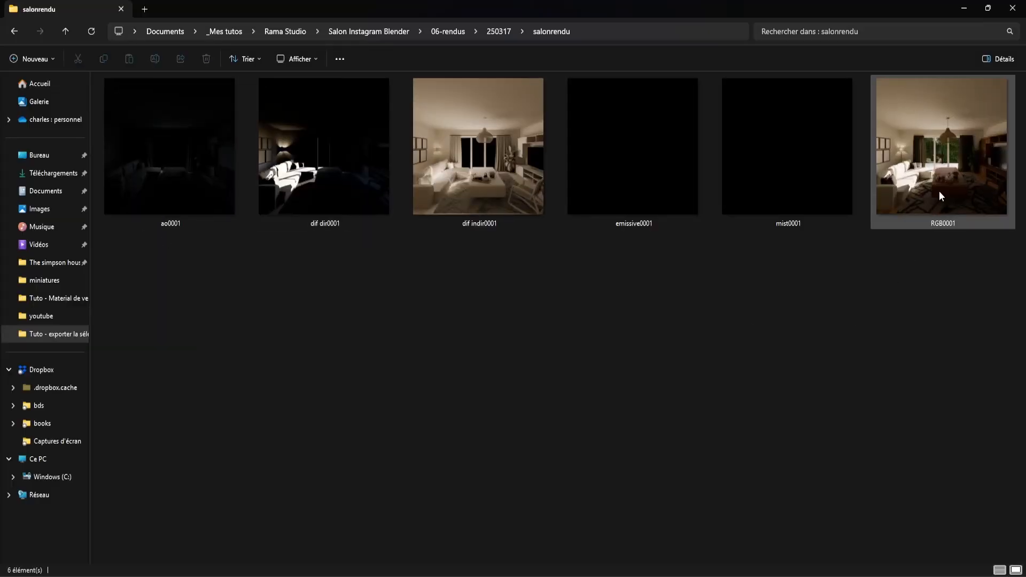
Examine RGB0001.png up close in the photo viewer, covering the furniture, window and ceiling, and close it
double_click(951, 145)
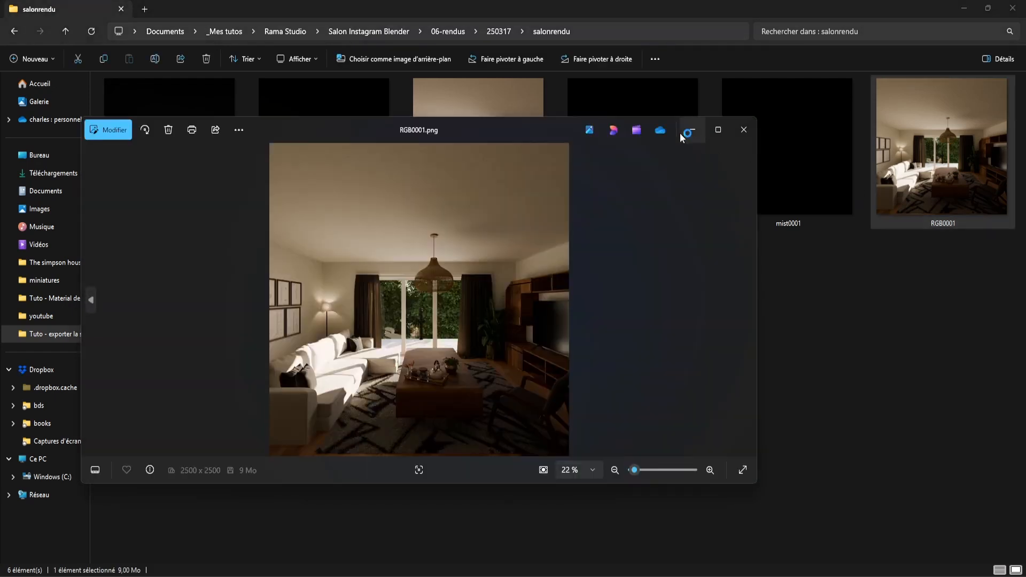
left_click(717, 129)
scroll(390, 432, "up", 3)
left_click_drag(355, 448, 384, 235)
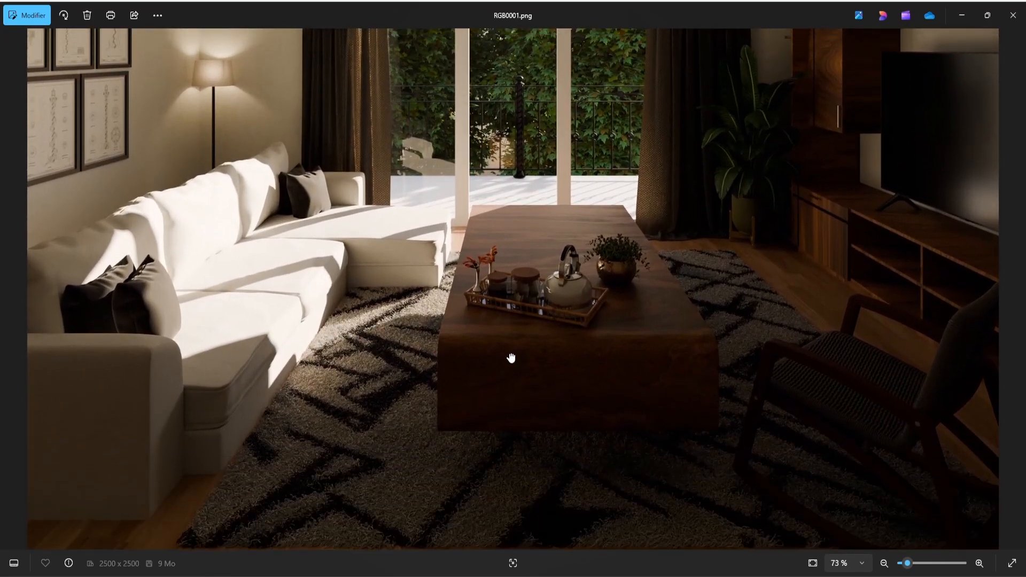
left_click_drag(477, 211, 478, 304)
left_click_drag(395, 190, 415, 331)
left_click_drag(396, 32, 419, 241)
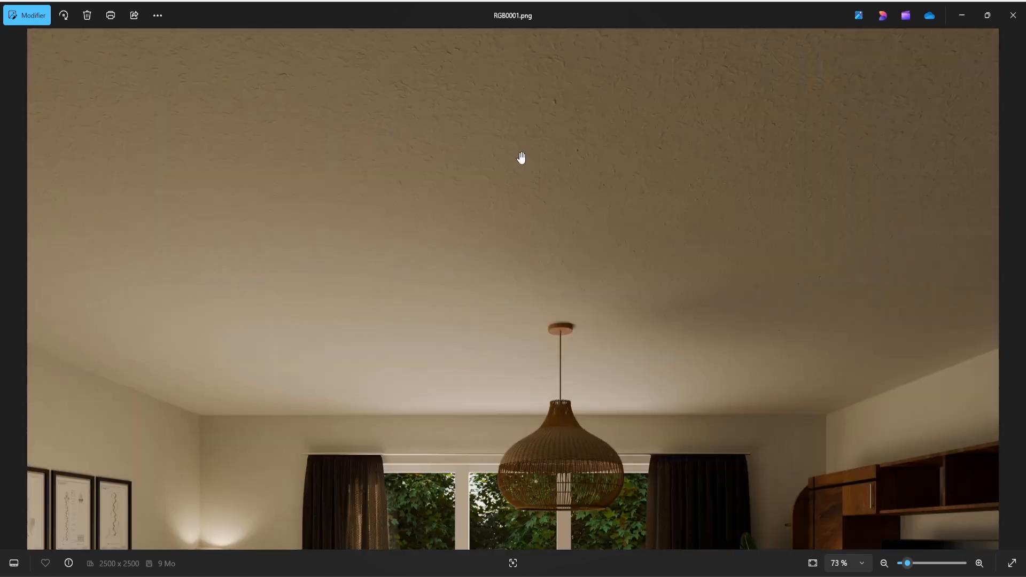
left_click_drag(507, 155, 362, 126)
left_click_drag(806, 334, 534, 53)
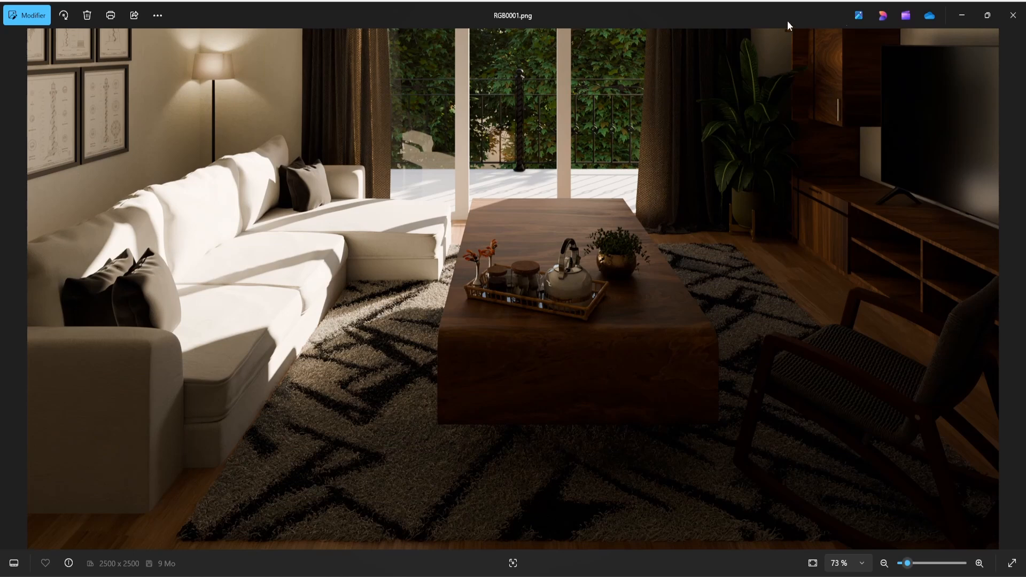
left_click(1013, 15)
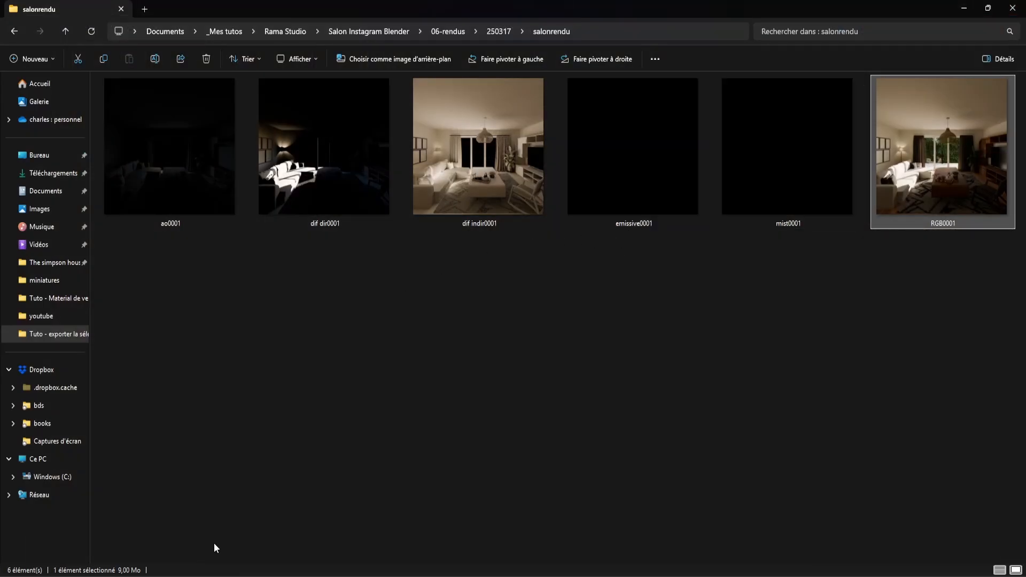
Switch to the Photopea website in the browser and launch the online photo editor
key("alt+Tab")
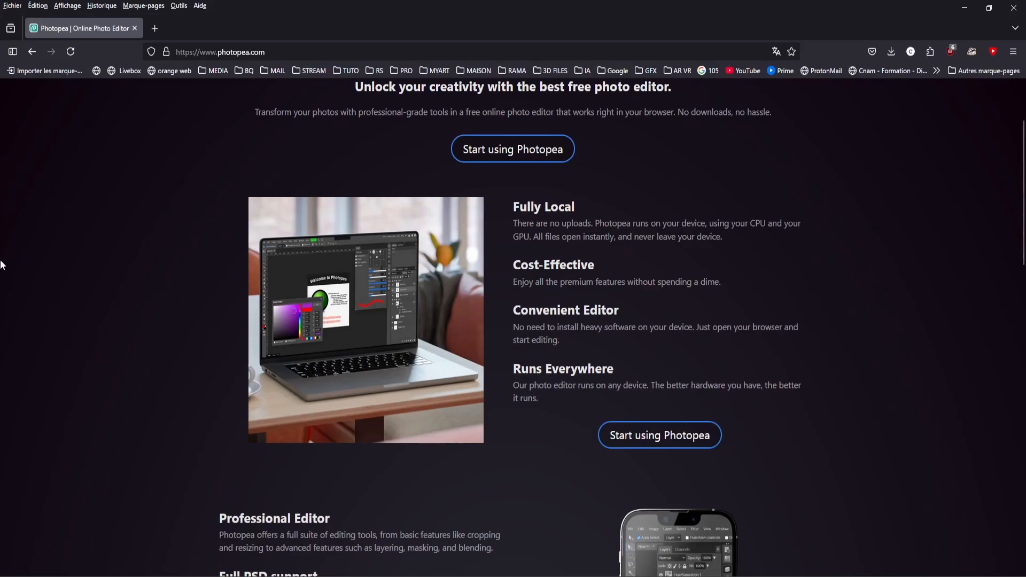
scroll(226, 370, "up", 3)
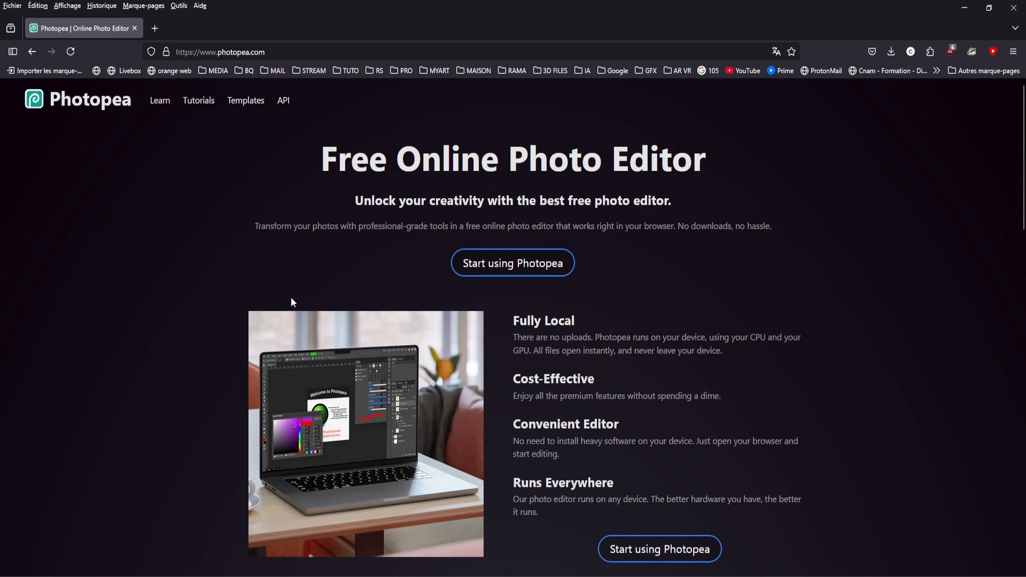
left_click(508, 265)
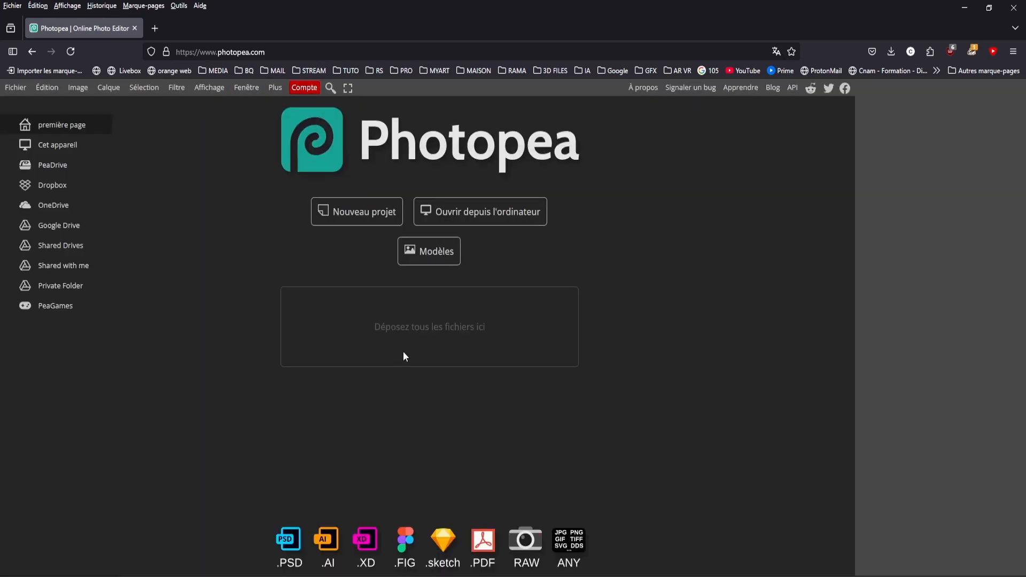
Bring RGB0001 from the salonrendu folder into Photopea as a new document
key("alt+Tab")
left_click_drag(654, 6, 801, 55)
scroll(828, 128, "down", 2)
left_click_drag(858, 476, 373, 344)
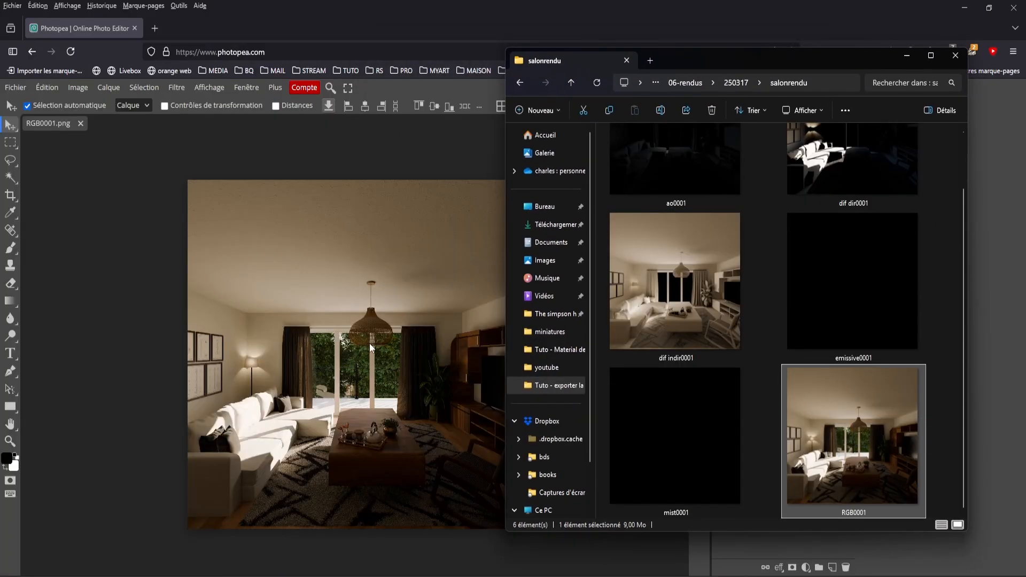
Place the dif dir0001 pass as a layer above the background and set its blend mode to Densité couleur -
left_click_drag(757, 61, 684, 62)
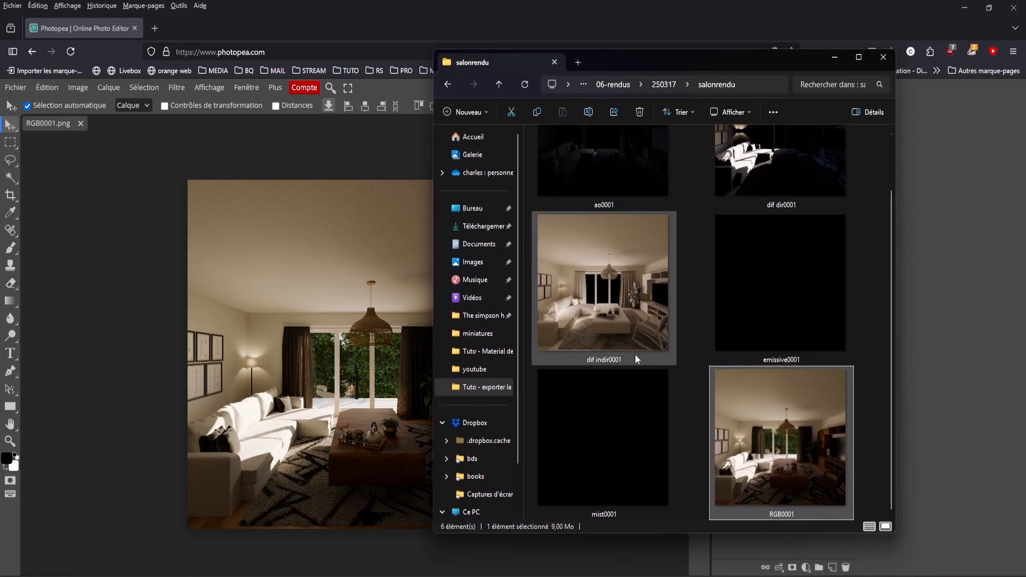
scroll(636, 355, "up", 1)
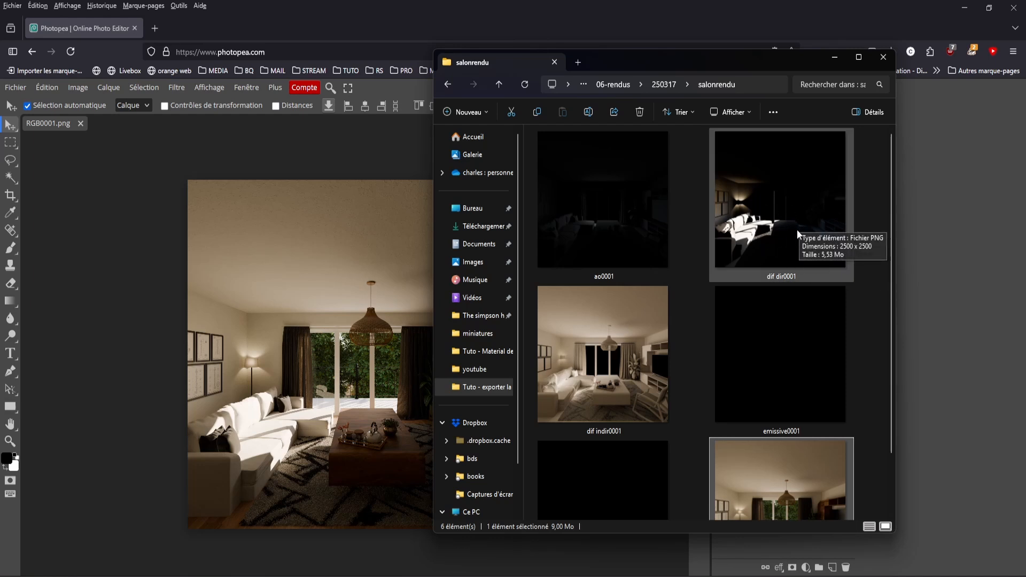
left_click_drag(797, 230, 407, 241)
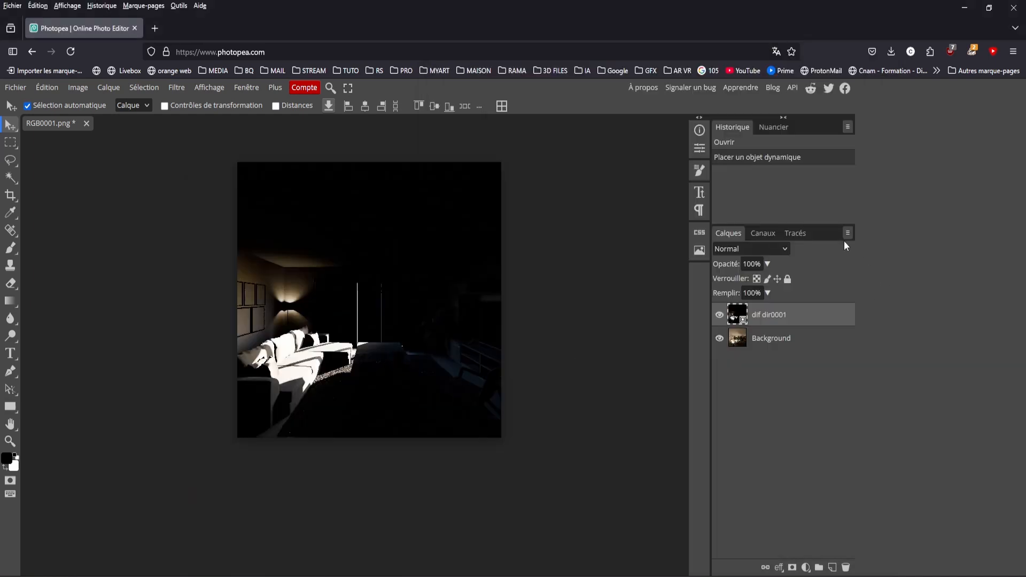
left_click(785, 249)
left_click(746, 422)
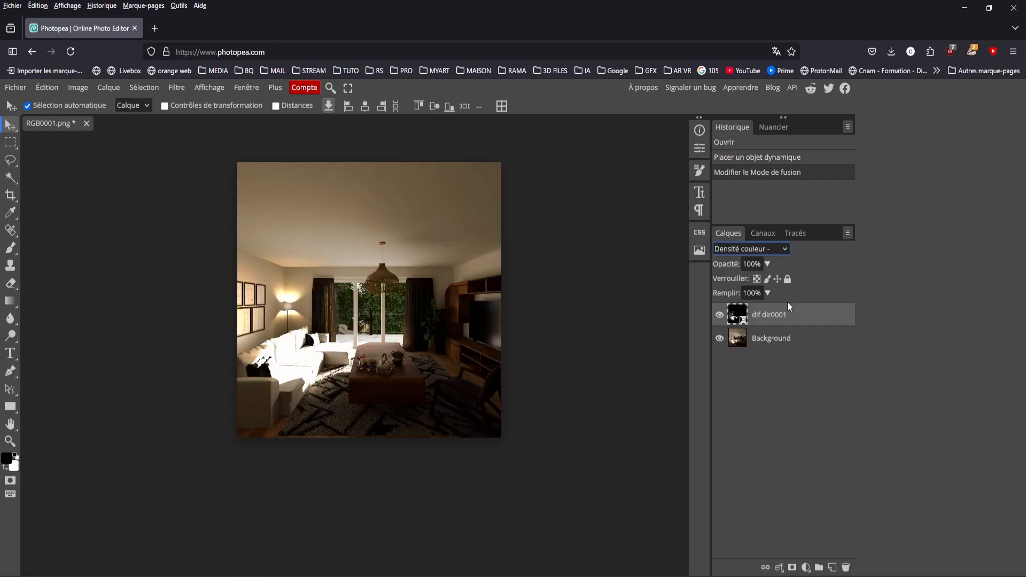
Set the dif dir0001 layer's opacity to 40% after checking the highlights on the sofa up close
left_click_drag(772, 264, 738, 286)
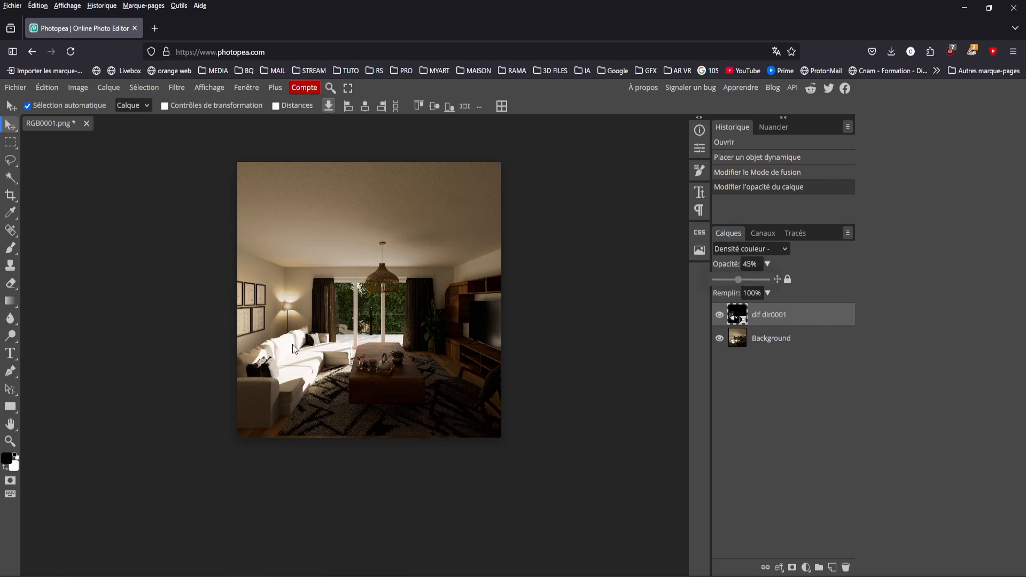
scroll(291, 338, "up", 3)
scroll(267, 357, "up", 2)
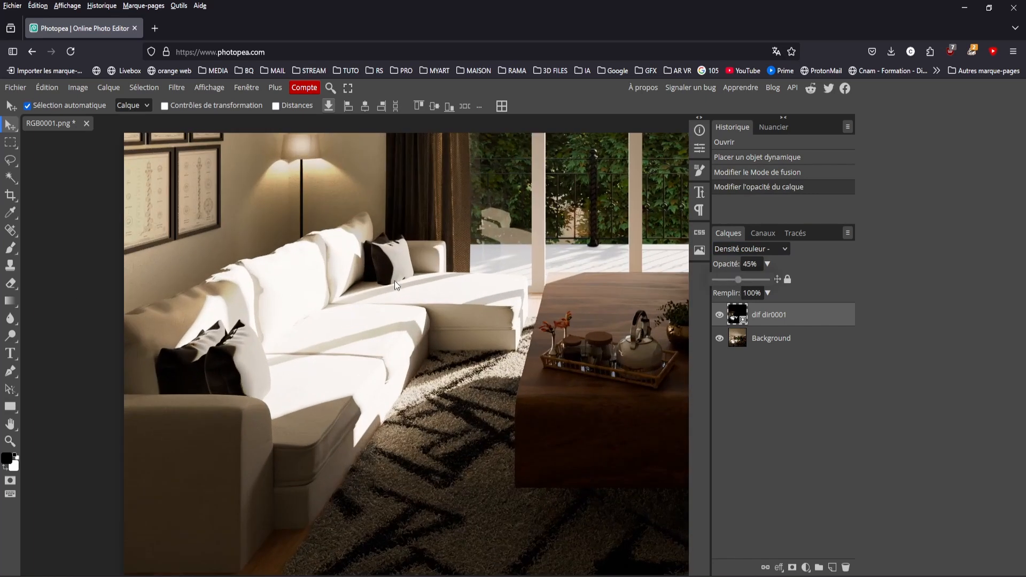
scroll(454, 278, "down", 5)
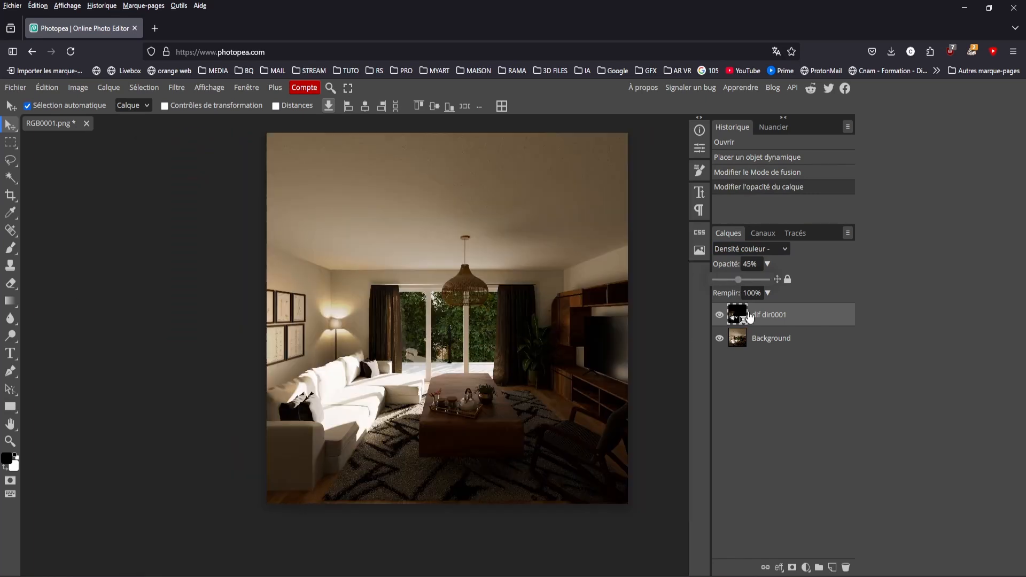
left_click(751, 267)
type("40")
key("Return")
Make a merged copy of the whole canvas and paste it into a new layer on top
left_click(153, 89)
left_click(158, 107)
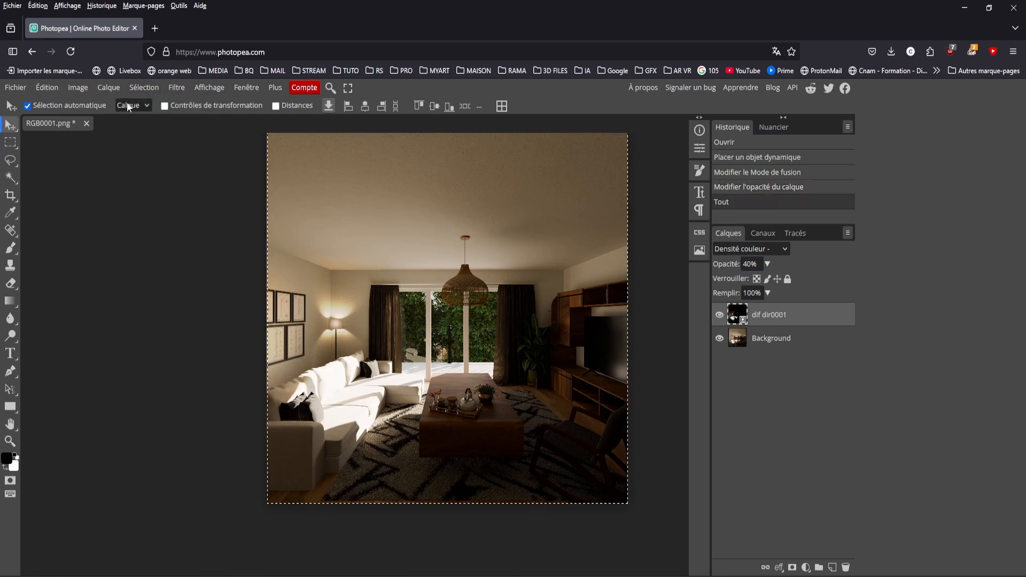
left_click(47, 87)
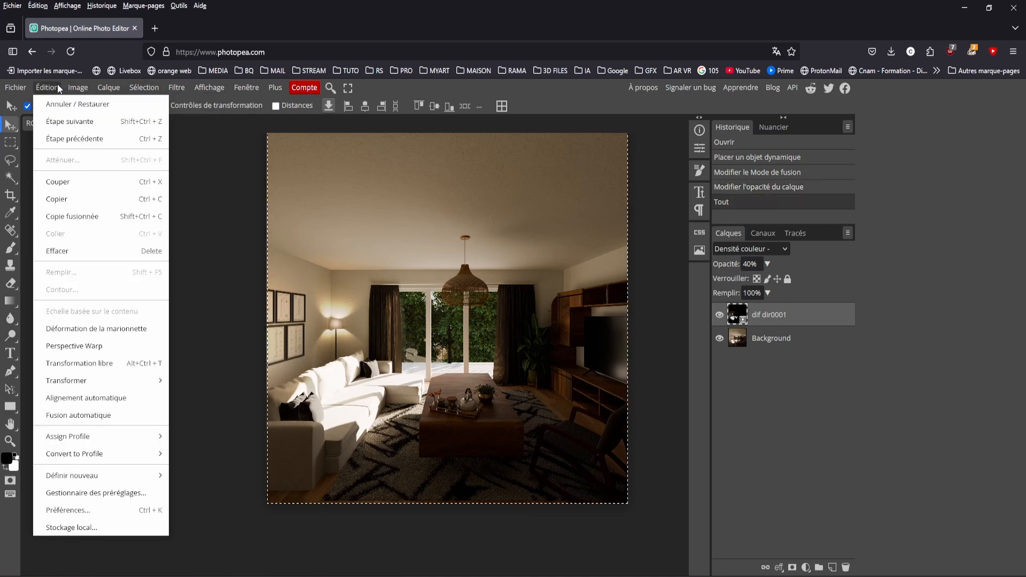
left_click(121, 215)
left_click(832, 568)
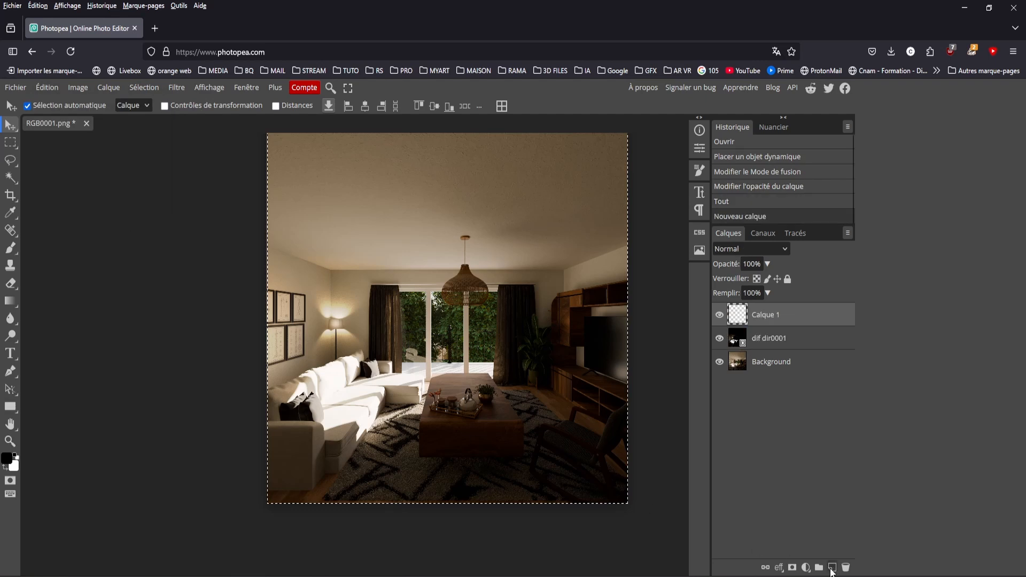
key("ctrl+v")
Convert the pasted layer to a smart object and open the Camera Raw filter on it
right_click(769, 315)
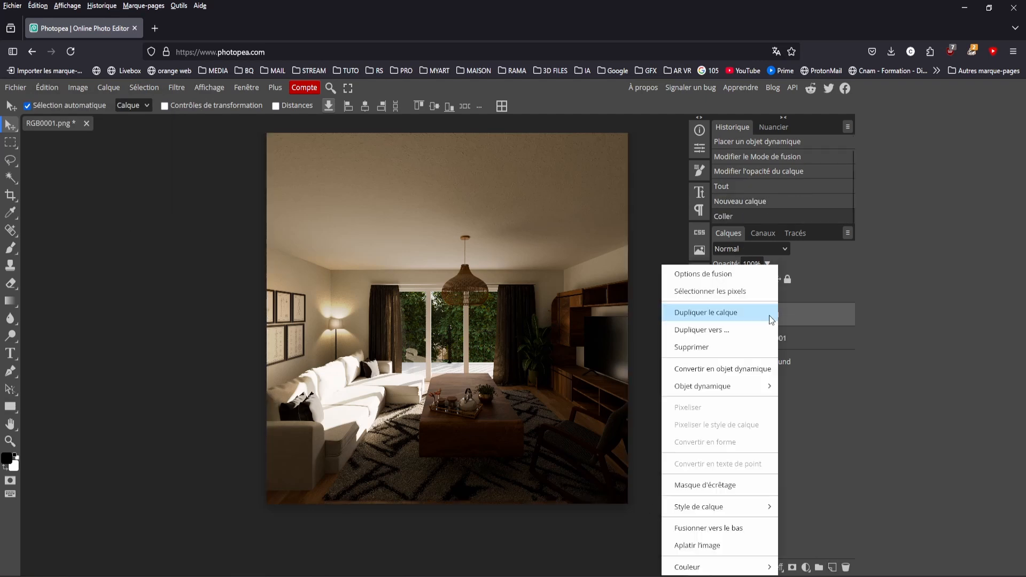
left_click(742, 369)
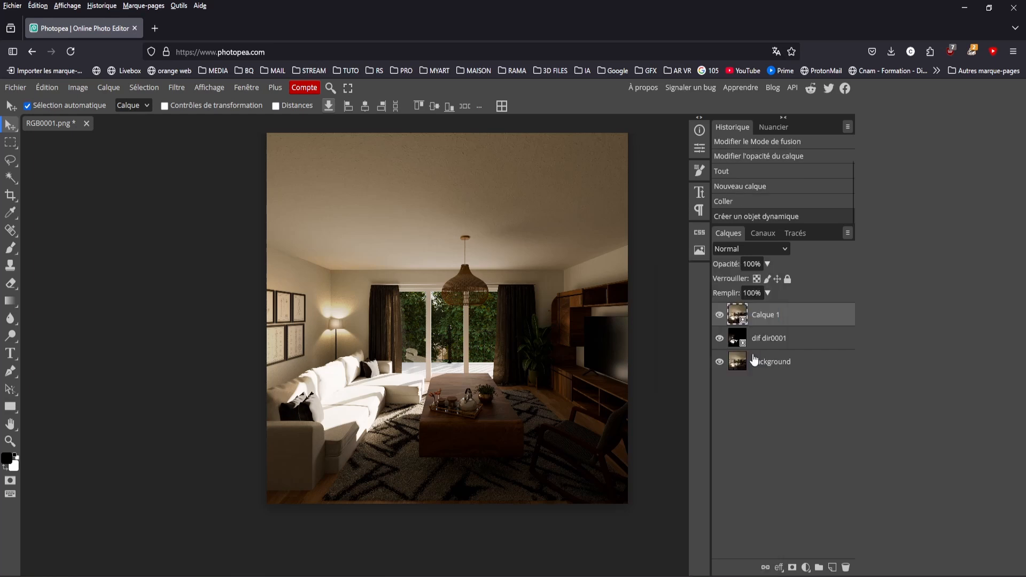
left_click(239, 90)
mouse_move(181, 90)
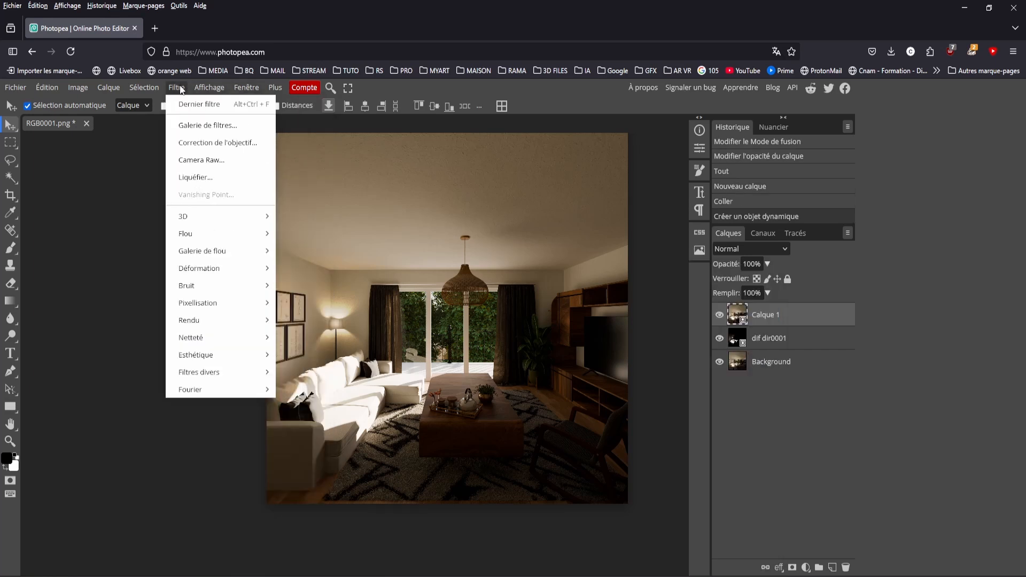
left_click(211, 158)
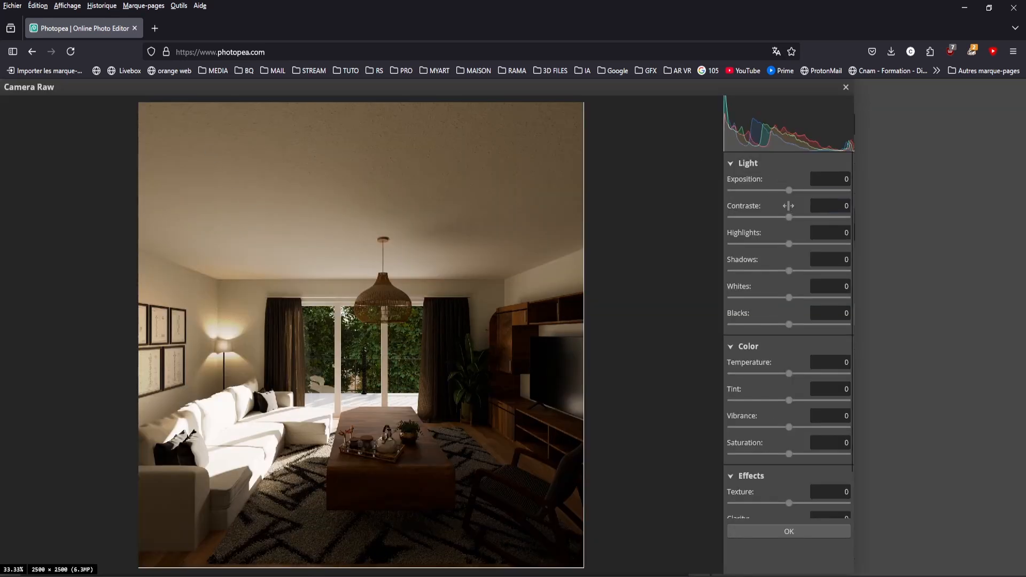
Raise the exposure to 0.6 and the blacks to 66 in Camera Raw, returning highlights to 0
left_click_drag(793, 191, 798, 191)
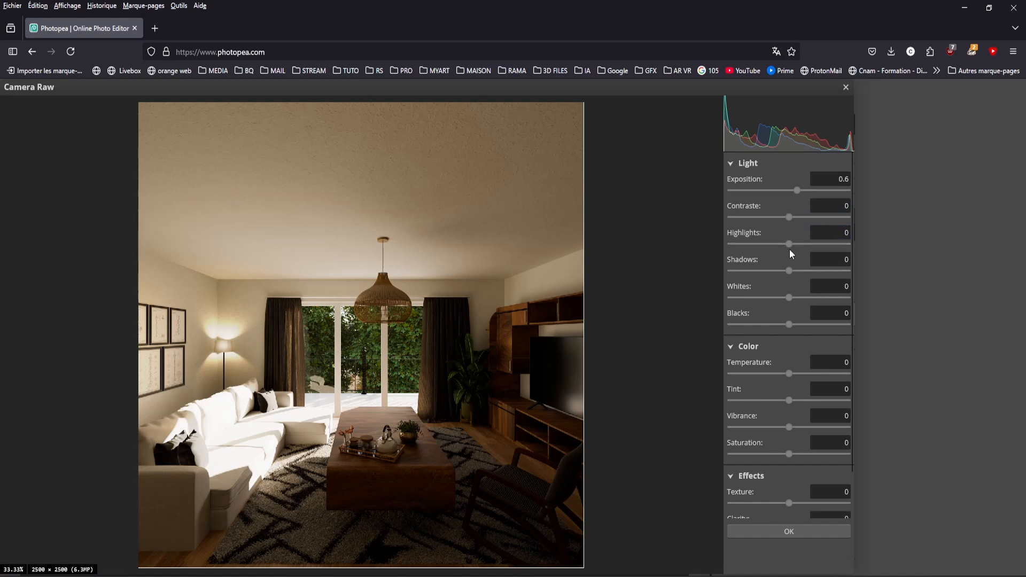
left_click_drag(790, 249, 780, 247)
left_click_drag(838, 233, 857, 233)
double_click(844, 232)
type("0")
key("Return")
left_click_drag(801, 325, 822, 328)
double_click(837, 316)
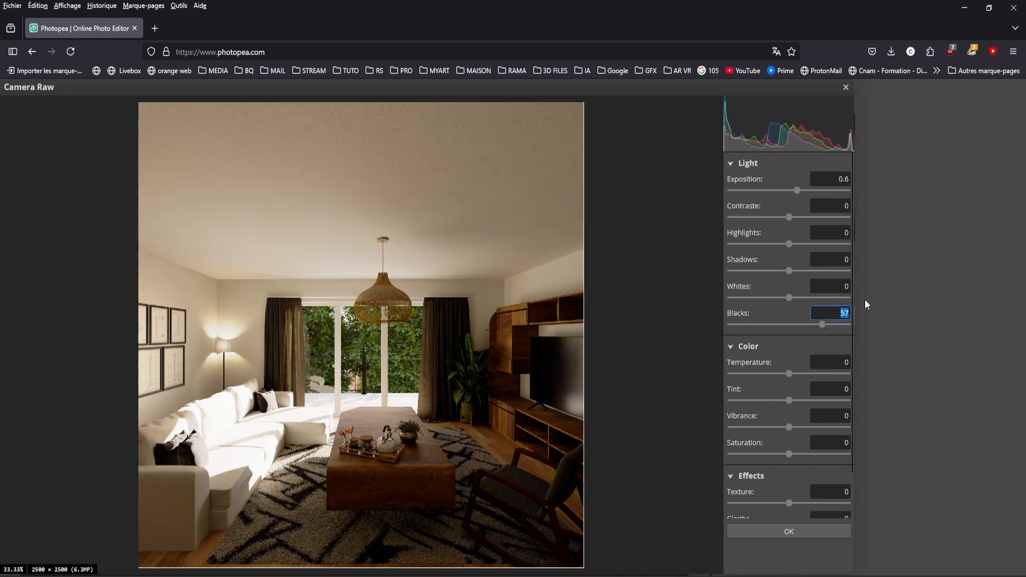
key("Return")
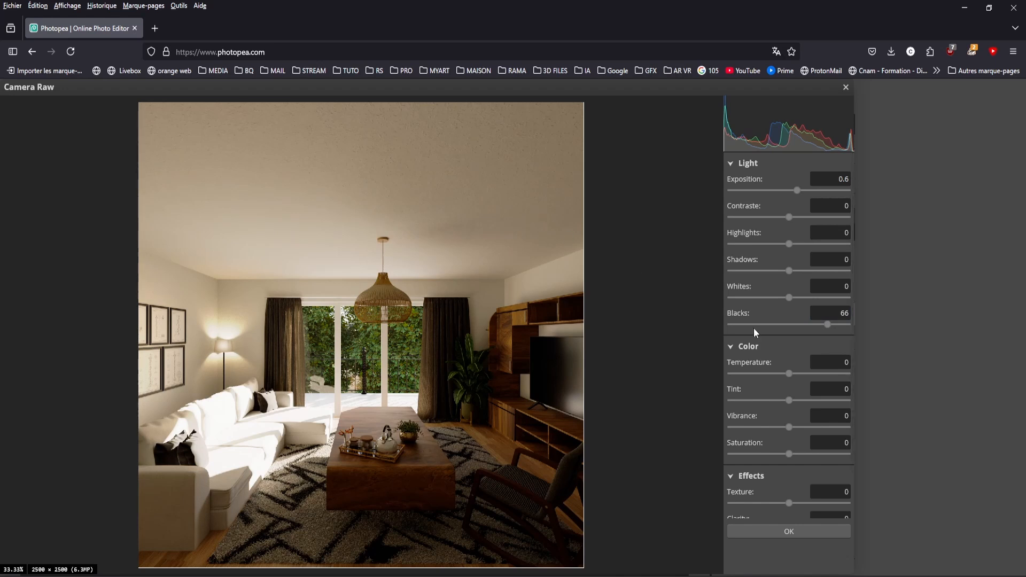
Cool the image by setting the temperature to -10, comparing it with the neutral value of 0
left_click_drag(789, 374, 784, 375)
left_click(846, 361)
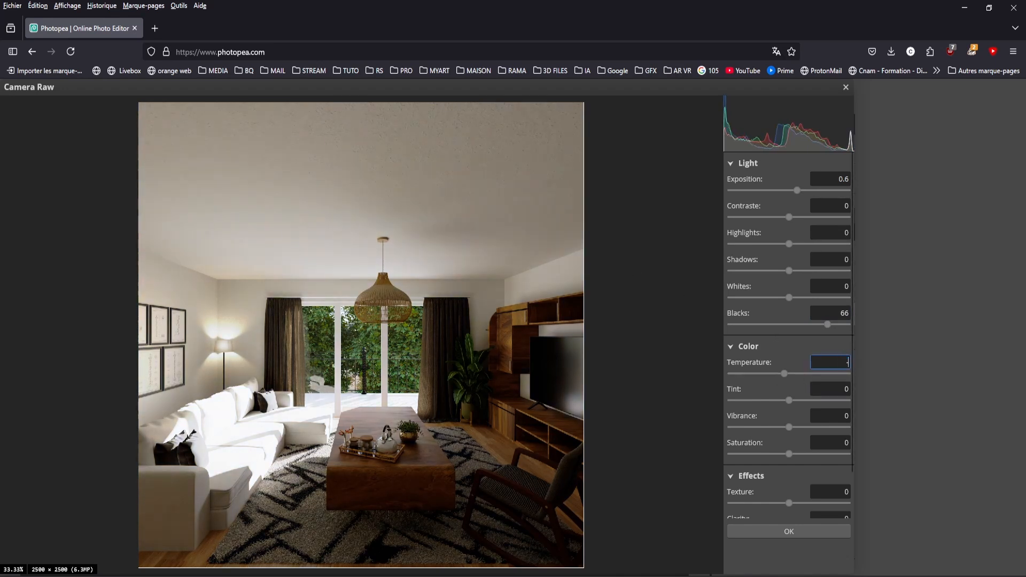
key("Return")
left_click(848, 362)
key("BackSpace")
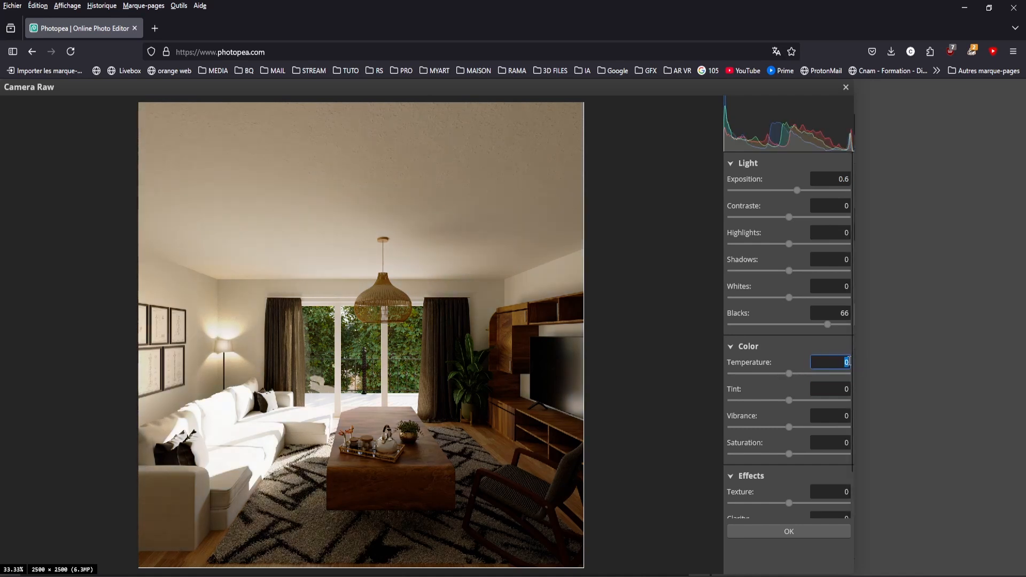
Set the Camera Raw effects to texture 21, clarity -4 and dehaze -5
left_click(789, 503)
left_click_drag(789, 503, 801, 503)
scroll(802, 503, "down", 1)
left_click_drag(789, 481, 787, 504)
scroll(786, 481, "up", 1)
Set whites to 3 and highlights to 3, and apply the Camera Raw filter
mouse_move(789, 298)
left_mouse_down()
mouse_move(768, 297)
mouse_move(805, 292)
mouse_move(798, 285)
mouse_move(792, 300)
left_mouse_up()
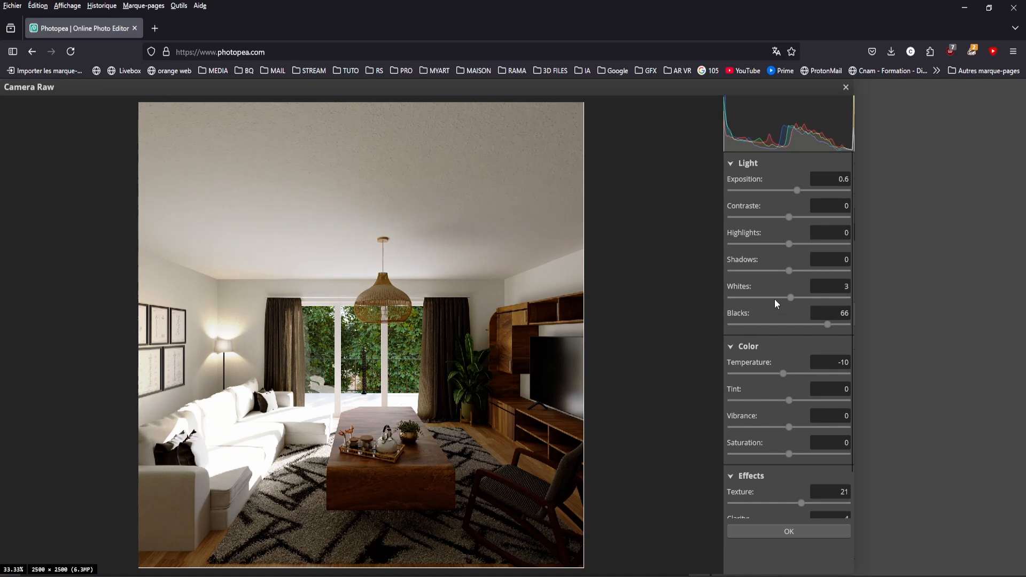
left_click_drag(789, 245, 792, 249)
scroll(759, 422, "down", 1)
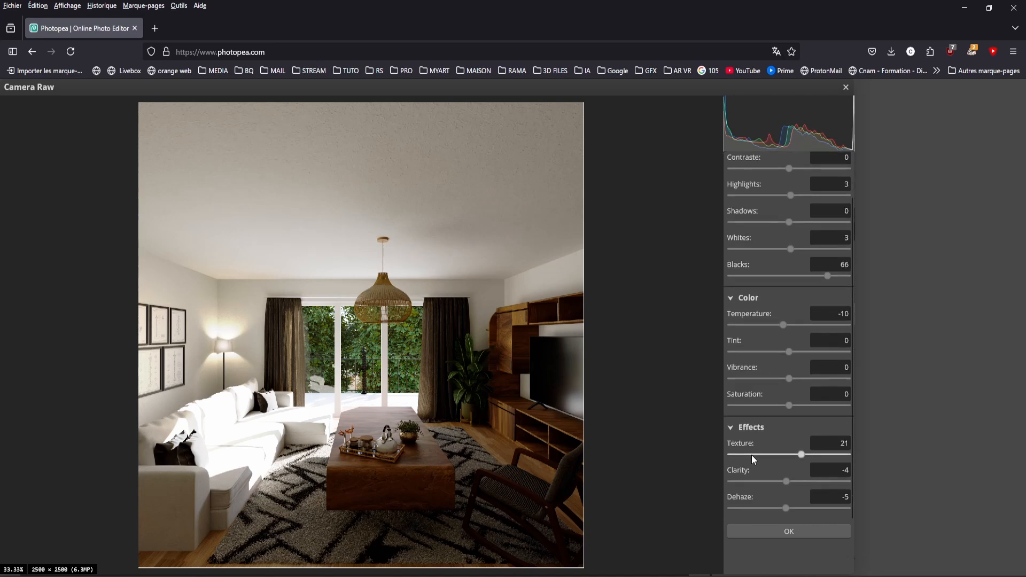
left_click(796, 531)
Add a black solid colour fill layer on top and display its layer mask on the canvas
left_click(806, 568)
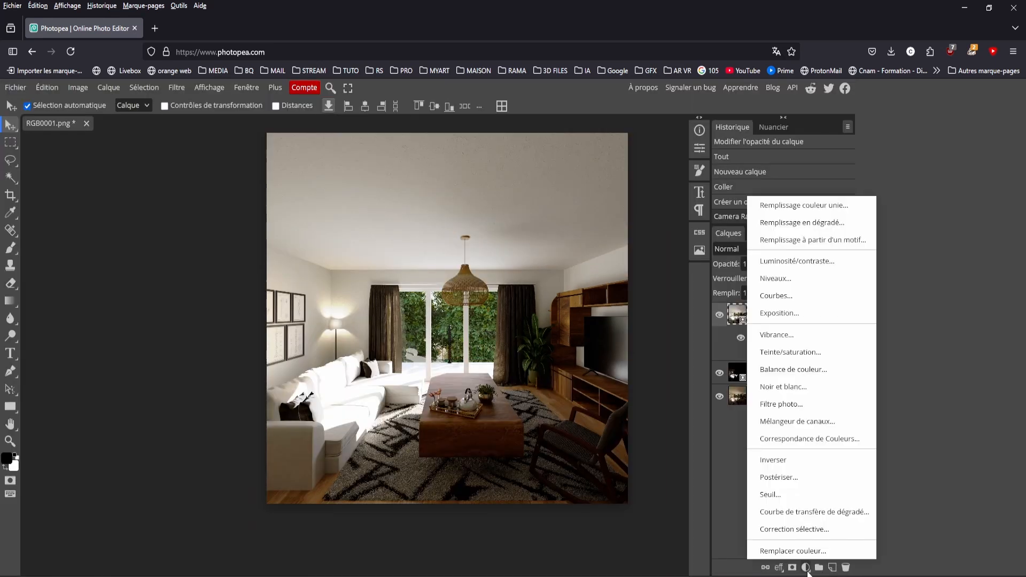
left_click(818, 206)
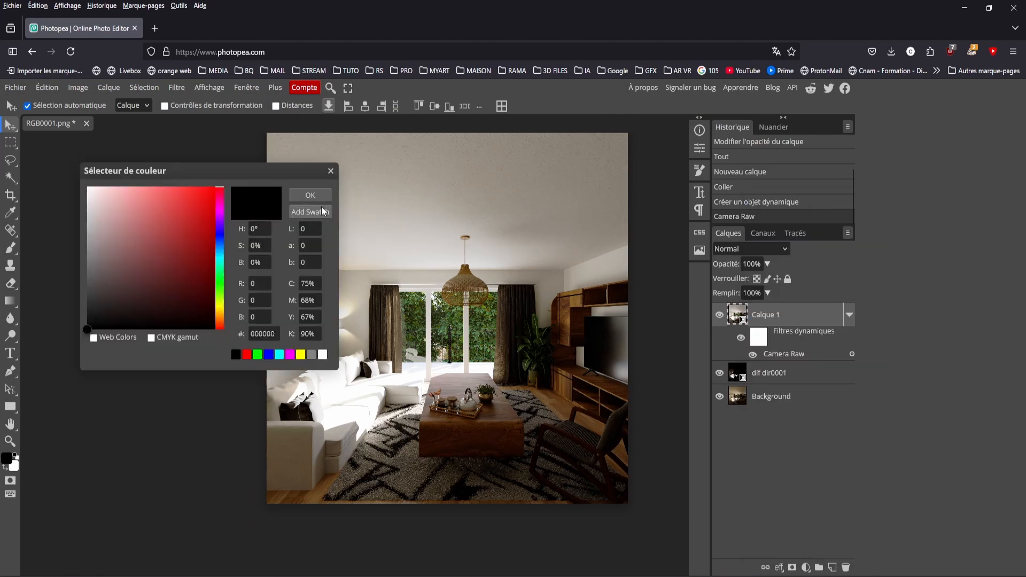
left_click(319, 195)
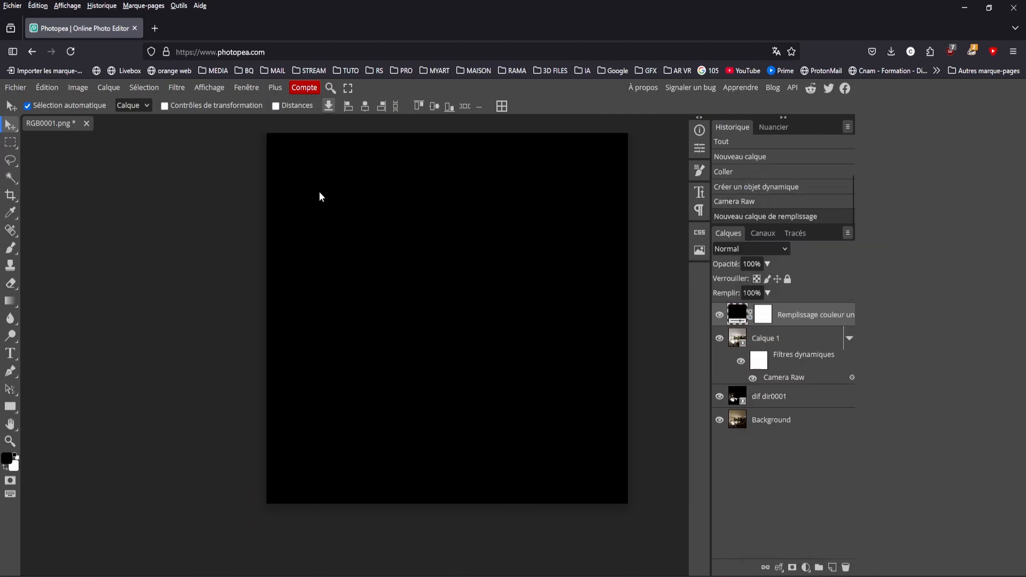
left_click(763, 314, "alt")
Switch the Gradient tool to radial and draw a gradient on the mask from the centre to a corner
left_click_drag(12, 301, 68, 301)
left_click(124, 105)
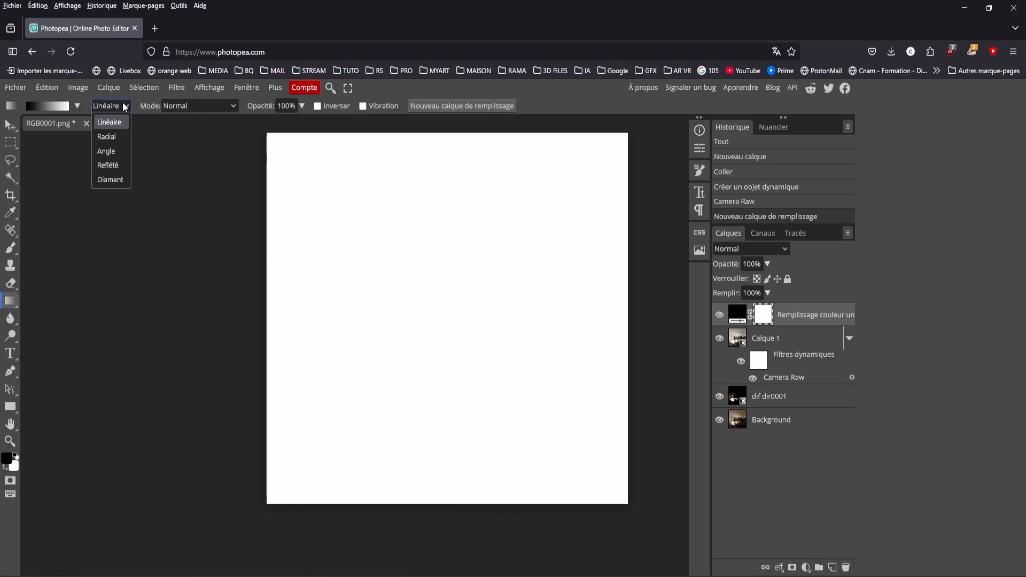
left_click(109, 136)
left_click_drag(270, 135, 442, 339)
left_click_drag(442, 339, 268, 134)
key("x")
Show the rulers and change their units to percent
left_click(210, 88)
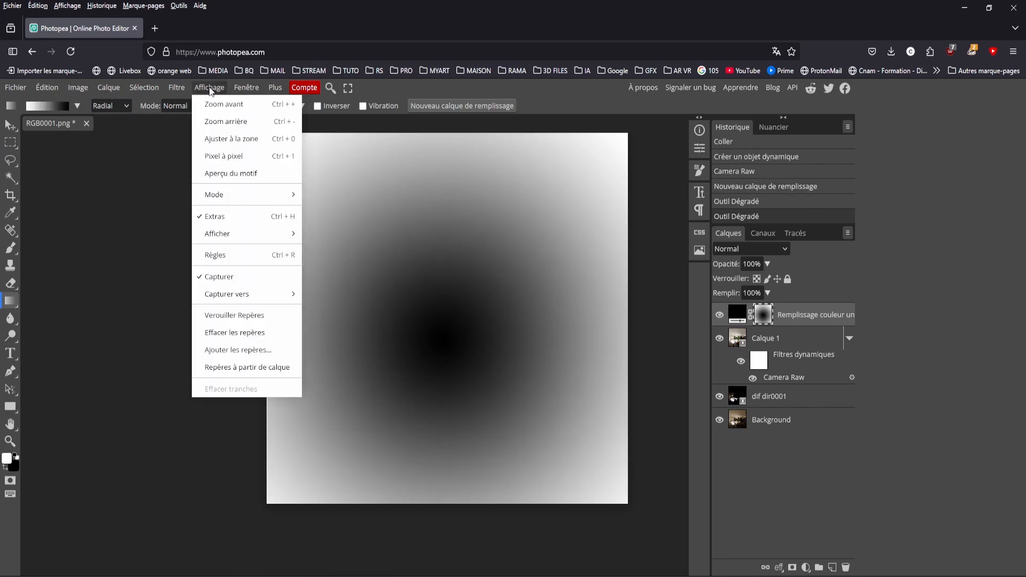
left_click(229, 256)
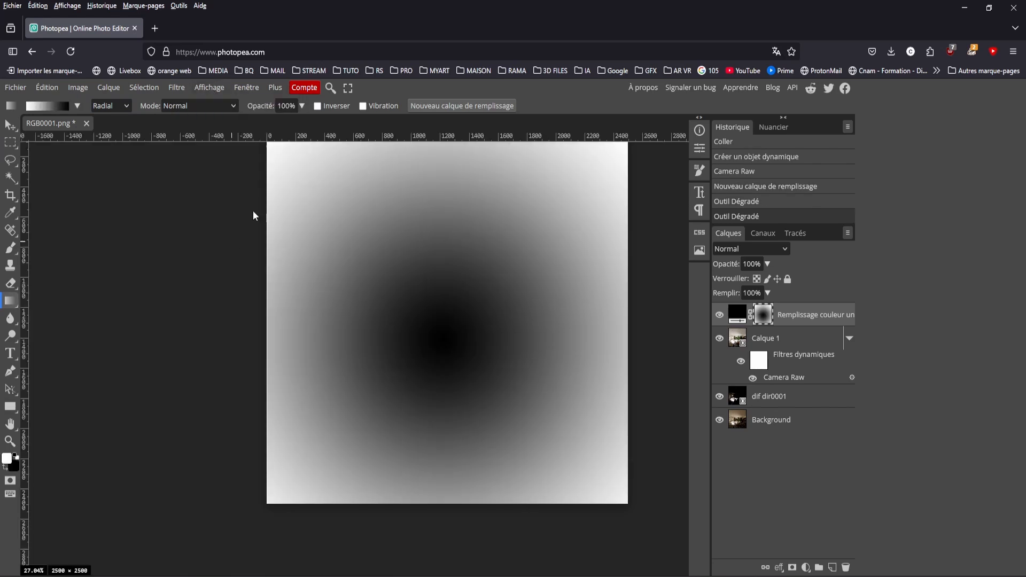
right_click(247, 134)
left_click(284, 213)
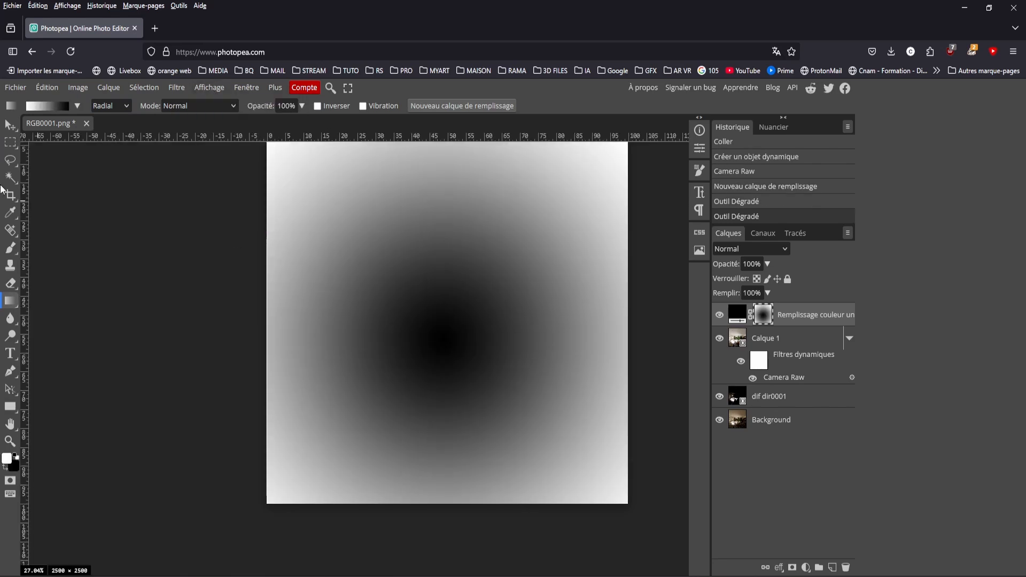
Add vertical and horizontal guides at 50%, and redraw the mask's radial gradient from the canvas centre, inverted to darken the edges
left_click_drag(27, 212, 448, 274)
left_click_drag(439, 134, 425, 277)
left_click_drag(425, 277, 427, 315)
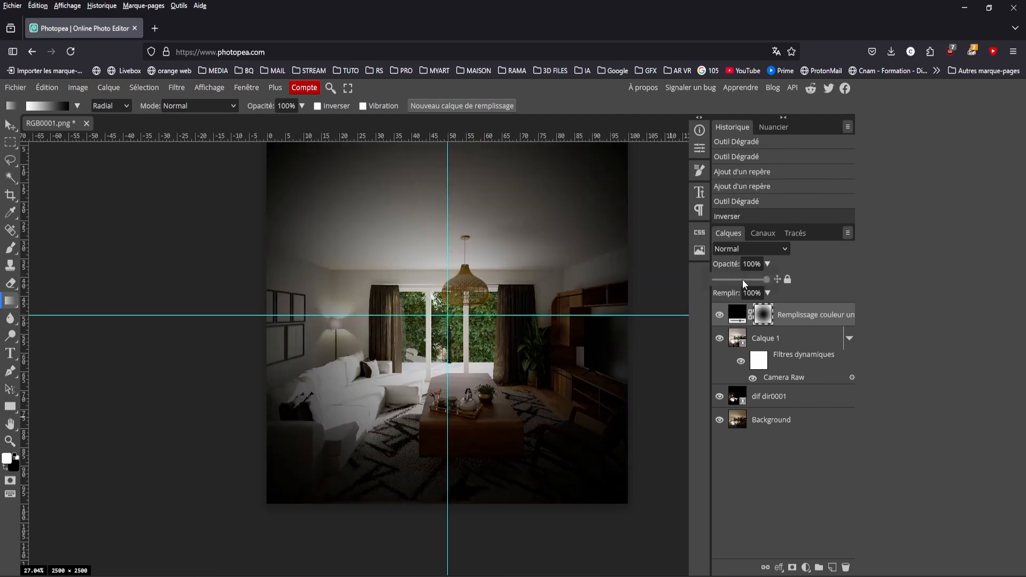
Lower the vignette fill layer's opacity to 15% and compare the image with the layer hidden and shown
left_click_drag(735, 279, 726, 280)
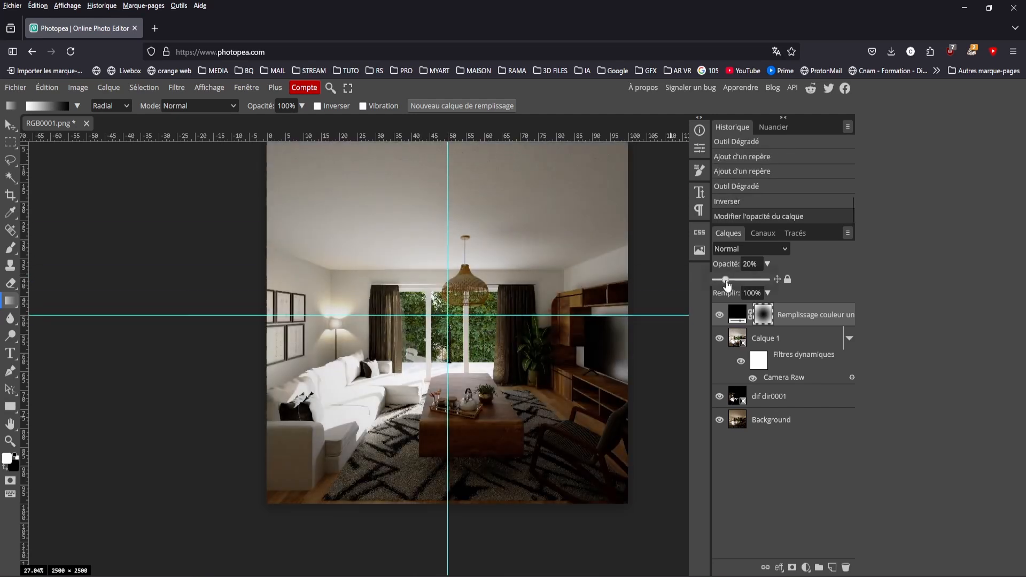
double_click(747, 264)
type("15")
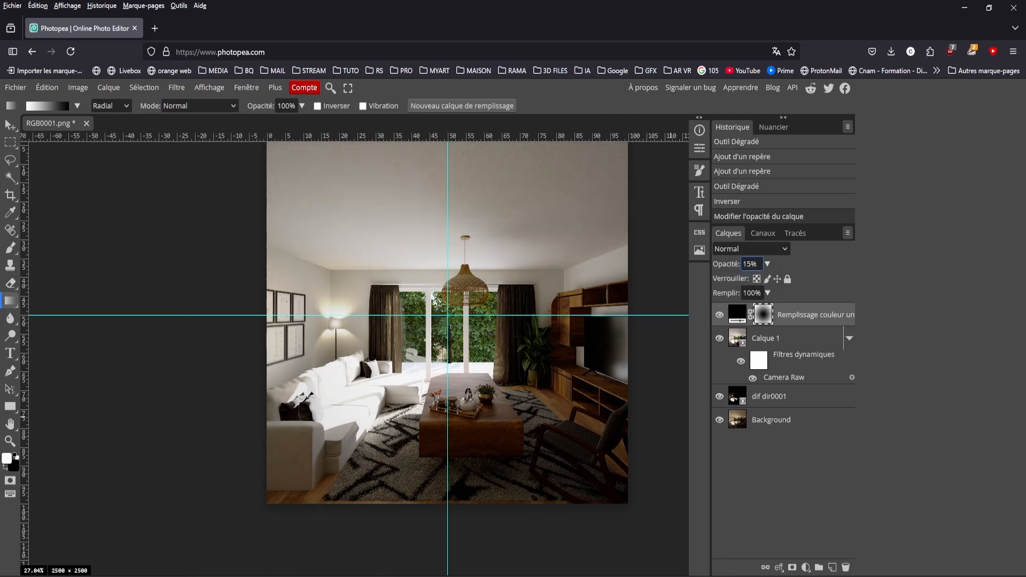
left_click(720, 316)
left_click(720, 316)
left_click(720, 316)
left_click(720, 315)
scroll(431, 326, "right", 3, "shift")
scroll(411, 322, "down", 3, "alt")
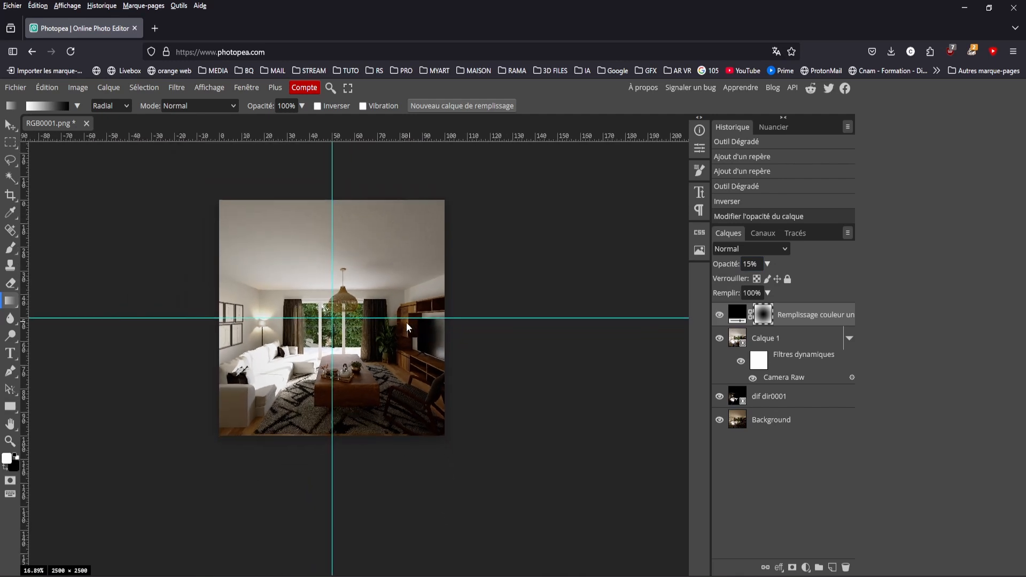
scroll(210, 314, "up", 2, "alt")
scroll(209, 313, "up", 1, "alt")
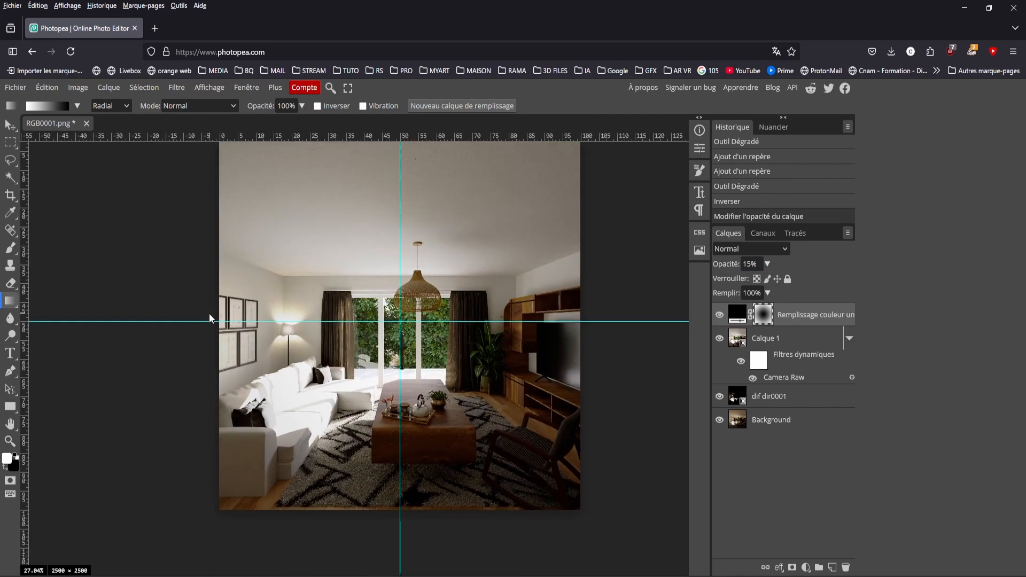
Save the layered document as a PSD file
left_click(16, 88)
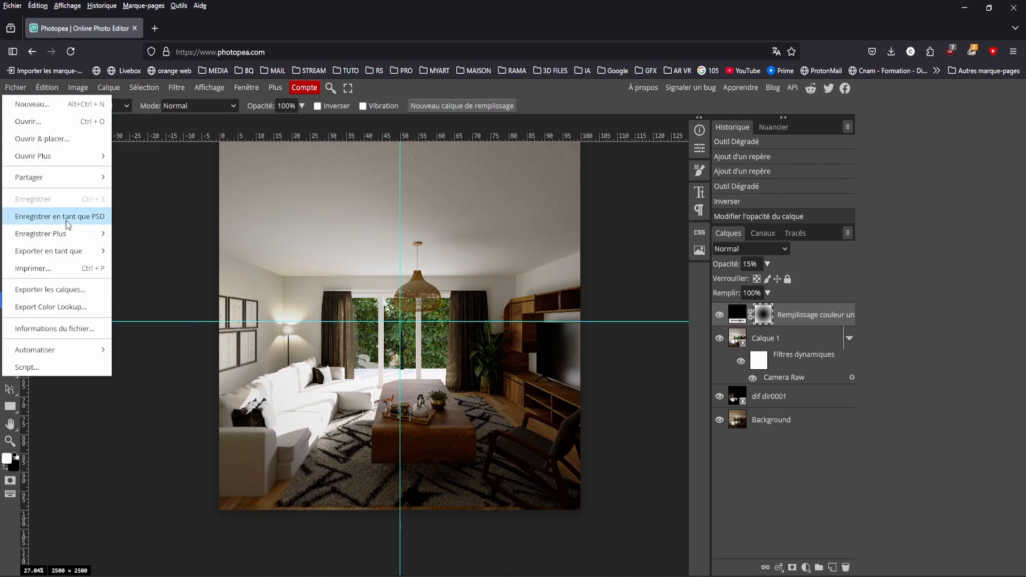
left_click(100, 214)
left_click(425, 272)
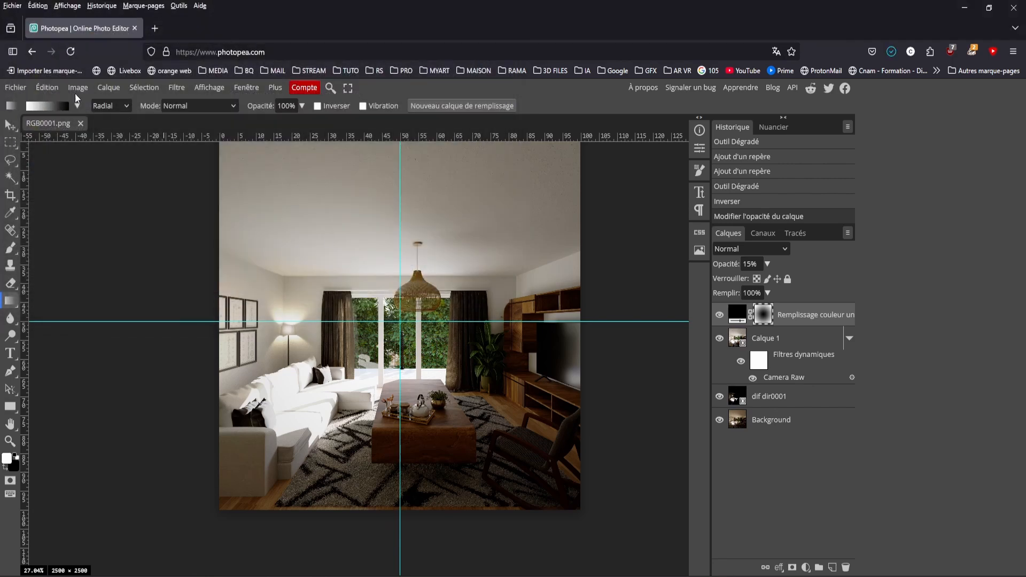
Export the image as a JPG at 2500 x 2500 px and 70% quality, named salon final render
left_click(16, 88)
mouse_move(81, 254)
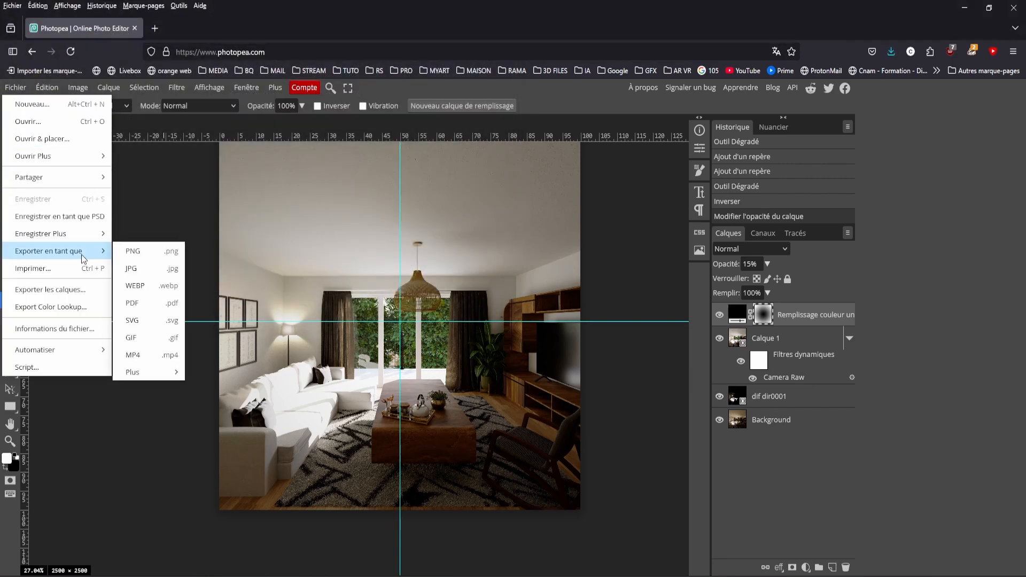
left_click(148, 268)
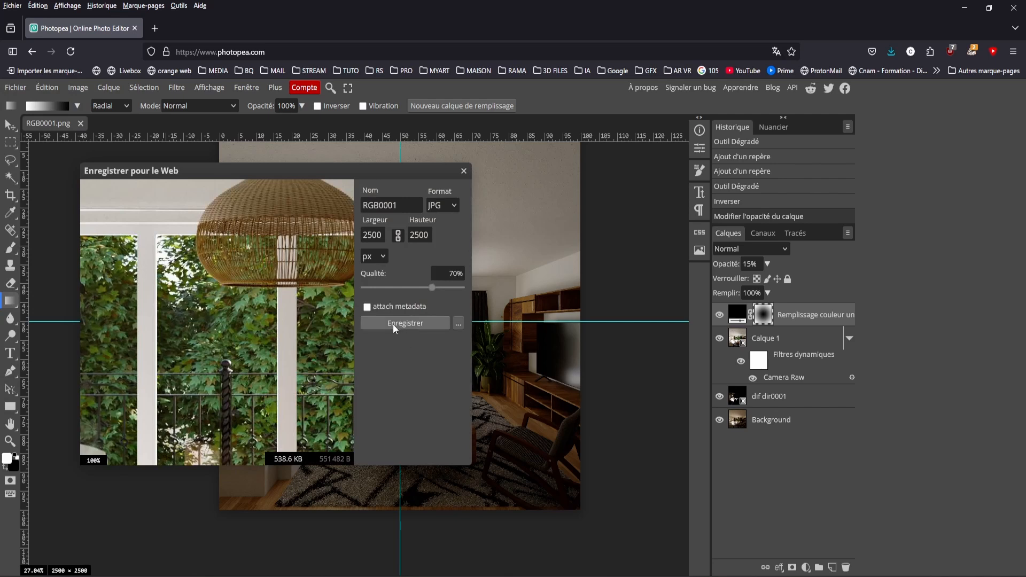
left_click(393, 324)
left_click(415, 275)
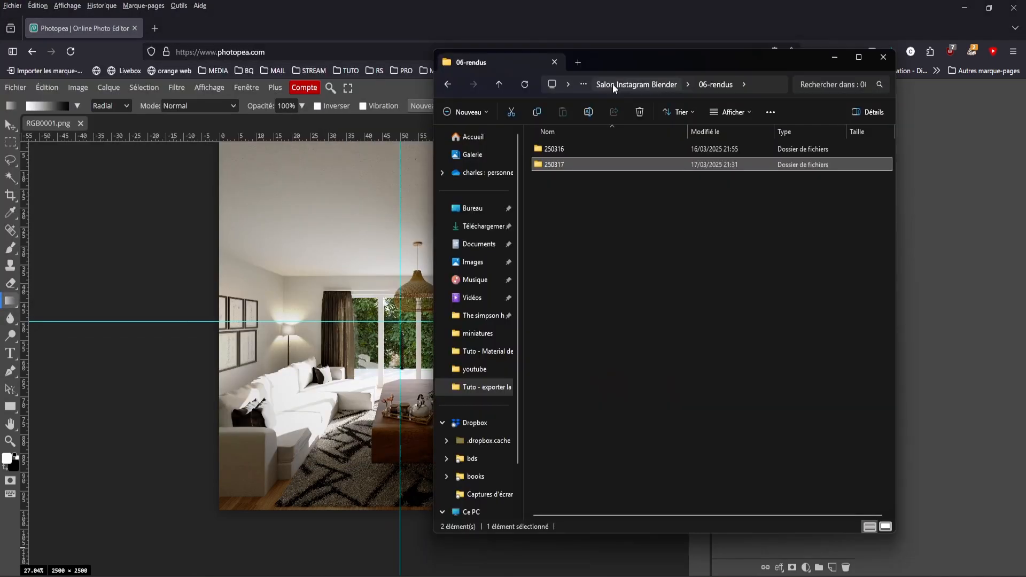
Go up from 06-rendus to the Salon Instagram Blender folder, find salon final render.jpg and open it in the photo viewer
left_click(629, 87)
double_click(555, 196)
double_click(563, 163)
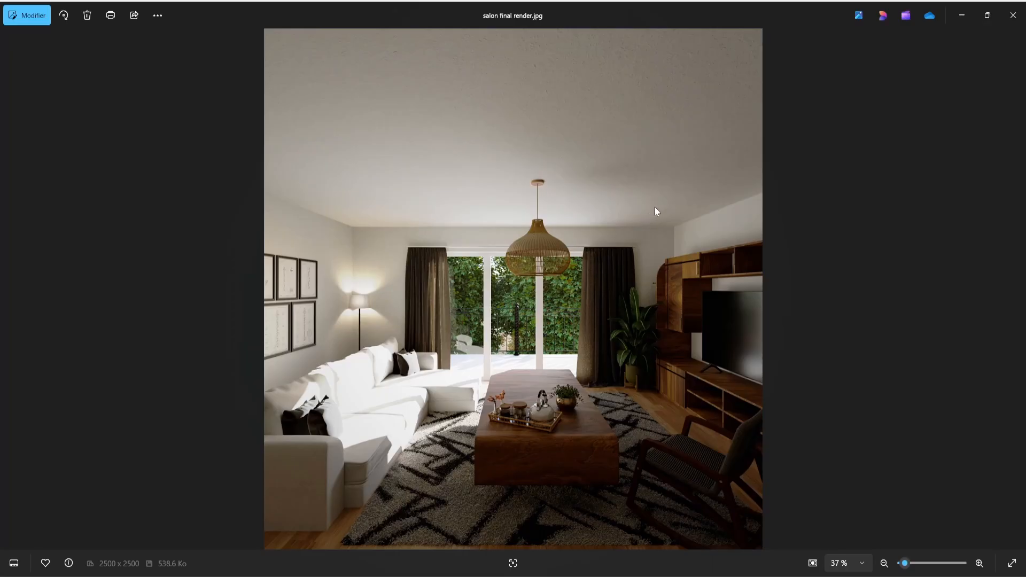